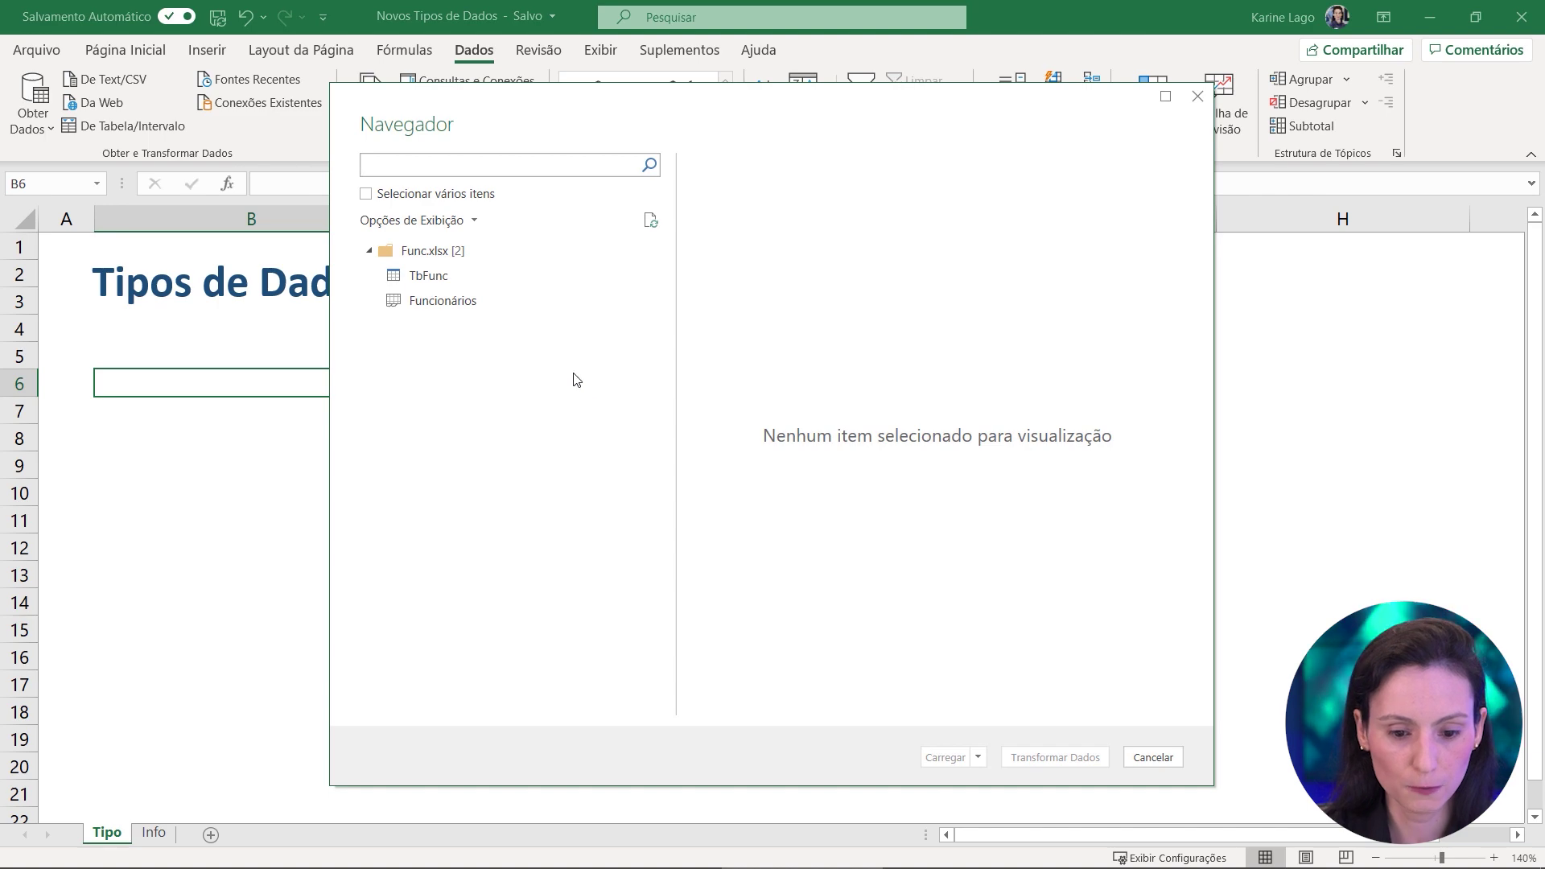
Load the TbFunc table from Func.xlsx into the Power Query Editor for transformation, maximize the editor and expand the queries list
click(461, 284)
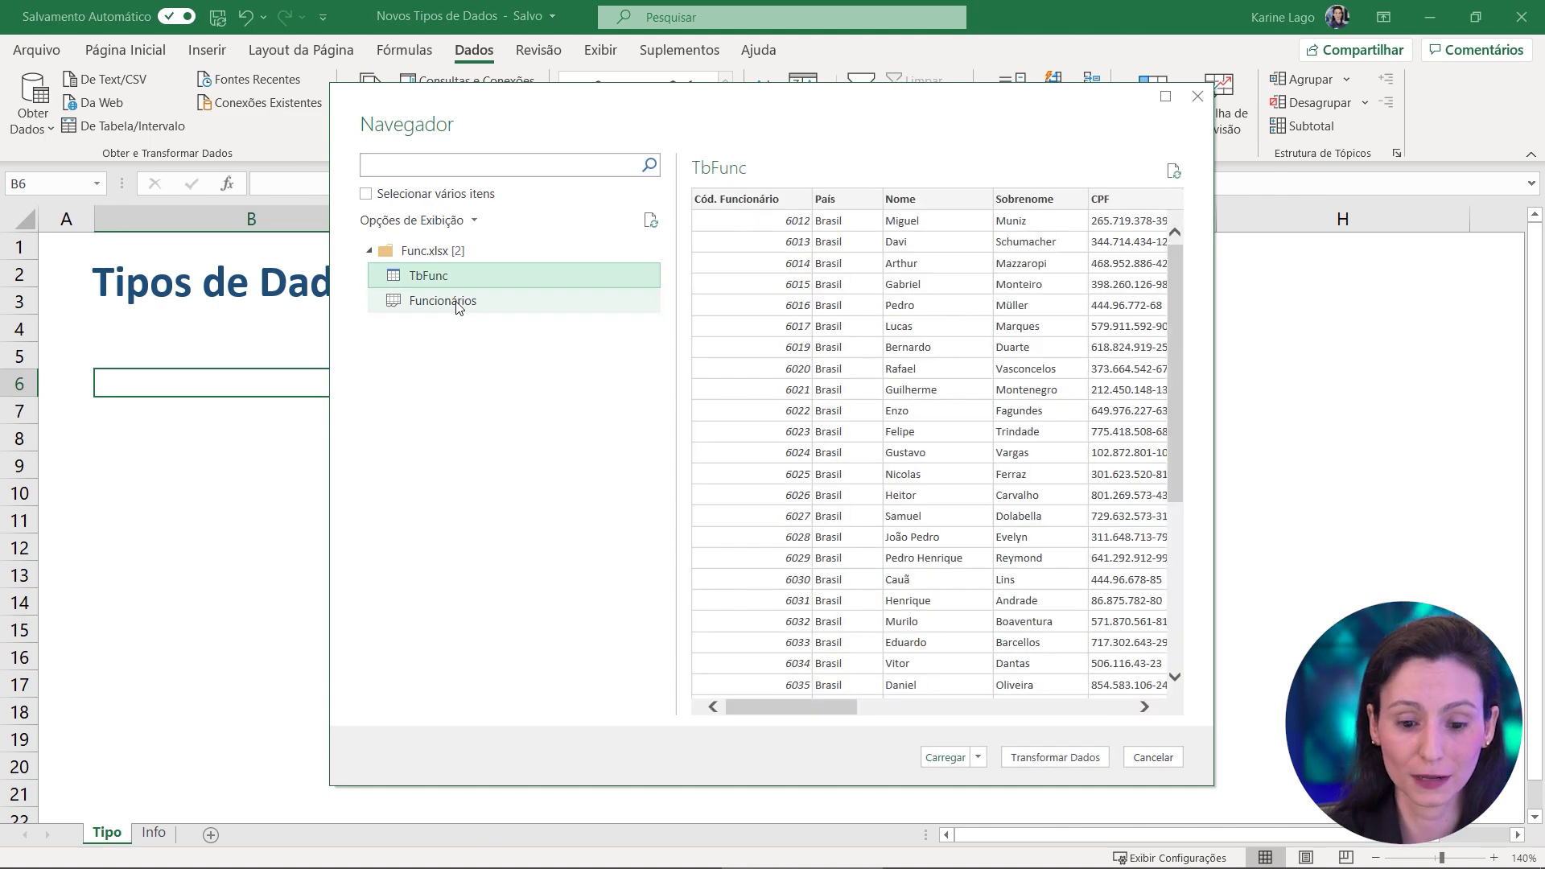
click(452, 302)
click(431, 285)
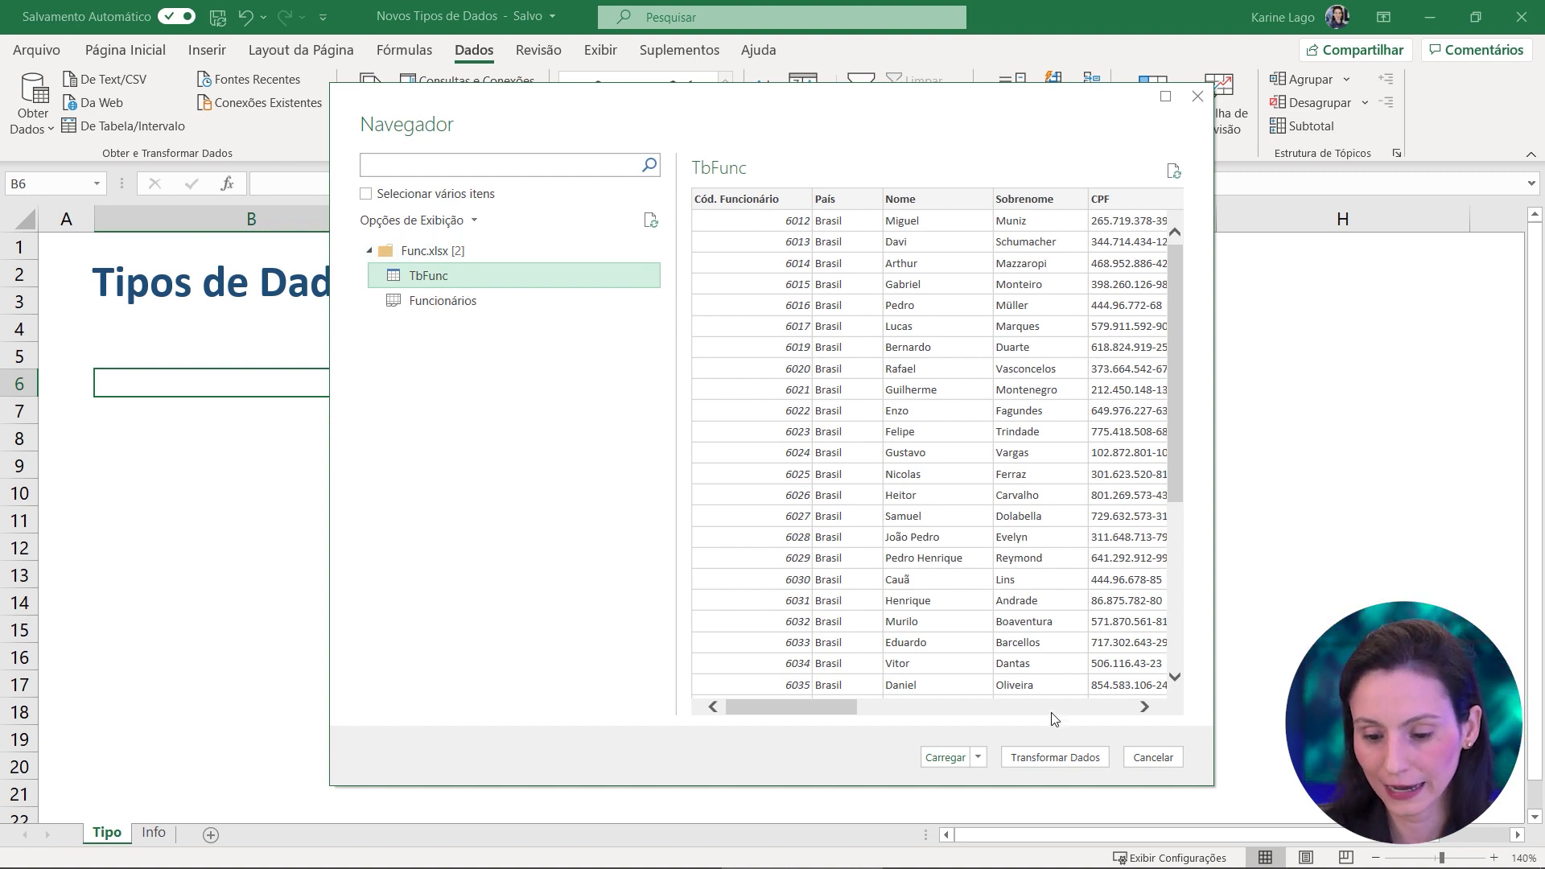
click(1054, 757)
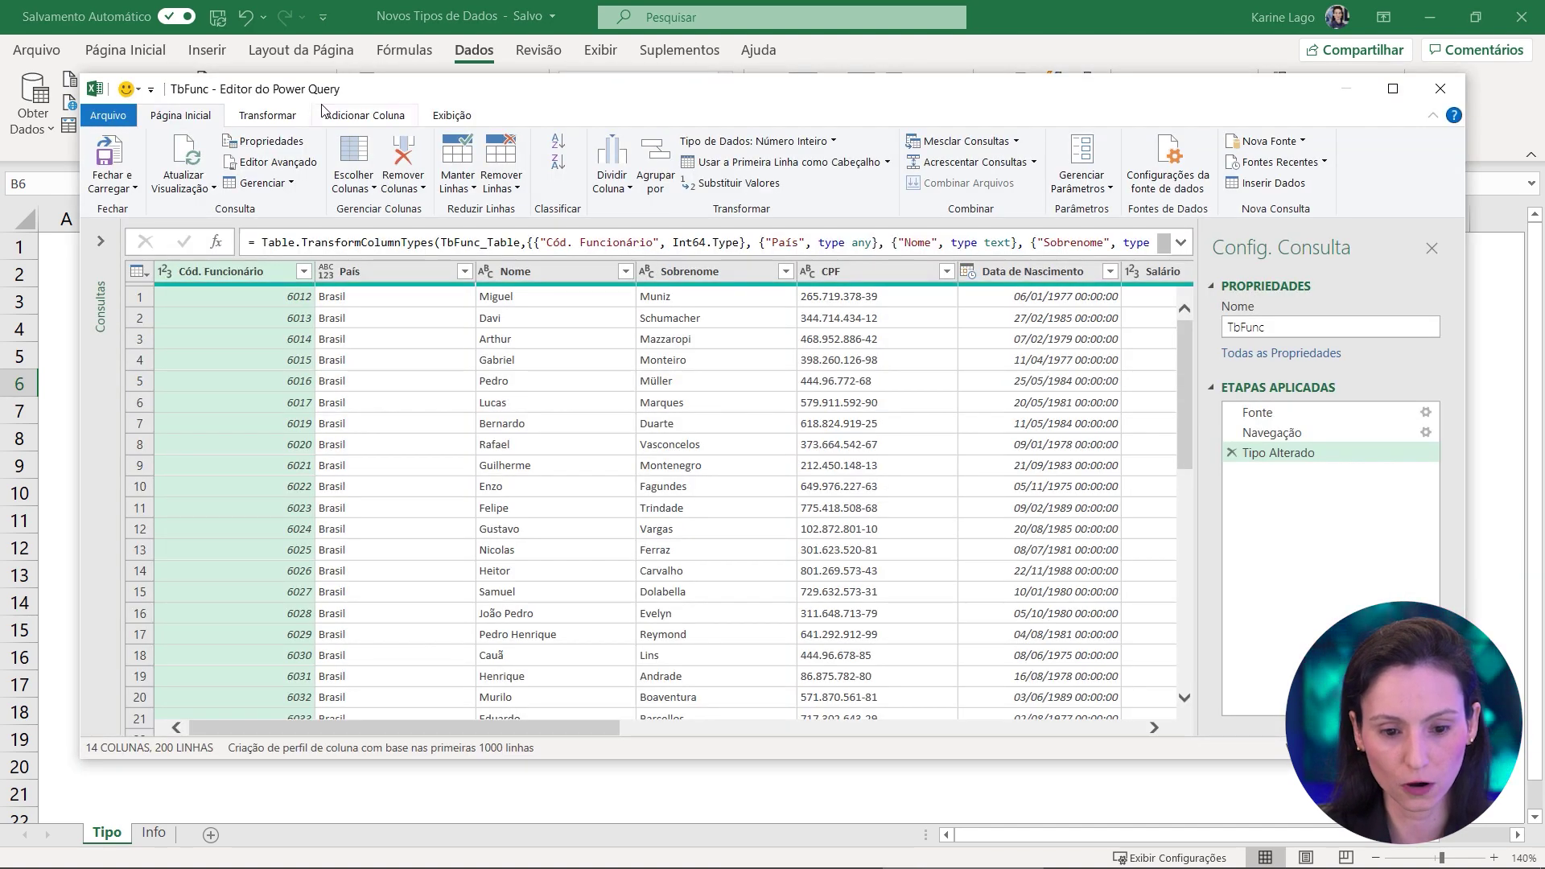
double_click(609, 89)
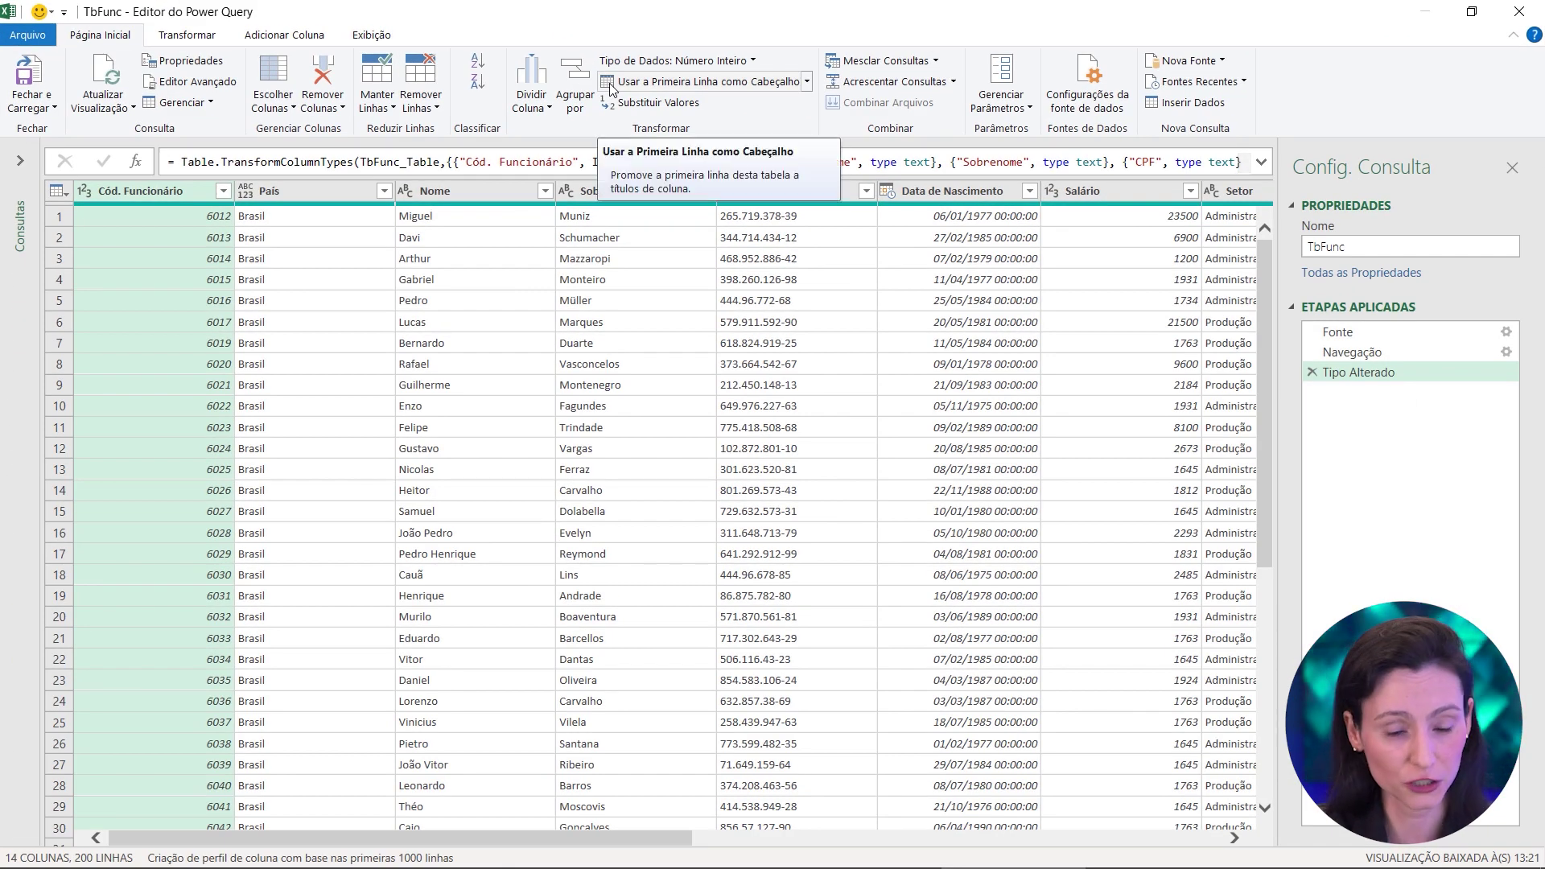
click(22, 162)
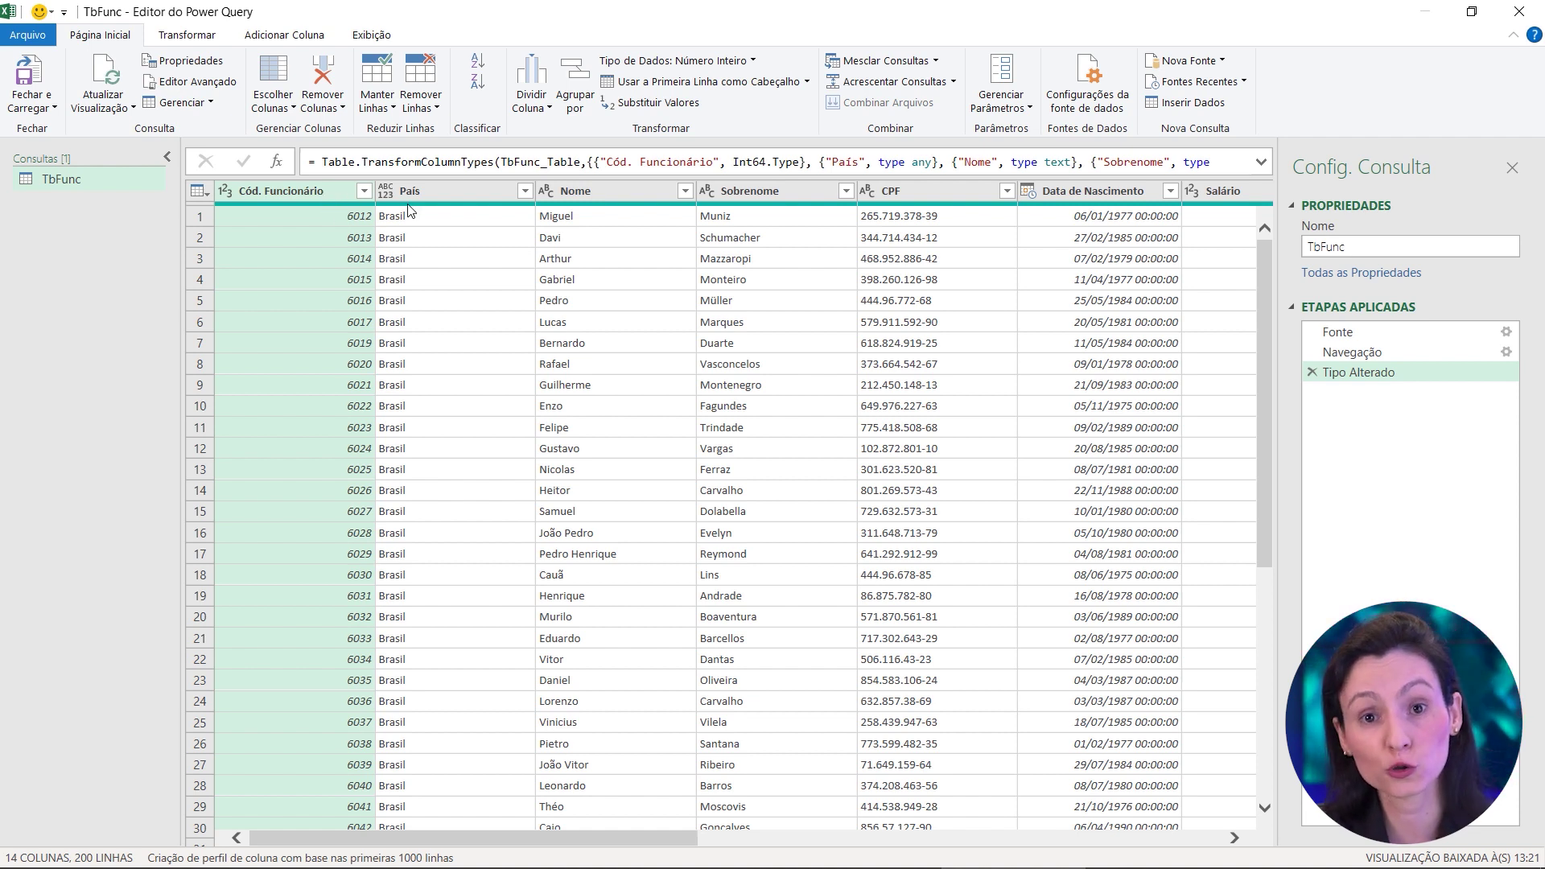
Examine the TbFunc columns from País through Cargo and the first entry in the Nome column
click(492, 198)
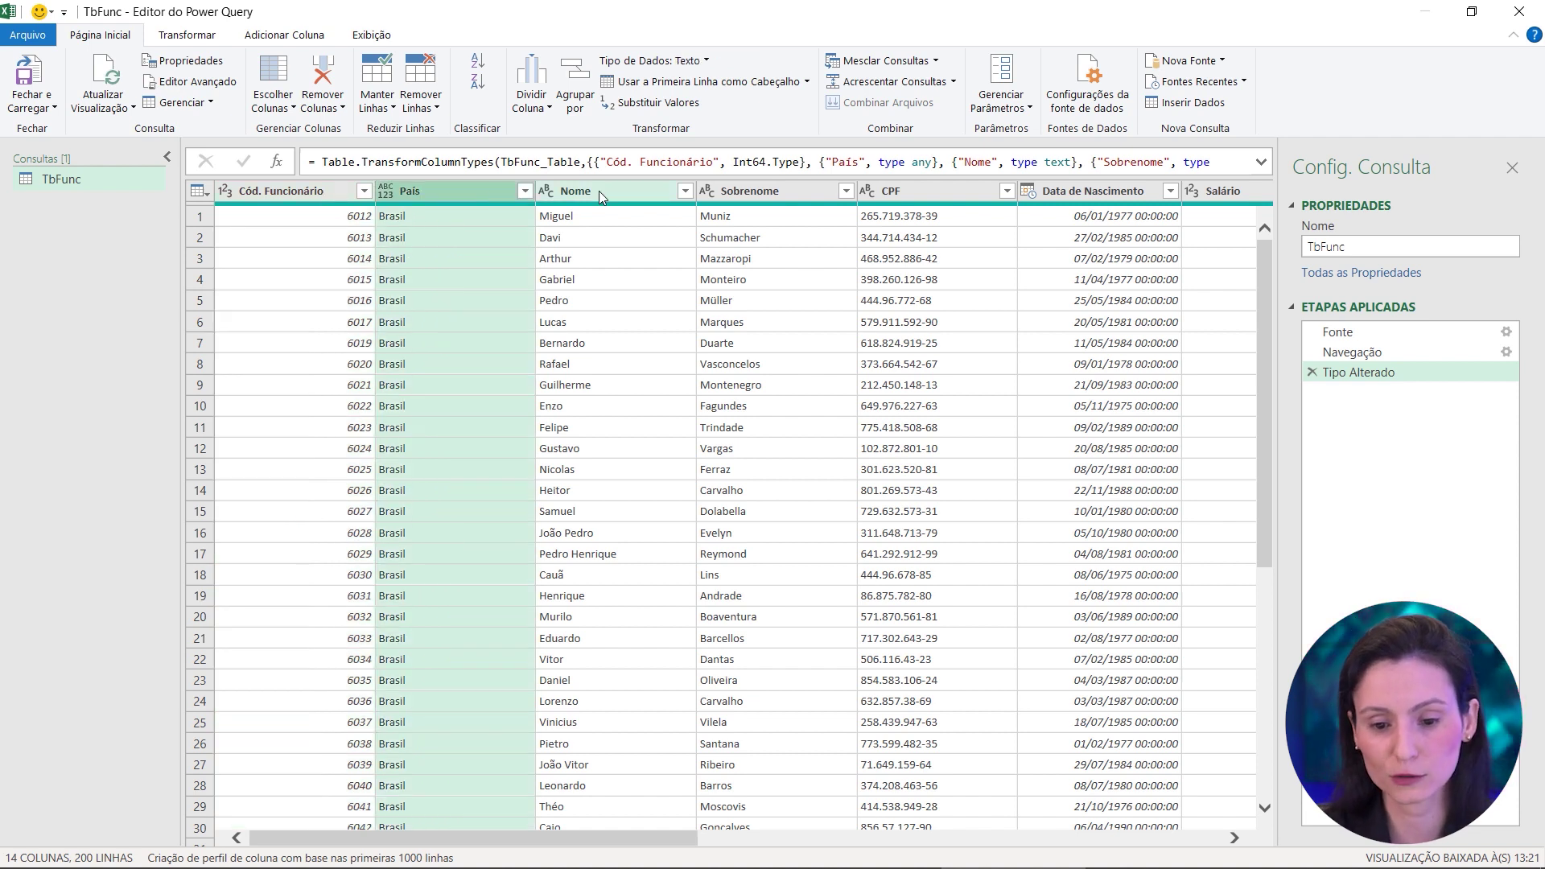
click(599, 190)
click(775, 197)
click(883, 191)
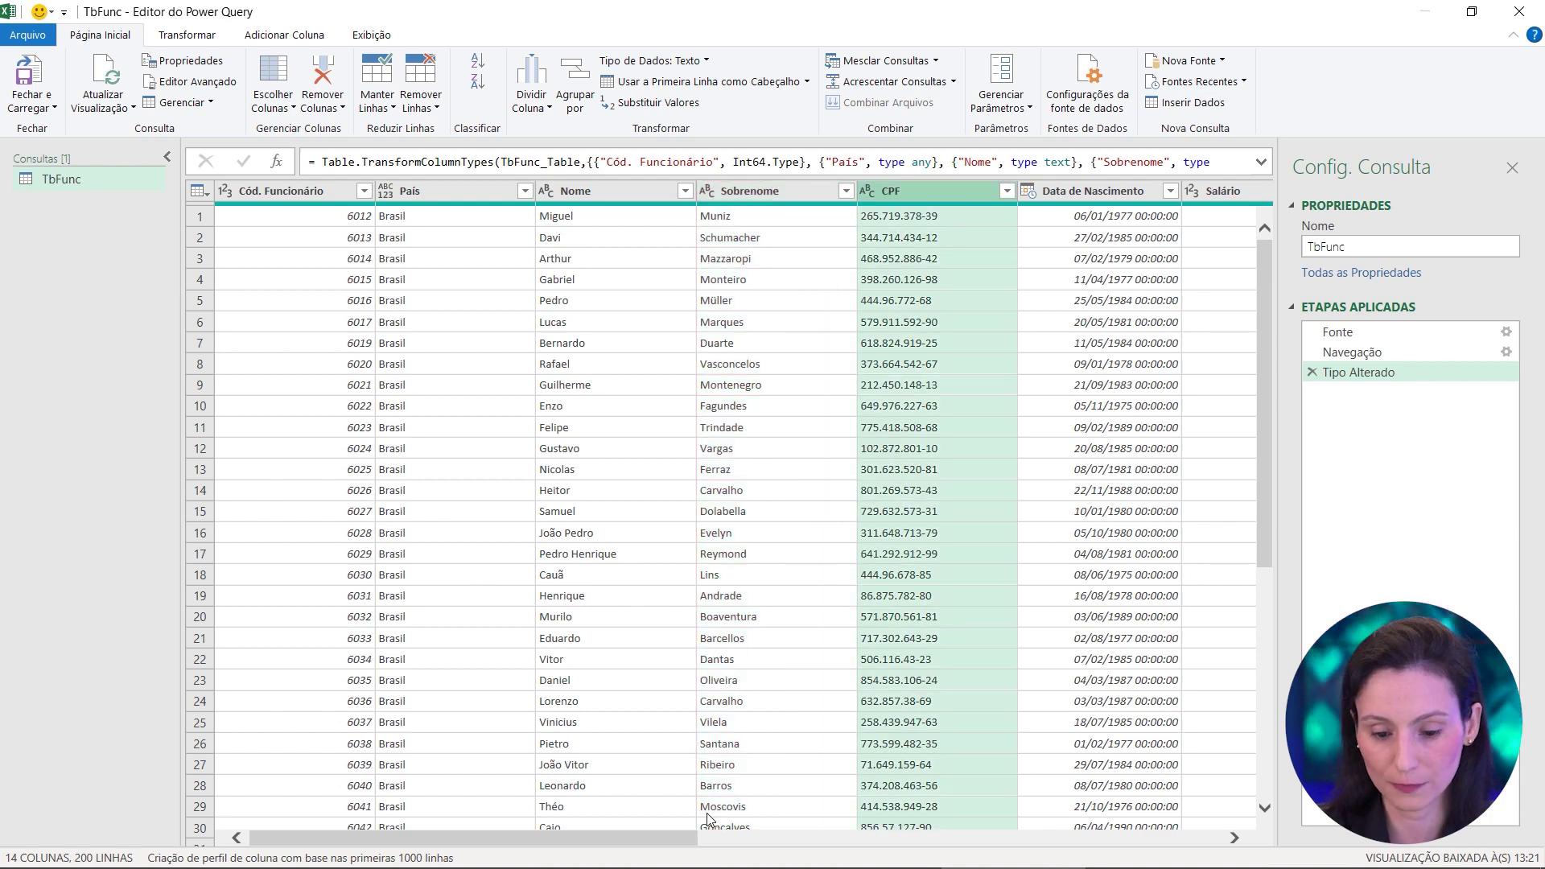
drag(684, 837, 969, 837)
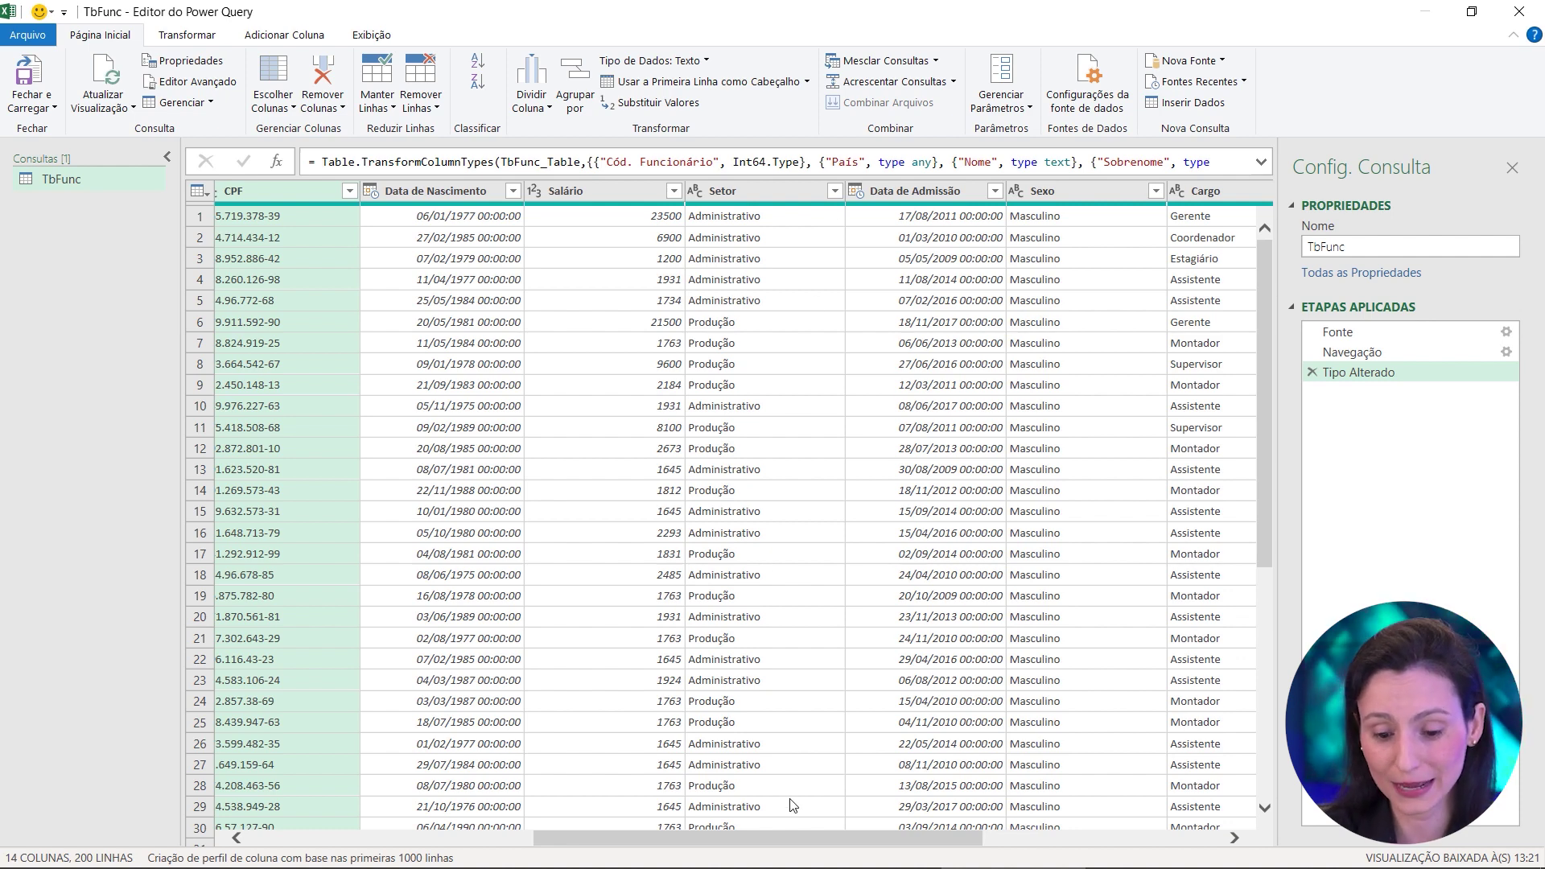
drag(795, 834, 437, 825)
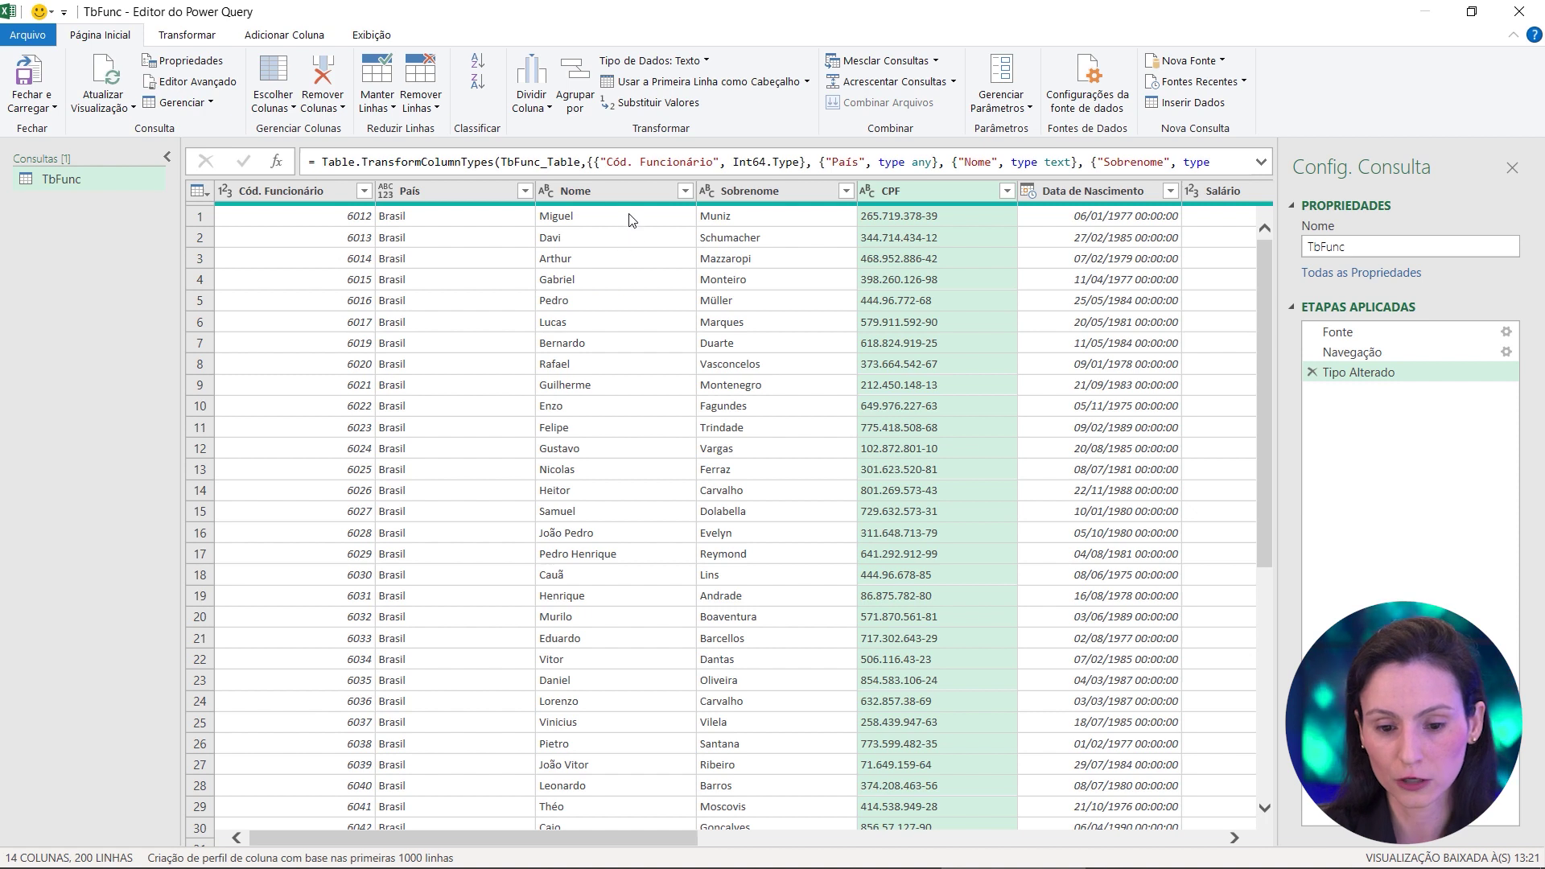
click(633, 195)
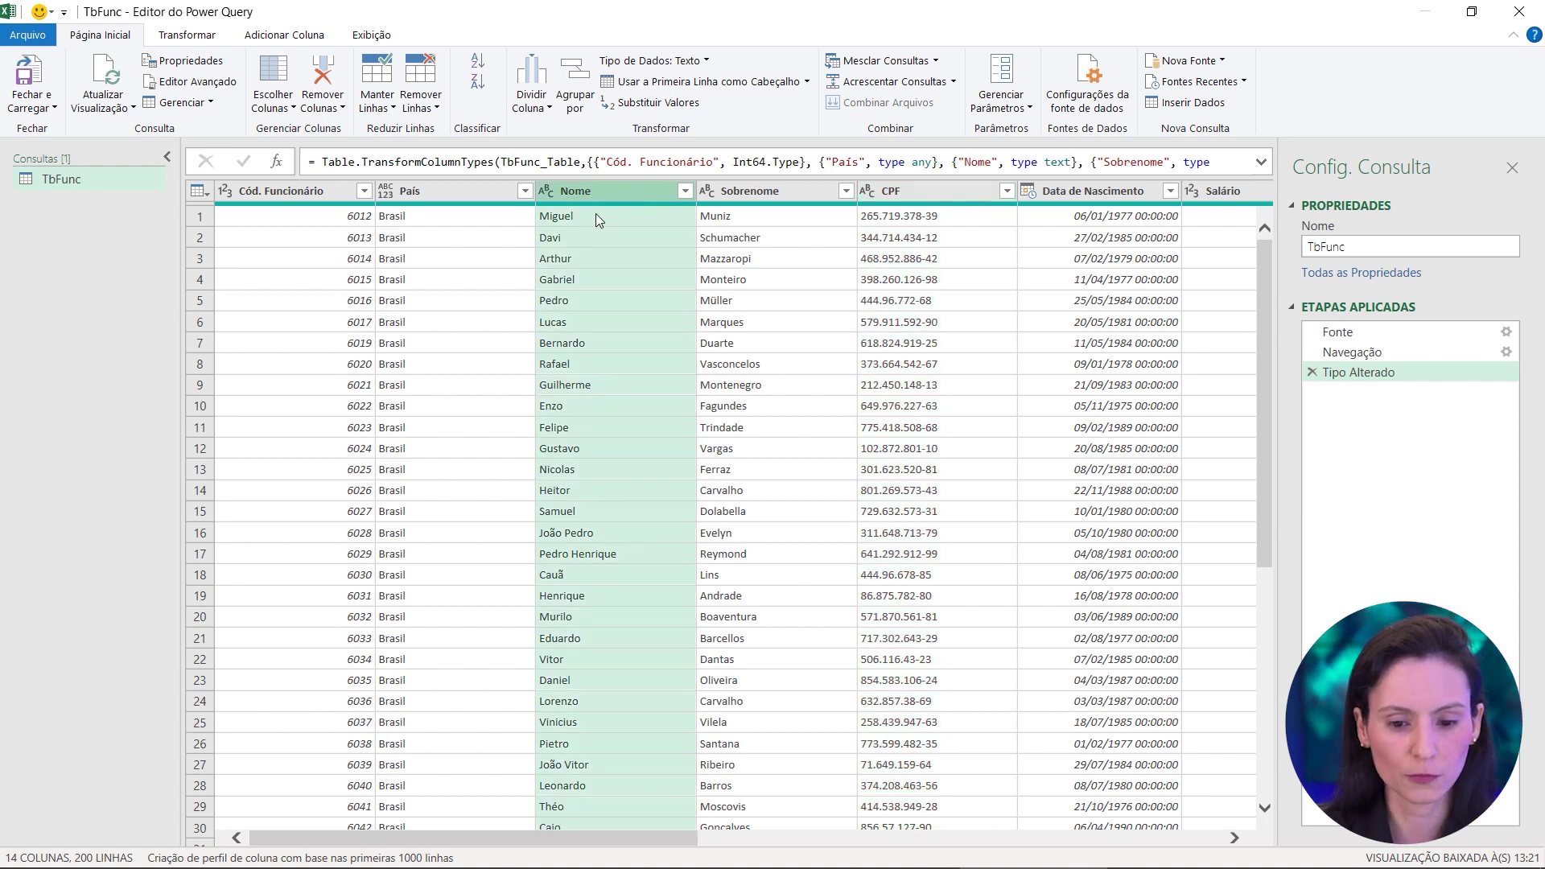
click(568, 216)
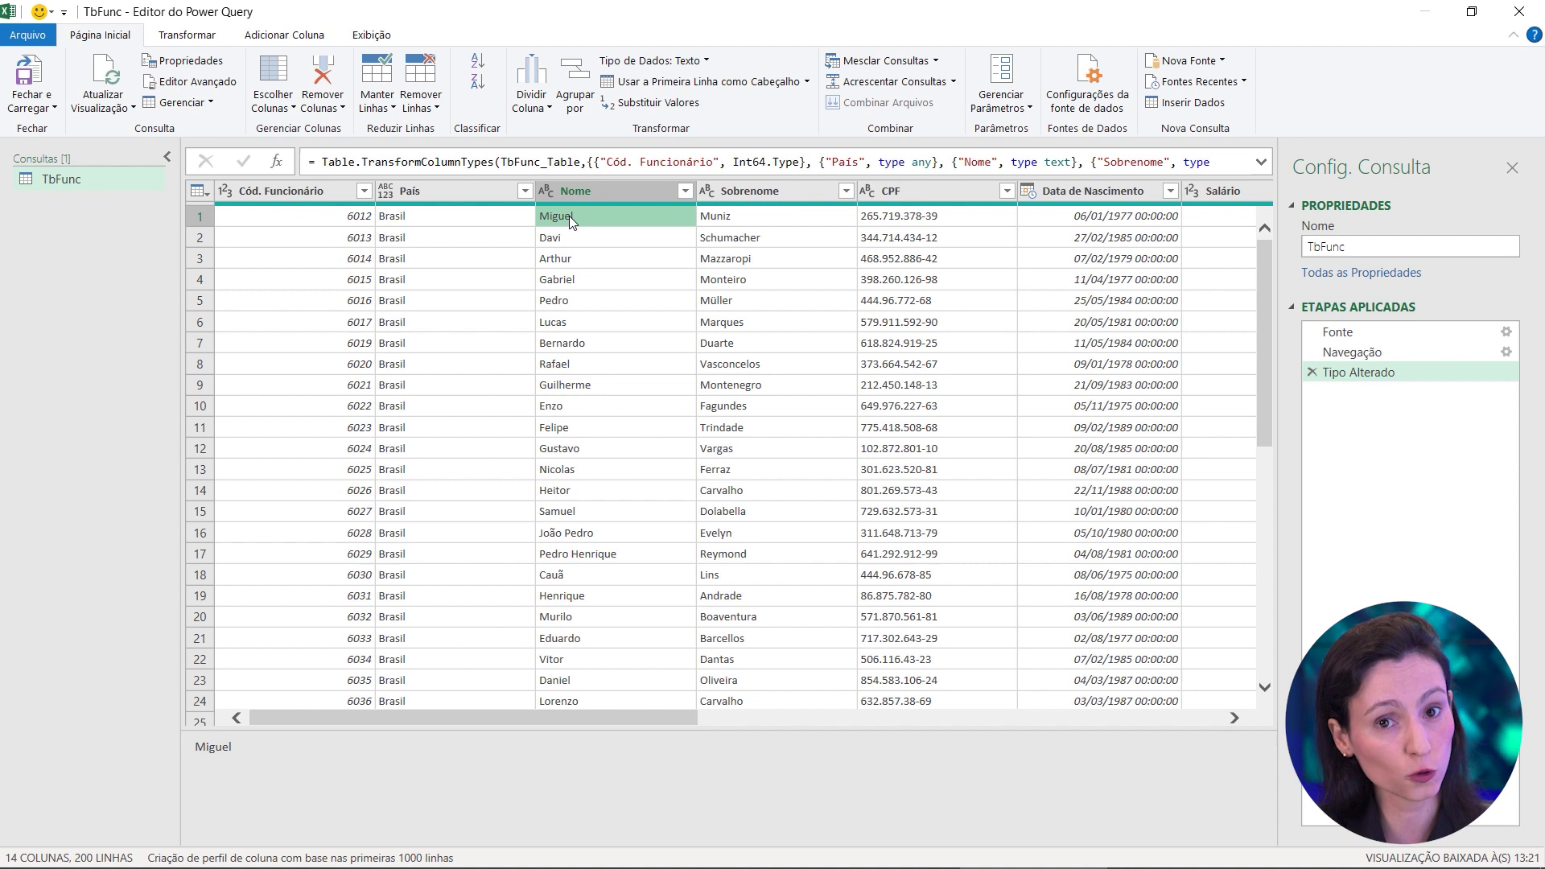
Set up a merge of the Nome and Sobrenome columns, naming the new column "Nome Completo"
click(618, 196)
ctrl+click(770, 194)
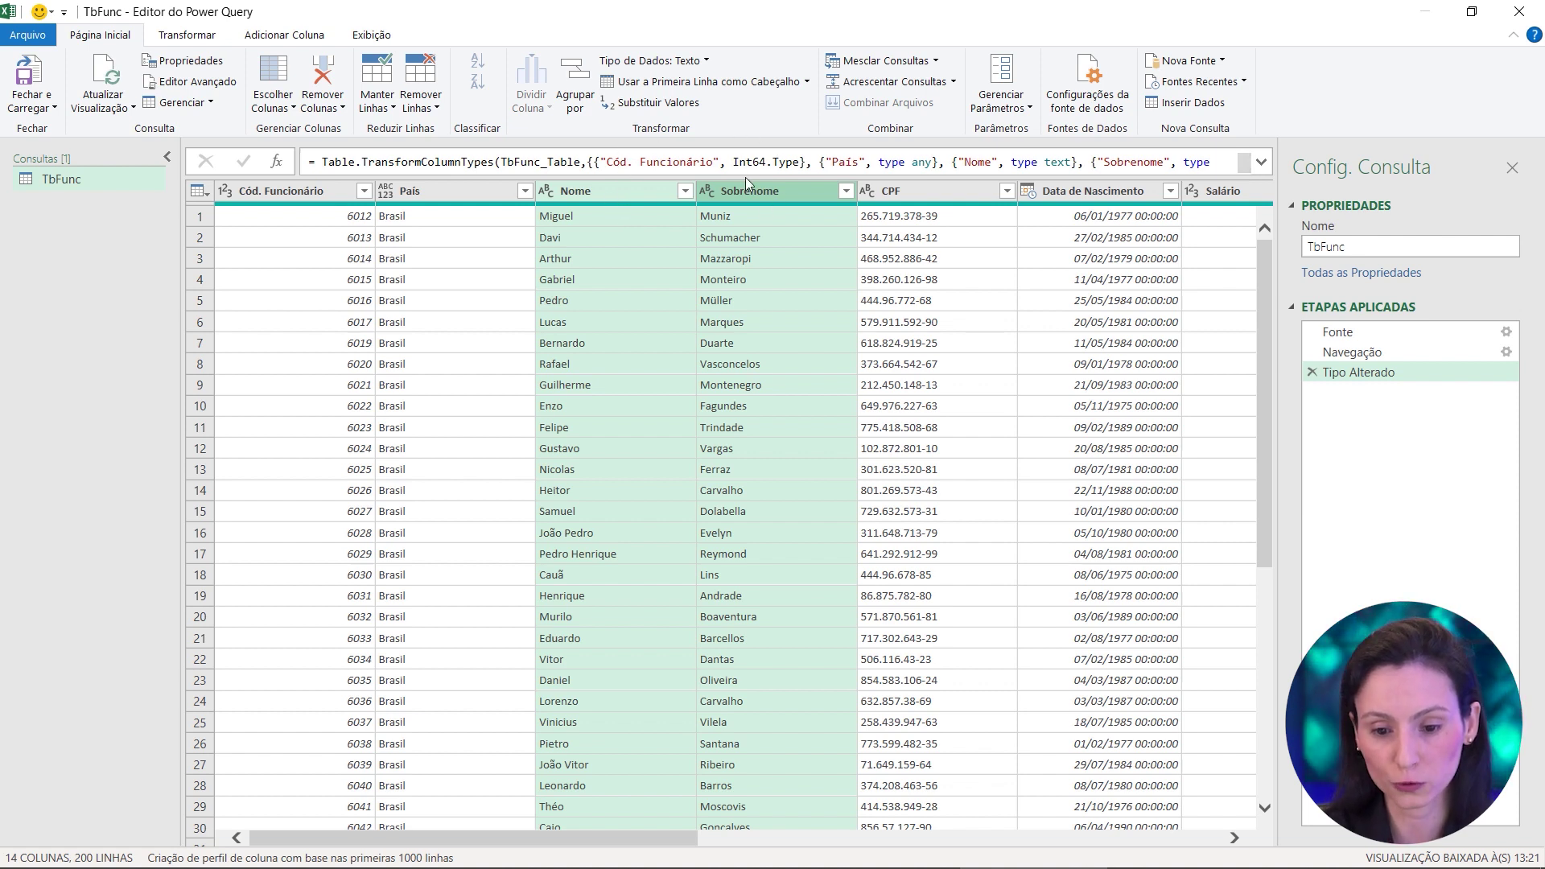
click(208, 36)
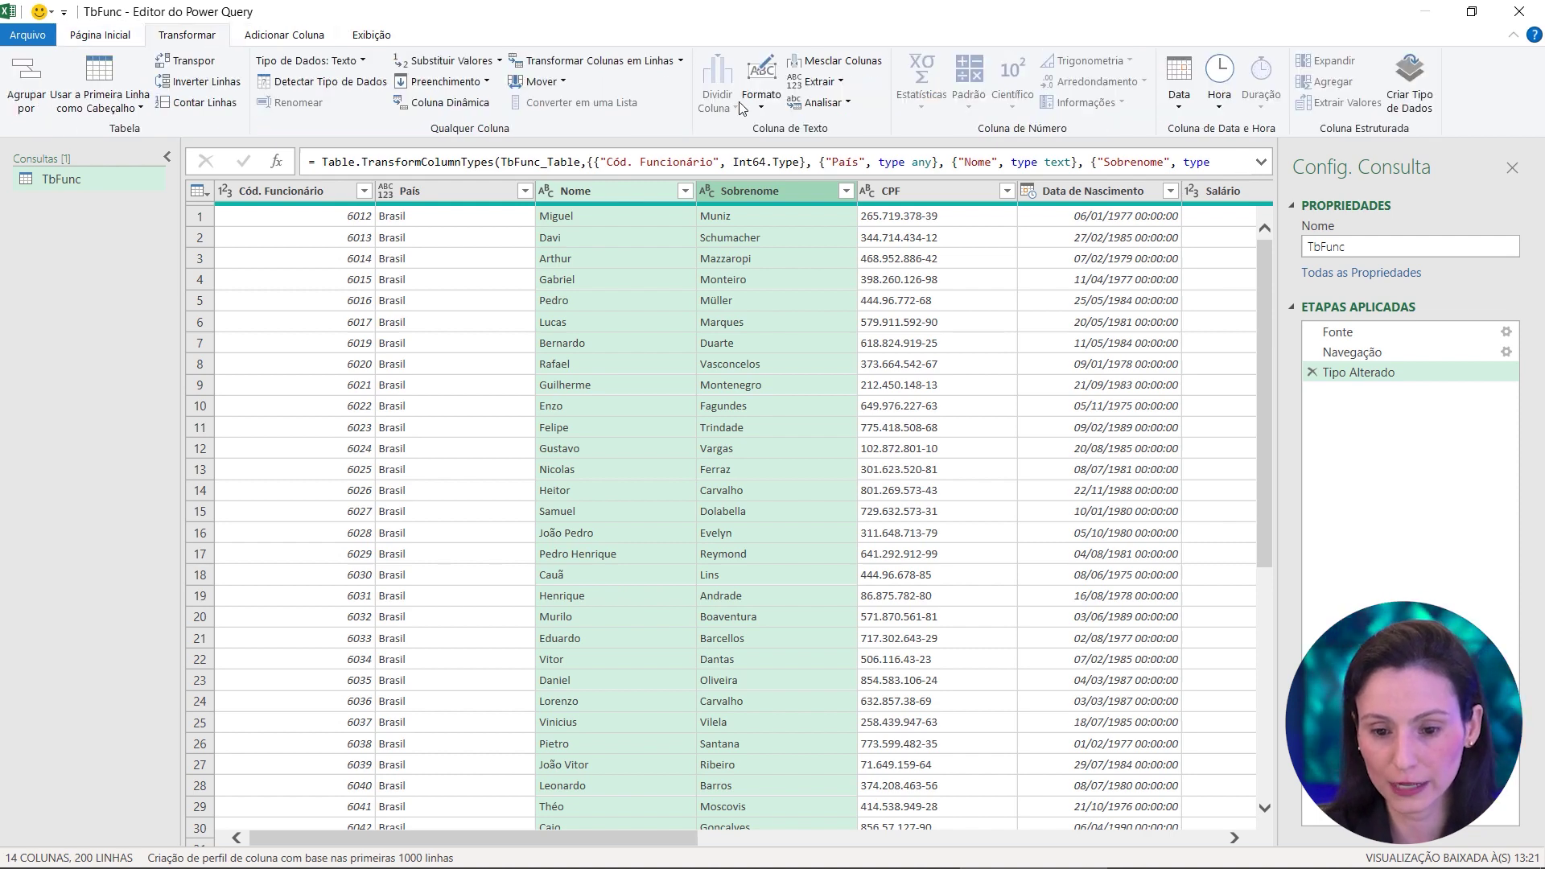
click(853, 71)
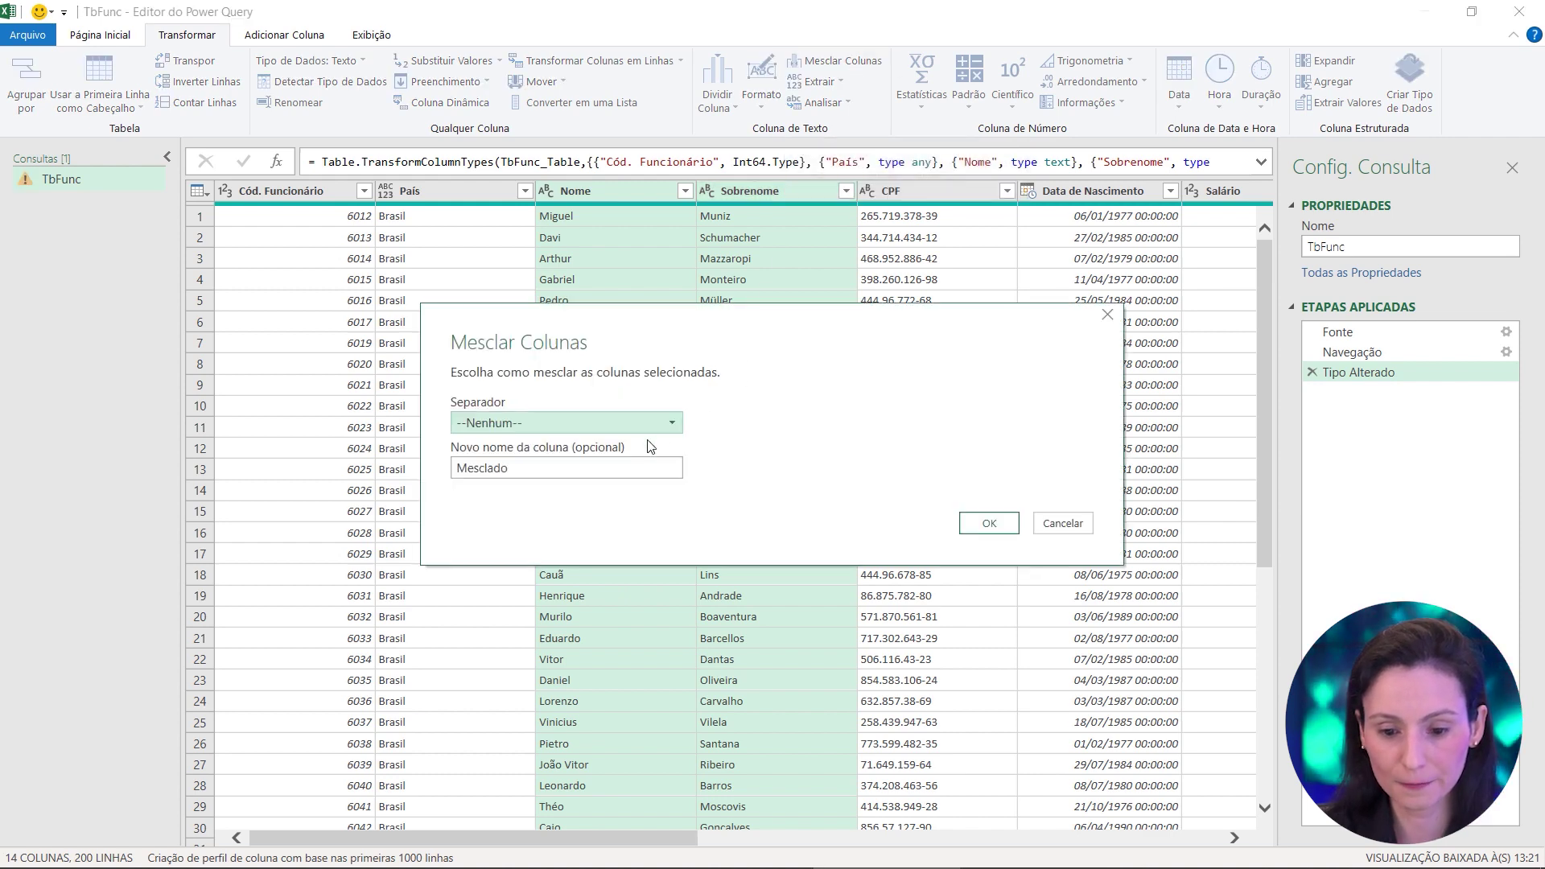
key(Tab)
text(nO)
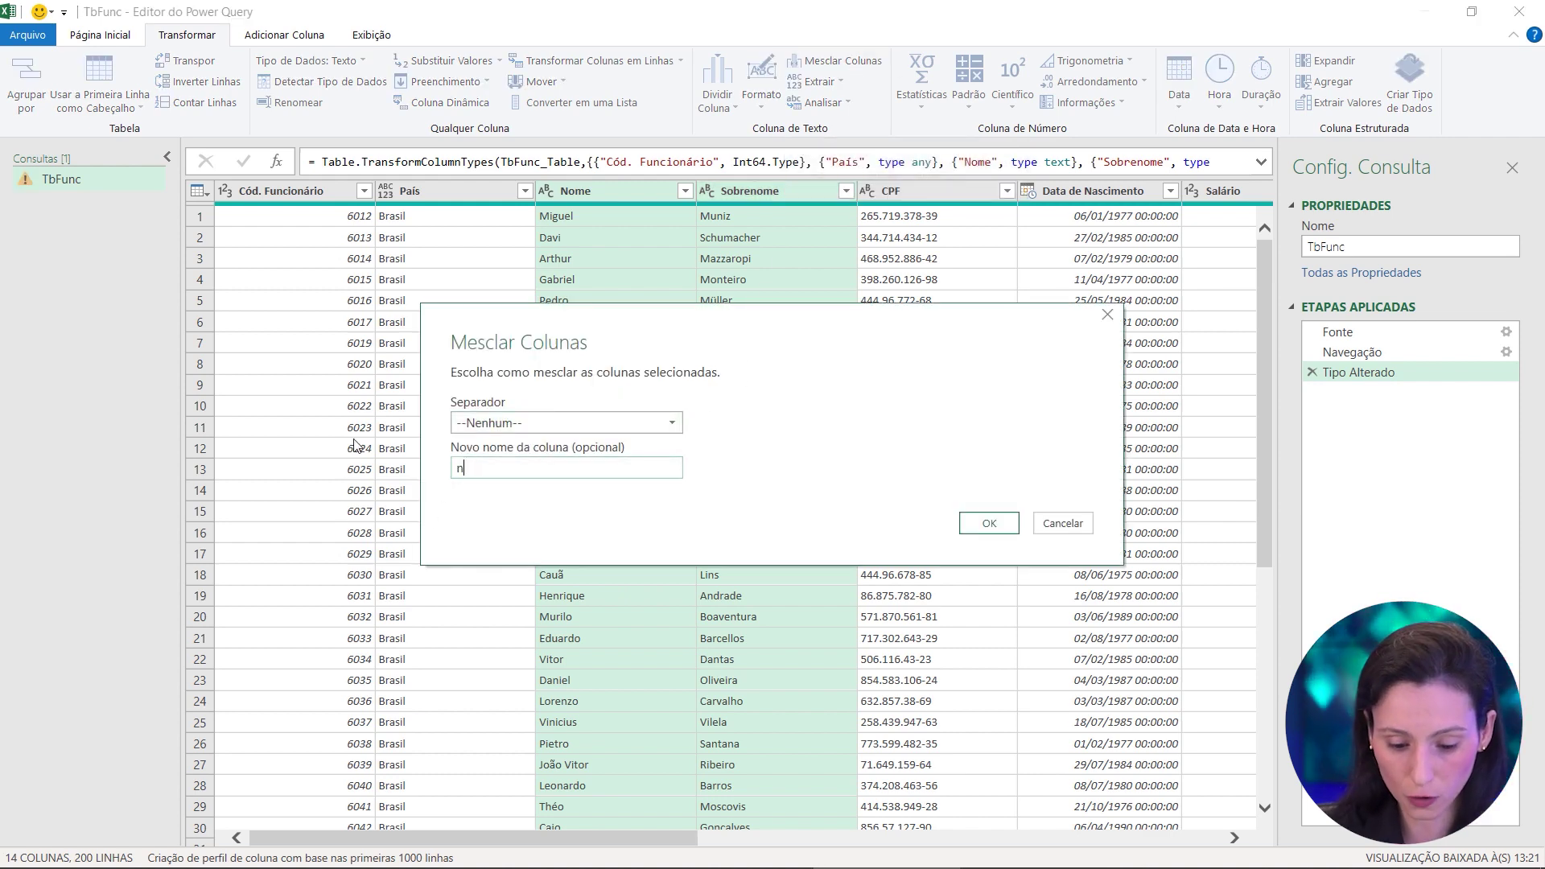
key(BackSpace)
text(Nome Completo)
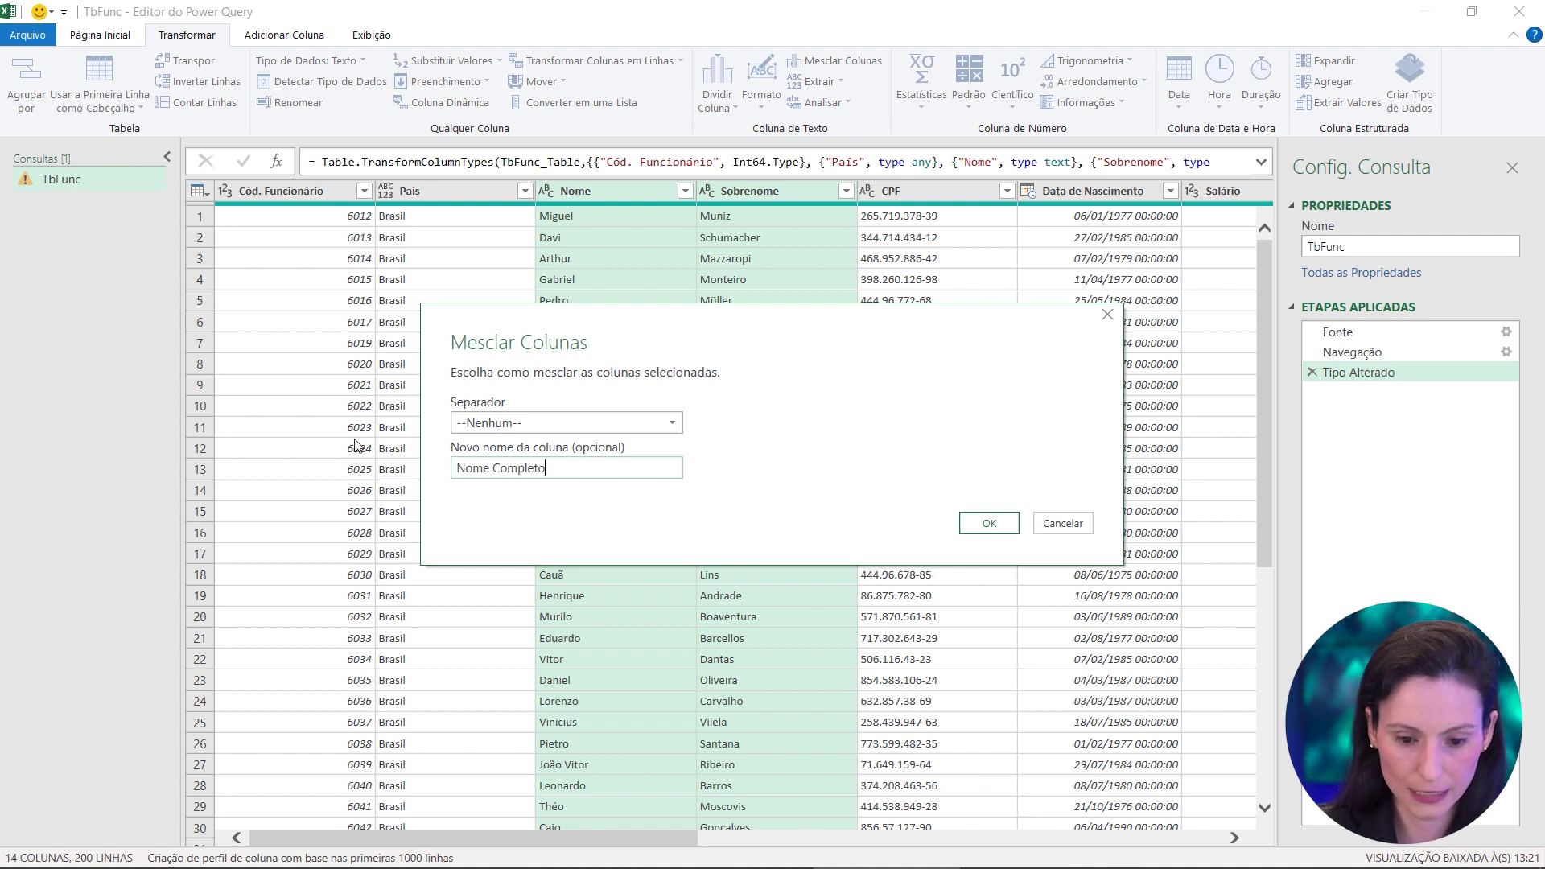
Set the merge separator to a custom single space and apply the column merge
click(519, 423)
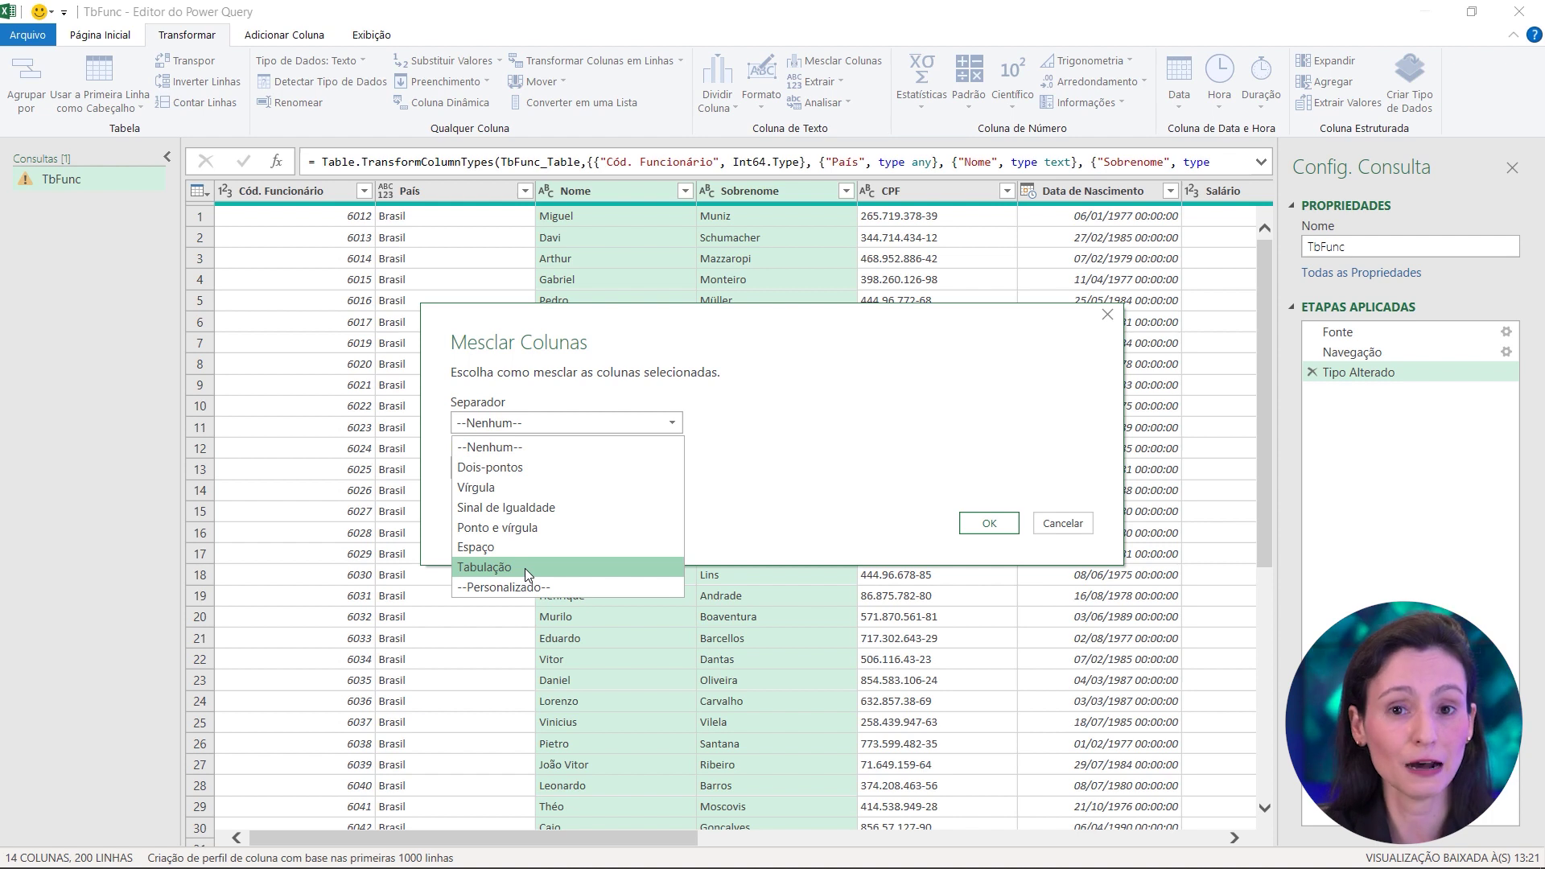
click(527, 586)
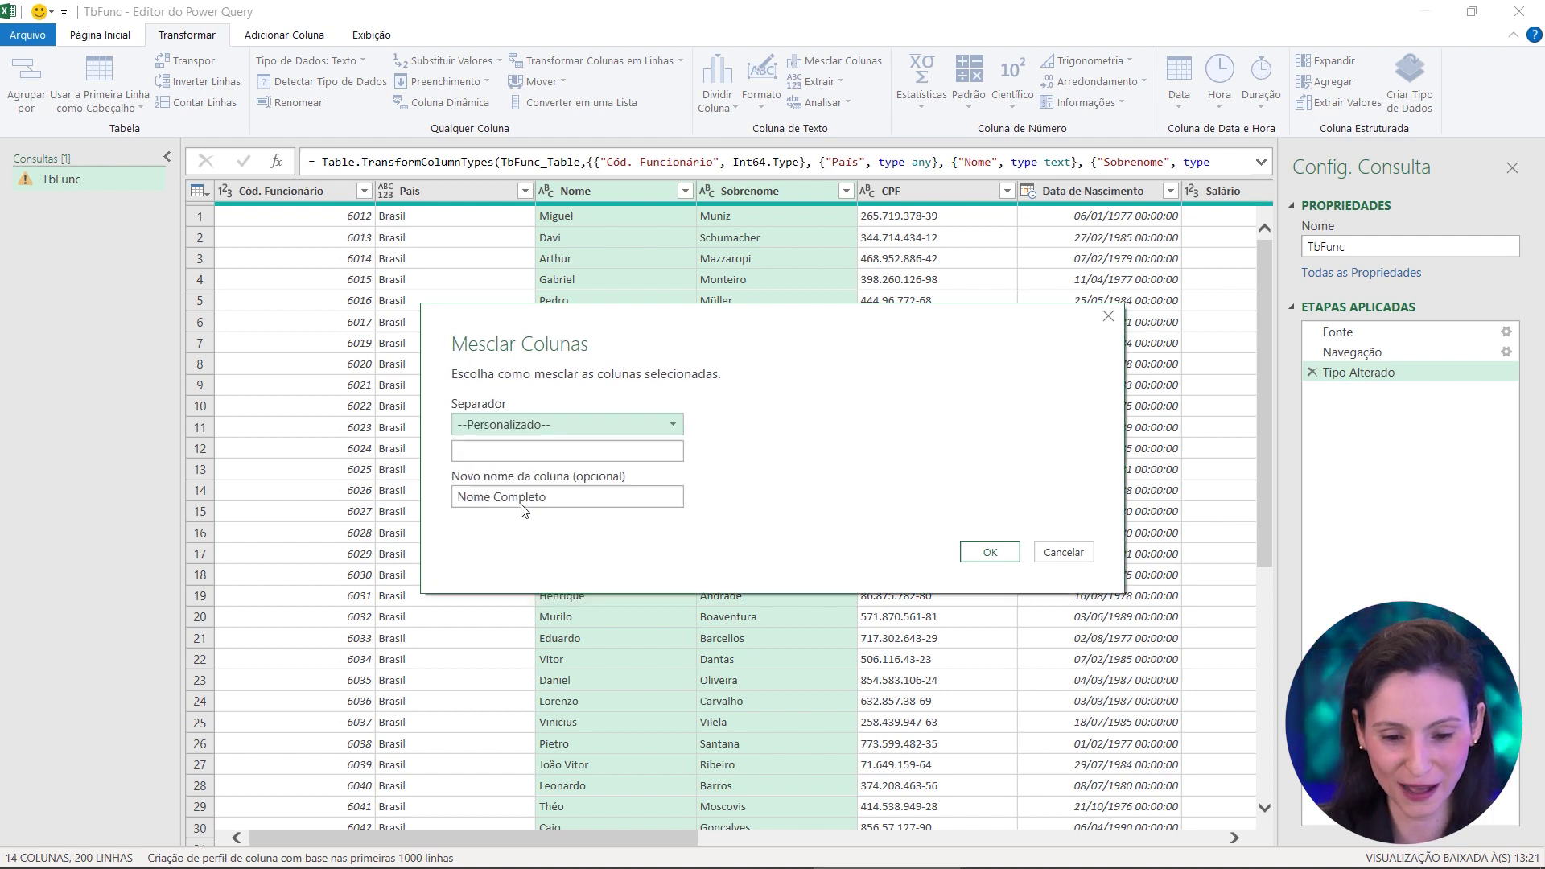
click(519, 430)
click(523, 431)
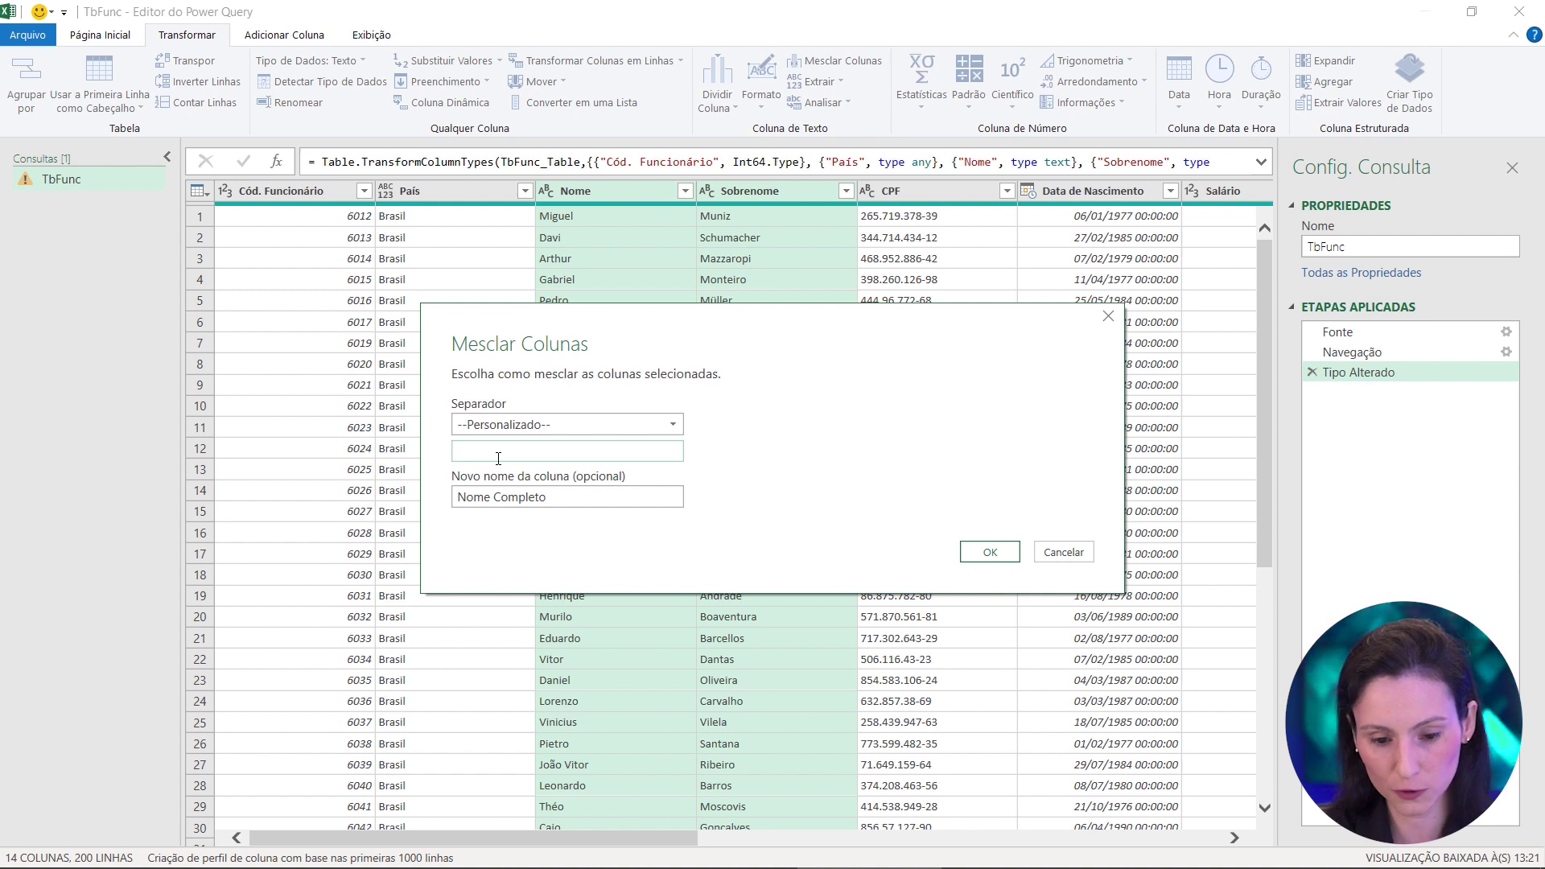
click(515, 452)
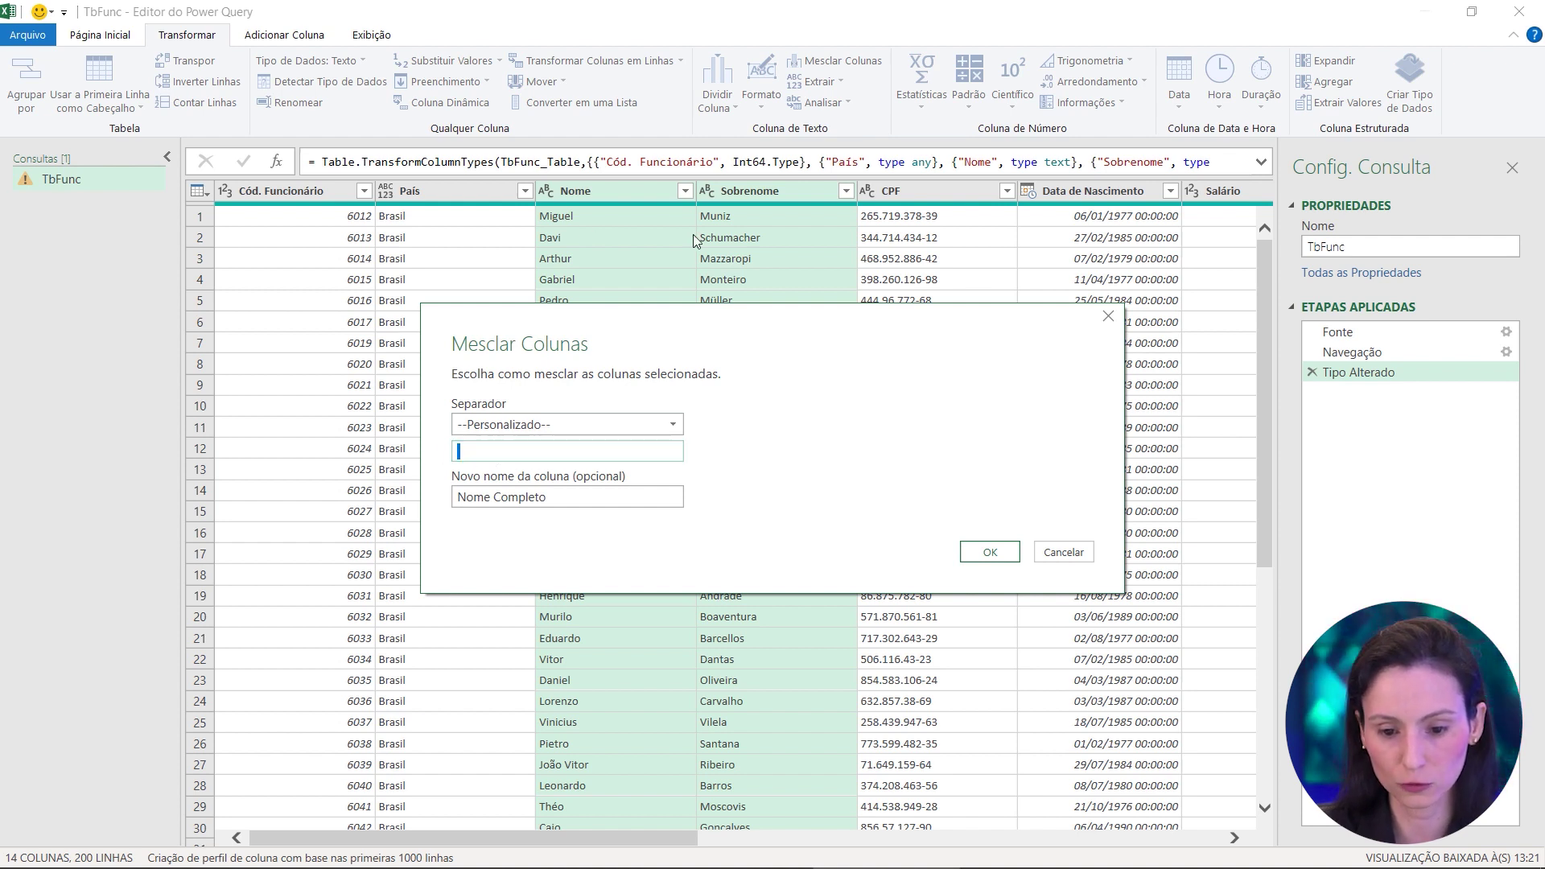
click(995, 544)
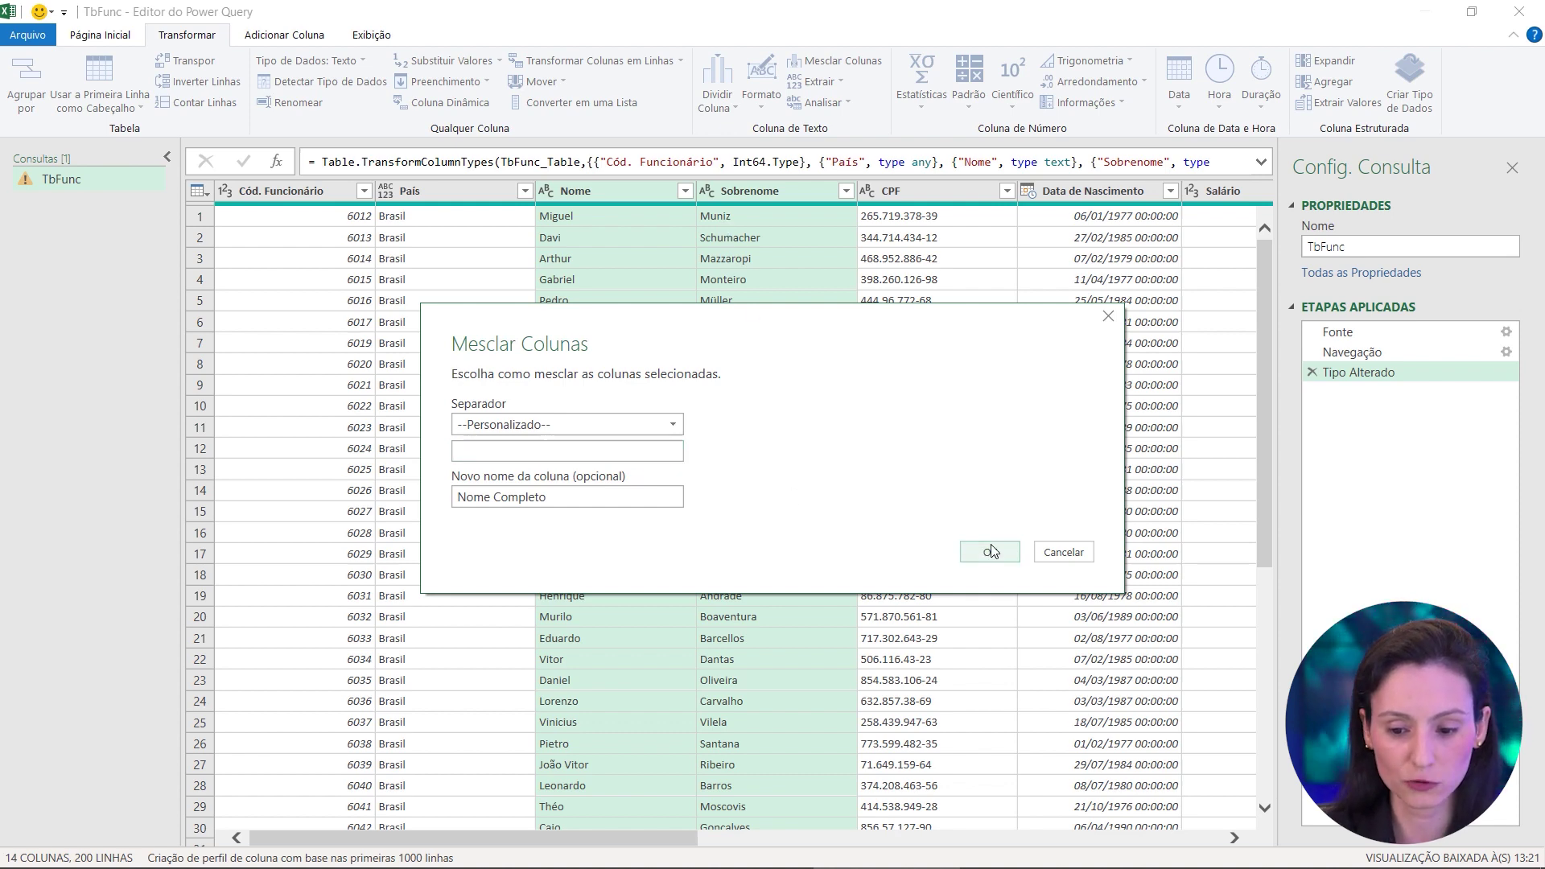
click(611, 299)
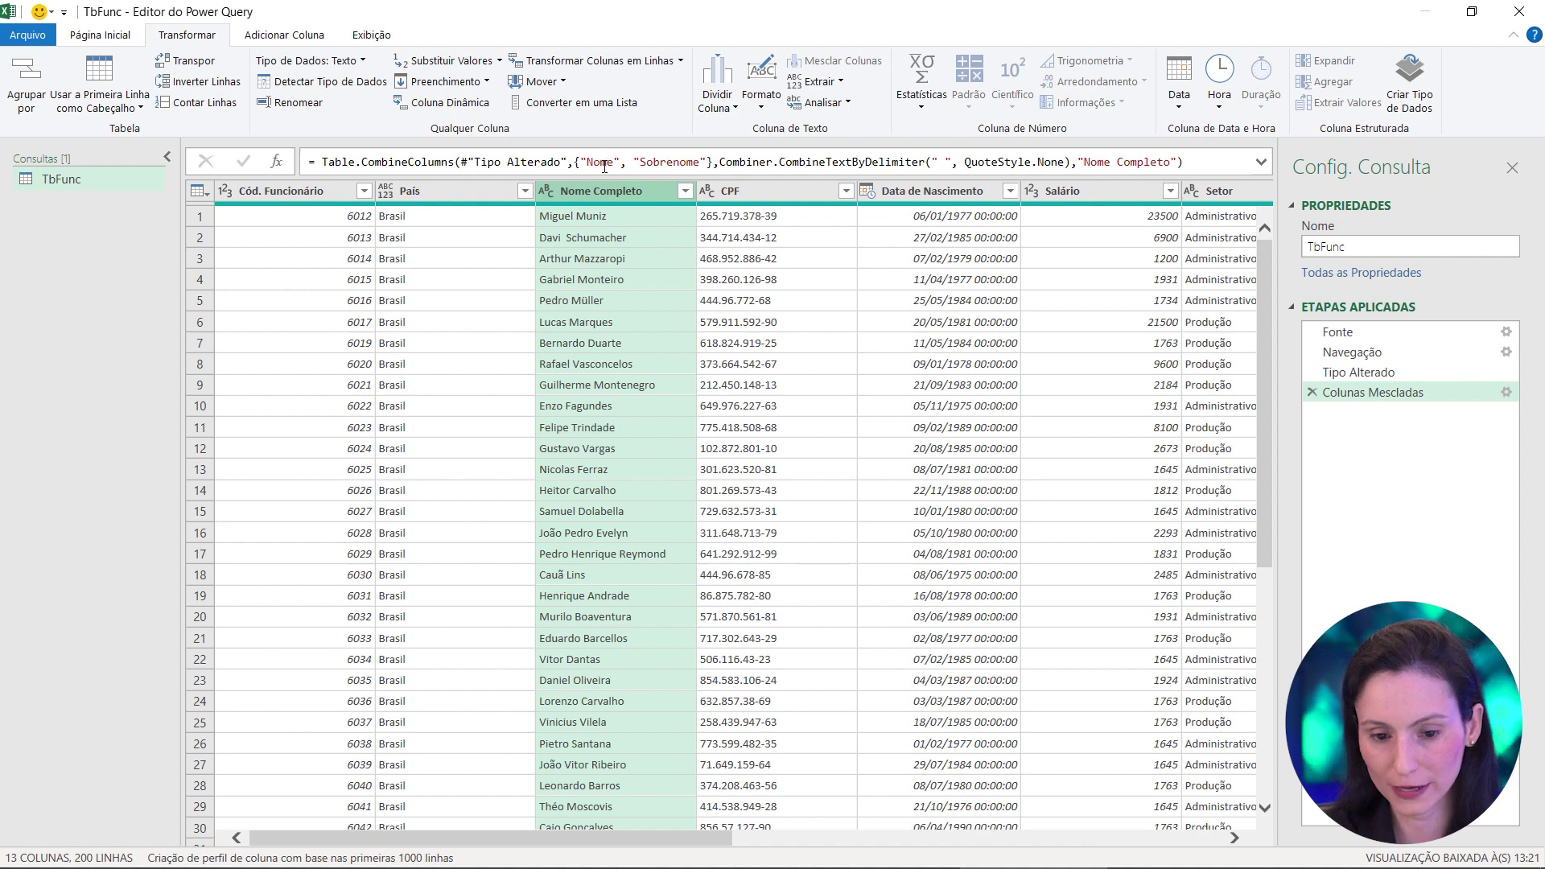
Set up a new data type from Nome Completo with the advanced options, adding all available columns from Cód. Funcionário to Região
click(1424, 111)
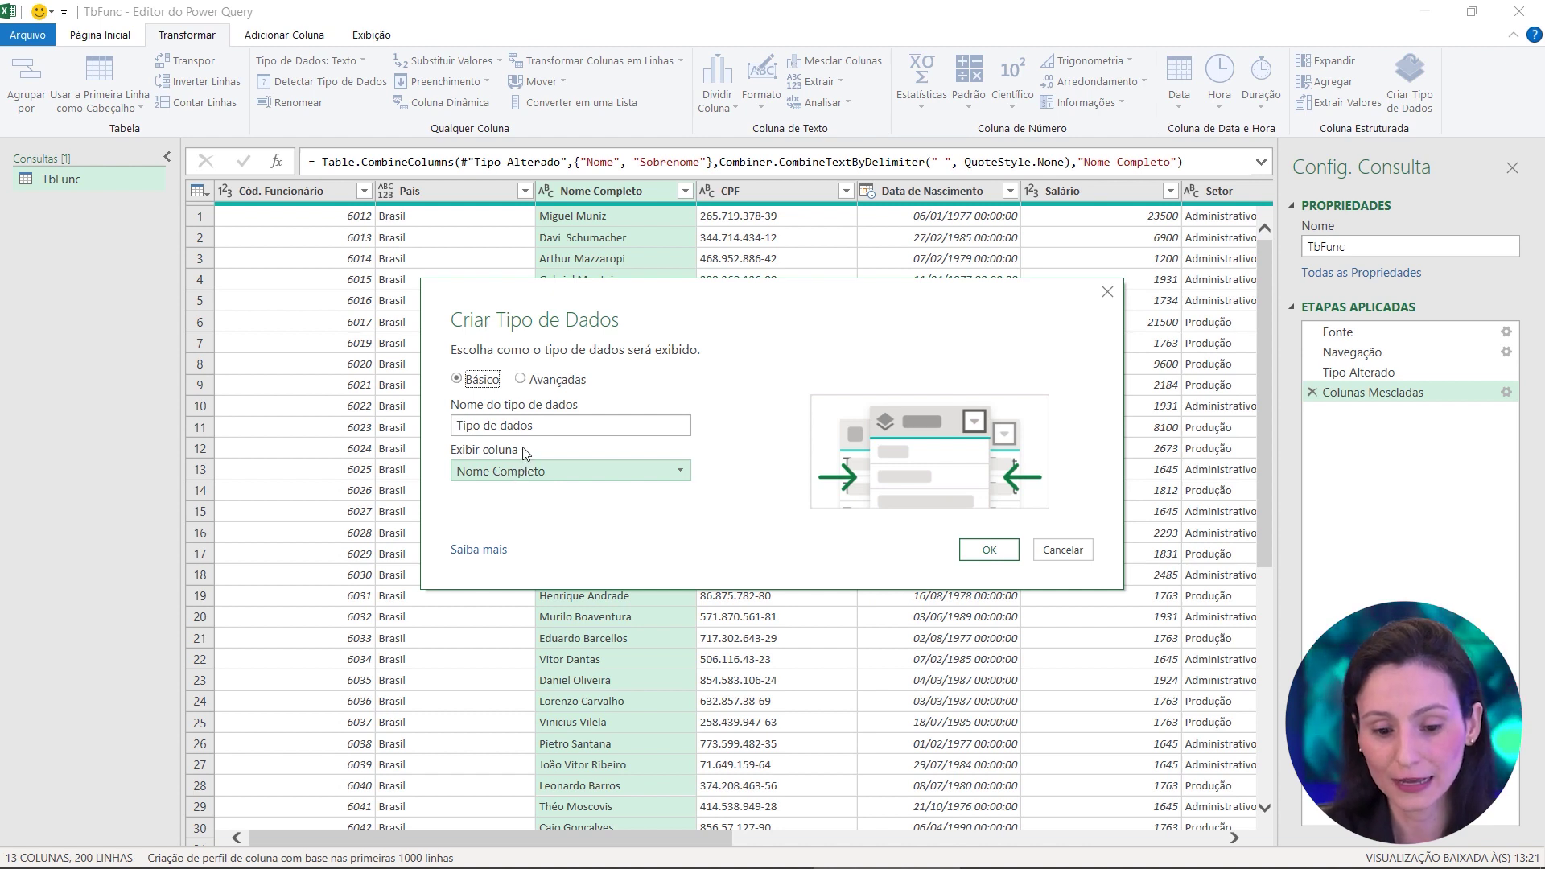
click(536, 381)
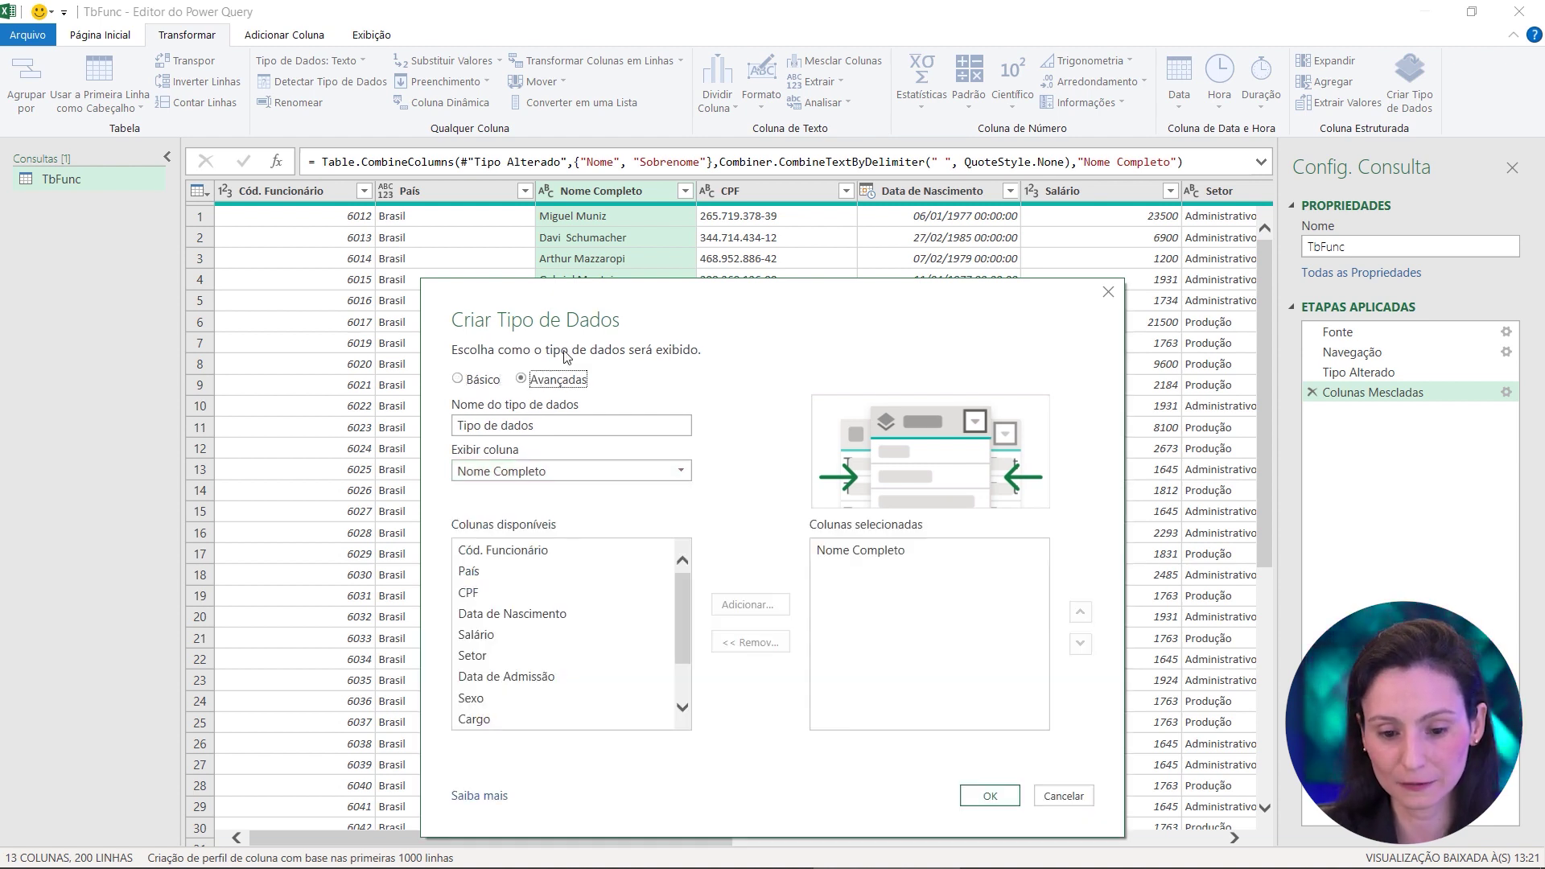
drag(623, 307, 608, 188)
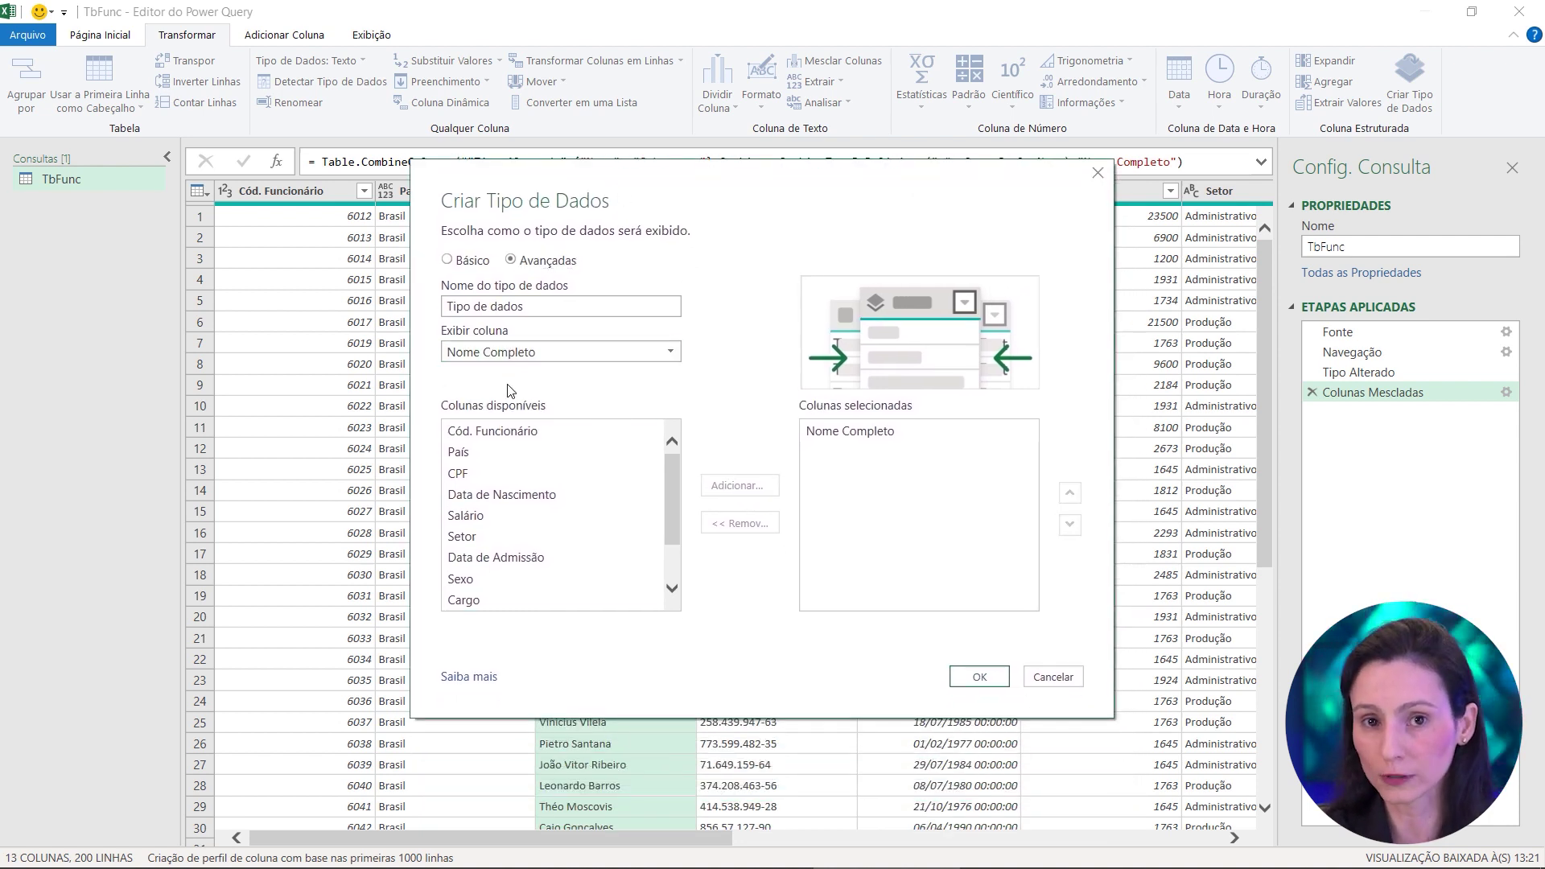
click(517, 433)
scroll(523, 515, down, 2)
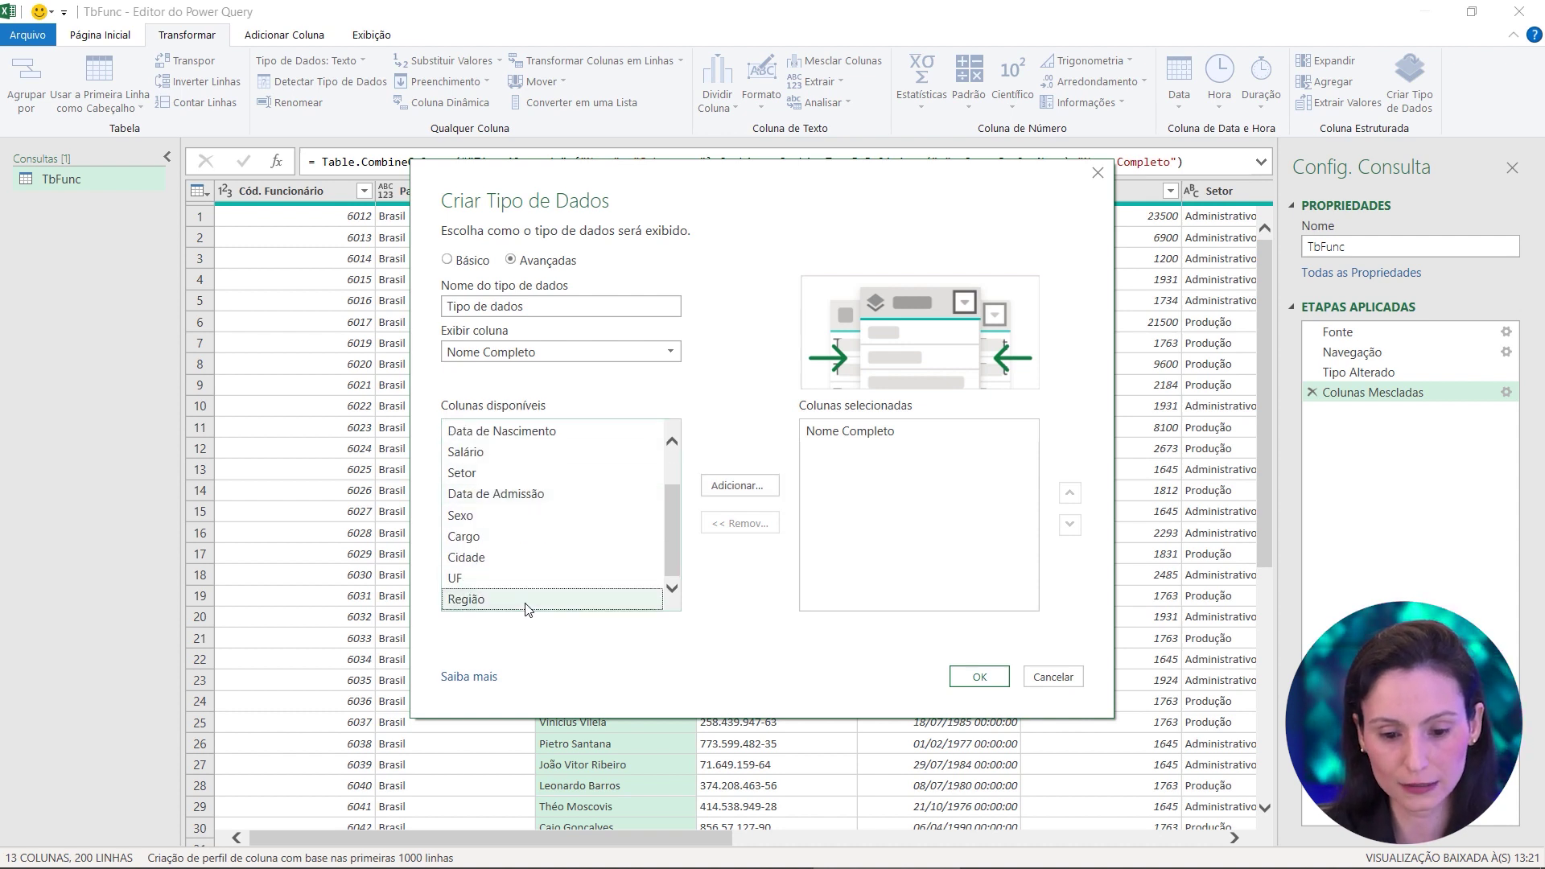
shift+click(527, 605)
scroll(534, 528, up, 2)
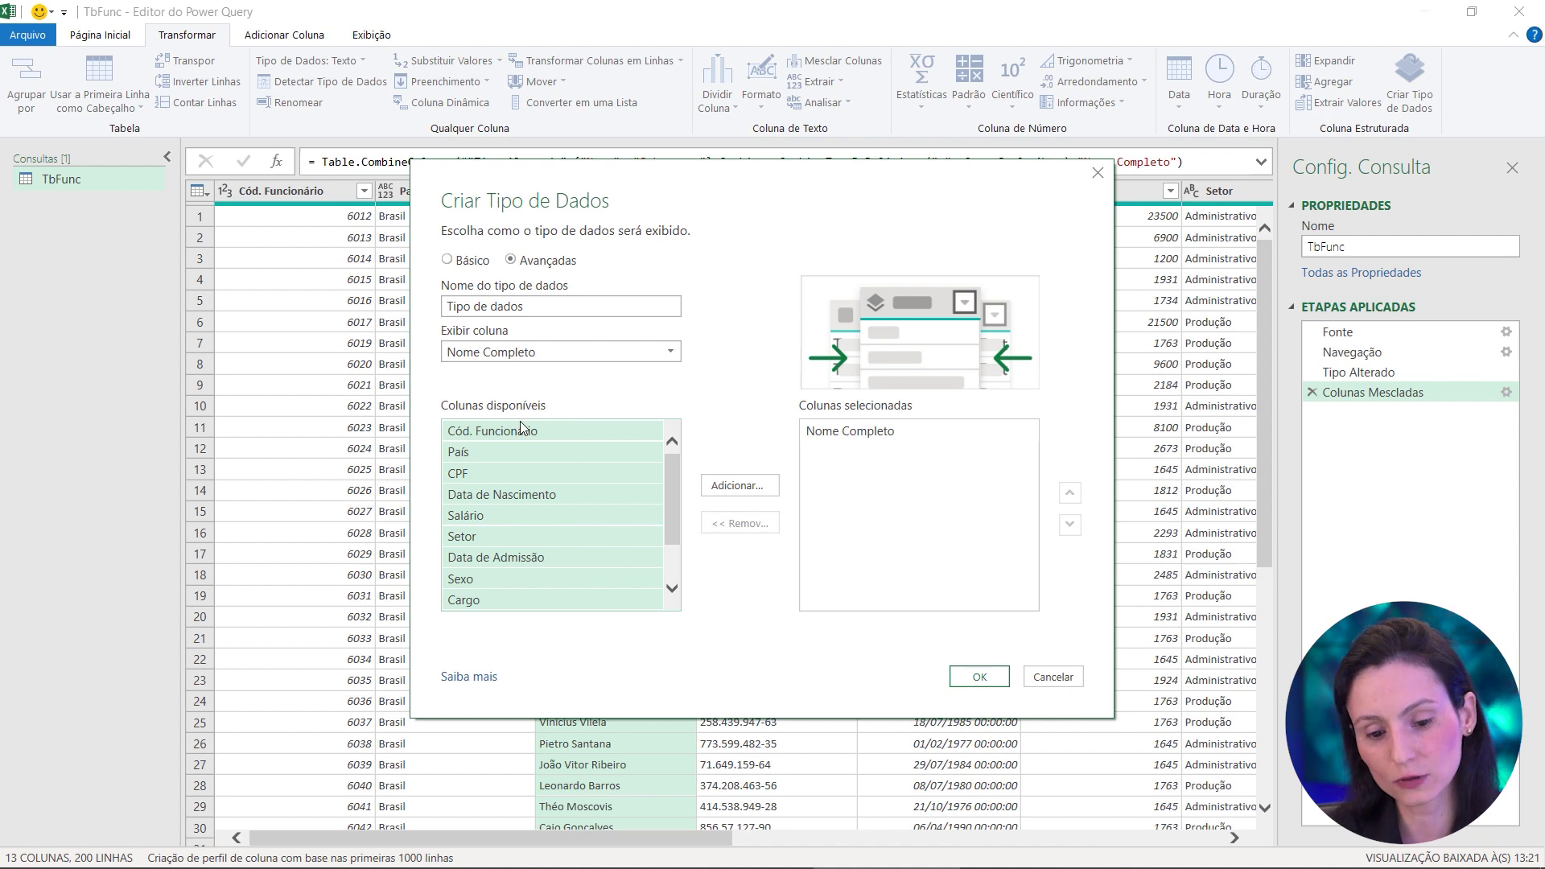
click(742, 478)
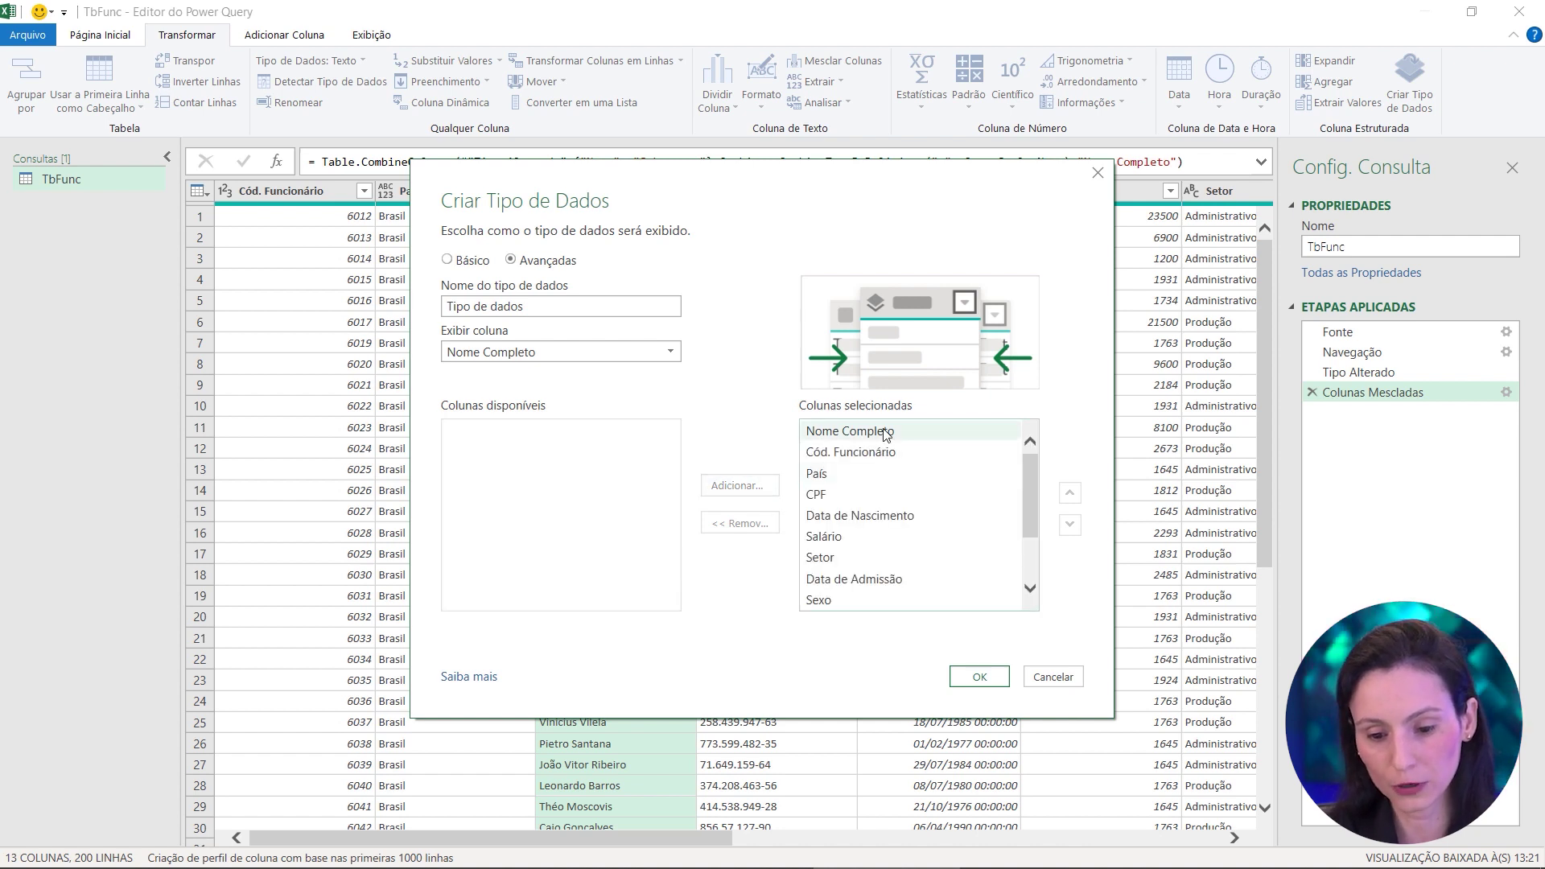
Review the selected columns and create the data type "Tipo de dados" with Nome Completo as its display column
click(854, 476)
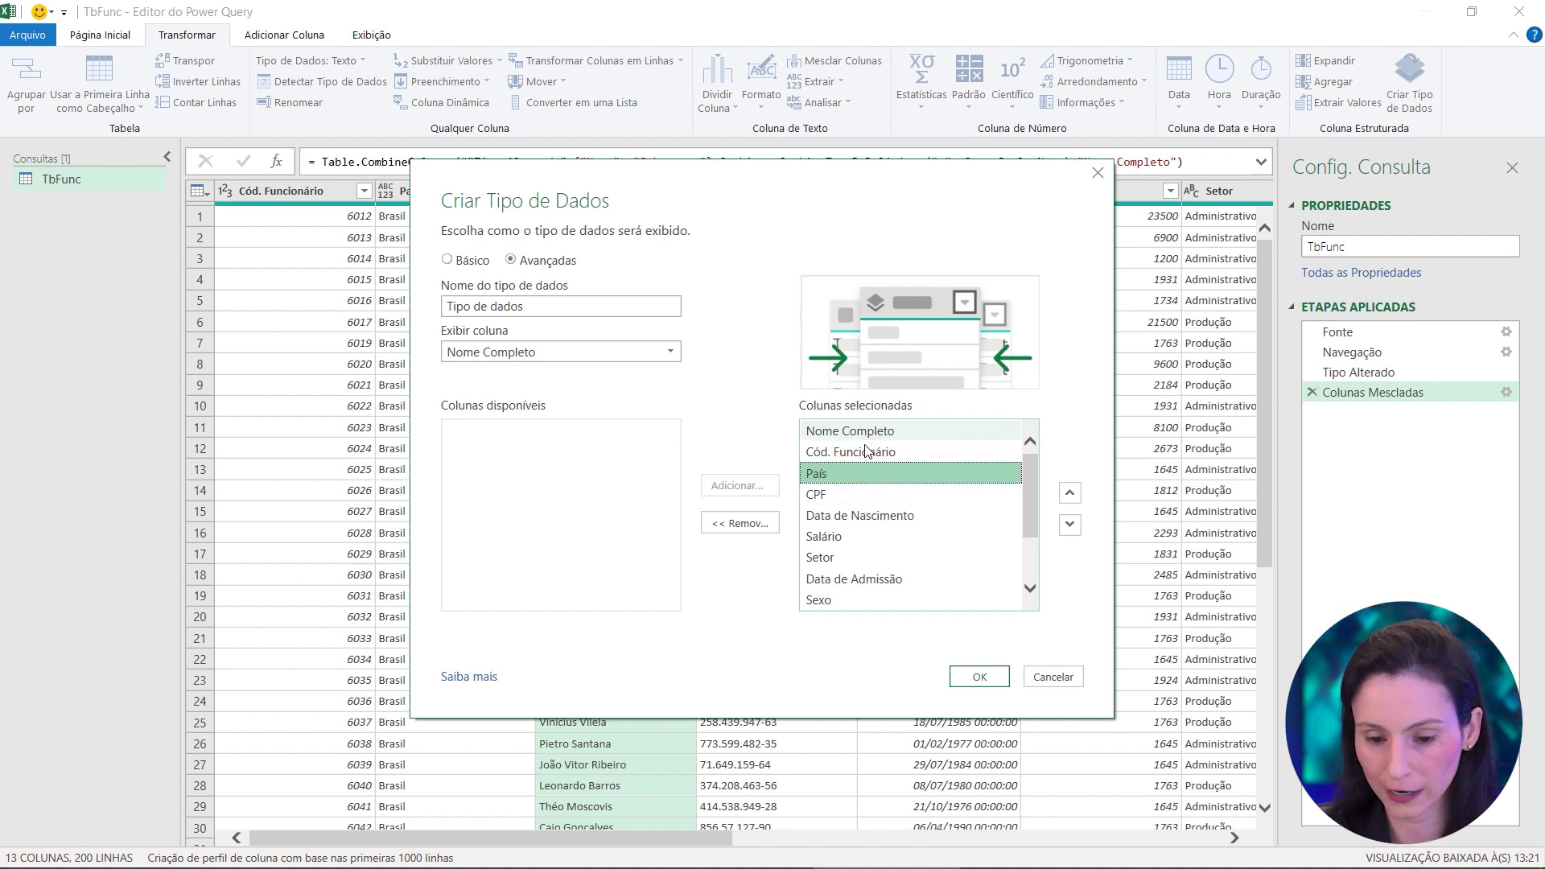
click(858, 494)
click(854, 517)
scroll(855, 525, down, 2)
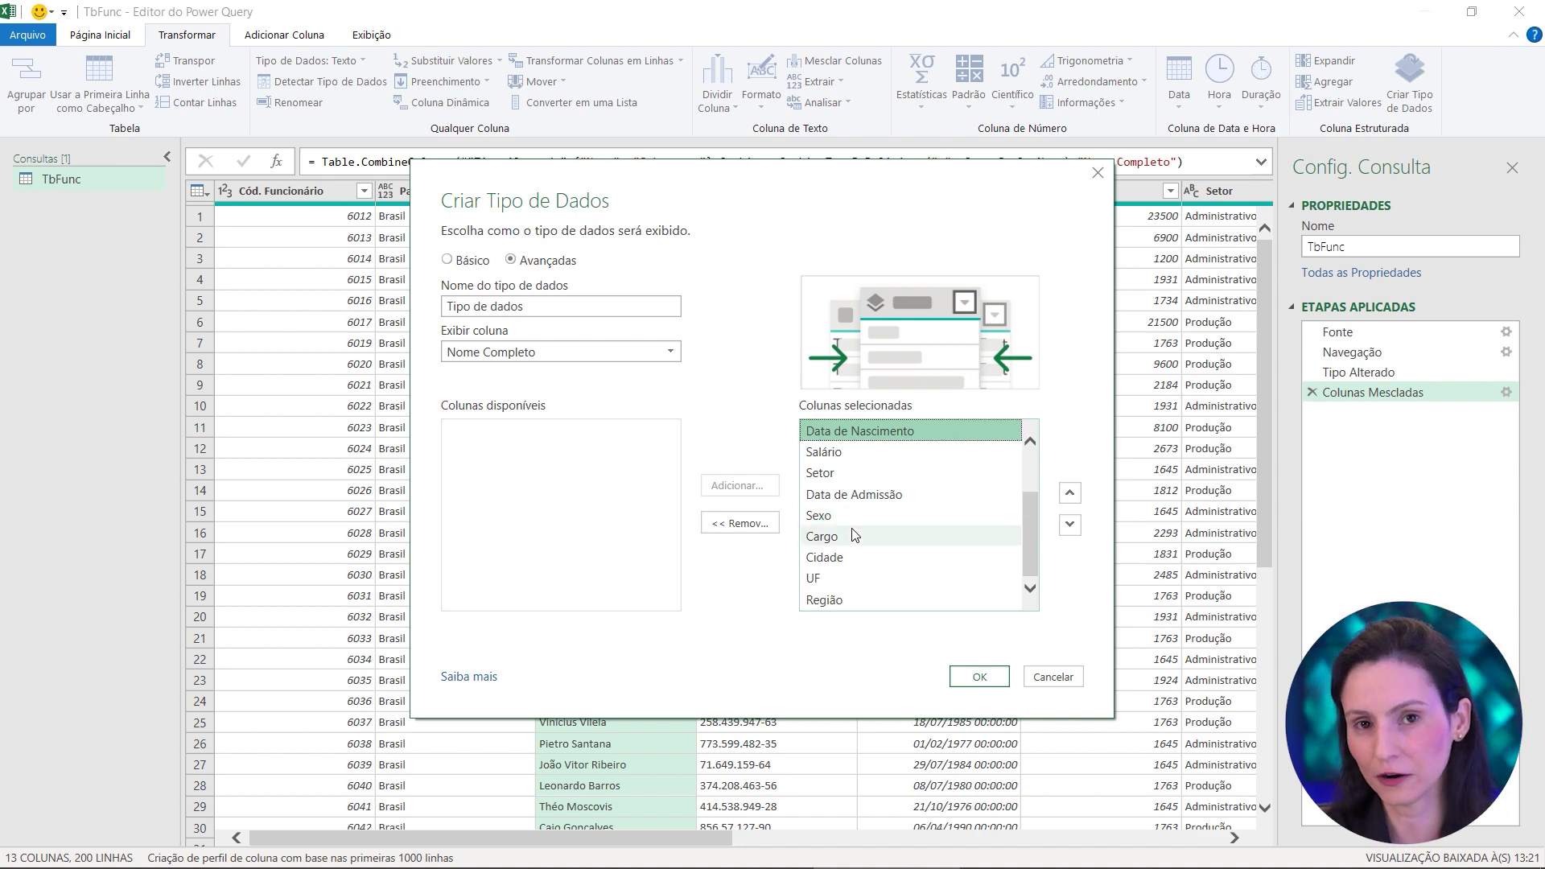
click(980, 677)
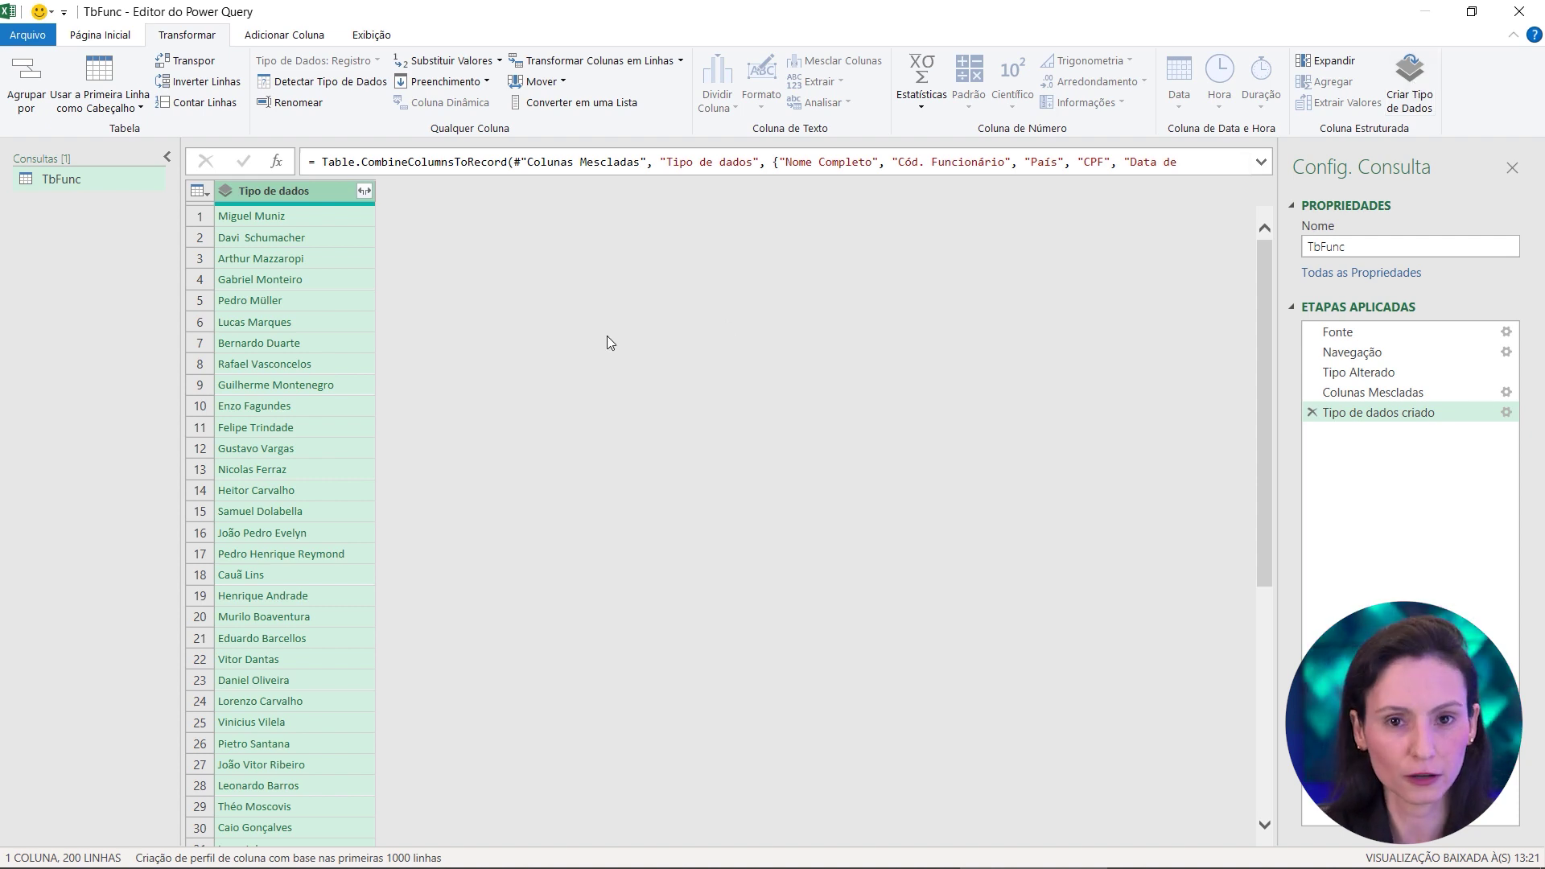
Inspect the record details of the first four employees in the Tipo de dados column, resizing the preview area
click(351, 214)
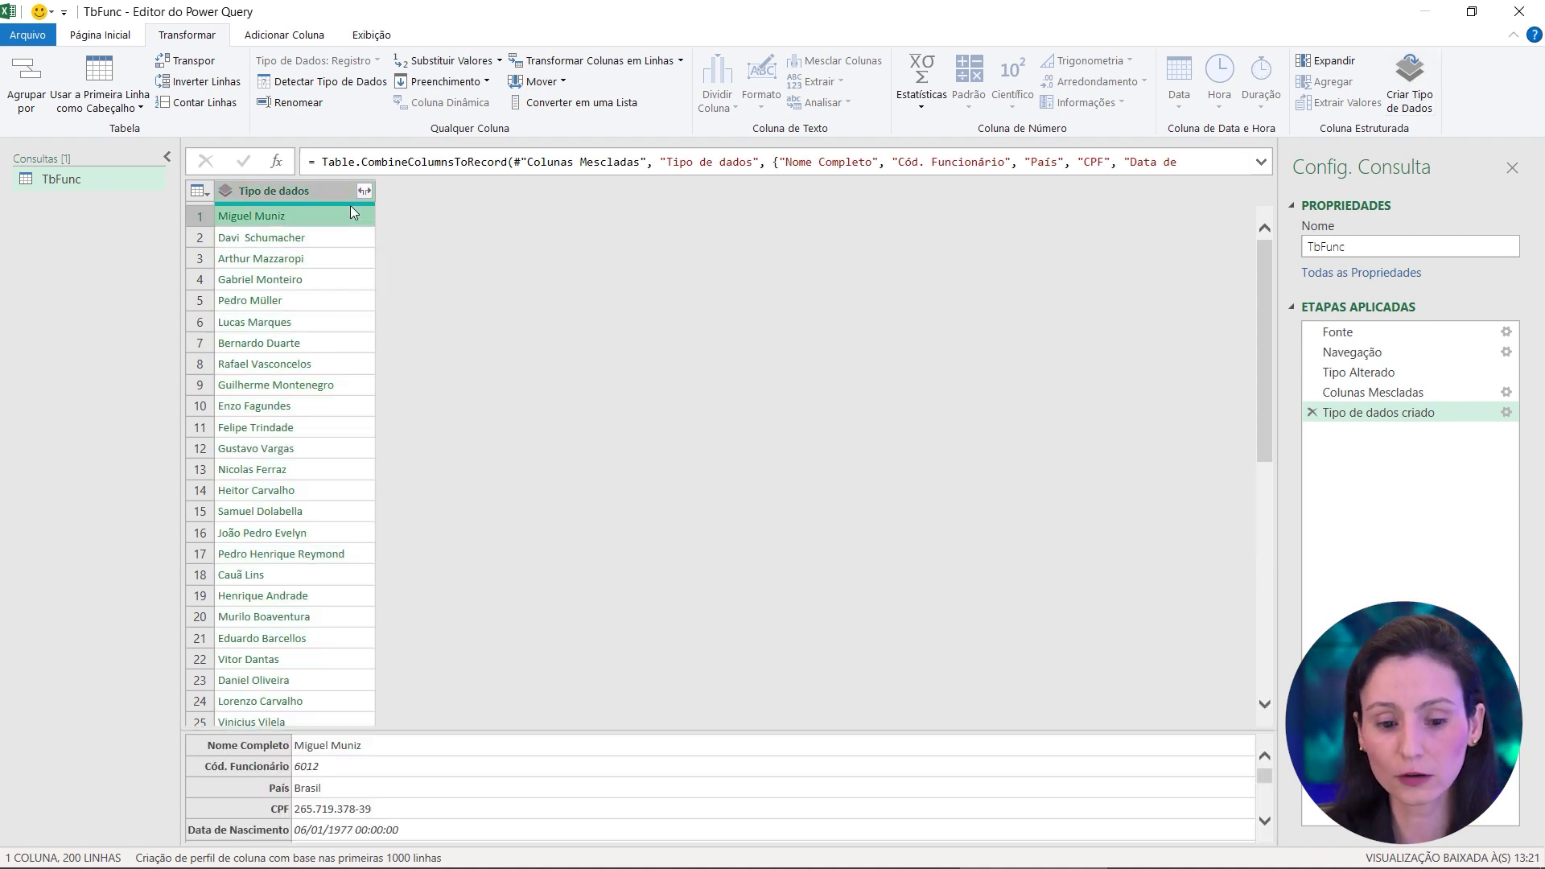
drag(490, 690, 483, 302)
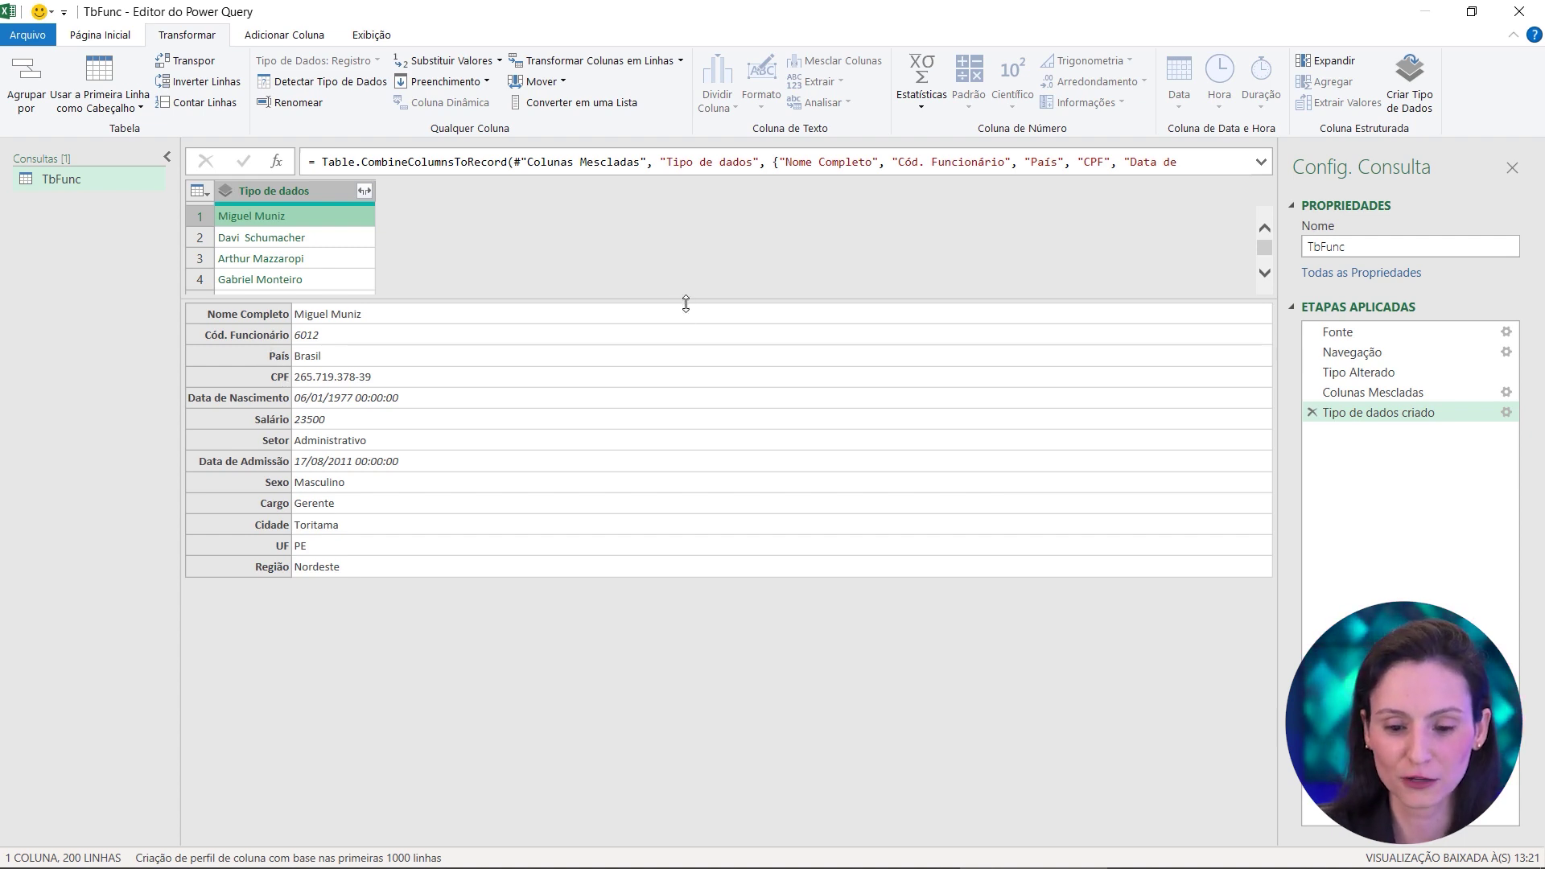
drag(685, 302, 686, 400)
click(330, 238)
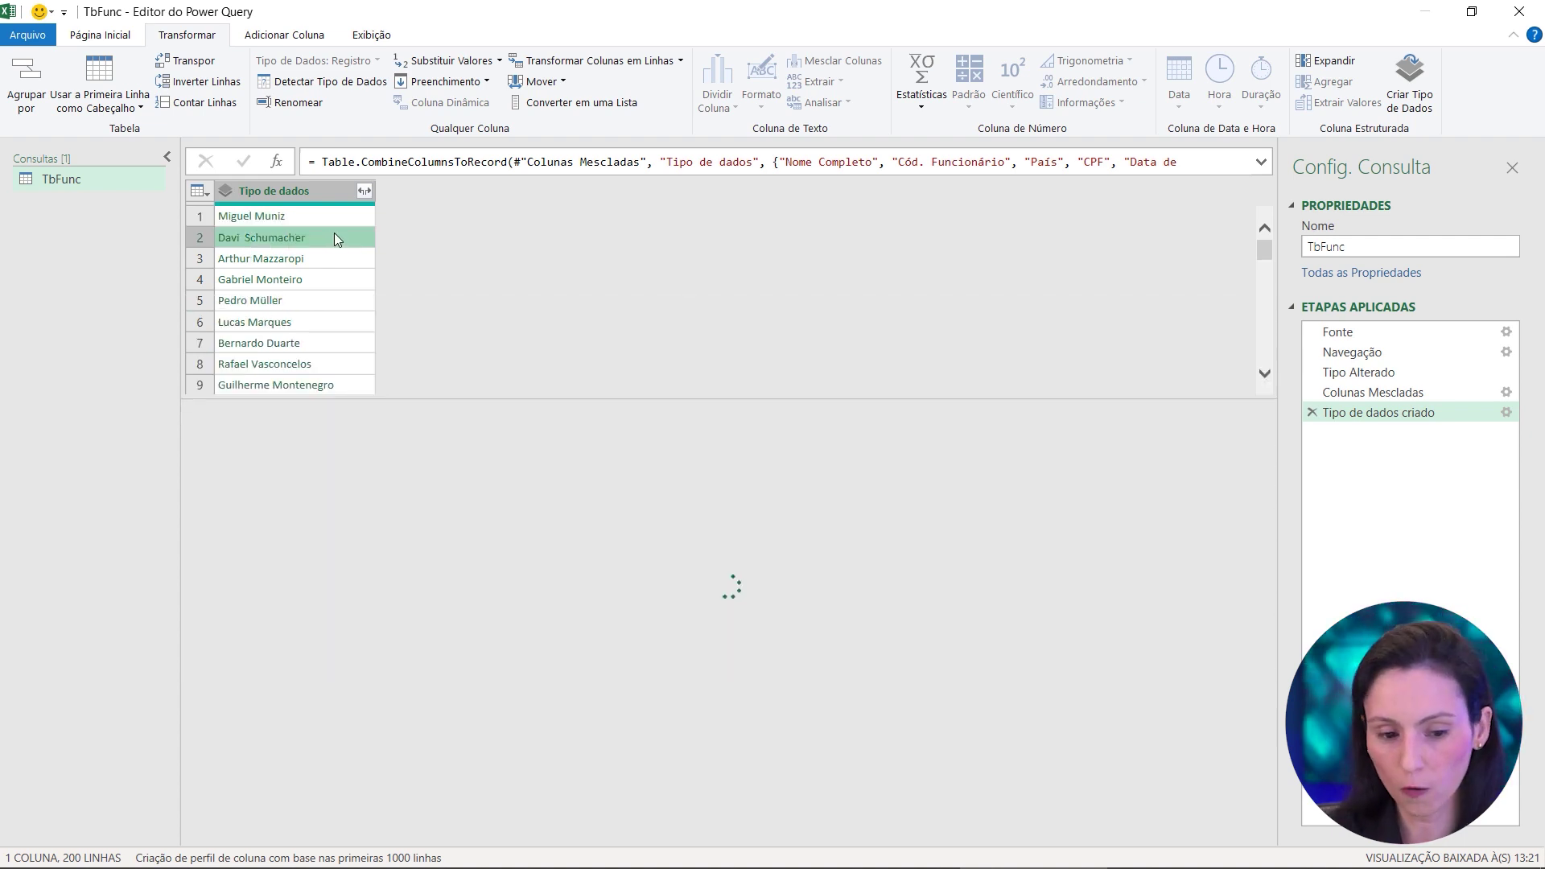
click(346, 258)
click(367, 279)
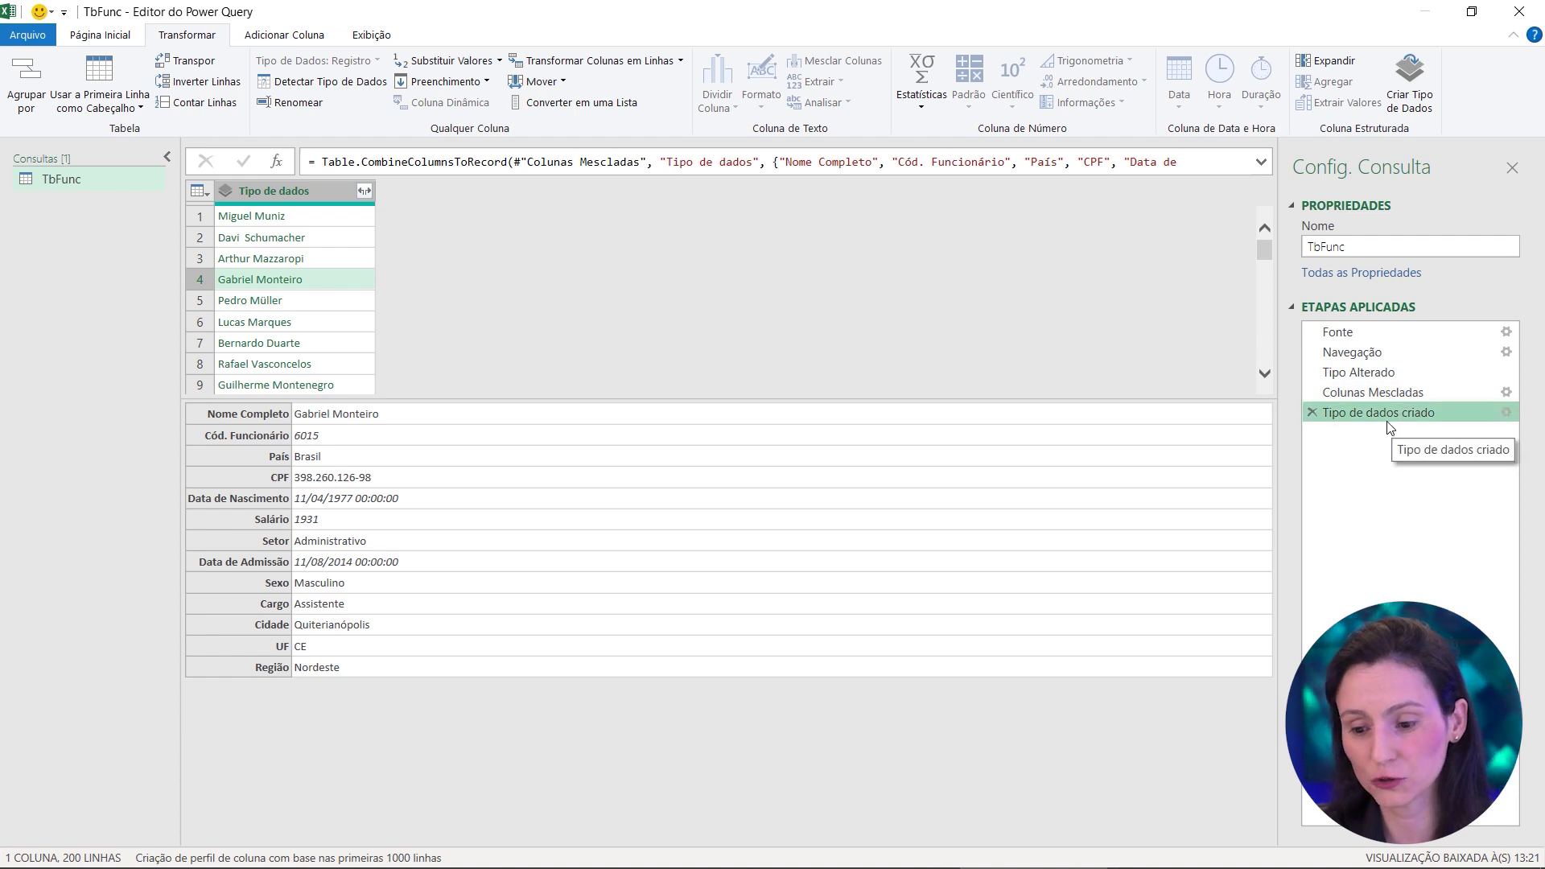
Examine the Table.CombineColumnsToRecord formula behind the created data type and the first employee's record, enlarging the row list
drag(318, 164, 455, 165)
click(436, 167)
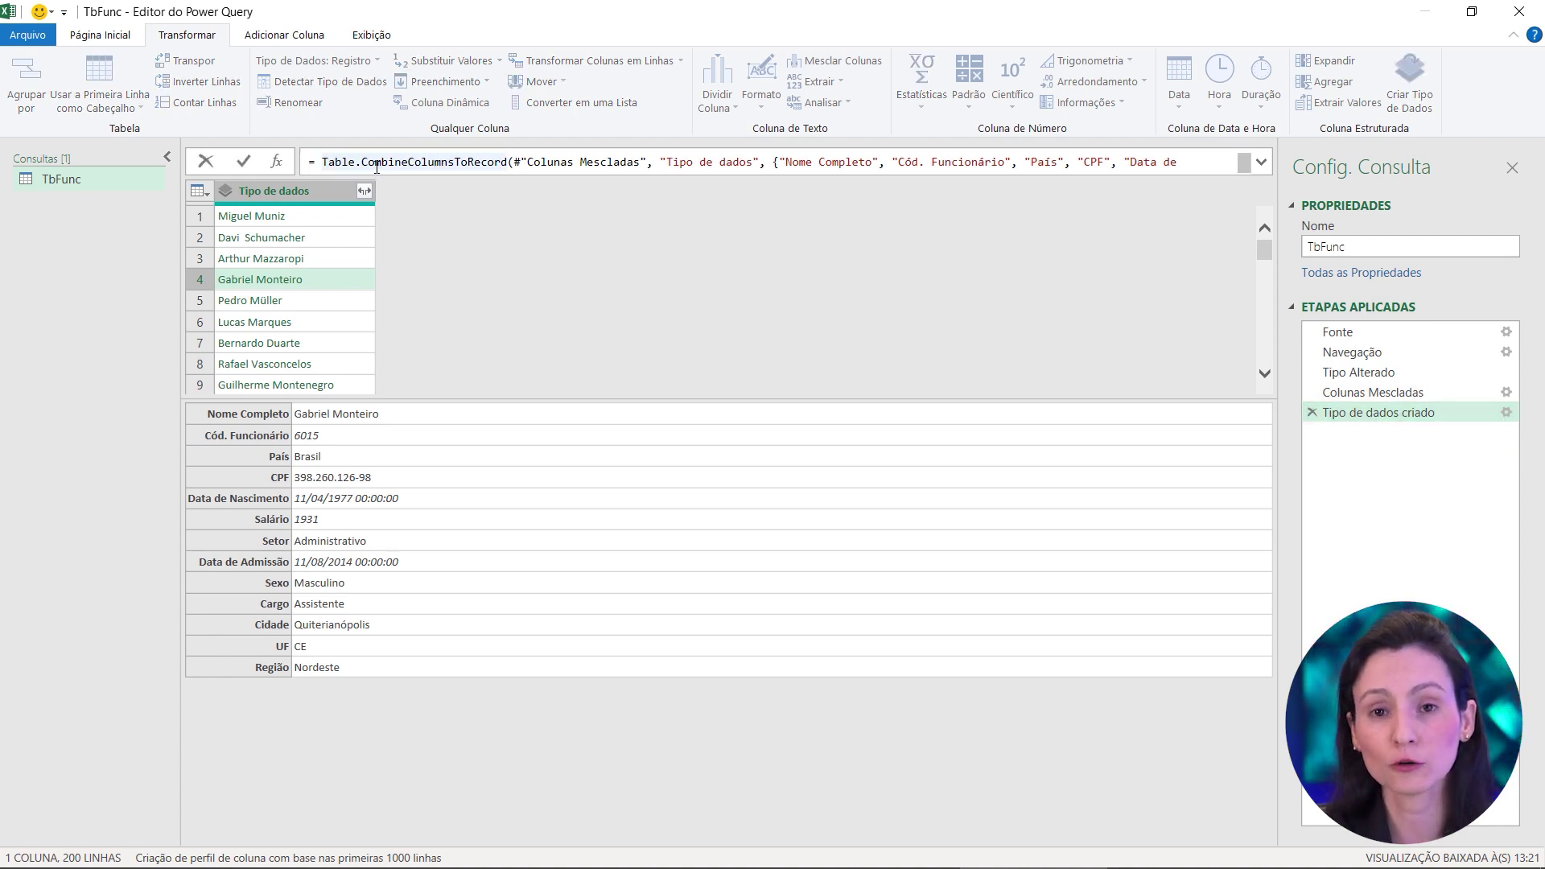
mouse_move(360, 164)
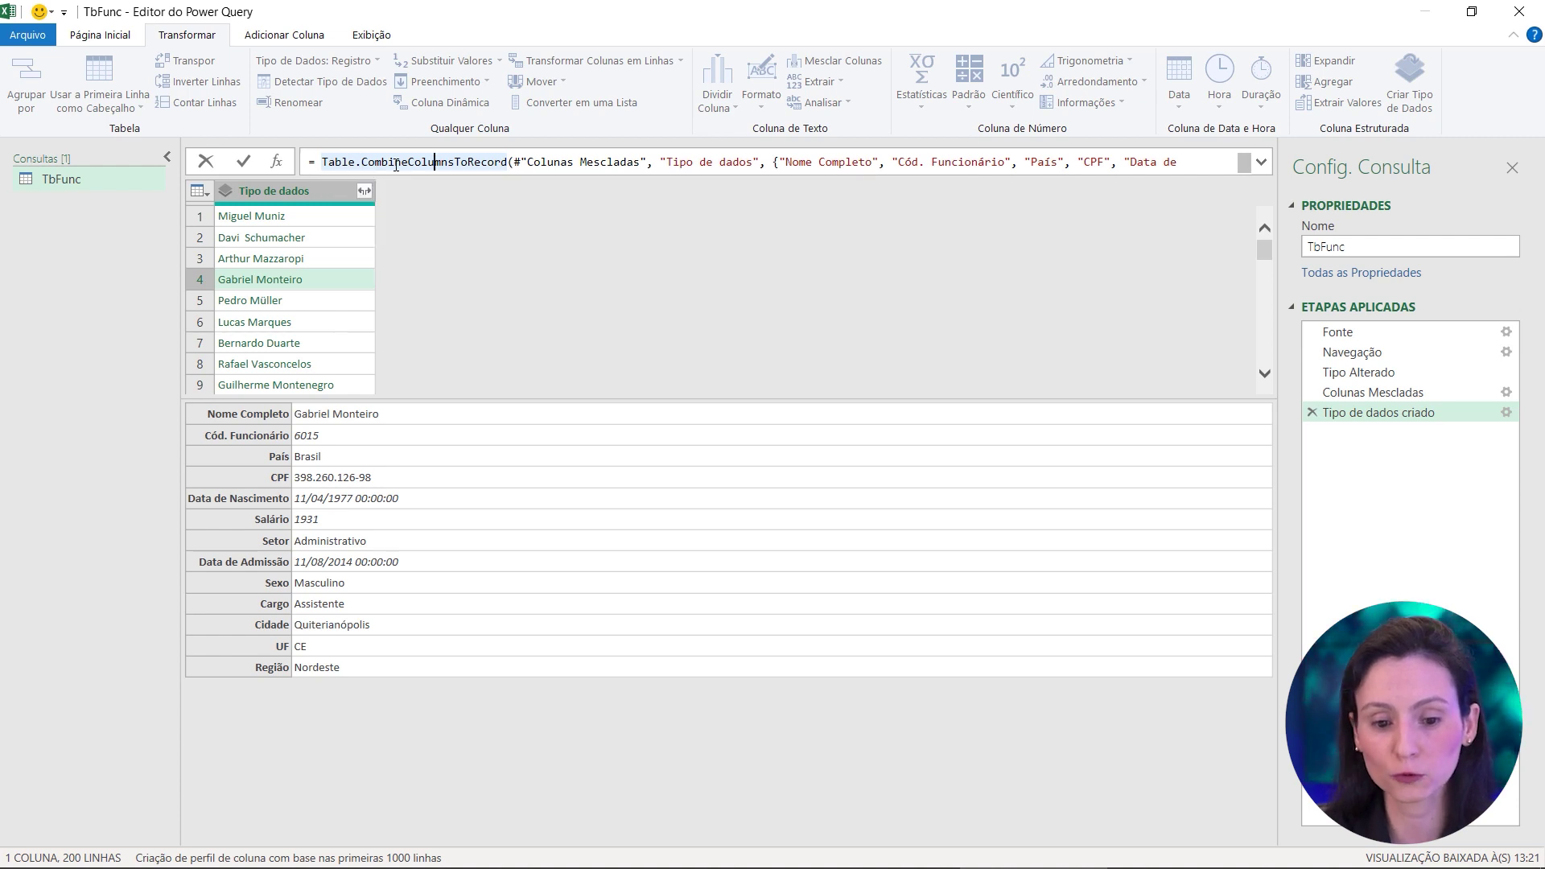
drag(395, 163, 474, 165)
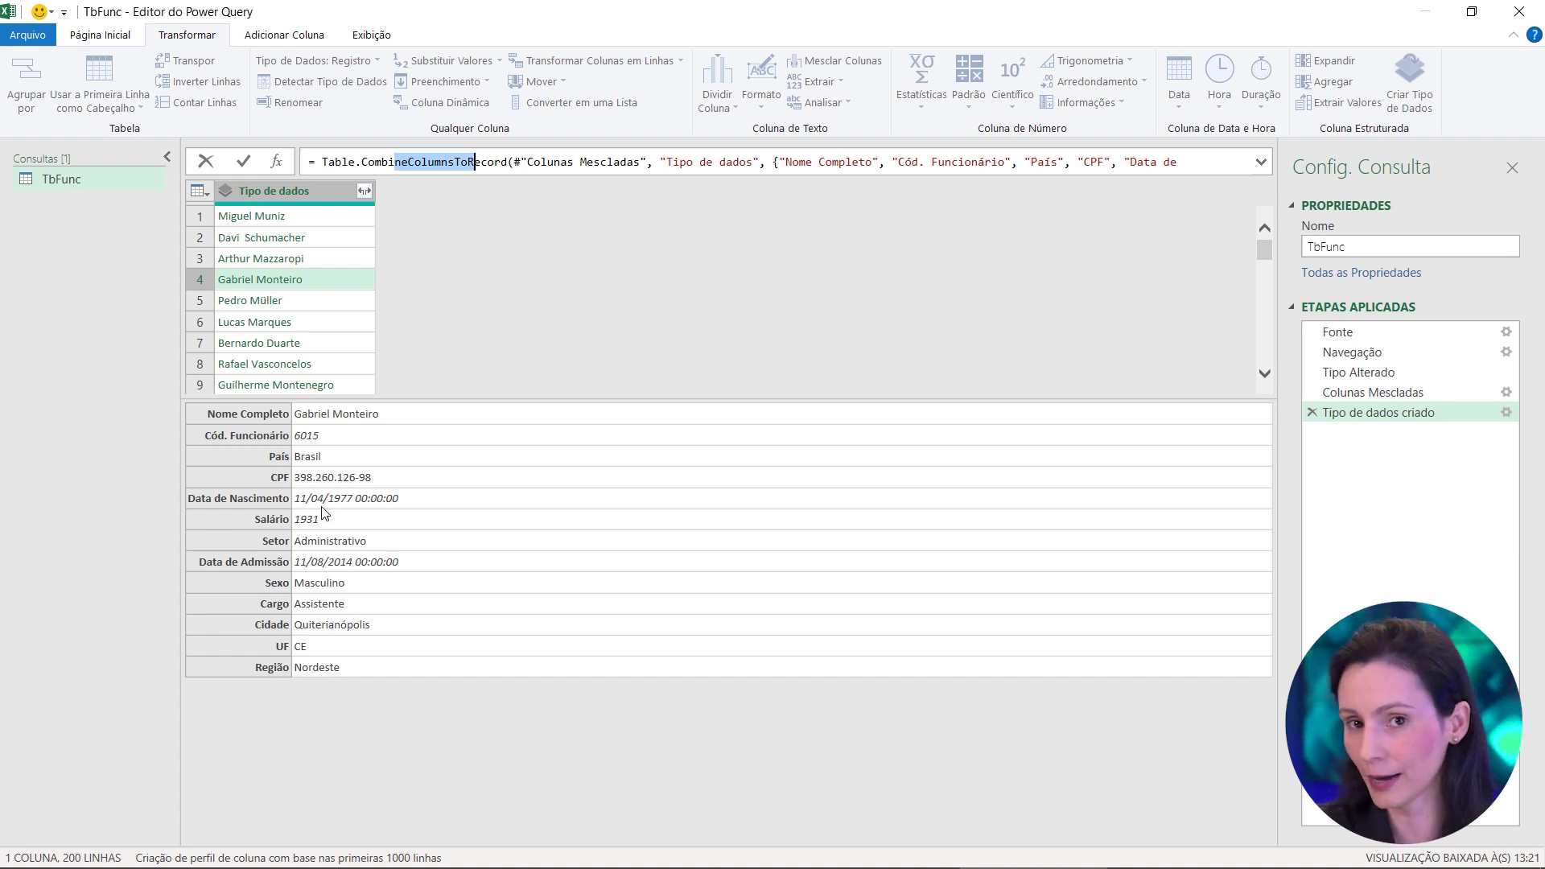
click(346, 218)
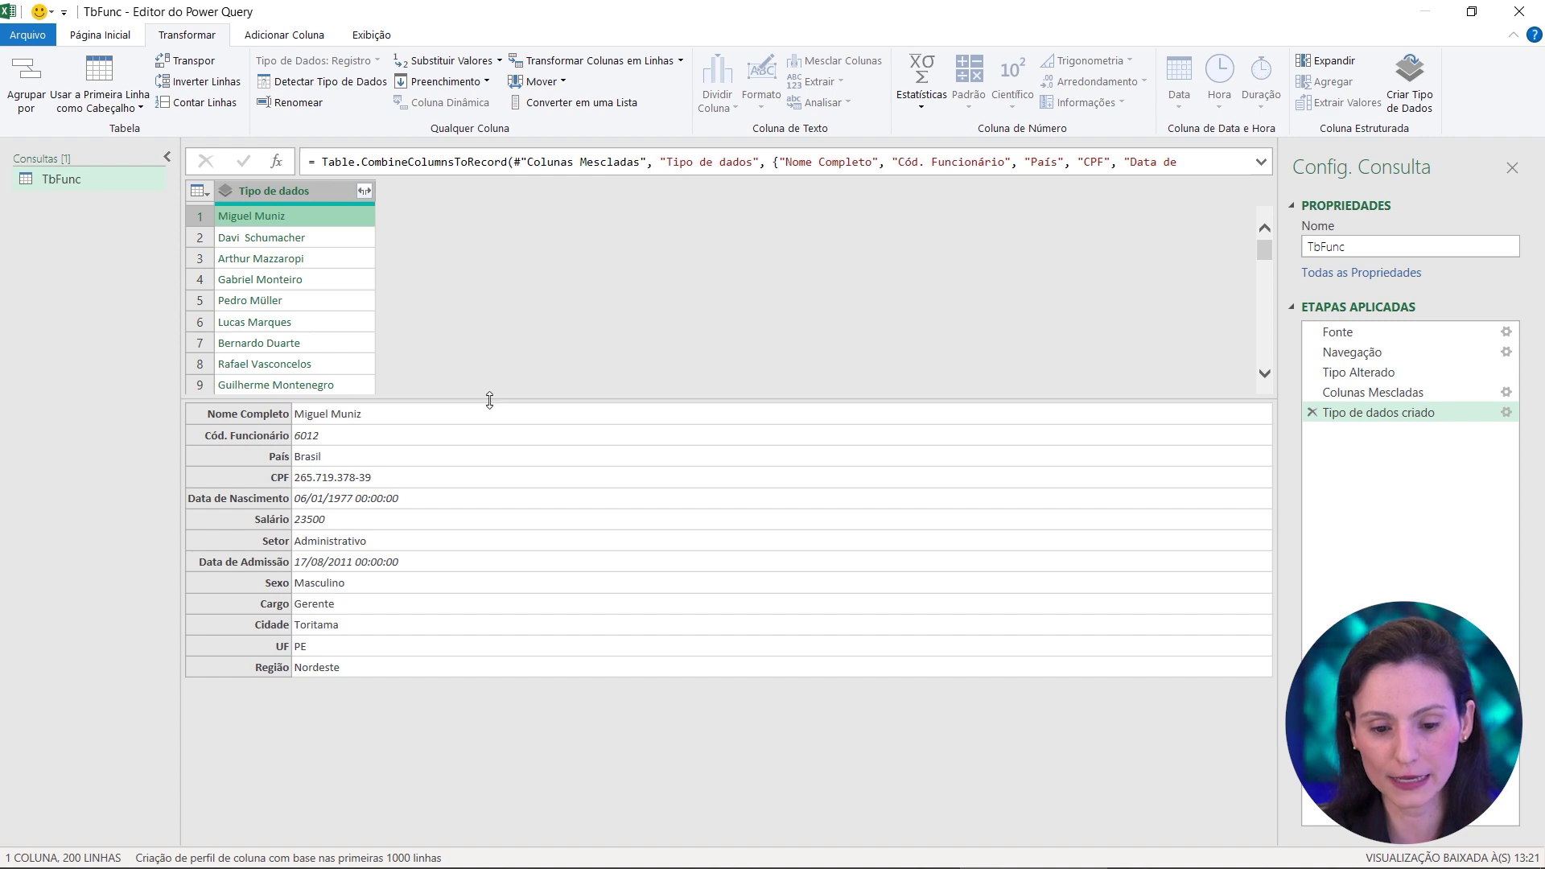
drag(489, 438, 494, 644)
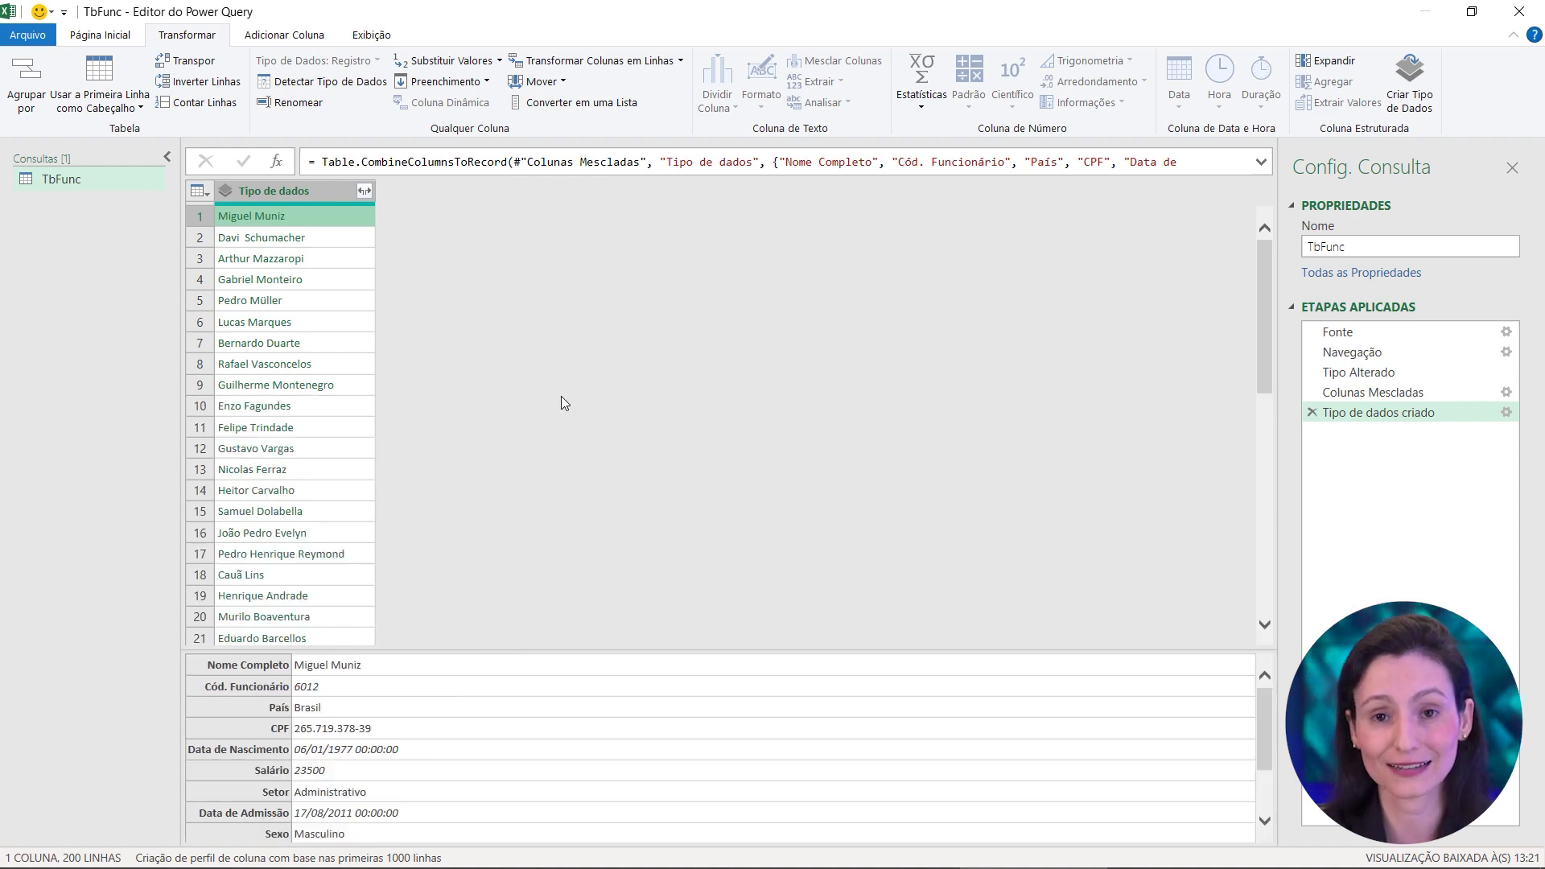
Close the query editor and load the query as a table into the existing worksheet at cell B6
click(105, 40)
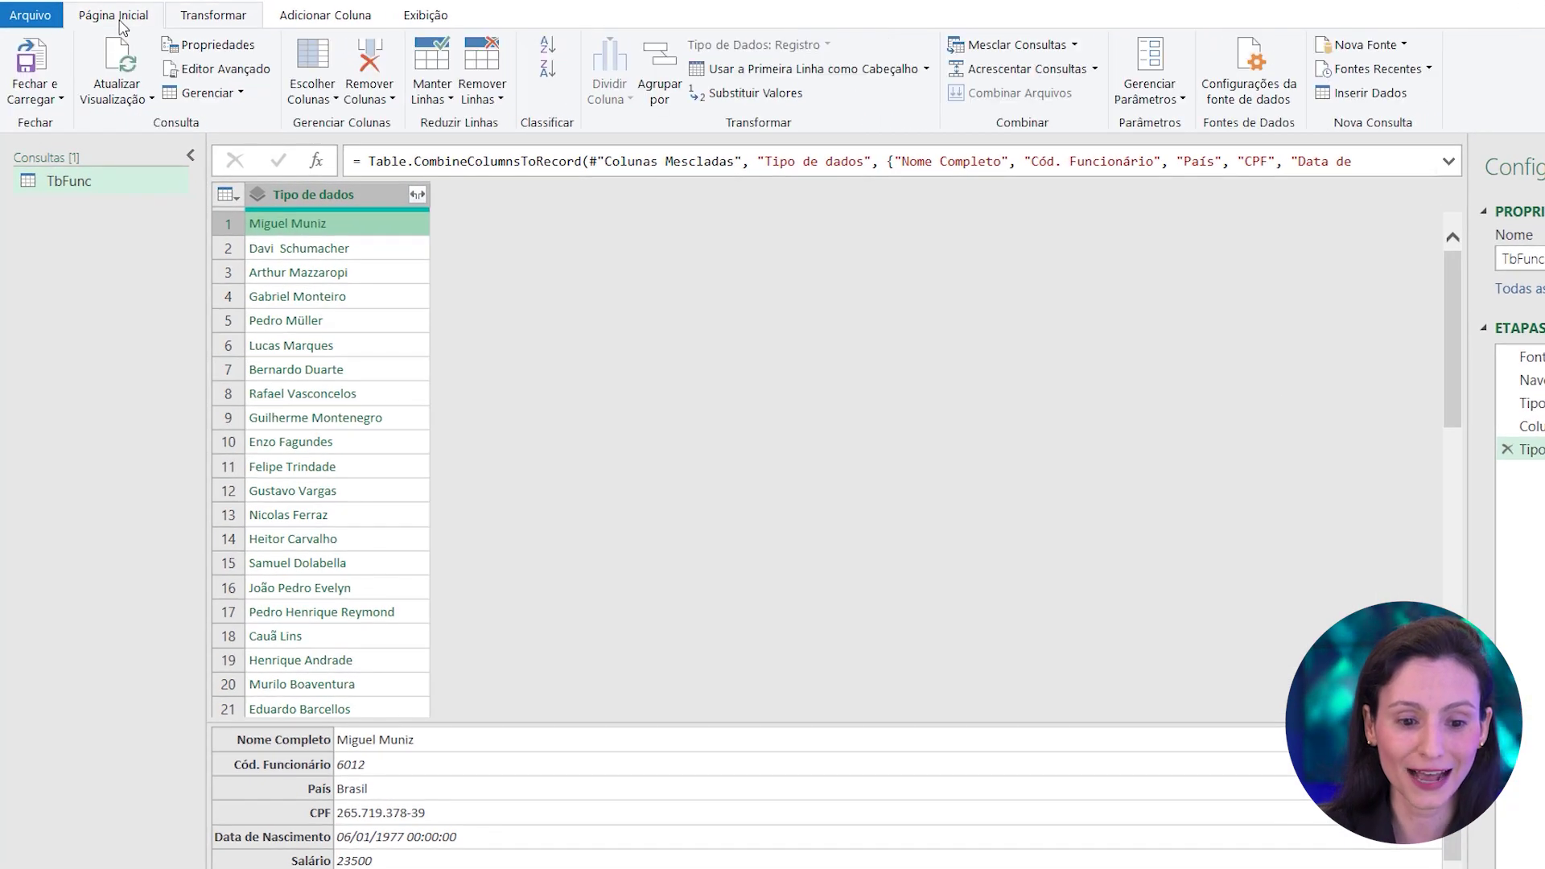
click(46, 101)
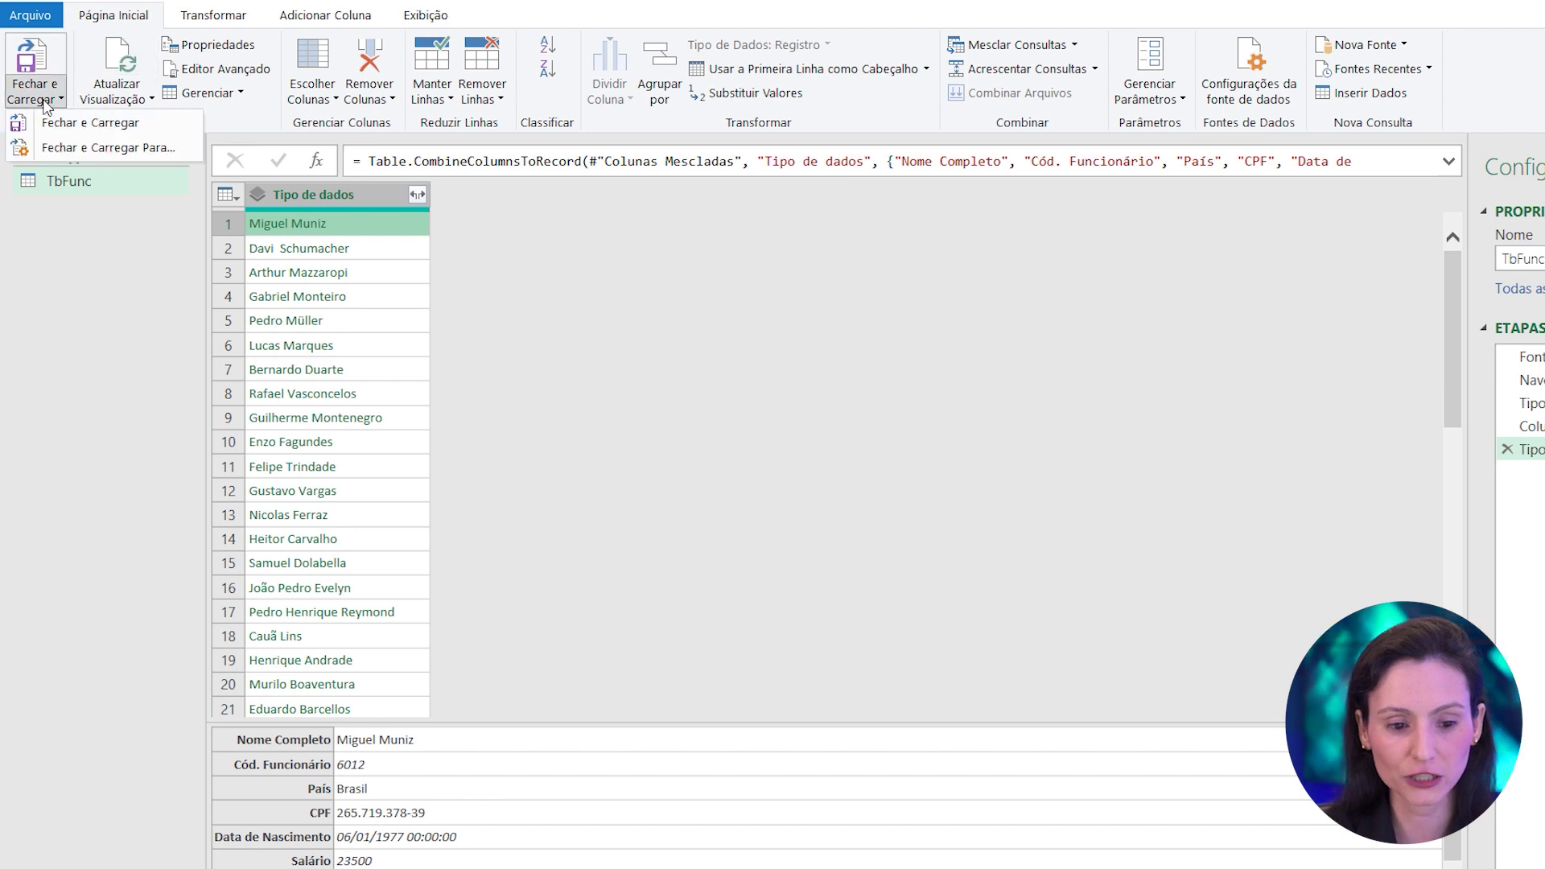
click(64, 159)
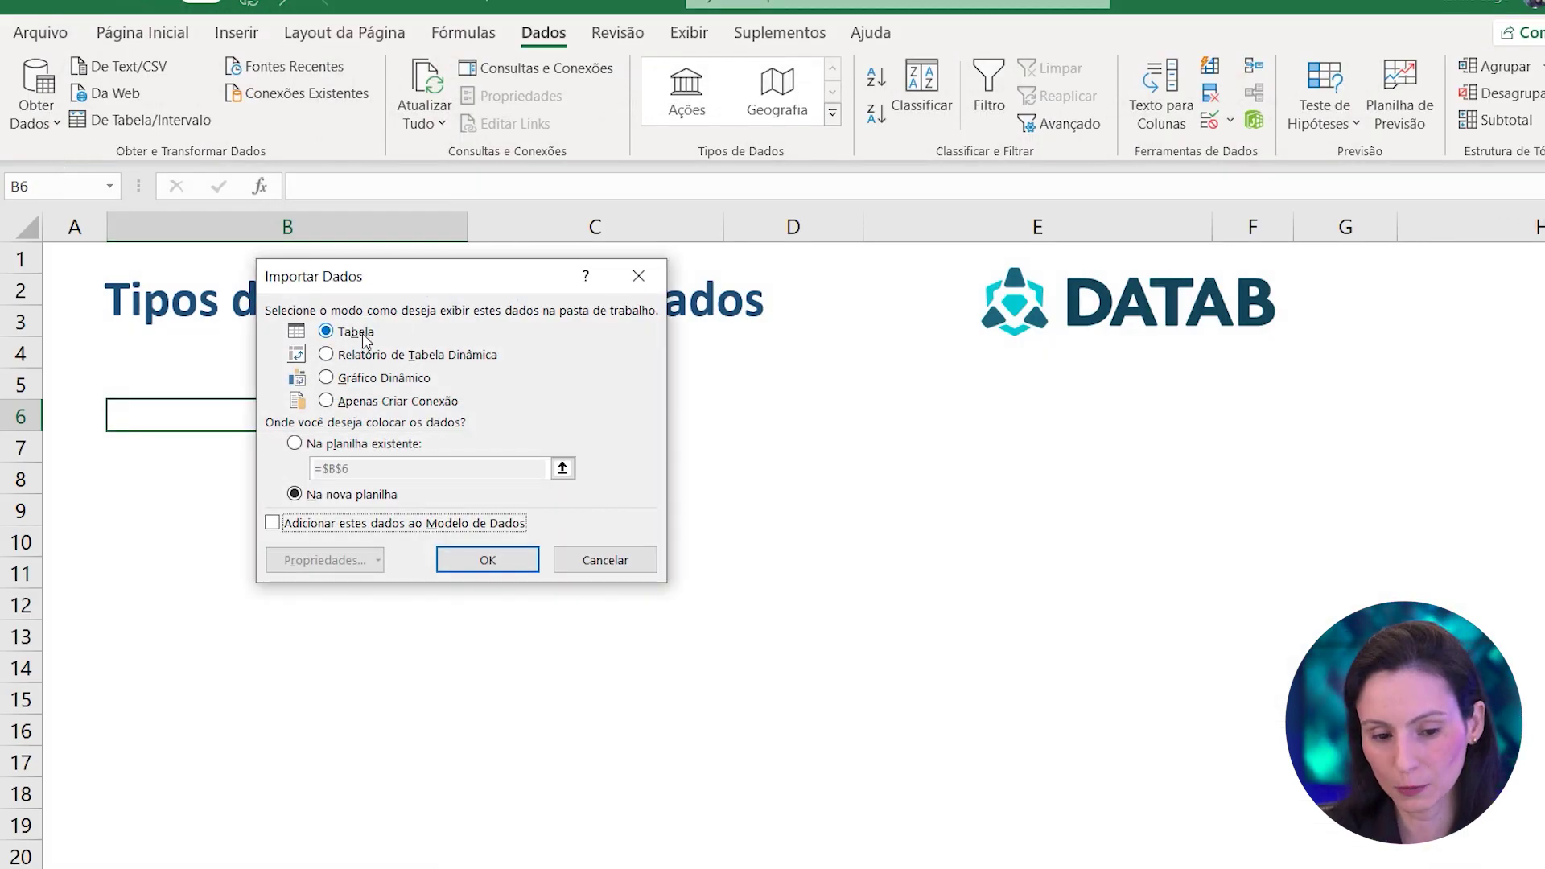
click(379, 443)
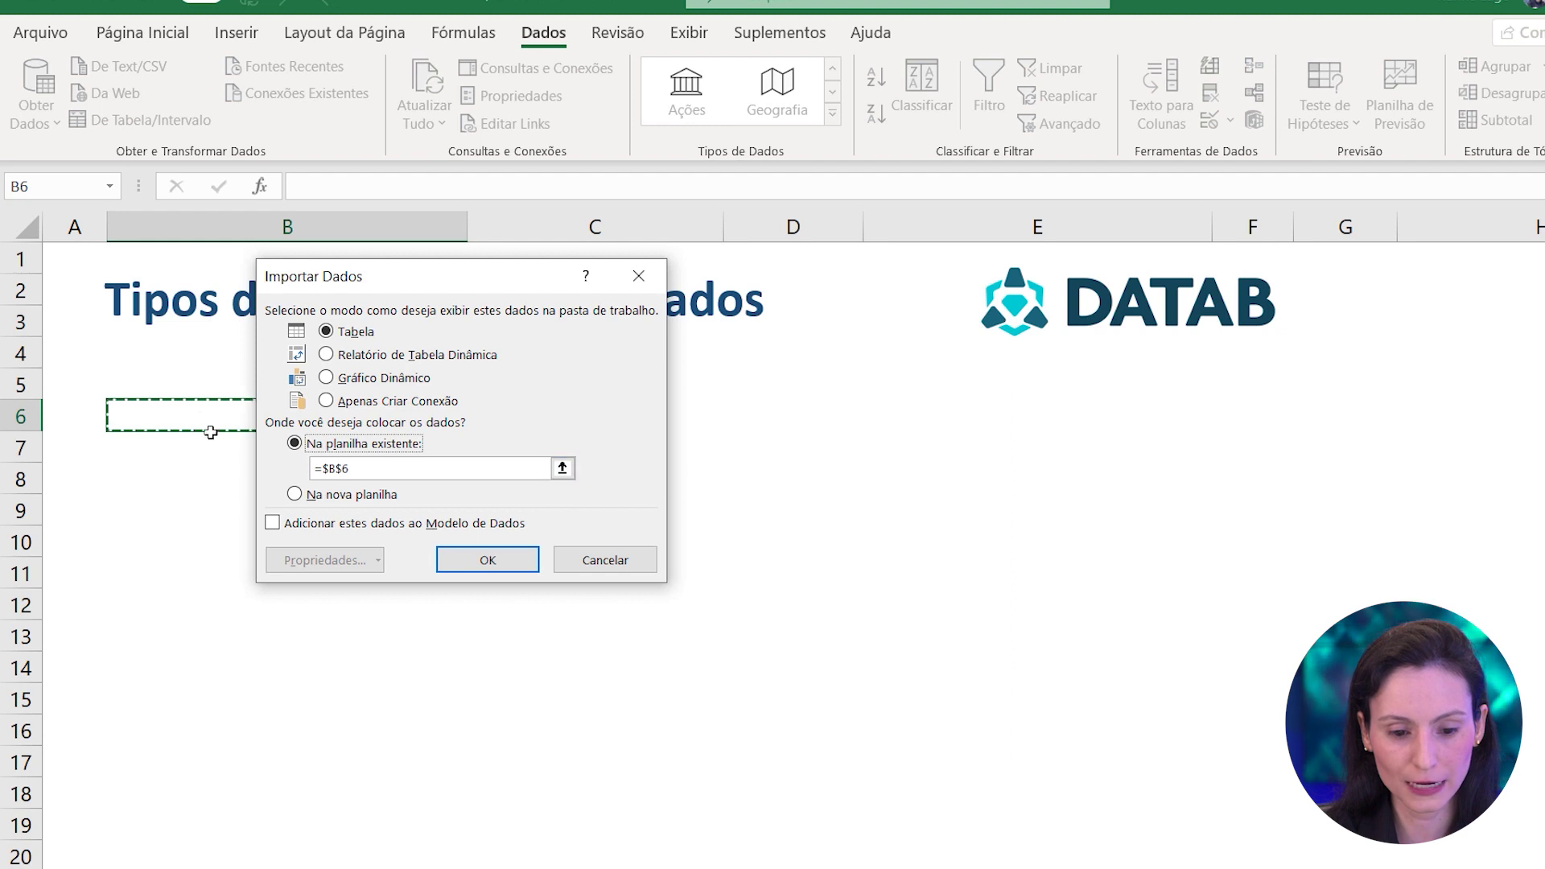
drag(315, 282, 714, 299)
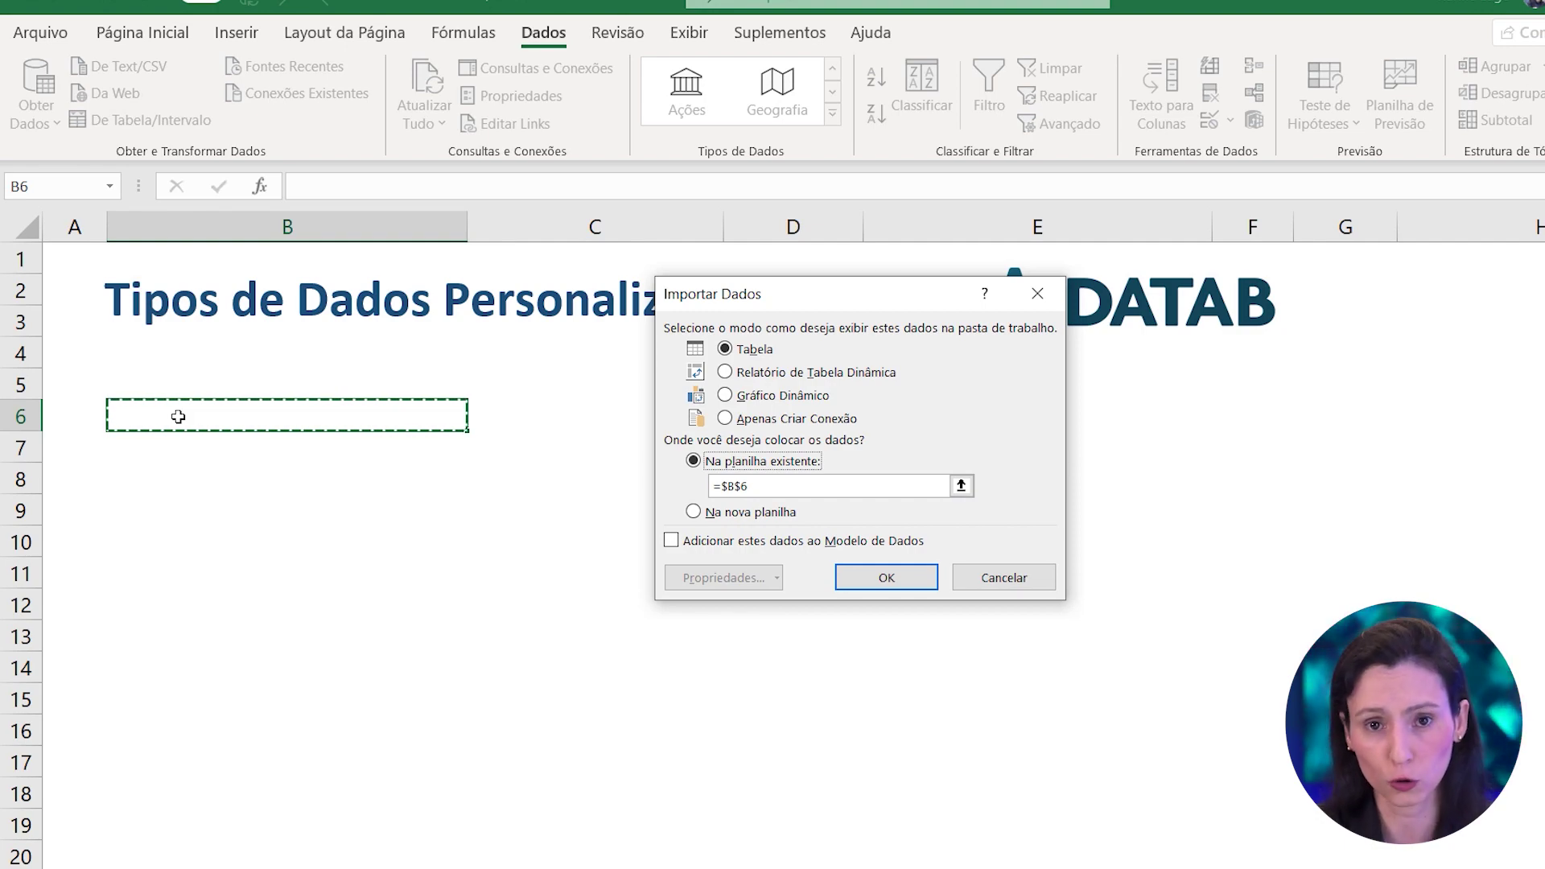
click(878, 575)
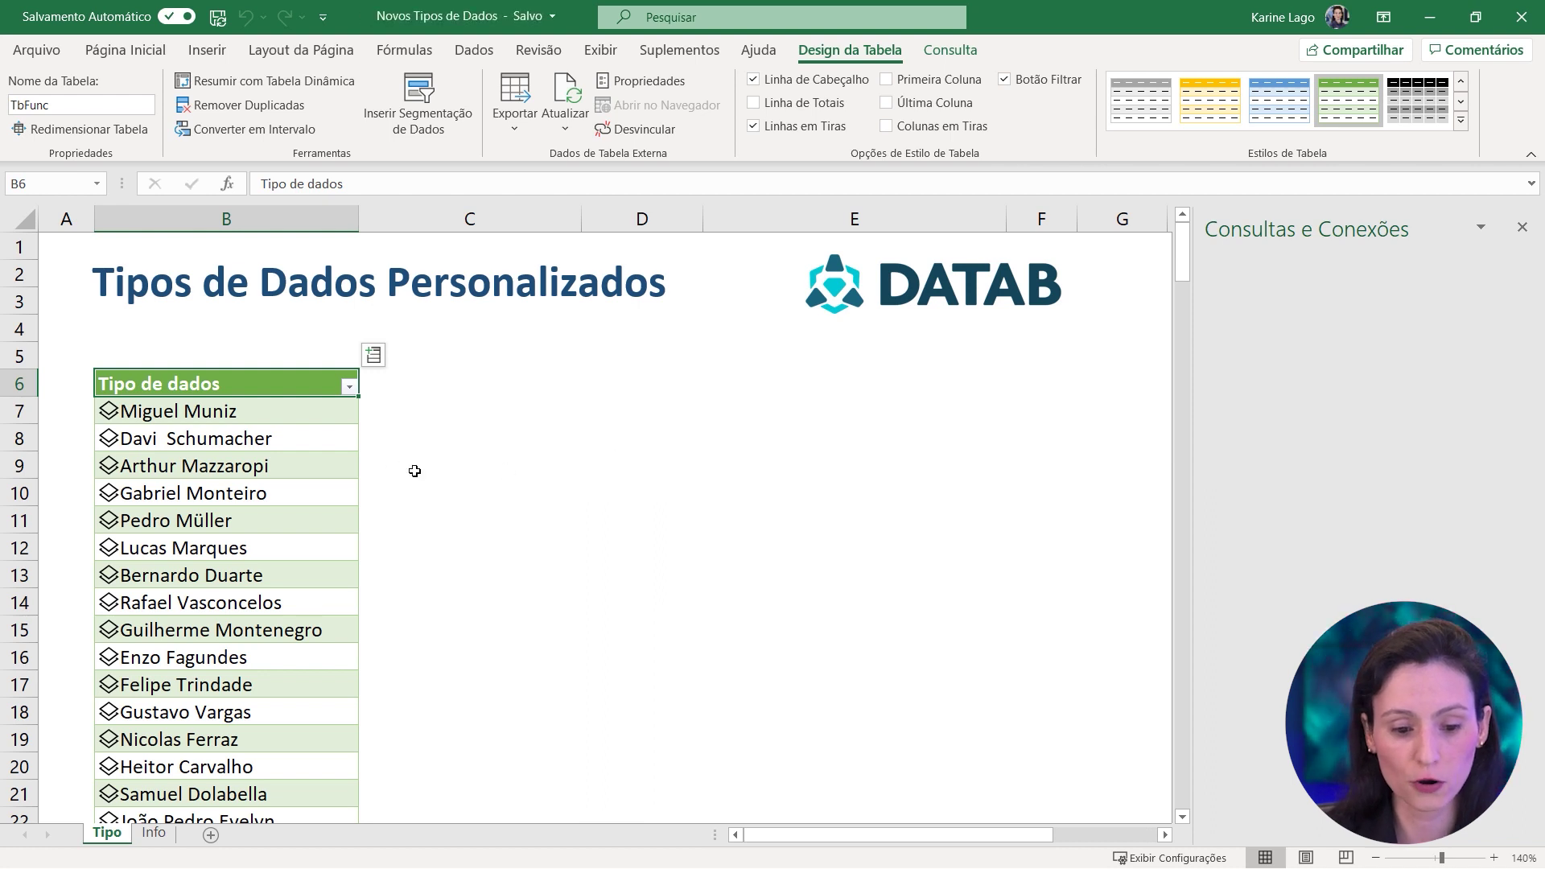
Open the data card of the first employee in B7, read through its fields down to Região and close it
click(263, 419)
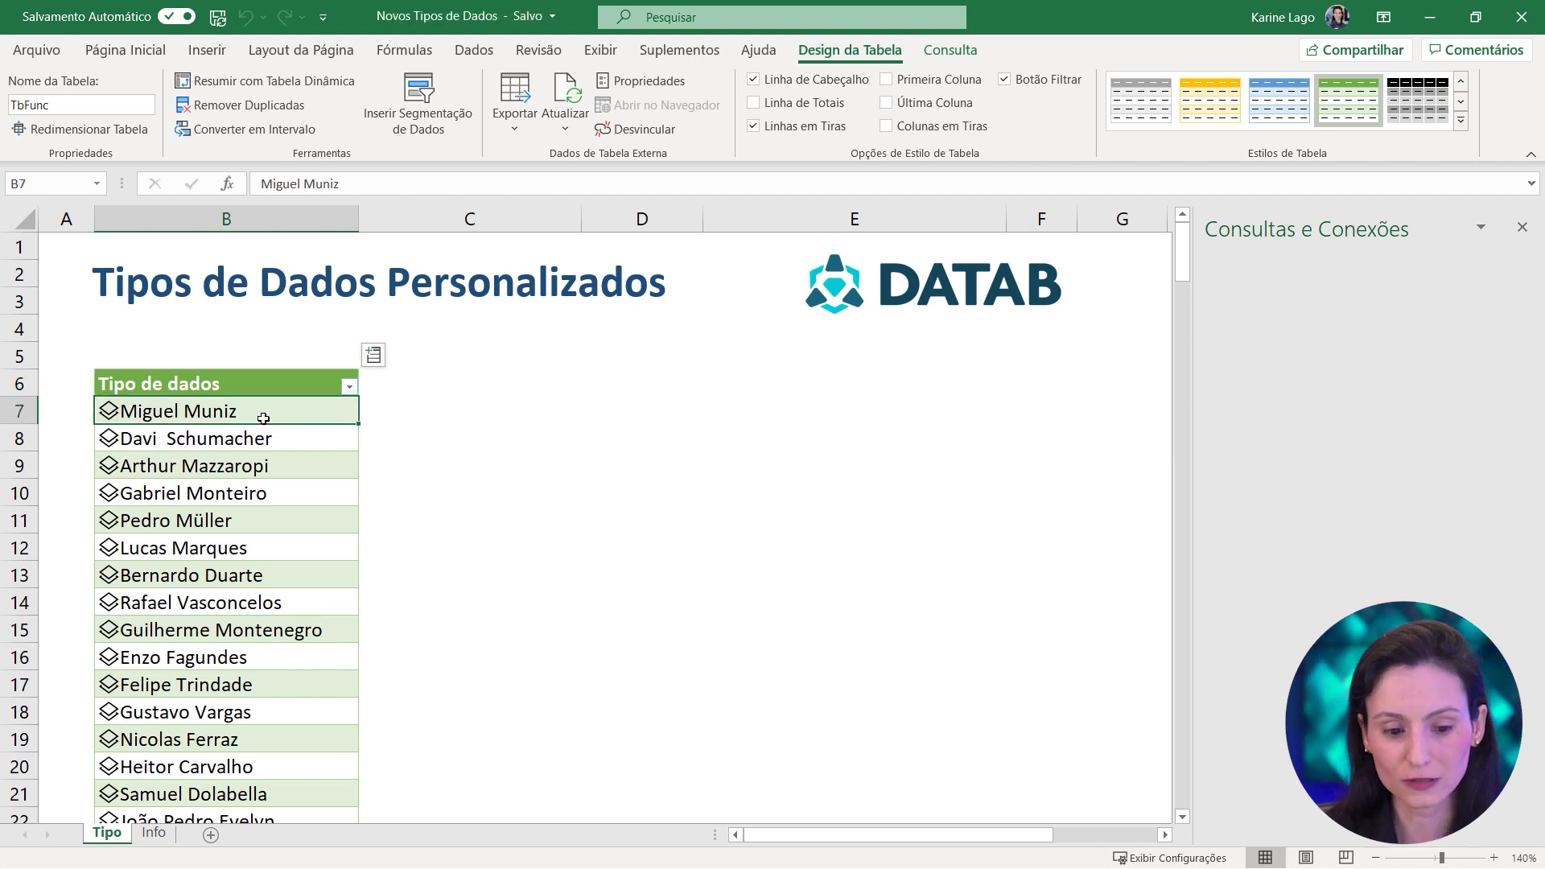
click(110, 416)
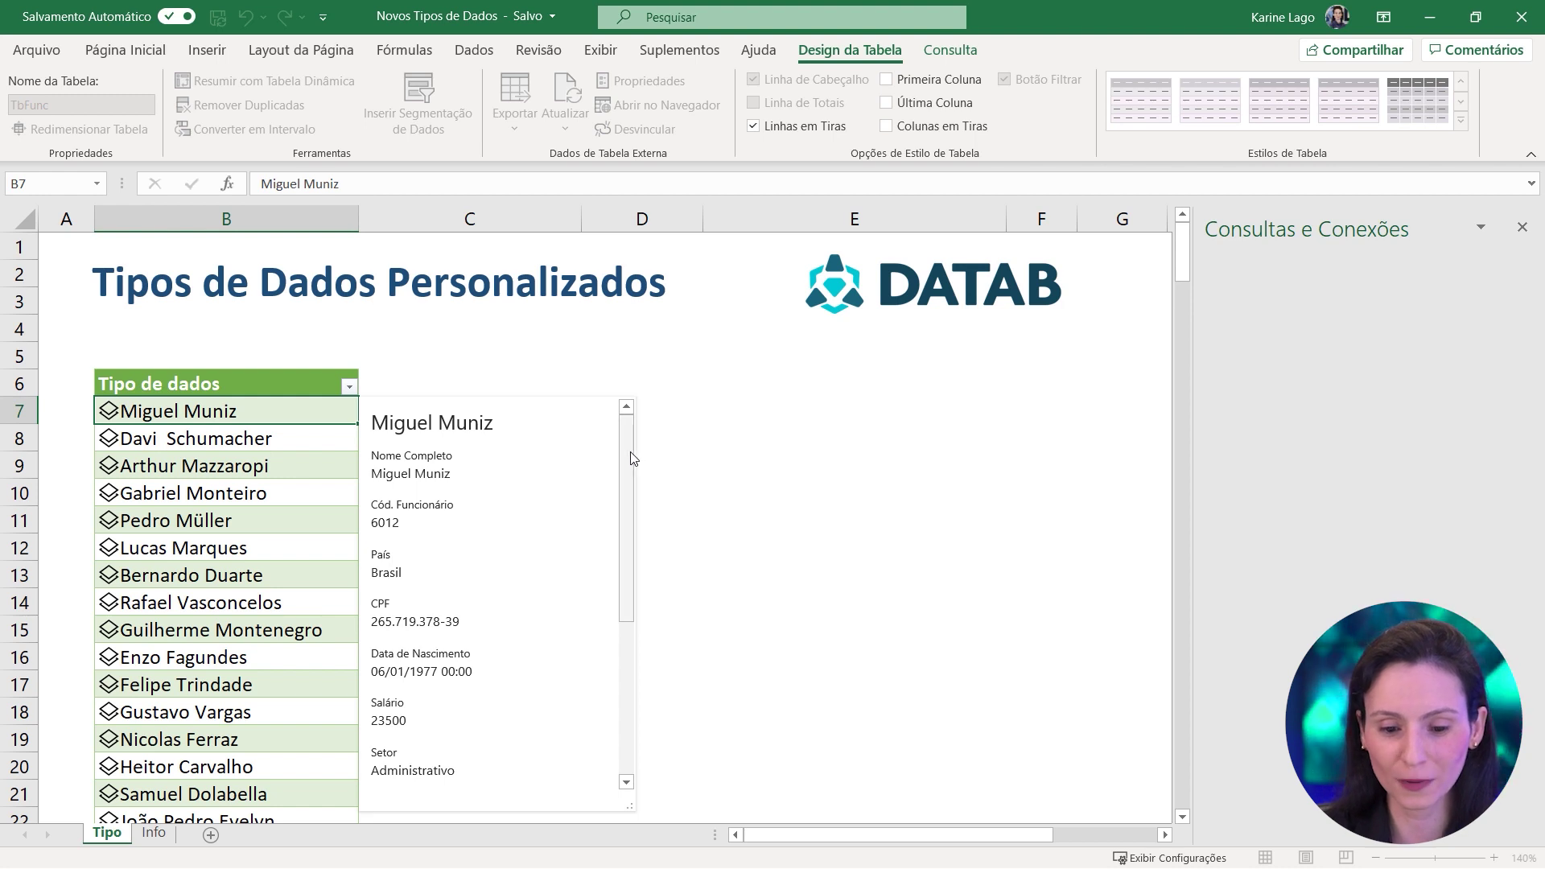
scroll(402, 483, down, 1)
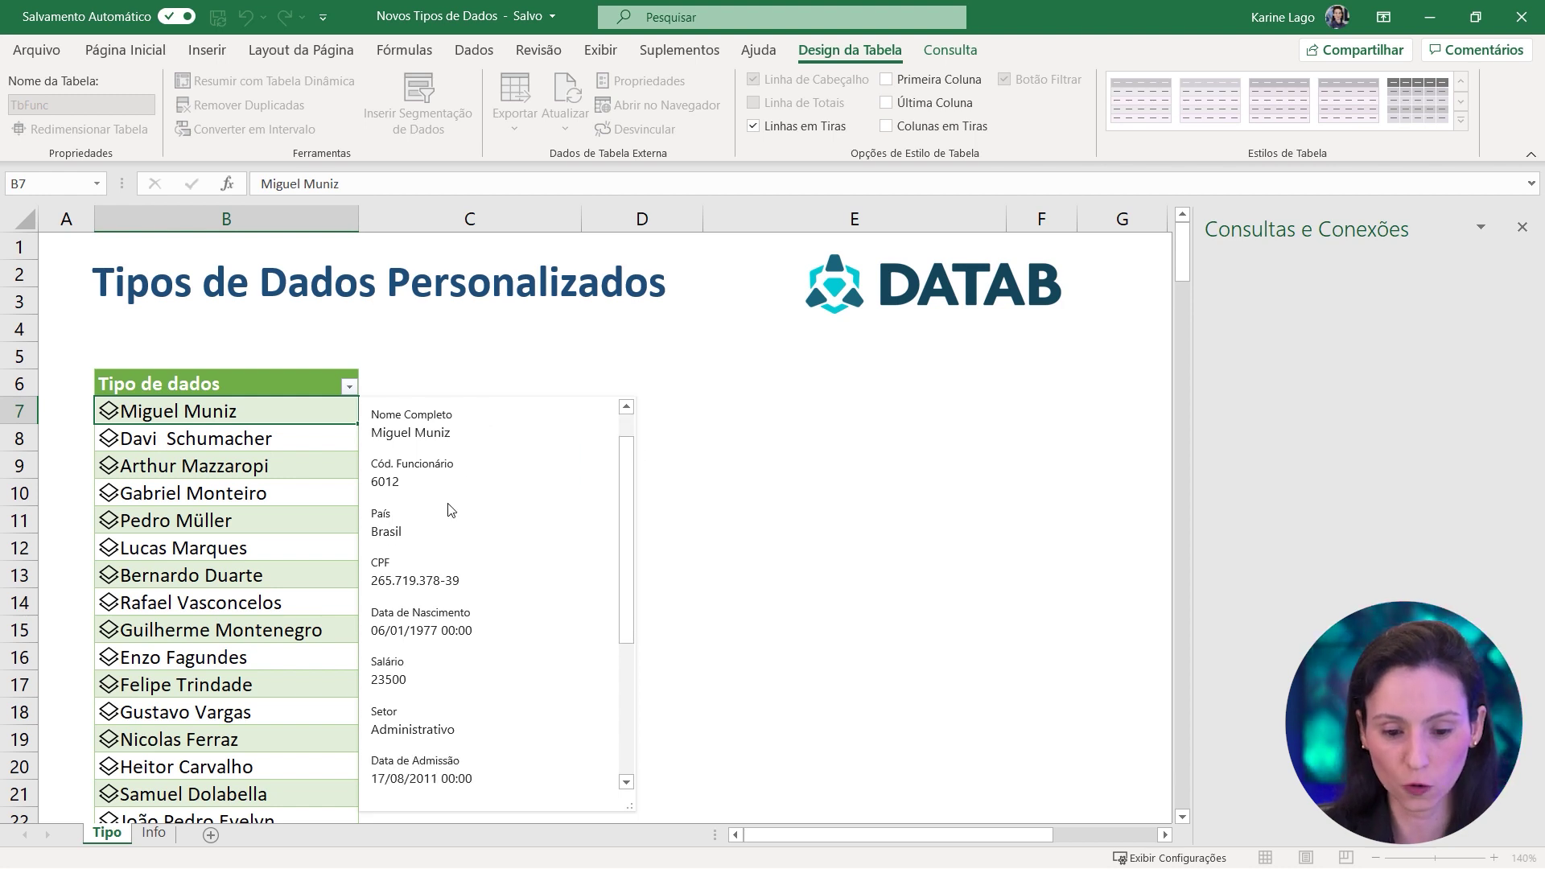
scroll(387, 531, down, 1)
scroll(408, 592, down, 4)
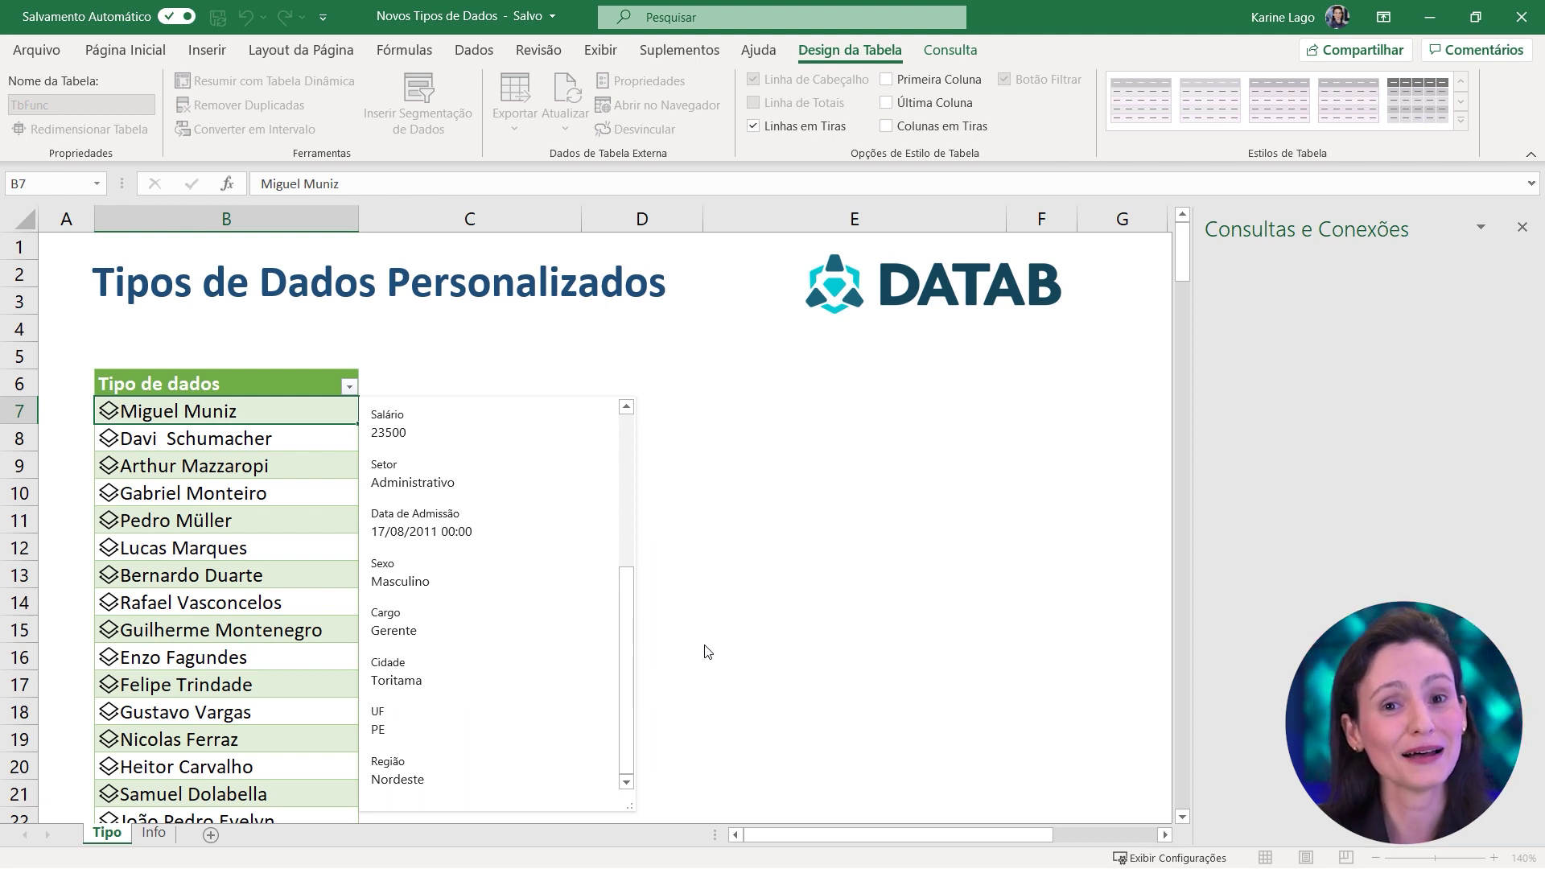
key(Escape)
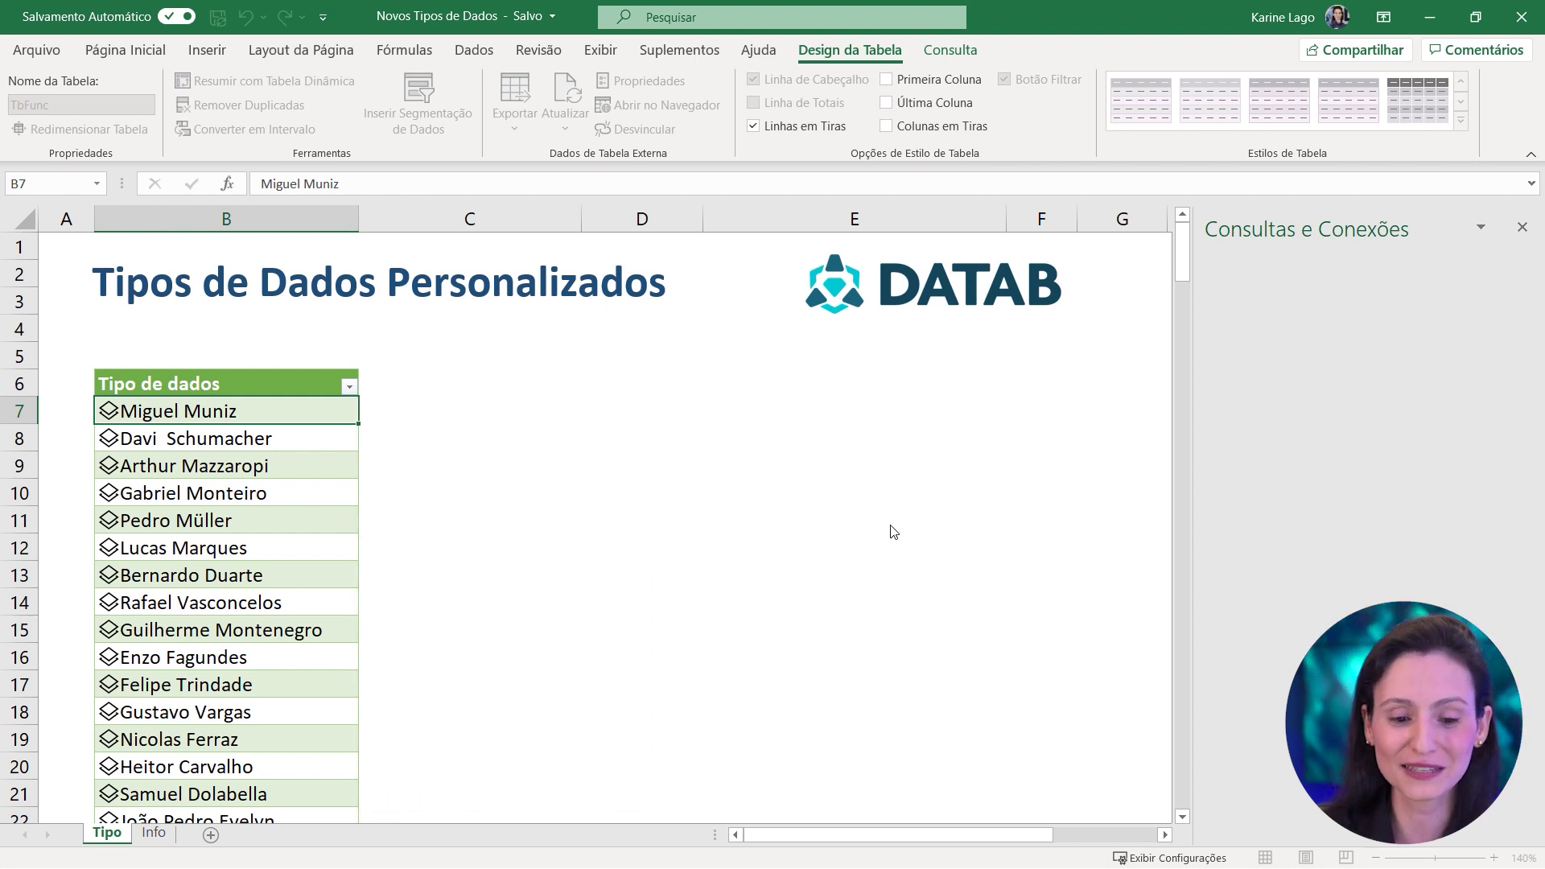
drag(418, 386, 1077, 527)
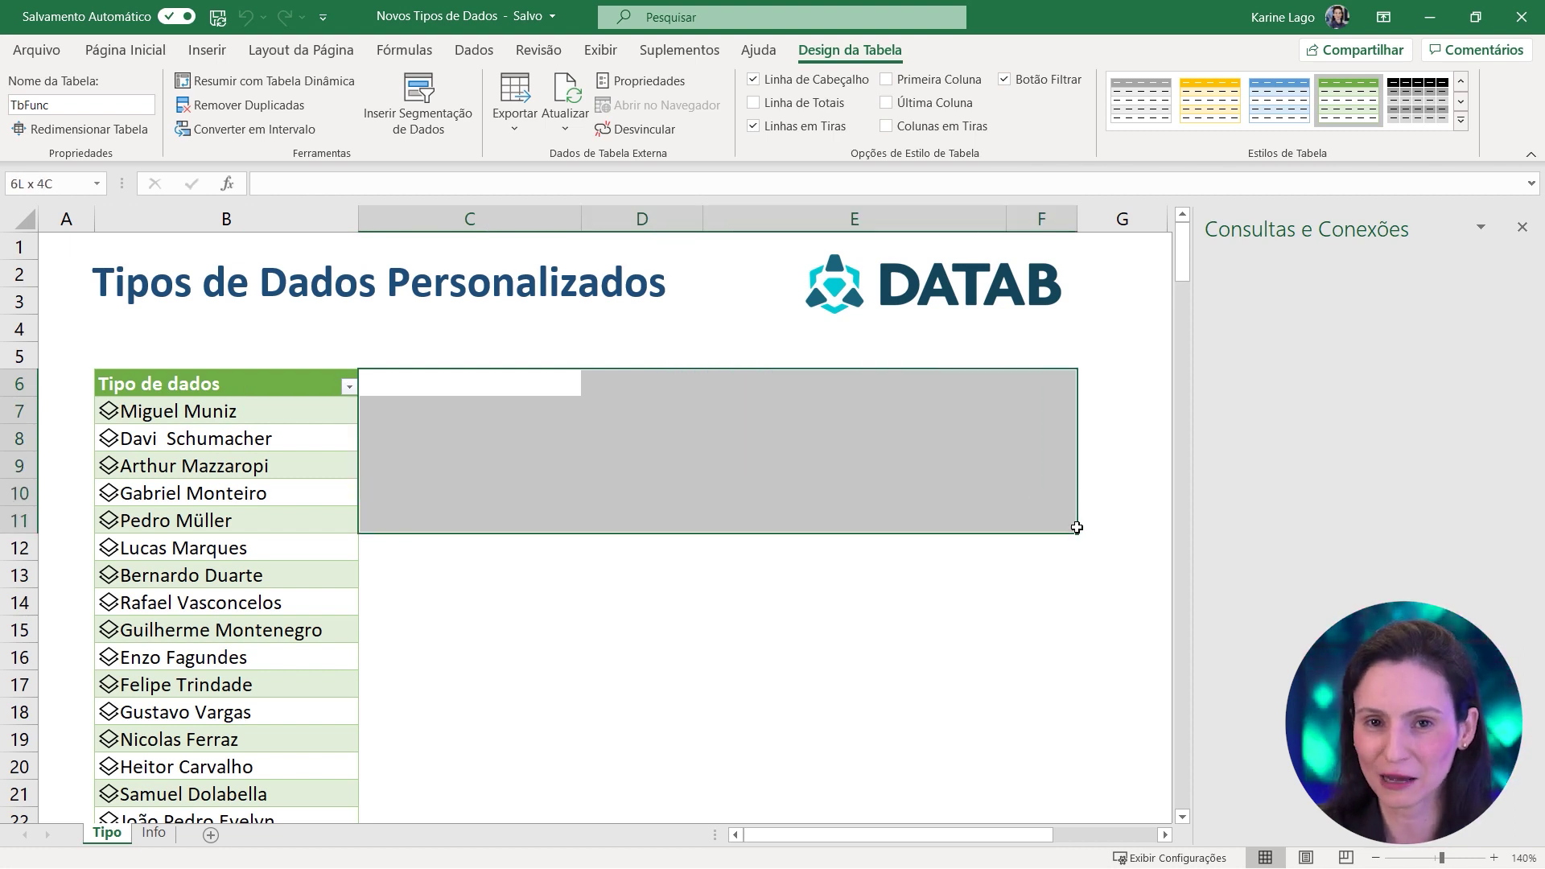
drag(1077, 527, 1077, 527)
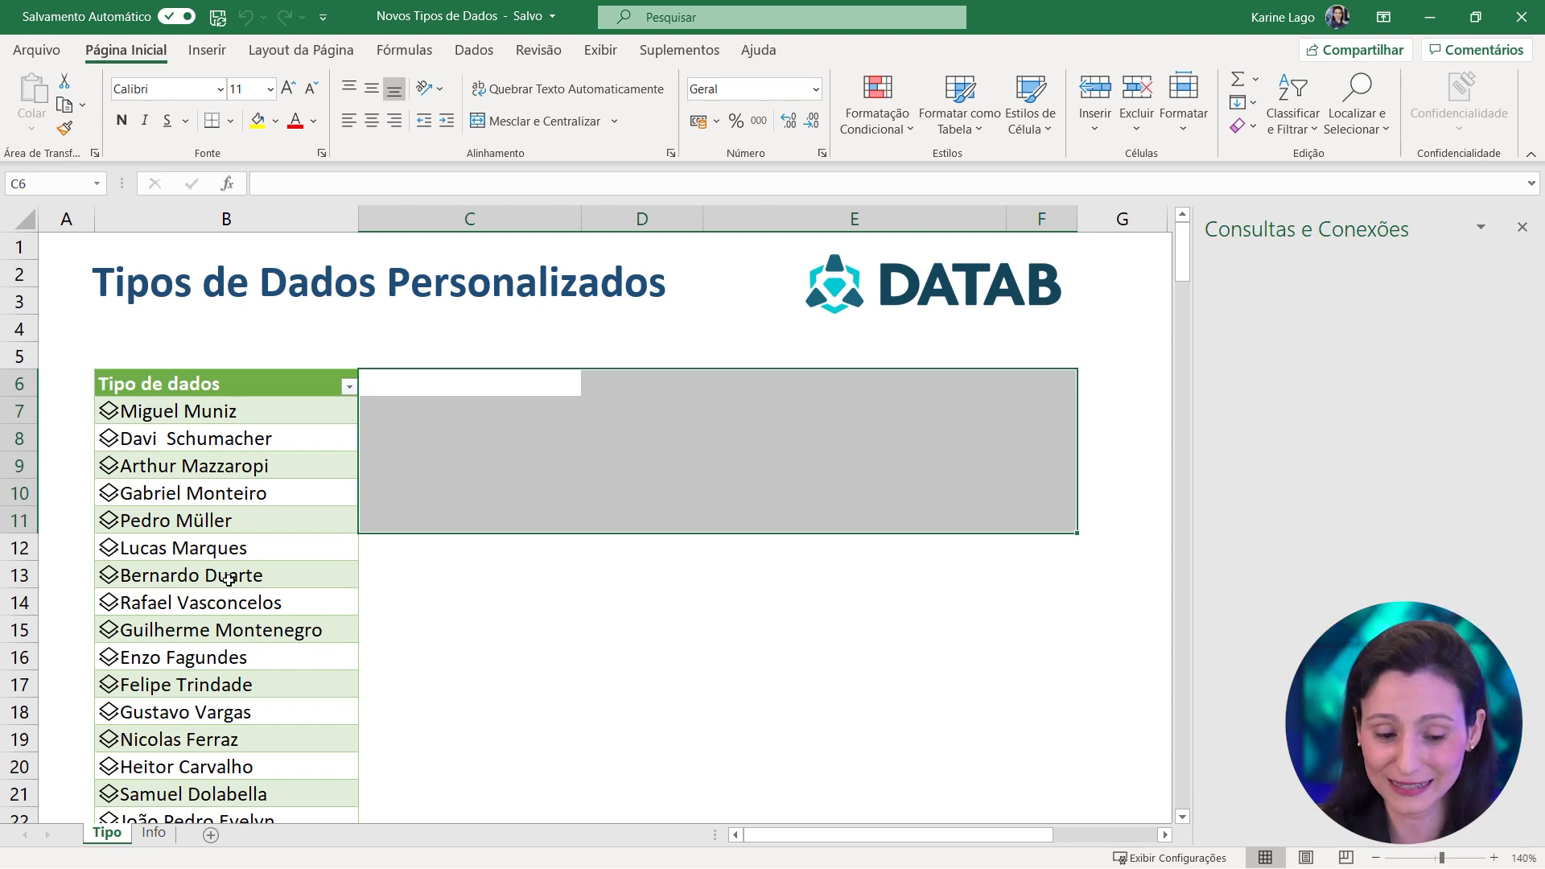
click(176, 832)
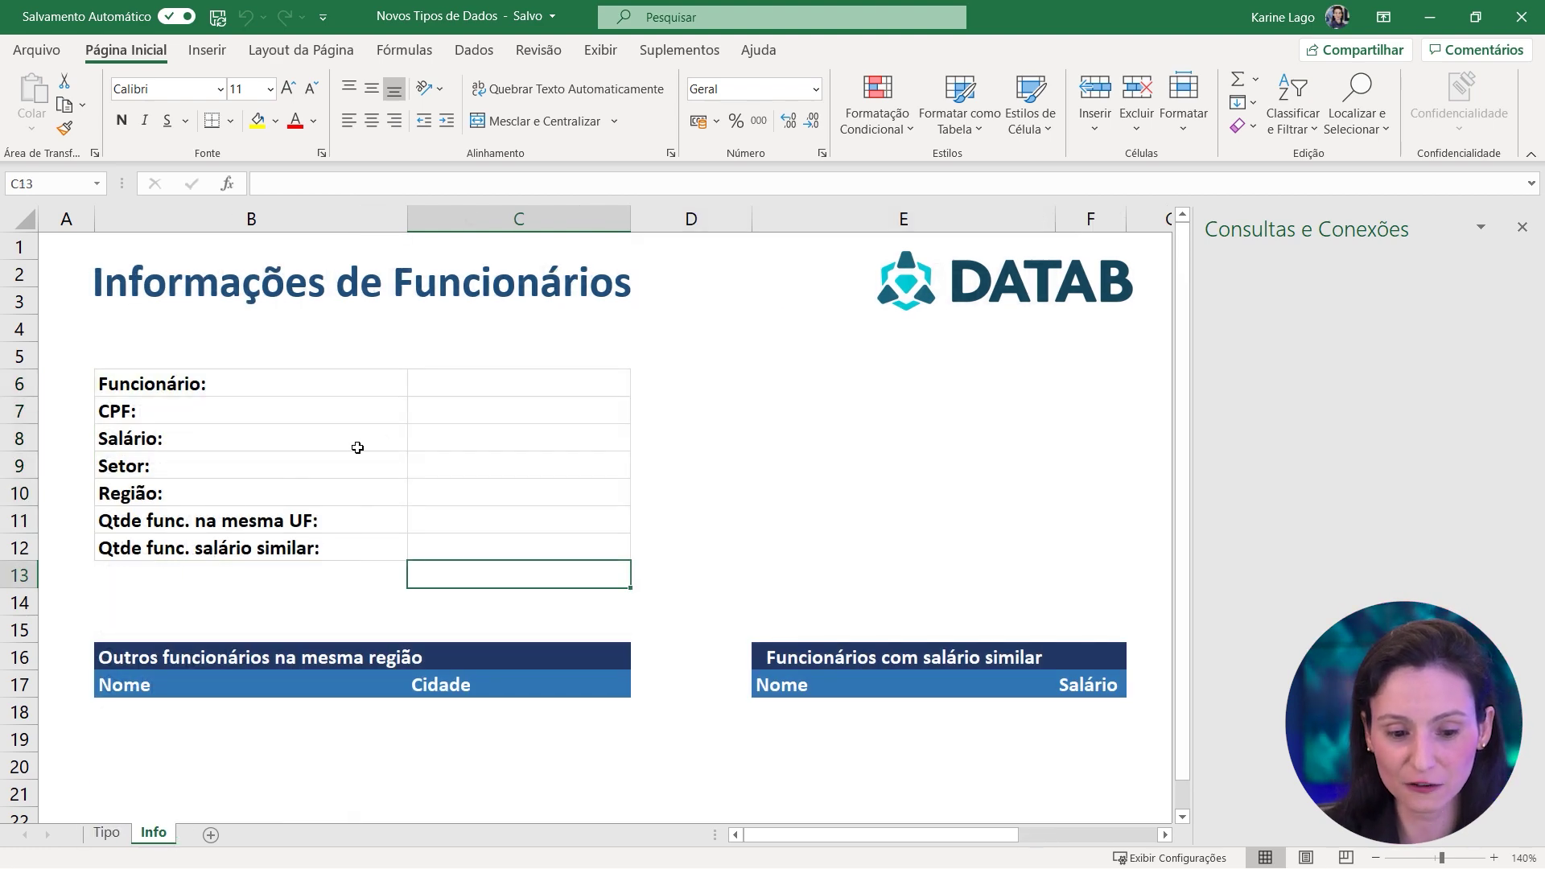
click(120, 833)
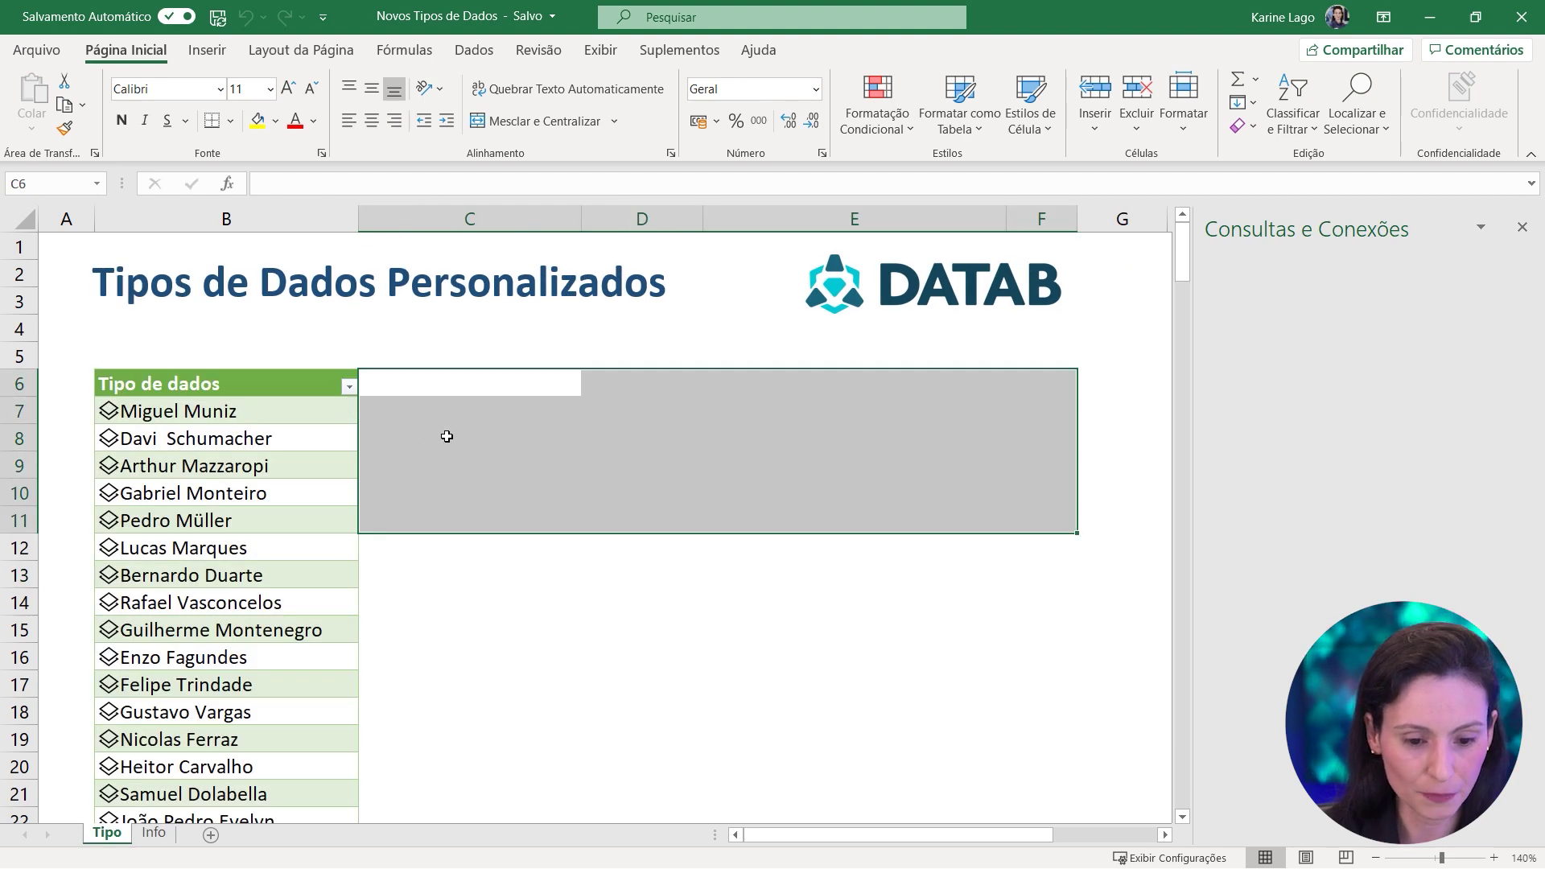
Extract the Cargo, Setor and UF fields from the Tipo de dados column as new table columns
click(264, 383)
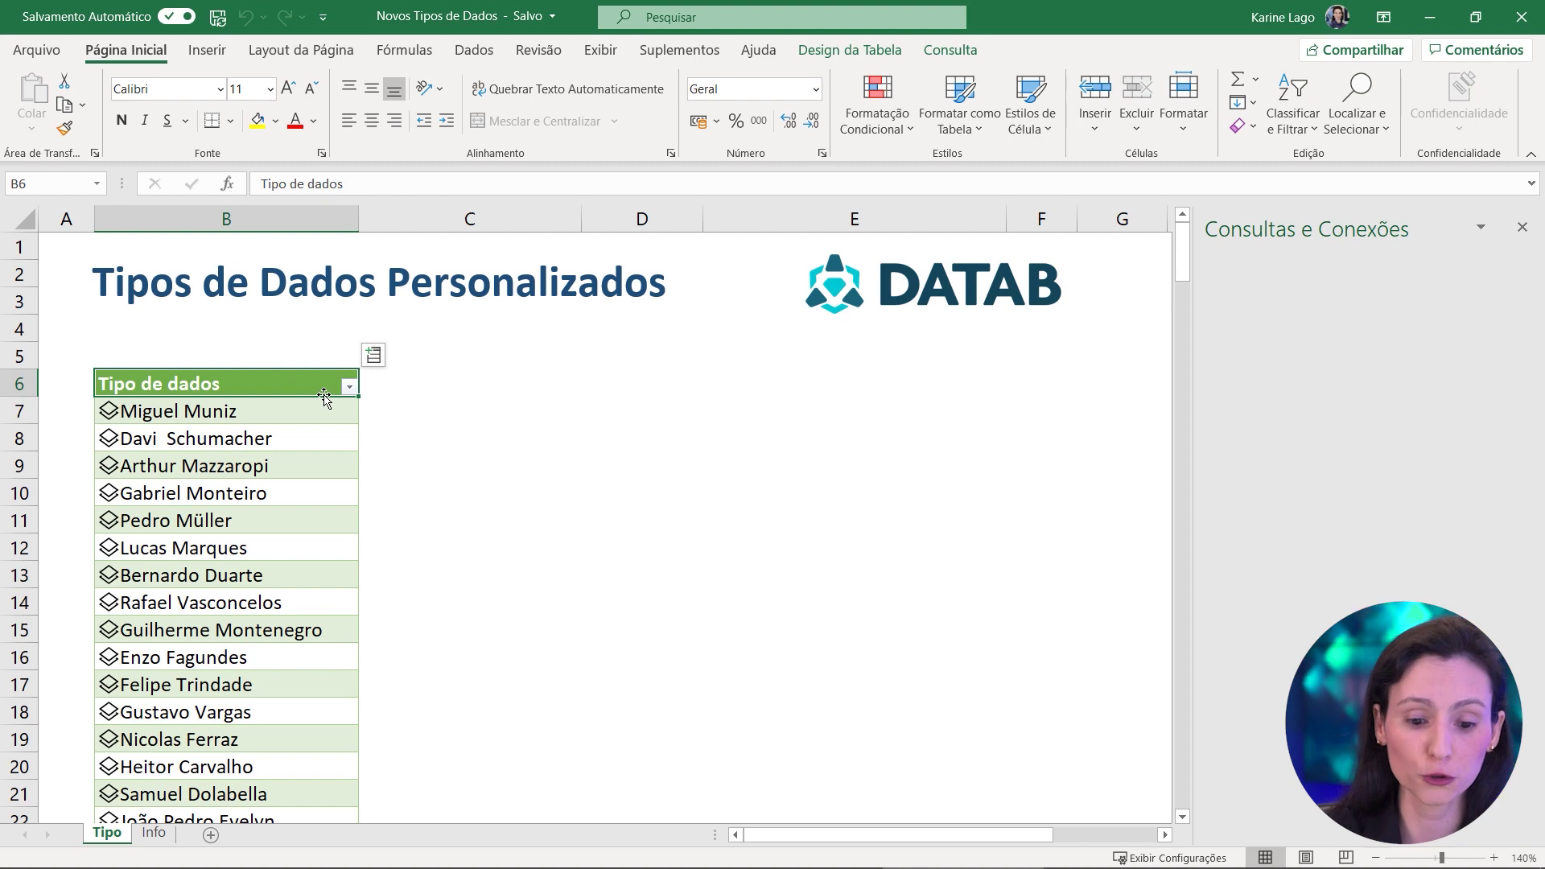
click(373, 356)
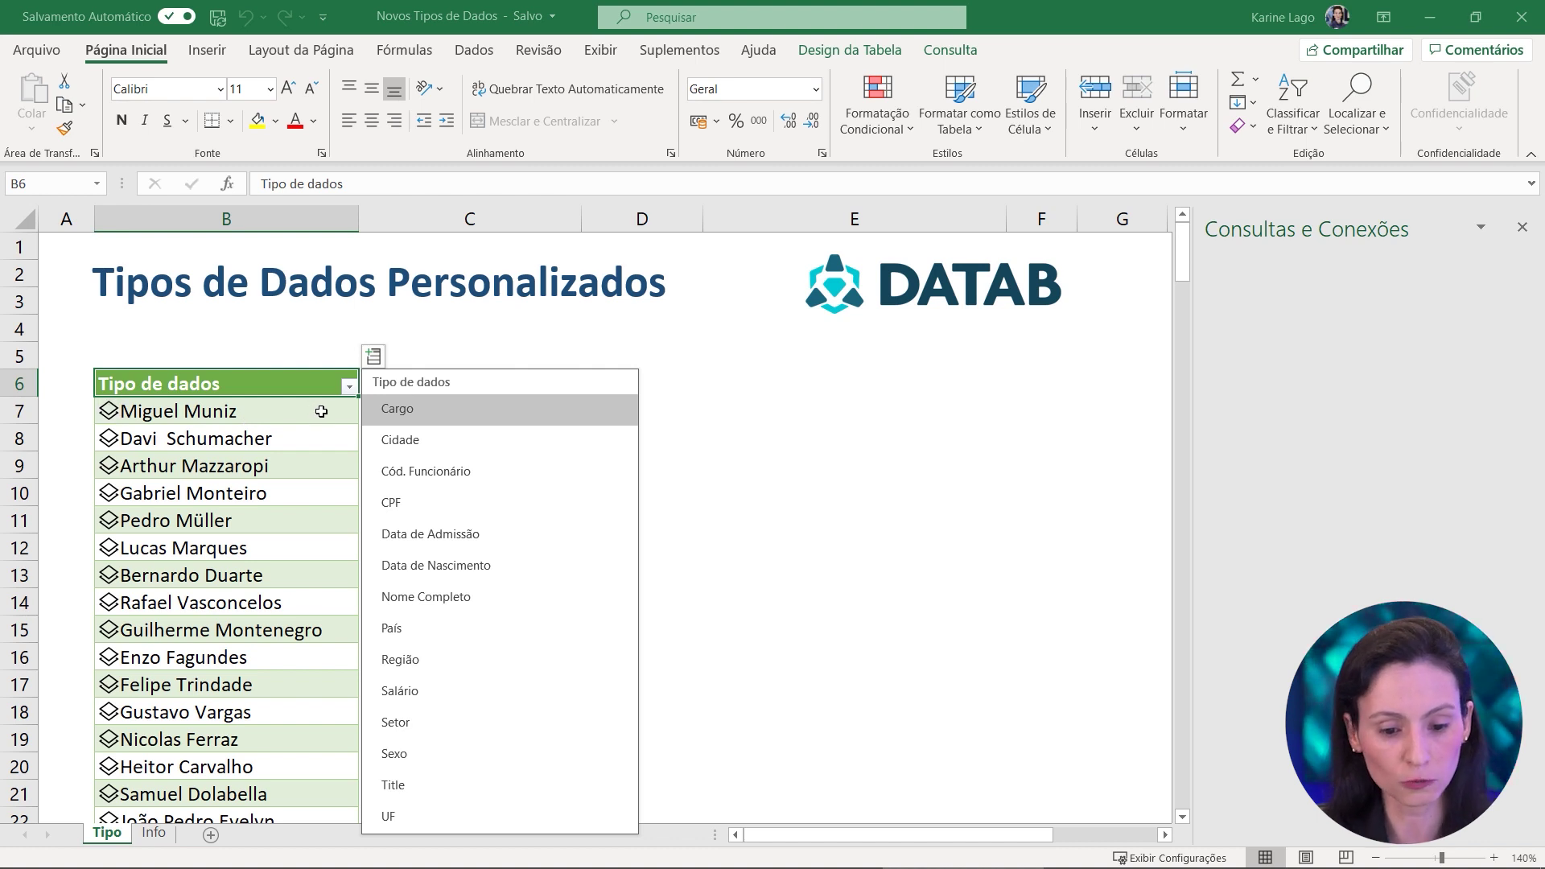
click(398, 410)
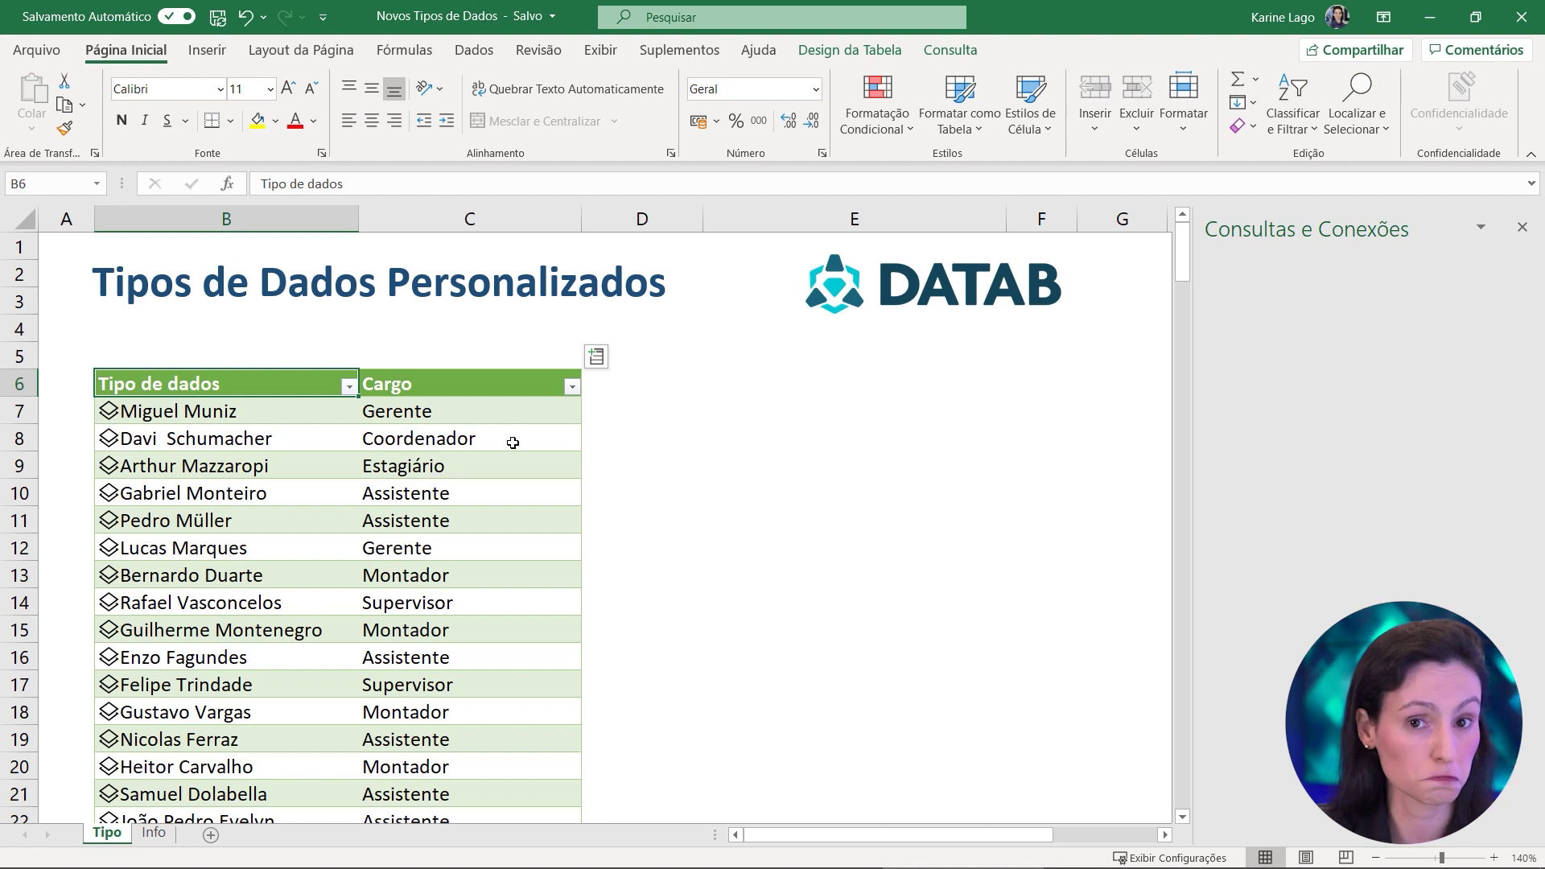
click(595, 357)
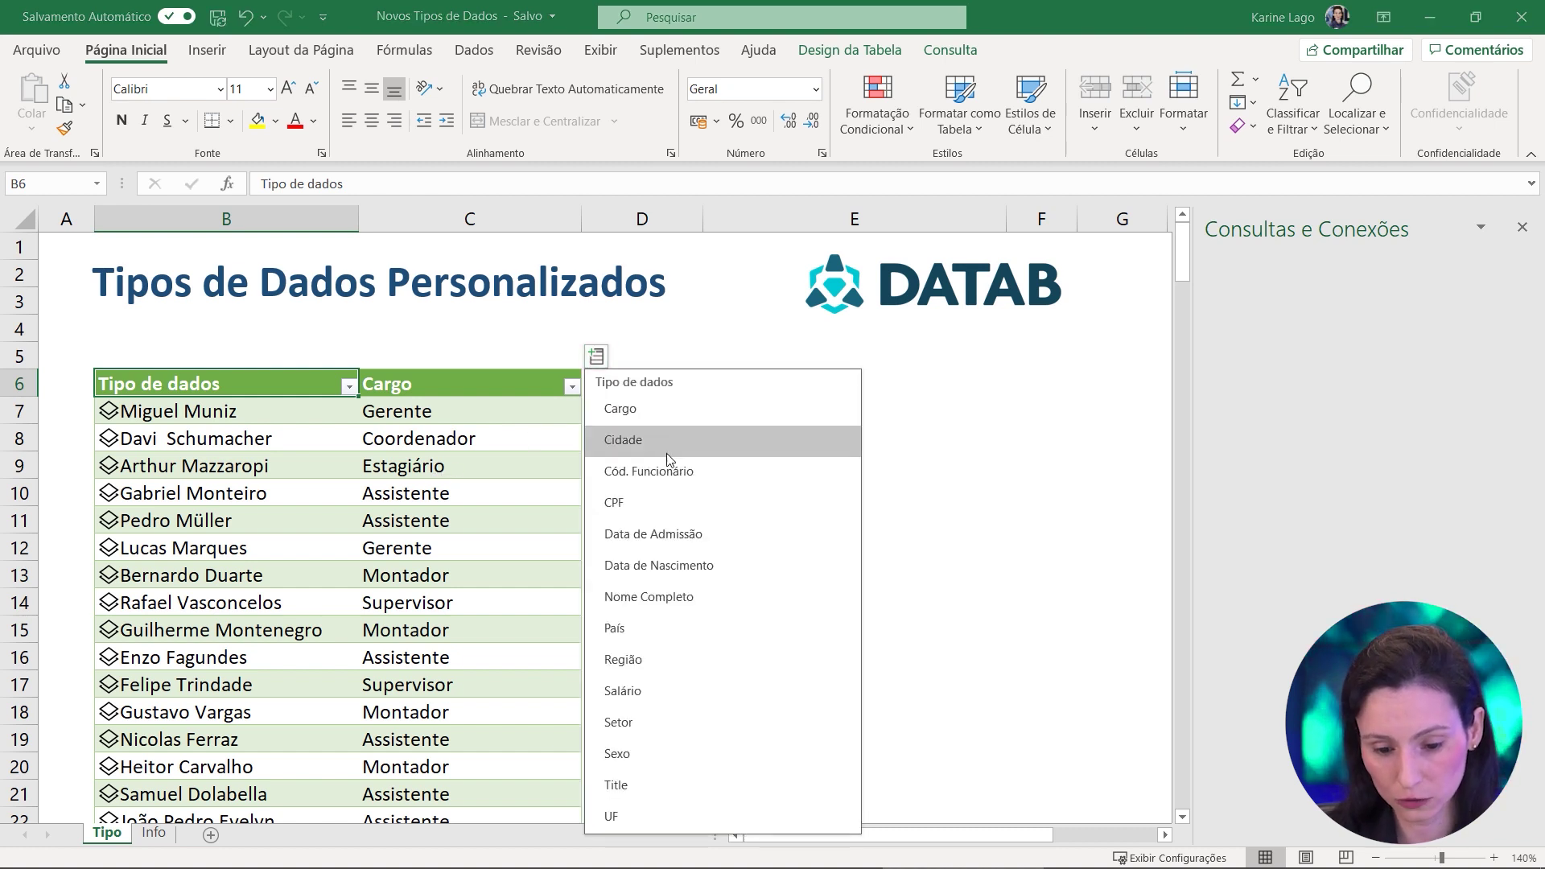
click(678, 722)
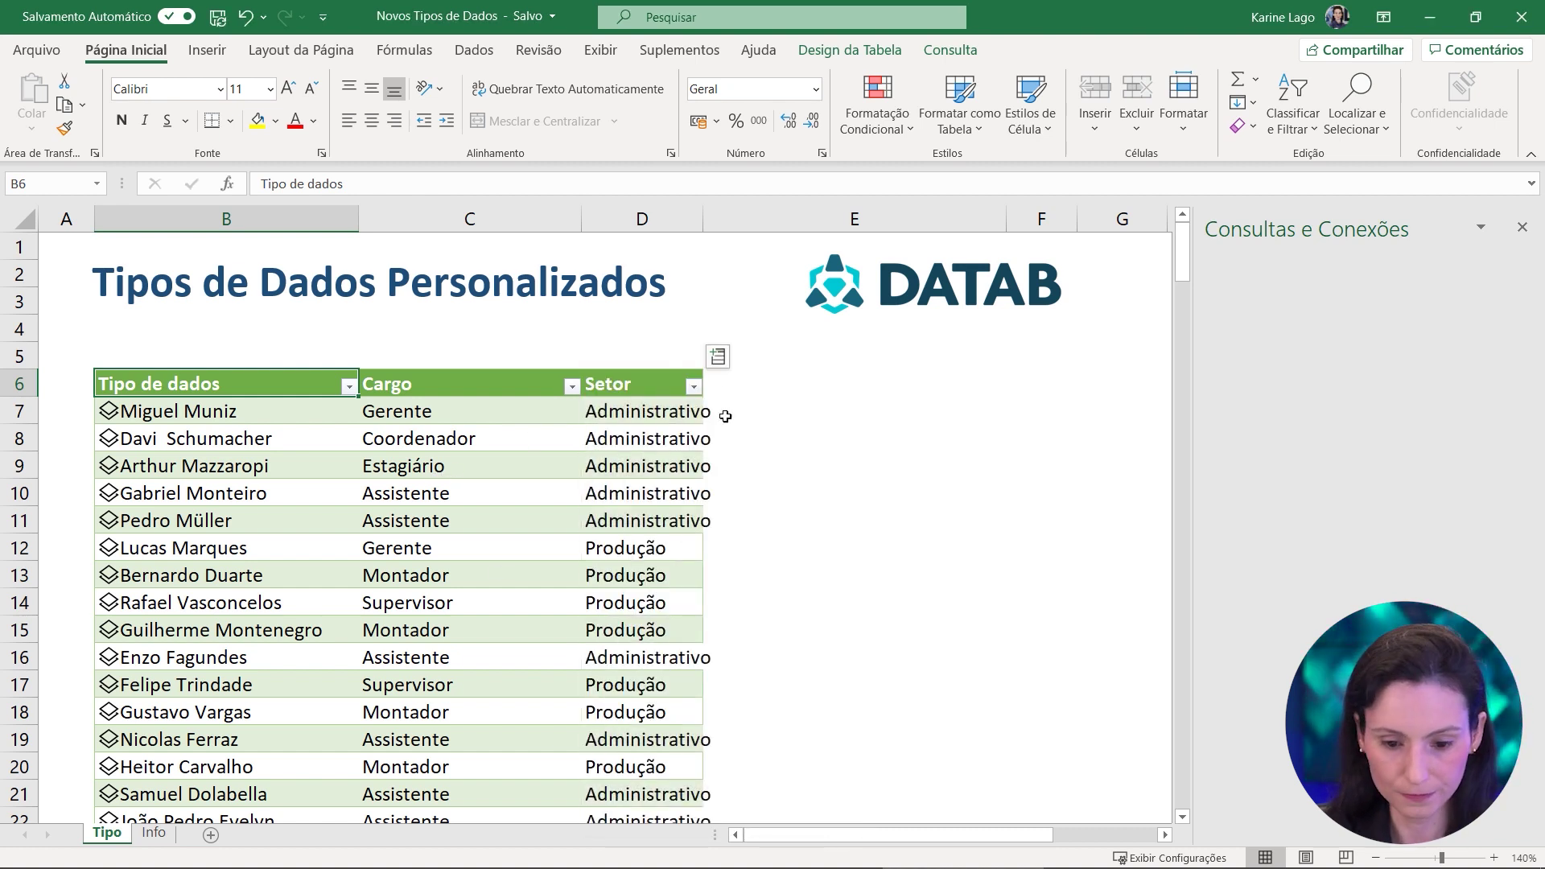
click(718, 355)
click(799, 817)
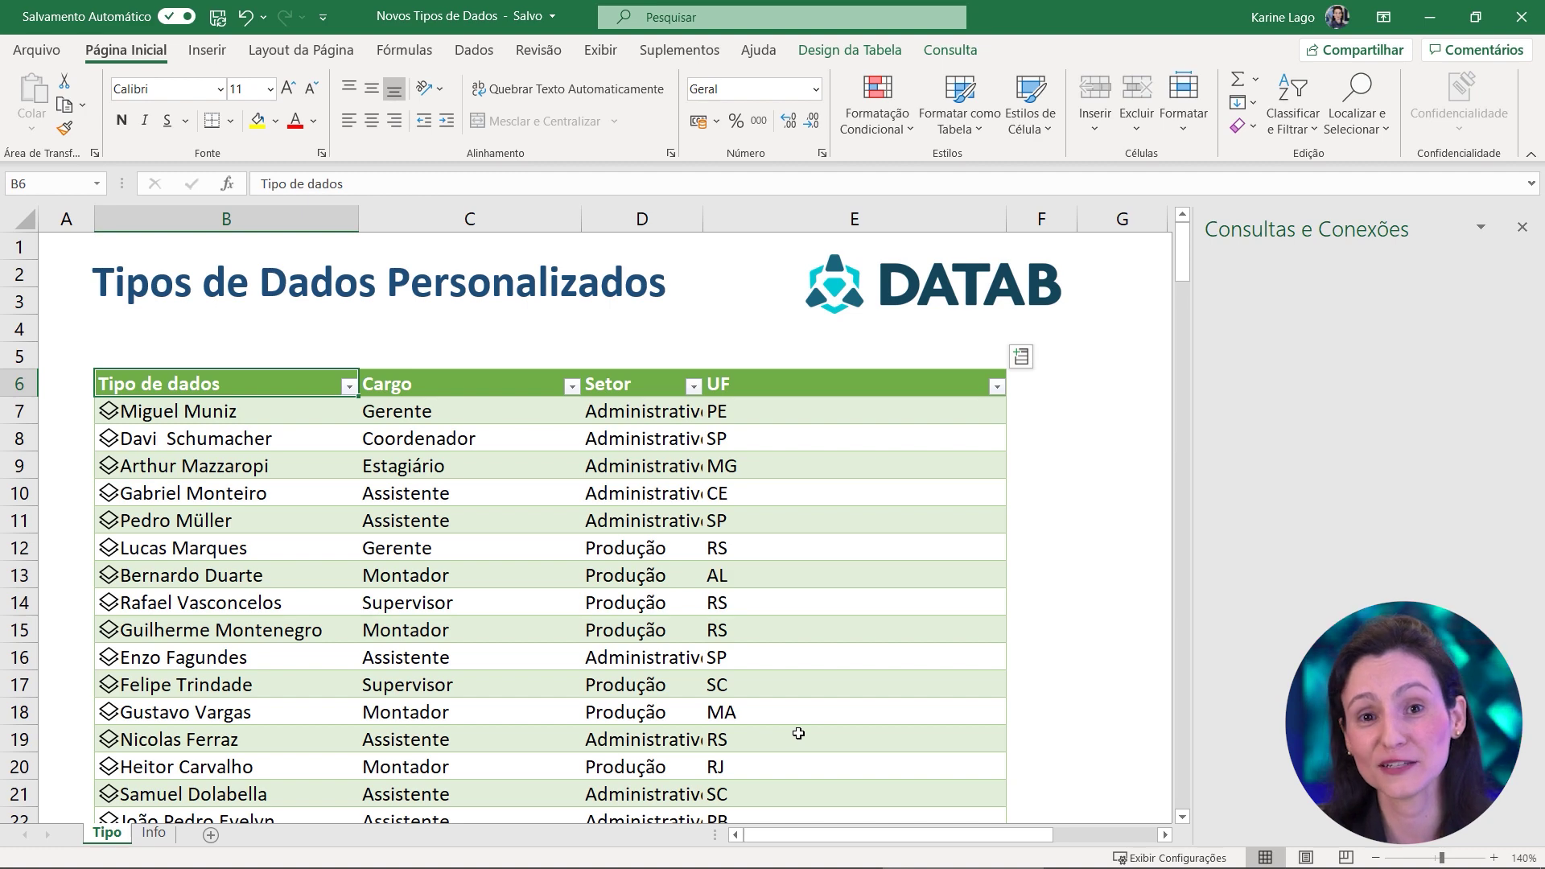
click(474, 49)
click(725, 120)
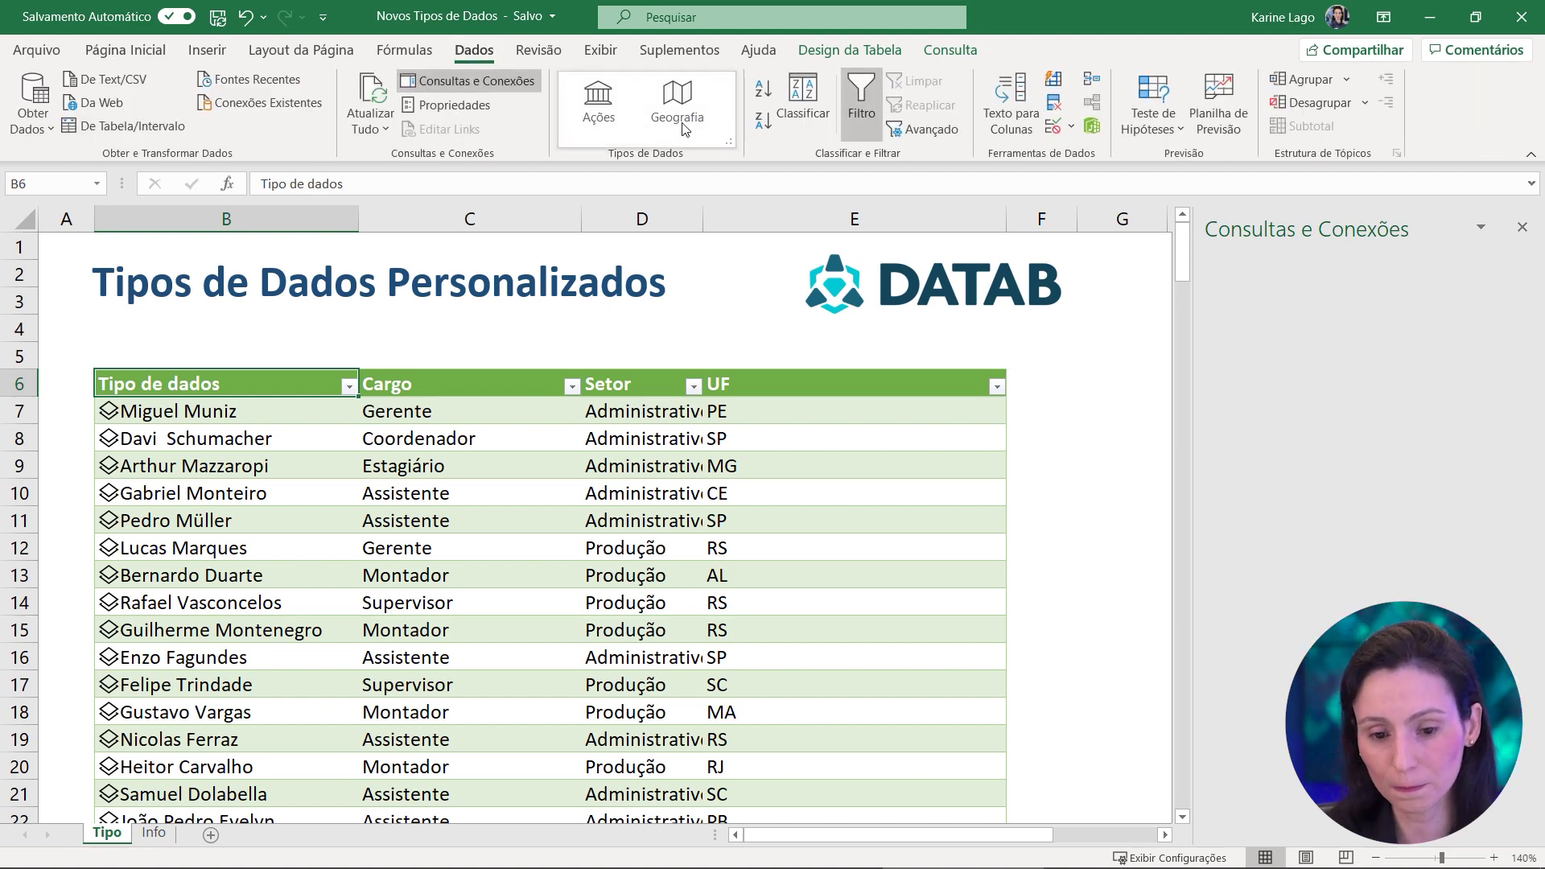
click(244, 457)
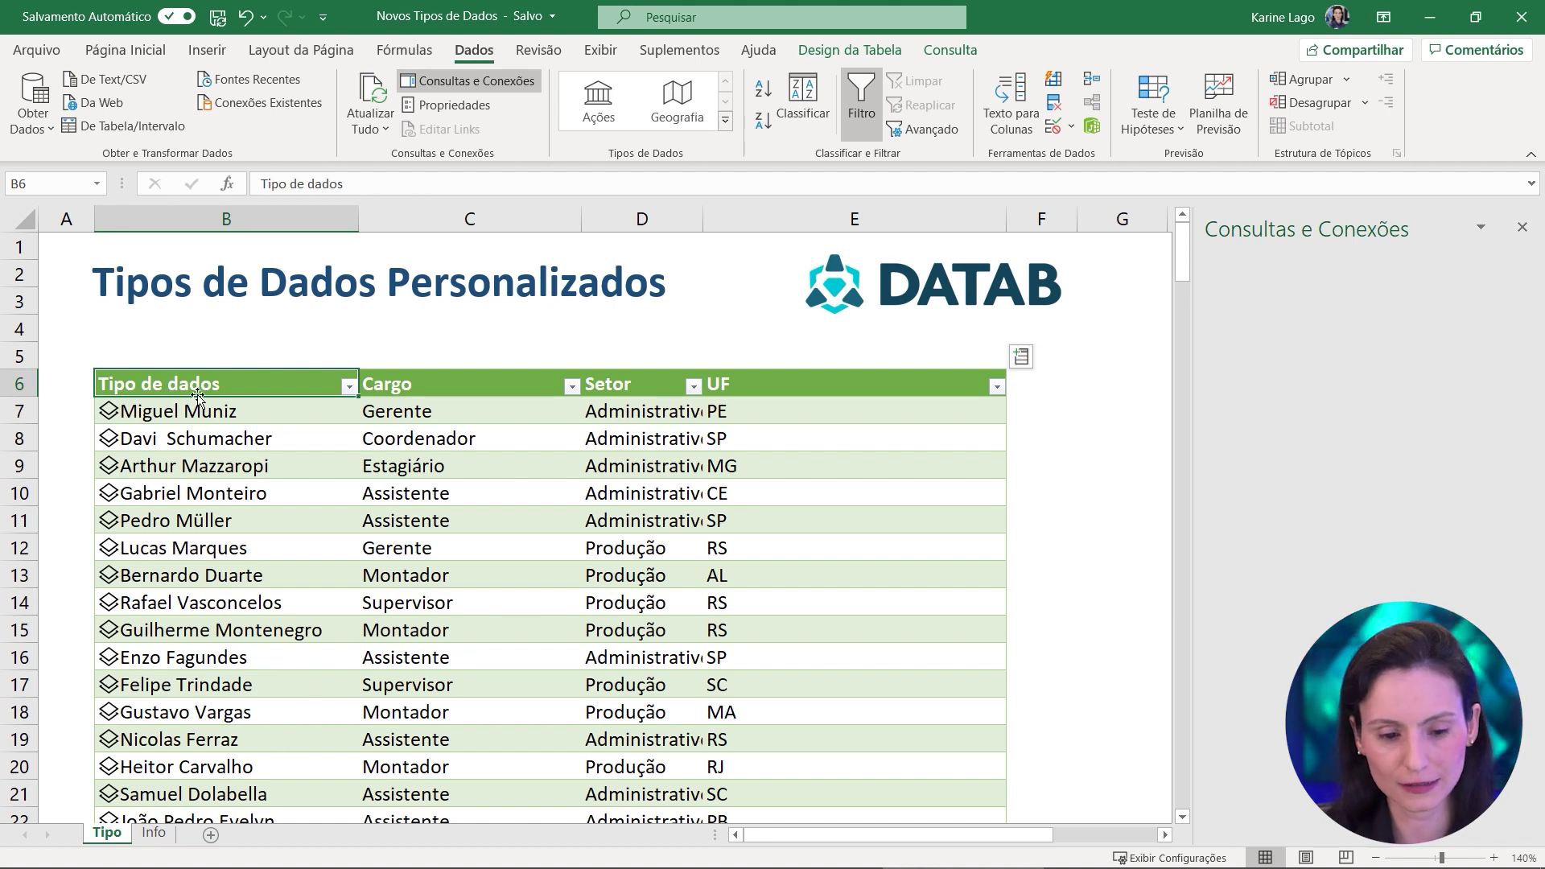
Select the entire Tipo de dados column including its header and try to name the range ListaFuncionarios
click(249, 369)
scroll(290, 355, down, 20)
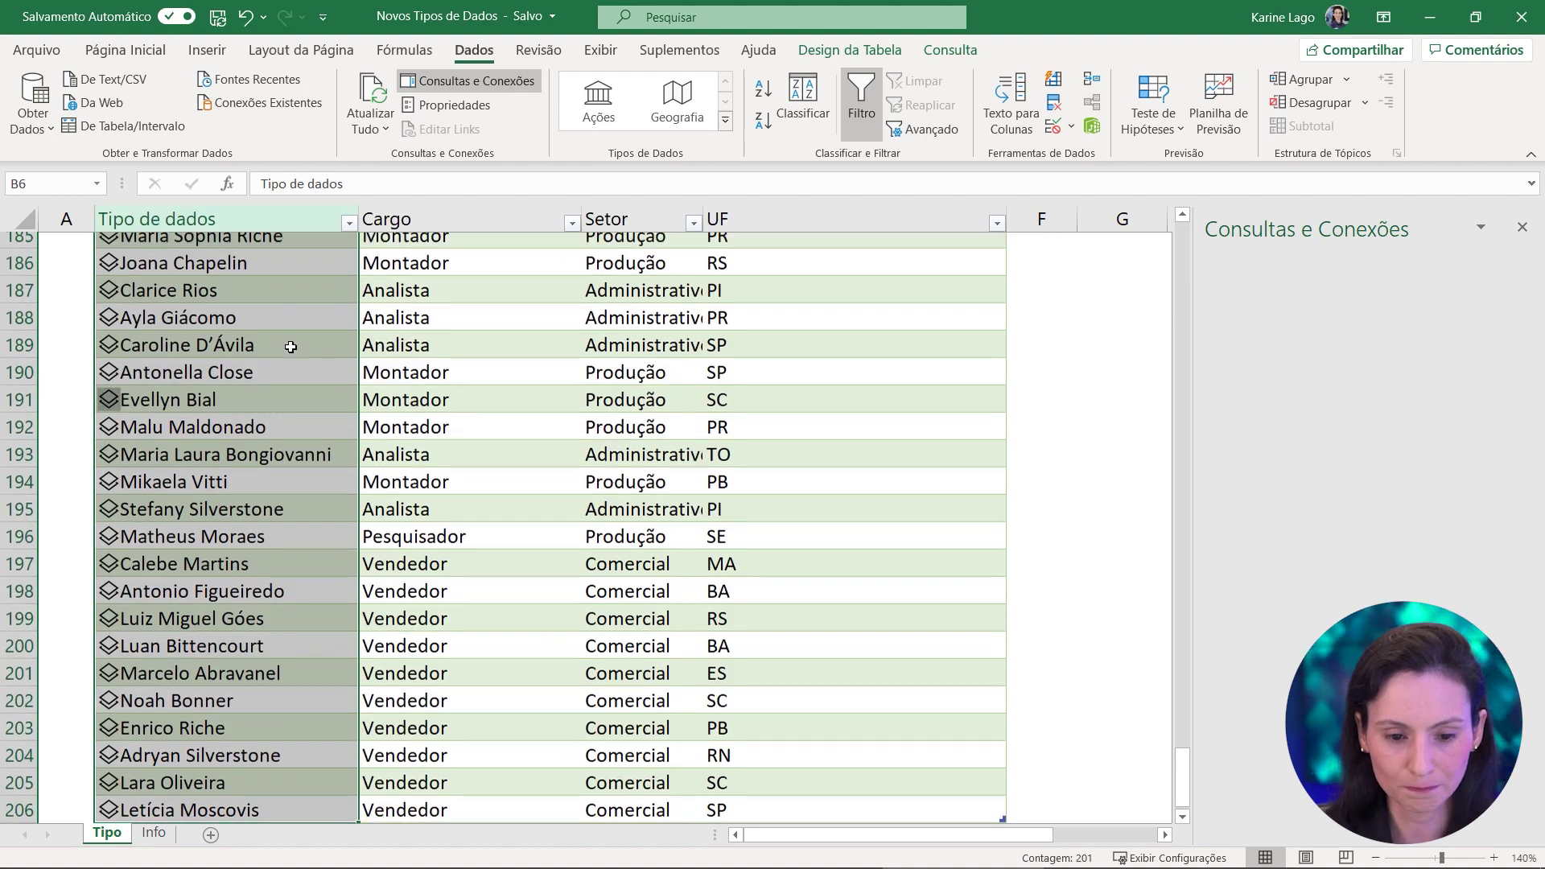
scroll(273, 362, up, 20)
scroll(266, 368, up, 20)
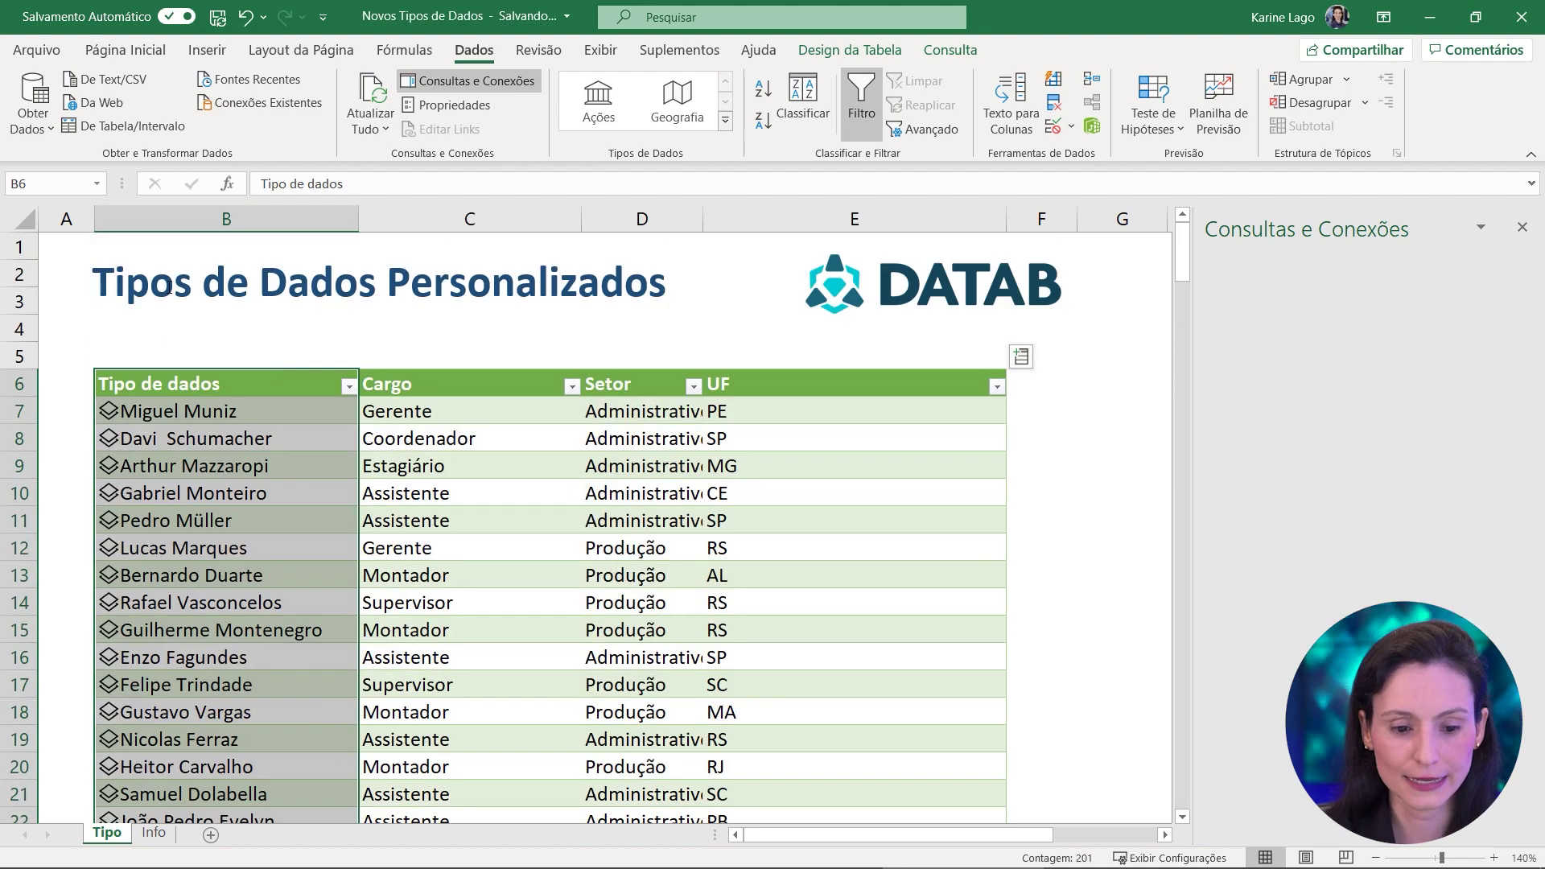
click(44, 183)
text(ListaFuncionarios)
key(Return)
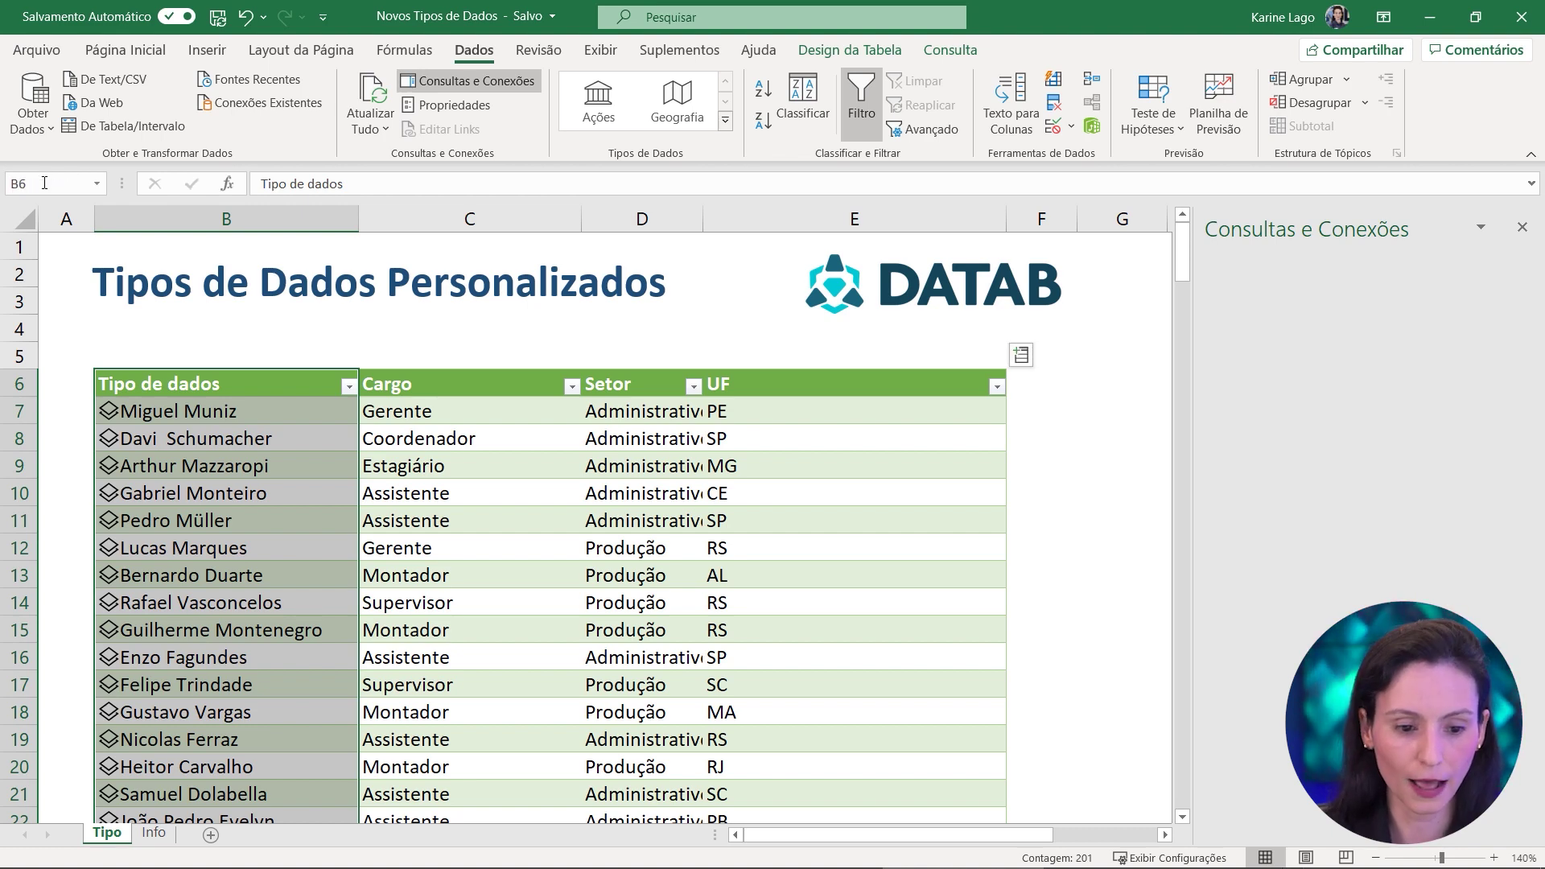
click(295, 461)
click(263, 371)
click(263, 371)
click(264, 376)
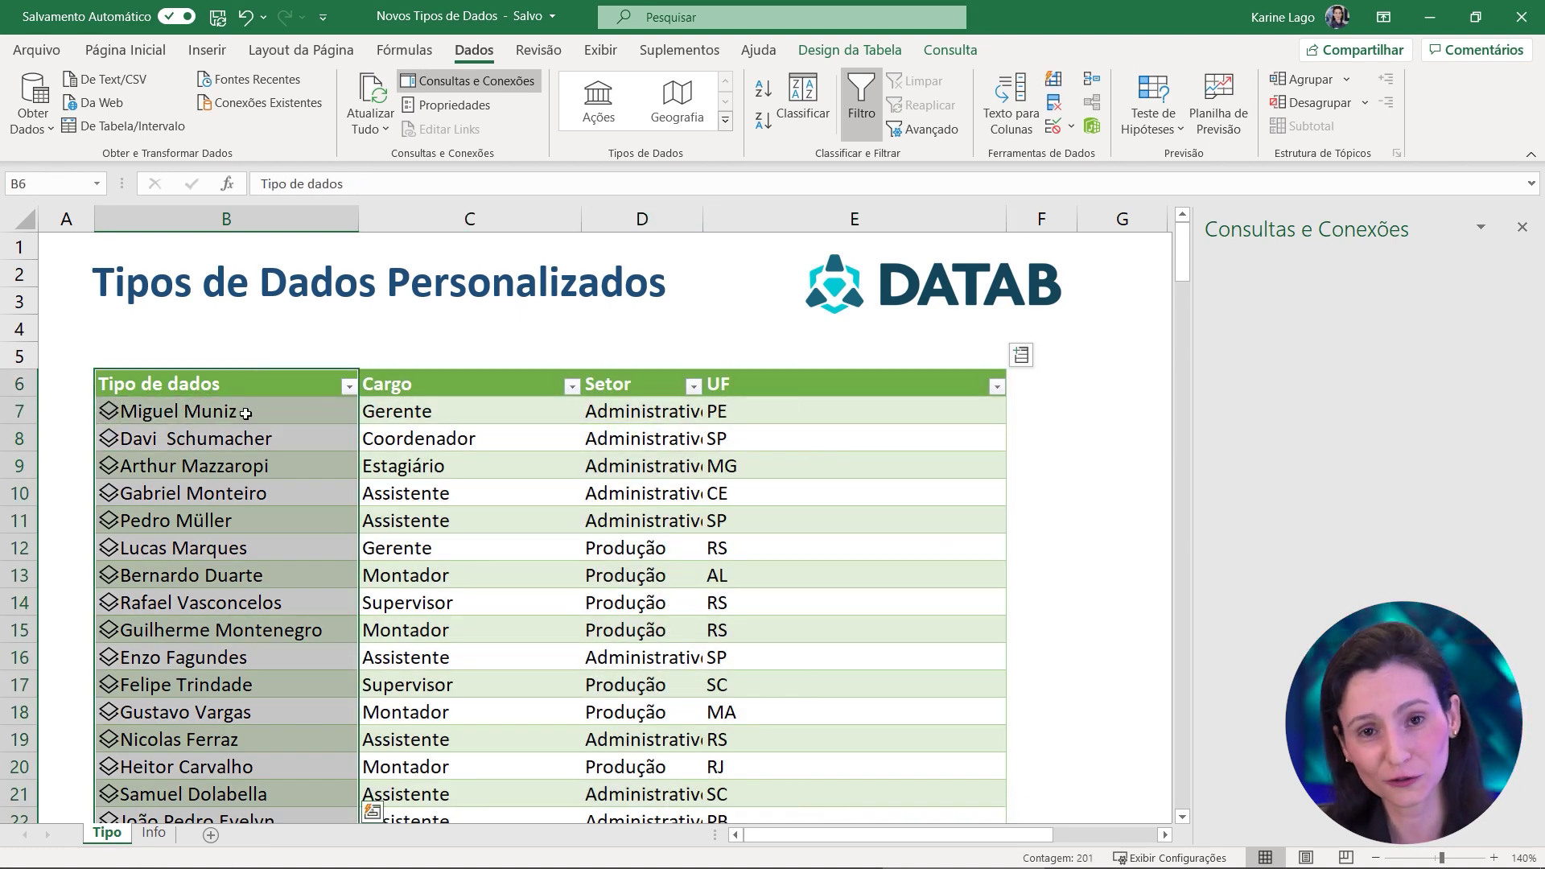
Add list validation with source =ListaFuncionarios to the Funcionário cell C6 on the Info sheet and check its drop-down entries
click(153, 833)
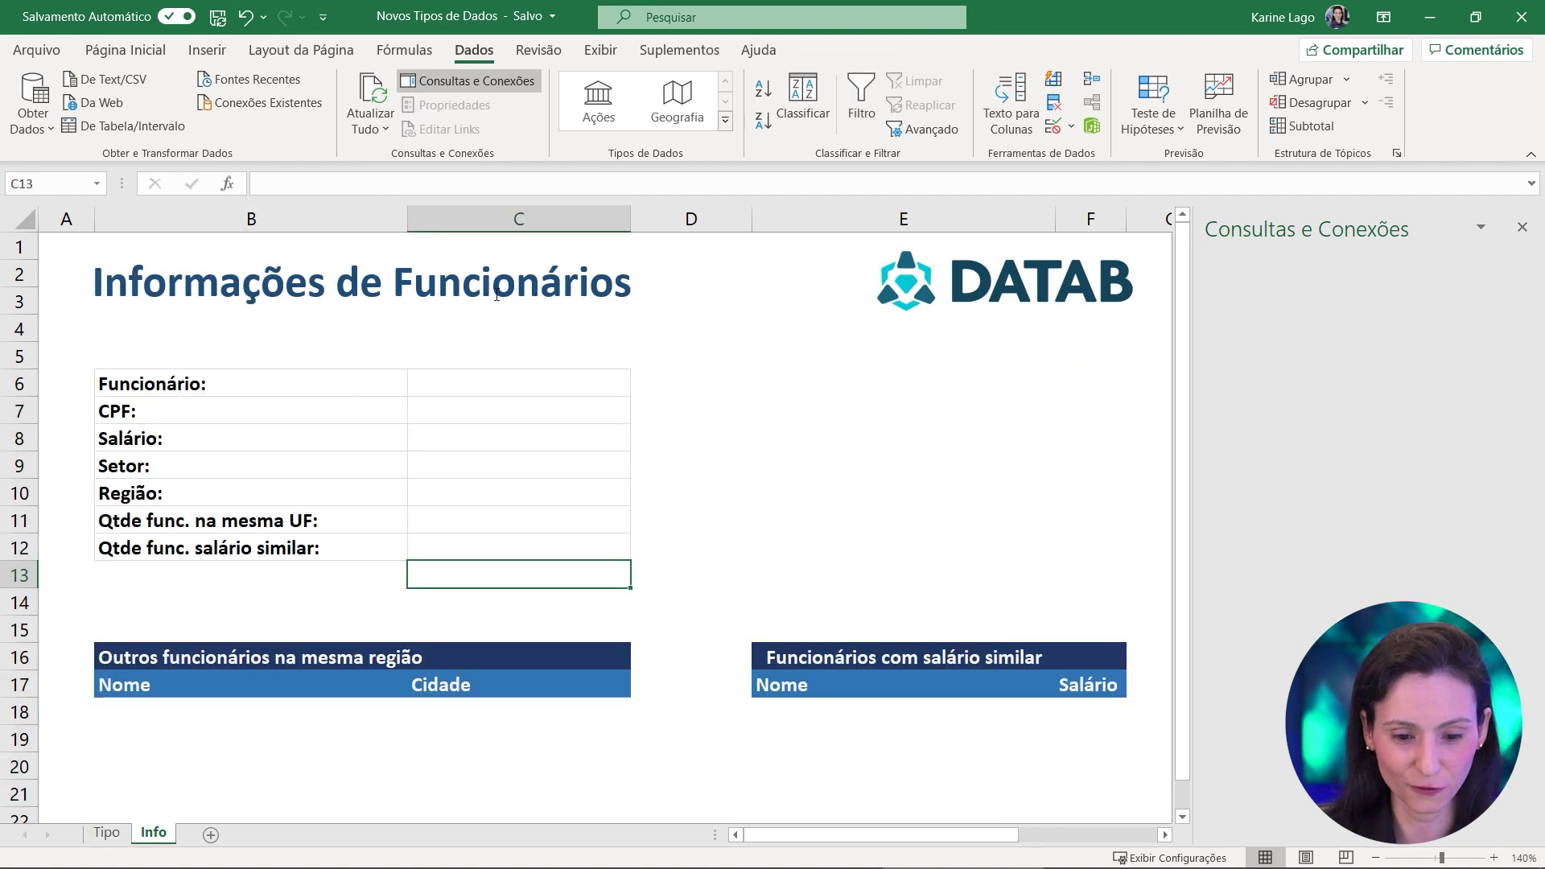
click(507, 388)
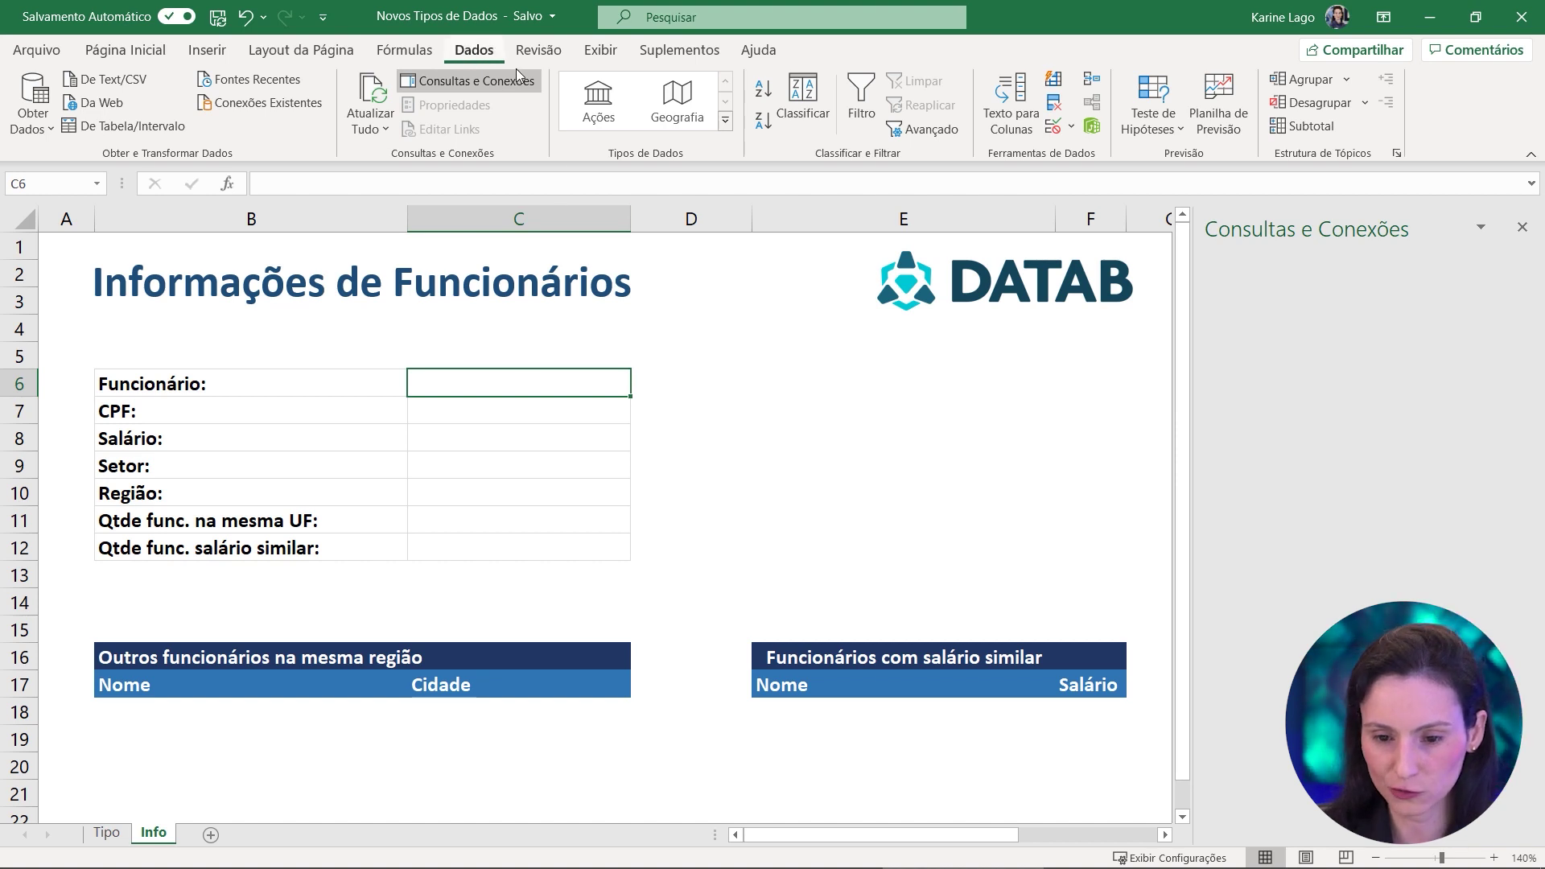
click(1070, 133)
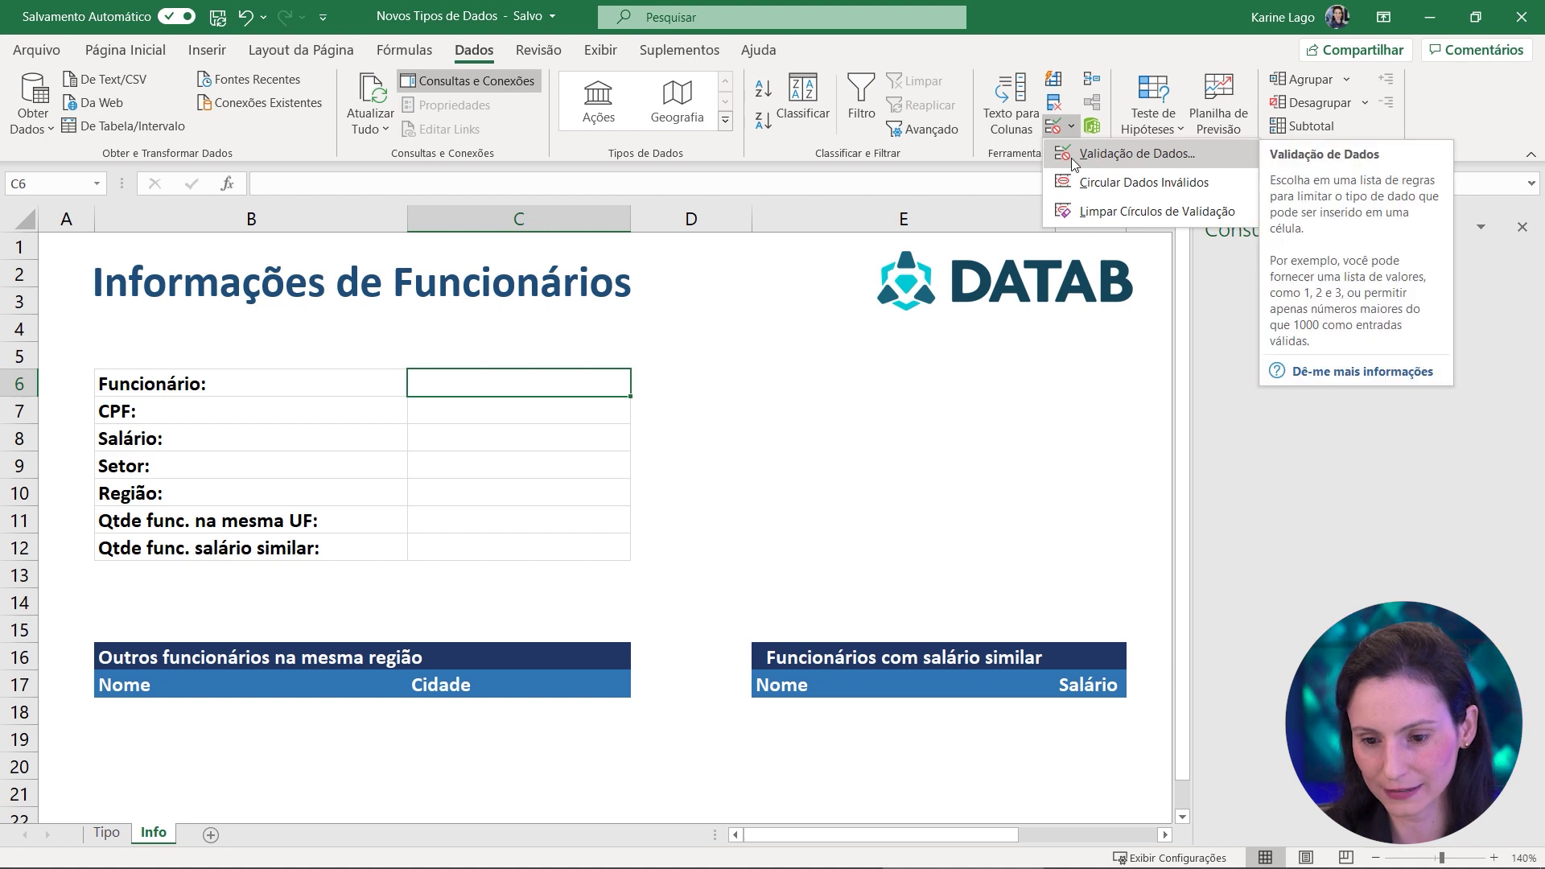
click(1071, 158)
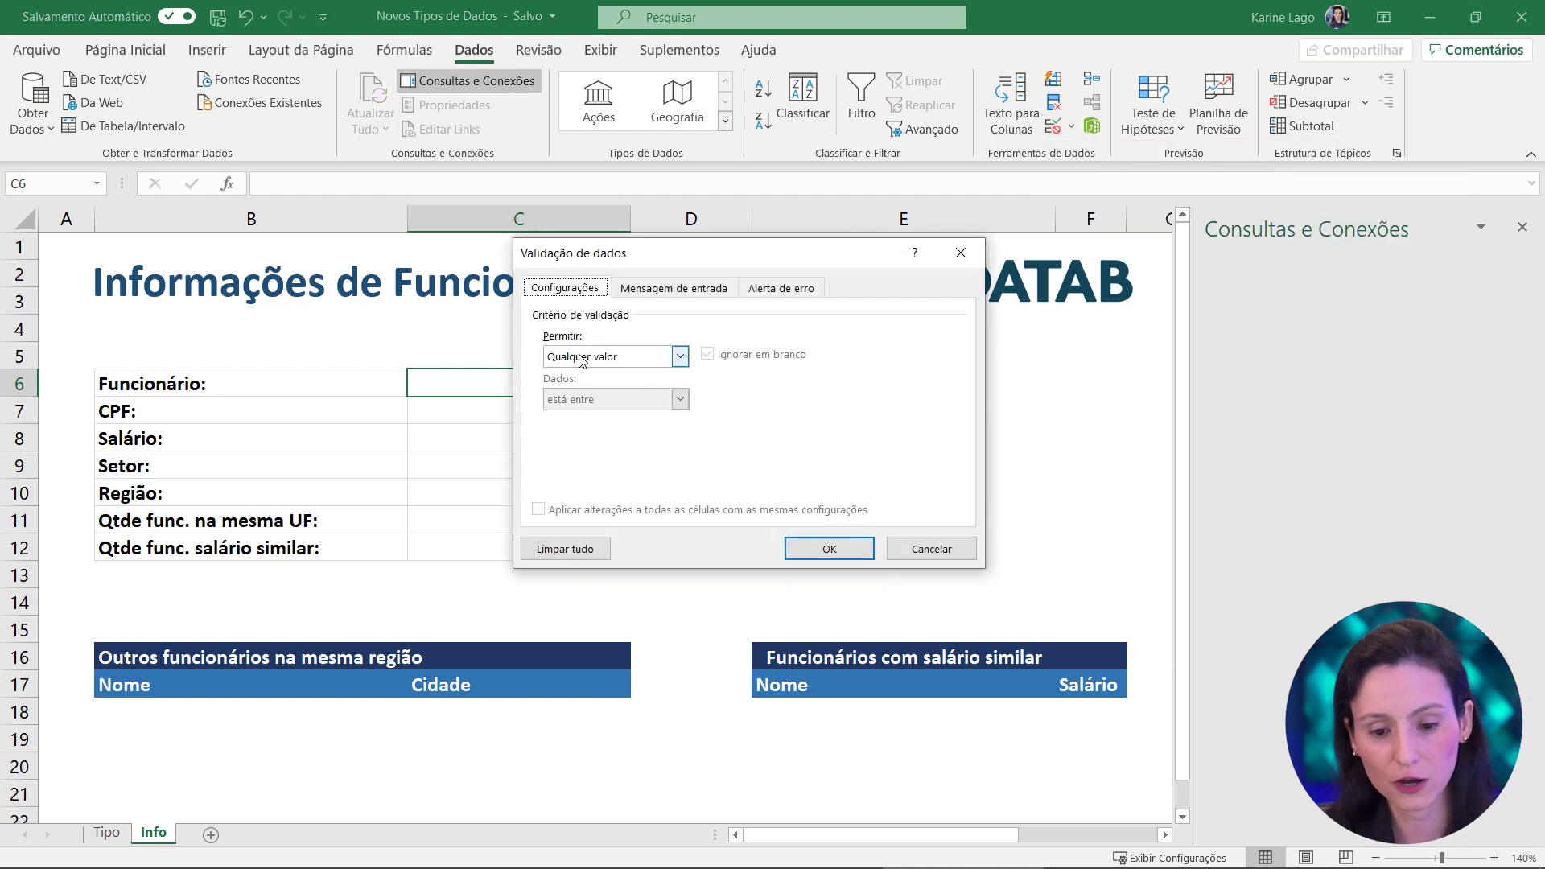
click(592, 360)
click(594, 418)
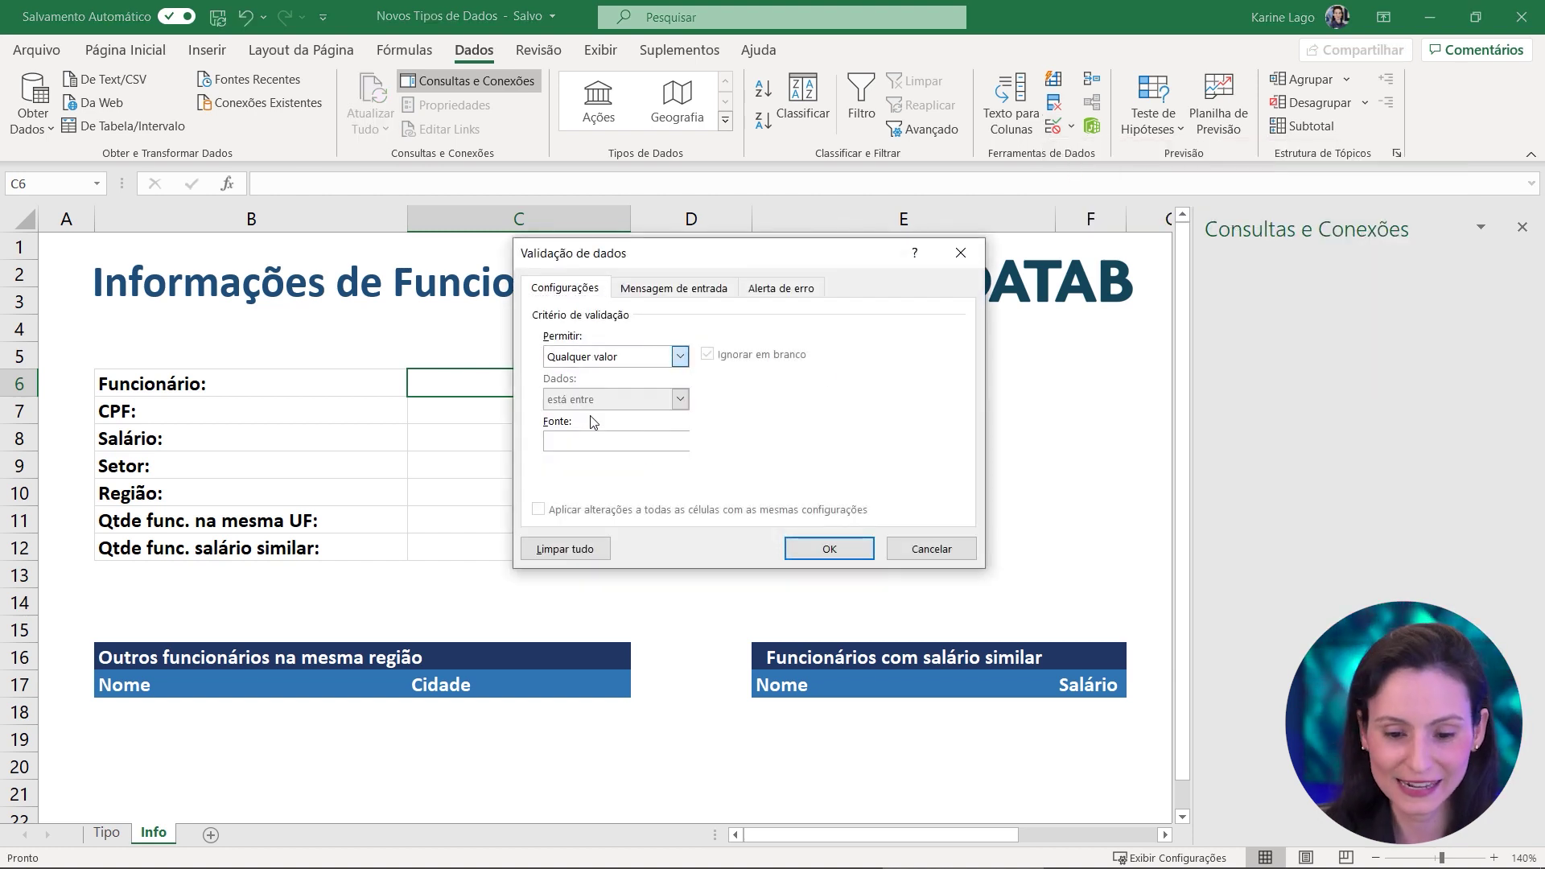
click(579, 441)
text(=Lis)
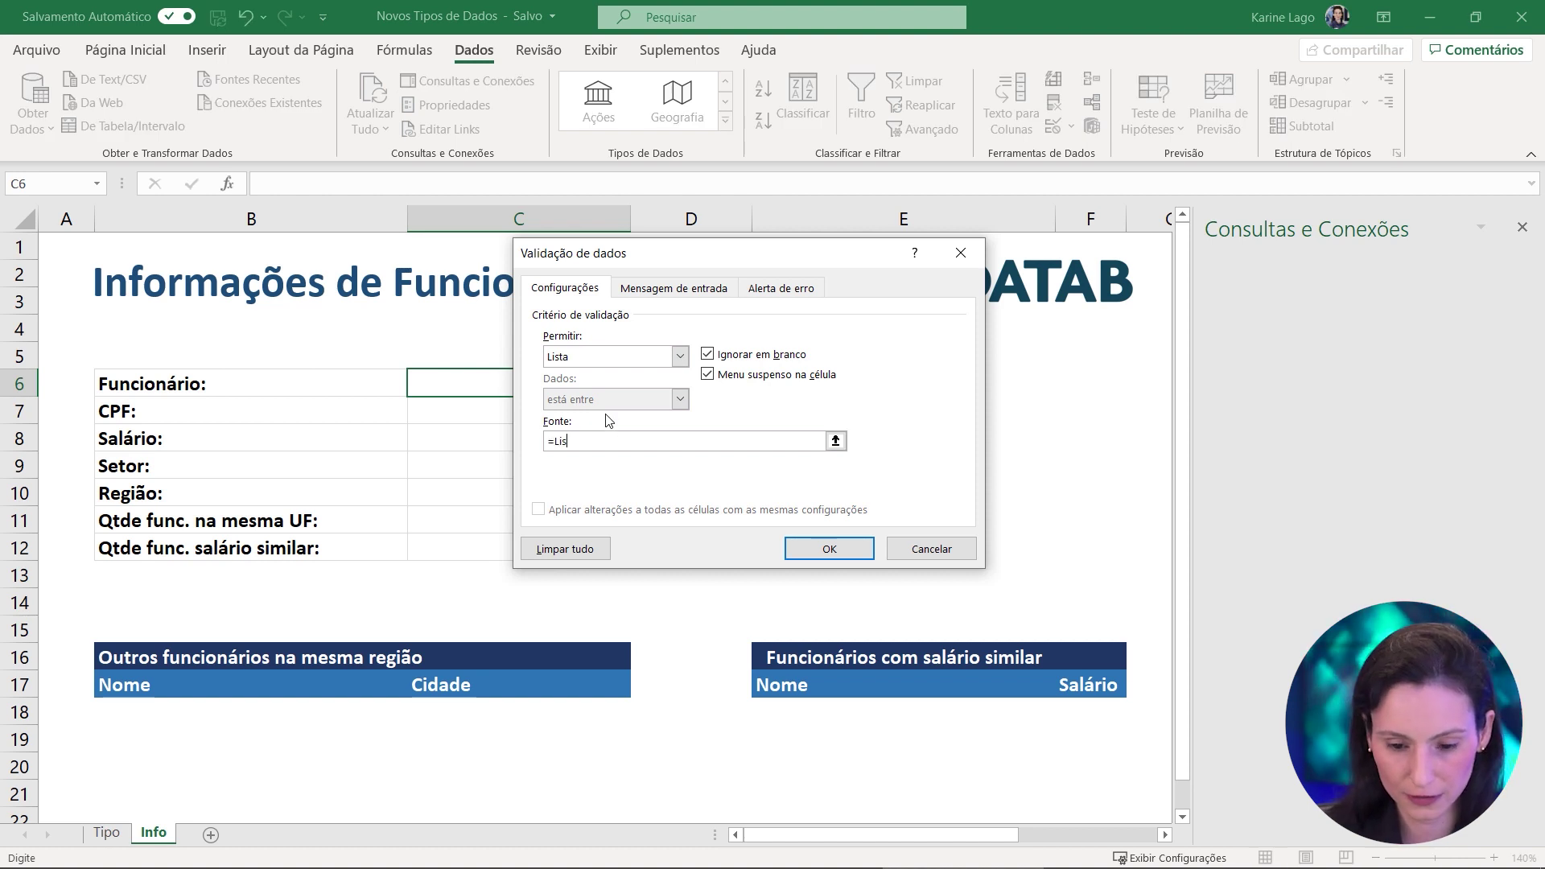
text(taFuncionarios)
click(829, 547)
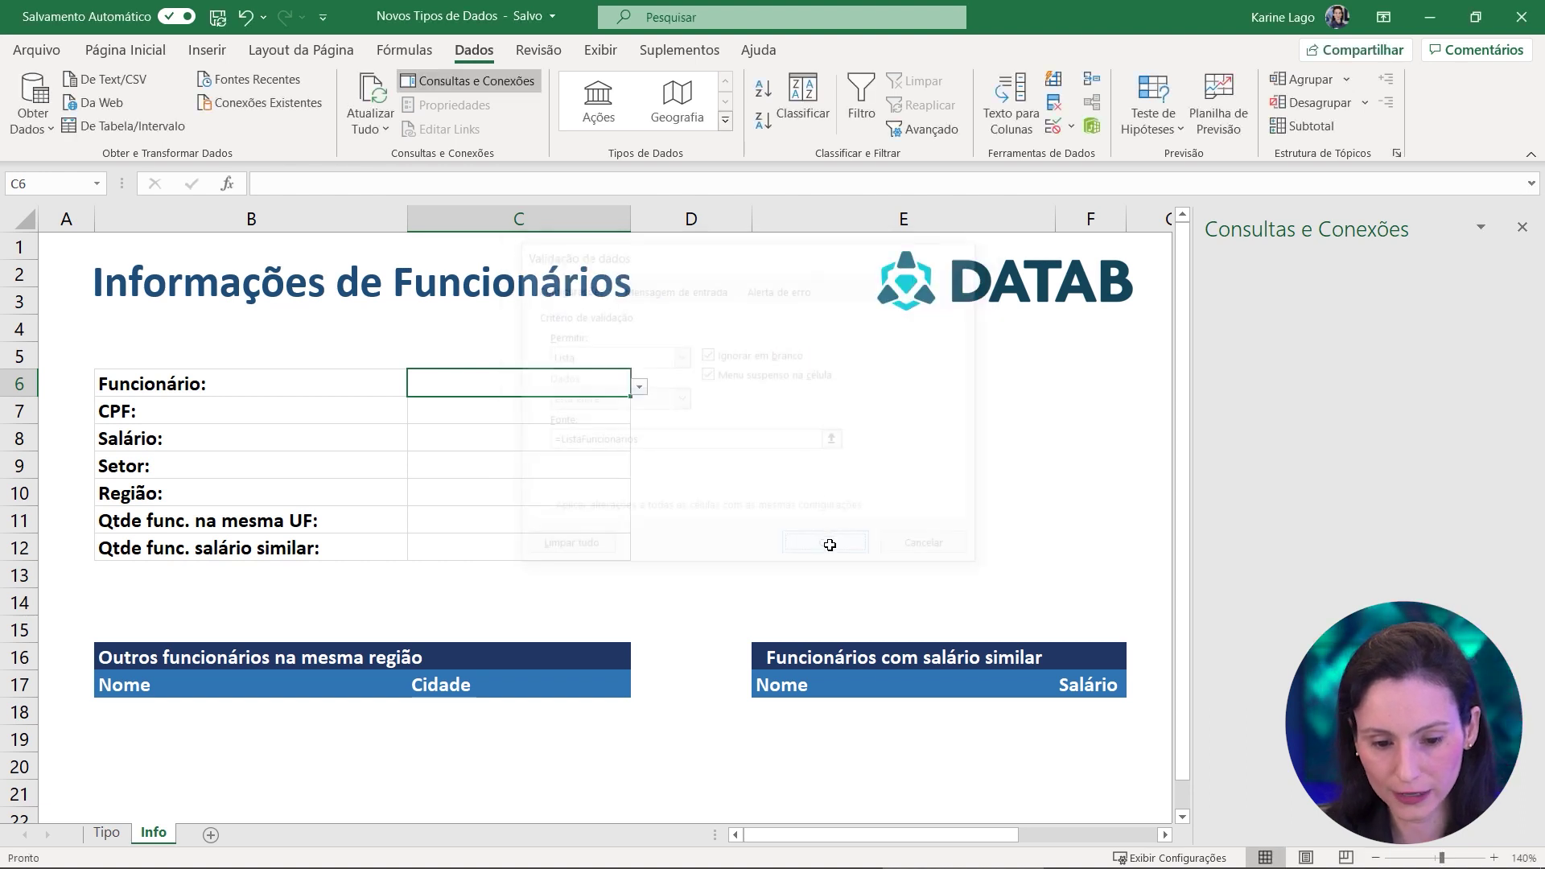
click(640, 389)
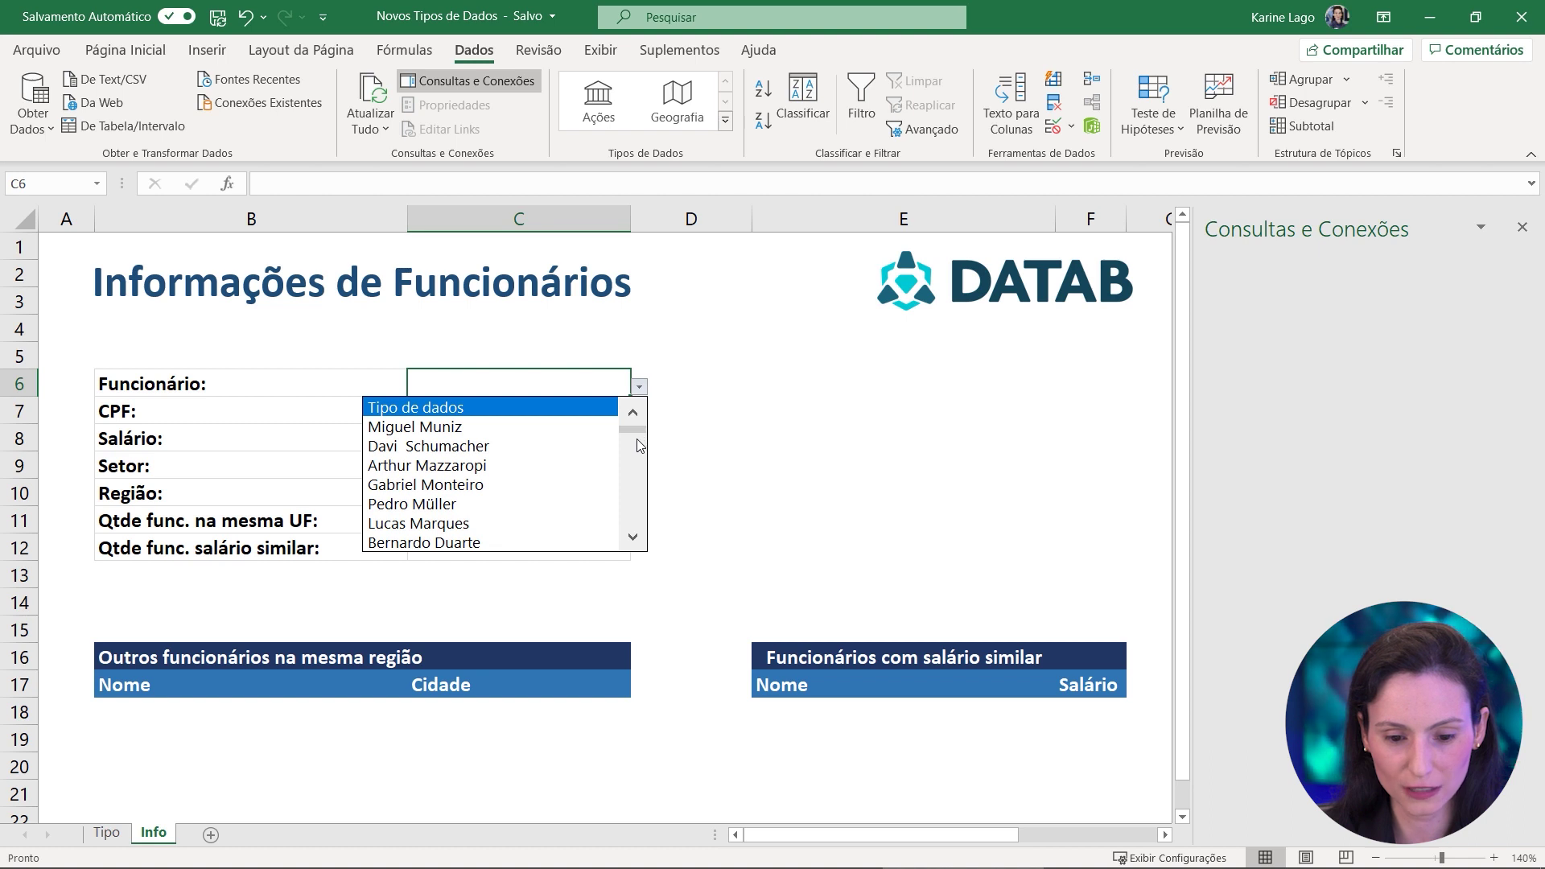
mouse_move(636, 429)
mouse_down()
mouse_move(645, 472)
mouse_move(634, 423)
mouse_up()
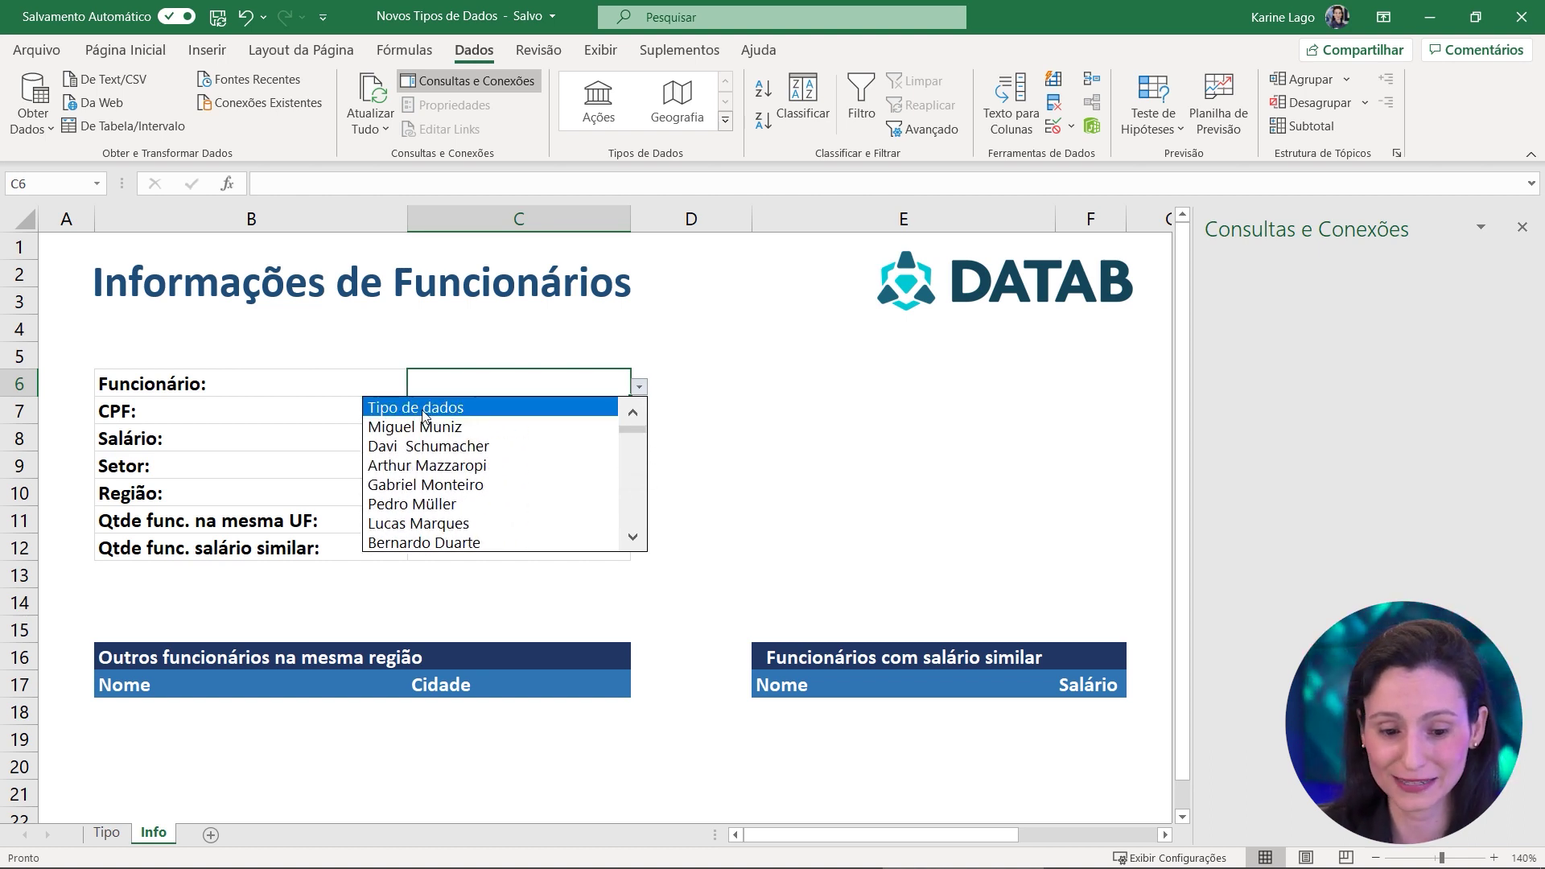
key(Escape)
click(228, 604)
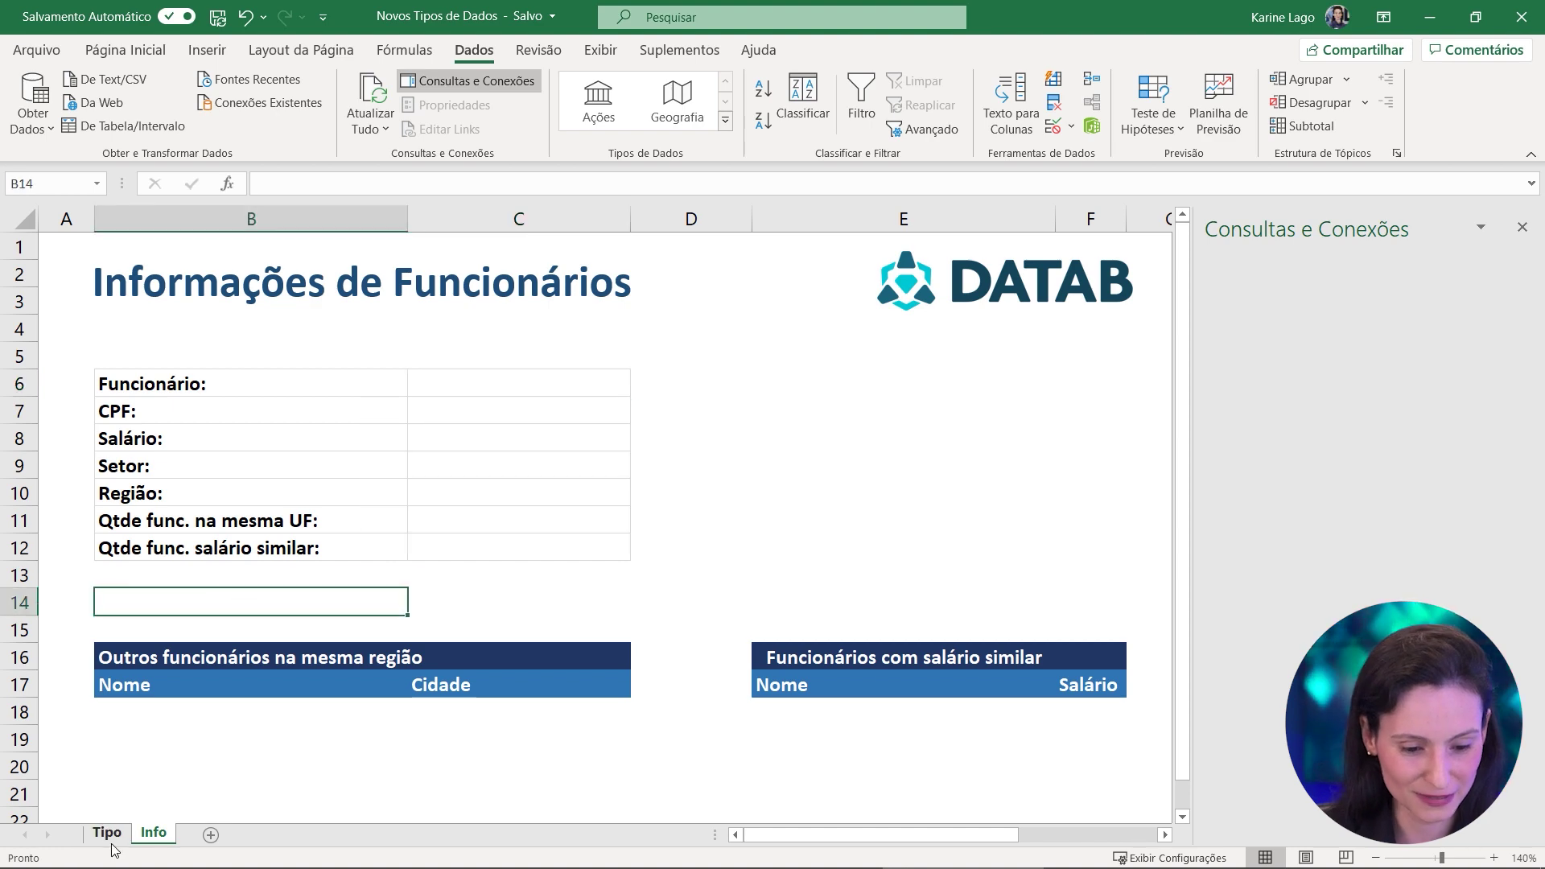
Redefine the name ListaFuncionarios to refer to =TbFunc[Tipo de dados], without the header, and save the change
click(107, 838)
click(230, 389)
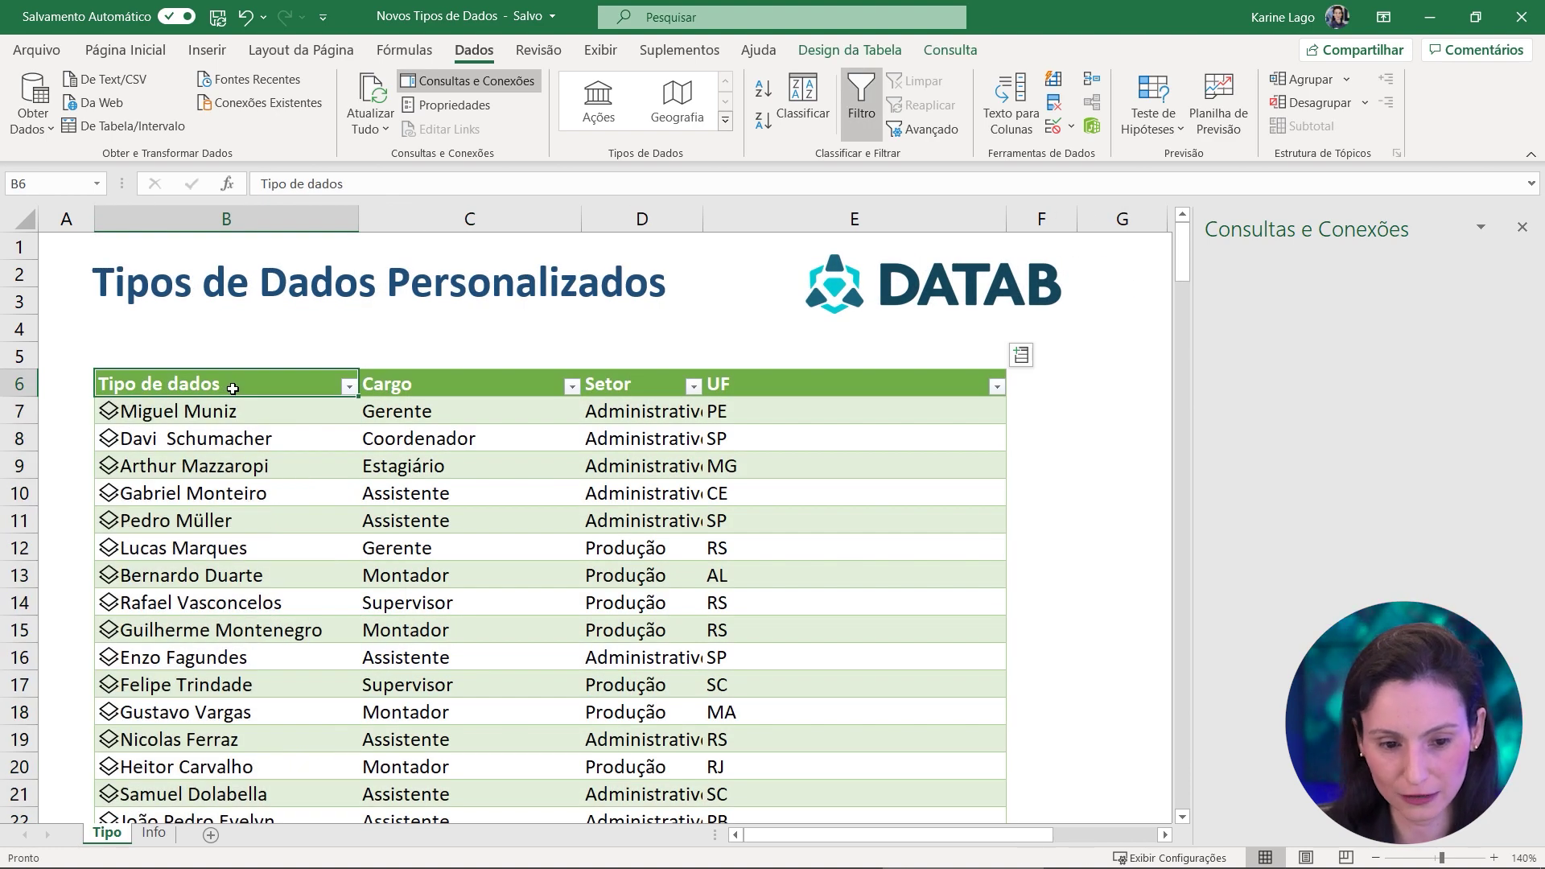
click(403, 52)
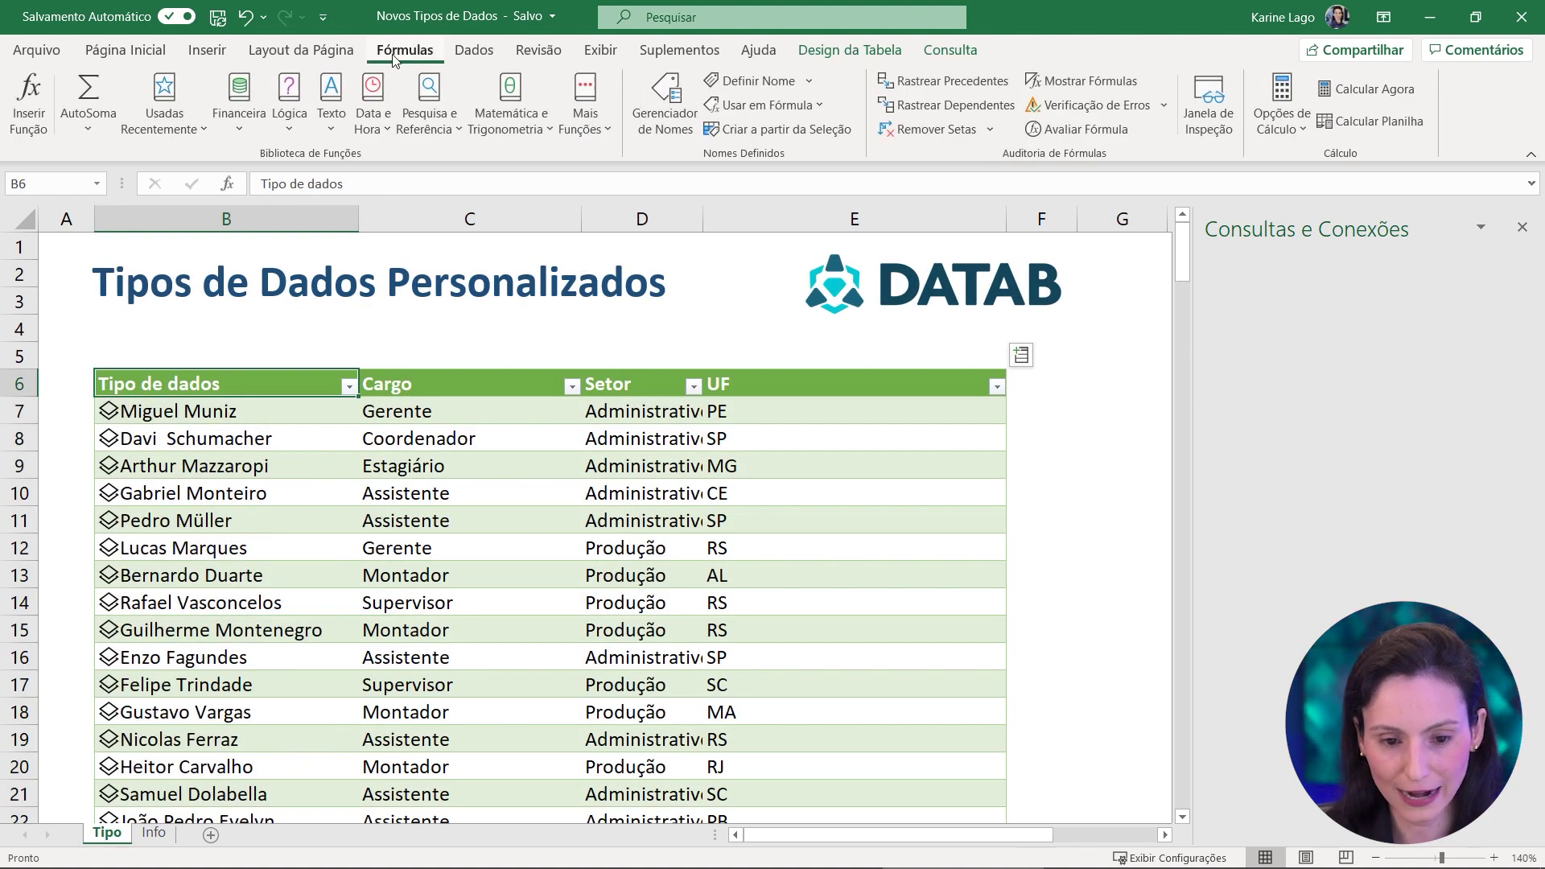
click(665, 103)
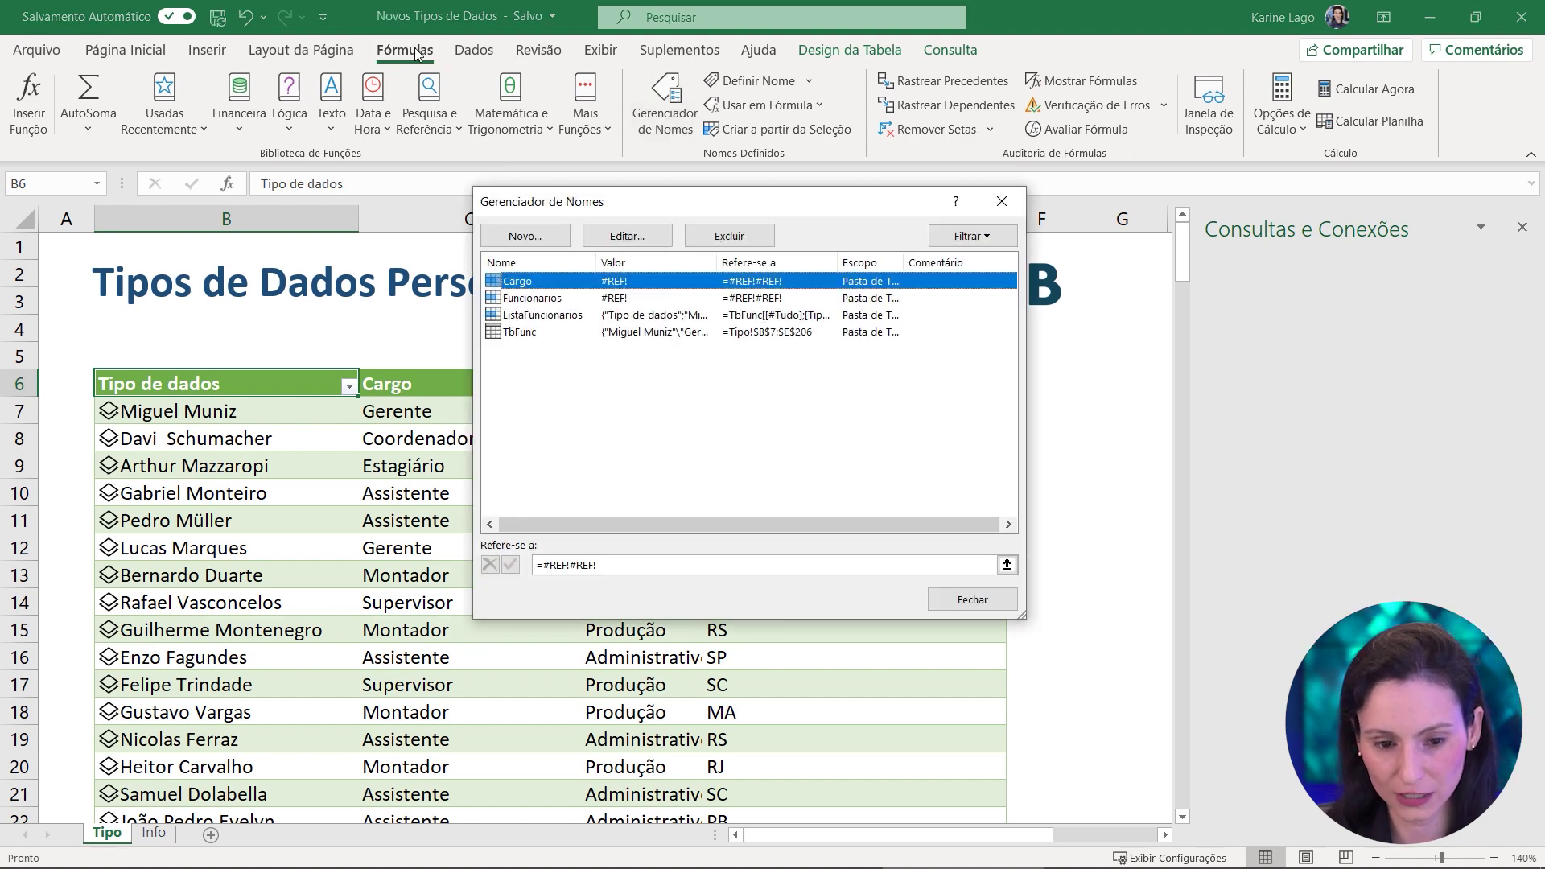
click(565, 318)
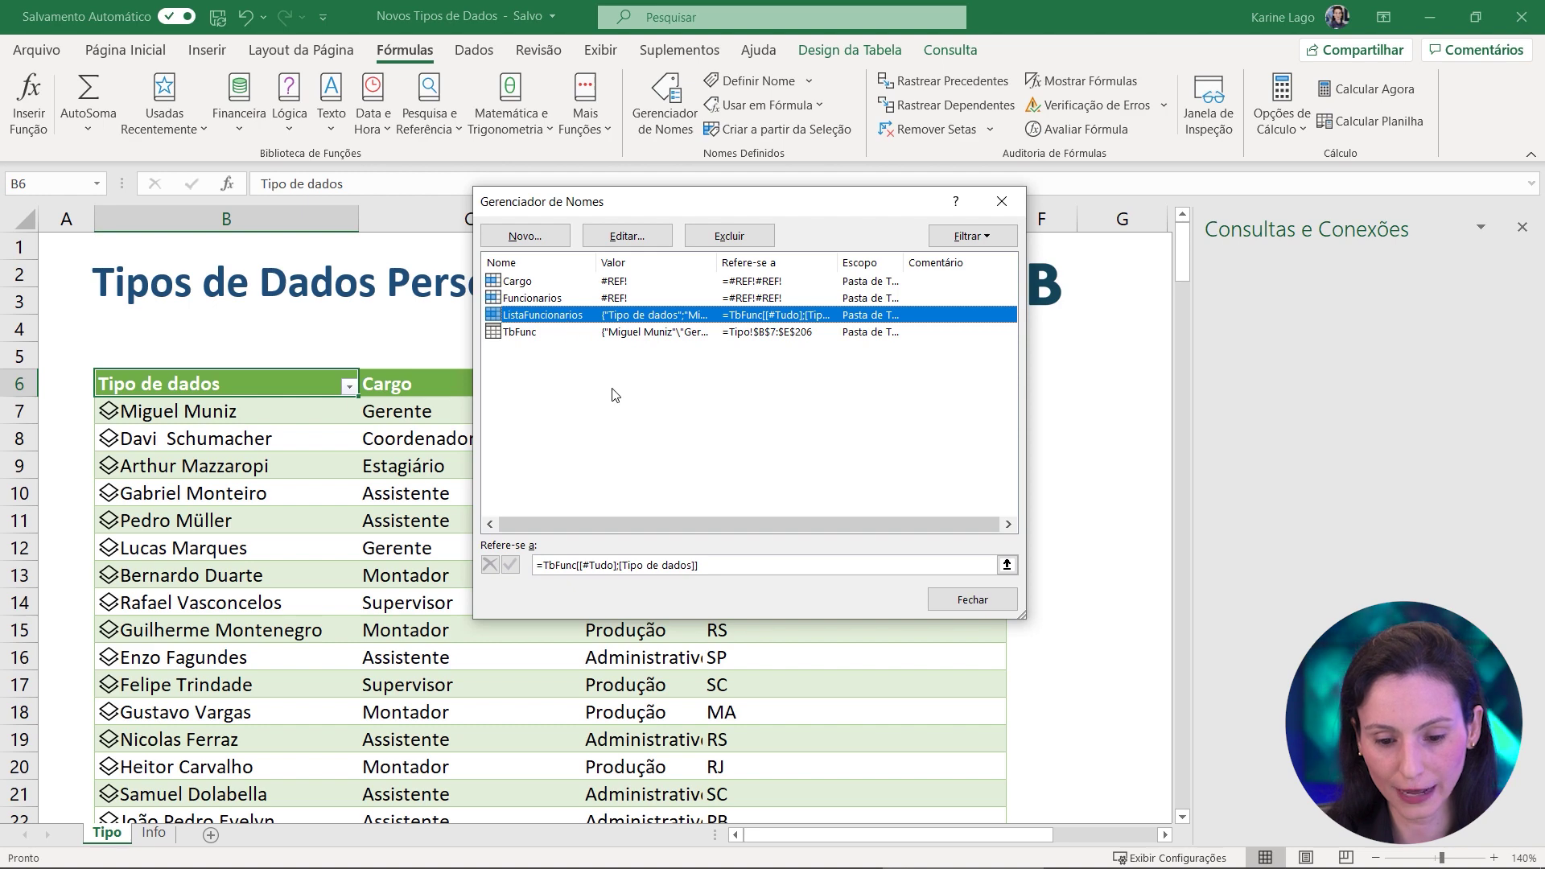
click(1007, 565)
click(204, 275)
key(ctrl+shift+Down)
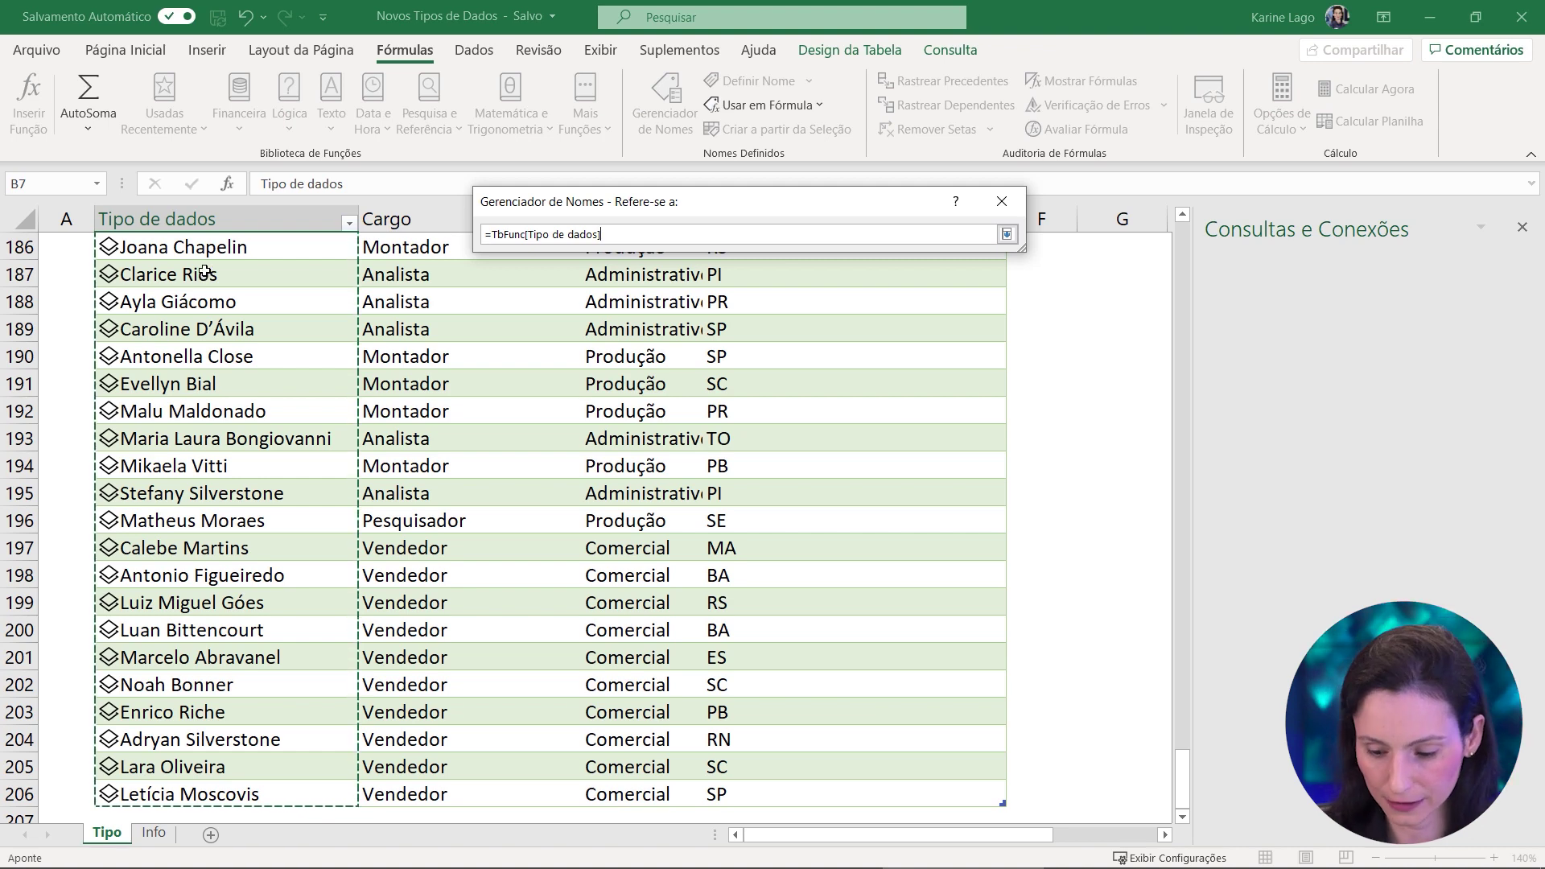
key(Return)
click(972, 600)
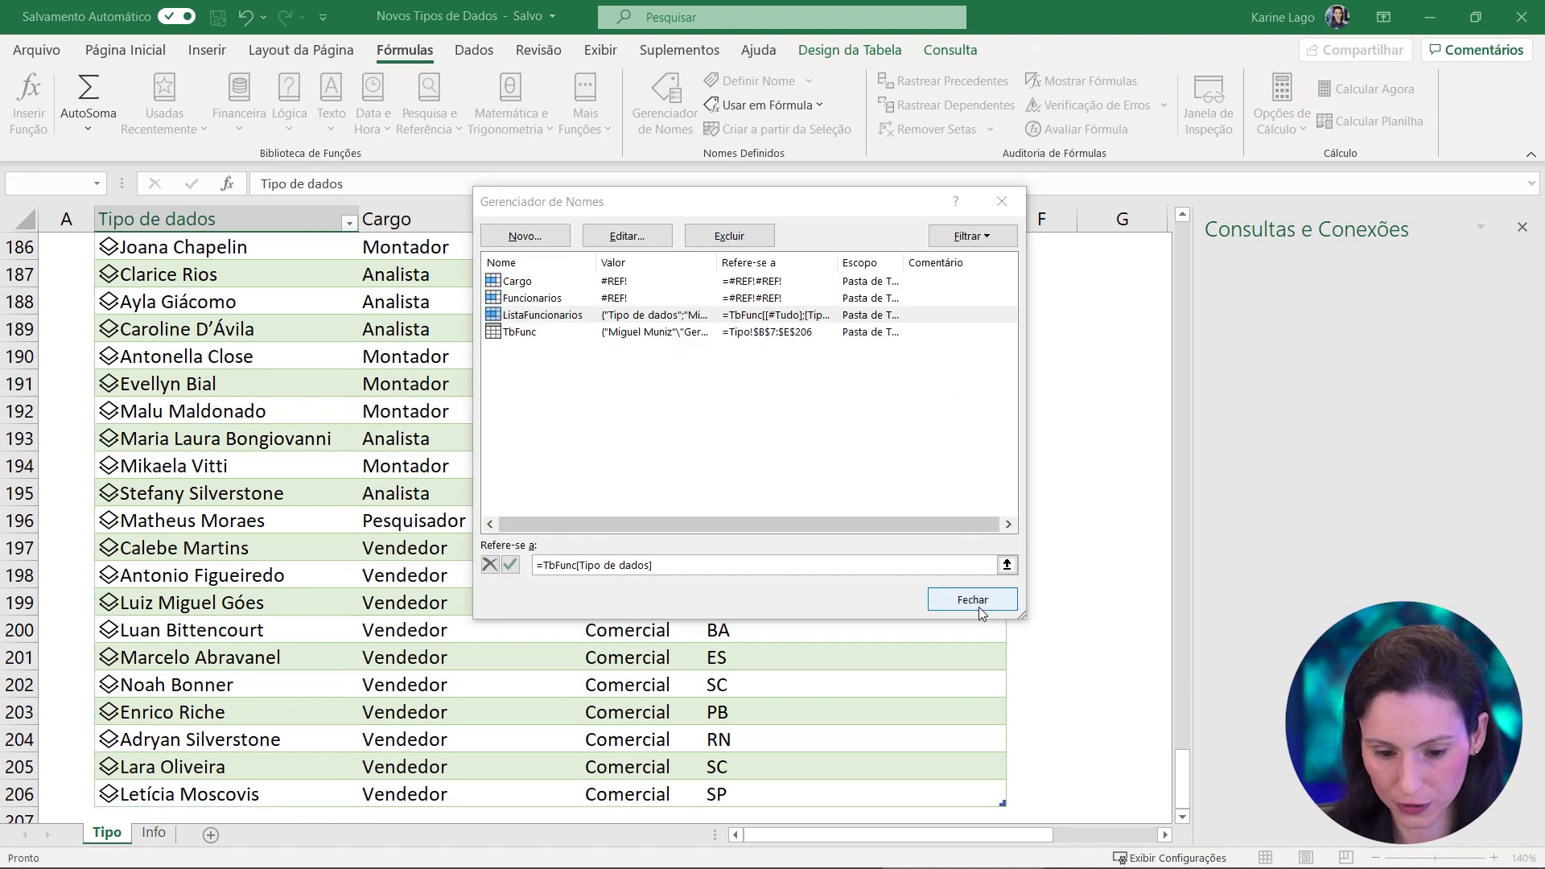
click(739, 499)
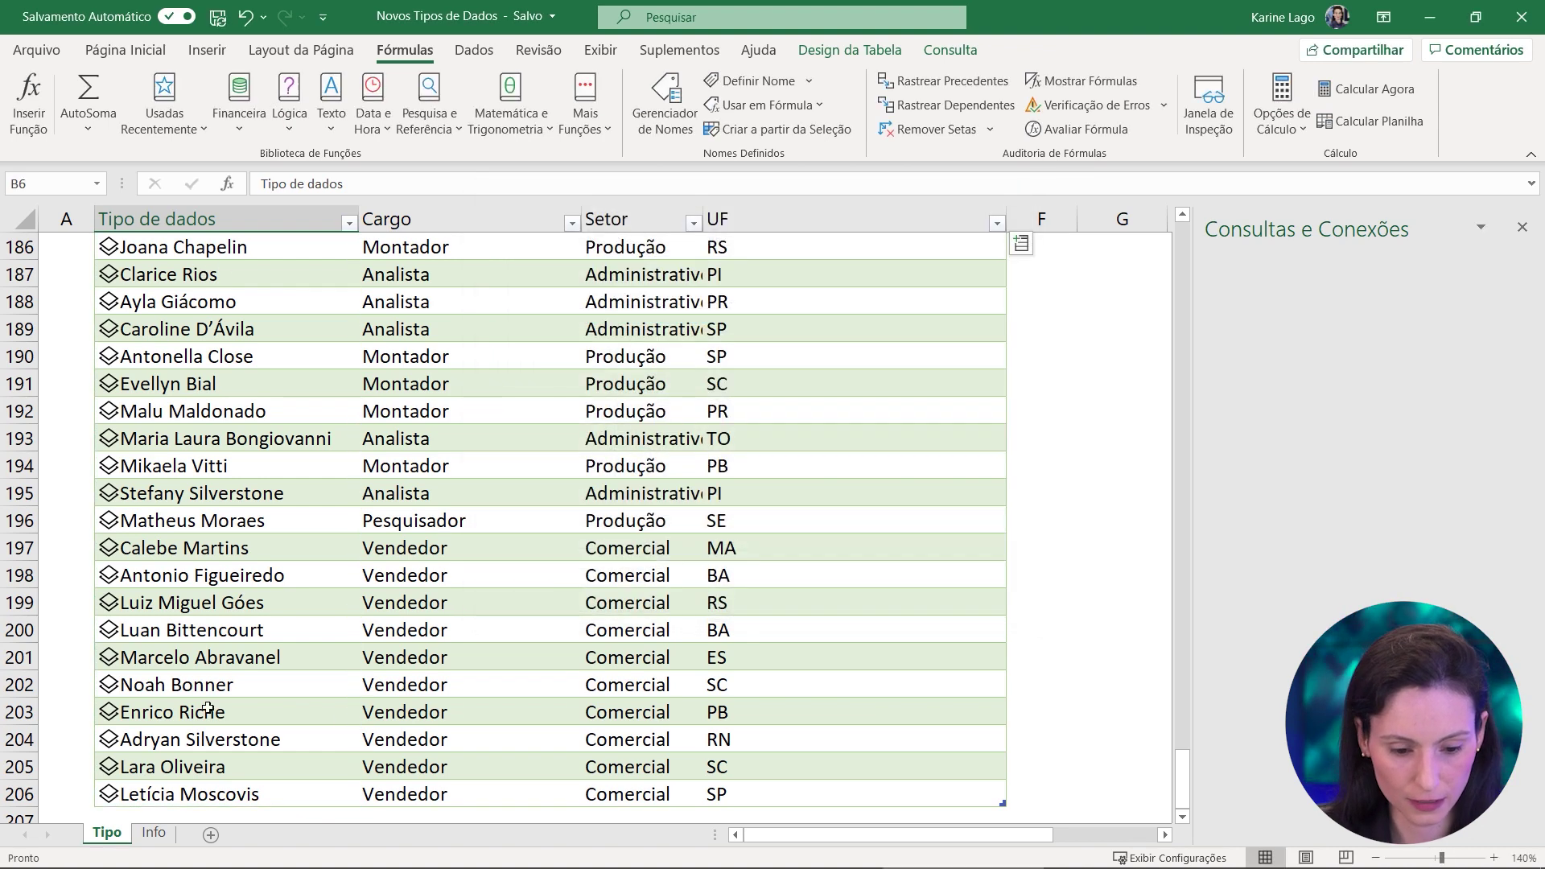
Choose the first employee from the Funcionário drop-down list in C6 on the Info sheet
click(154, 832)
click(514, 378)
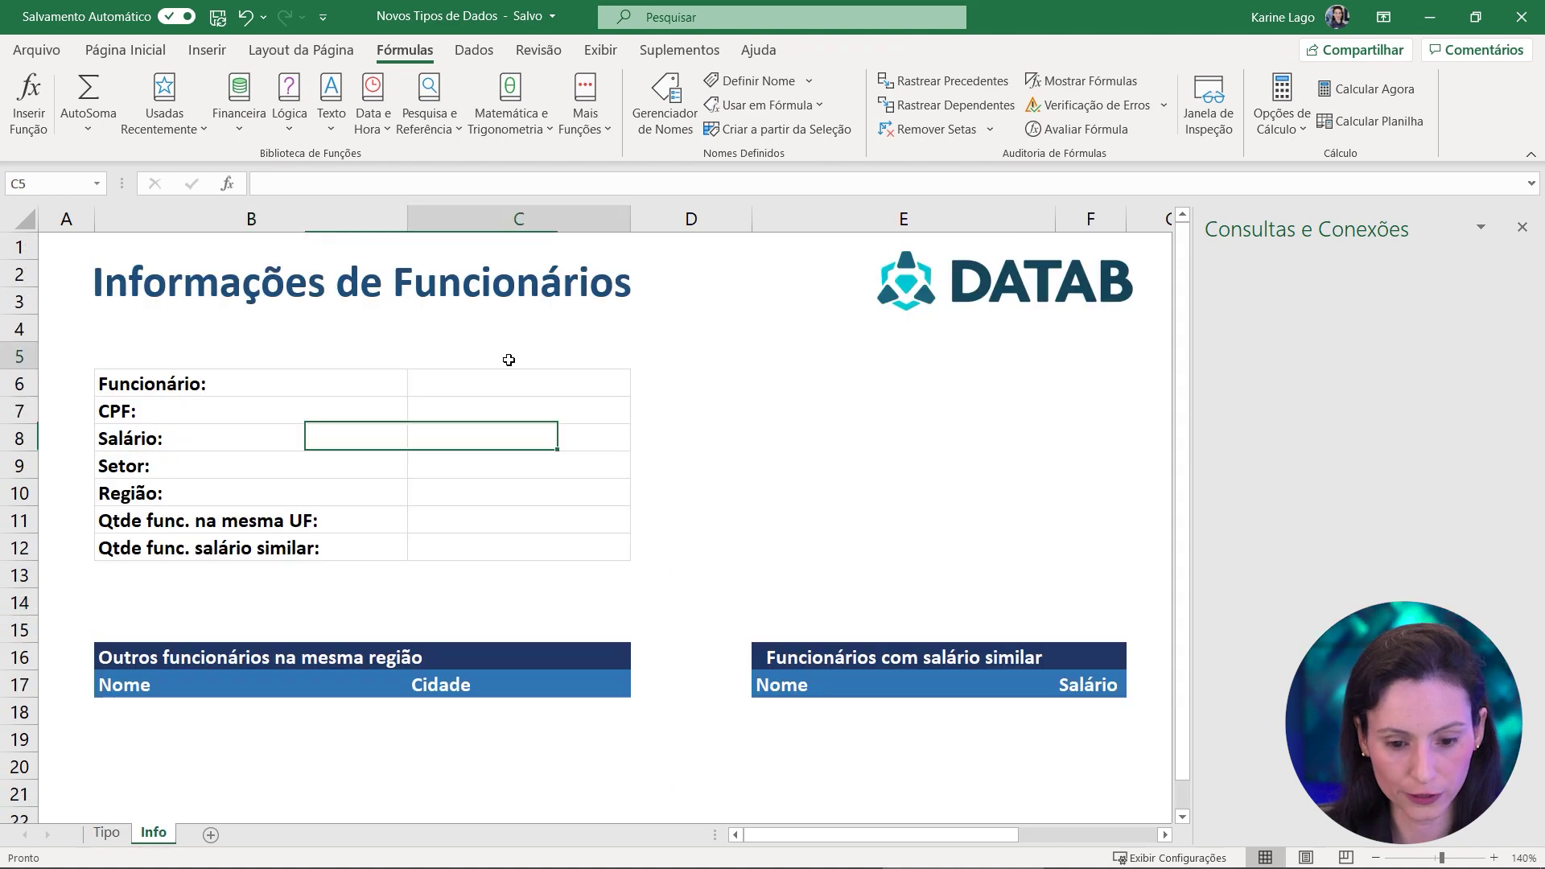
click(639, 388)
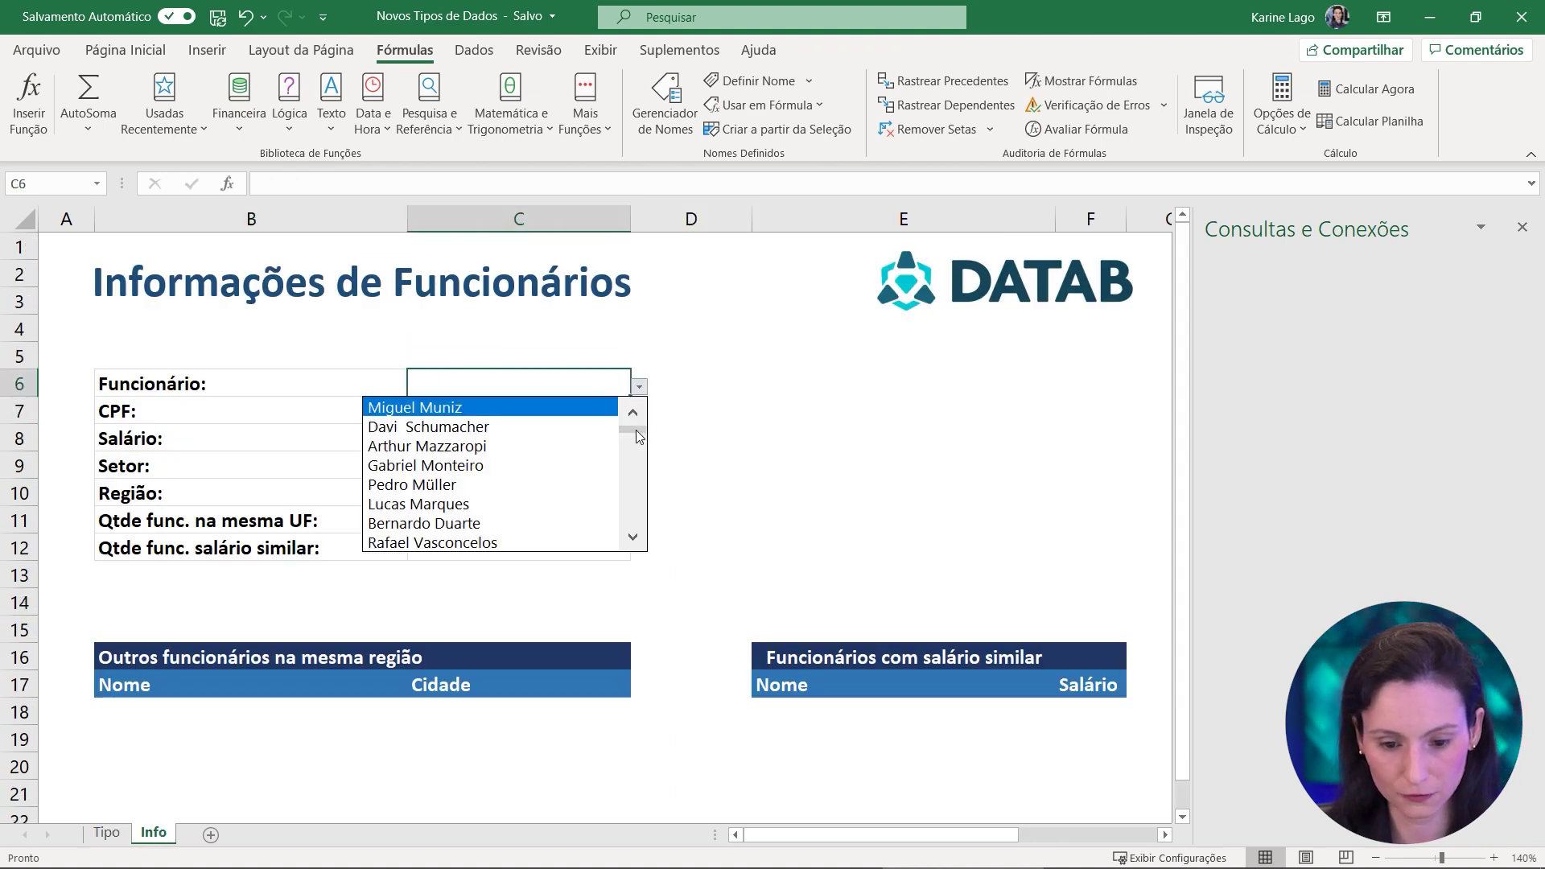
click(417, 411)
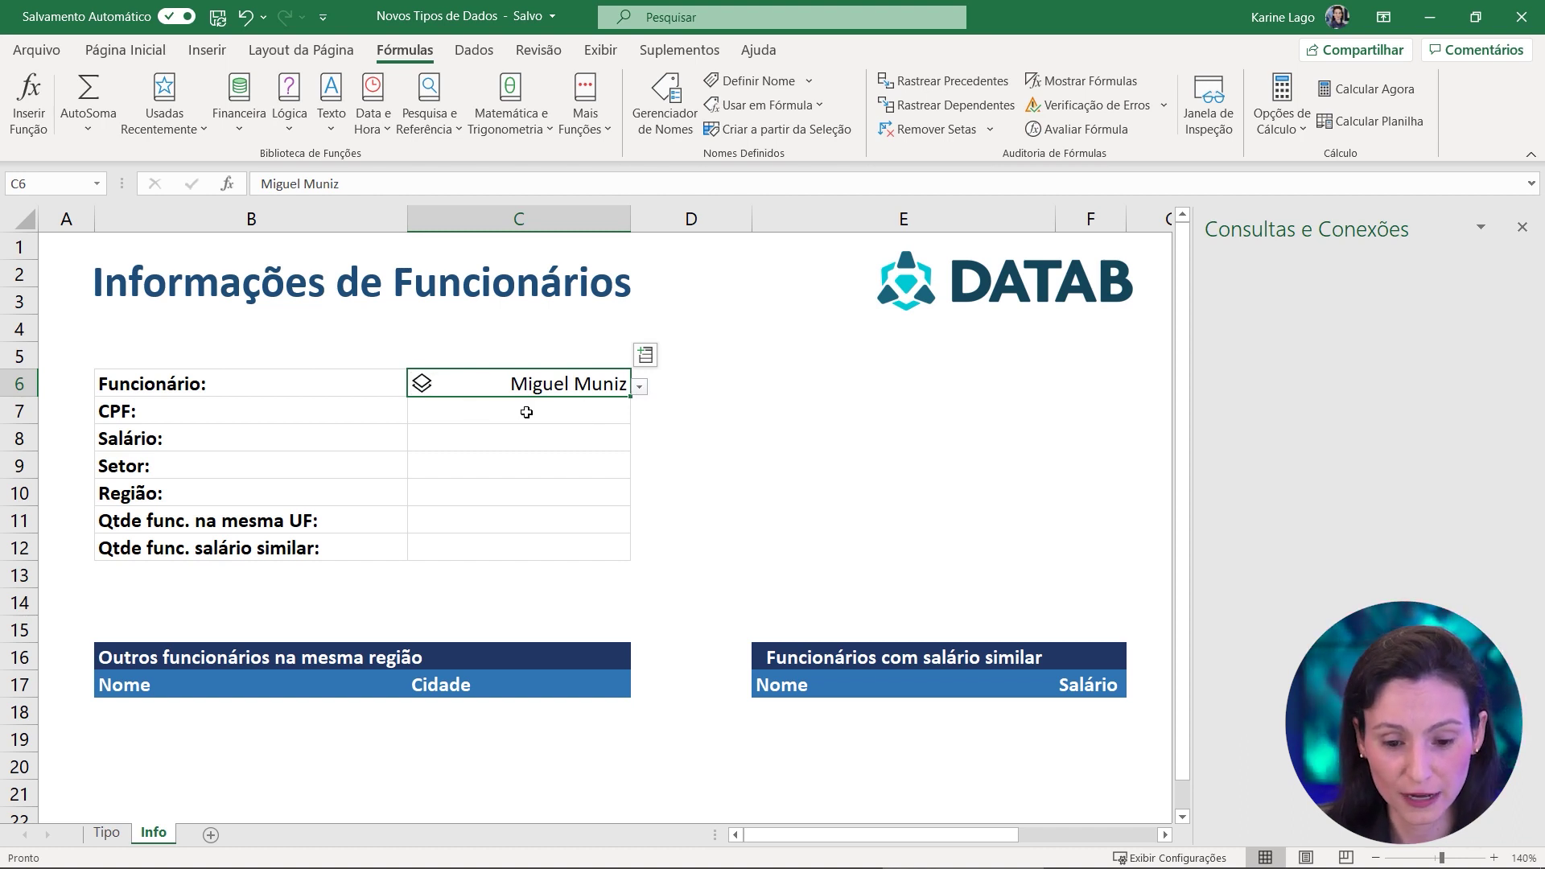
Enter the formula =C6.CPF in C7 to retrieve the selected employee's CPF field
click(527, 412)
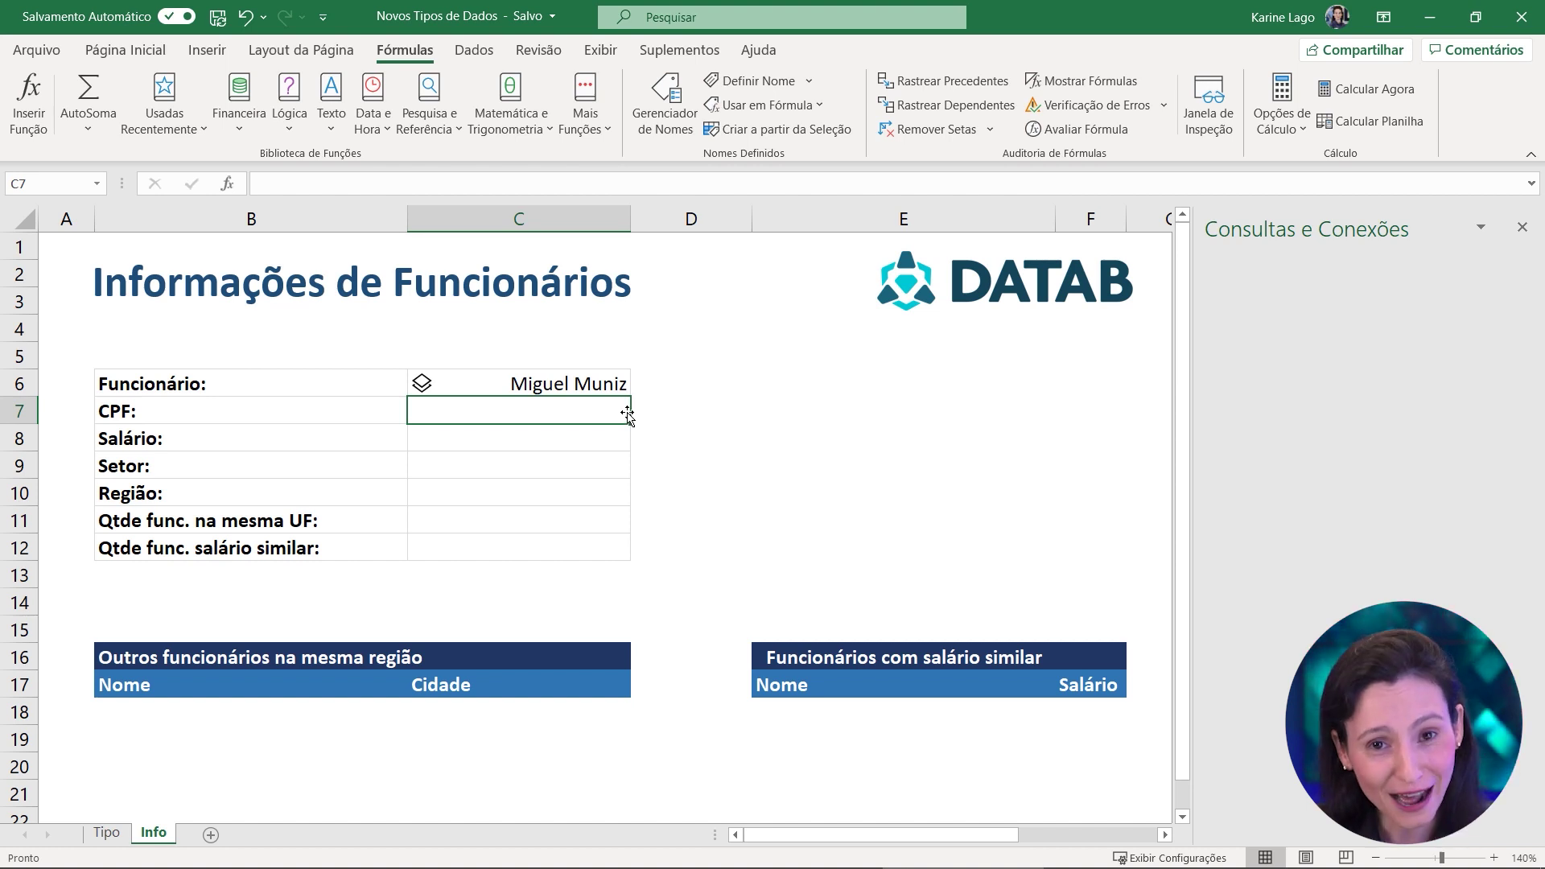
text(=)
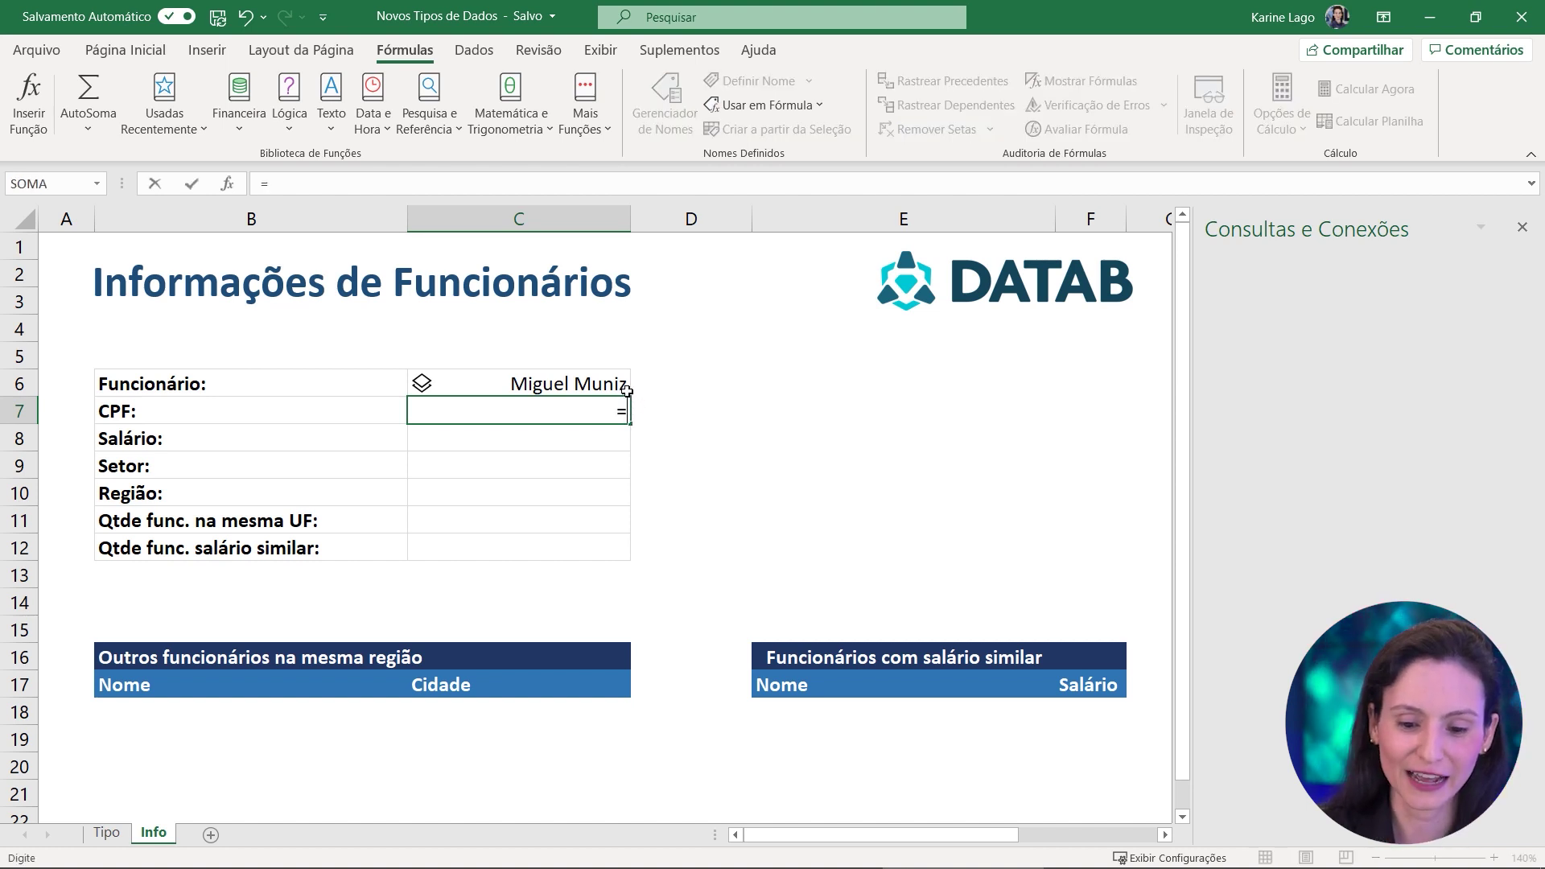
click(616, 390)
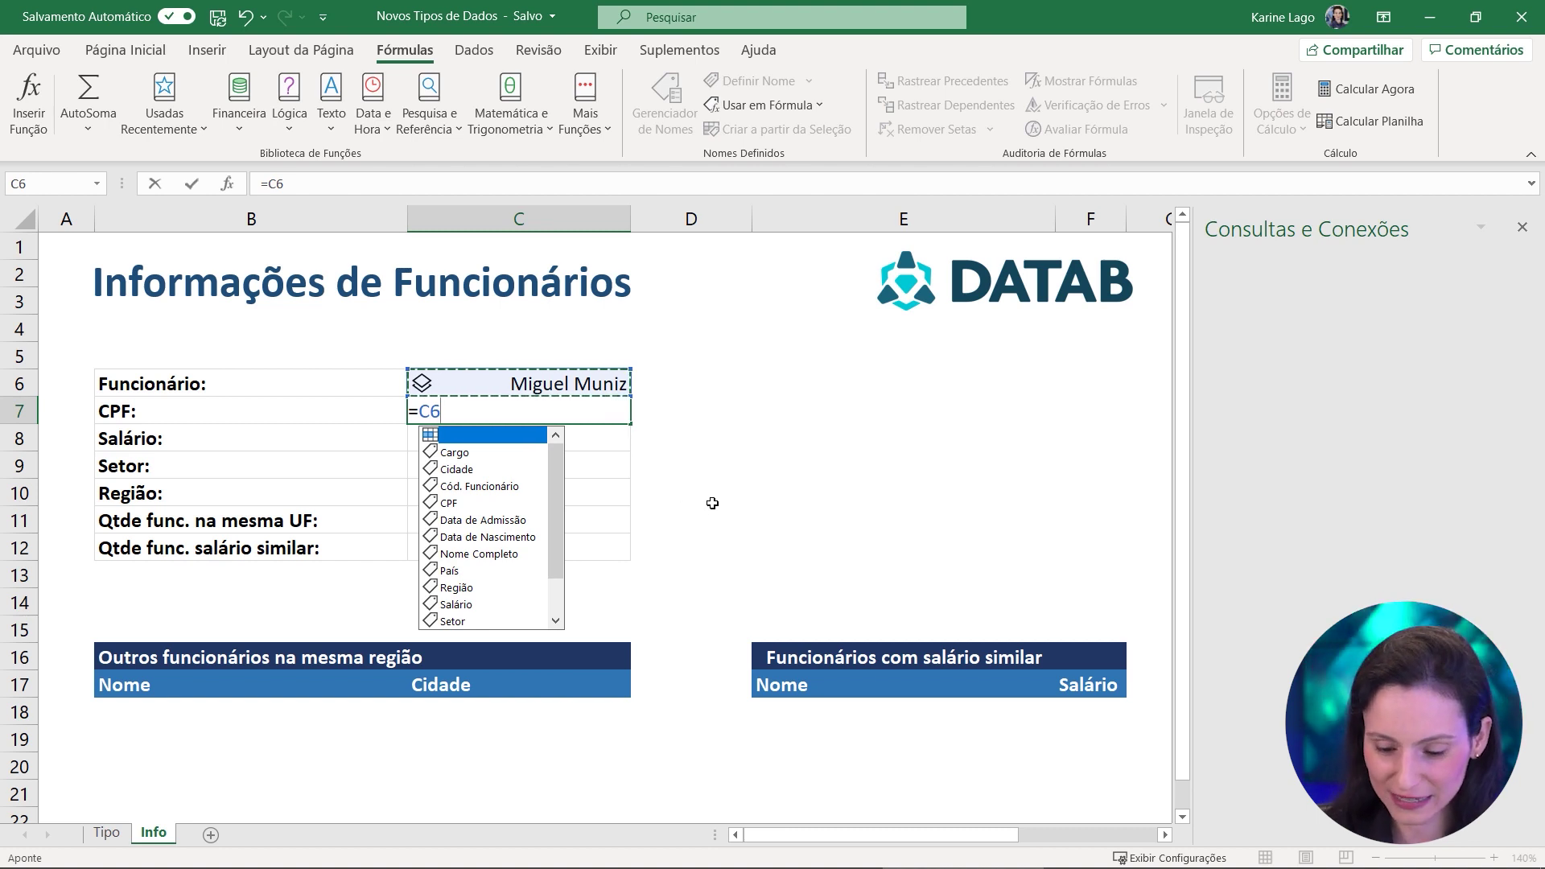
text(.)
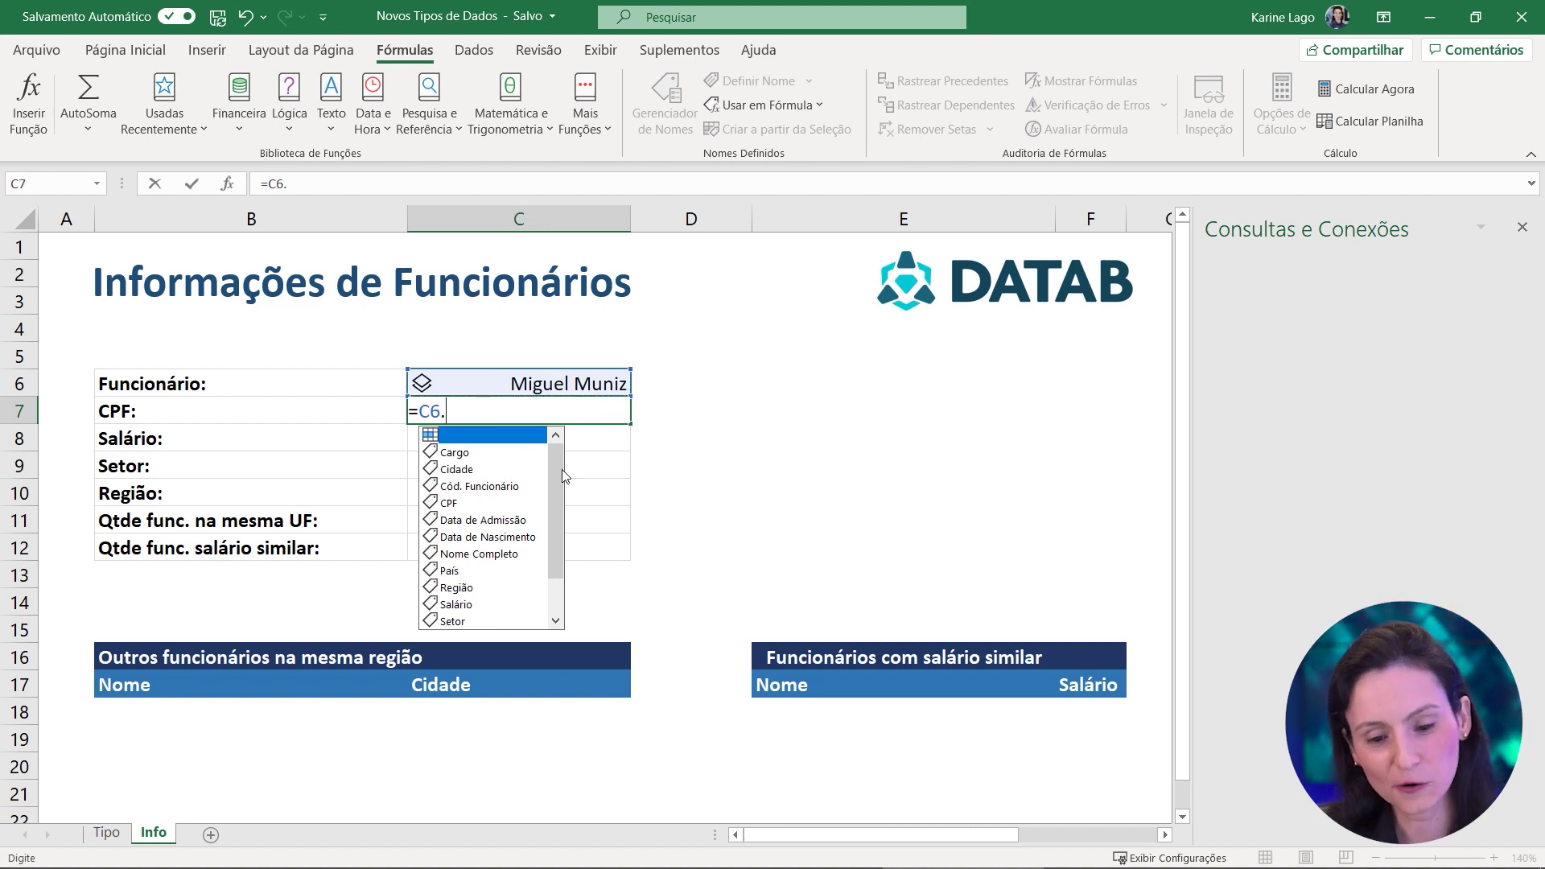
mouse_move(558, 467)
mouse_down()
mouse_move(565, 524)
mouse_move(566, 441)
mouse_up()
double_click(467, 504)
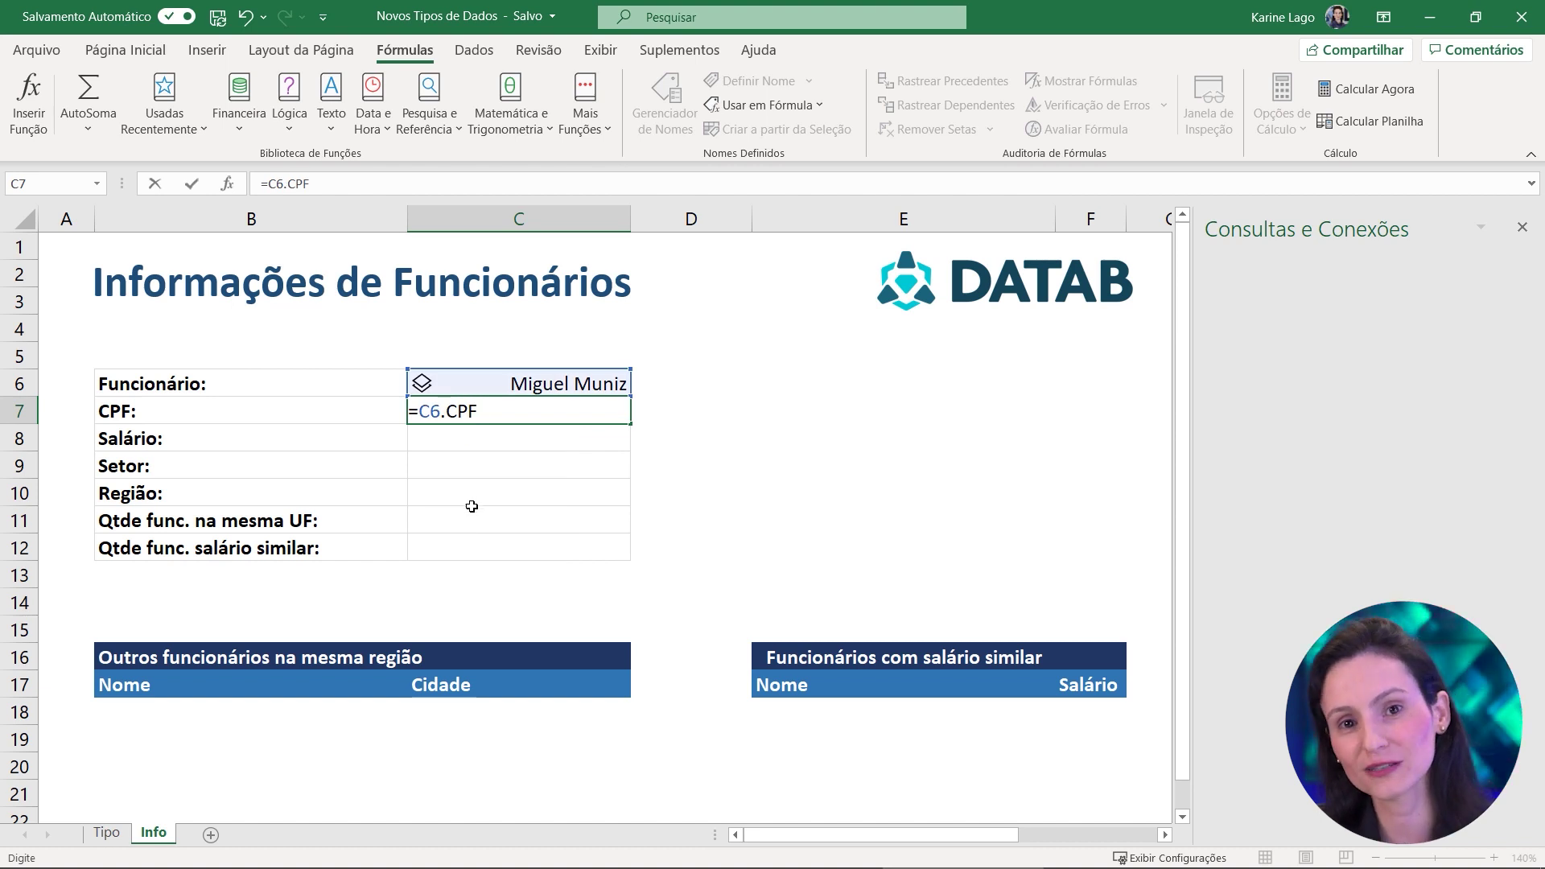
key(Return)
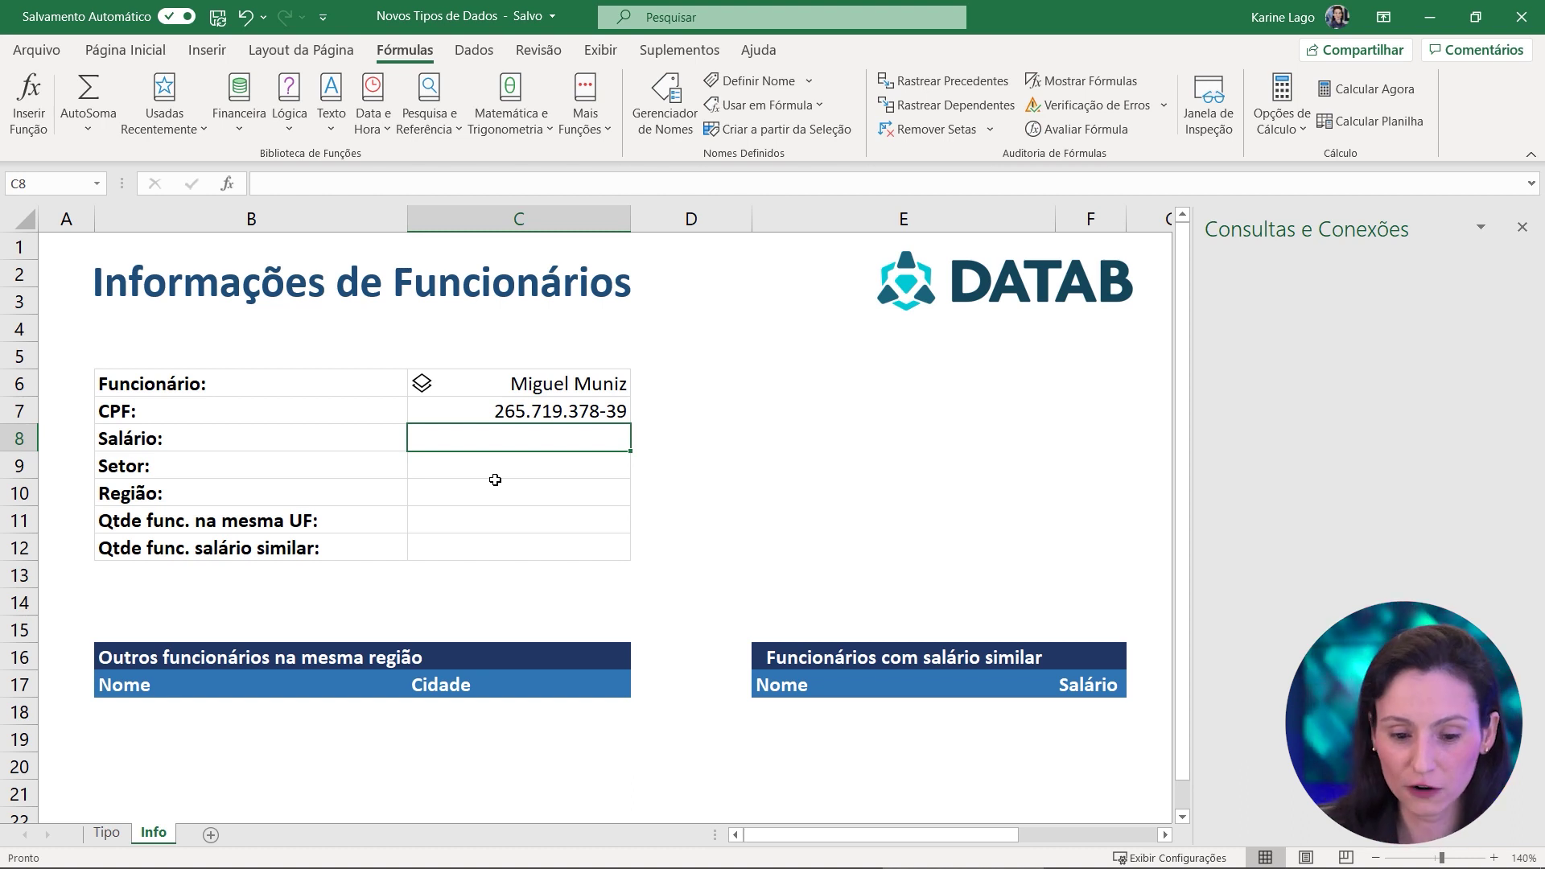
Enter the formula =C6.Salário in C8 to retrieve the selected employee's salary
text(=)
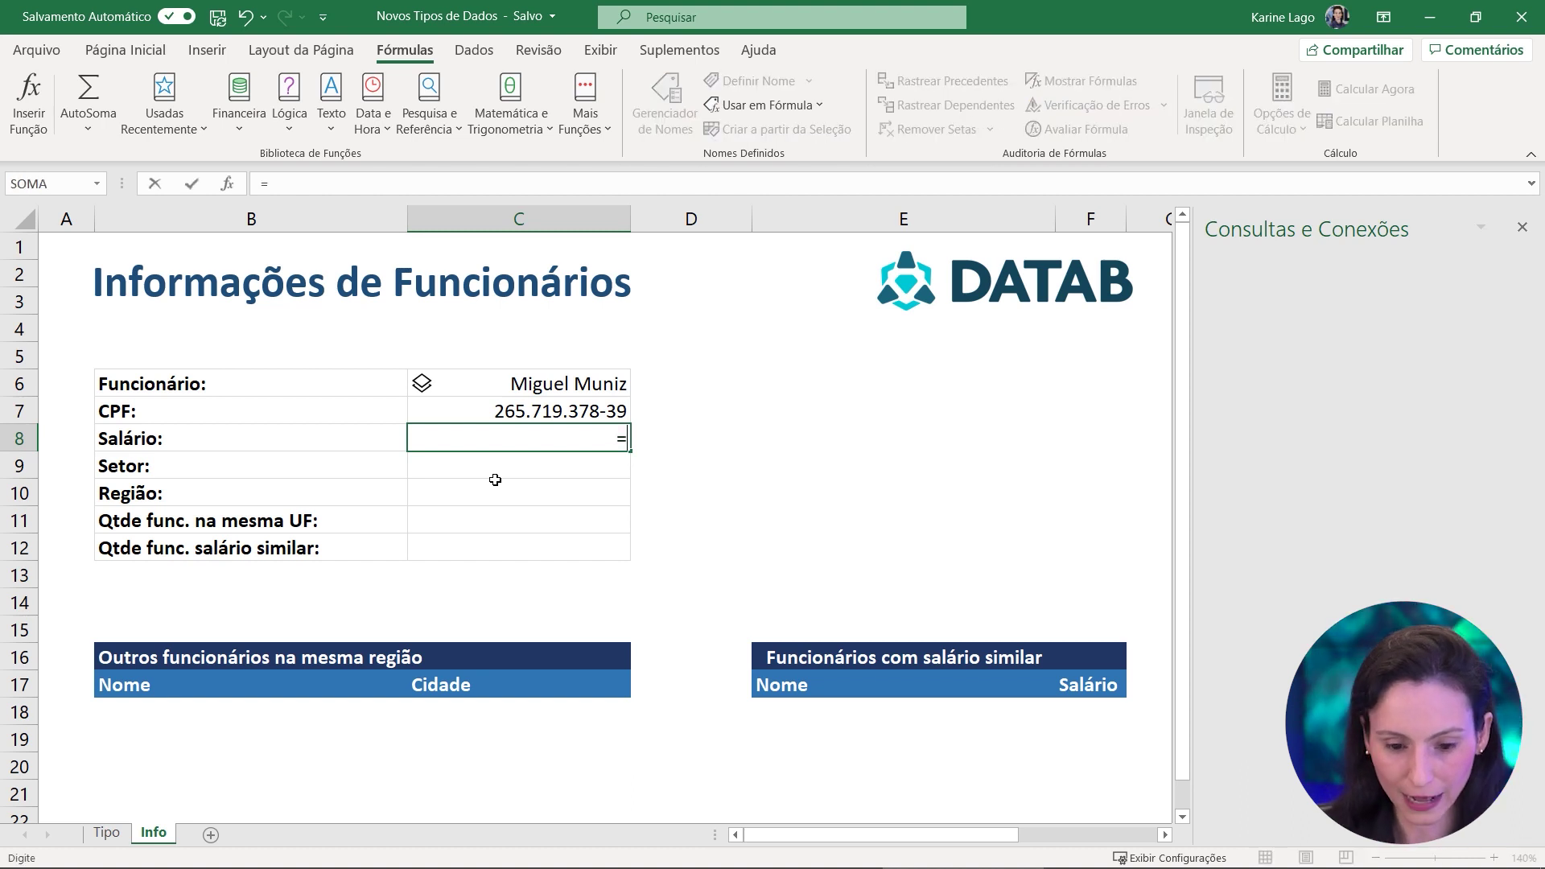
click(570, 383)
text(.Salári)
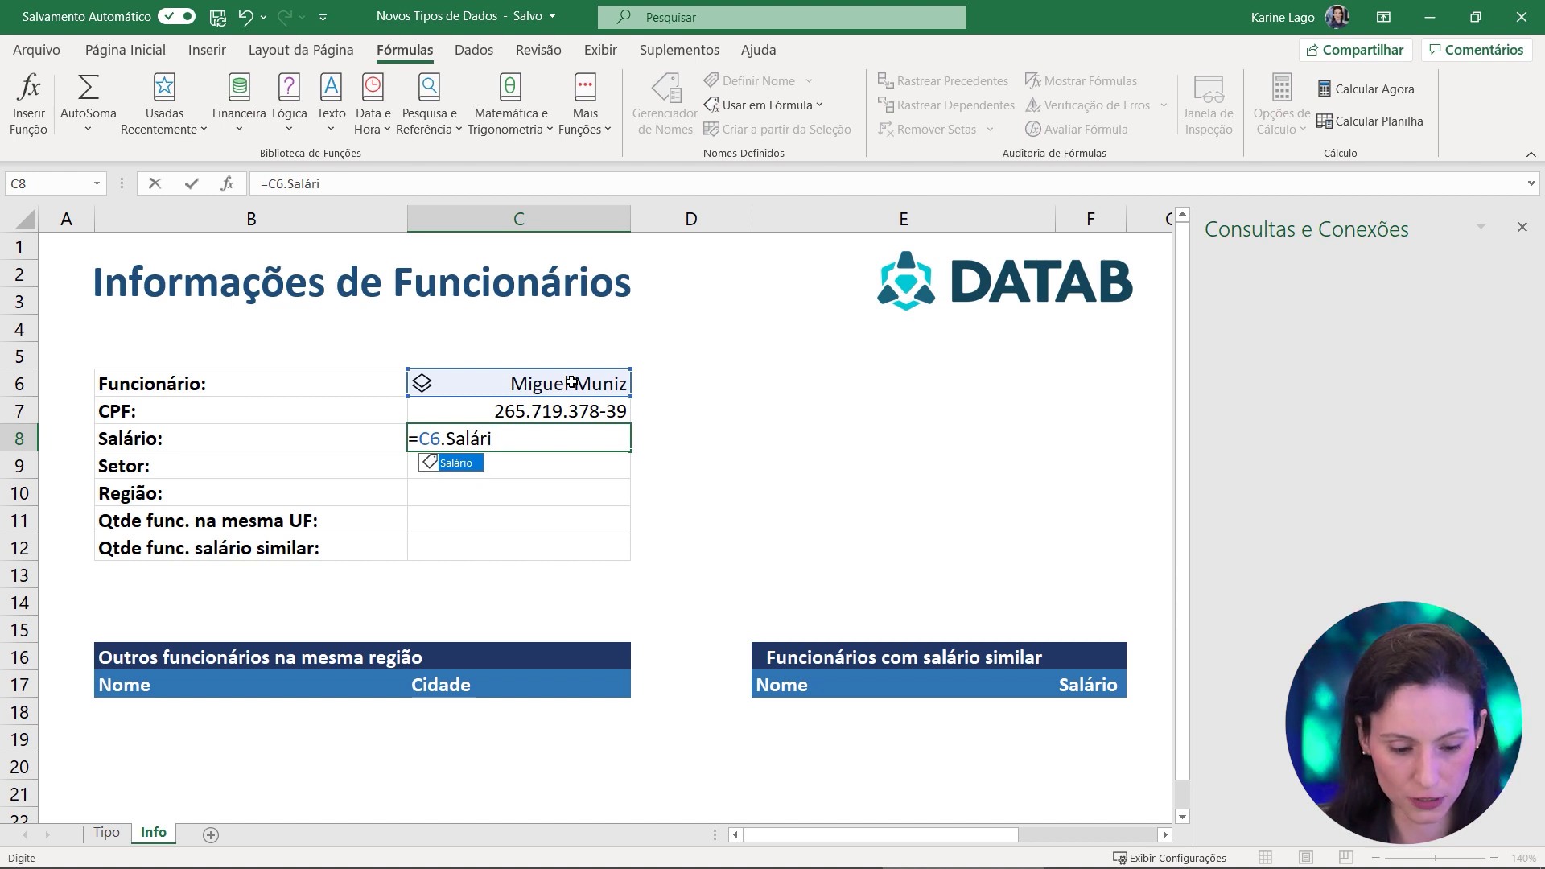
key(Tab)
key(Return)
Enter the formula =C6.Setor in C9 to retrieve the selected employee's department
text(=)
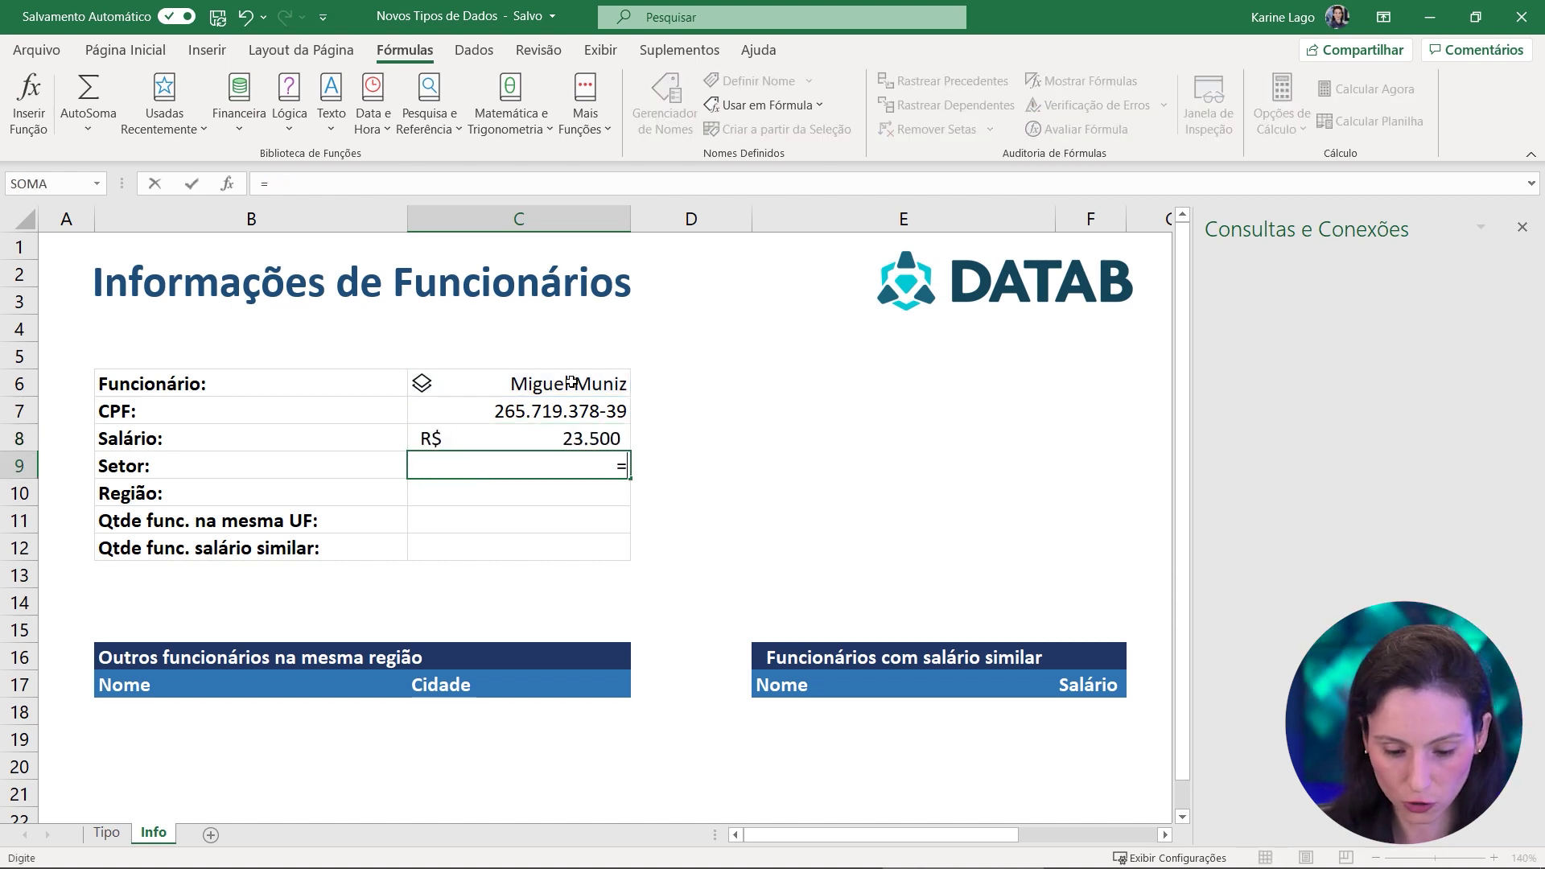
click(572, 381)
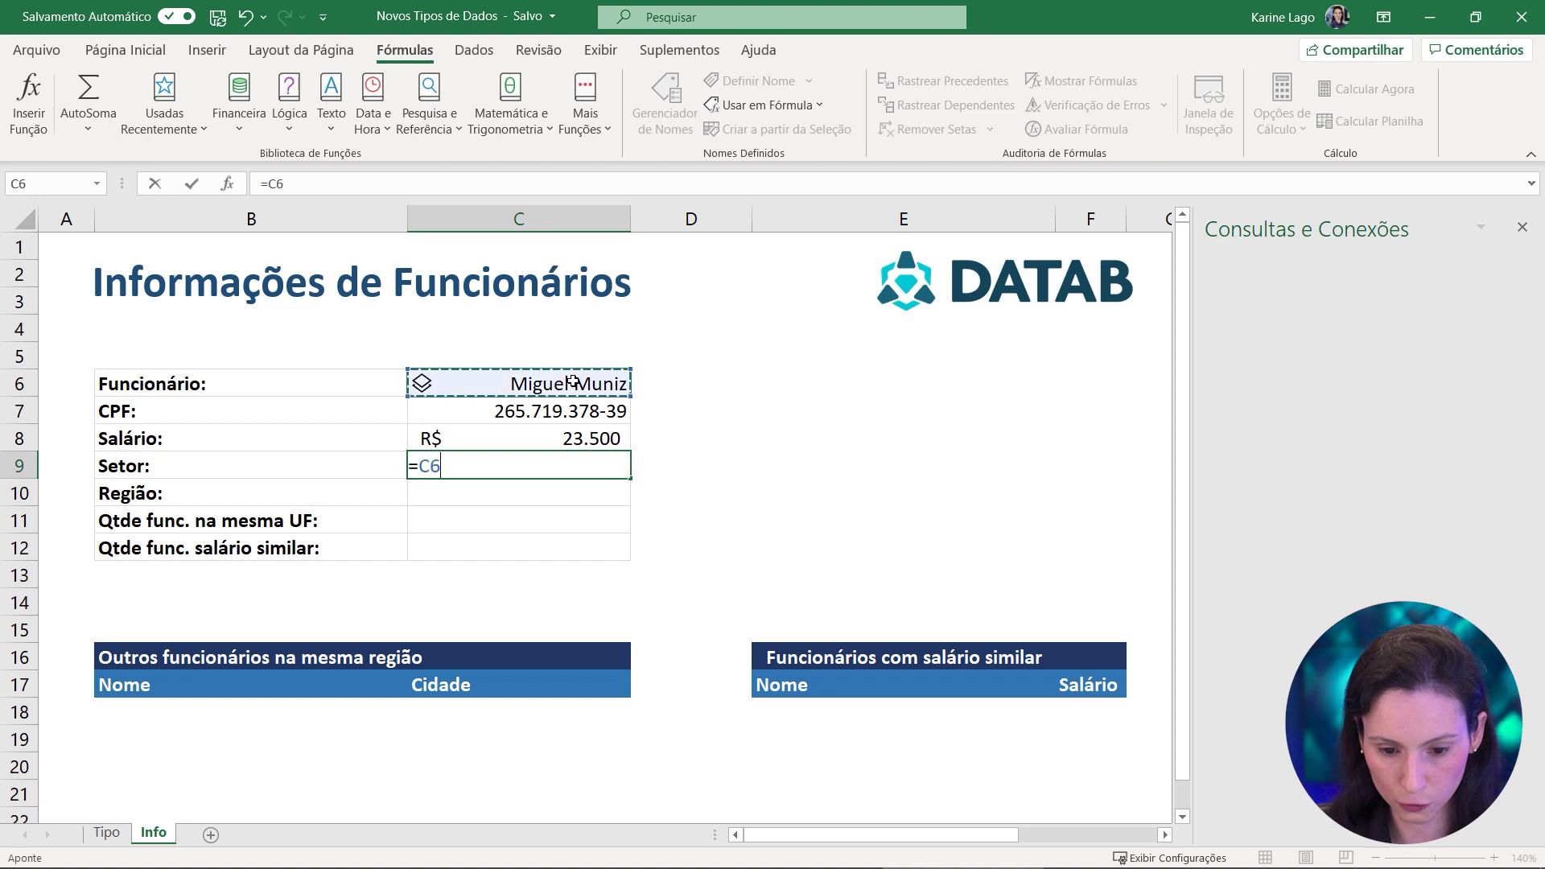
text(.Se)
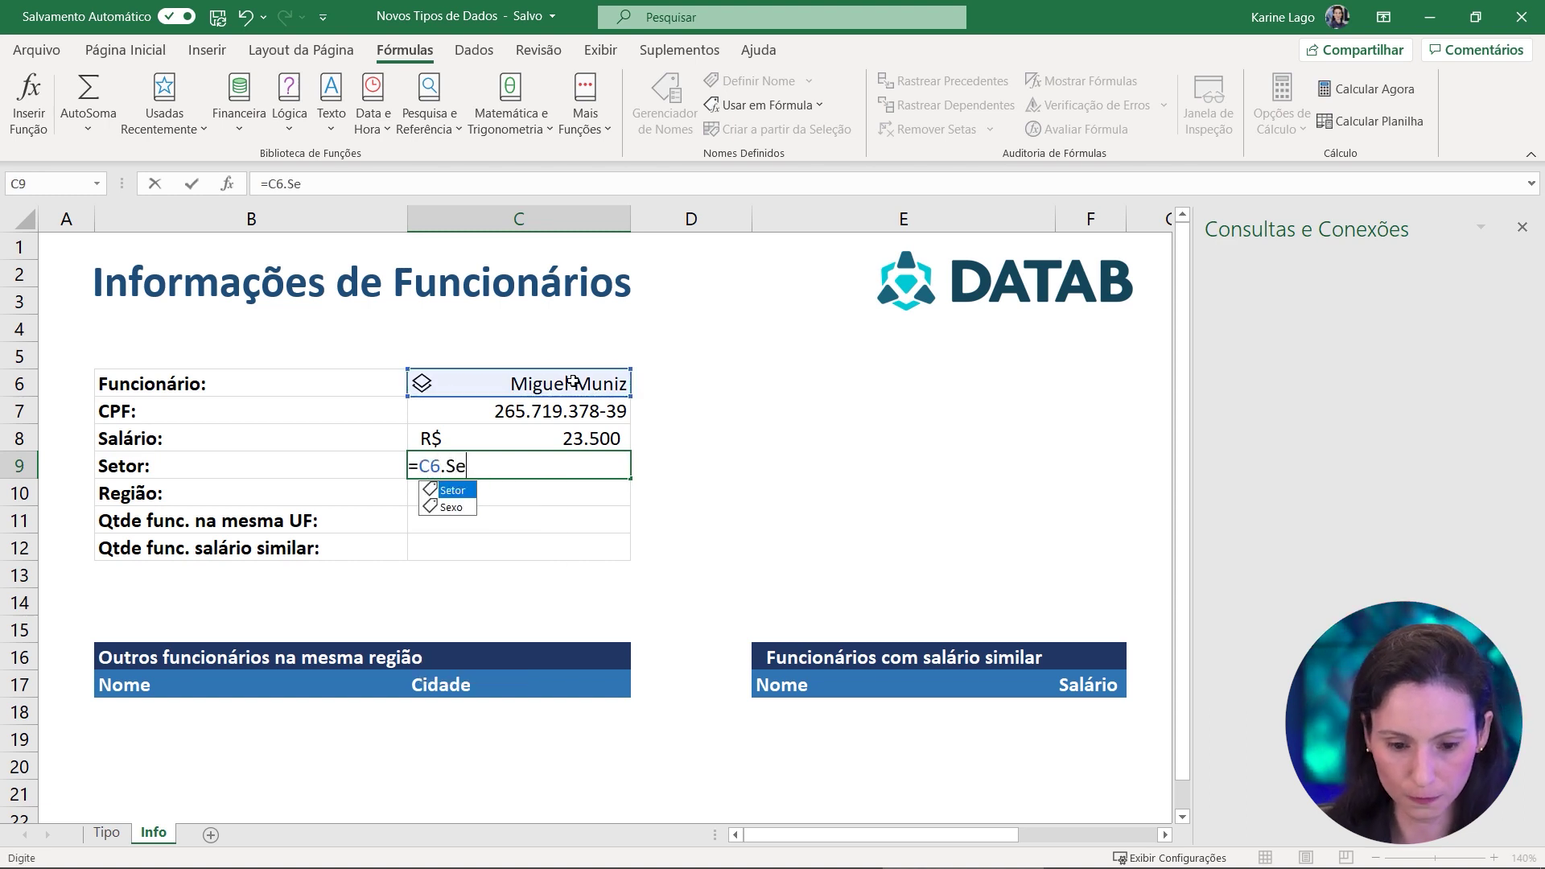
double_click(461, 488)
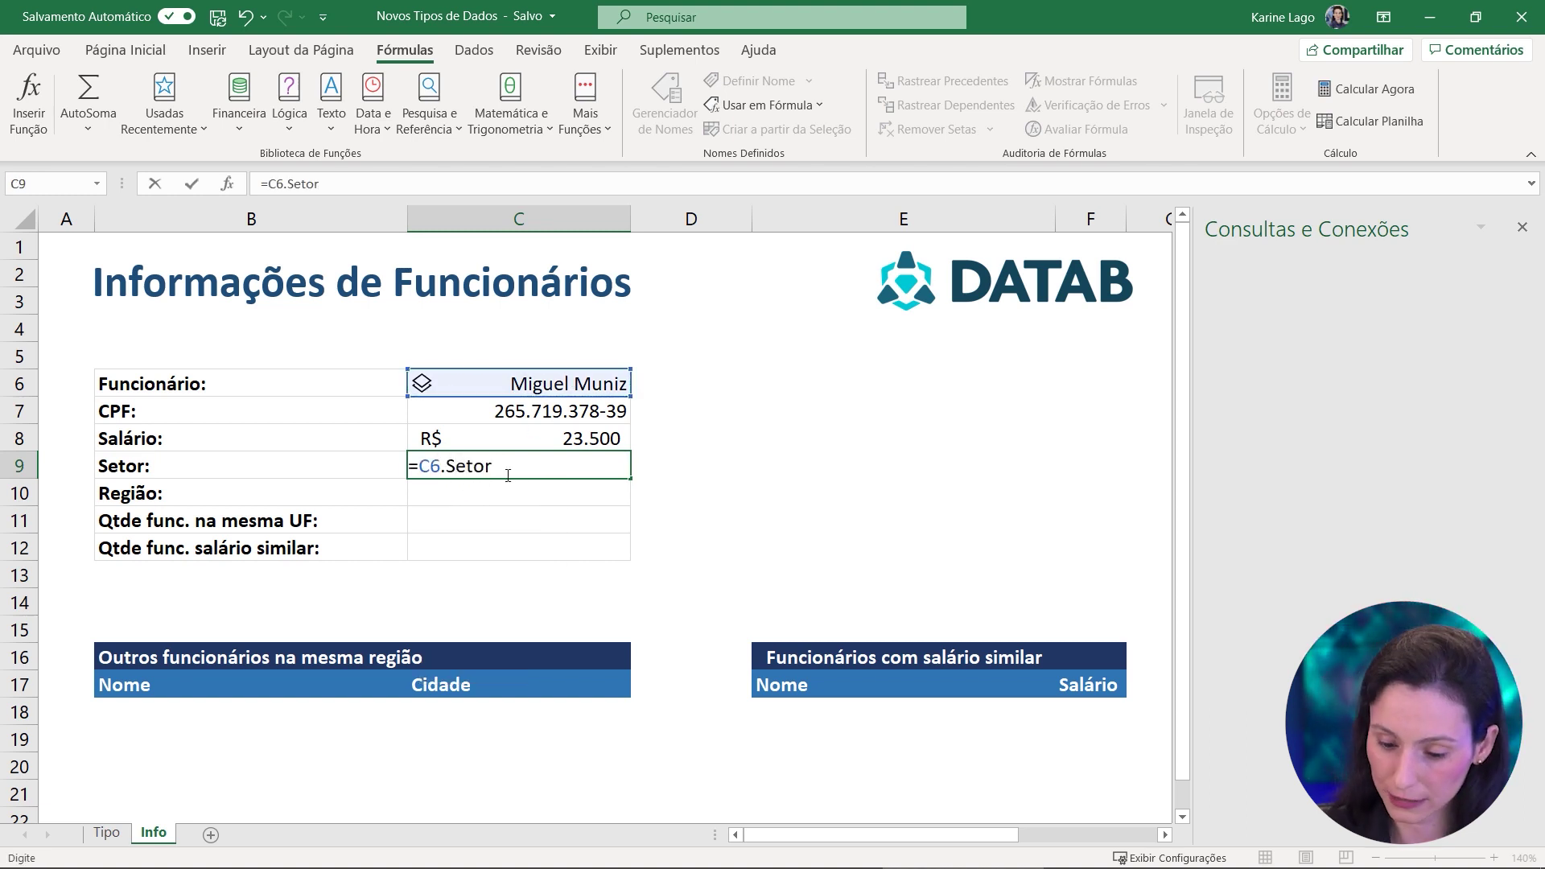
key(Return)
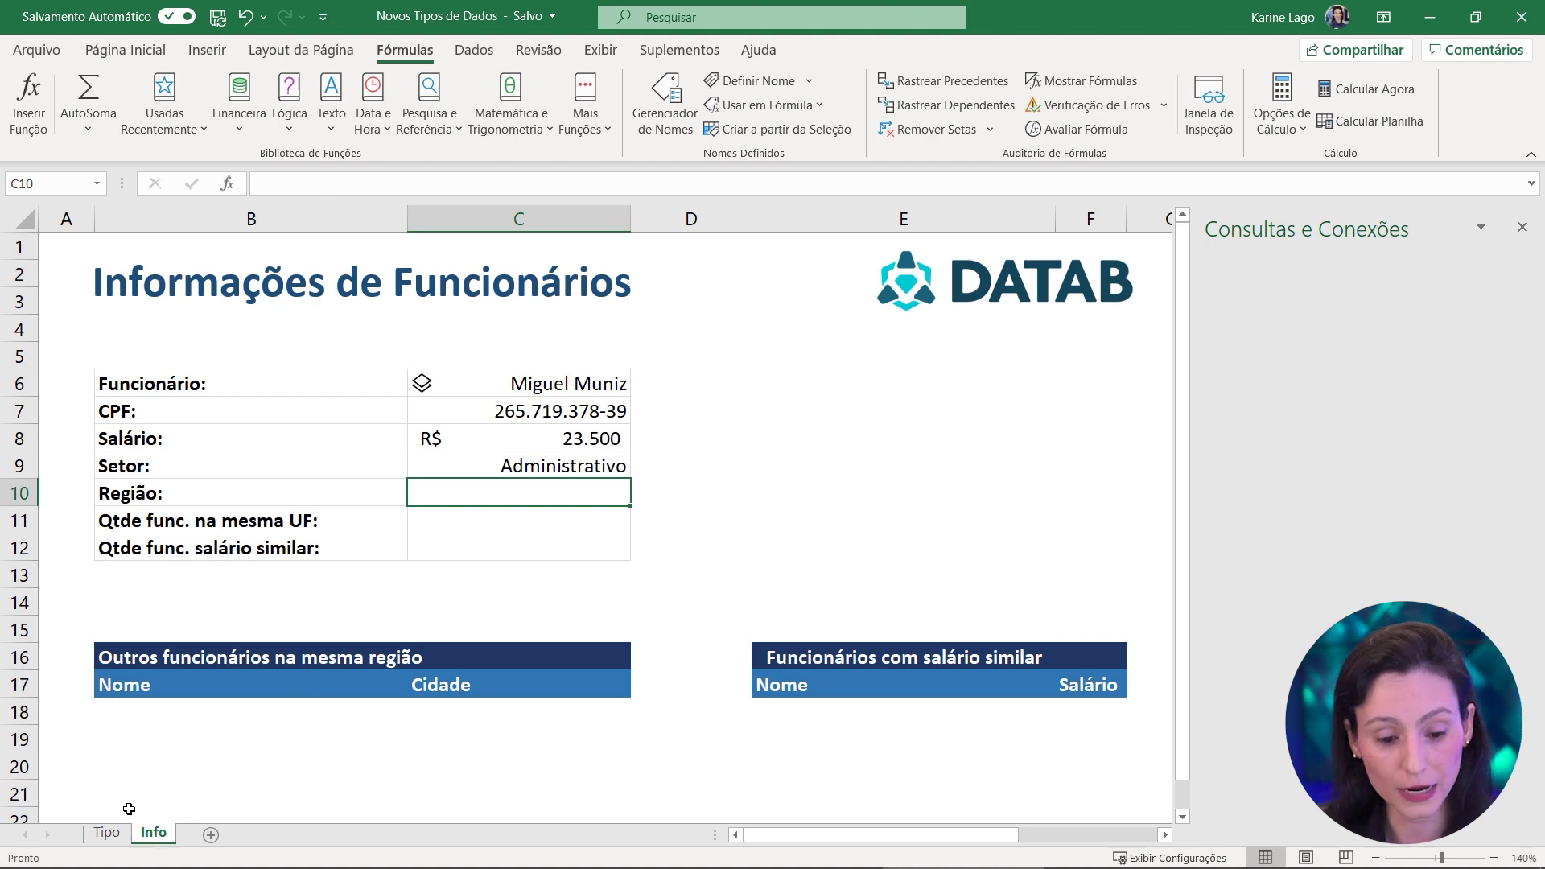
Review the Cargo, Setor and UF columns of the employee table on the Tipo sheet
click(106, 832)
drag(440, 213, 813, 218)
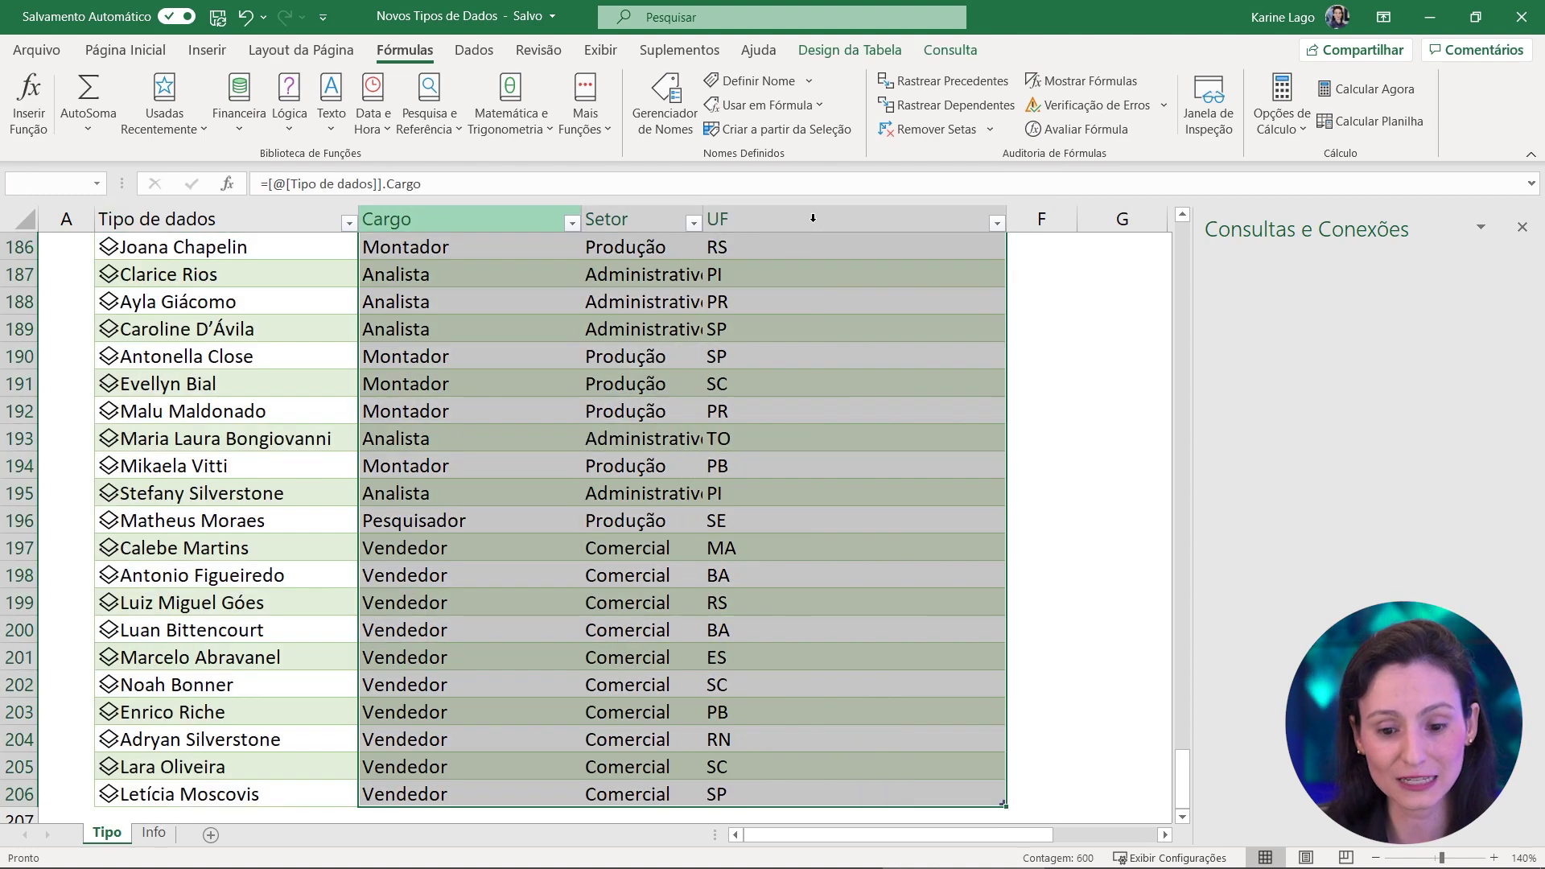
scroll(804, 396, up, 13)
drag(1181, 676, 1182, 249)
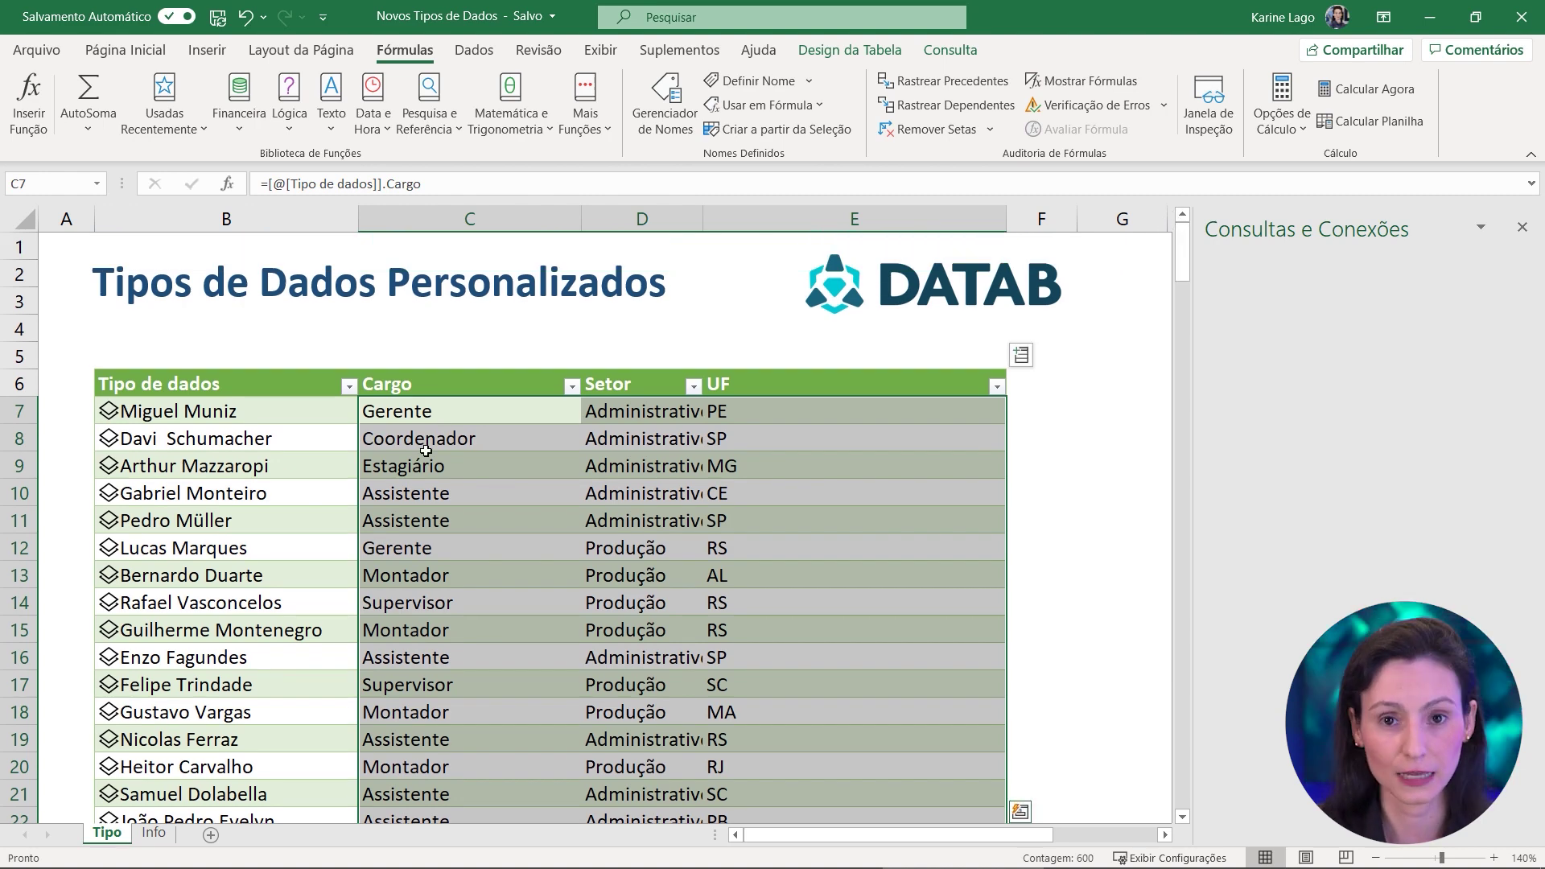
Enter the formula =C6.Região in C10 on the Info sheet to retrieve the selected employee's region
click(156, 834)
text(=)
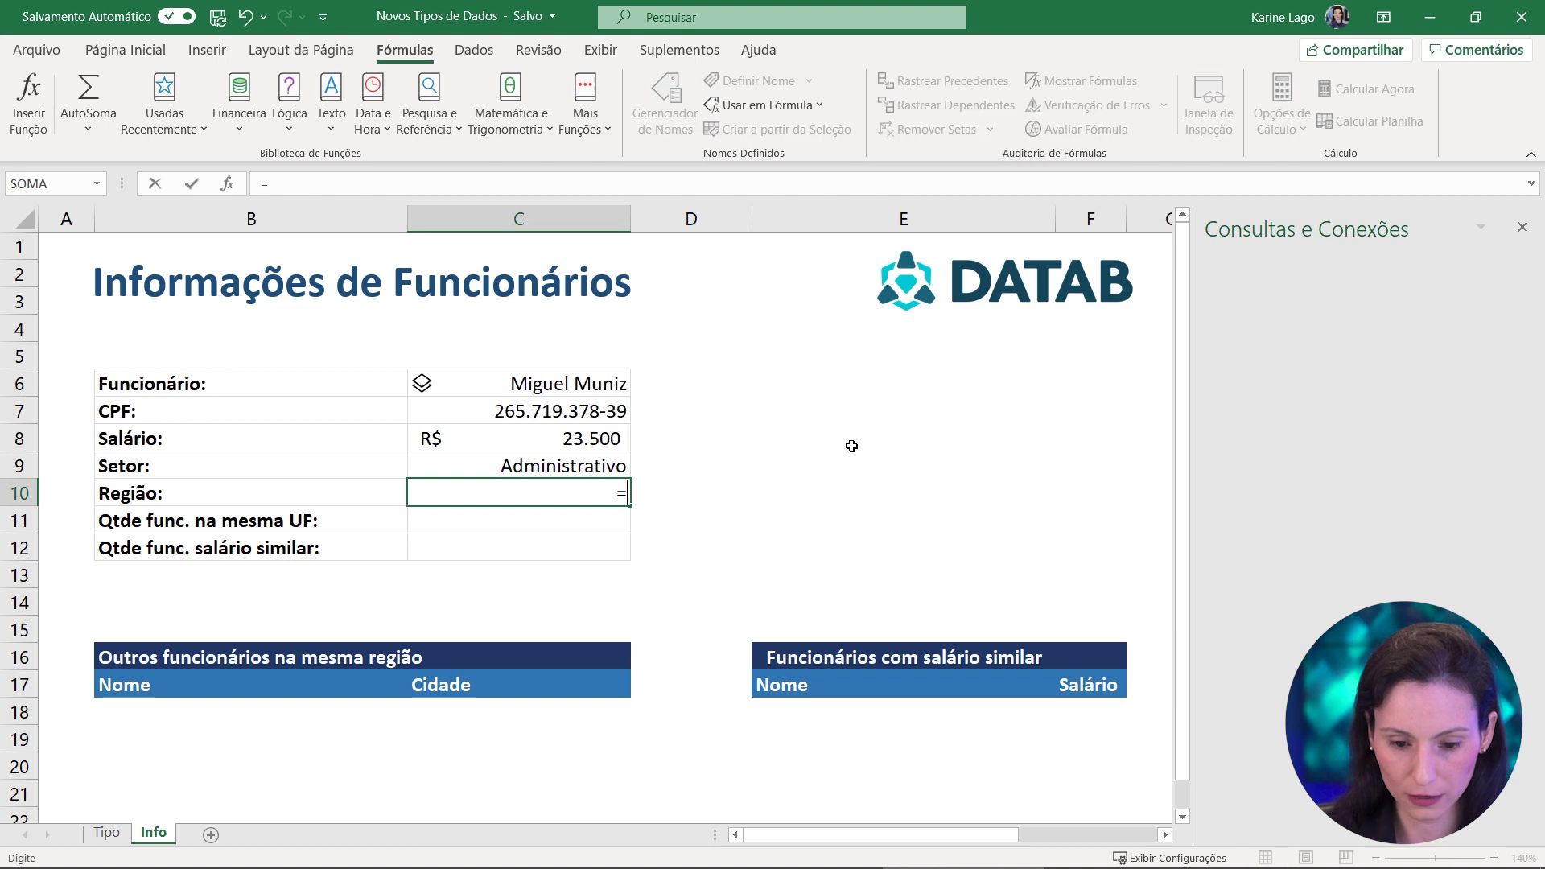
click(615, 384)
text(.)
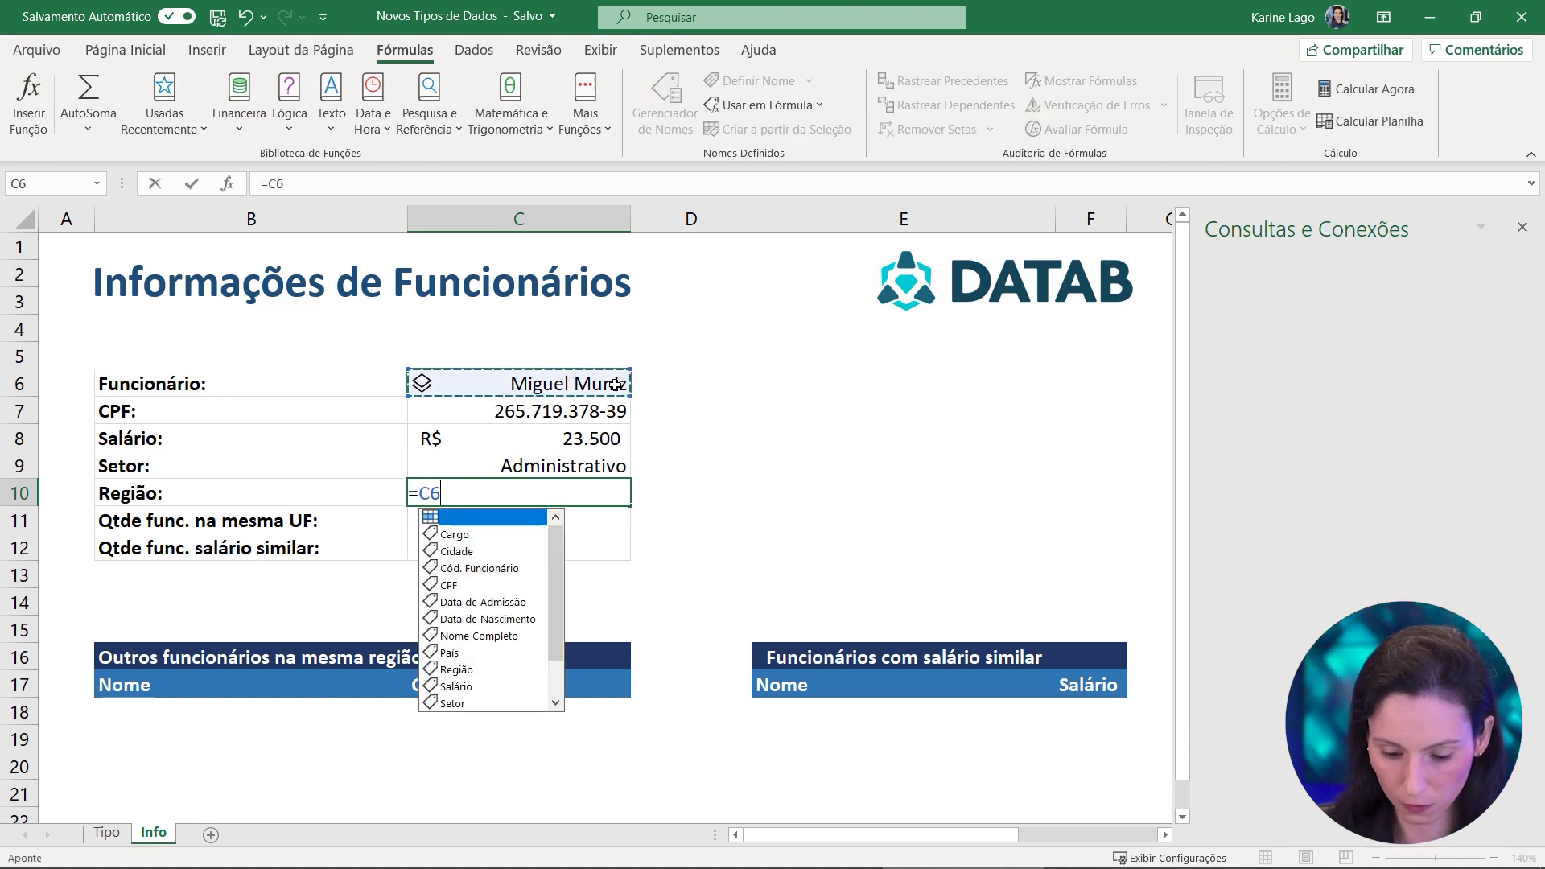
text(Re)
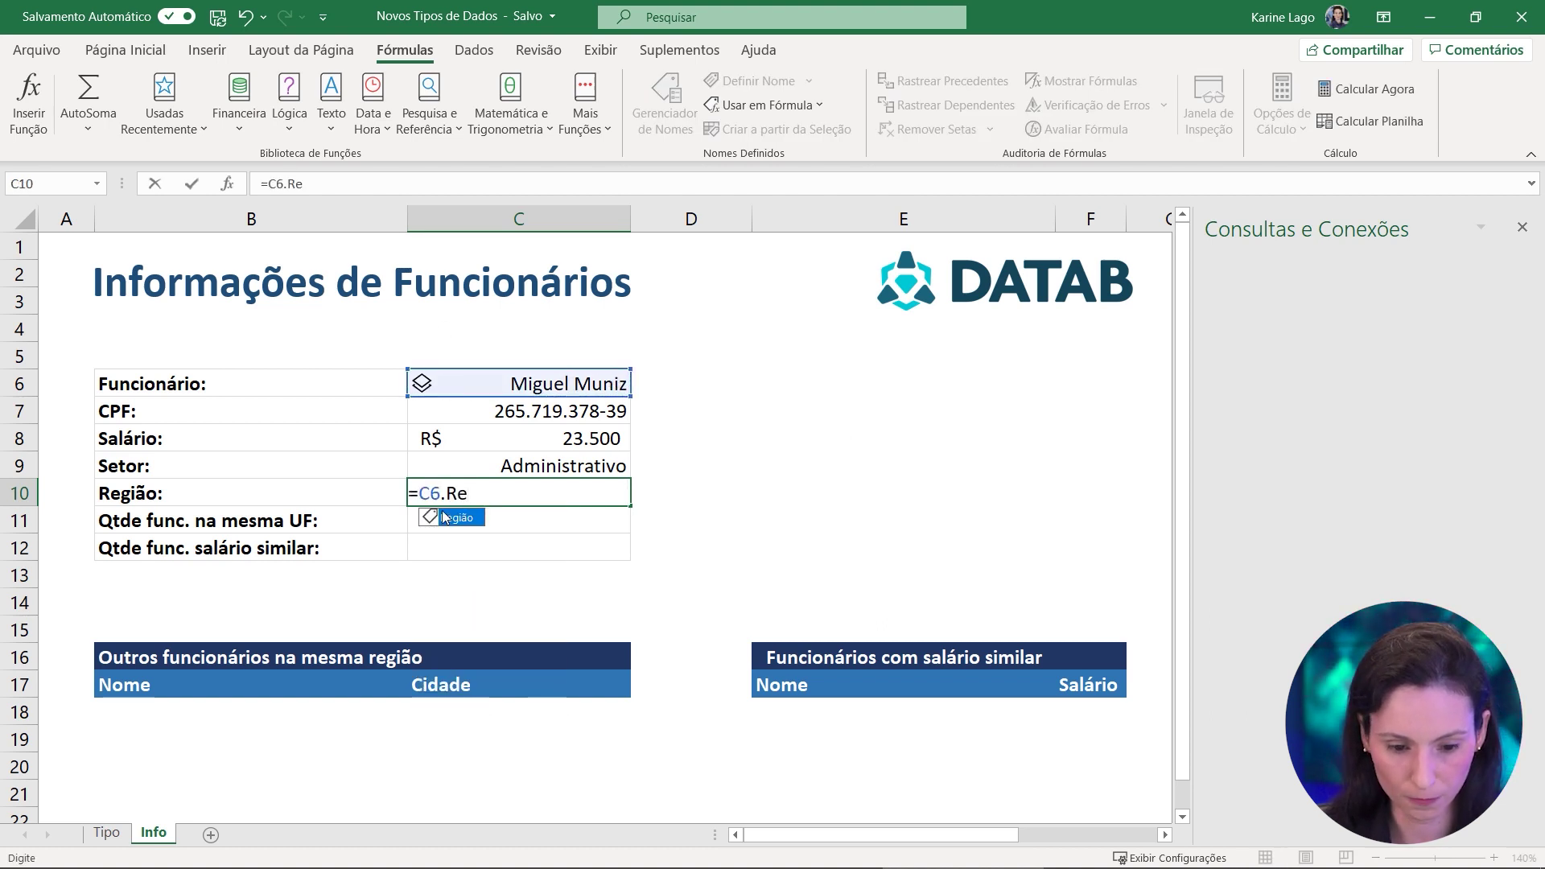
double_click(448, 520)
key(Return)
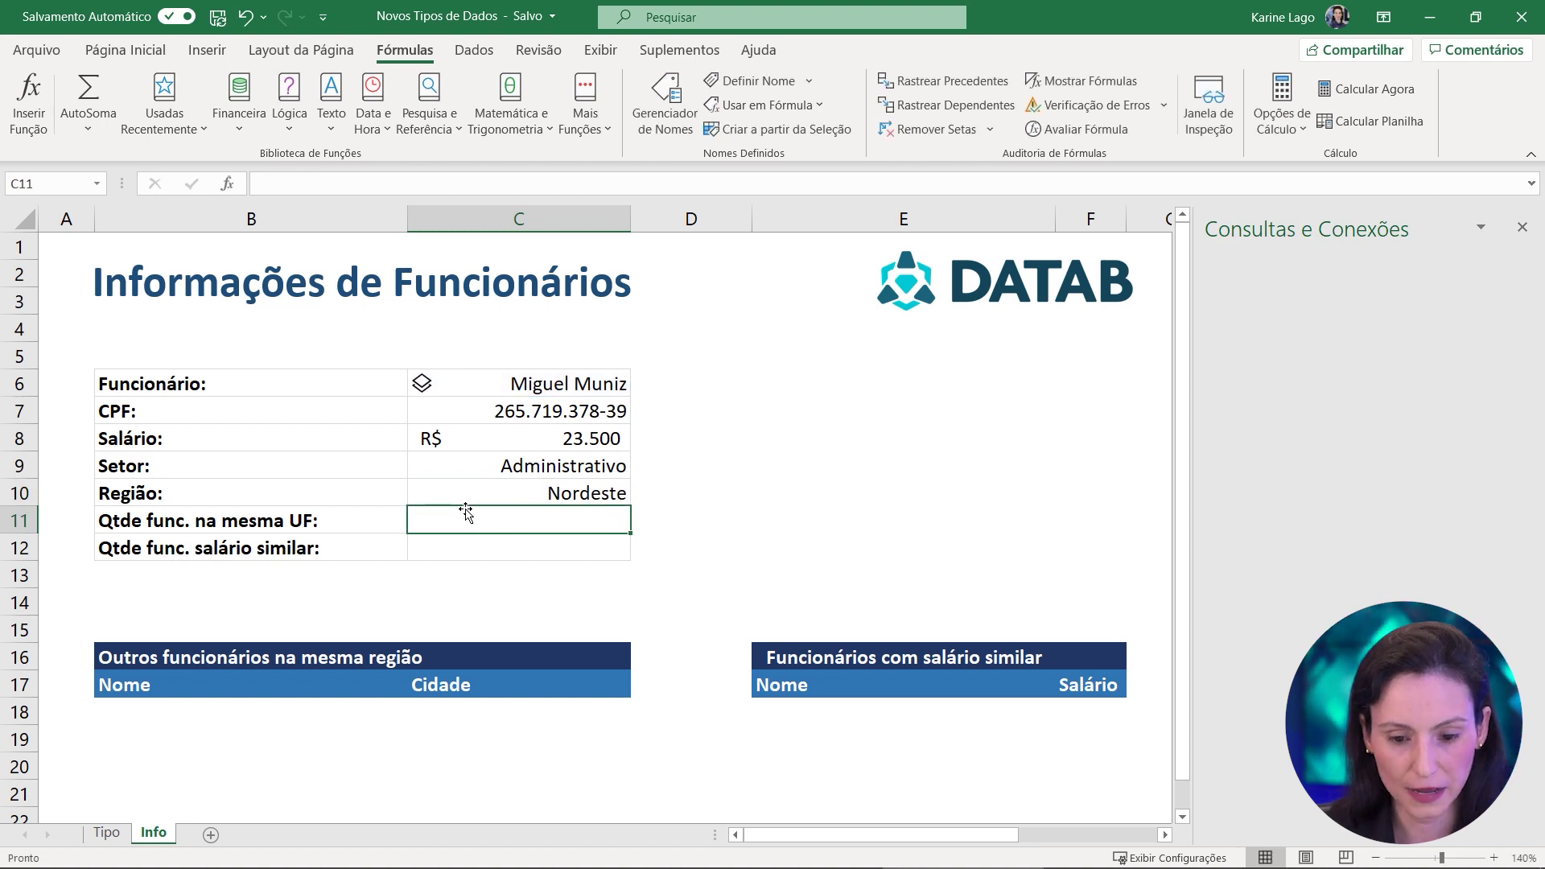
Test the lookup formulas by choosing three different employees in turn from the Funcionário list in C6
click(602, 387)
click(639, 387)
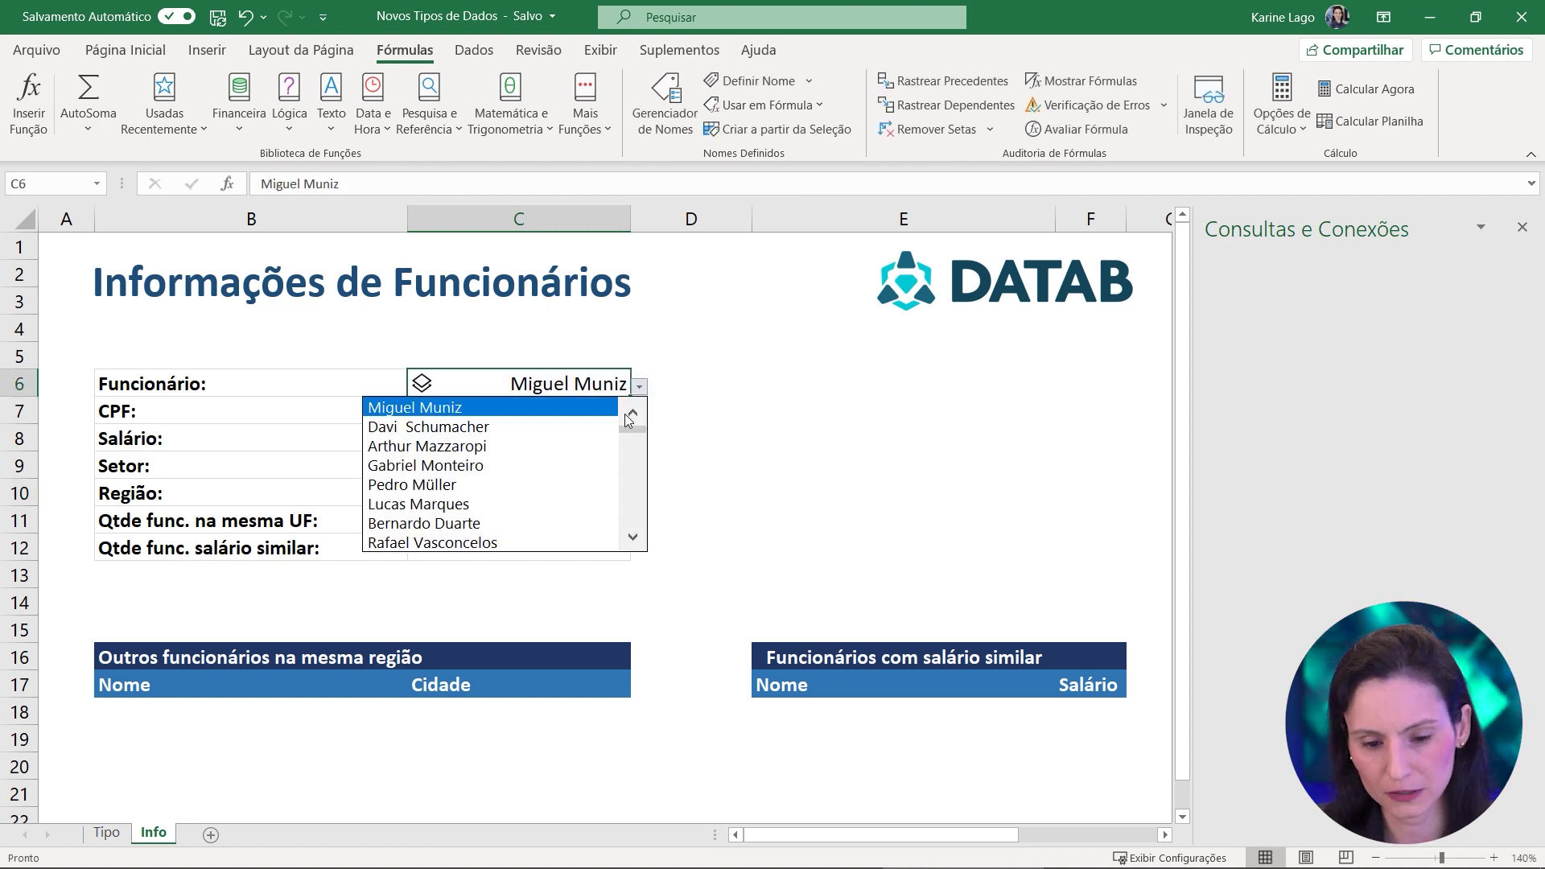
click(561, 474)
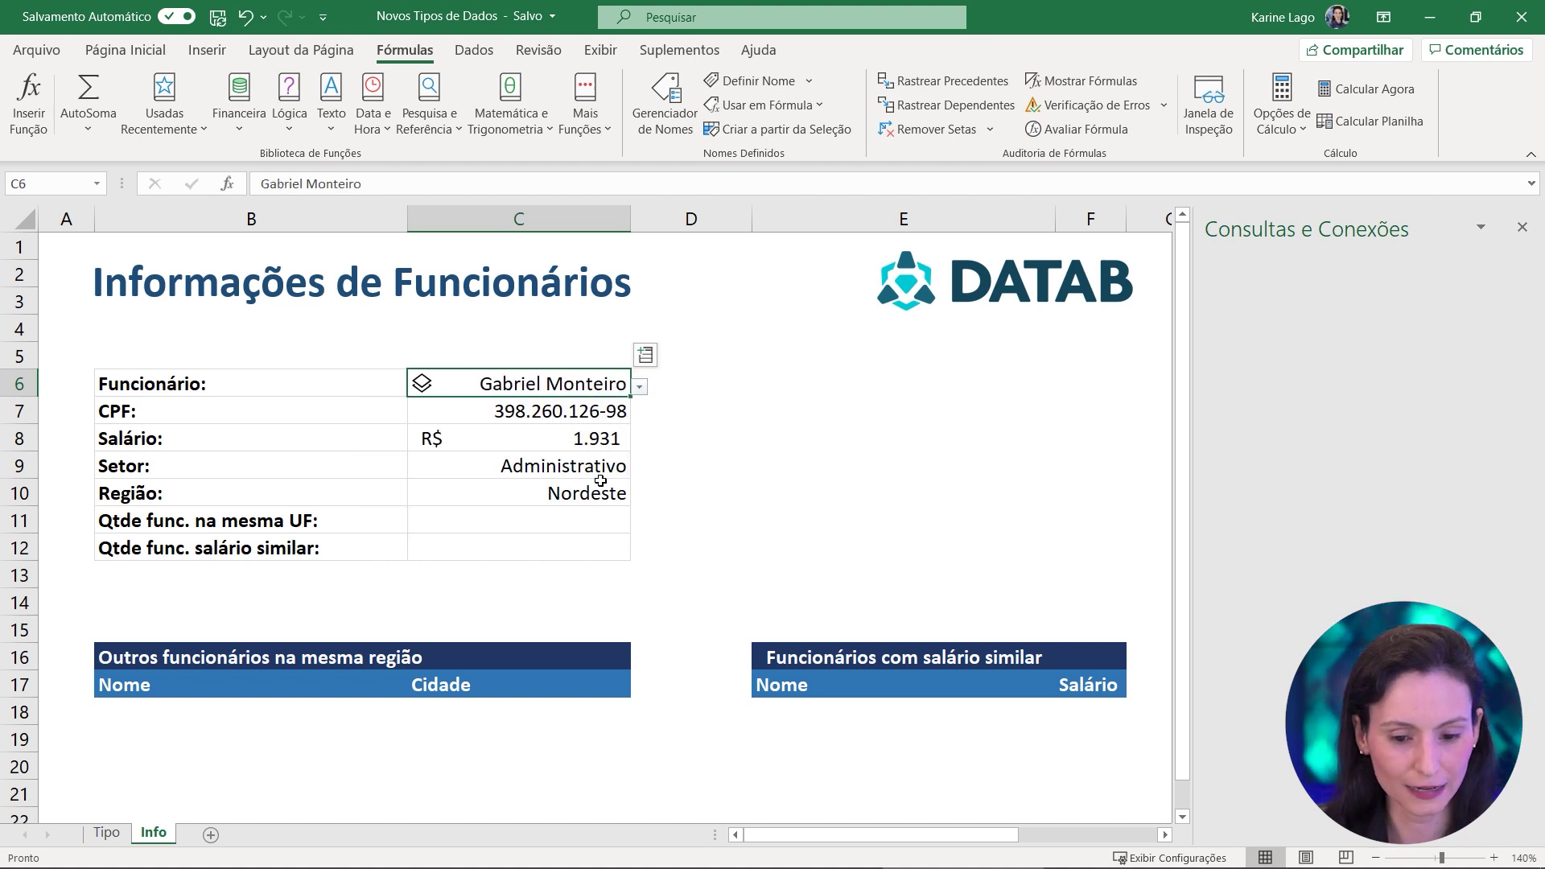
click(639, 387)
drag(635, 435, 632, 467)
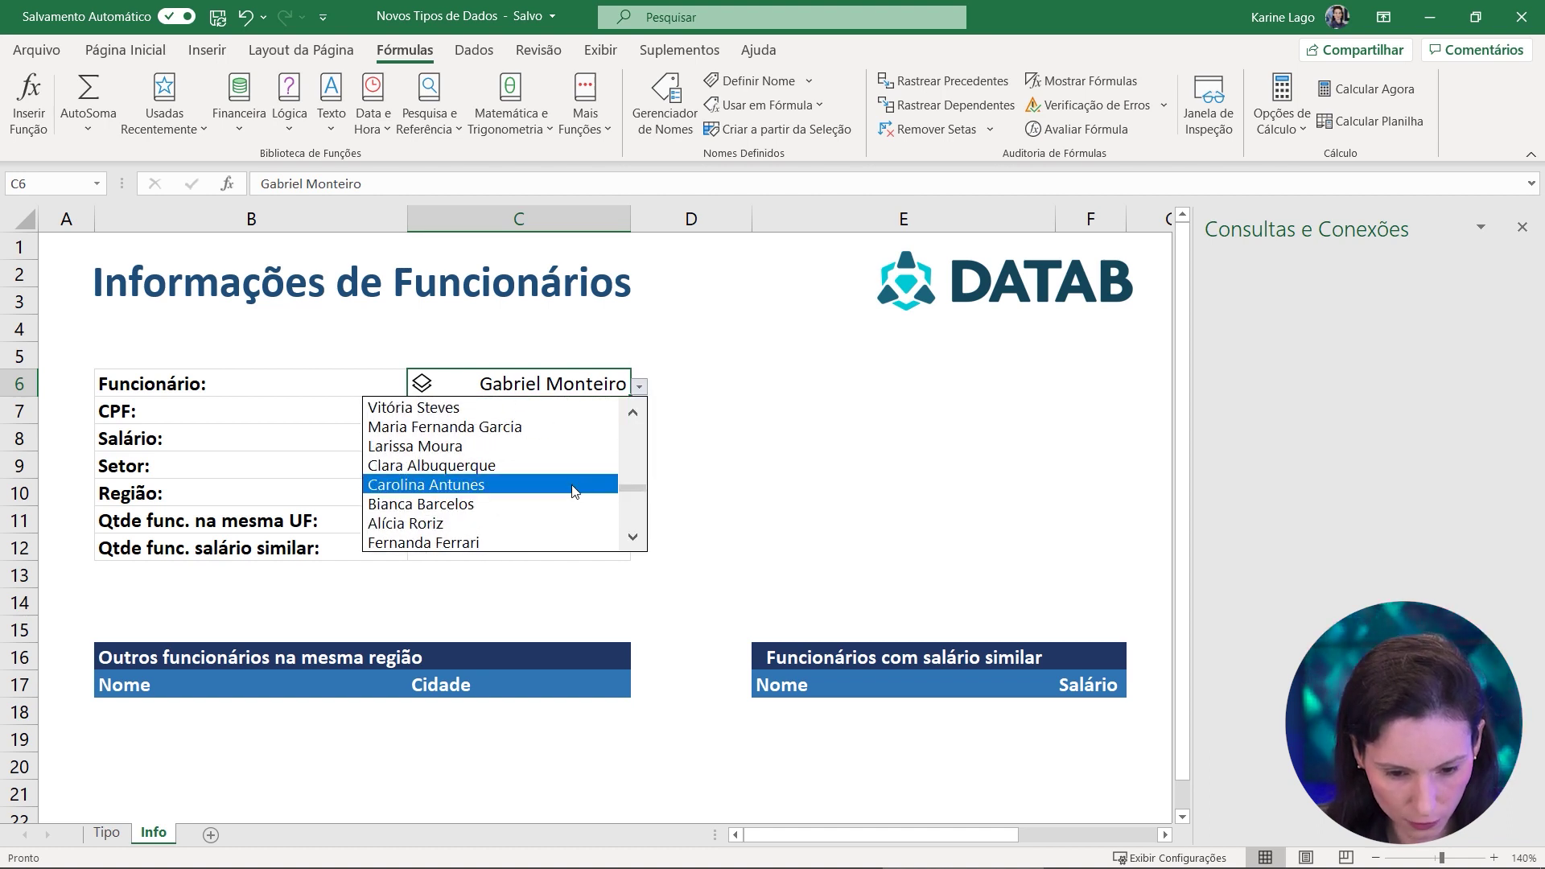
click(568, 486)
click(592, 471)
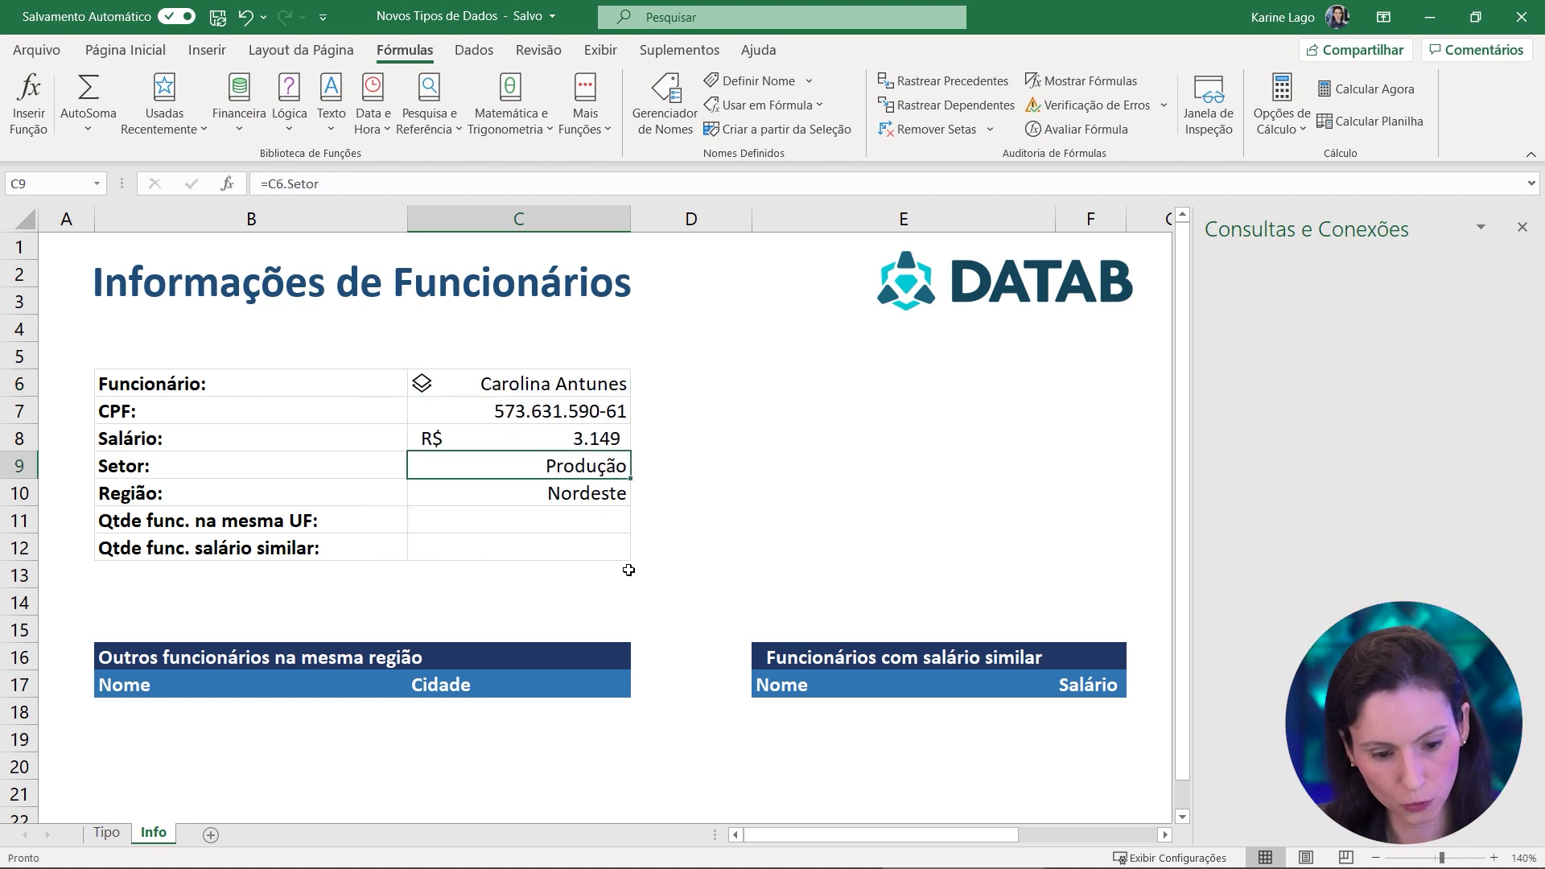
click(612, 490)
click(610, 393)
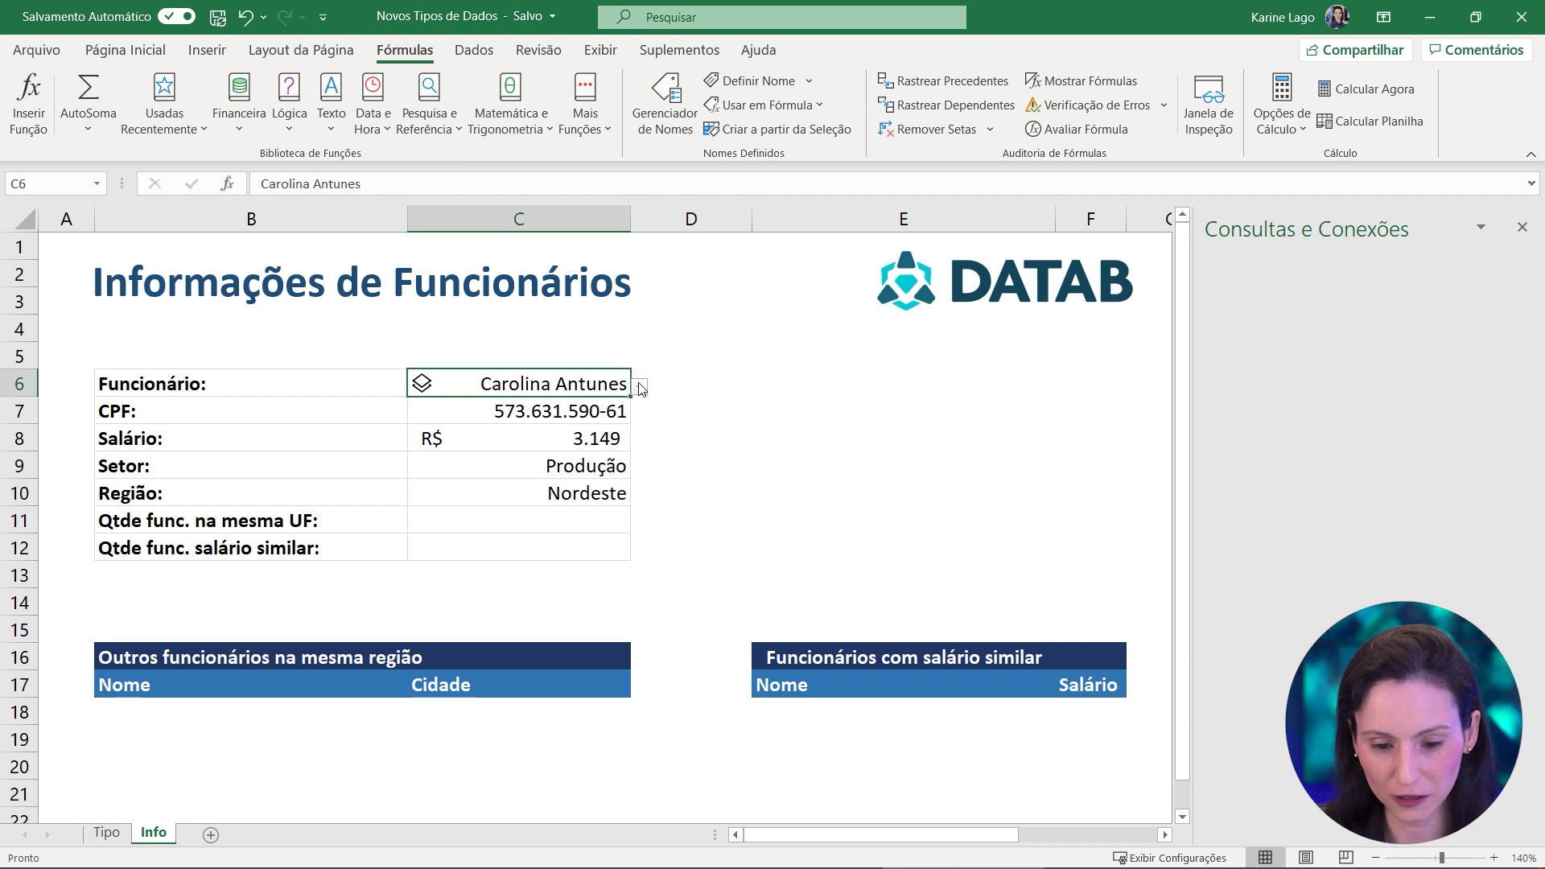
click(639, 387)
click(552, 542)
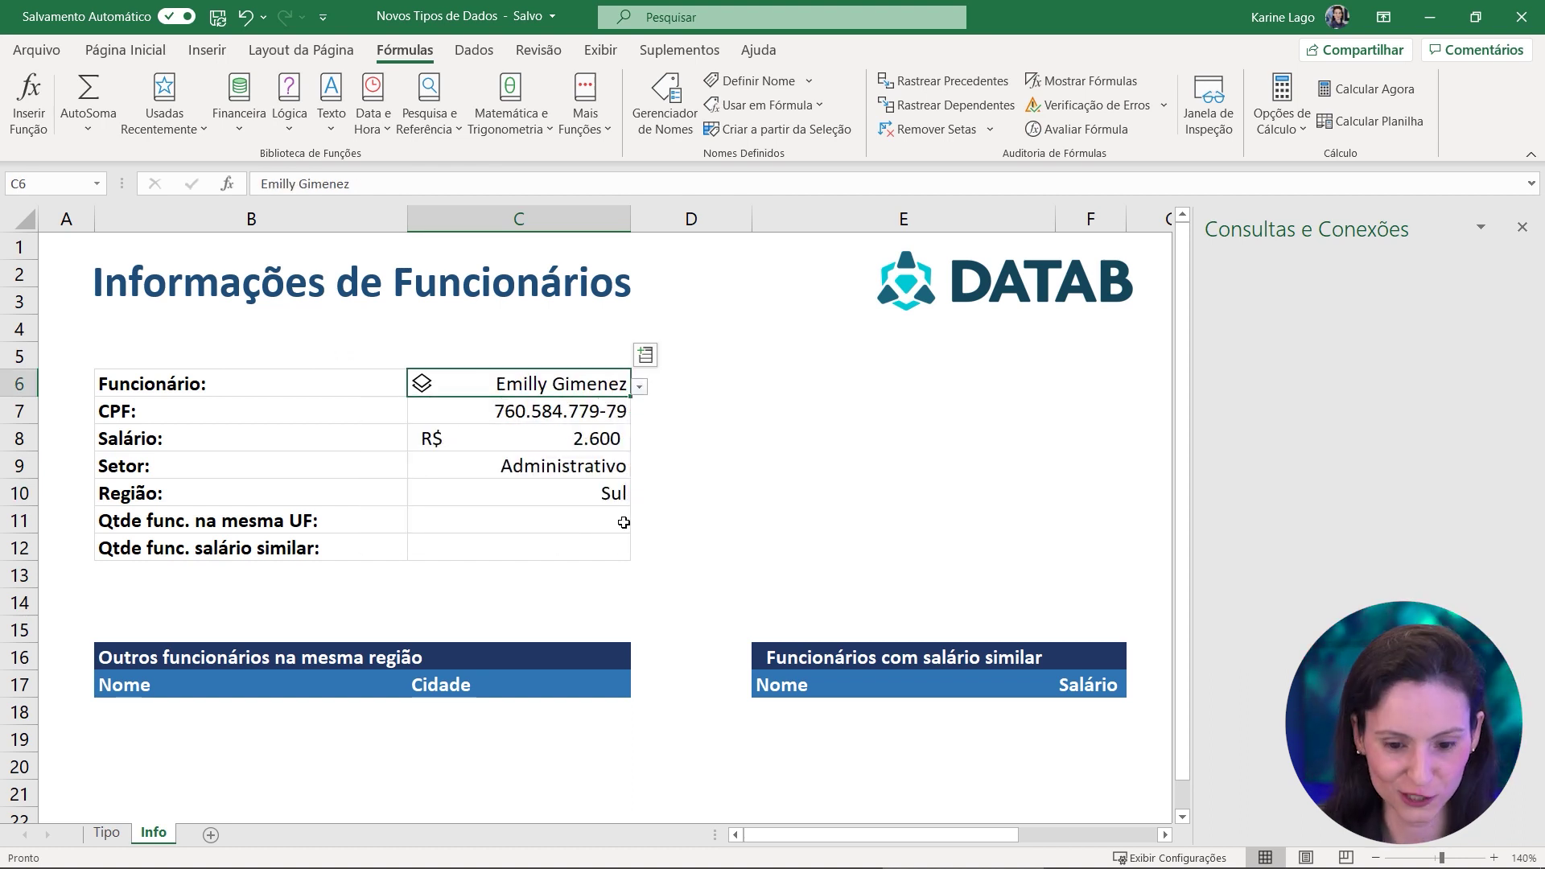
Inspect the Região formula in C10 and its reference to the employee cell
click(605, 493)
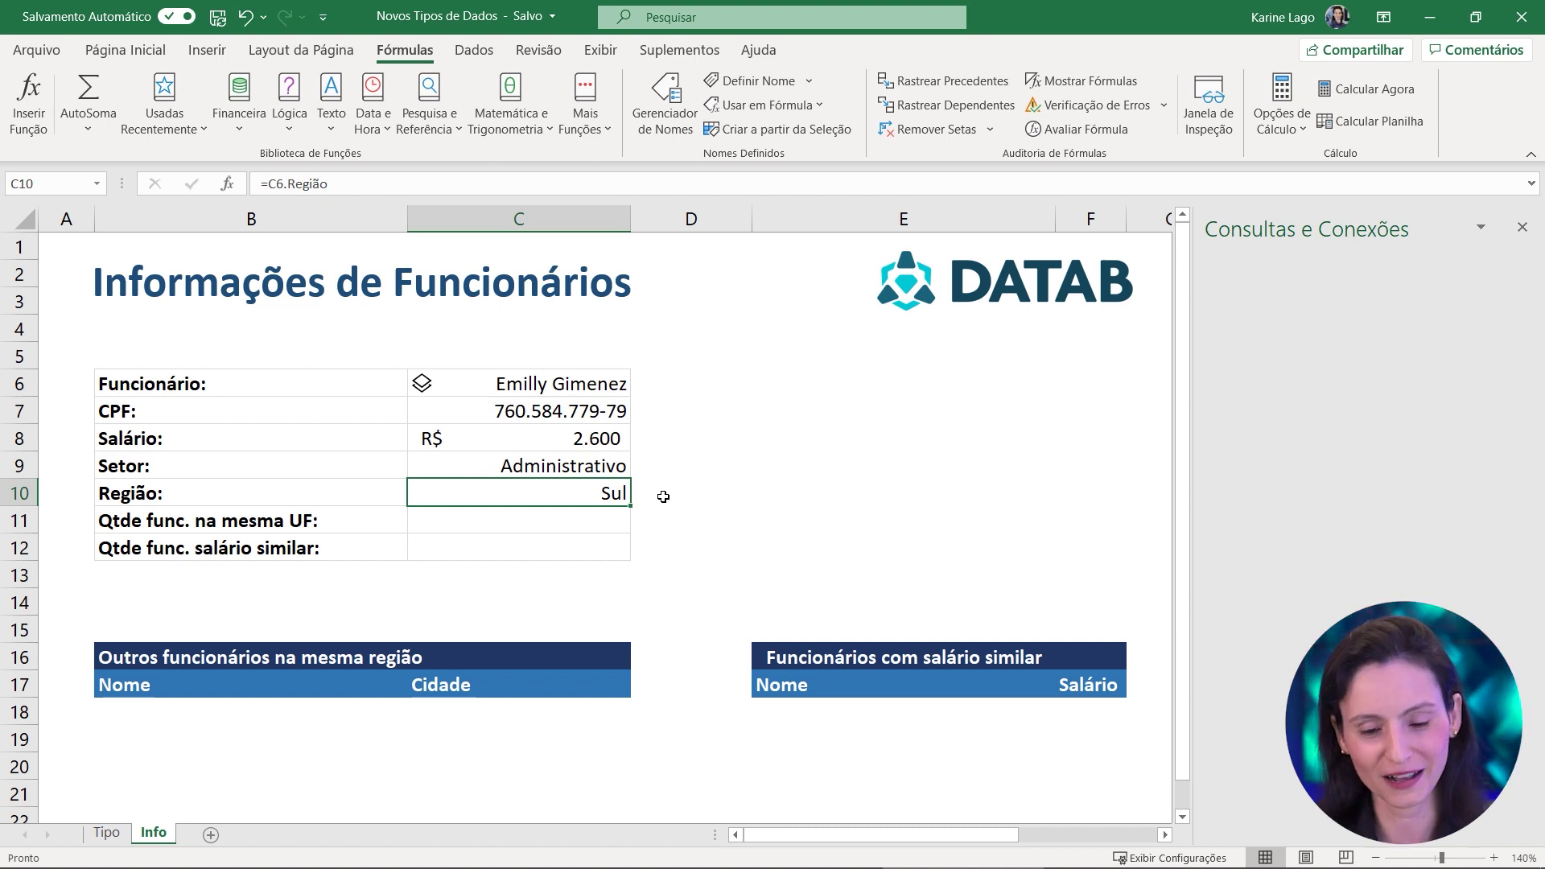
double_click(587, 492)
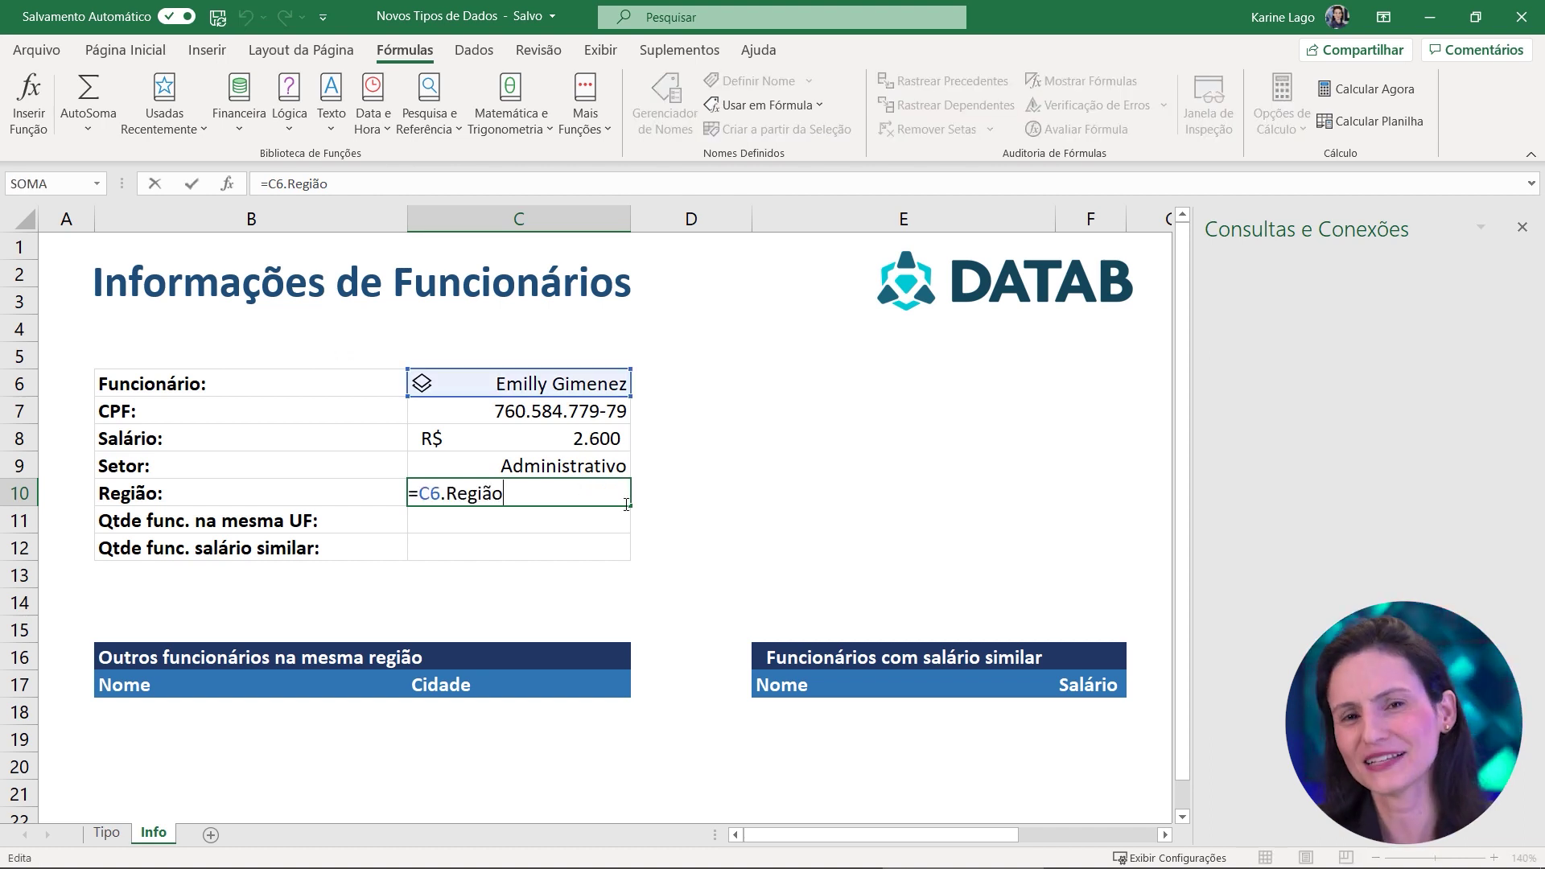
key(ctrl+Return)
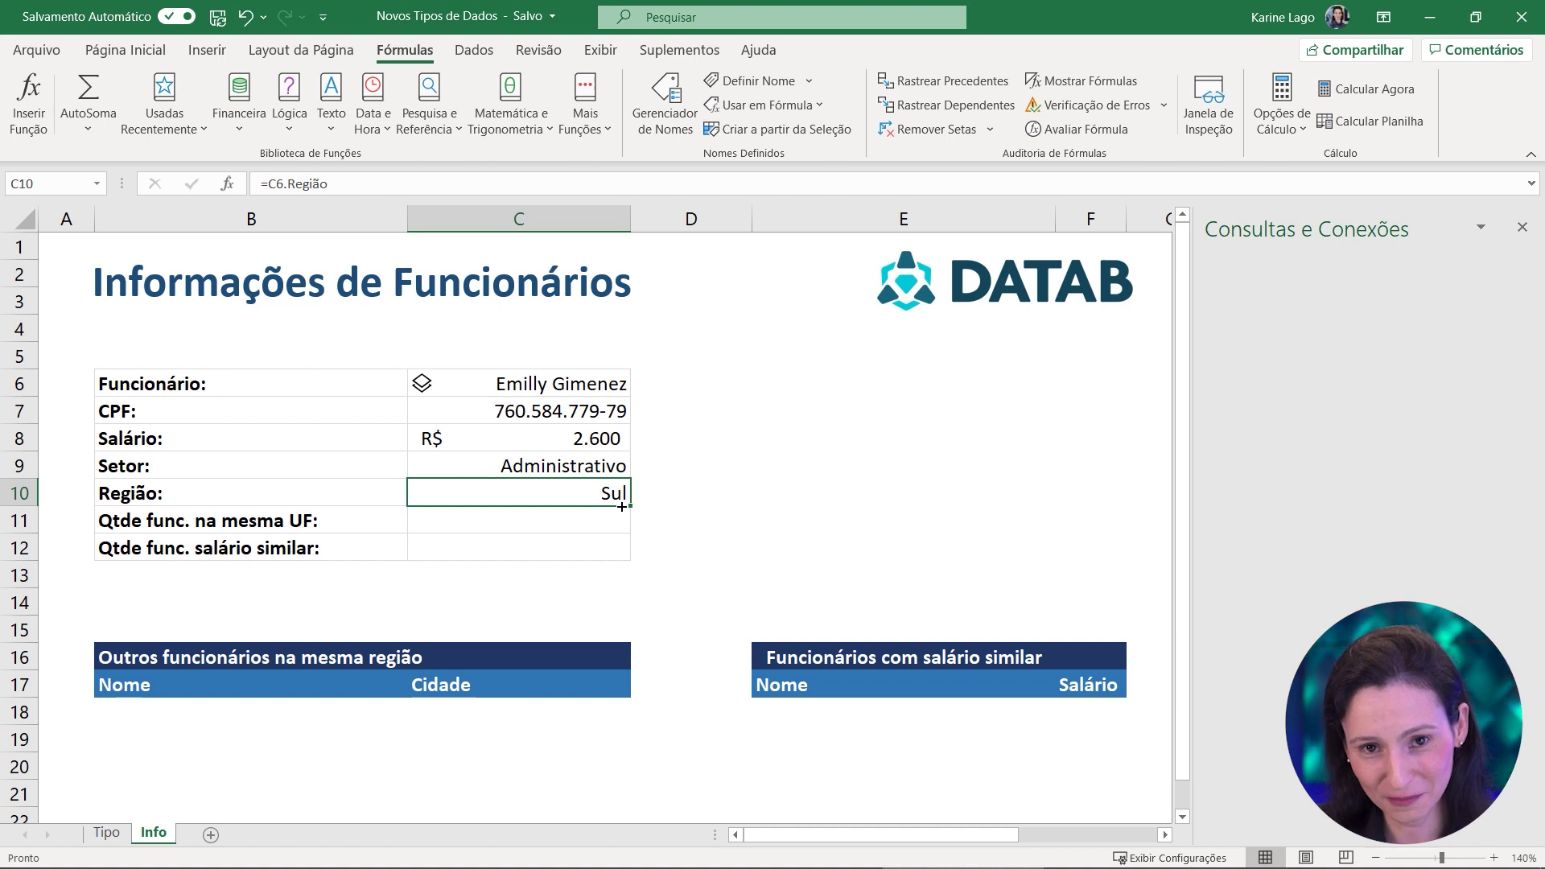
click(679, 631)
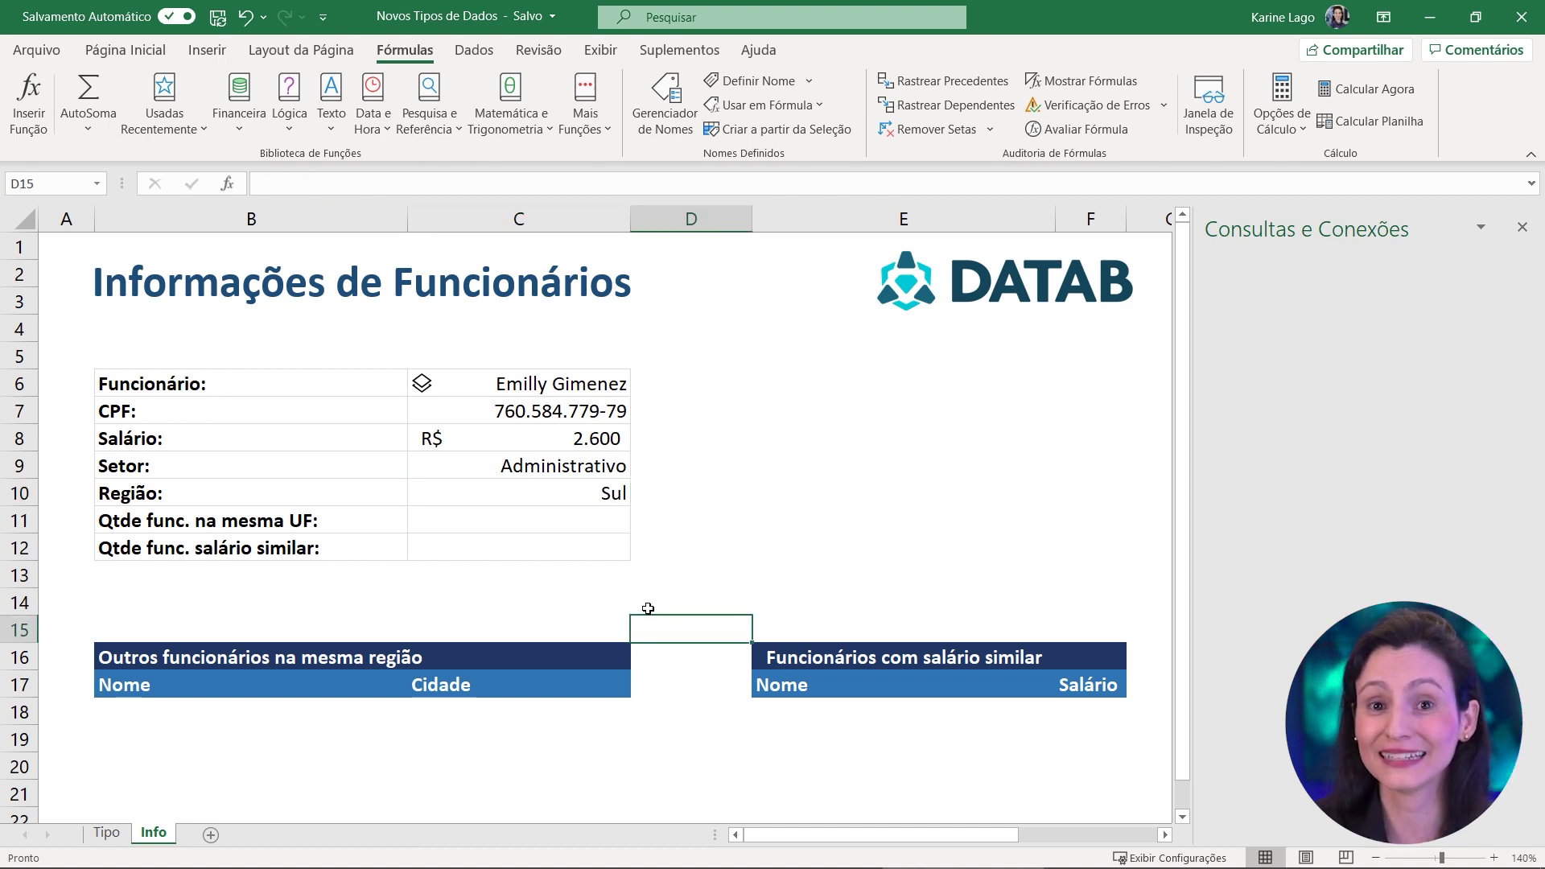
Examine the two Qtde func. rows and the empty area under Outros funcionários na mesma região
click(262, 519)
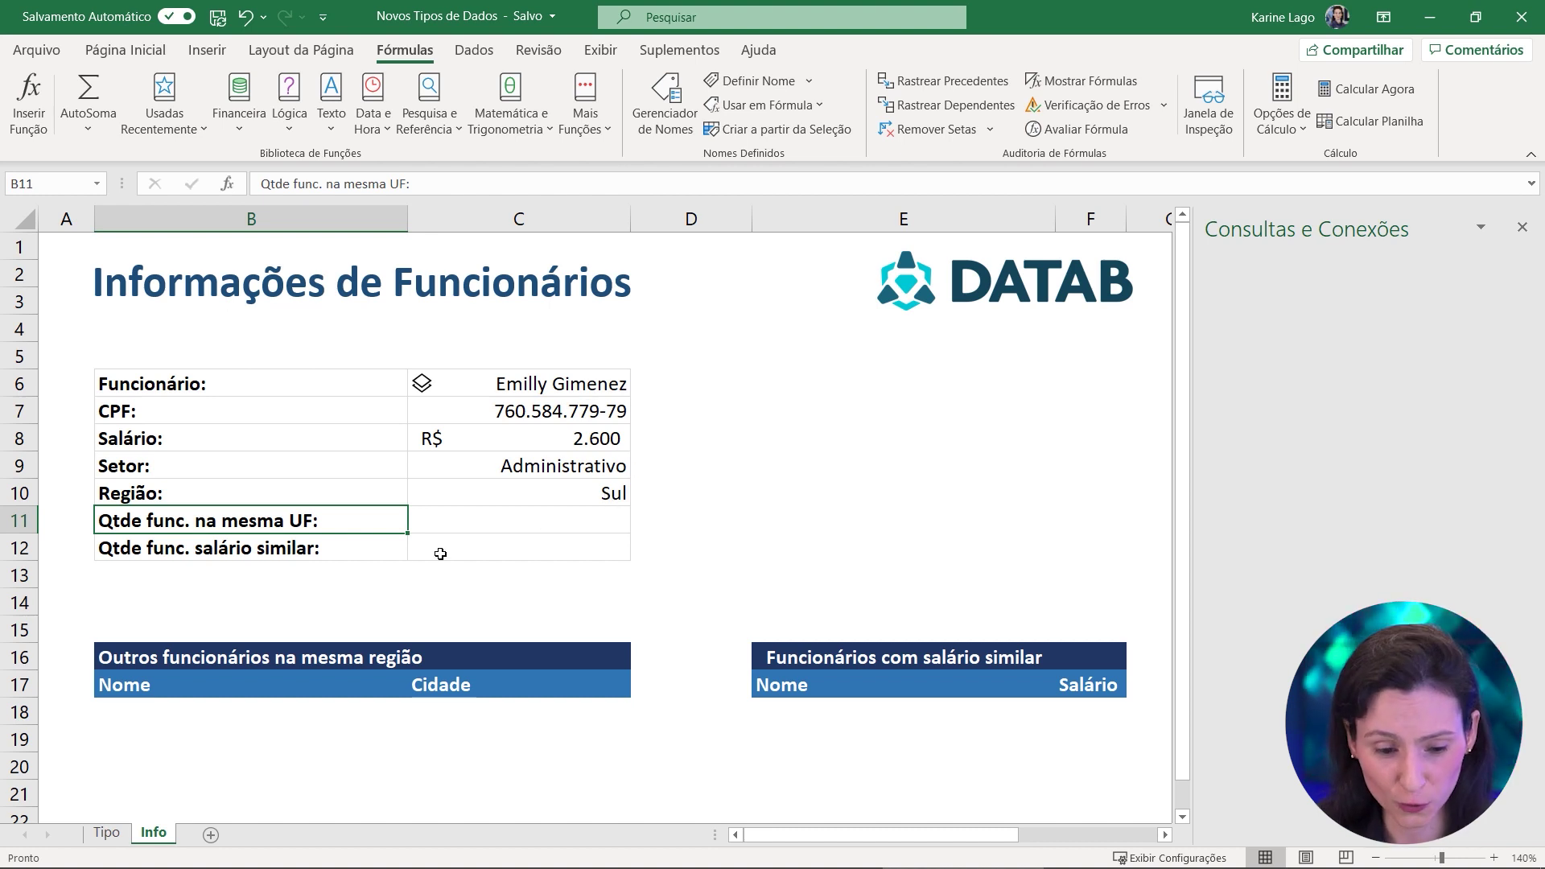
click(322, 554)
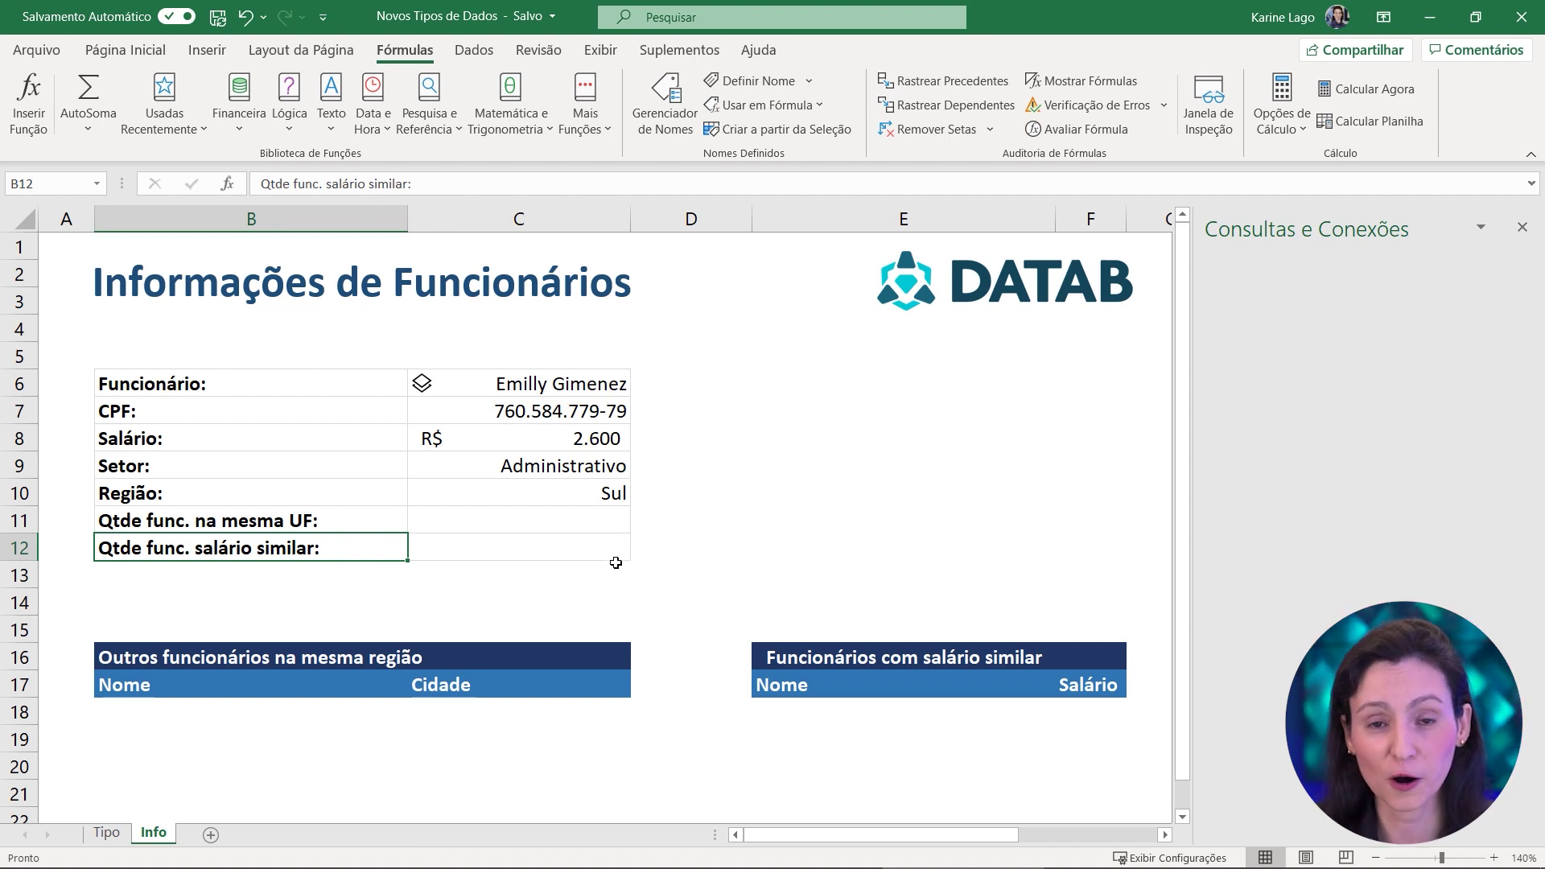
key(Down)
key(Down)
key(Down)
key(Down)
key(Down)
key(Down)
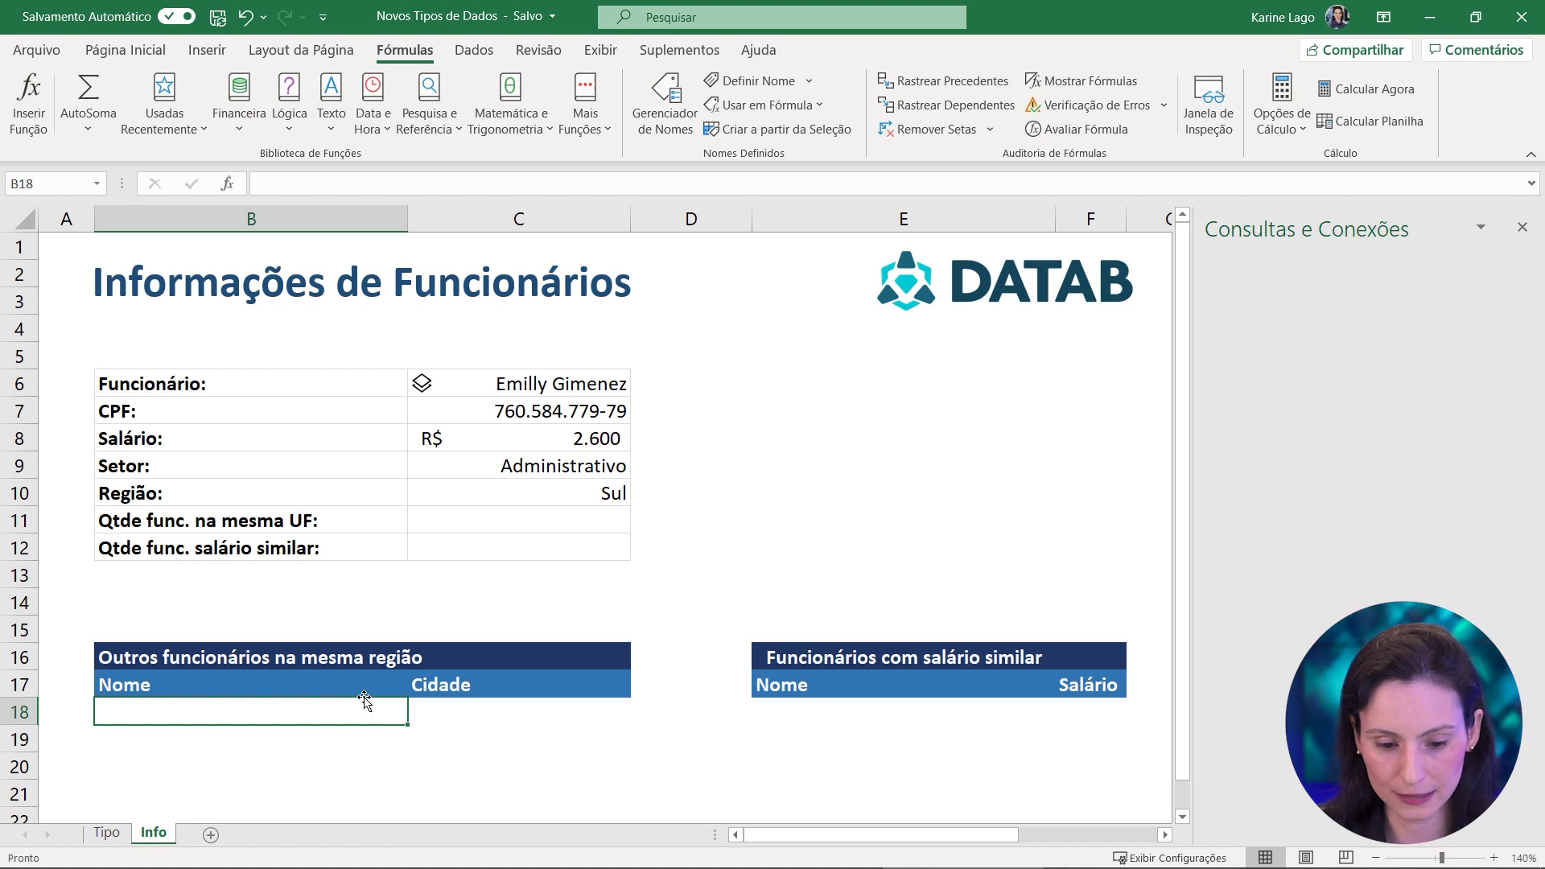
scroll(365, 700, down, 3)
drag(321, 475, 305, 707)
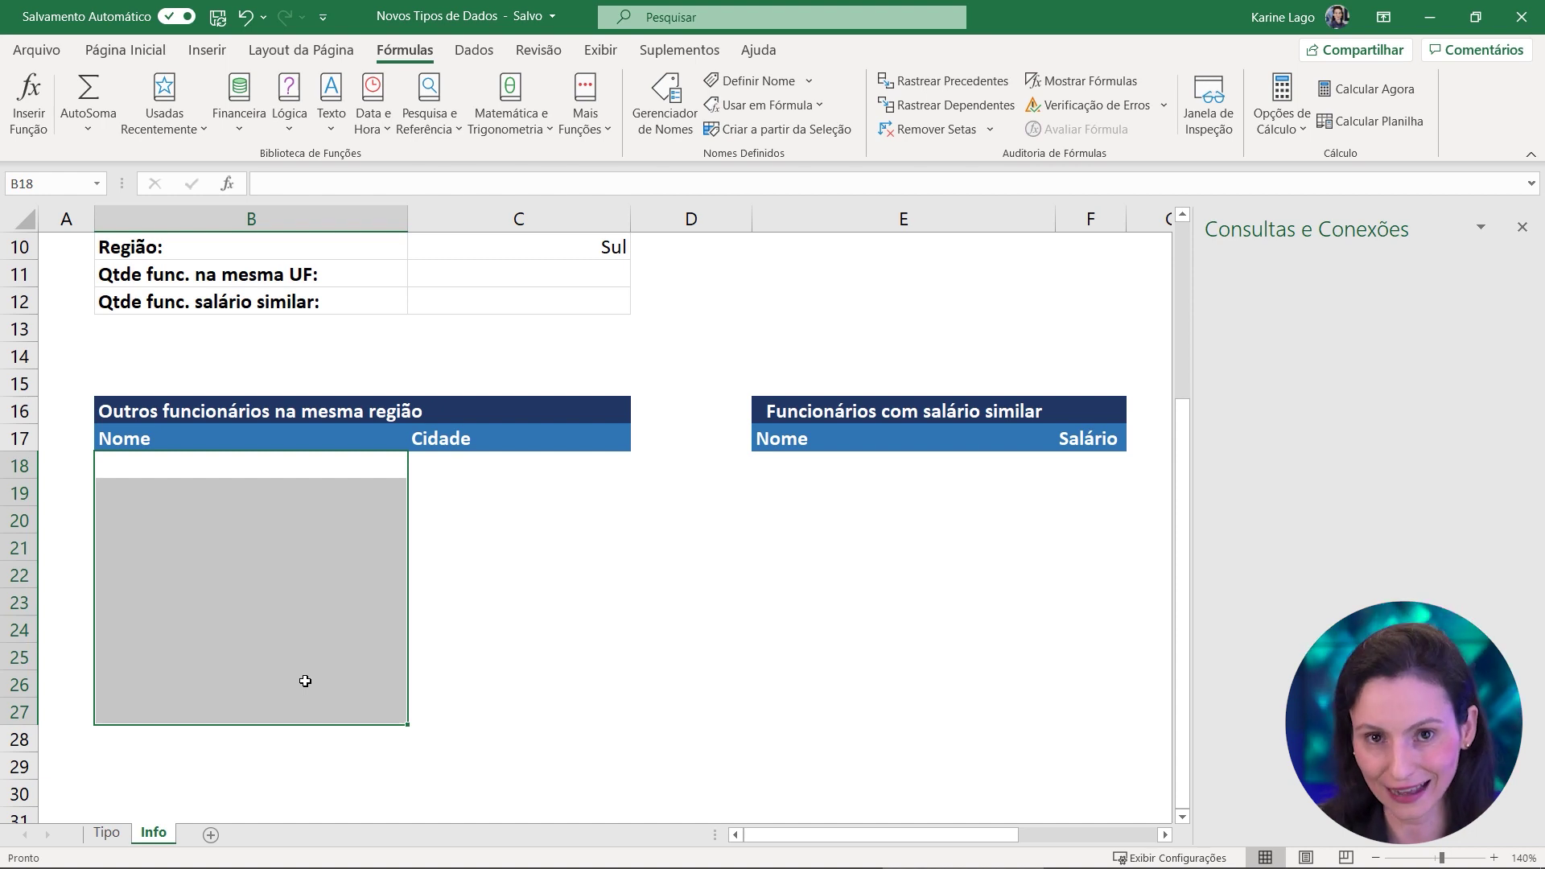
click(341, 459)
text(=)
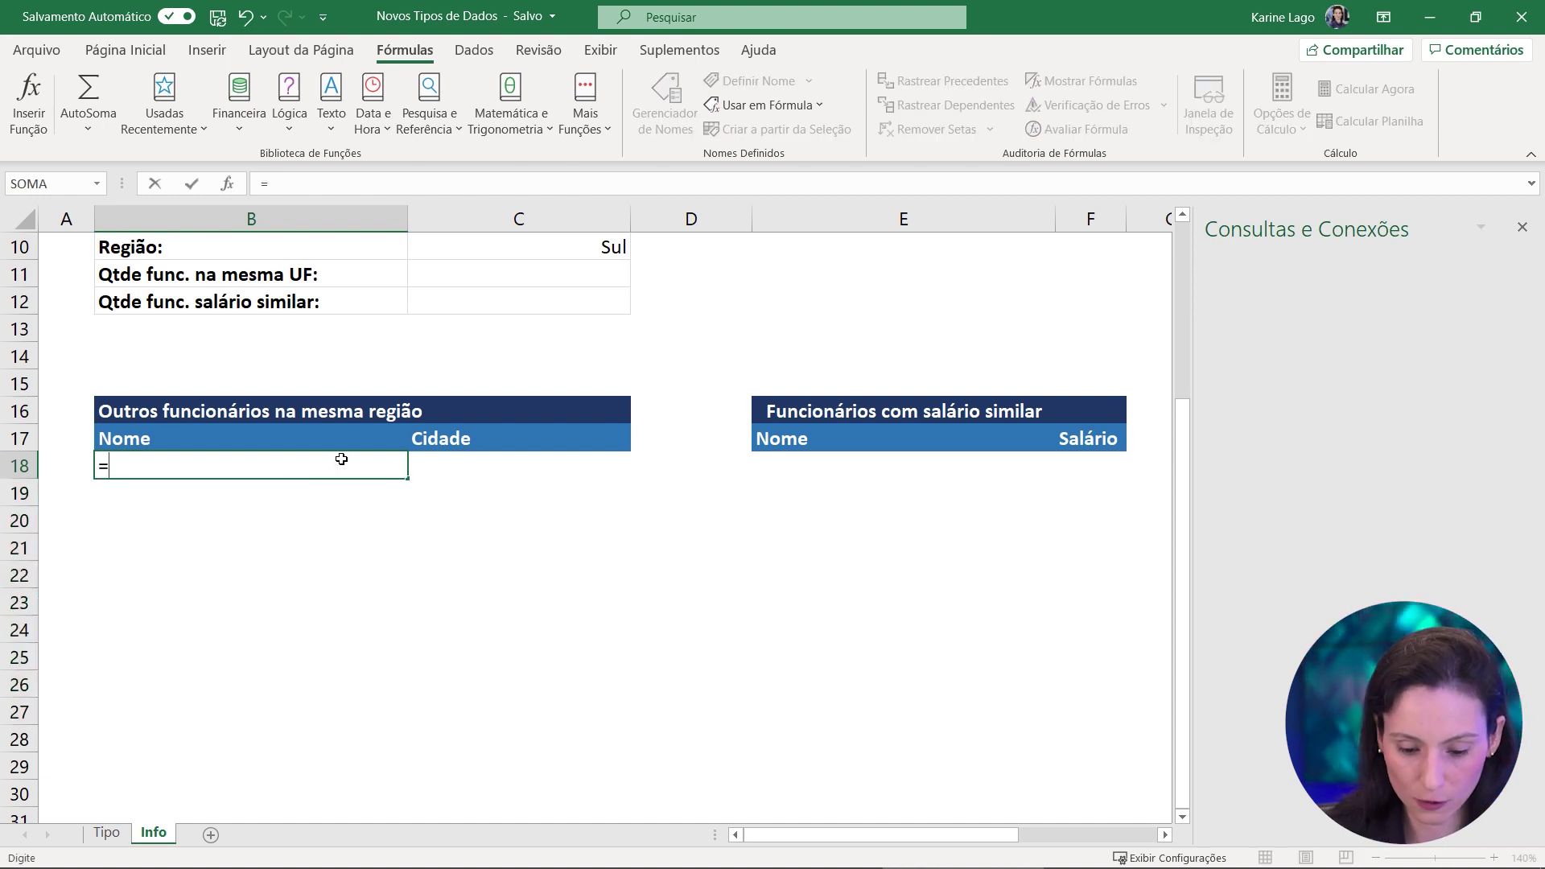
text(FILTERO)
key(BackSpace)
key(BackSpace)
key(BackSpace)
text(RO()
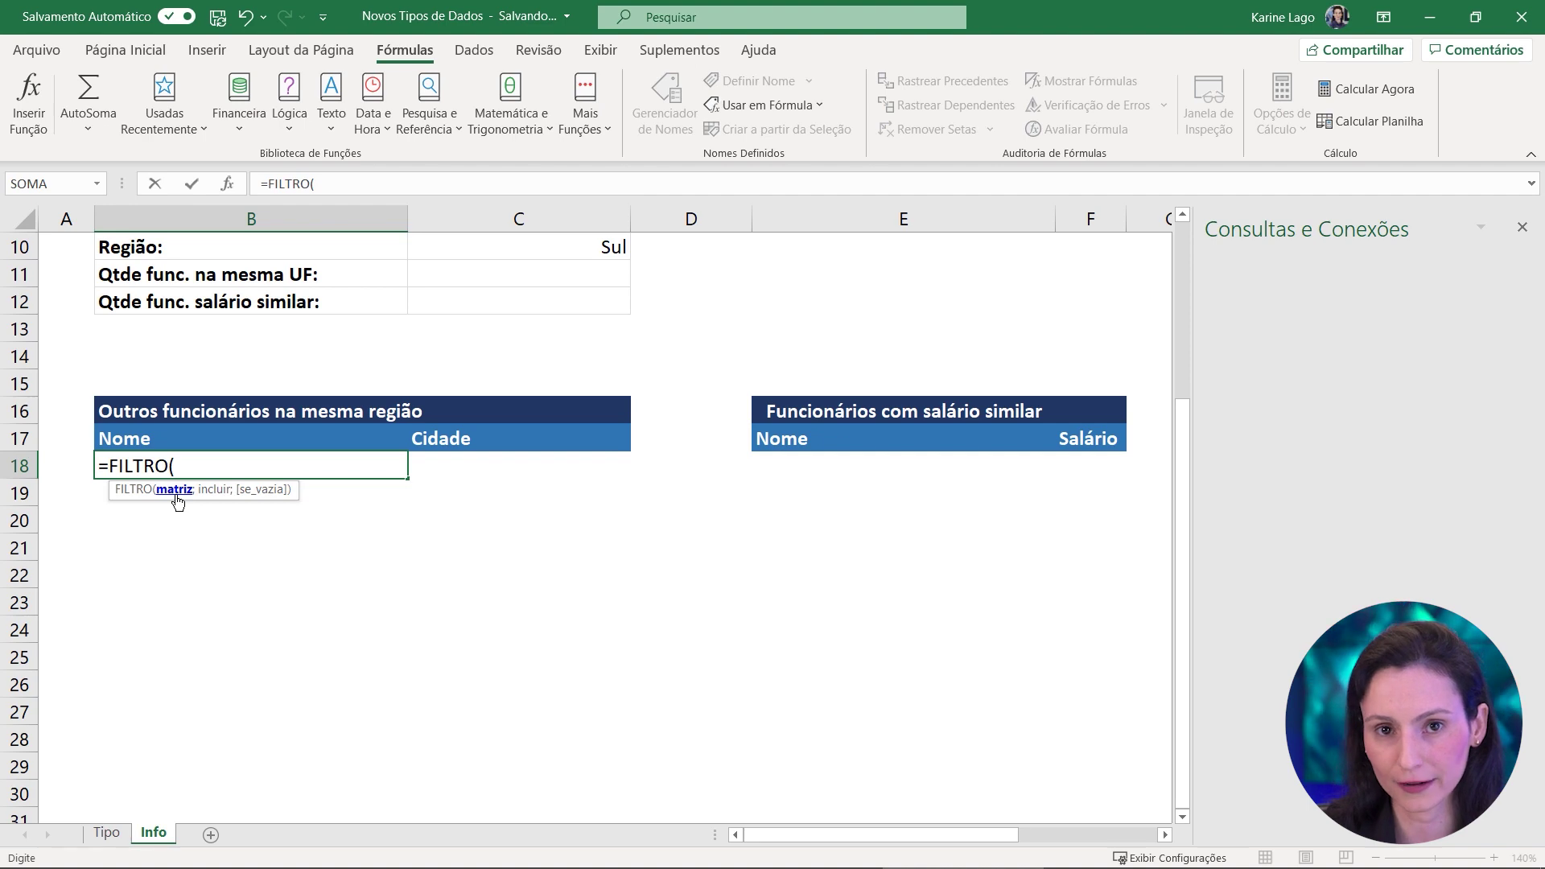
click(107, 834)
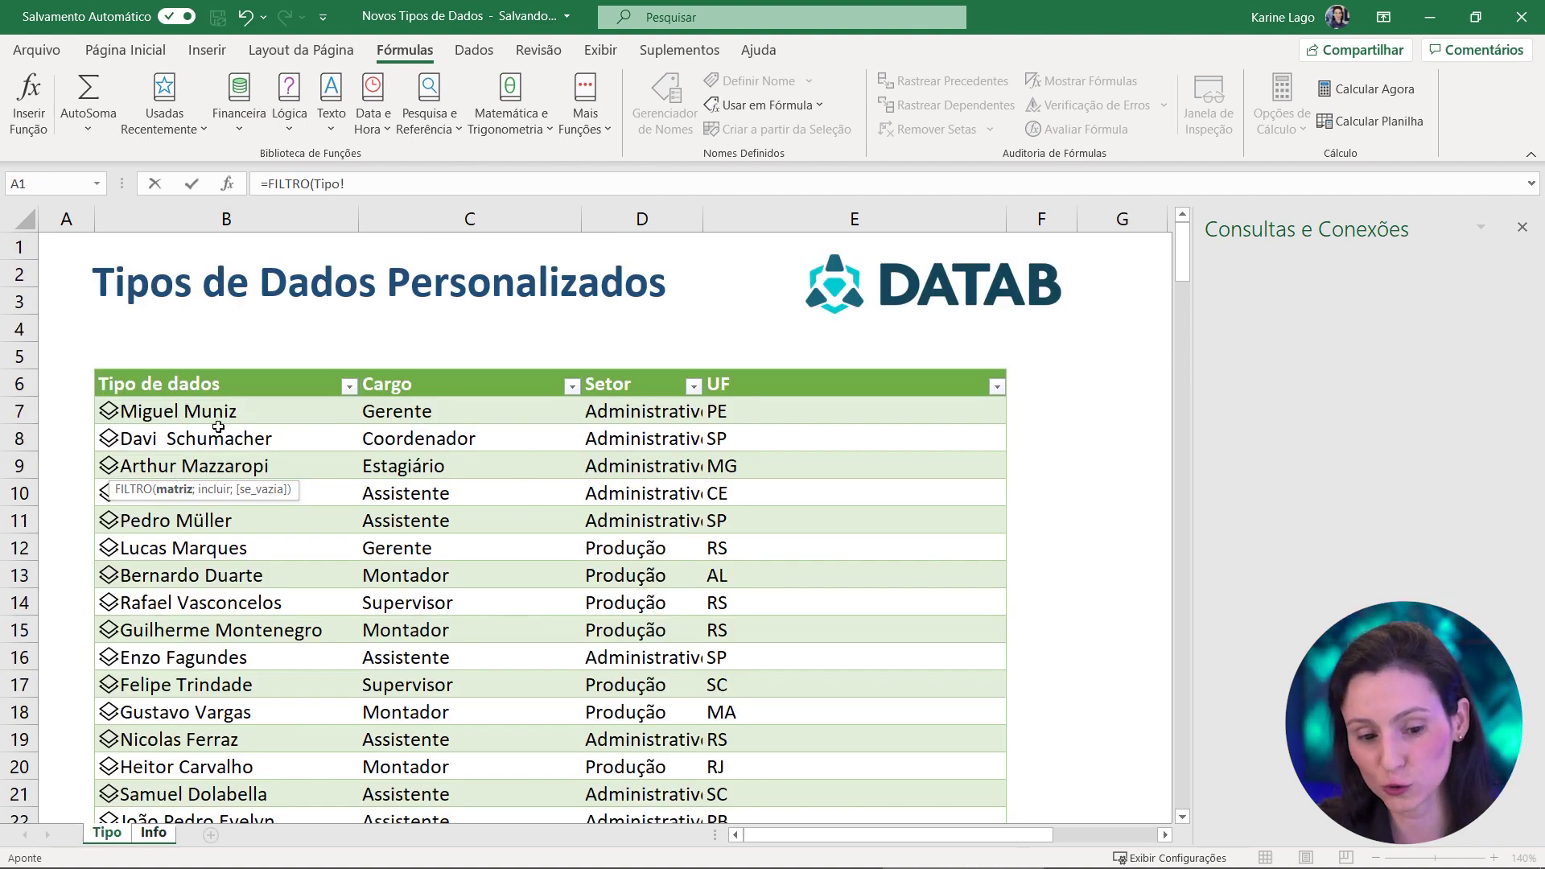
key(Escape)
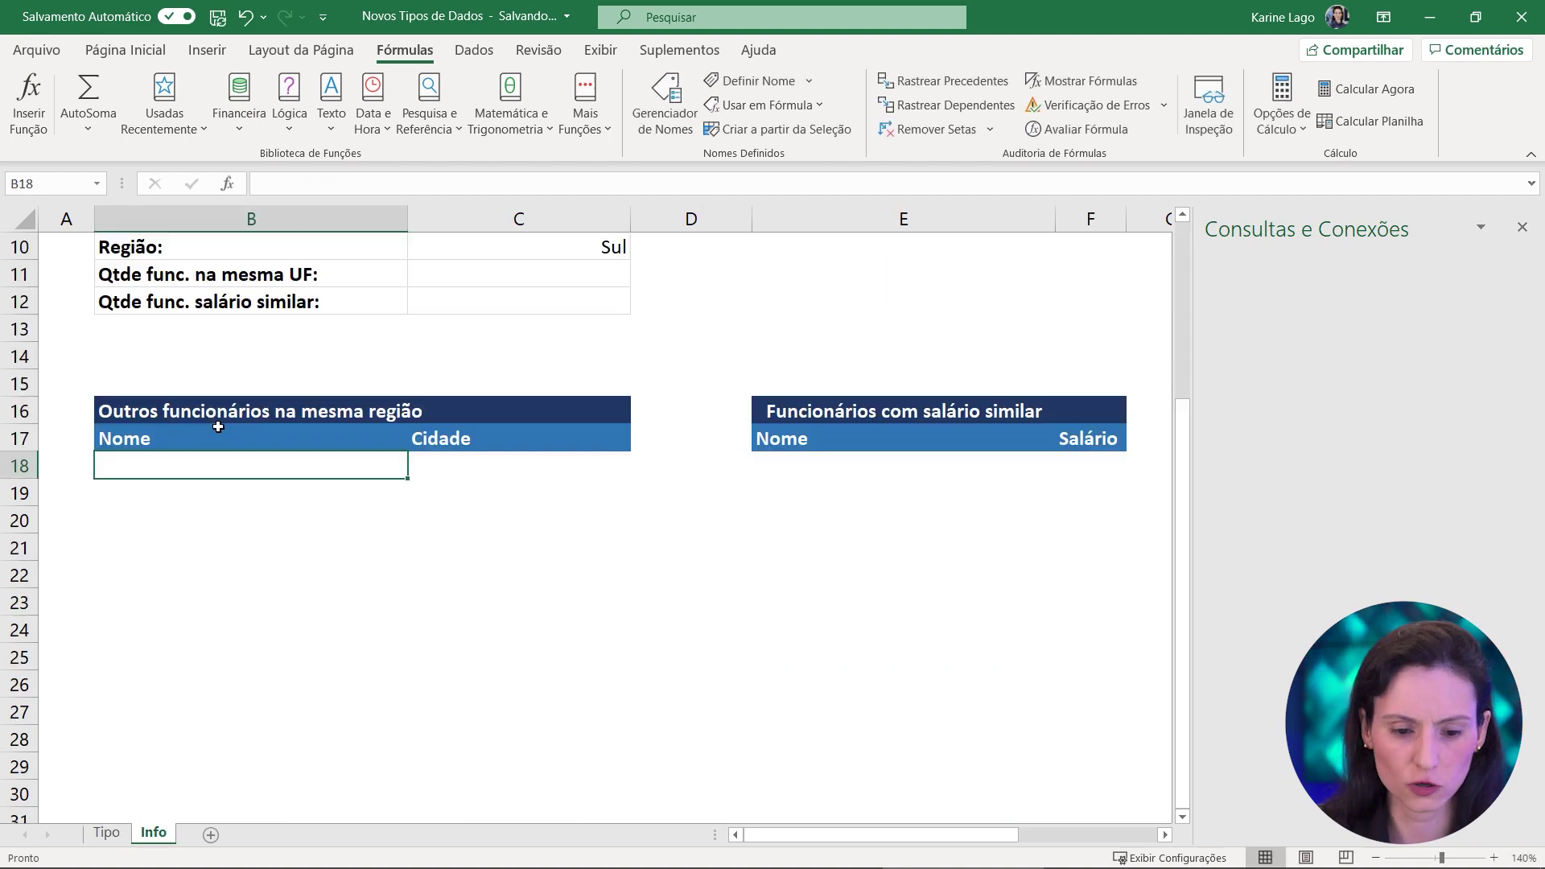
Check the employee table's name on the Tipo sheet and rename its Tipo de dados column header as Nome Completo
click(106, 834)
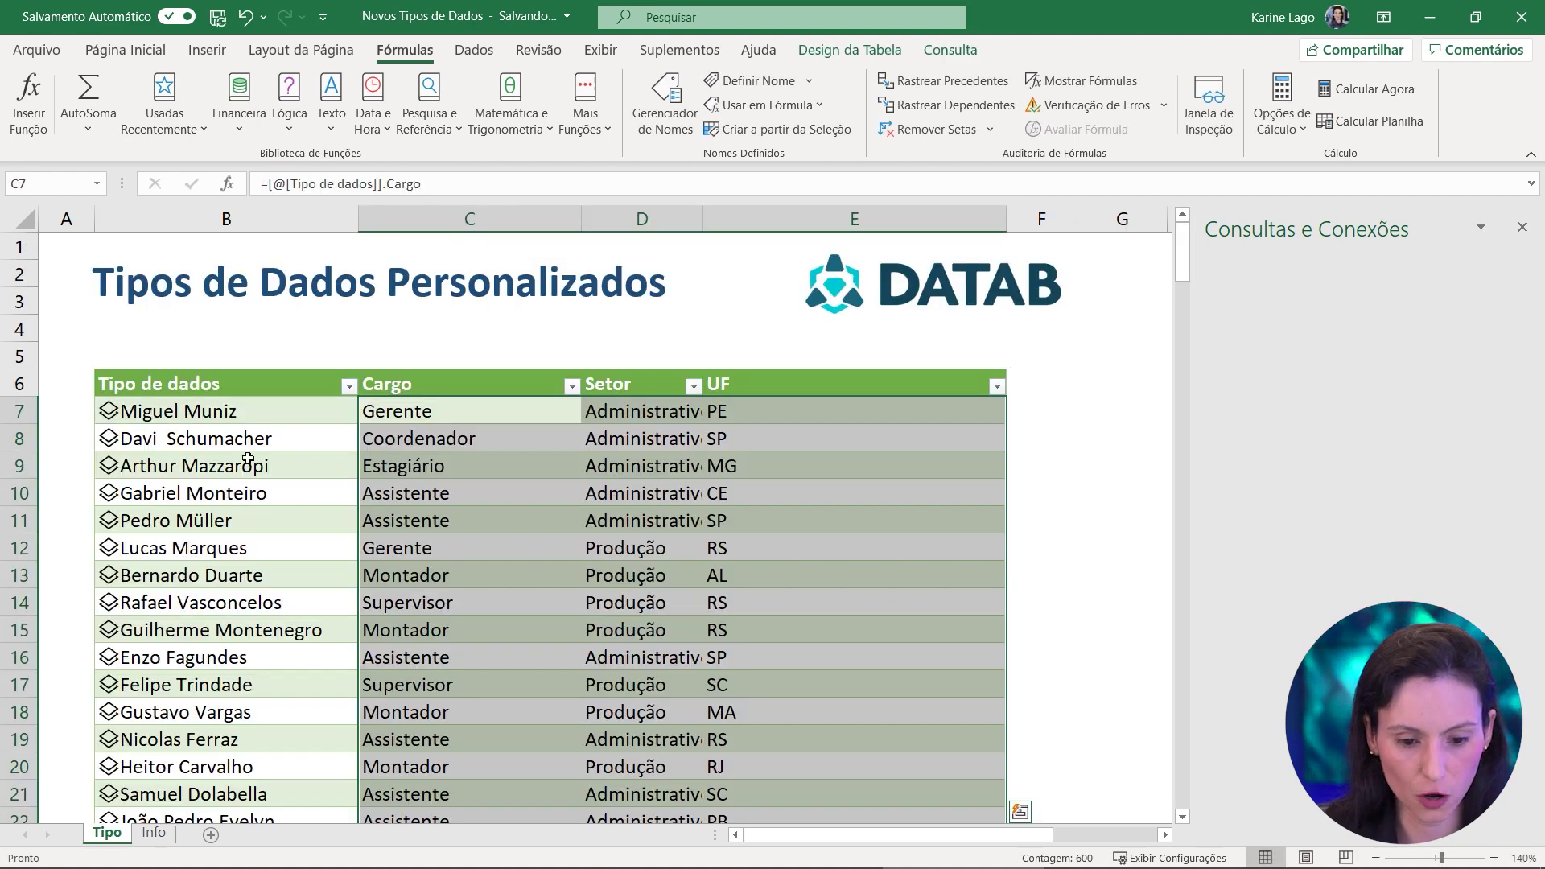
click(908, 51)
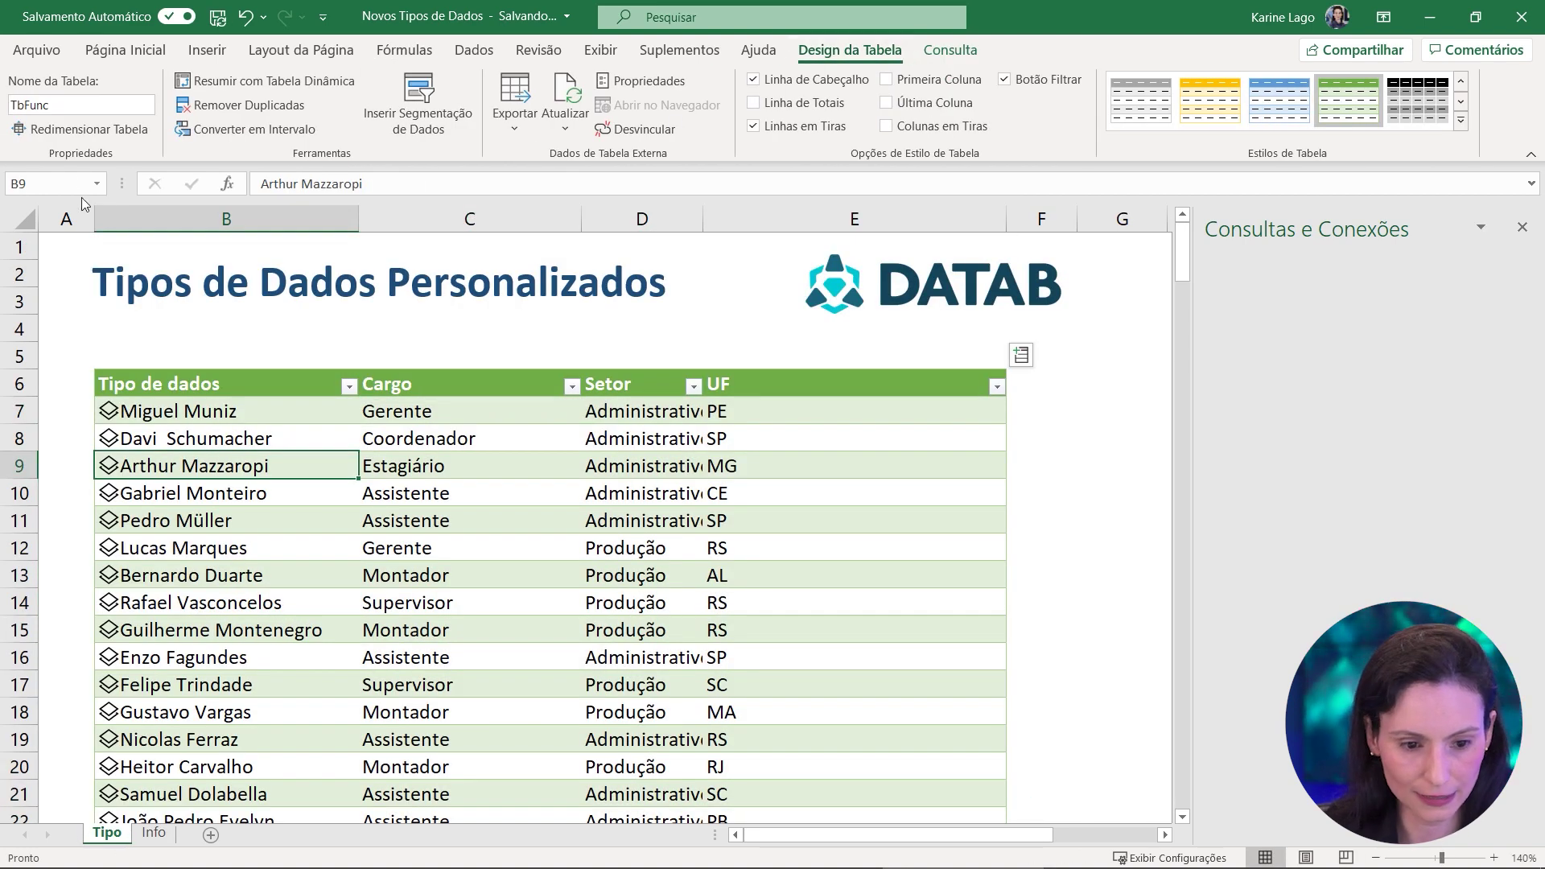
double_click(48, 106)
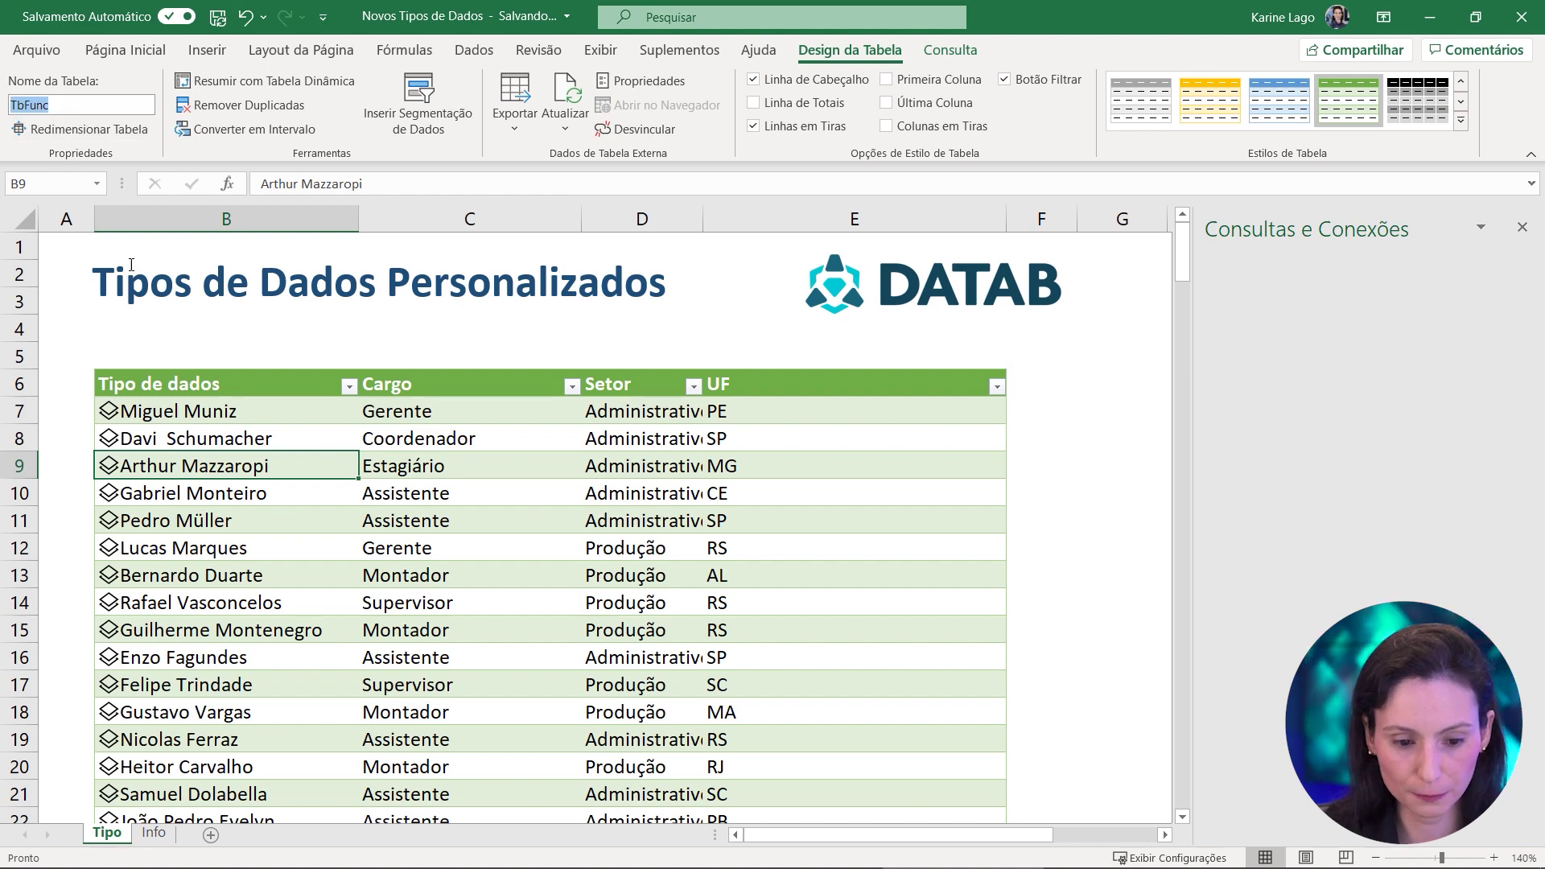
click(217, 411)
click(222, 385)
text(Nome Completo)
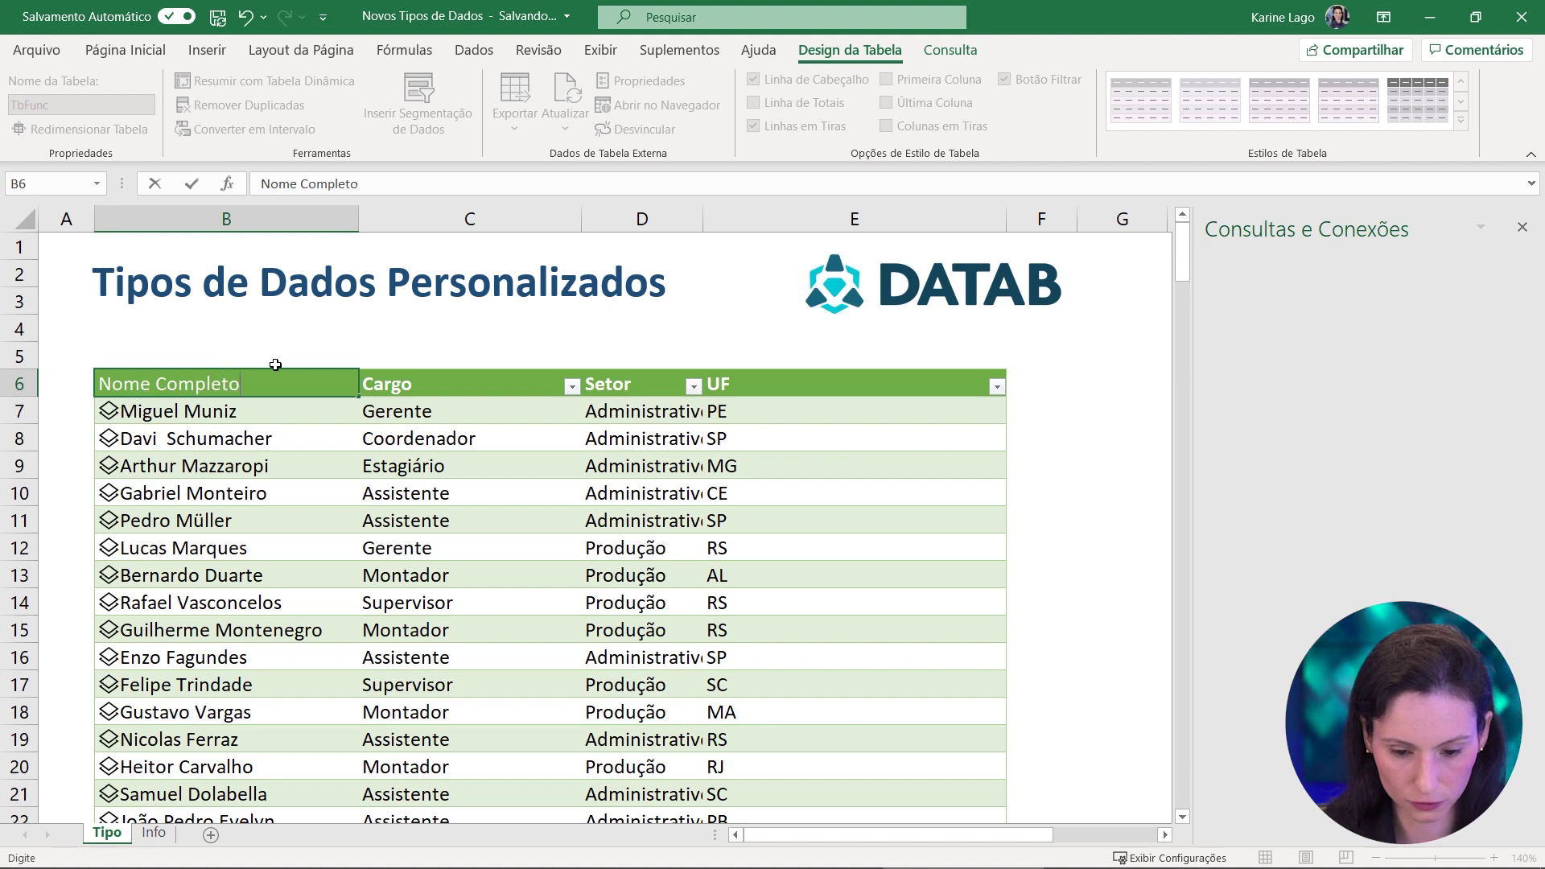
key(Return)
click(240, 385)
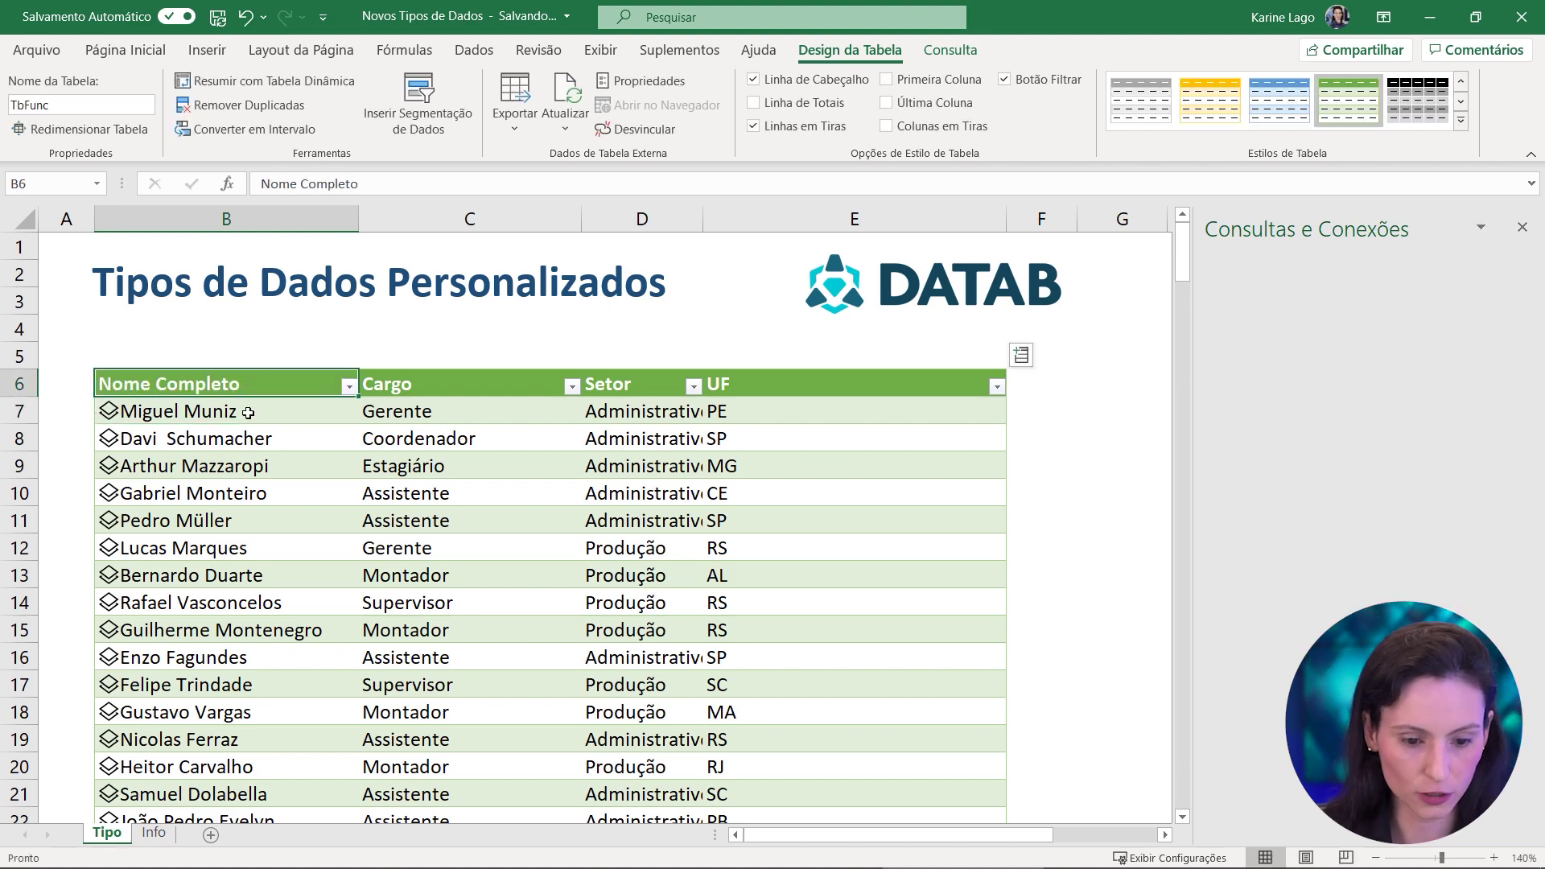
drag(263, 422, 263, 575)
On the Info sheet, start a FILTRO formula in B18 with TbFunc[Nome Completo] as the array to return
click(153, 832)
text(=F)
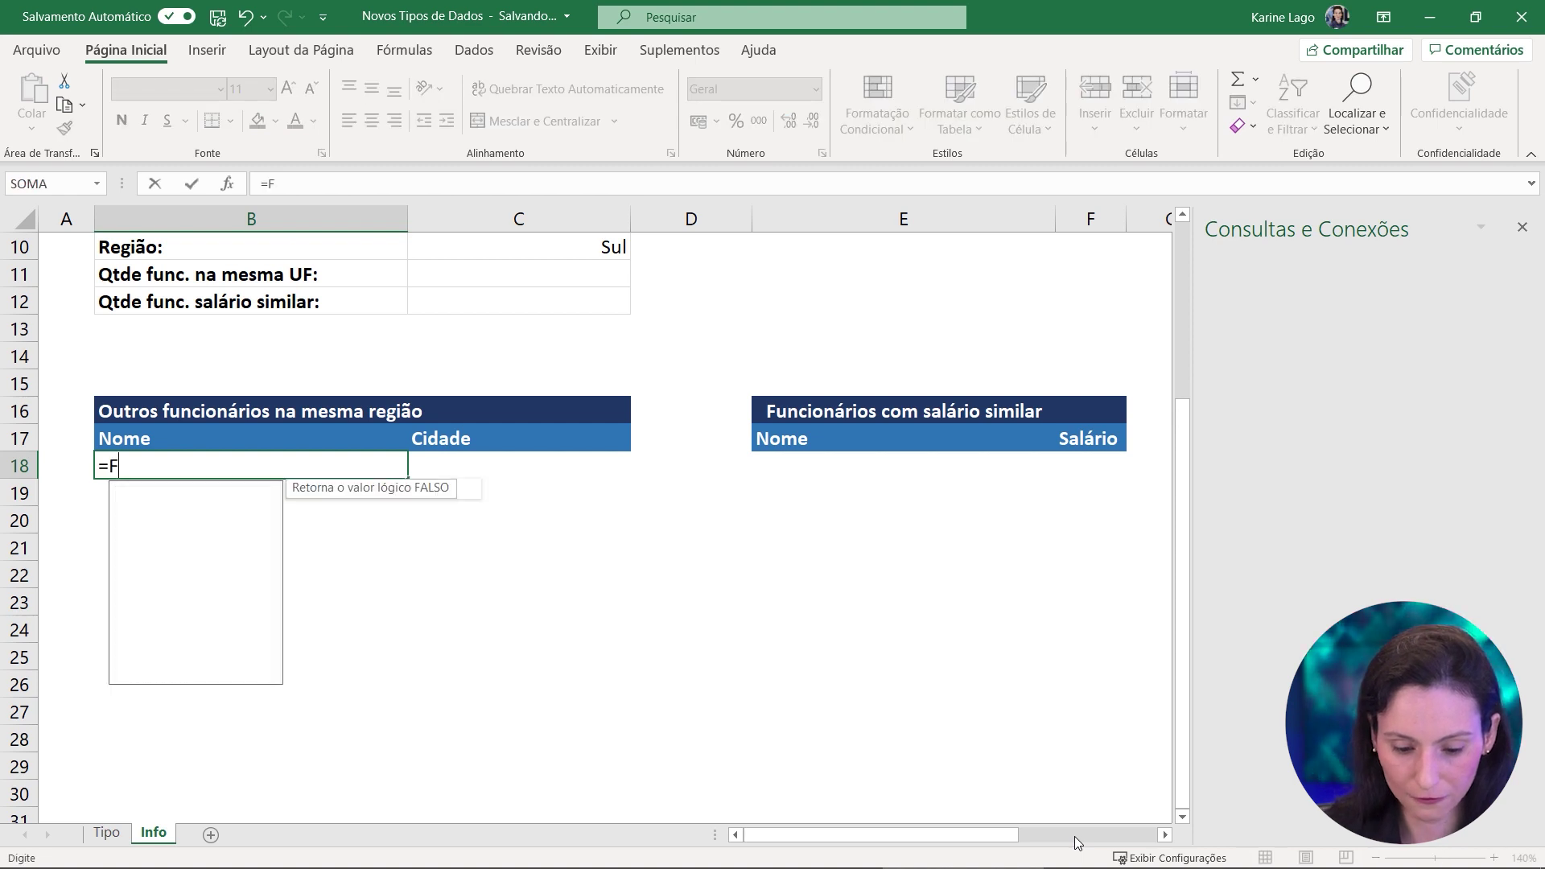
text(ILTRO()
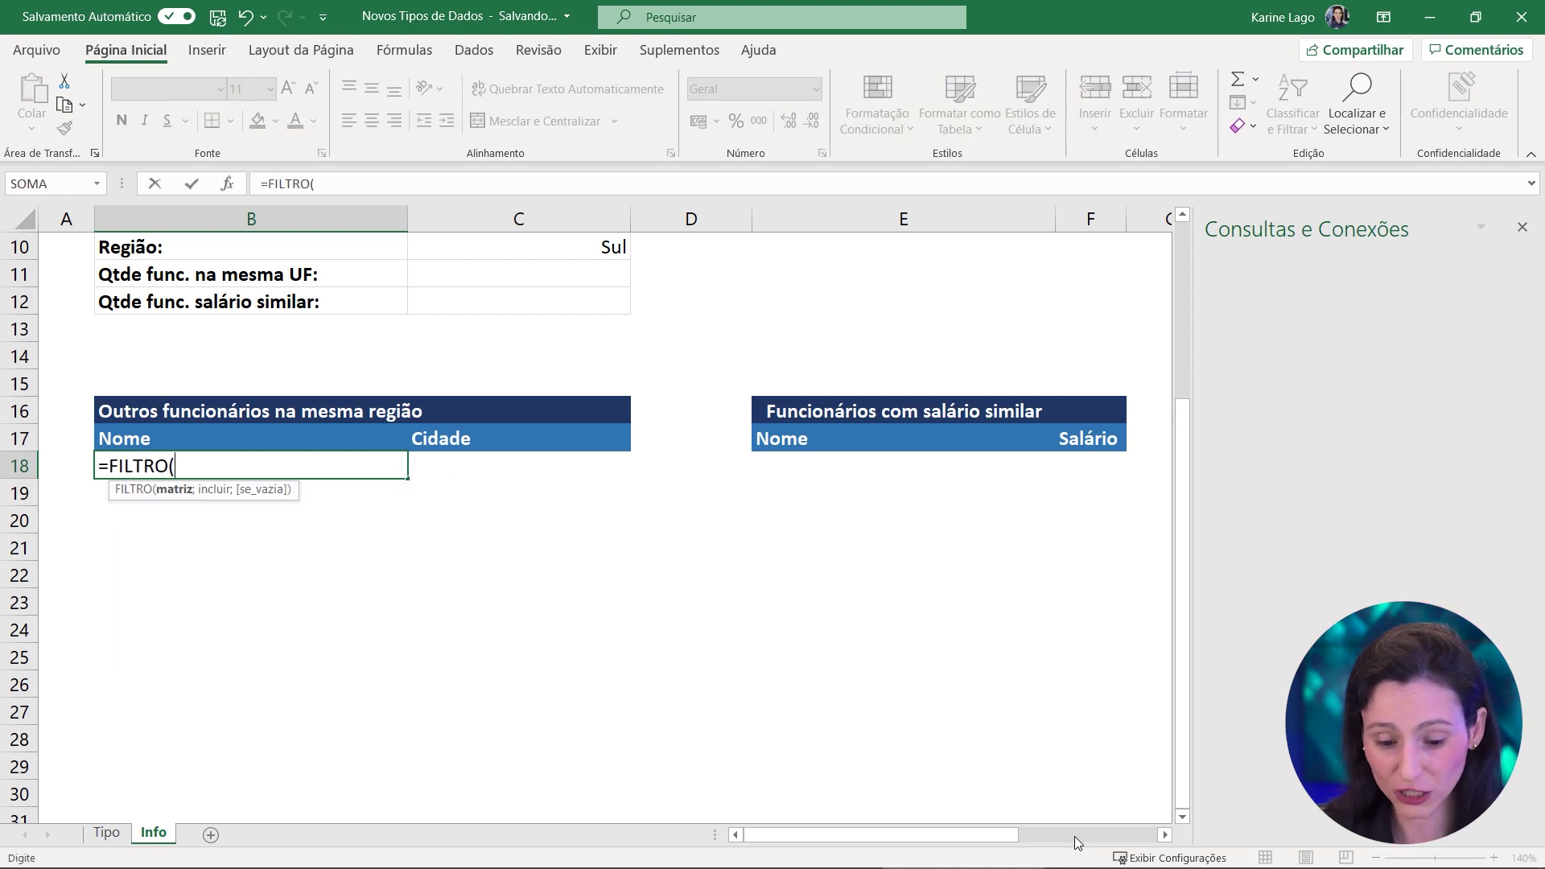
text(TbF)
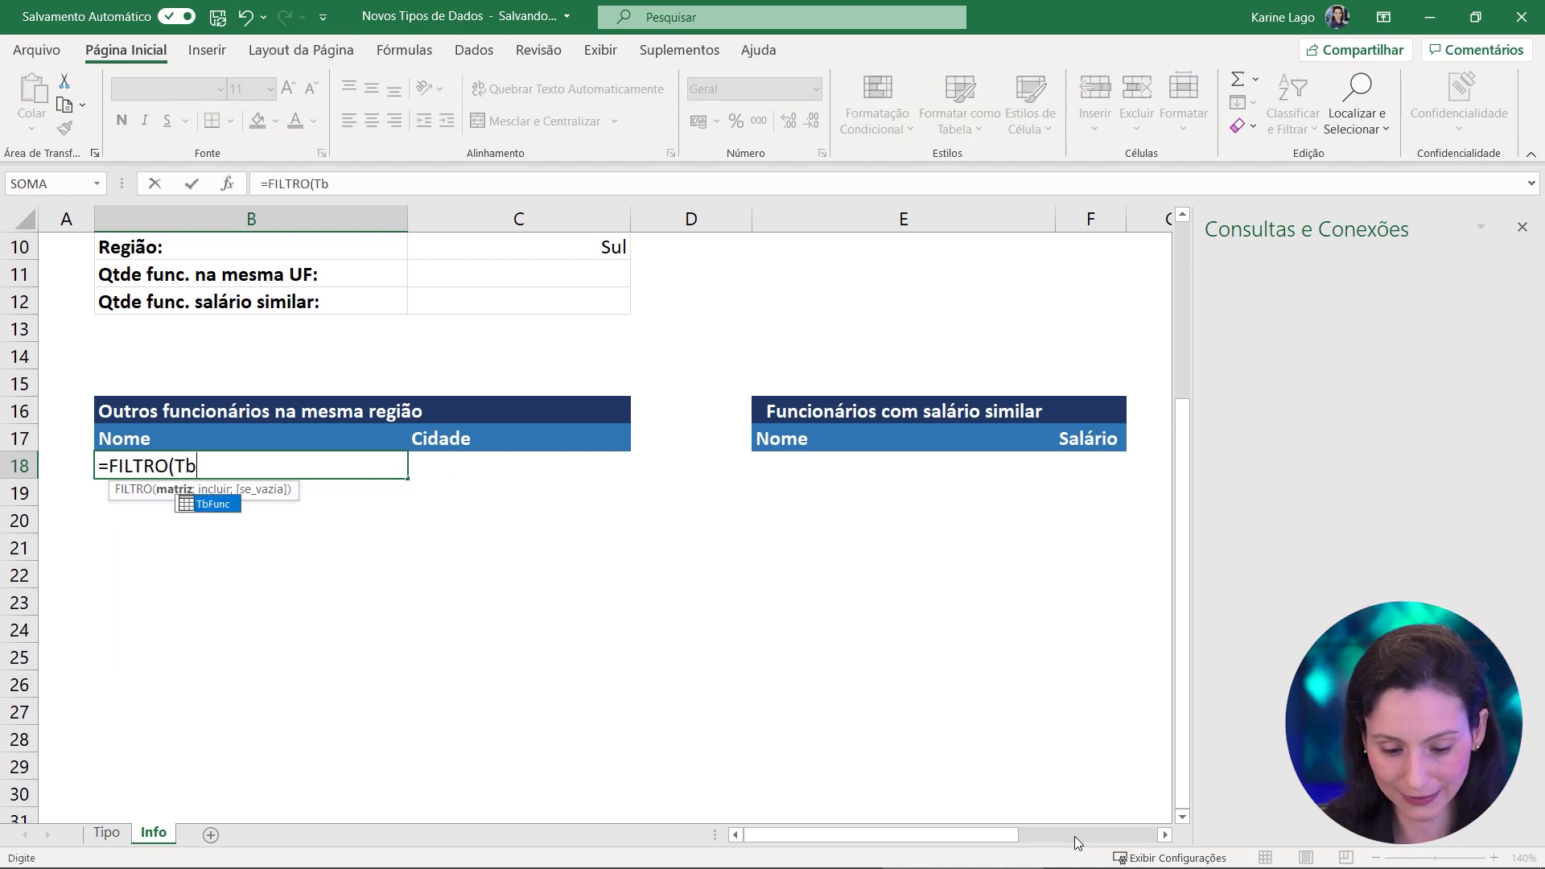
double_click(209, 505)
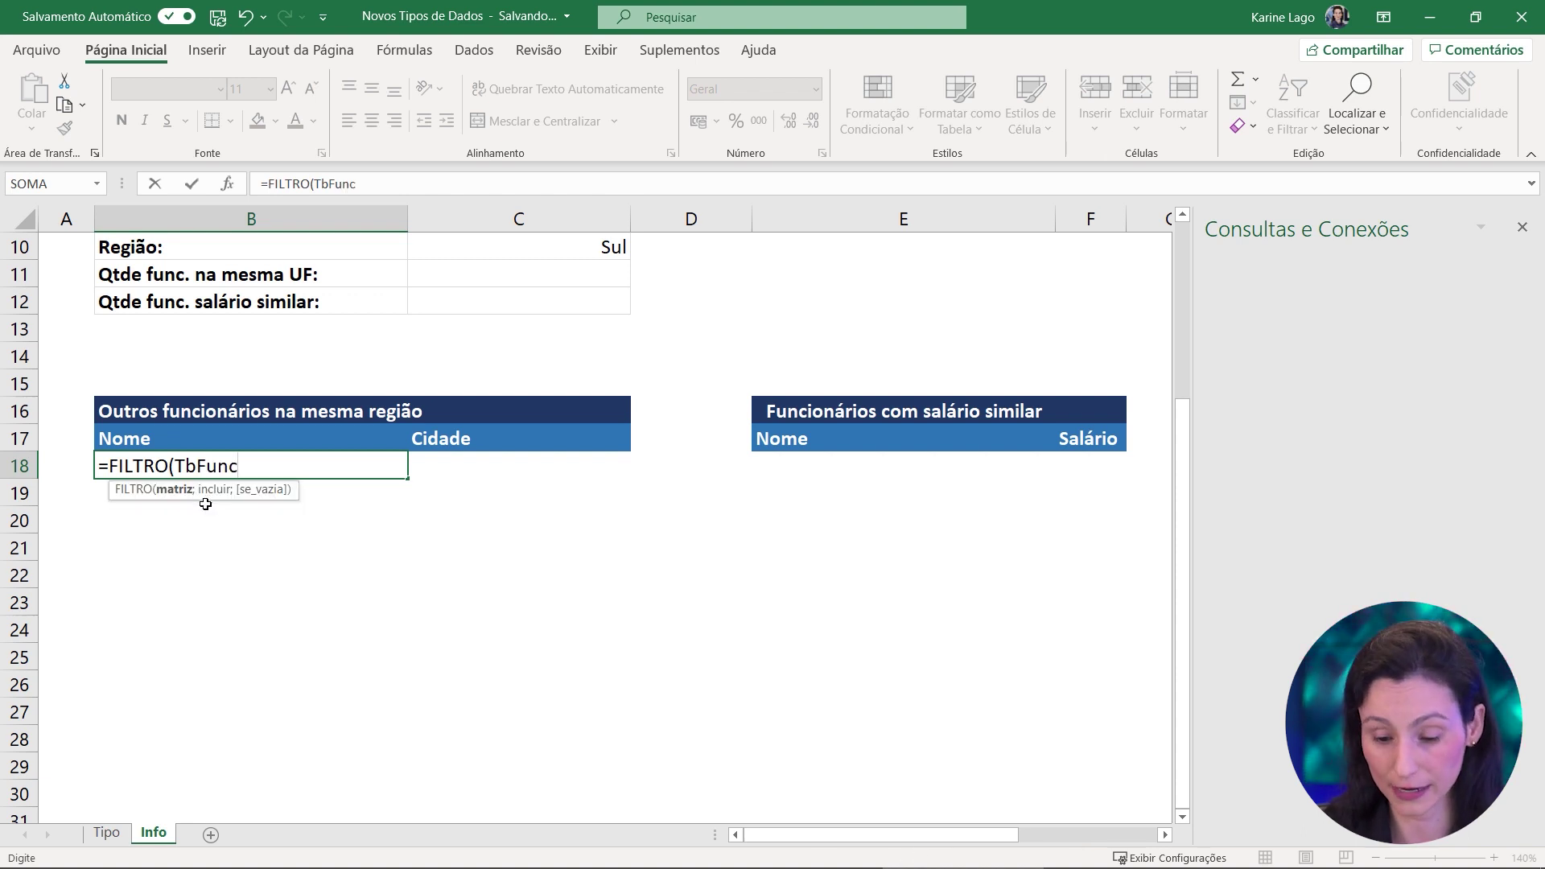
text([)
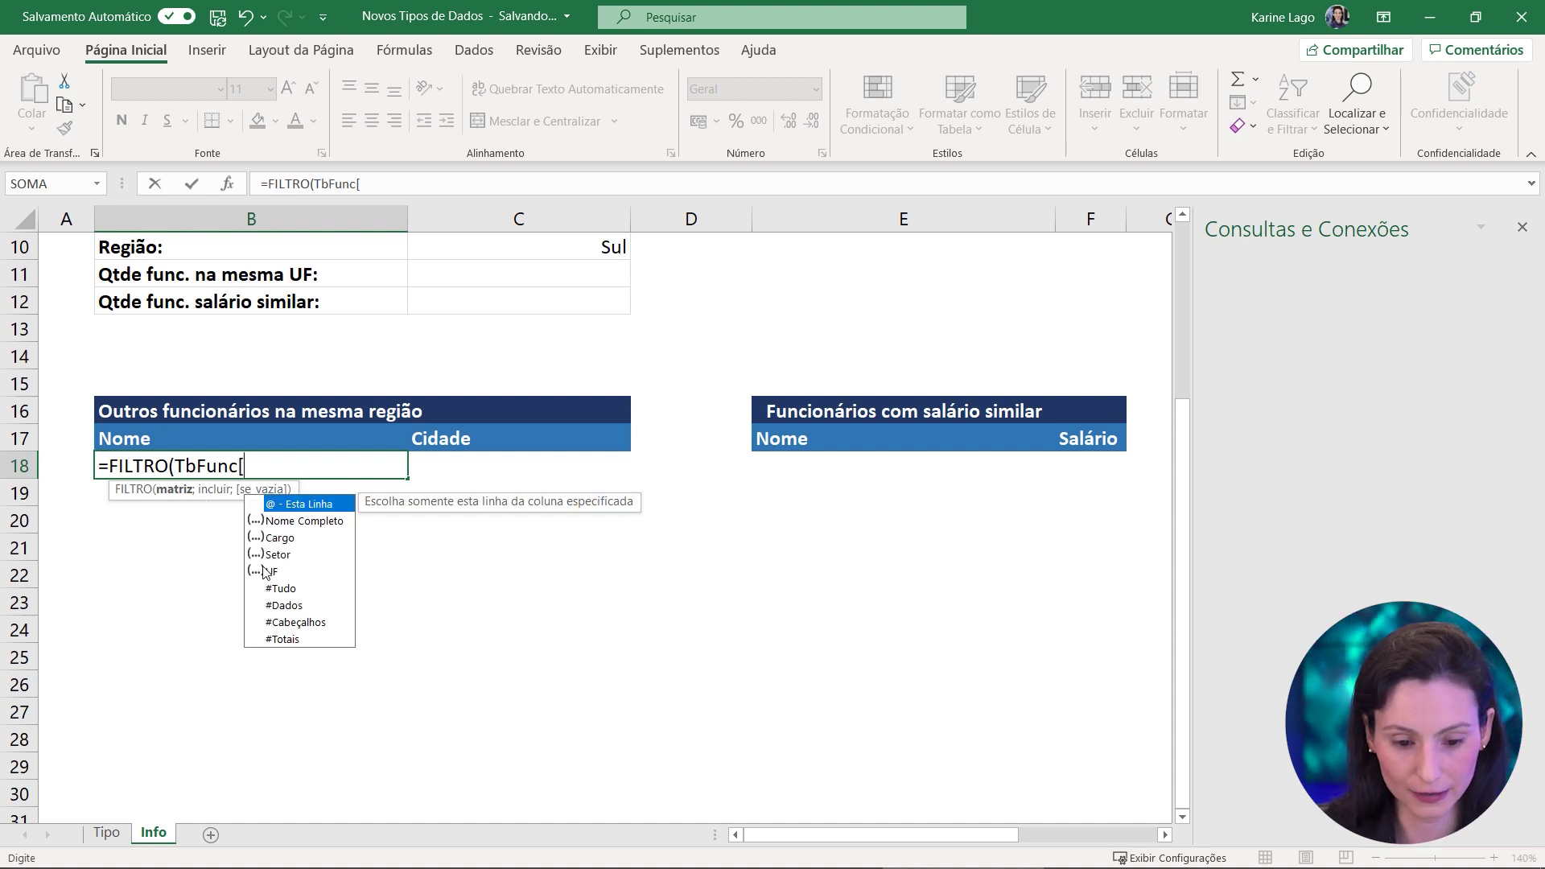
click(292, 523)
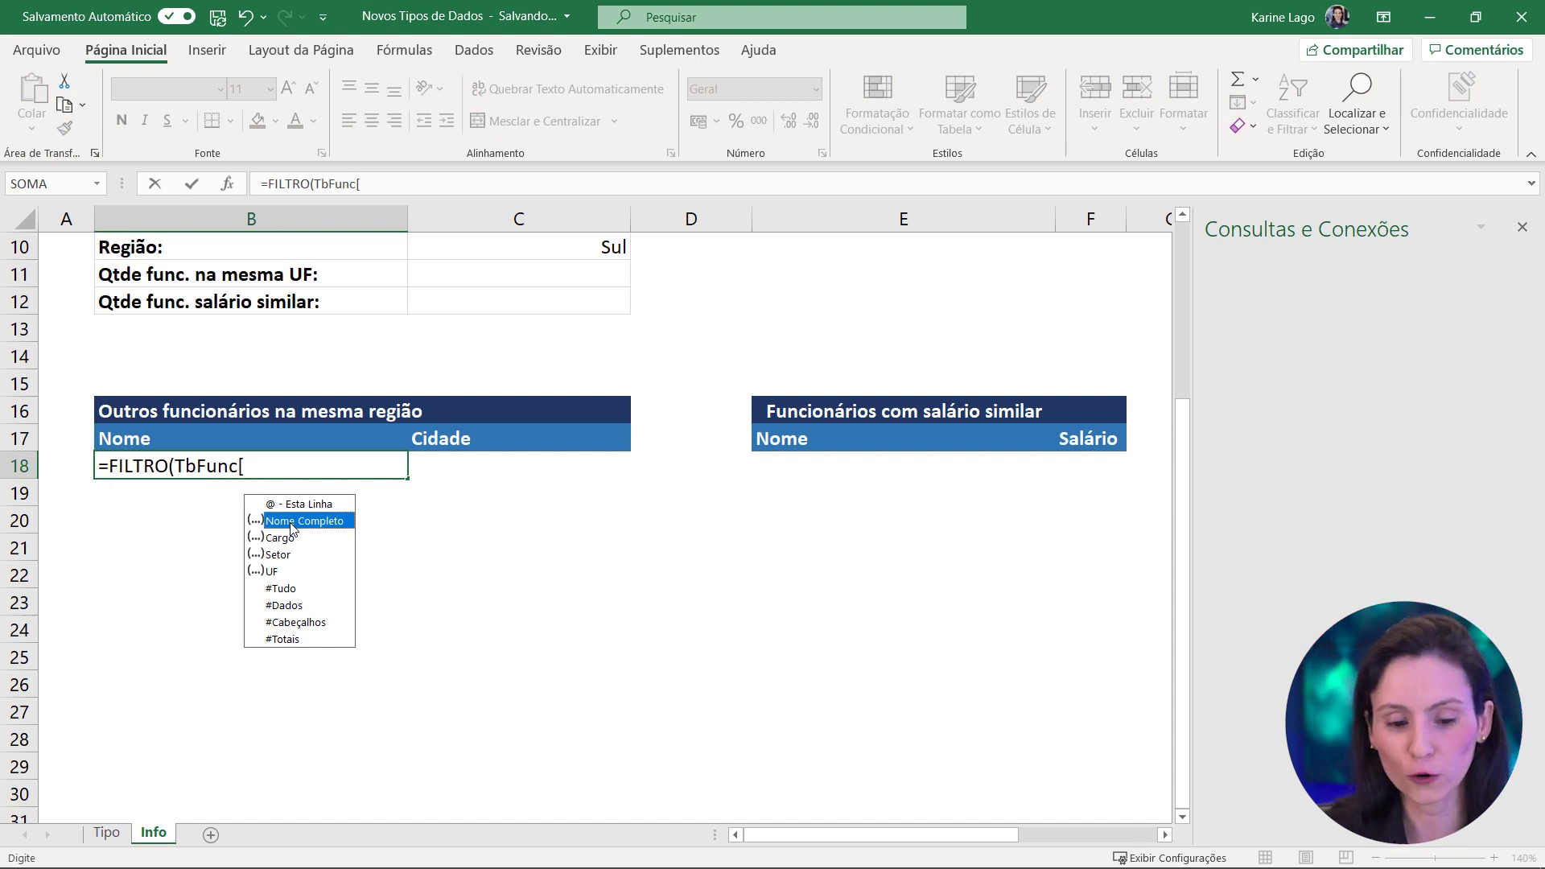
double_click(291, 525)
text(])
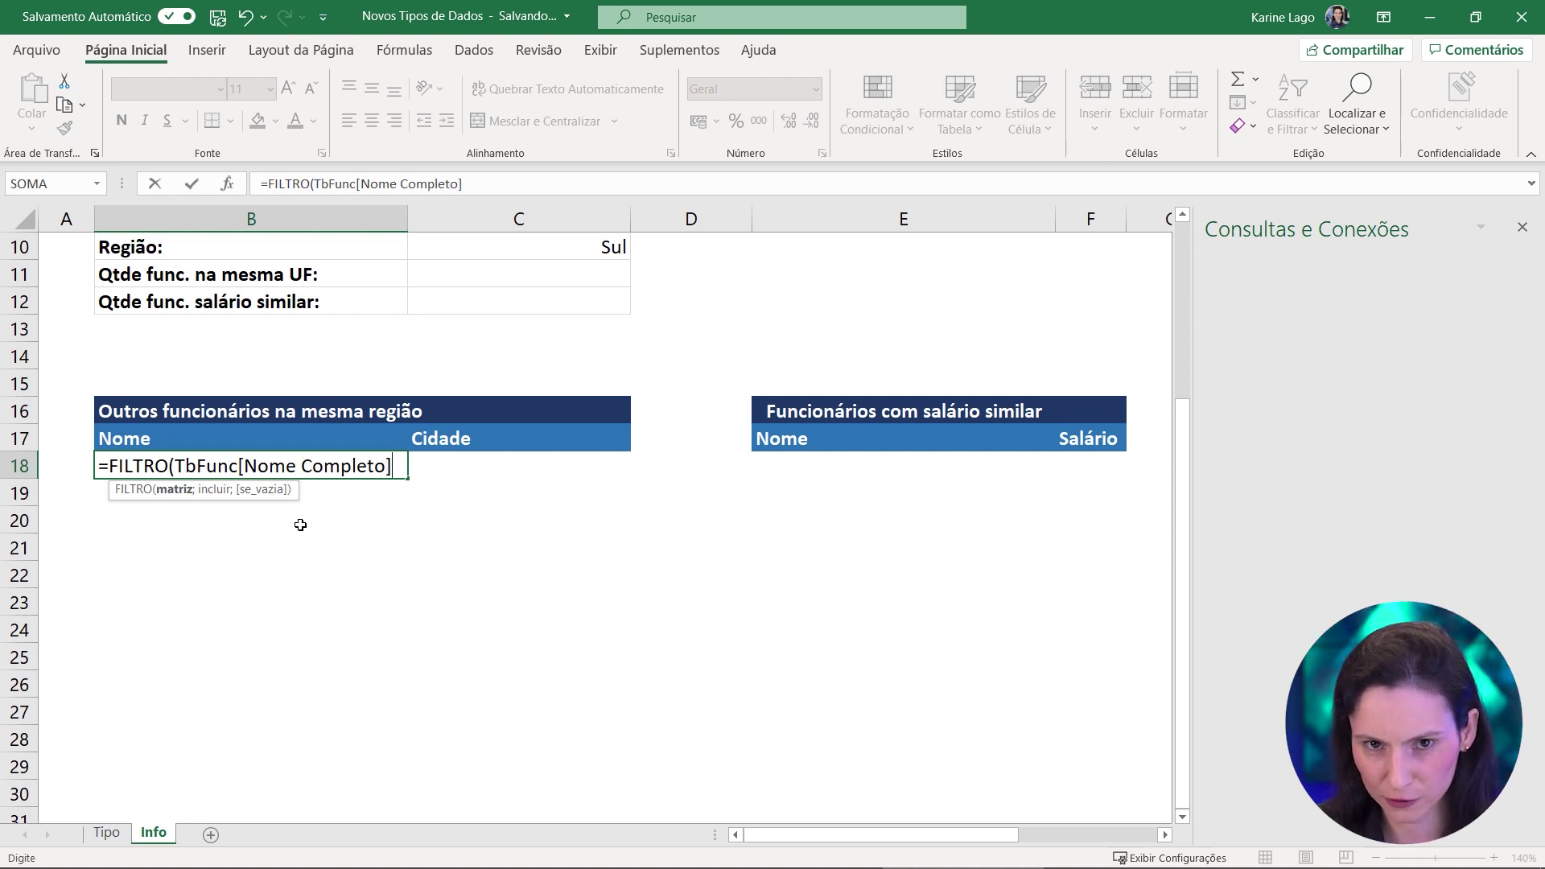
Begin the formula's include condition with the employees' region field, TbFunc[Nome Completo].Região
scroll(300, 525, up, 3)
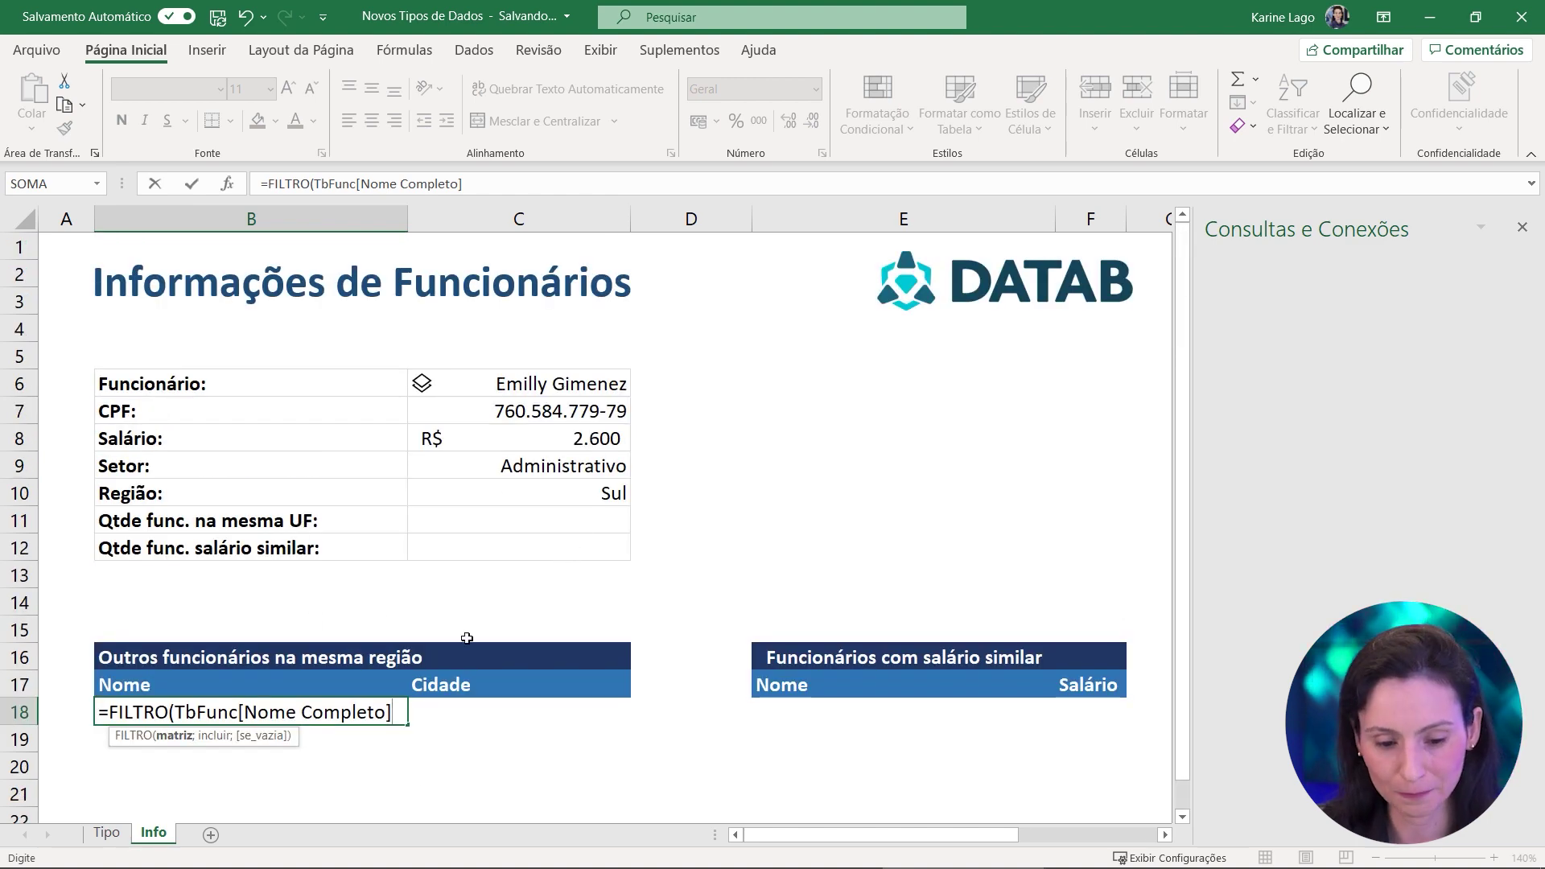
text(;)
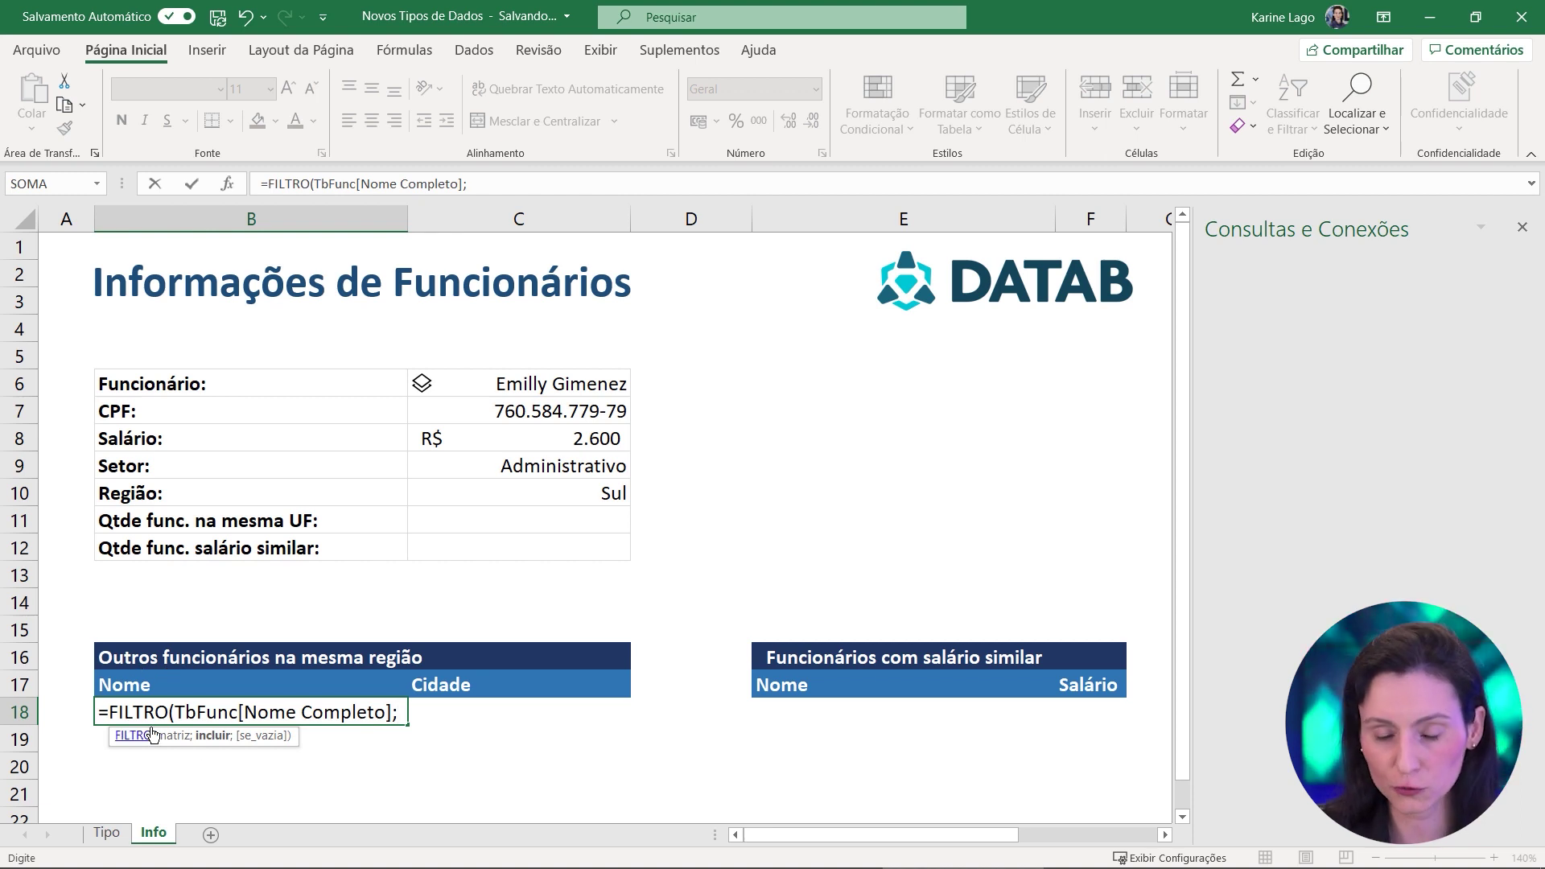
text(Tb)
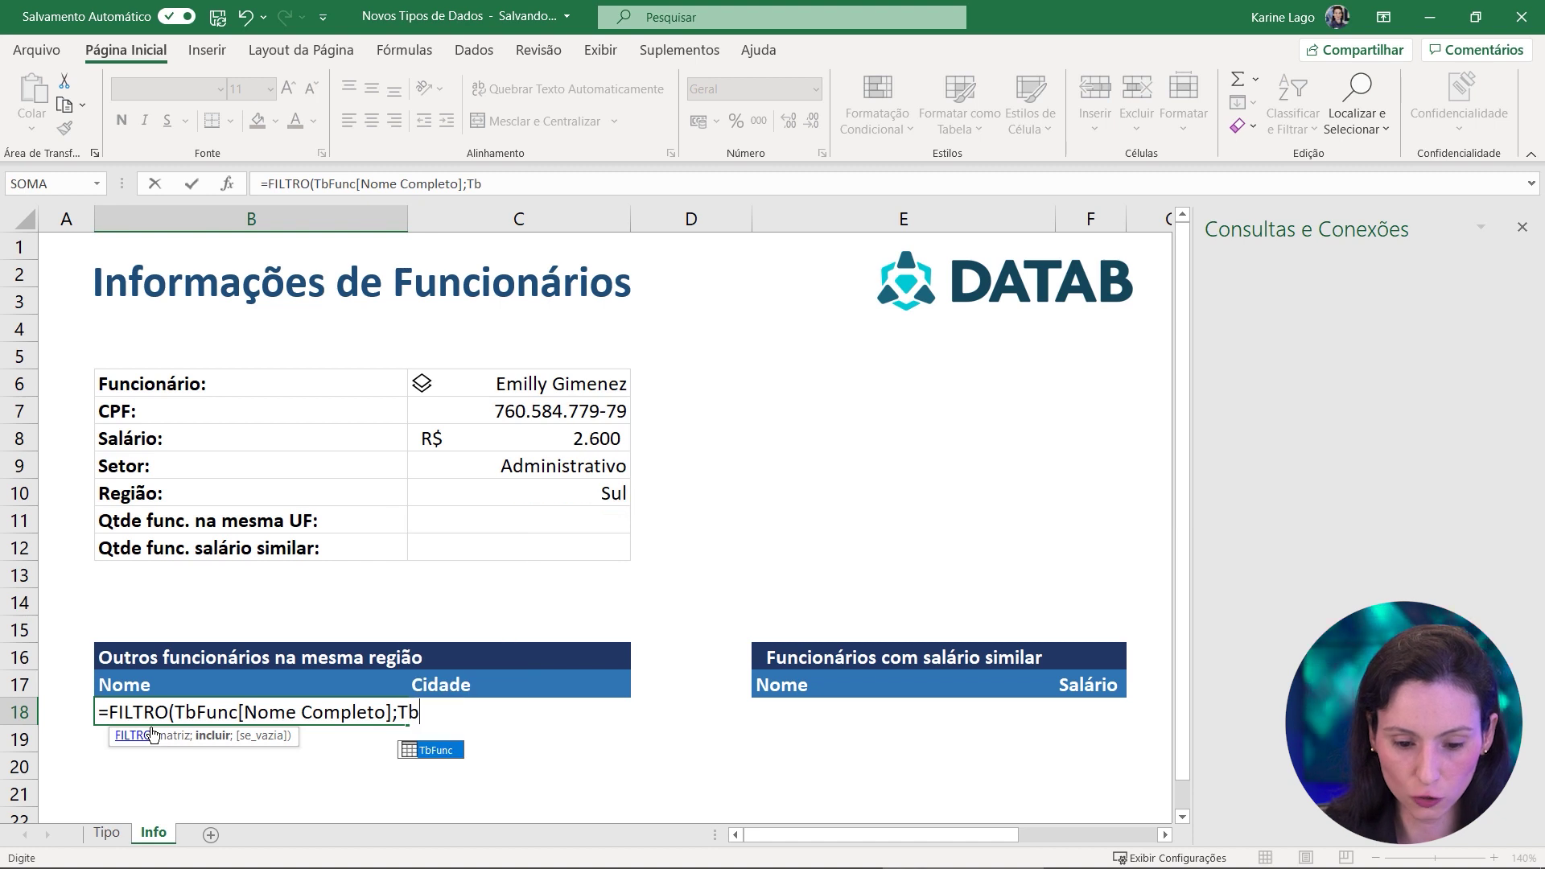
key(Tab)
text([)
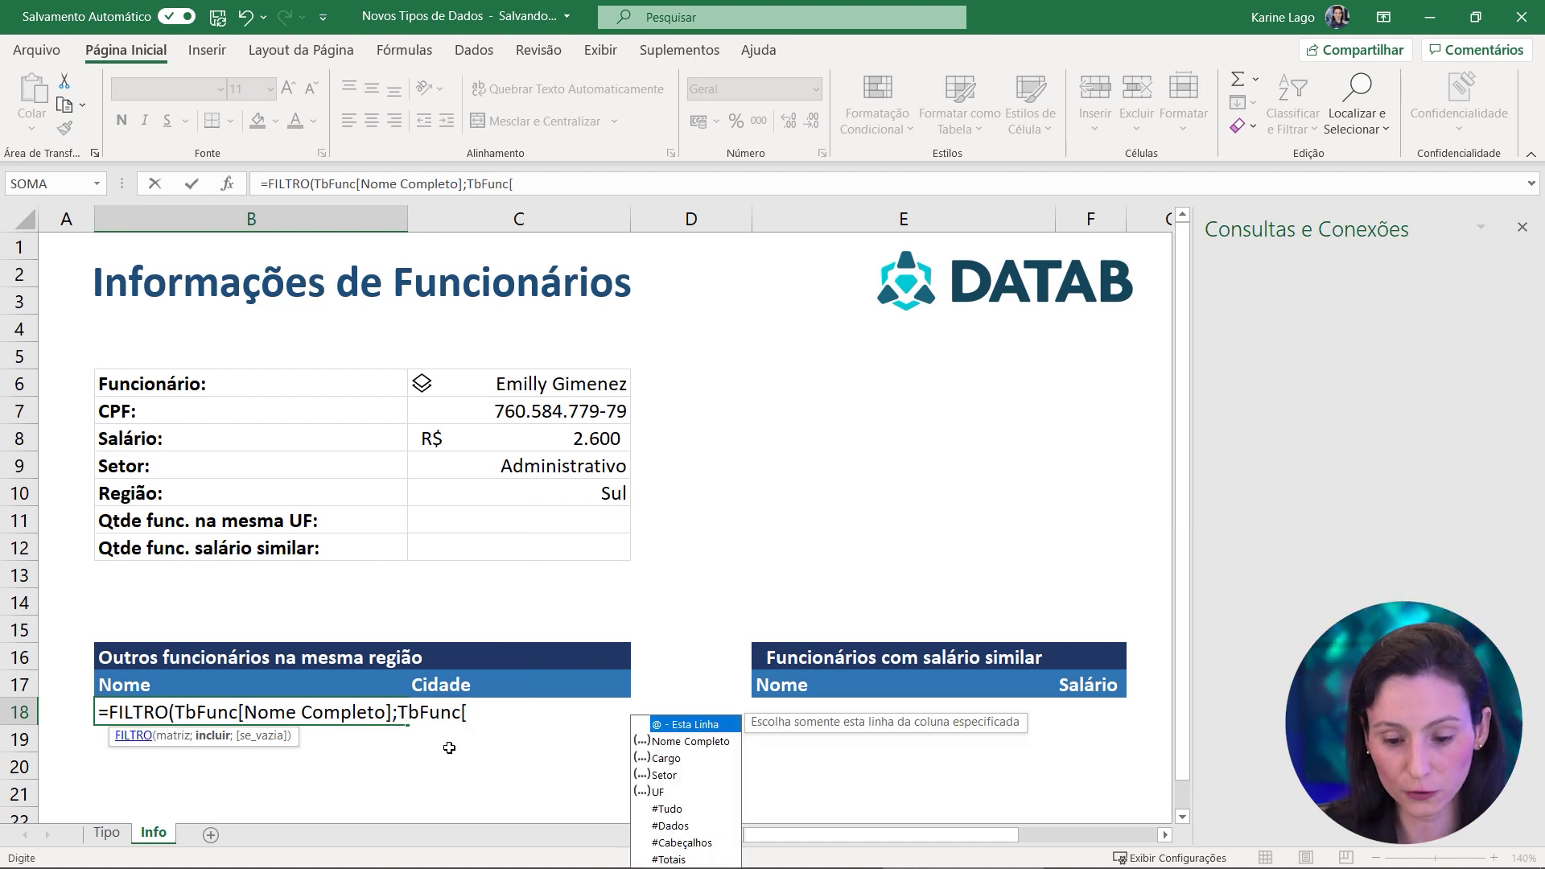
double_click(690, 740)
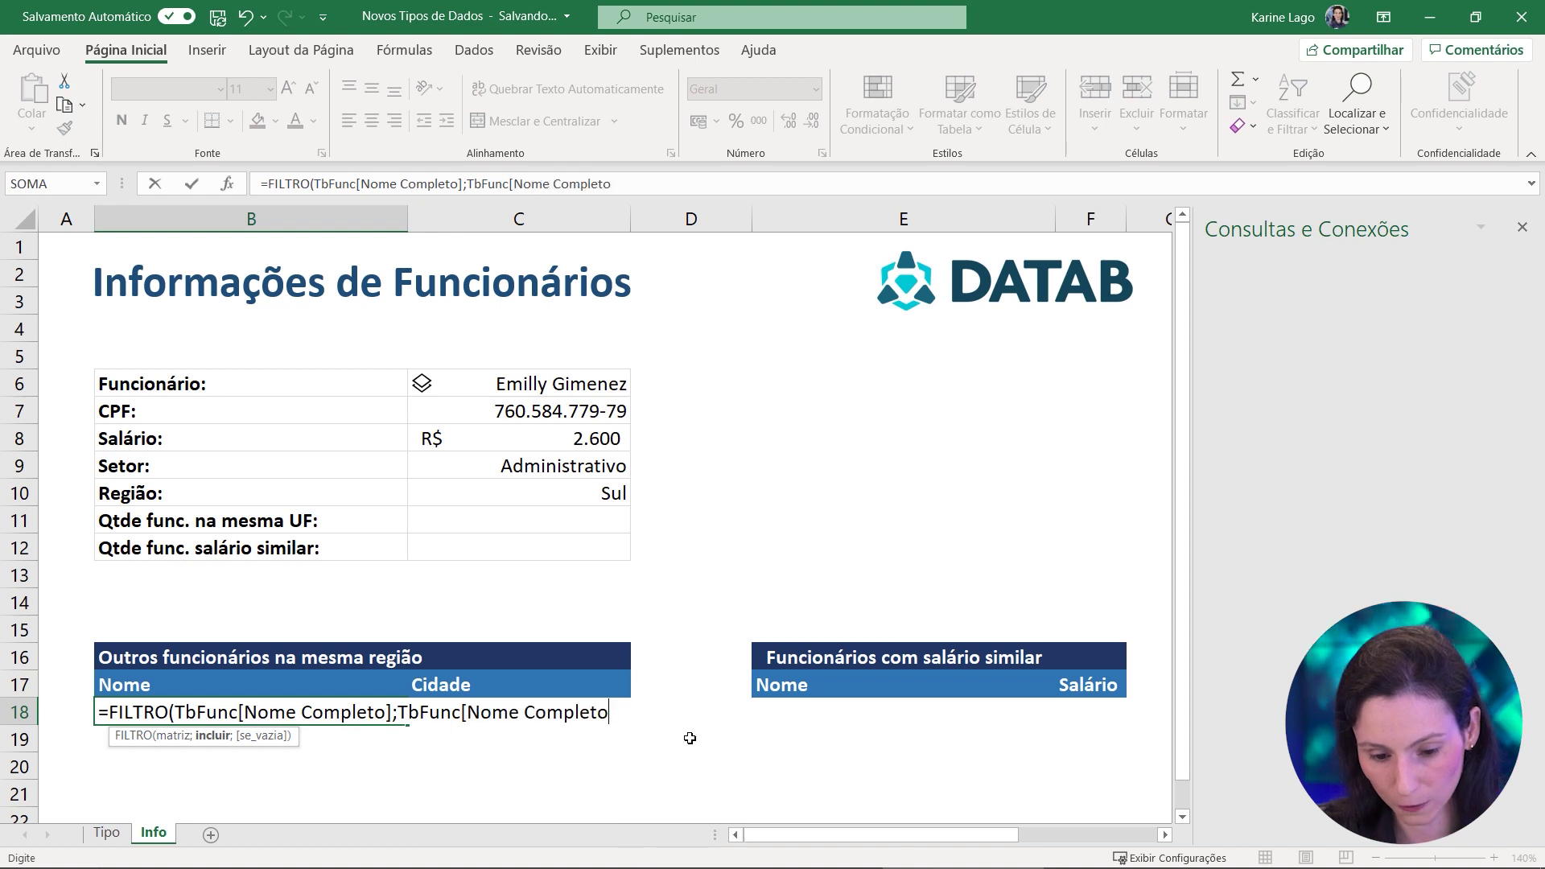
text(].Regi)
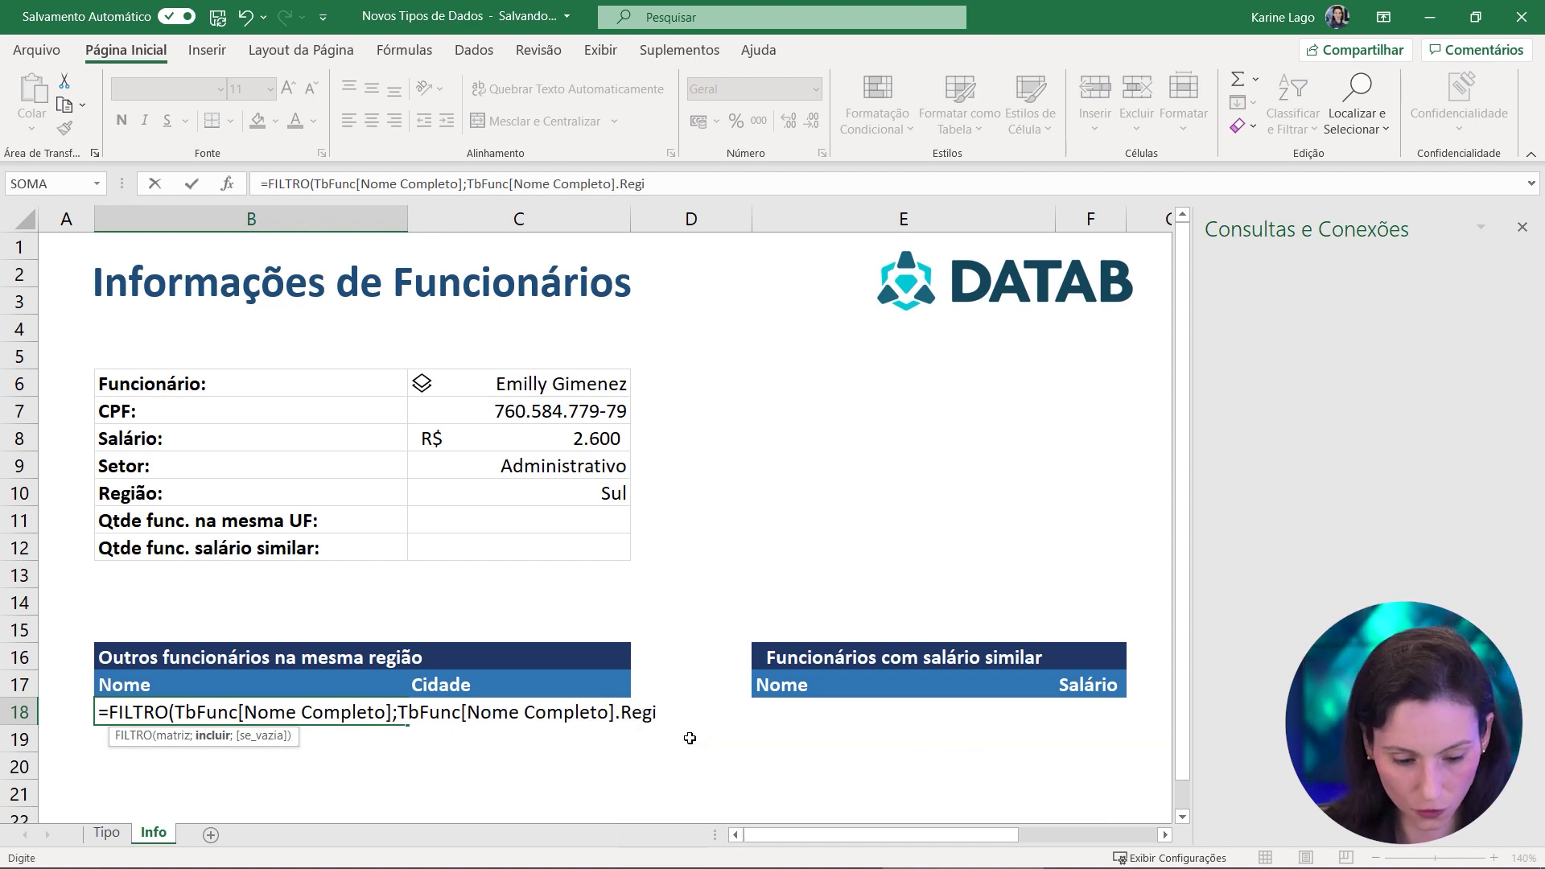
text(ão)
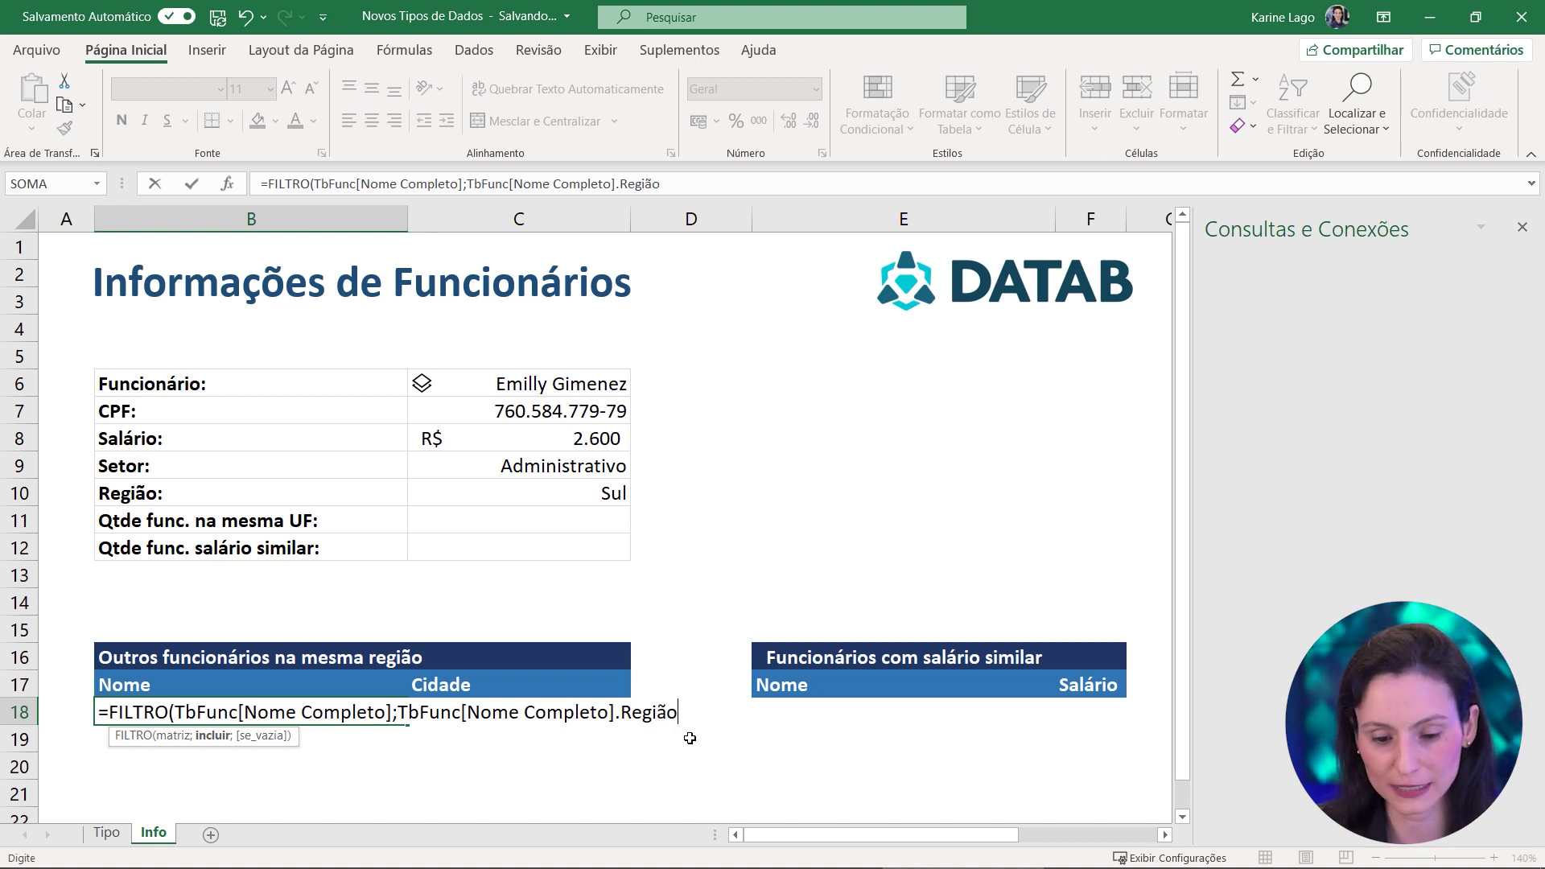
Set the condition equal to the selected employee's region in C10, review it, and enter the completed formula in B18
text(=)
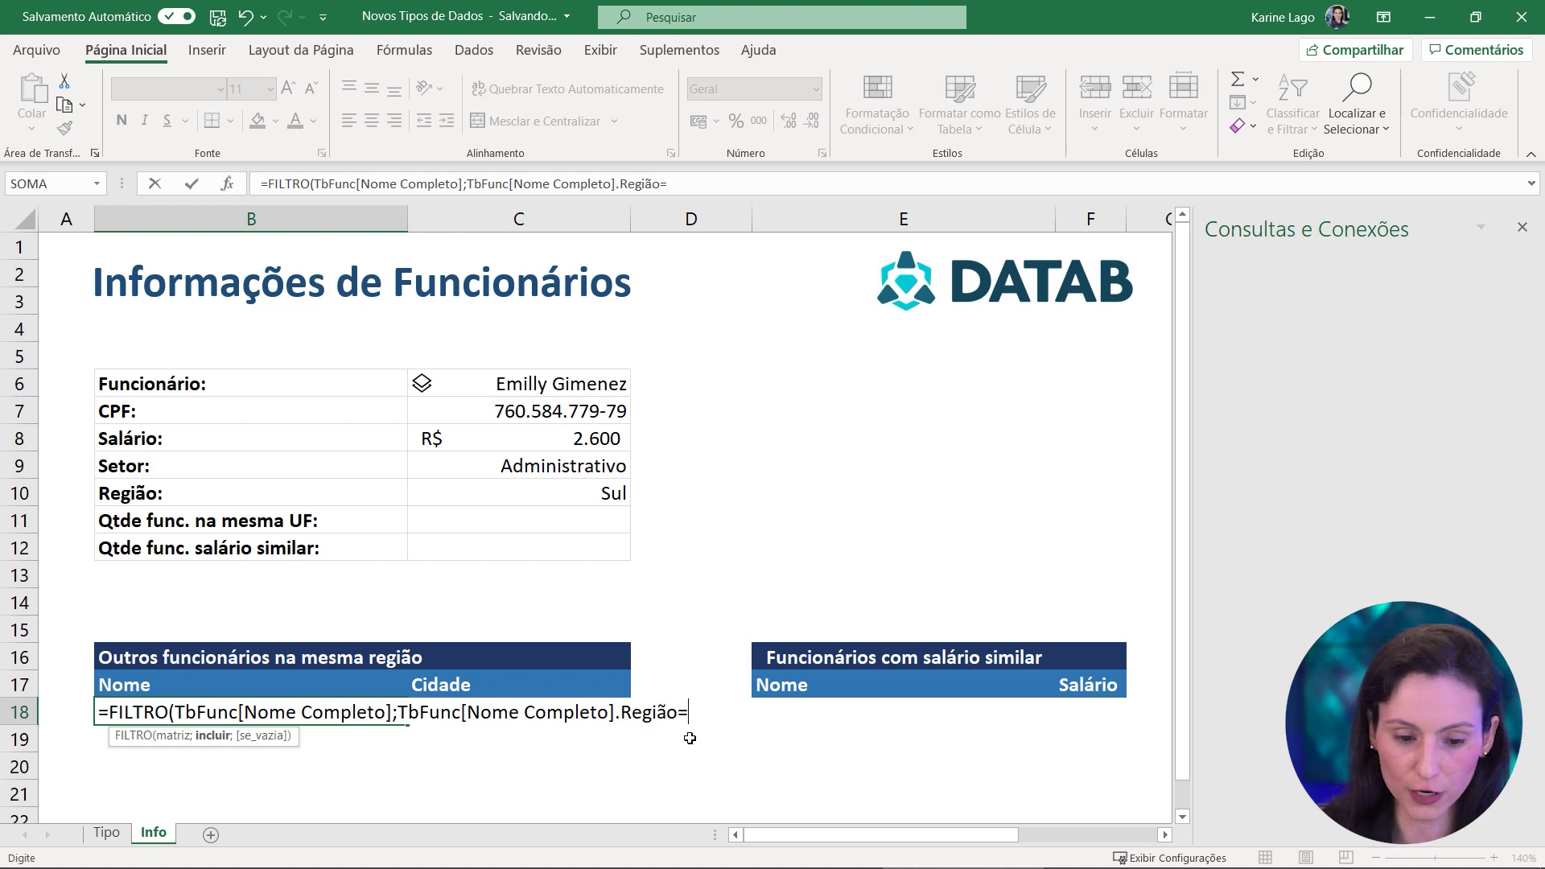
click(587, 490)
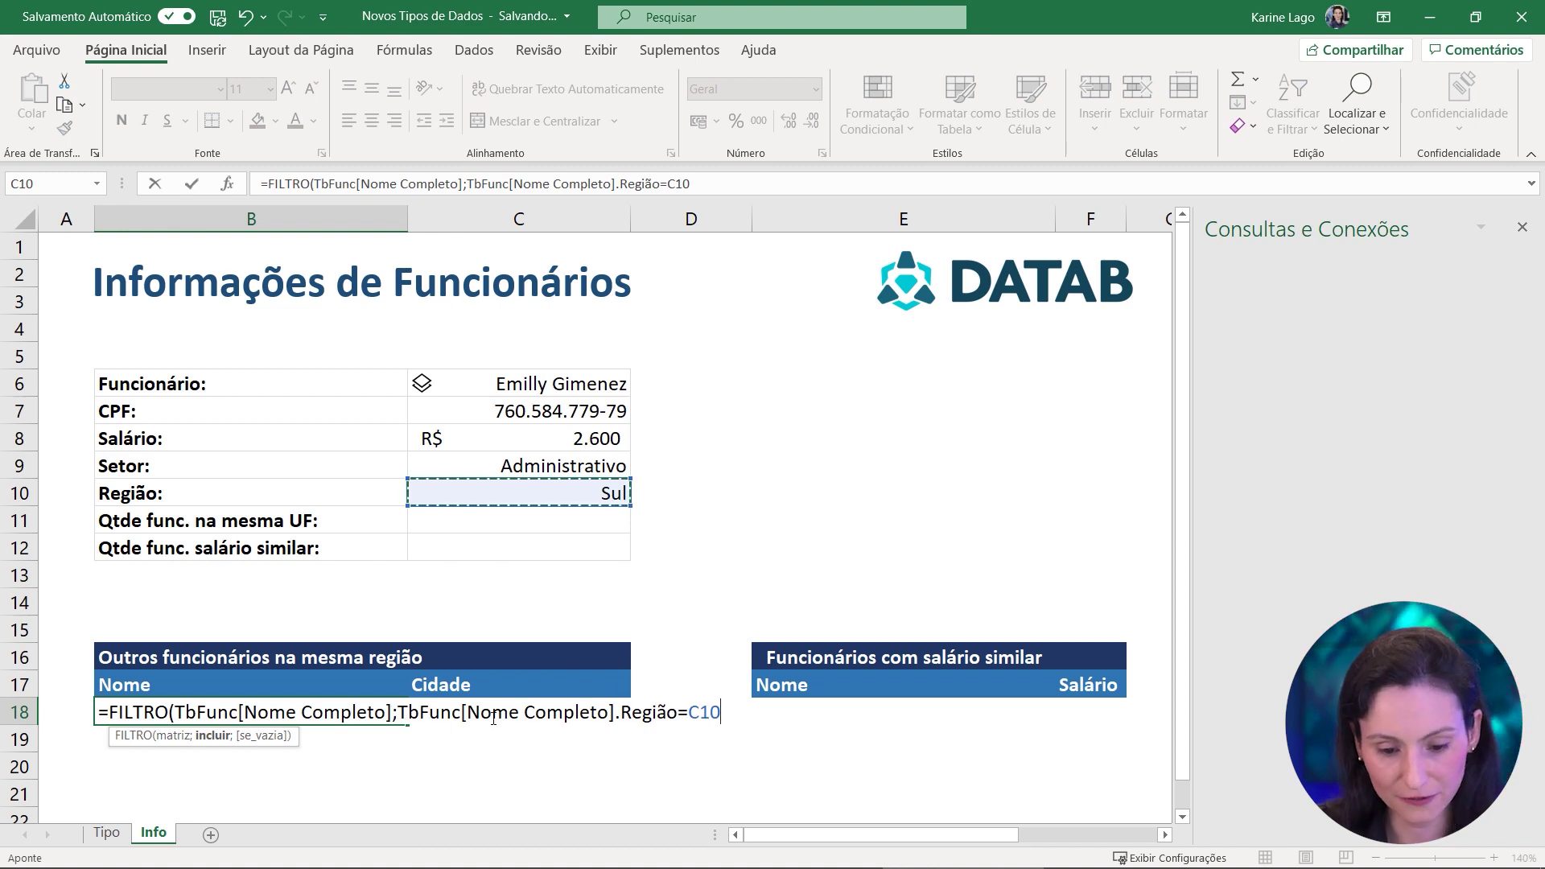
drag(620, 713, 680, 716)
double_click(700, 715)
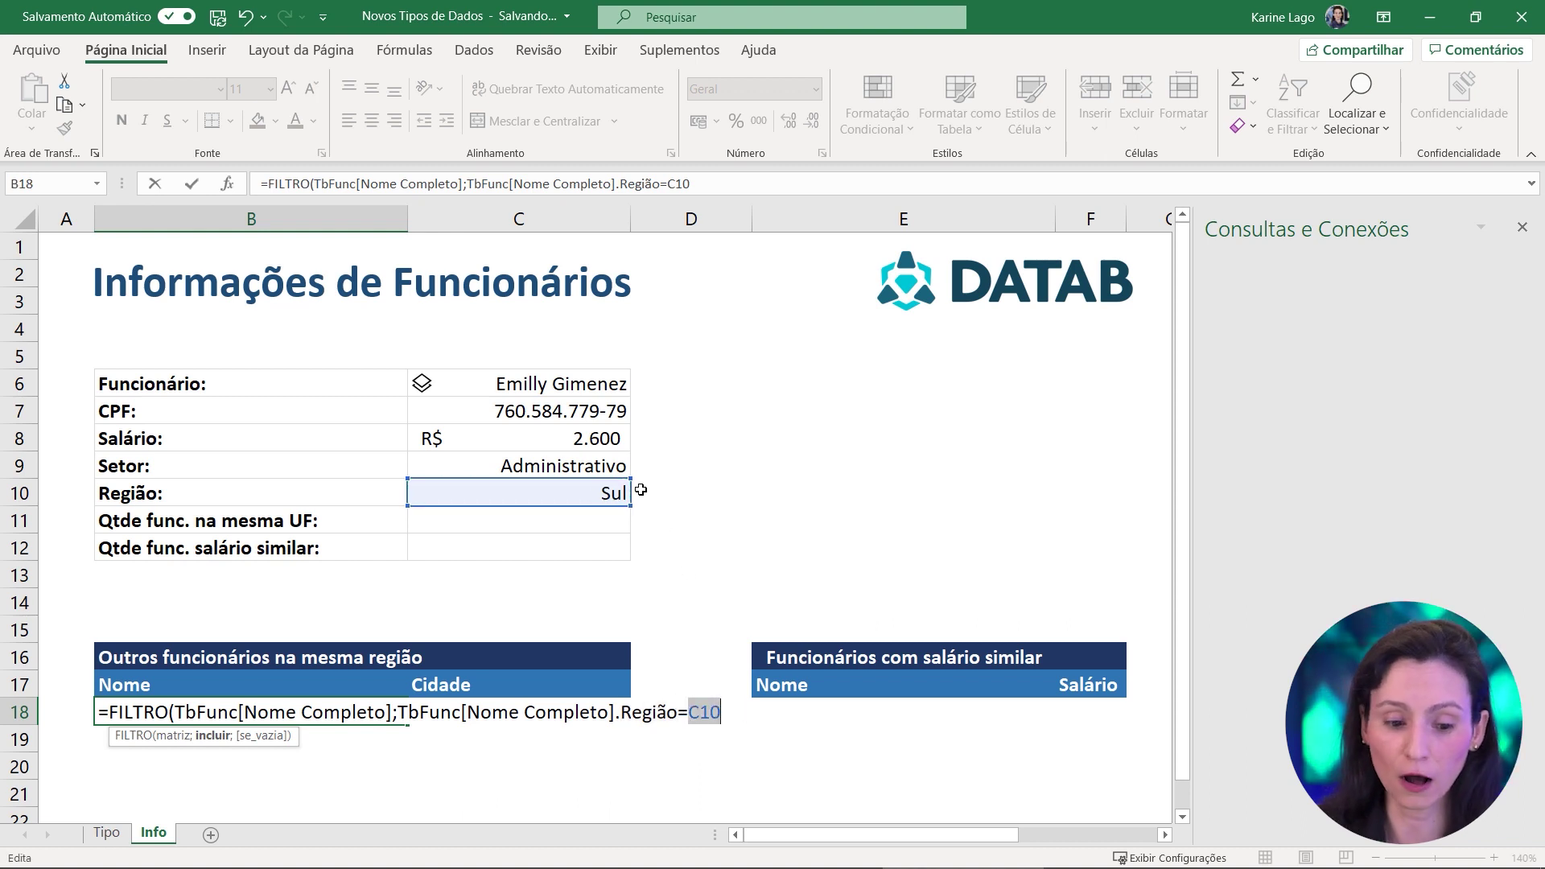
click(718, 713)
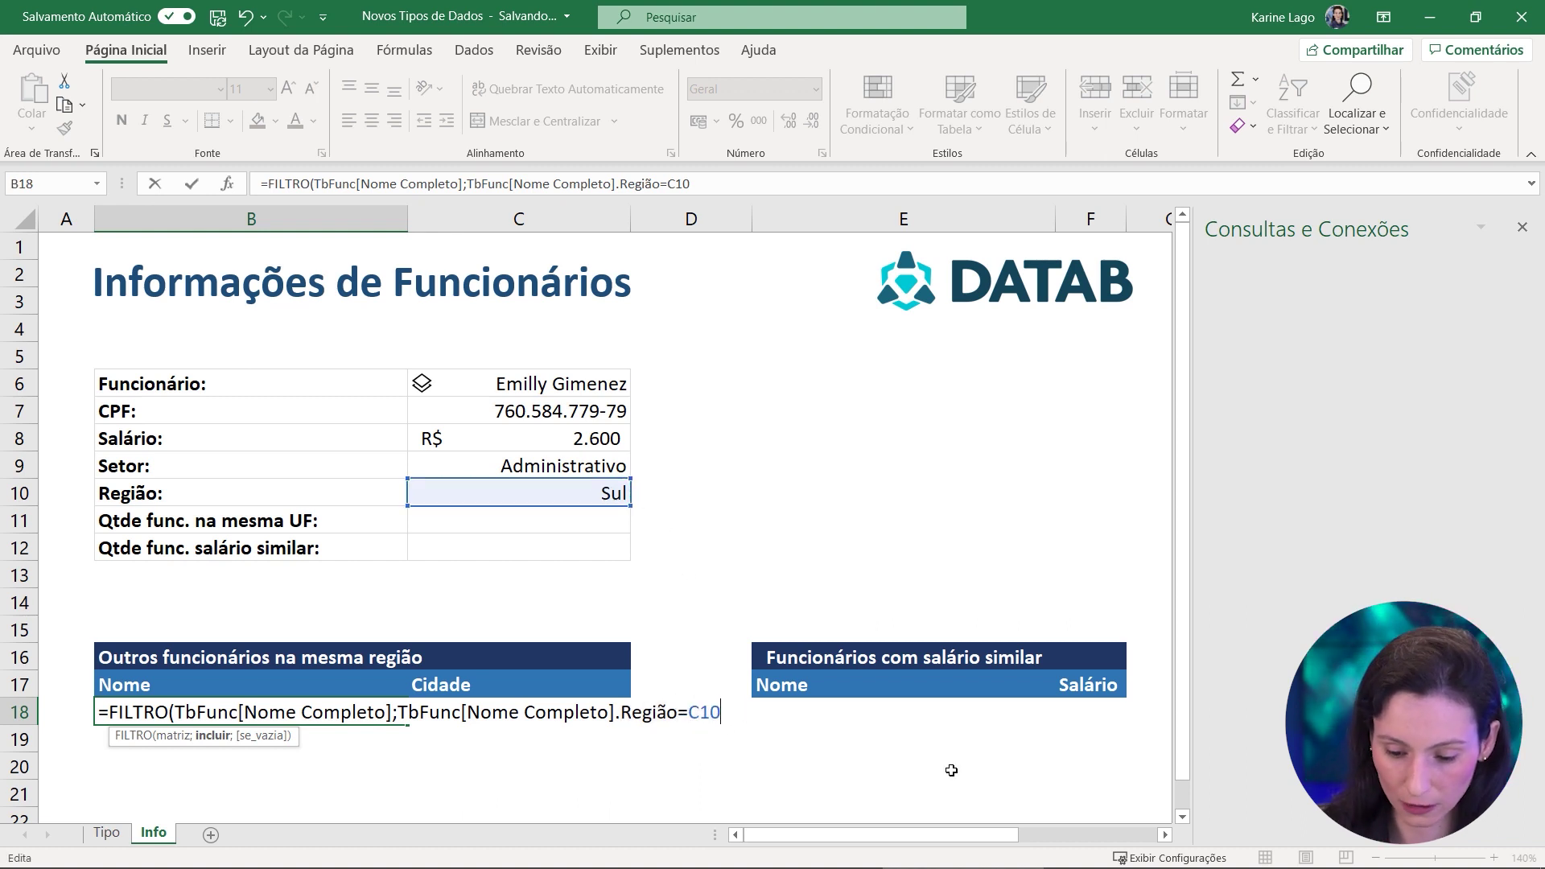
text())
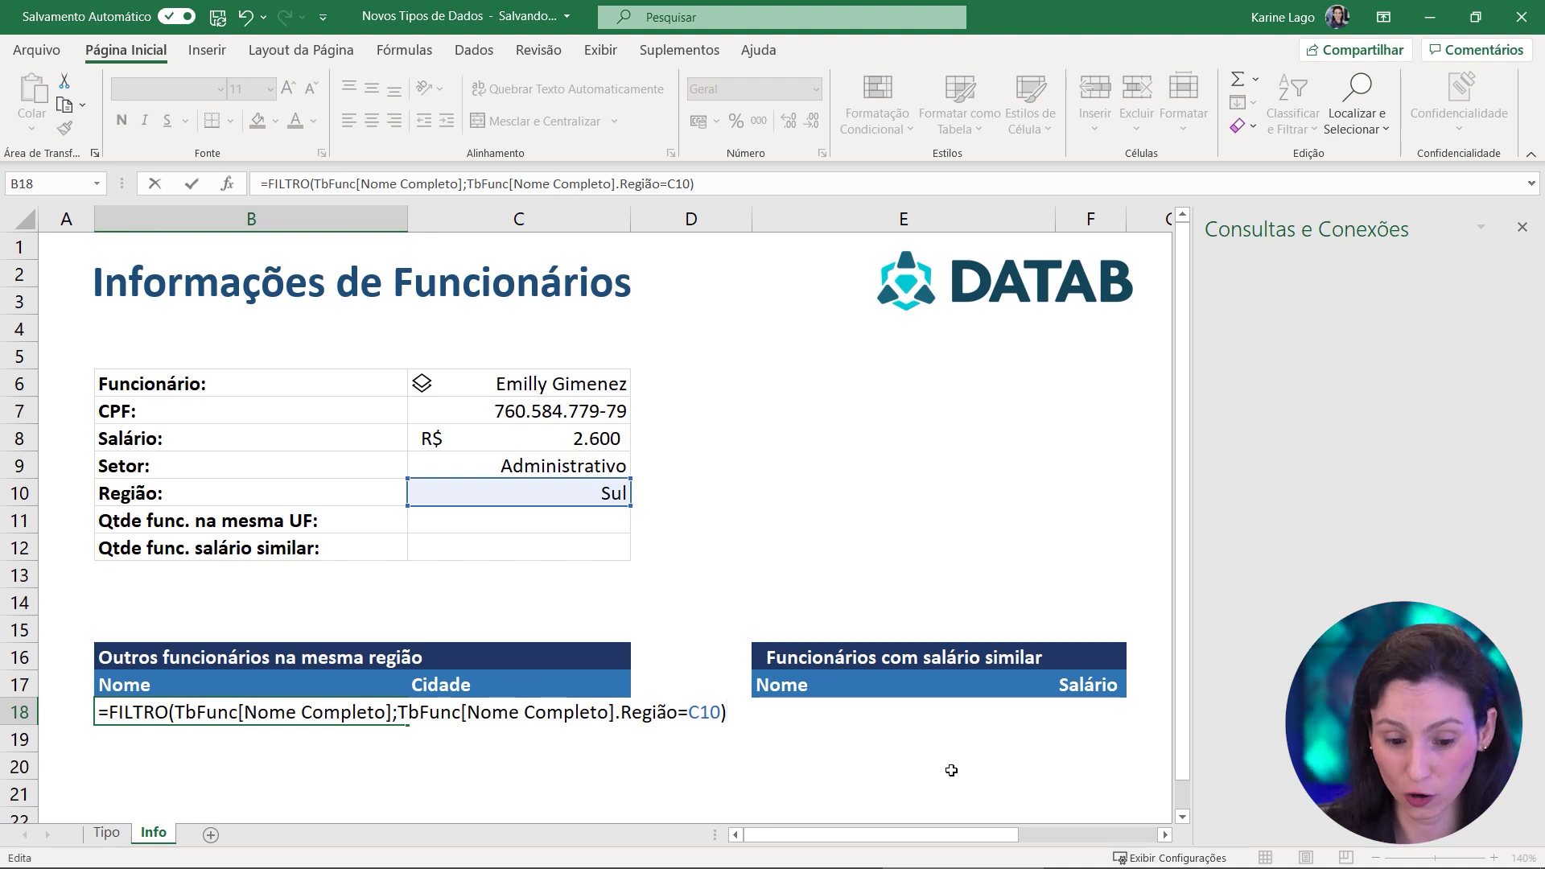
key(Return)
Examine the whole list of employees under Outros funcionários na mesma região, from B18 down to its last row
scroll(779, 626, down, 5)
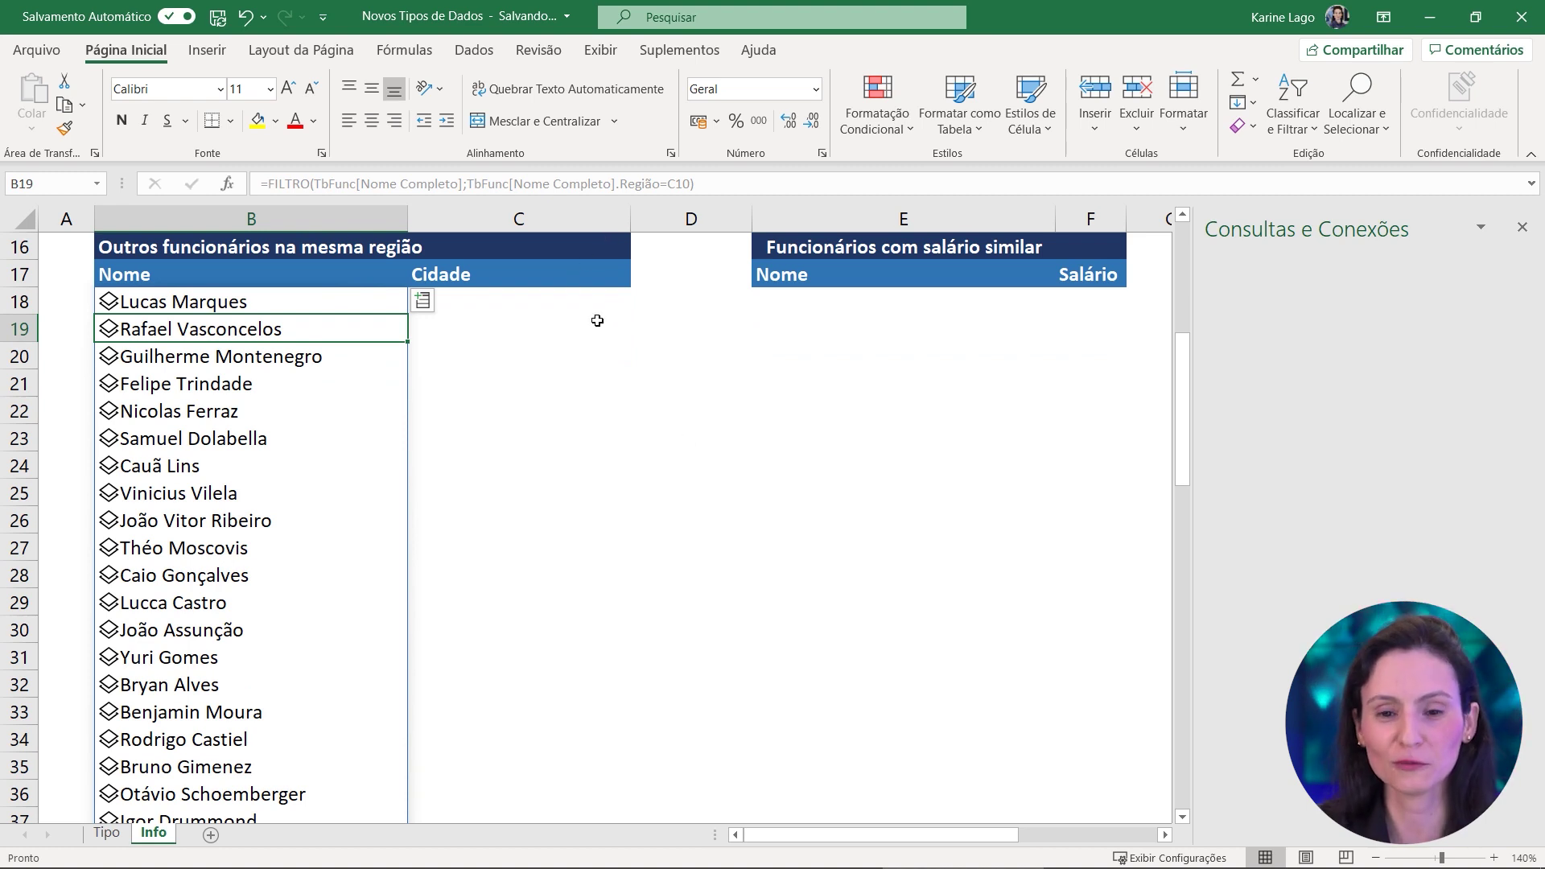
drag(261, 297, 210, 712)
scroll(211, 712, down, 4)
scroll(211, 712, down, 11)
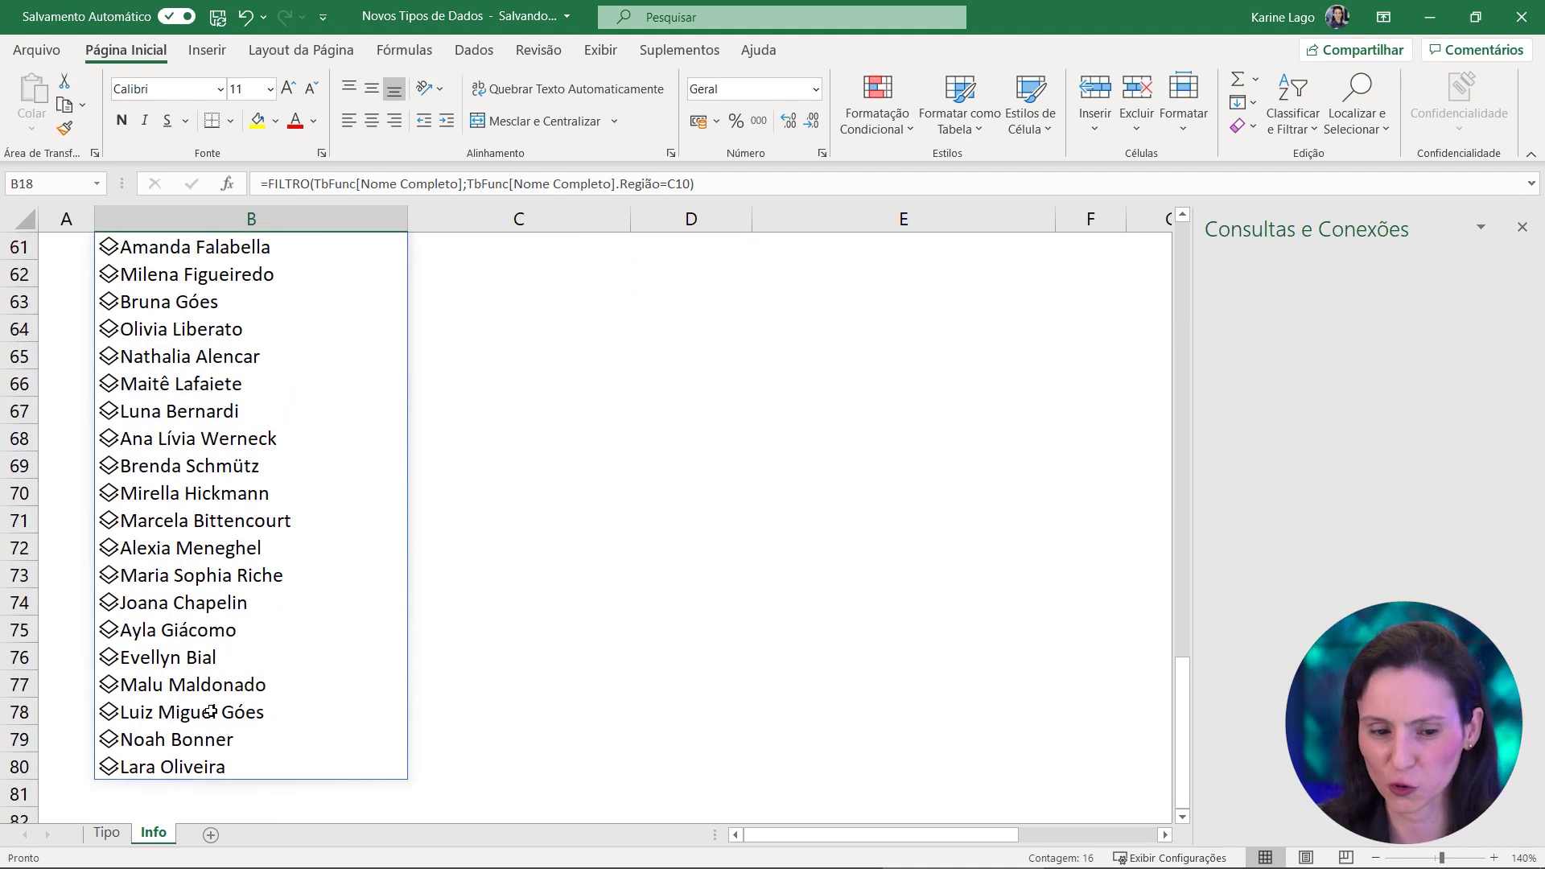
scroll(211, 712, up, 20)
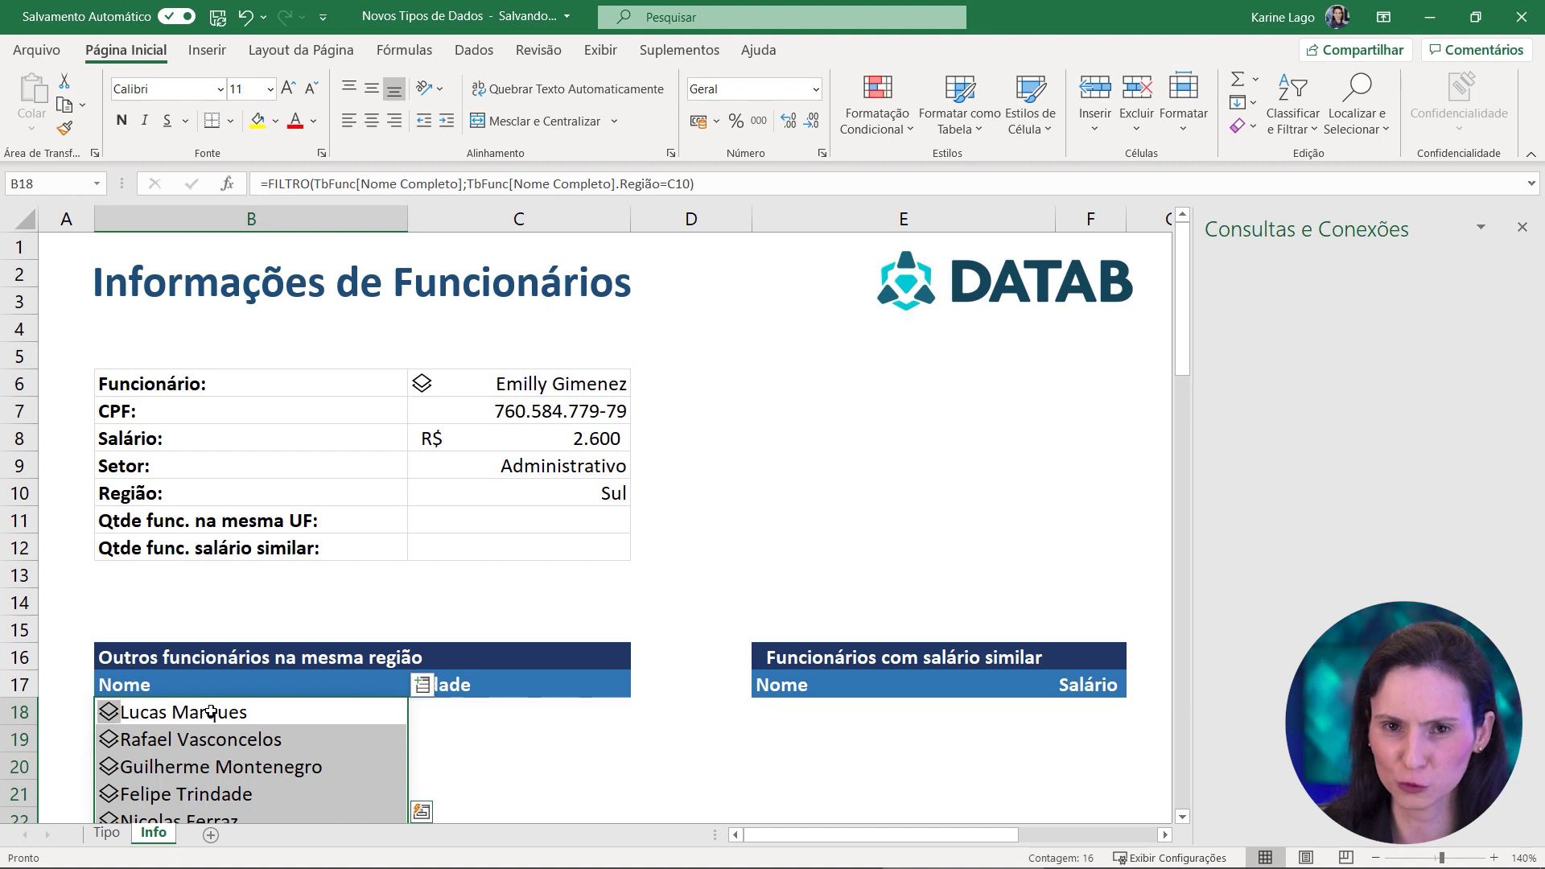
scroll(211, 712, down, 3)
scroll(531, 362, up, 3)
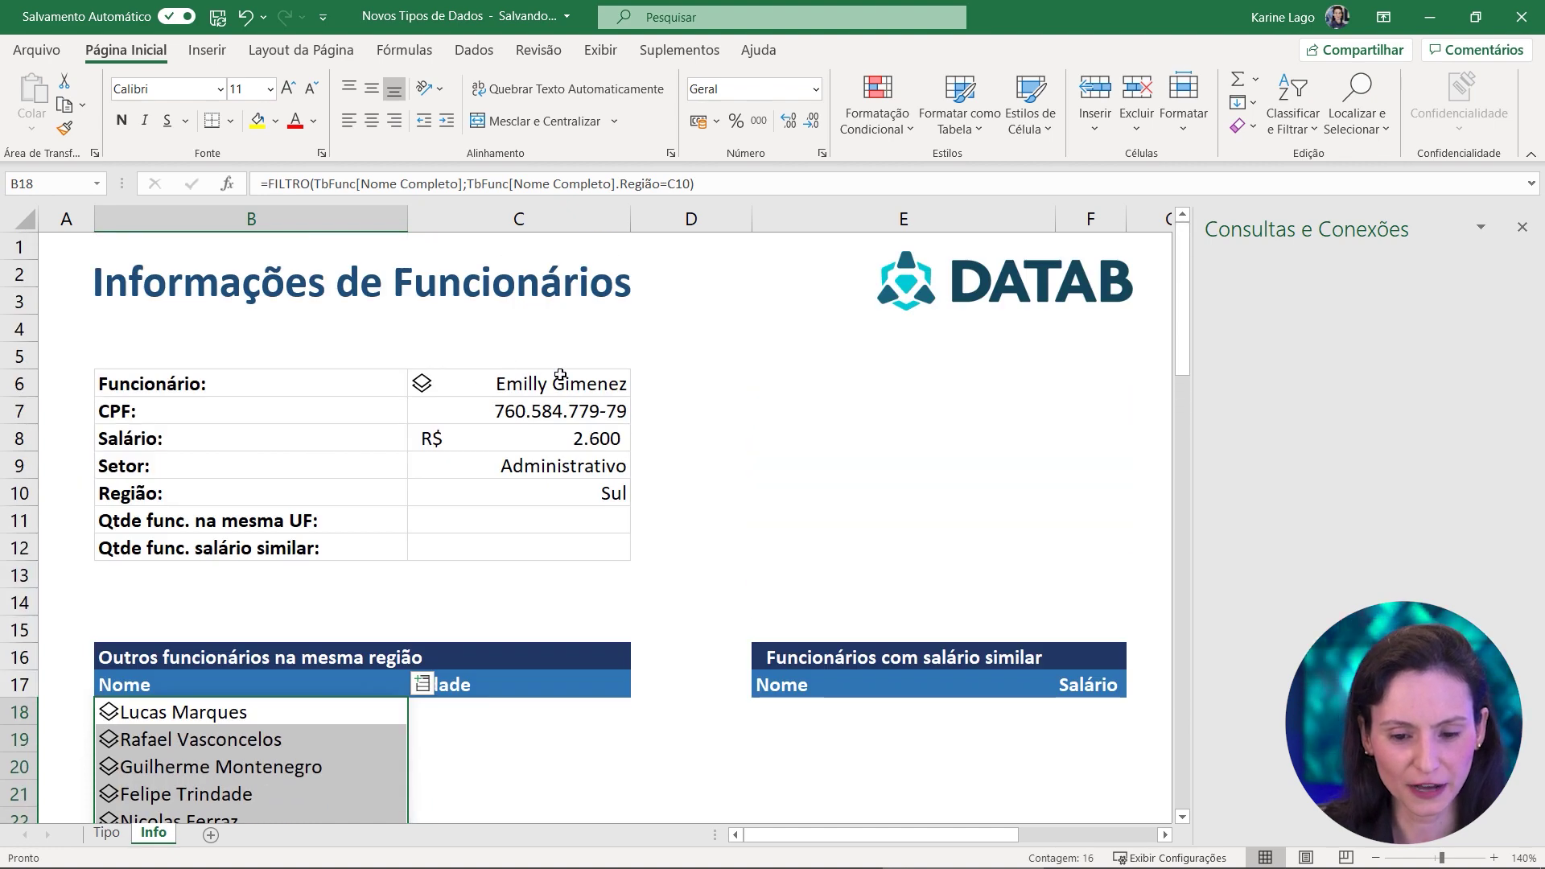
Test the same-region list by choosing two other employees in turn in C6, checking Região in C10 and the names from B18 down
click(560, 375)
click(640, 388)
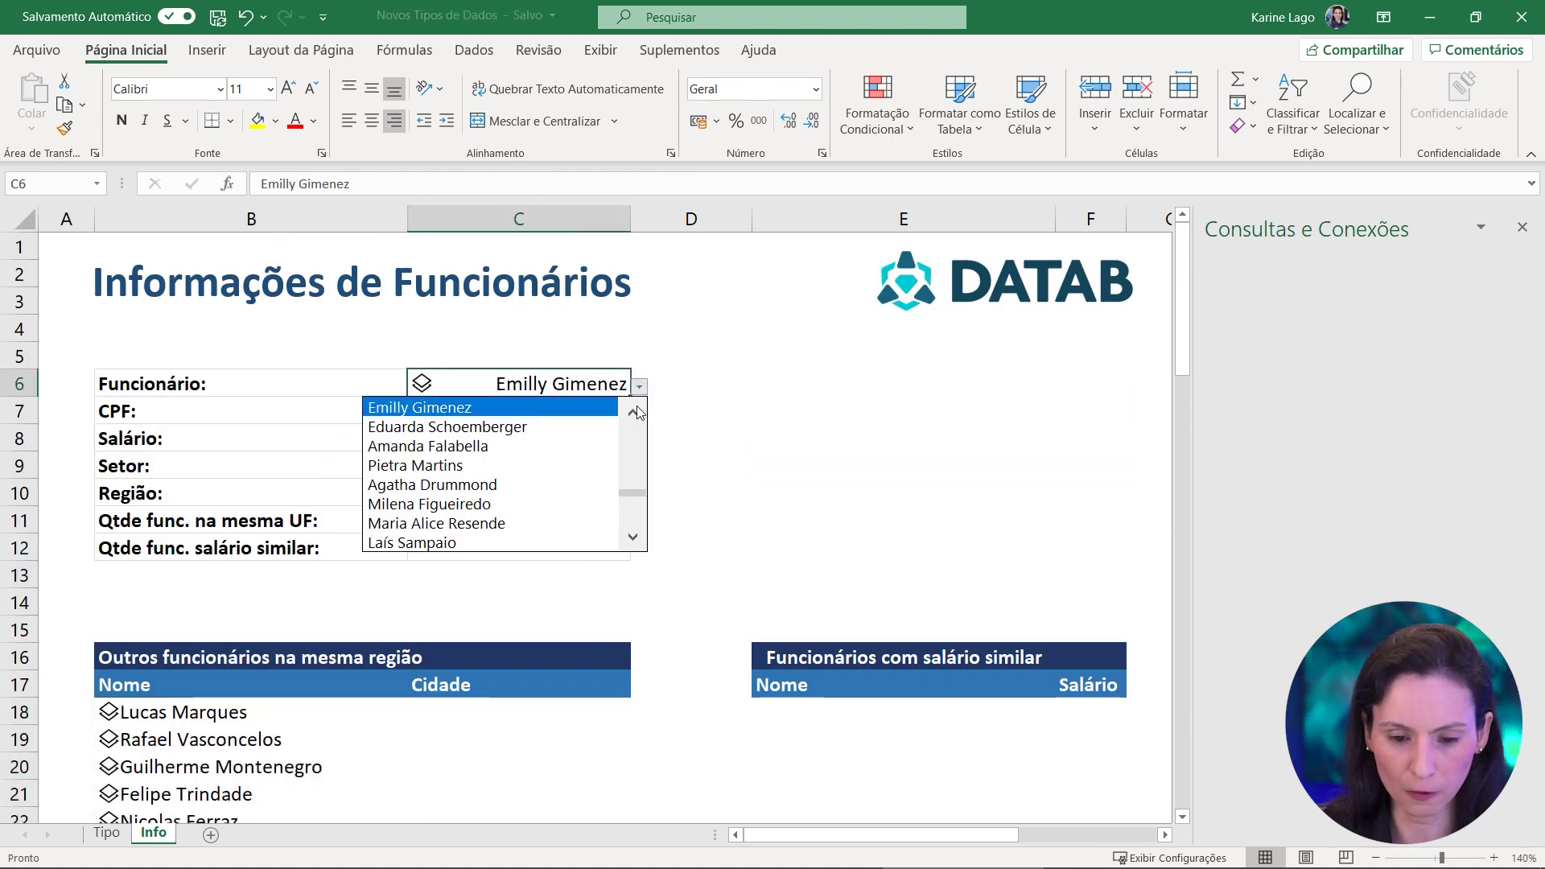
scroll(576, 463, down, 5)
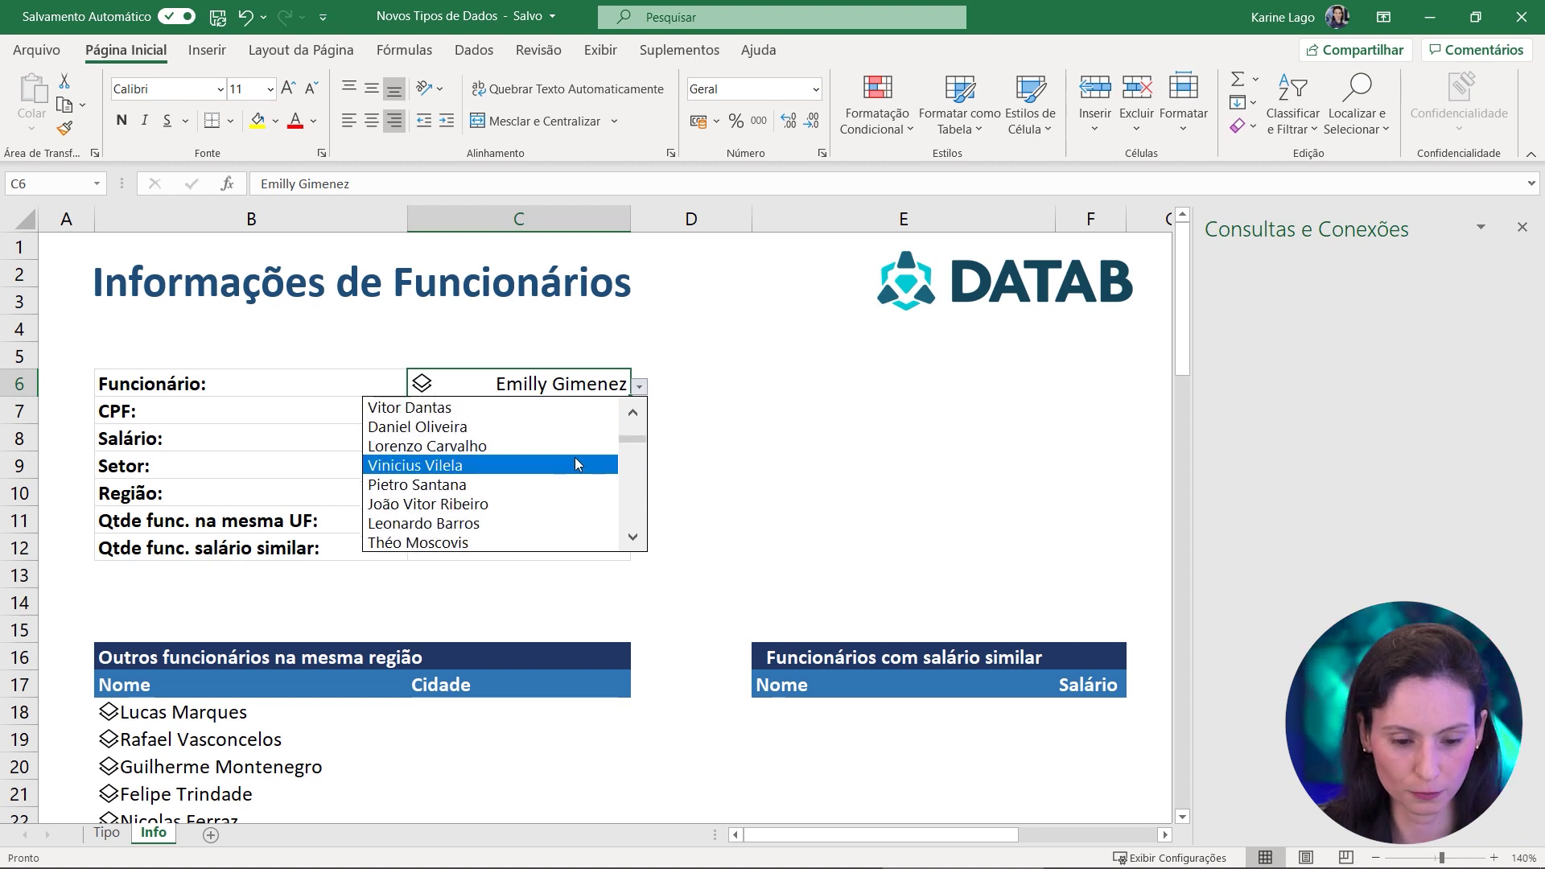
click(455, 467)
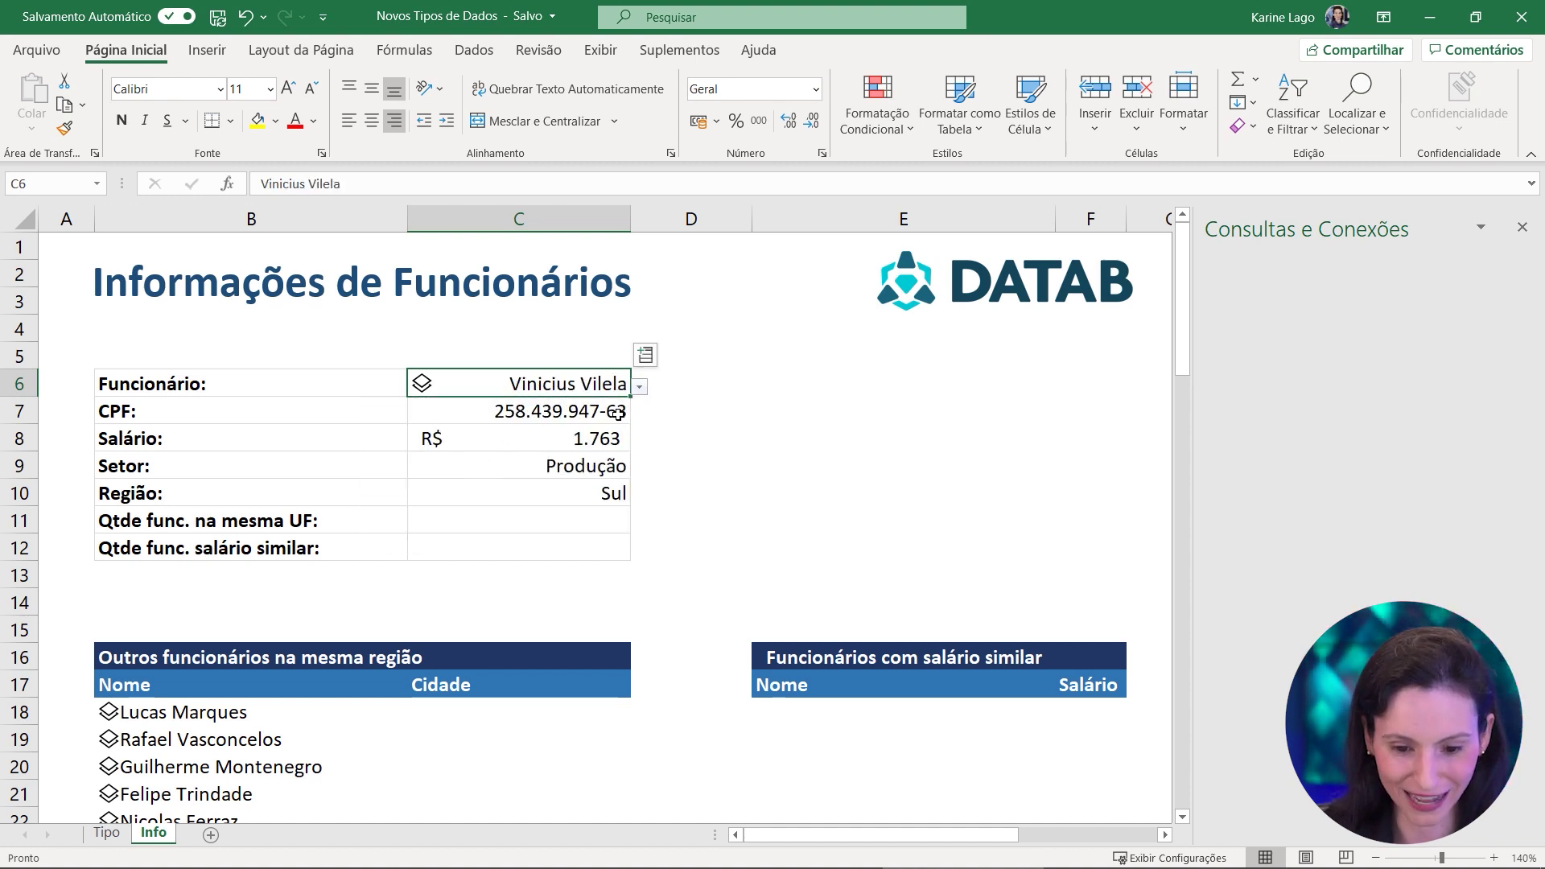
click(640, 389)
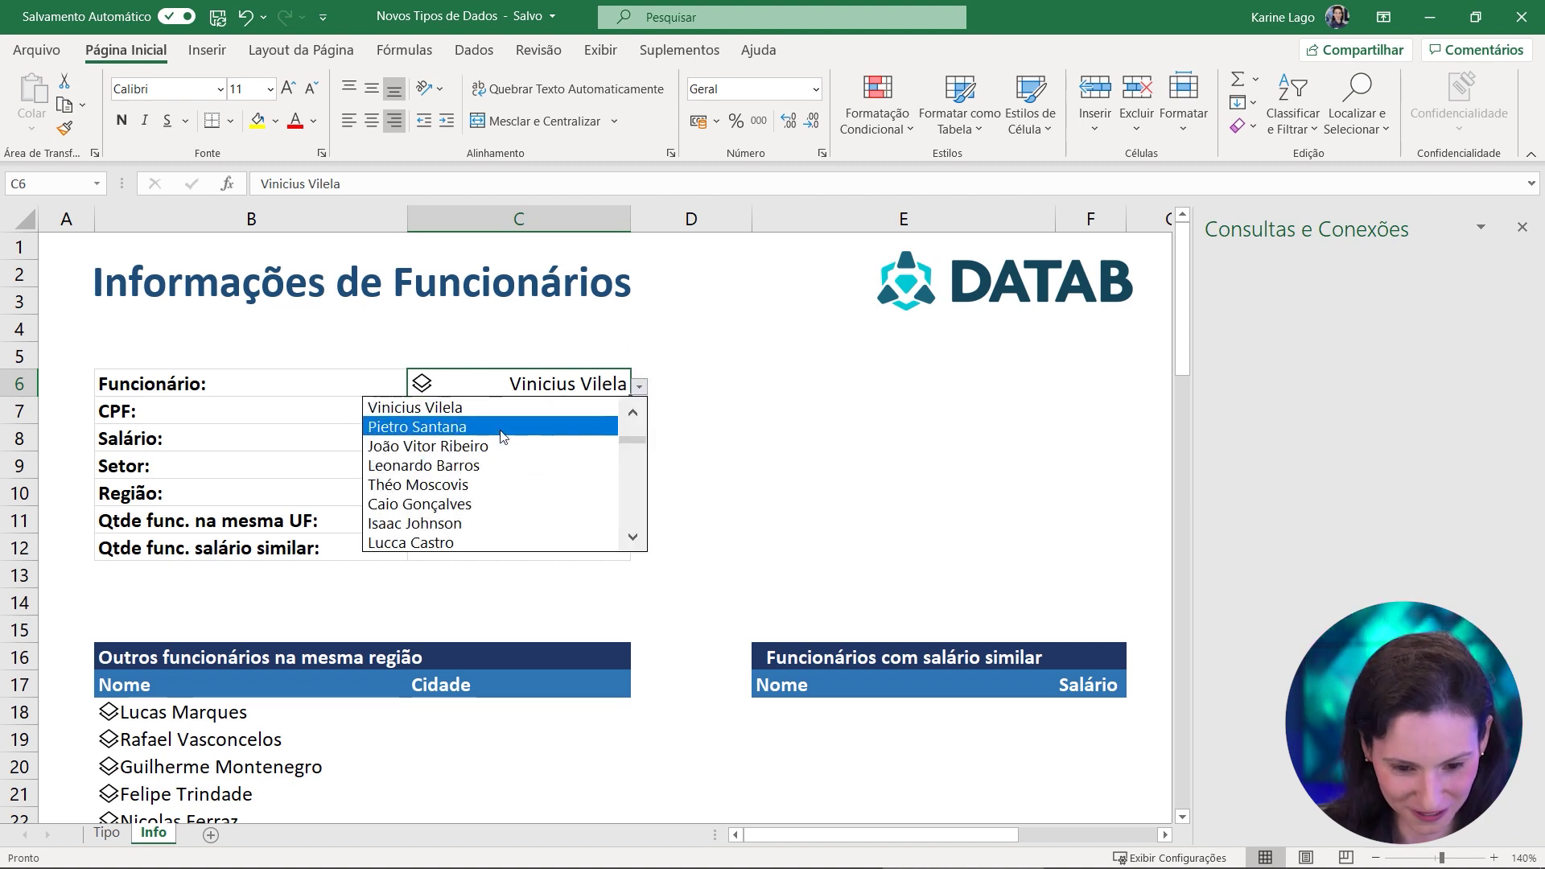
click(499, 429)
click(594, 493)
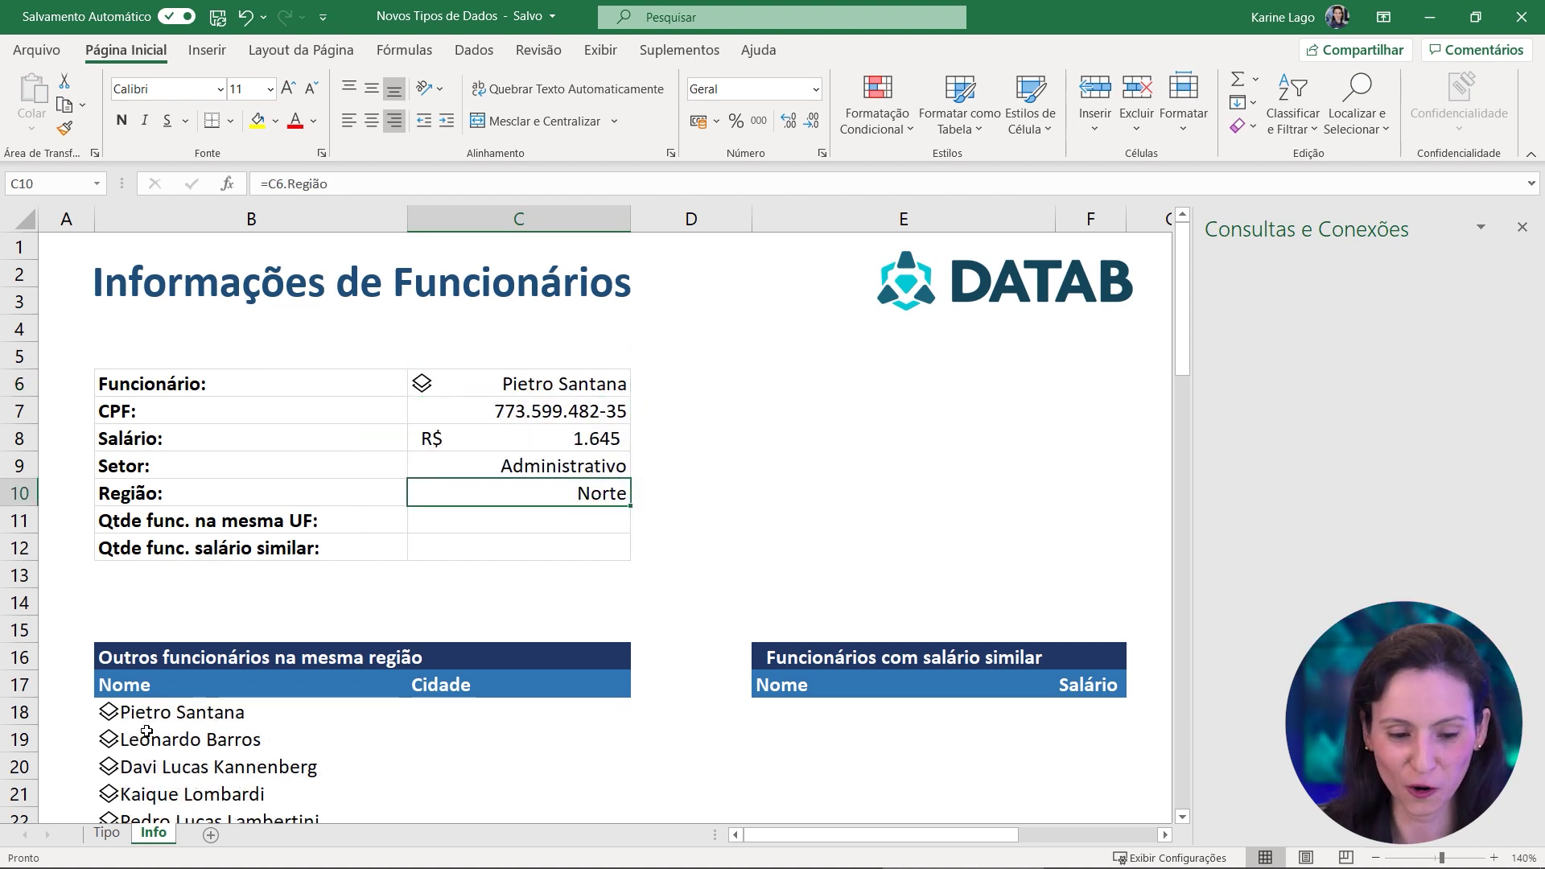
click(167, 722)
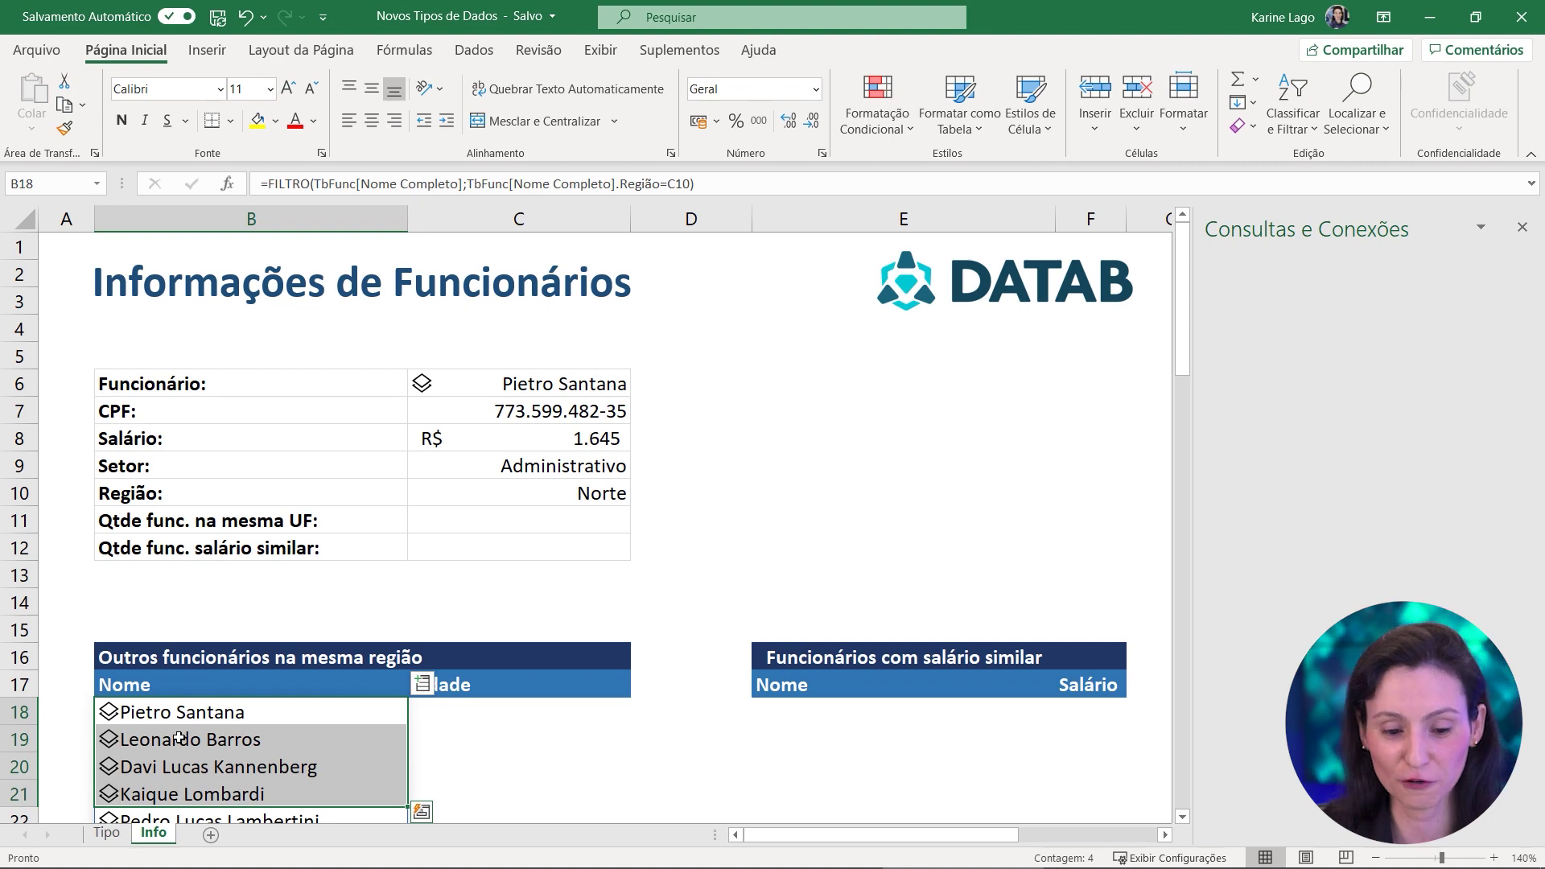
scroll(225, 718, down, 10)
scroll(276, 720, up, 6)
scroll(278, 720, up, 5)
Start a formula in C18 under Cidade that references the entire spilled employee list, B18#
click(470, 710)
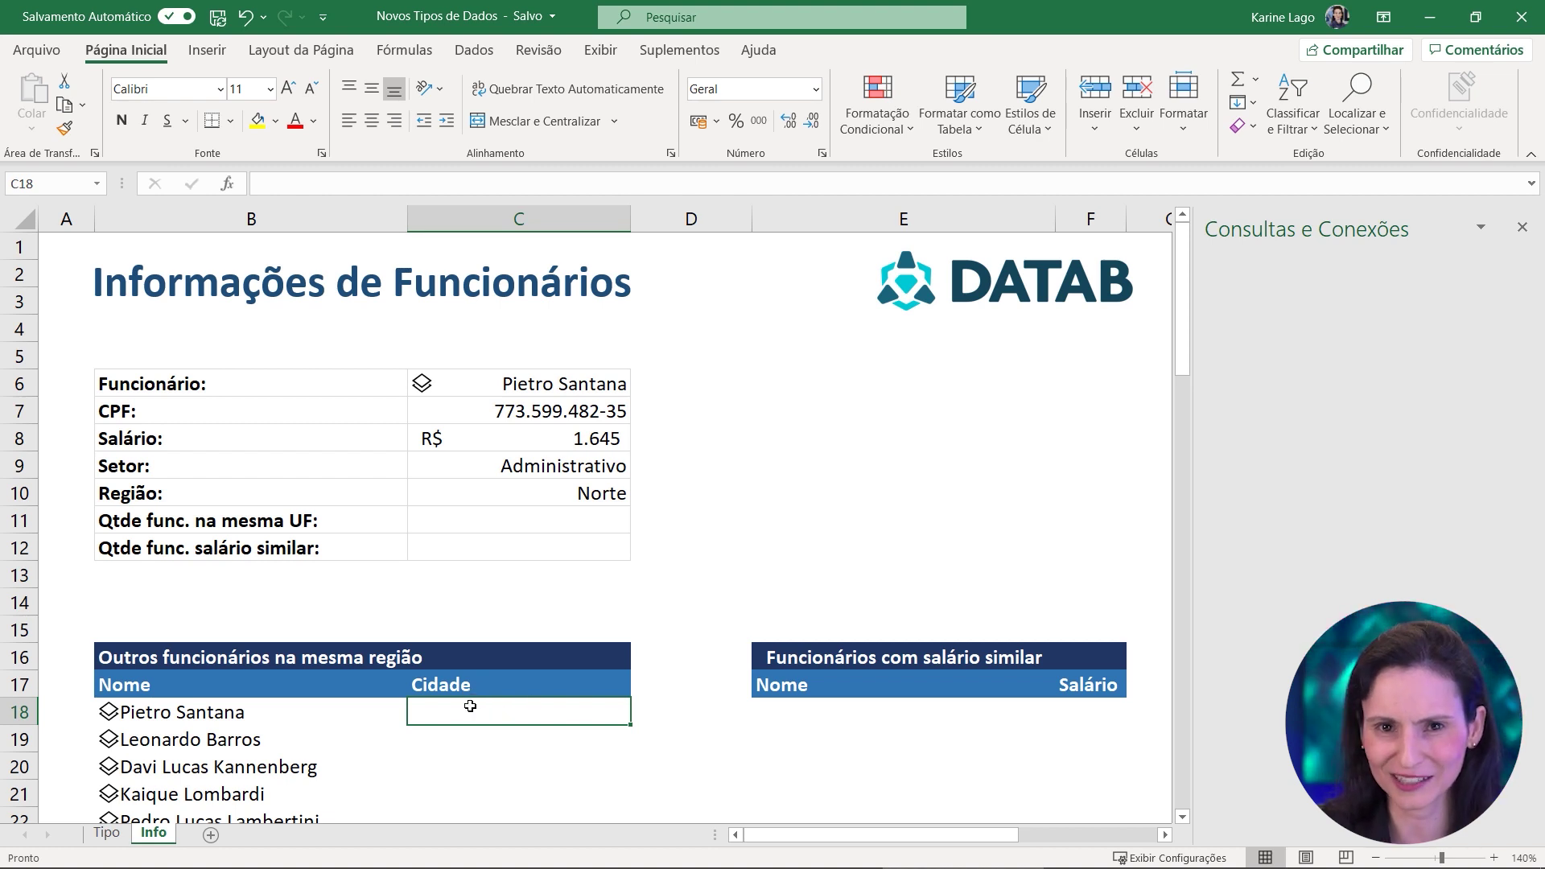
text(=)
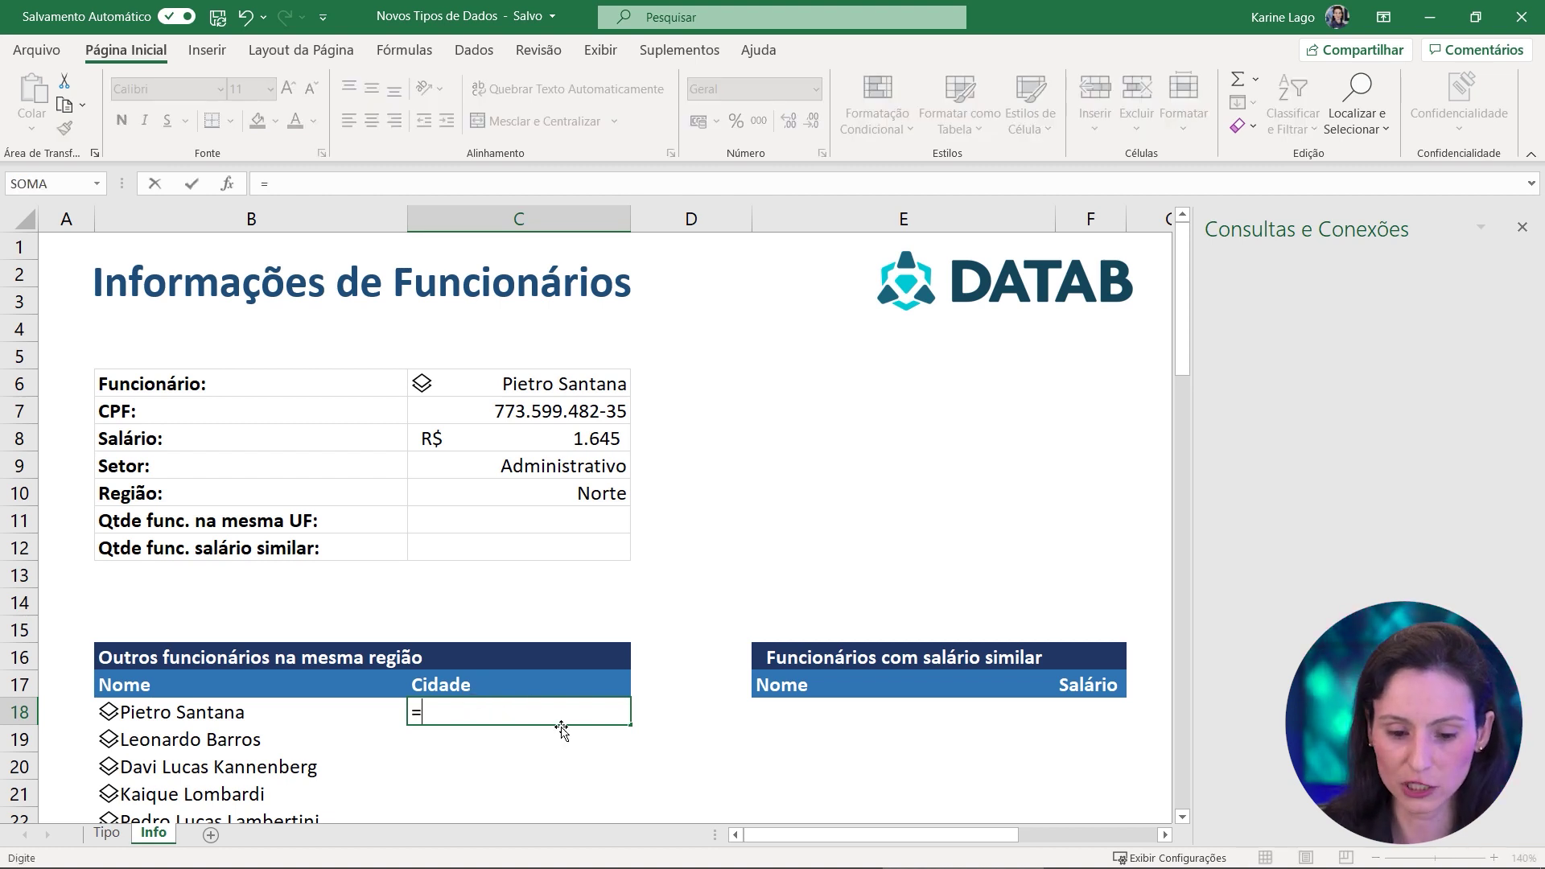
click(168, 716)
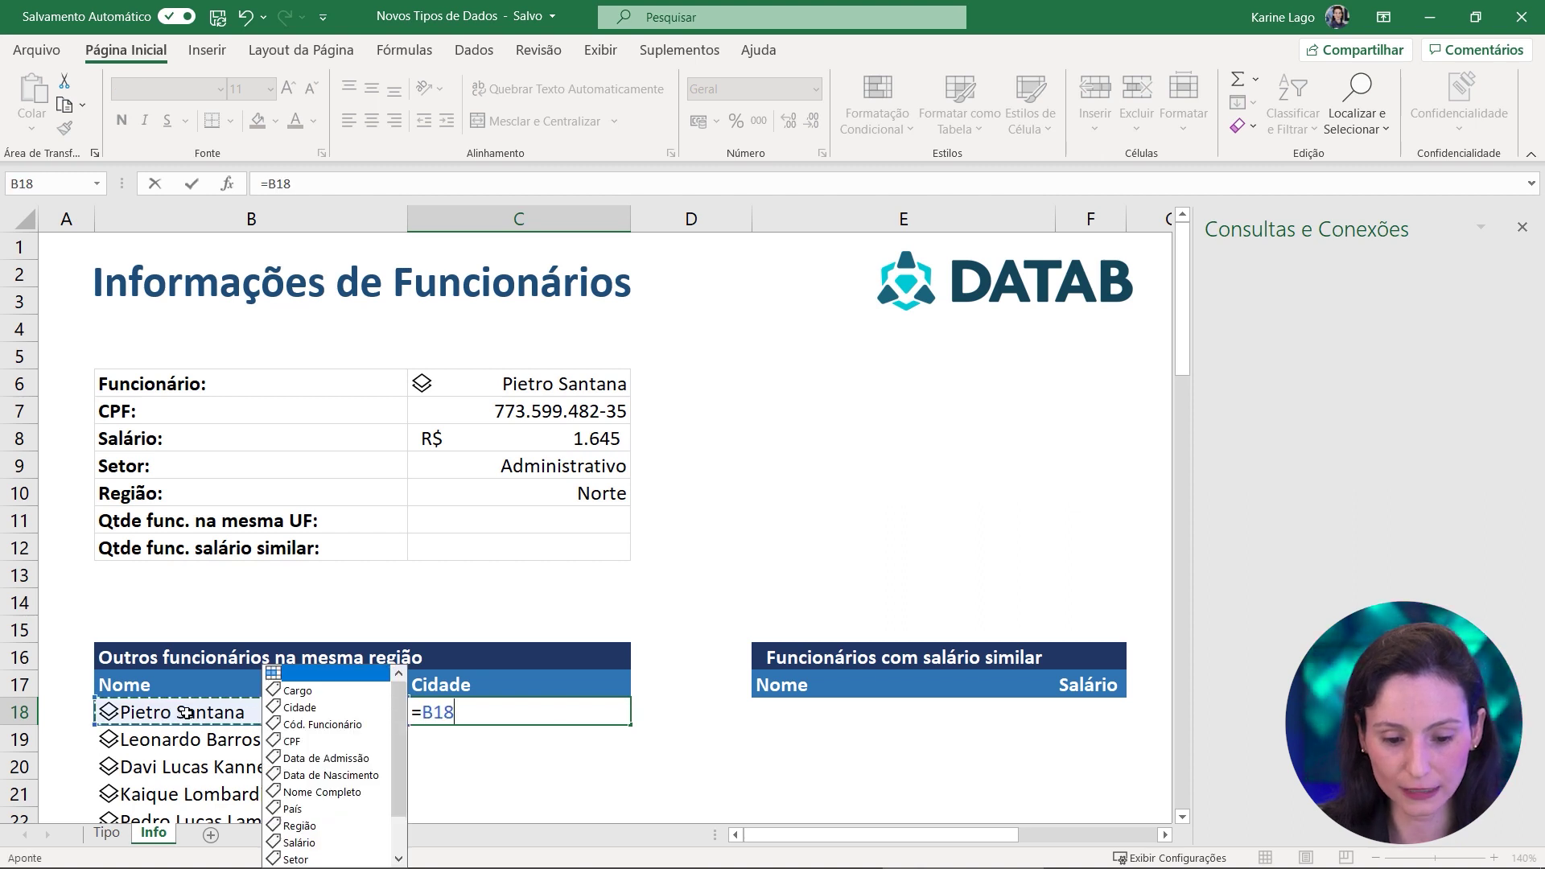
text(#)
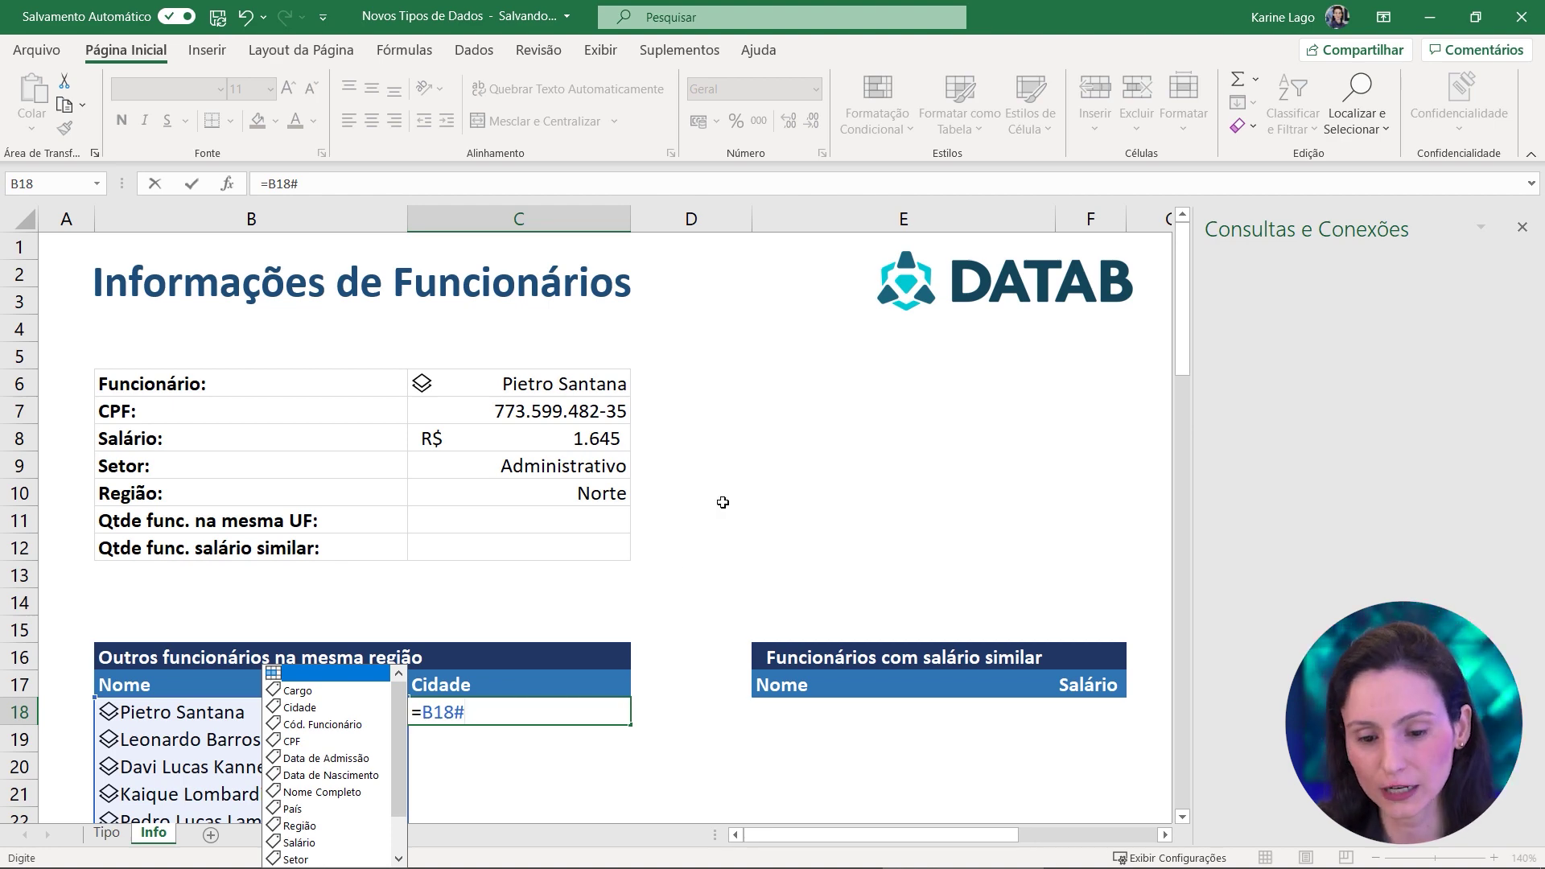
scroll(723, 502, down, 3)
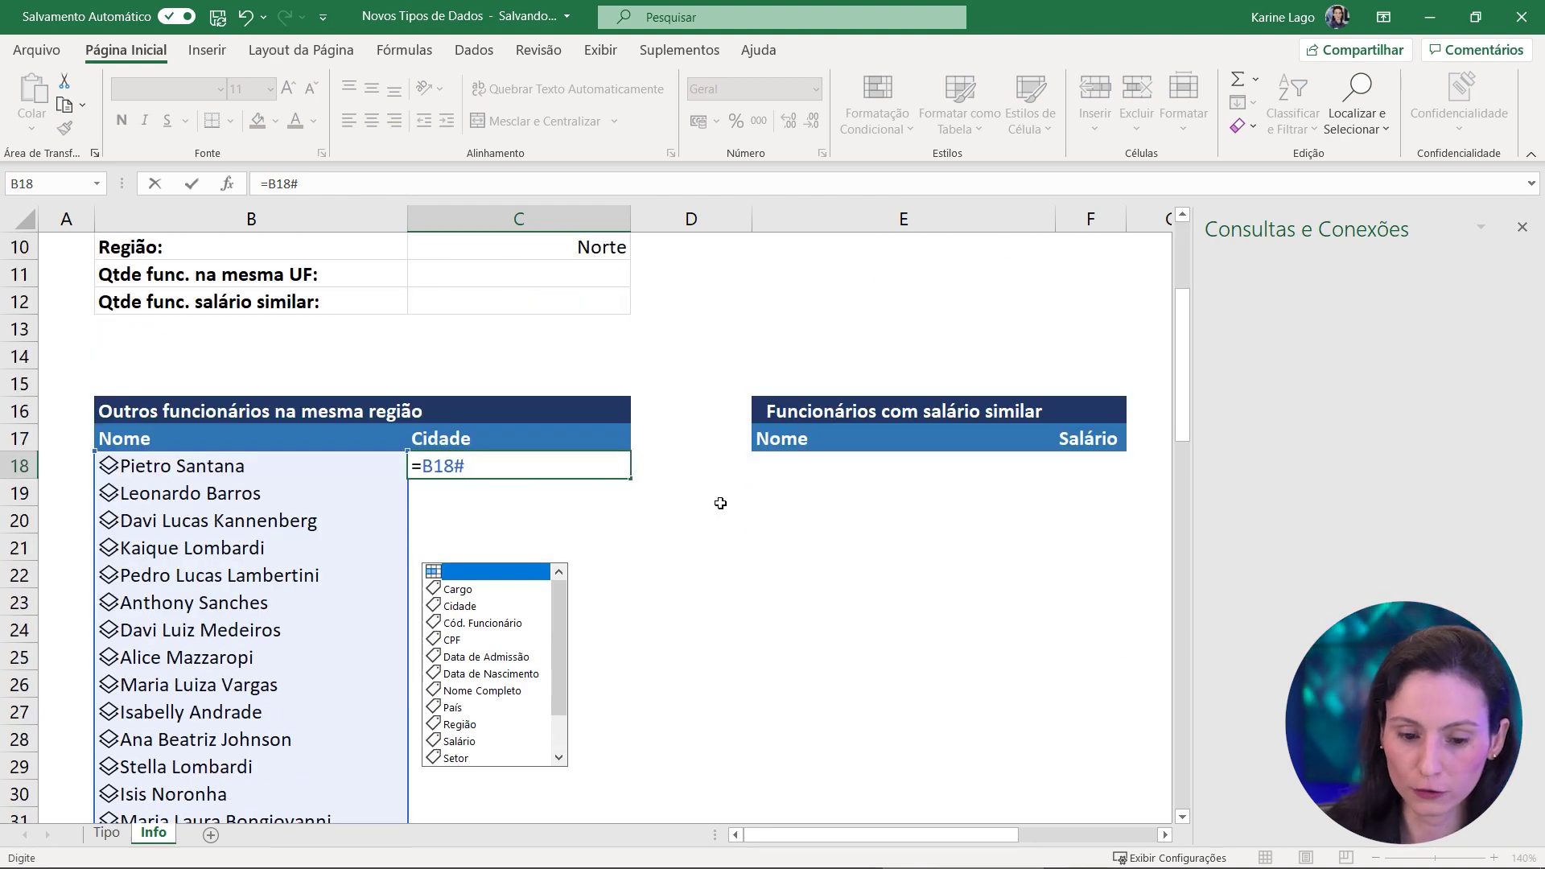
key(BackSpace)
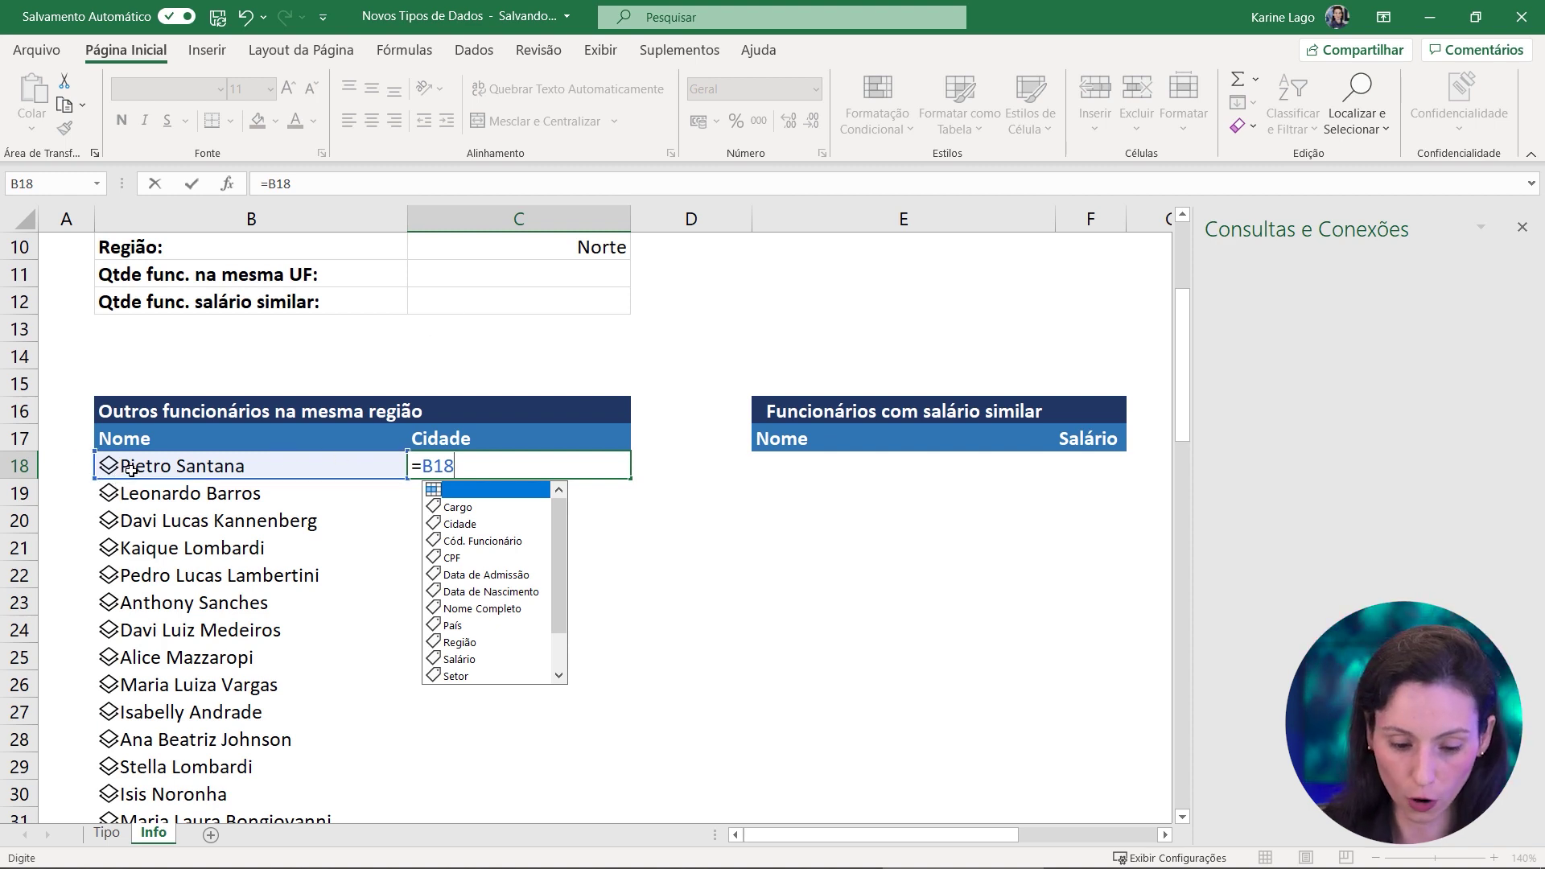
text(#)
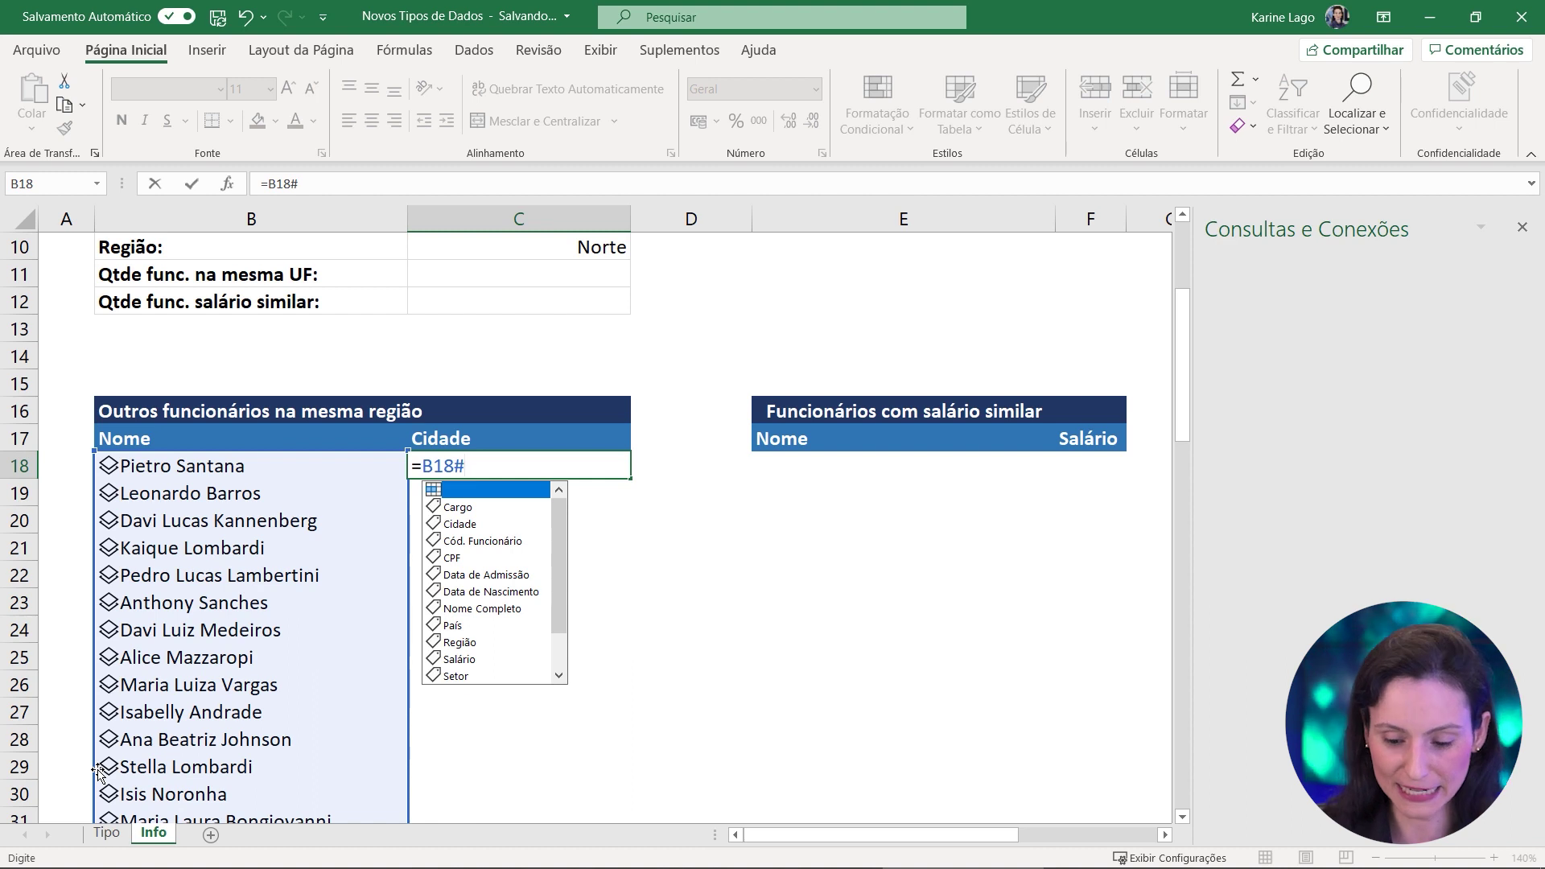
Add the Cidade field to the C18 formula and enter it as =B18#.Cidade
text(Ci)
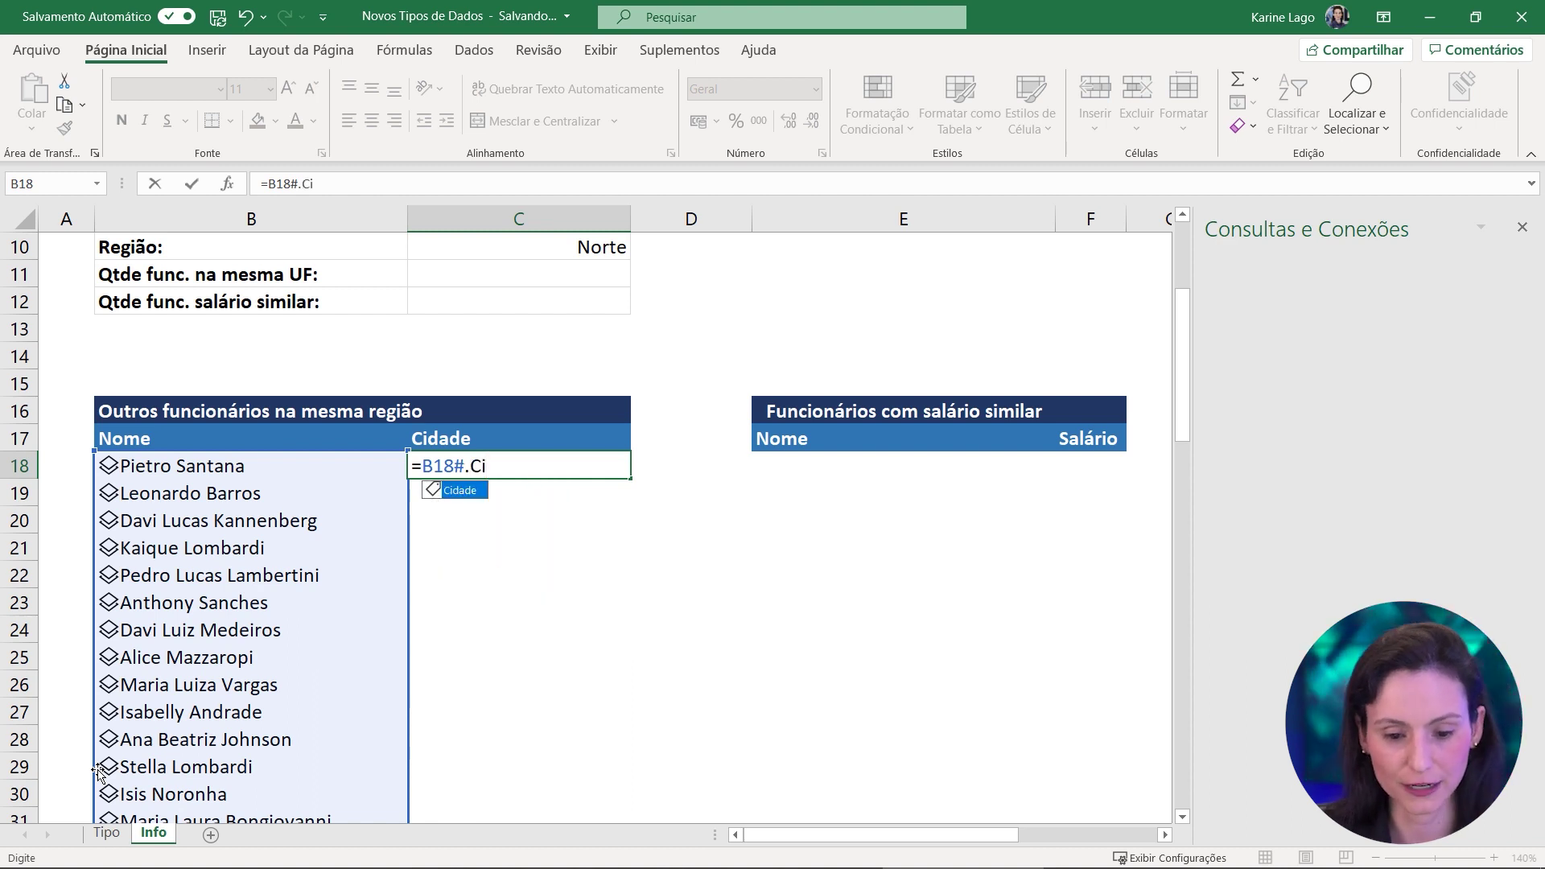
key(Return)
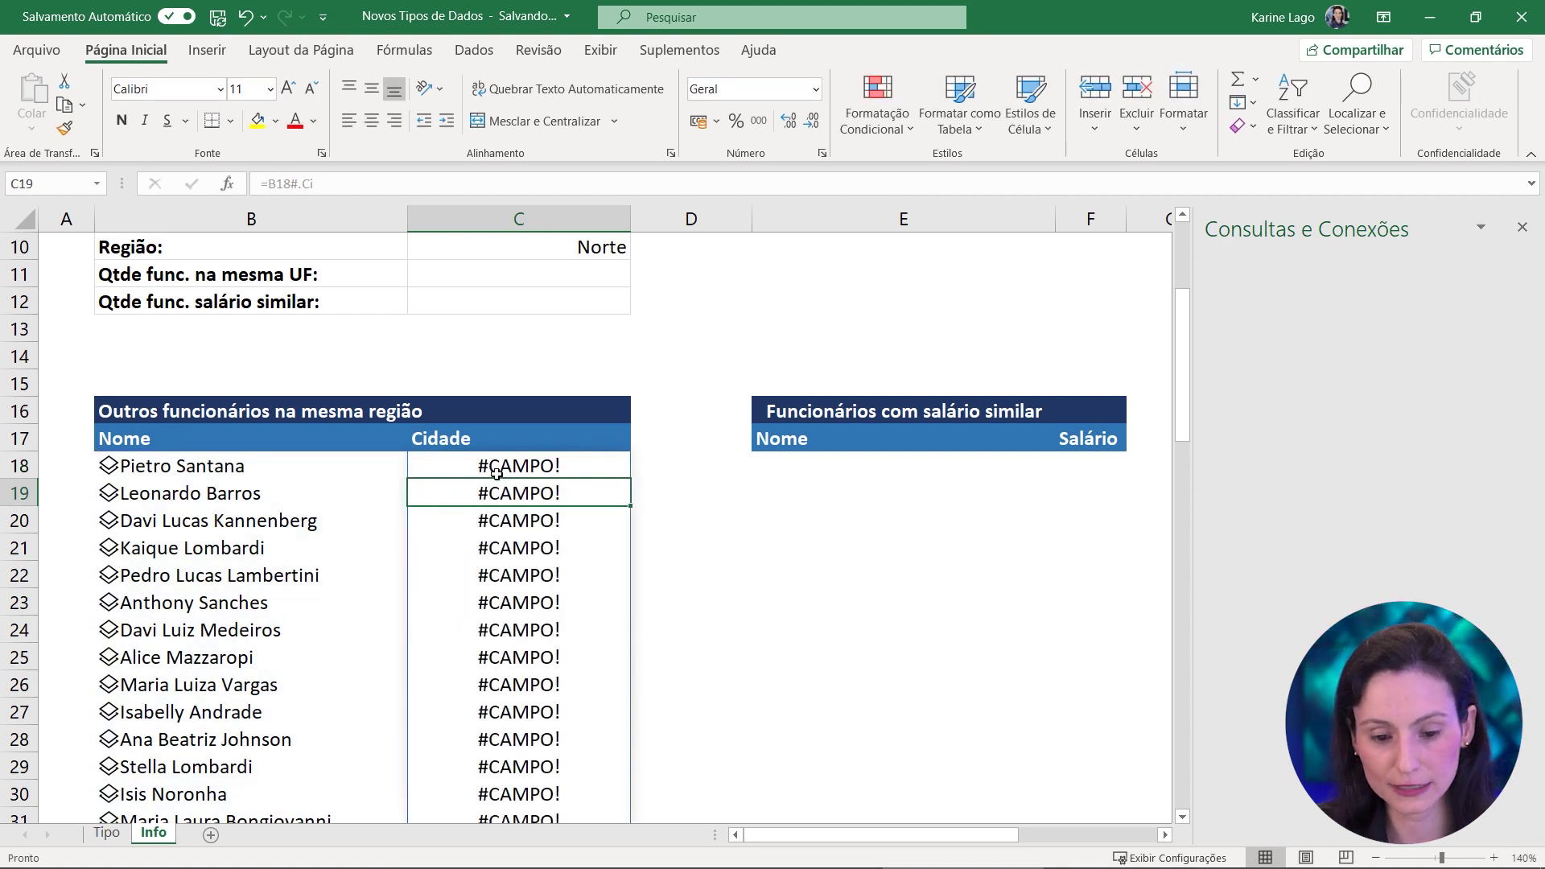
click(496, 466)
double_click(497, 466)
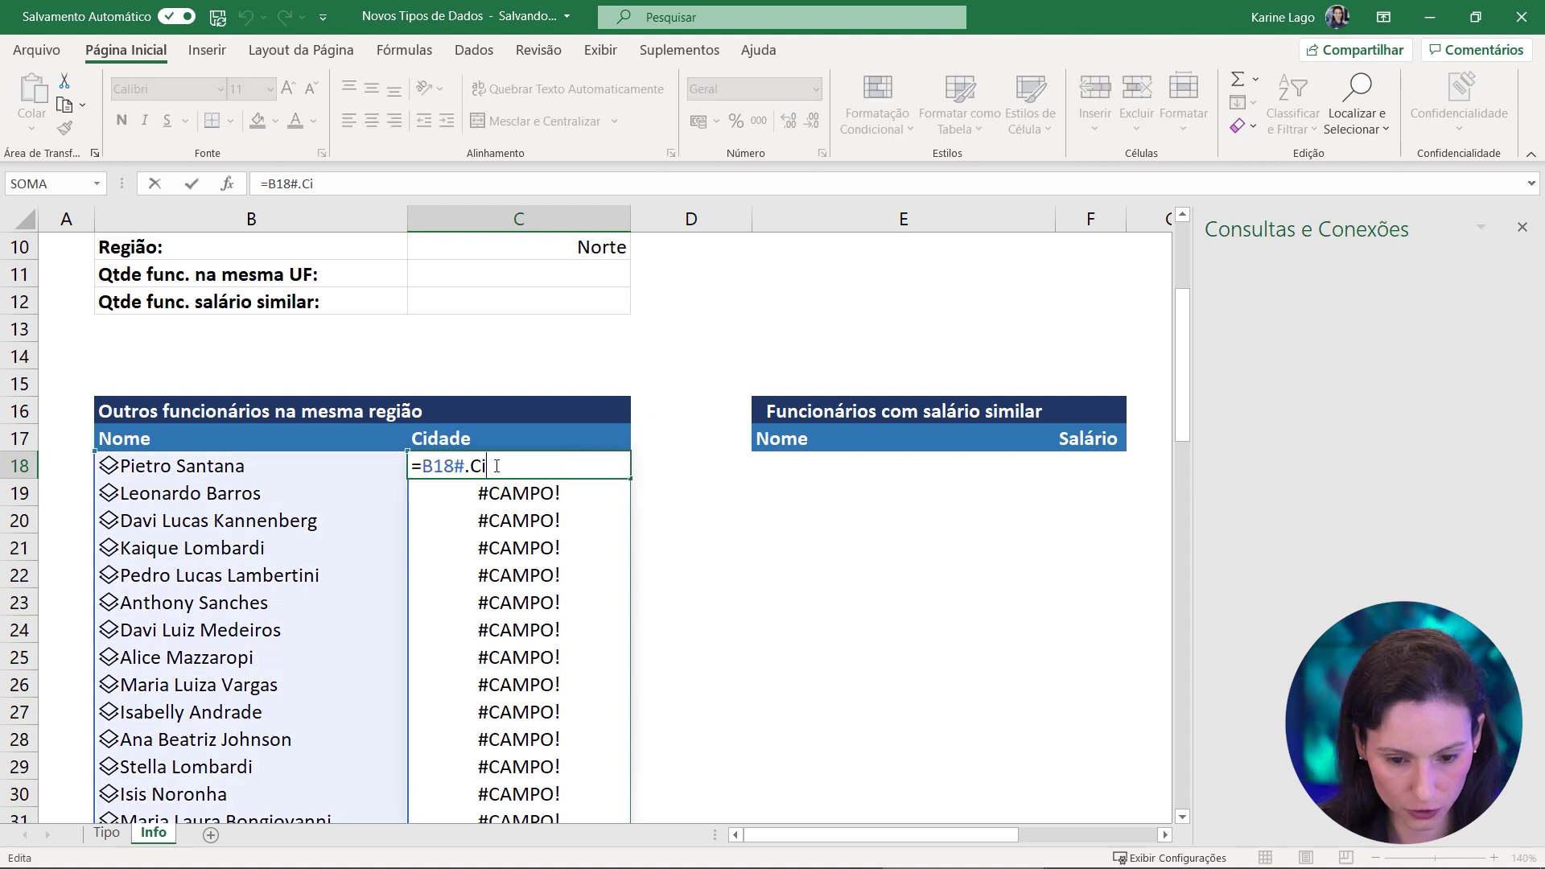
text(dade)
key(Return)
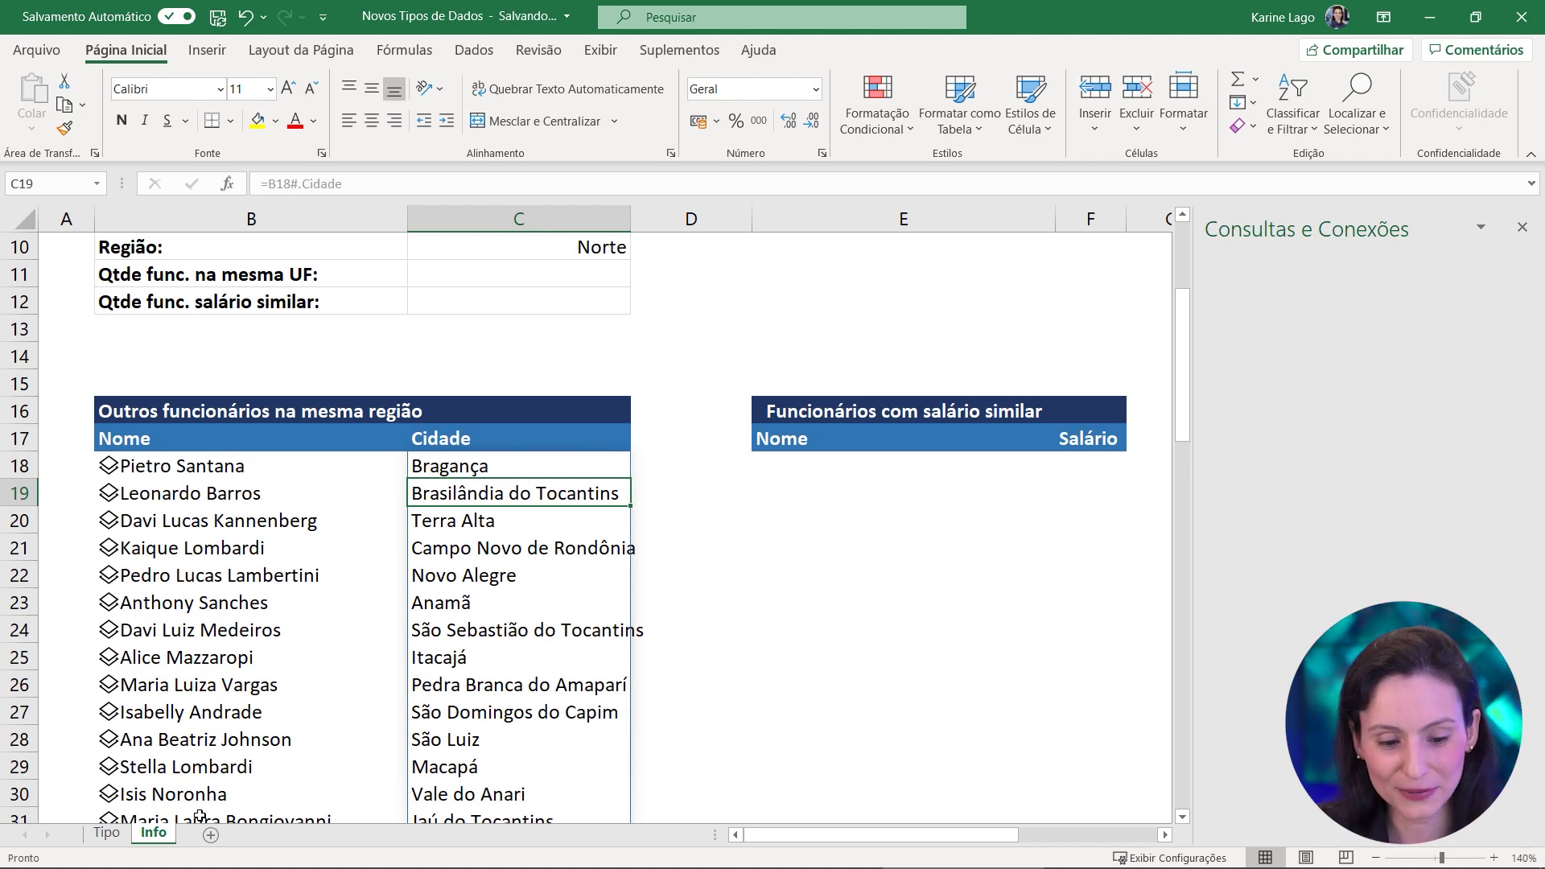
Review the Cargo, Setor and UF columns of the employee table on the Tipo sheet and return to Info
click(107, 833)
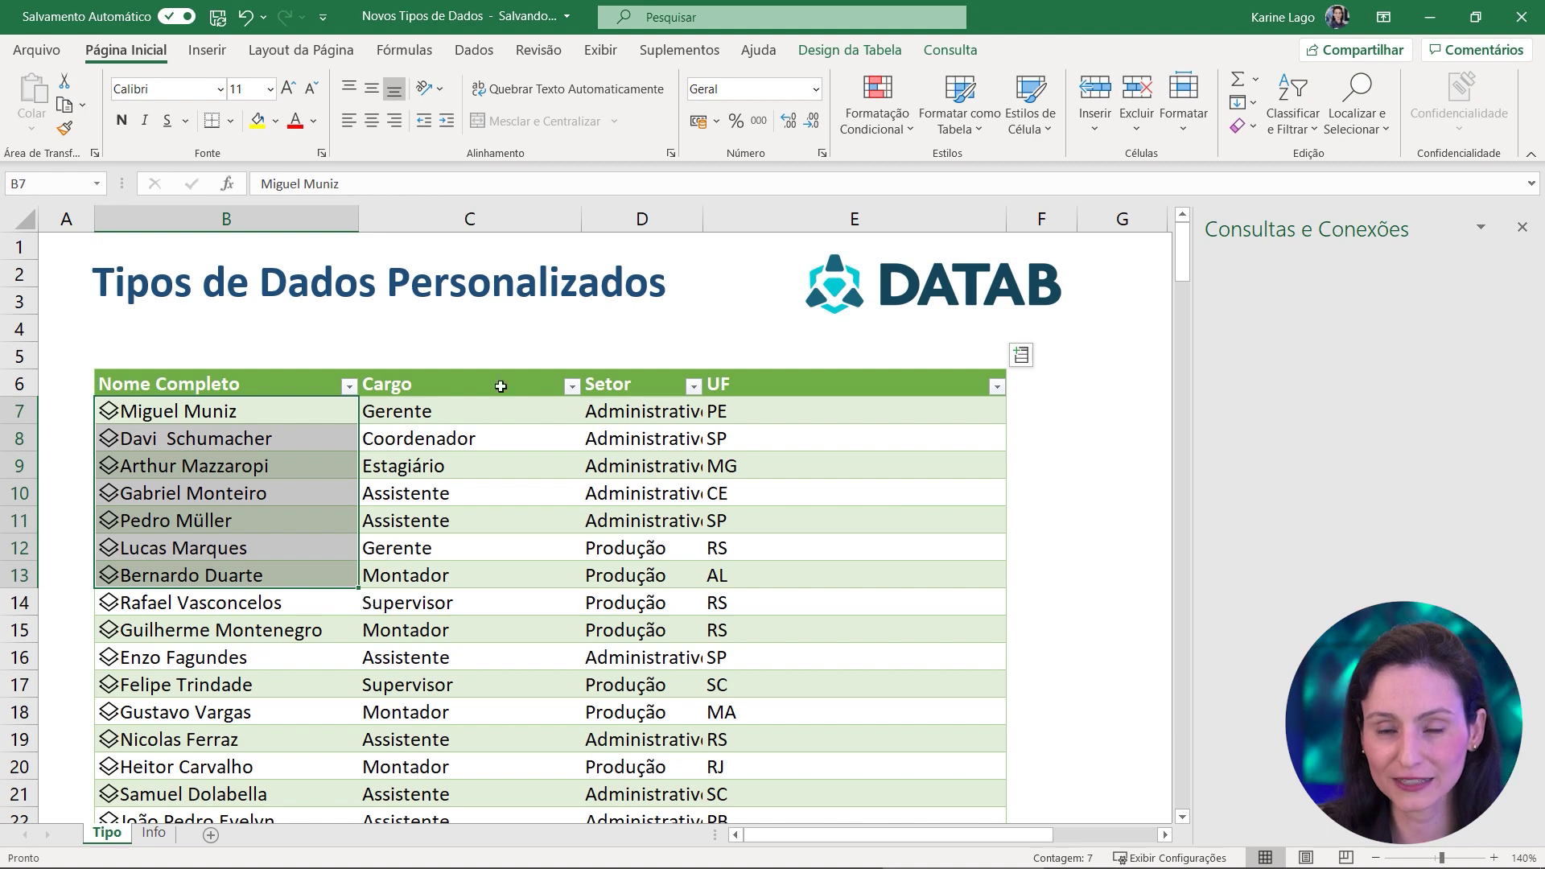
drag(403, 387, 794, 719)
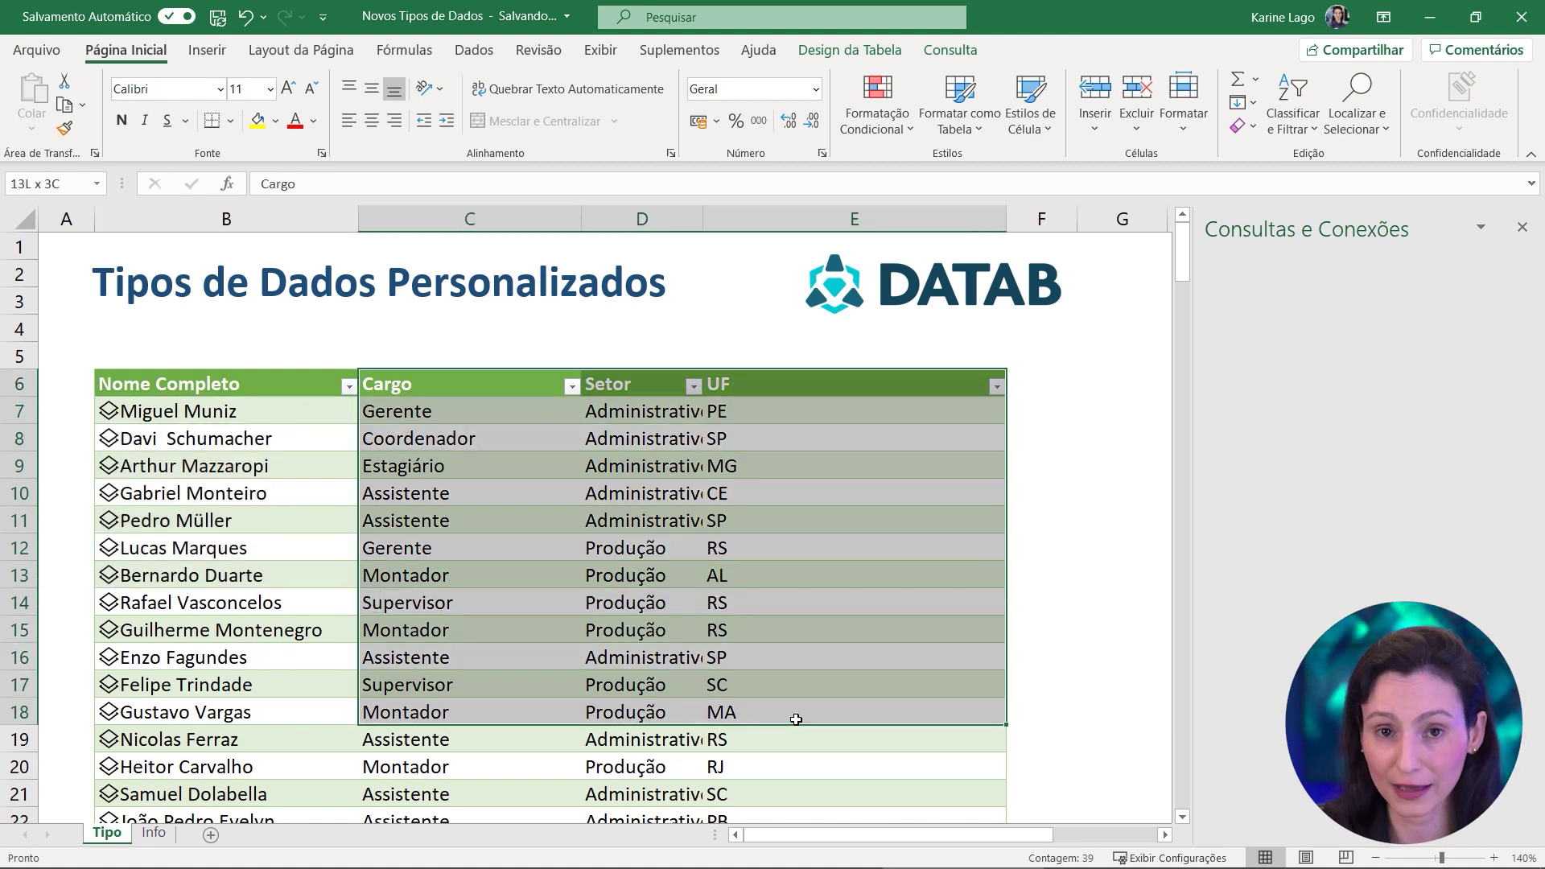
click(270, 417)
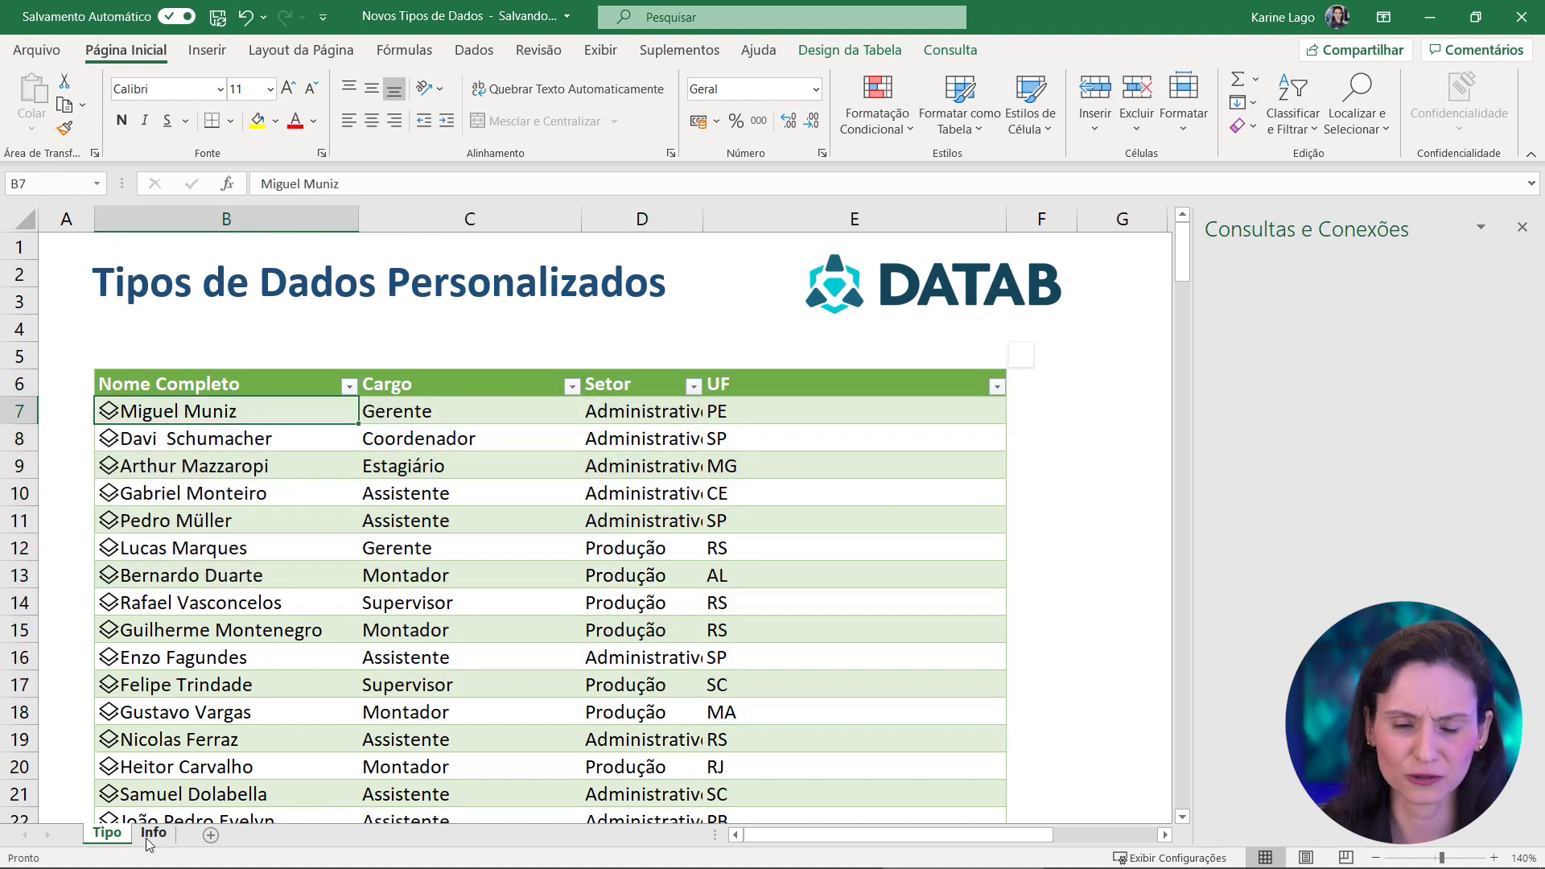
click(150, 837)
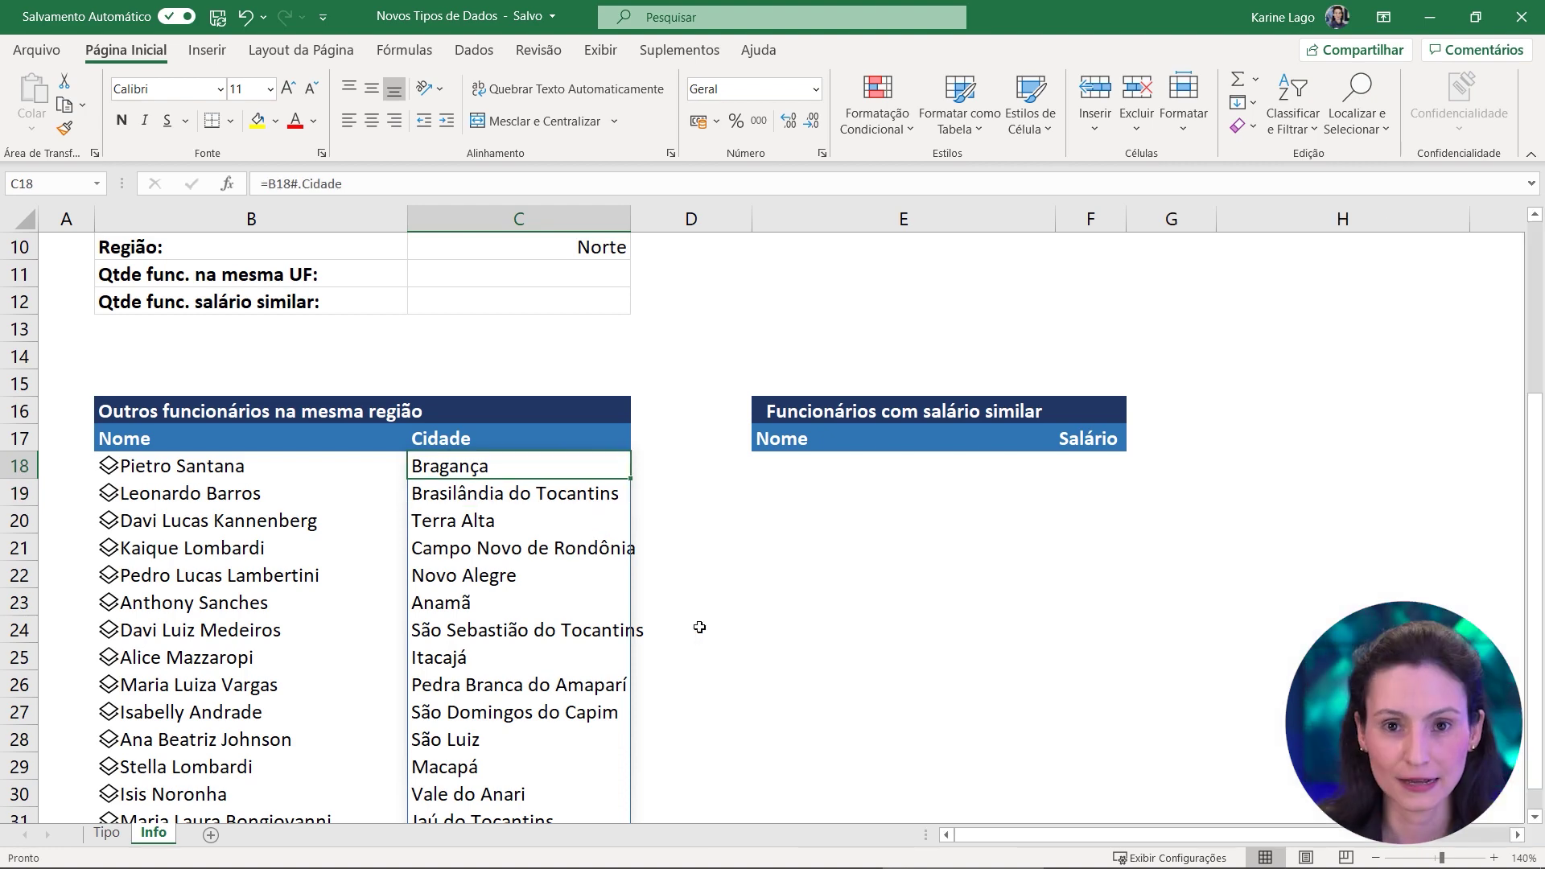
Change the label in B11 to "Qtde func. na mesma Região:"
scroll(700, 628, up, 3)
click(548, 523)
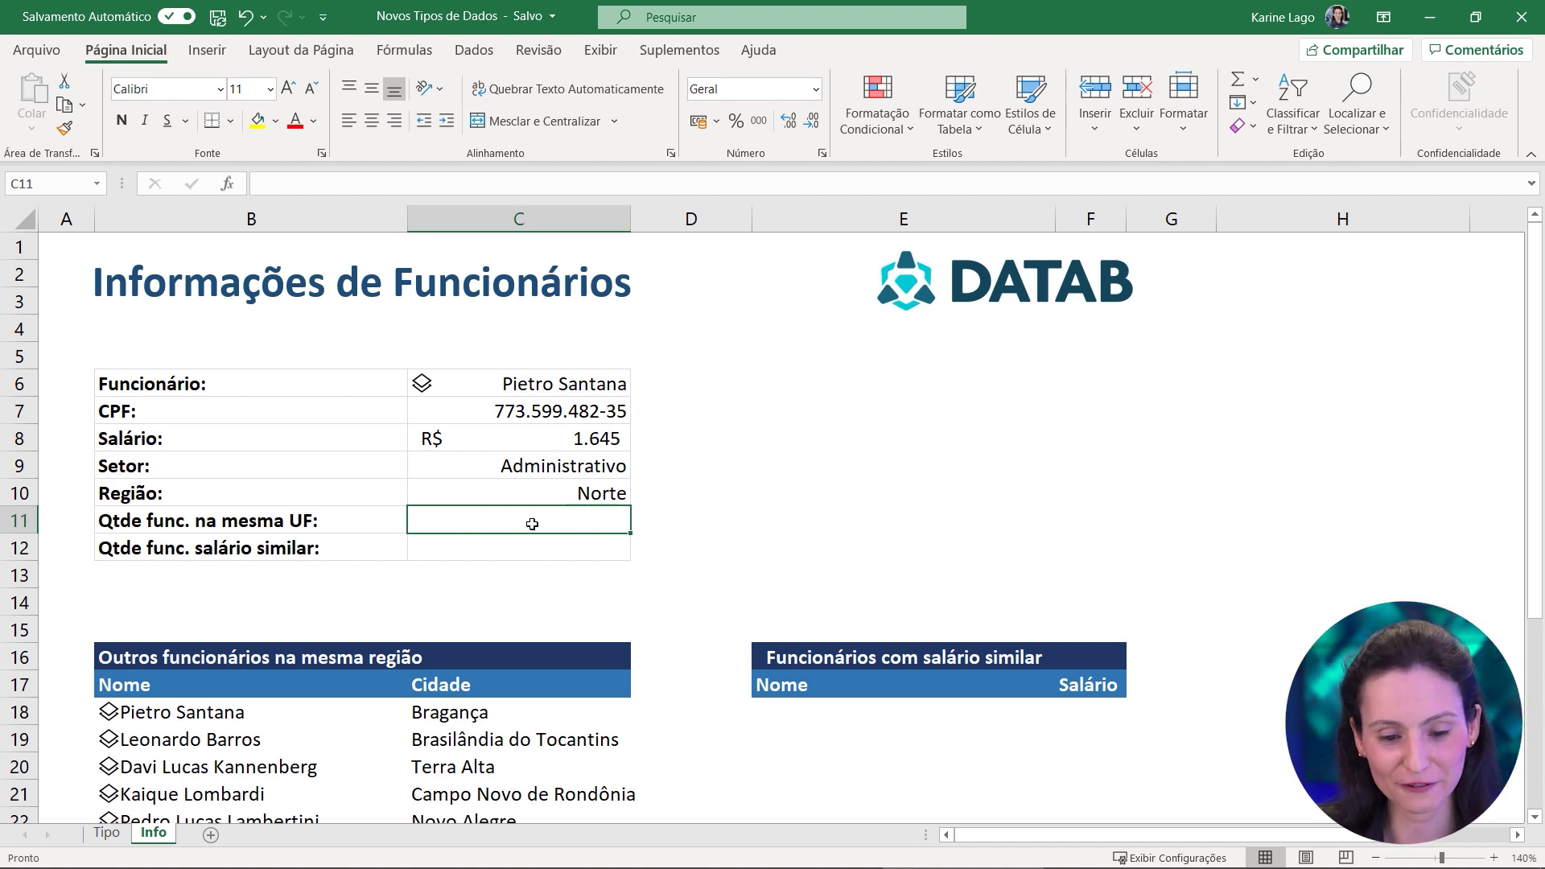
double_click(301, 520)
key(BackSpace)
text(Região)
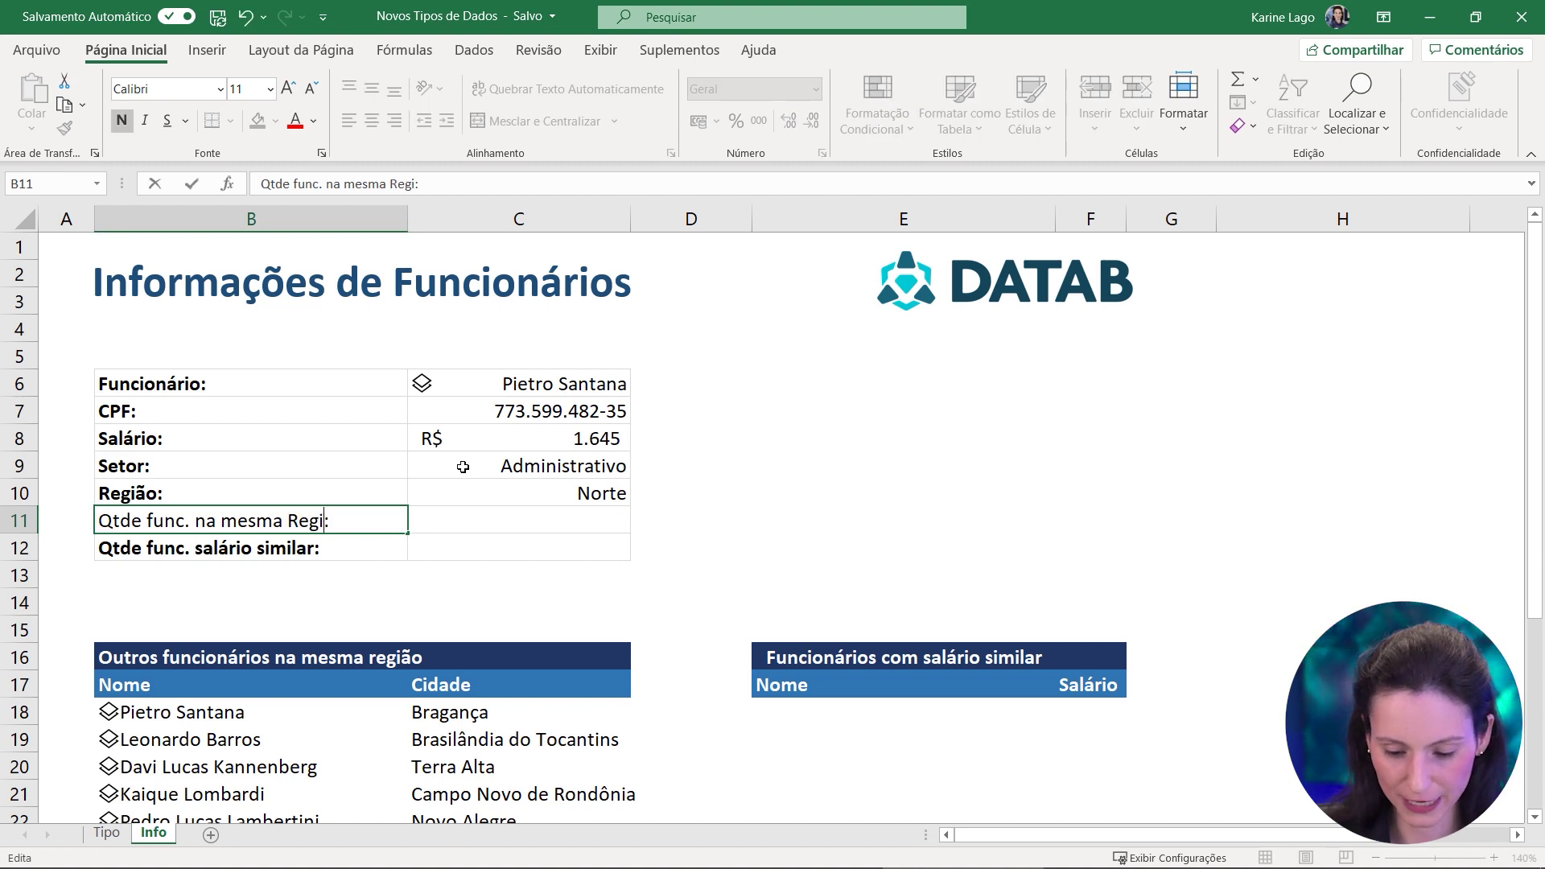
key(Return)
Start a CONT.VALORES formula in C11 with the spilled employee list B18# as its argument
click(431, 519)
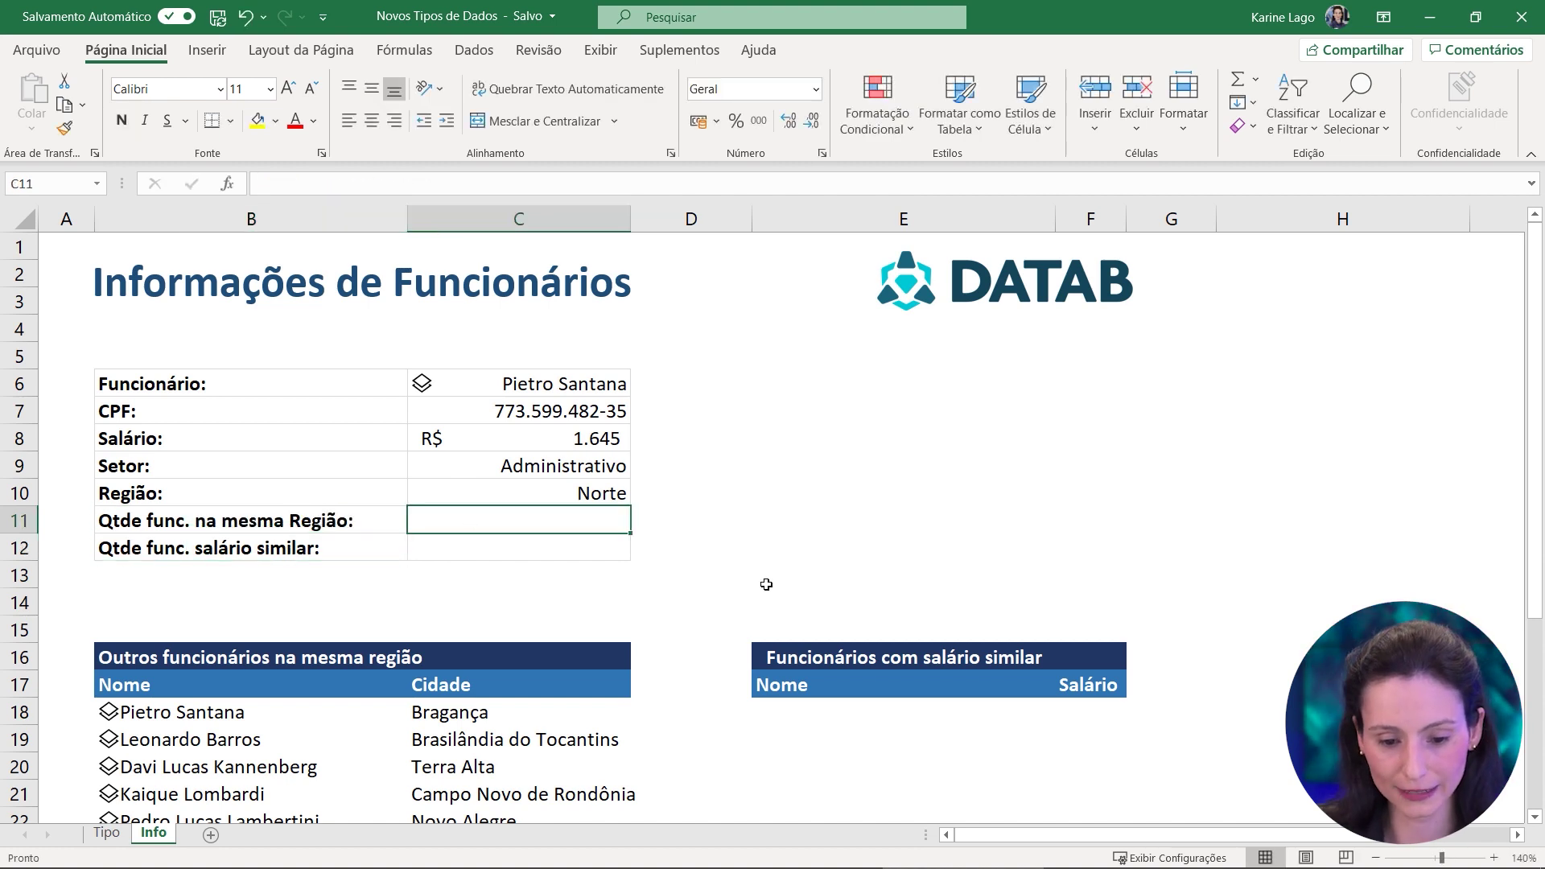
text(=CONT.V)
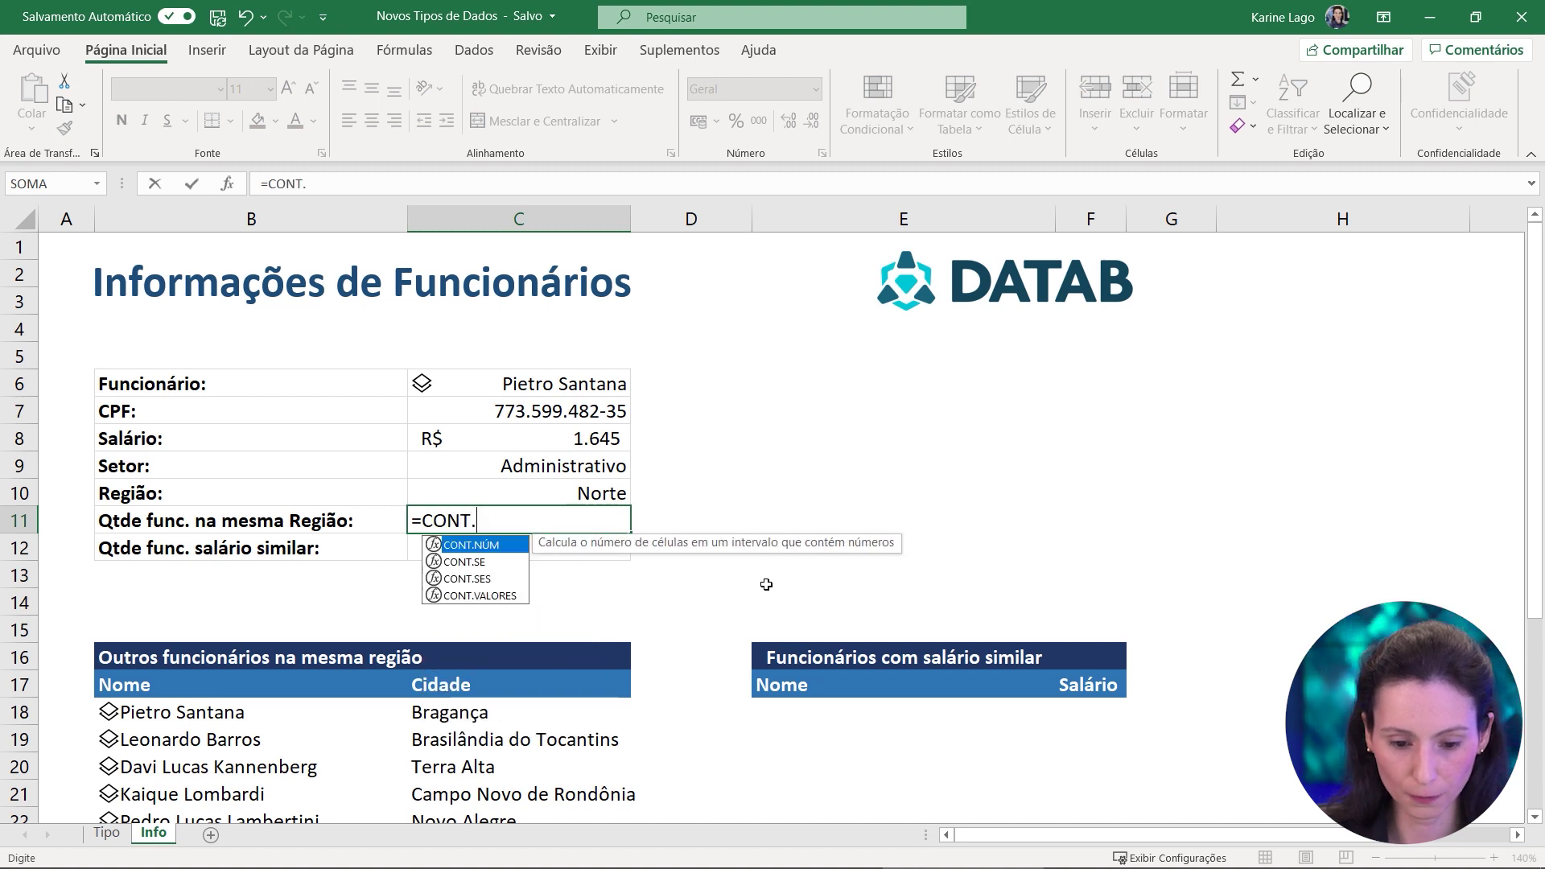
key(Tab)
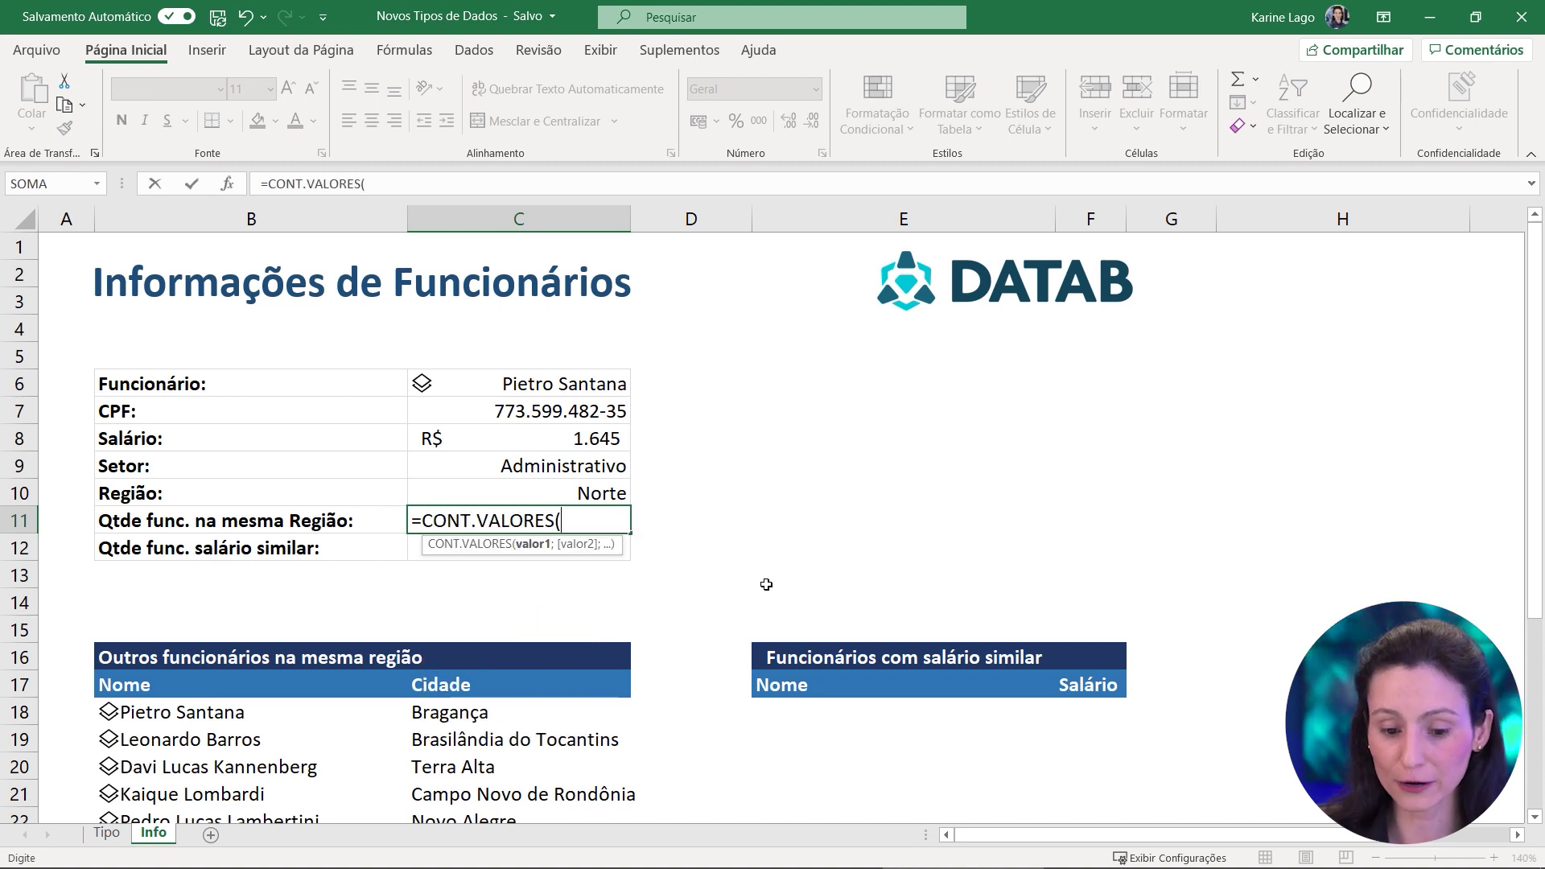
click(264, 718)
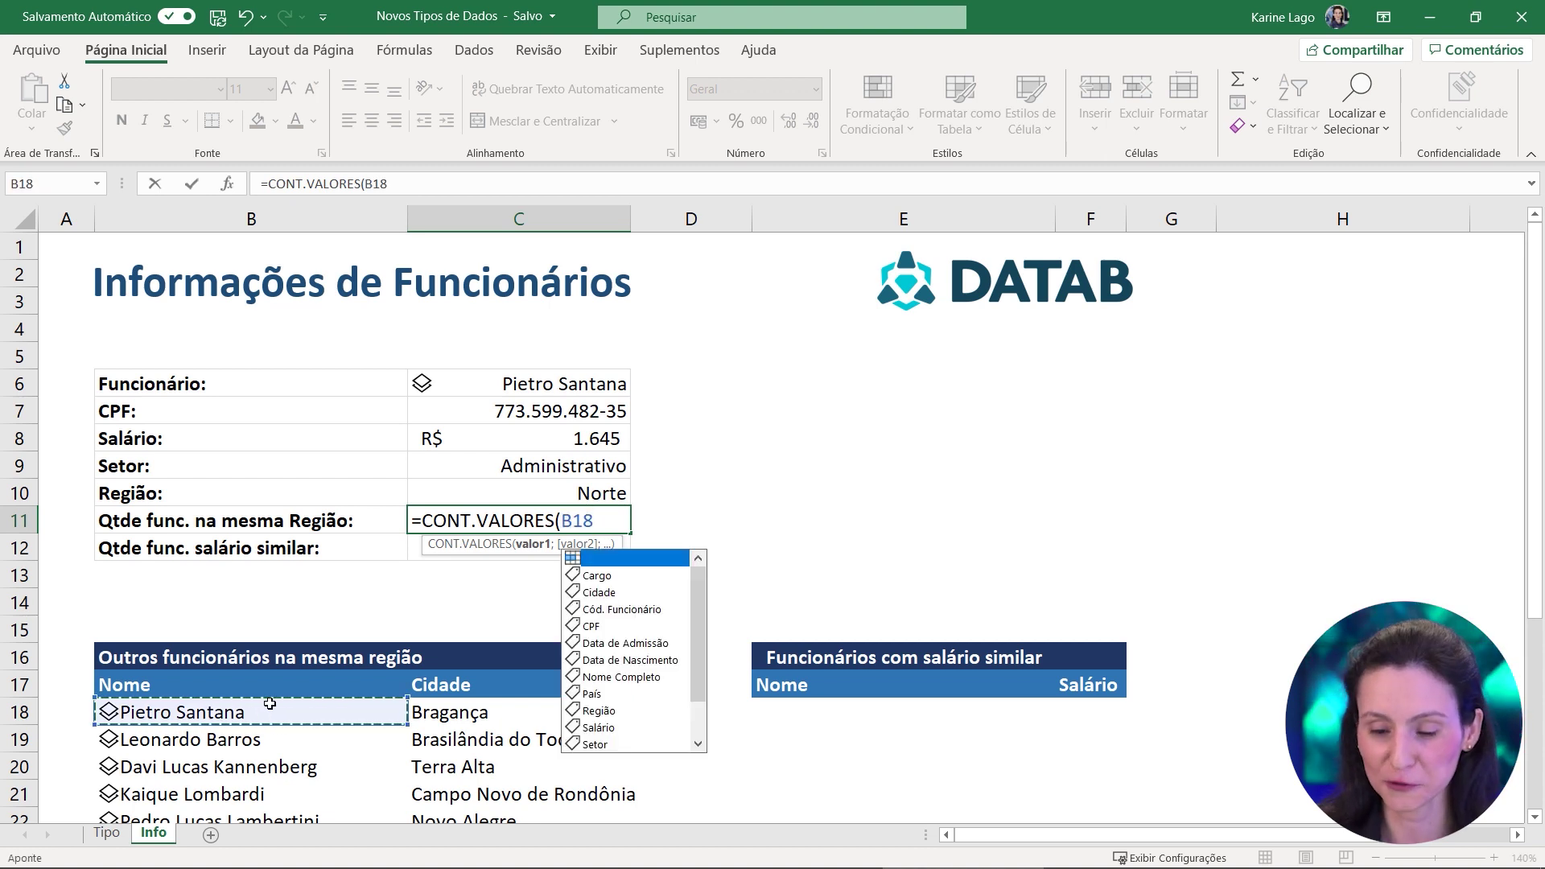
text(#)
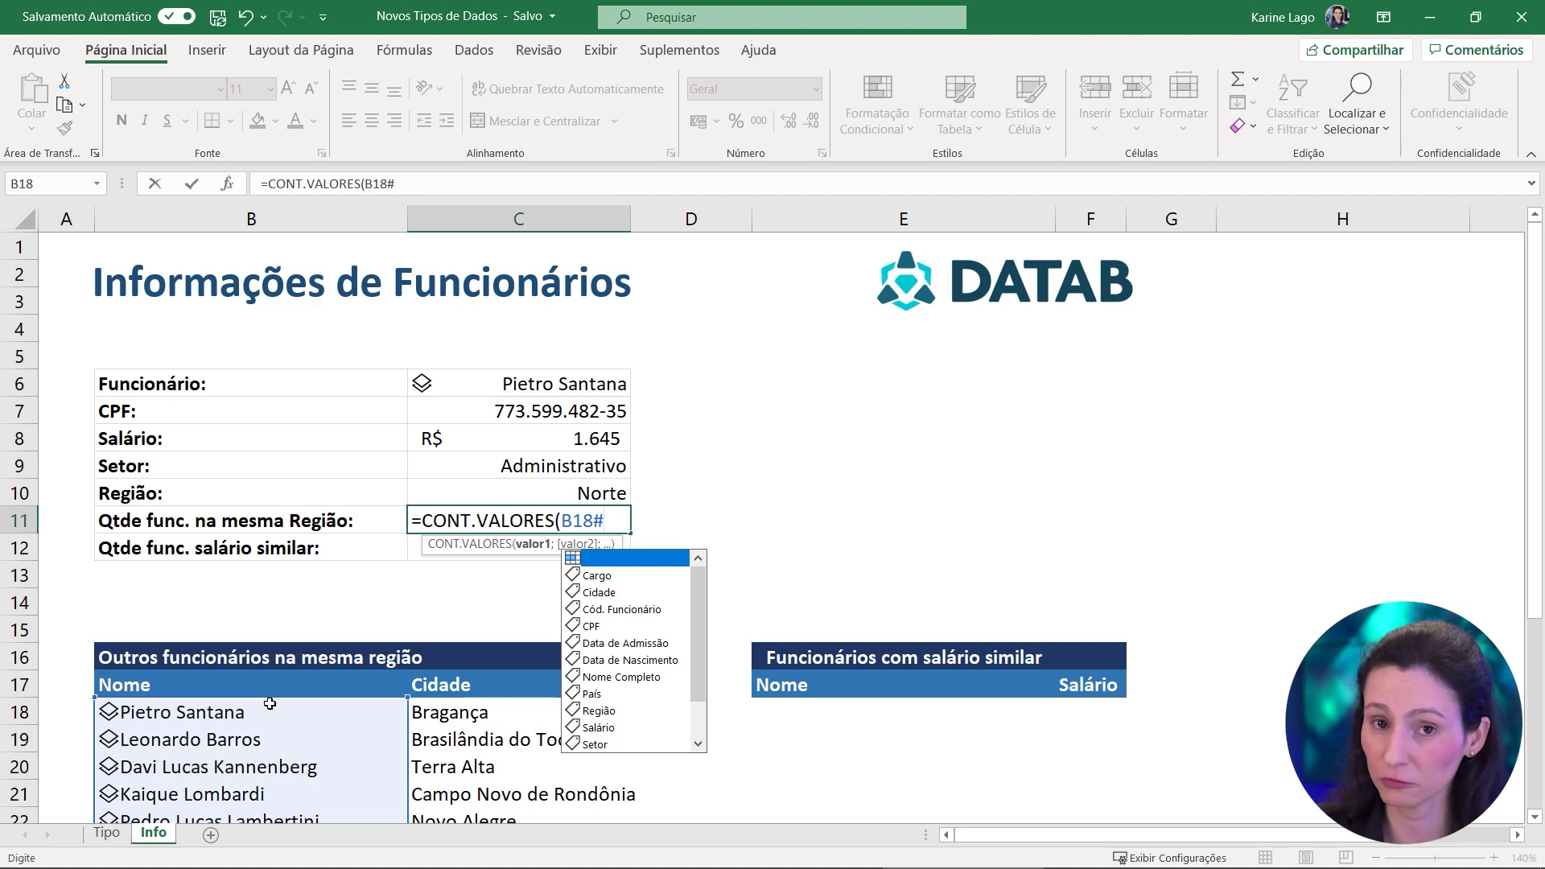
Examine the rows covered by the B18# reference, from the first employee down to the last one in the list
scroll(290, 654, down, 2)
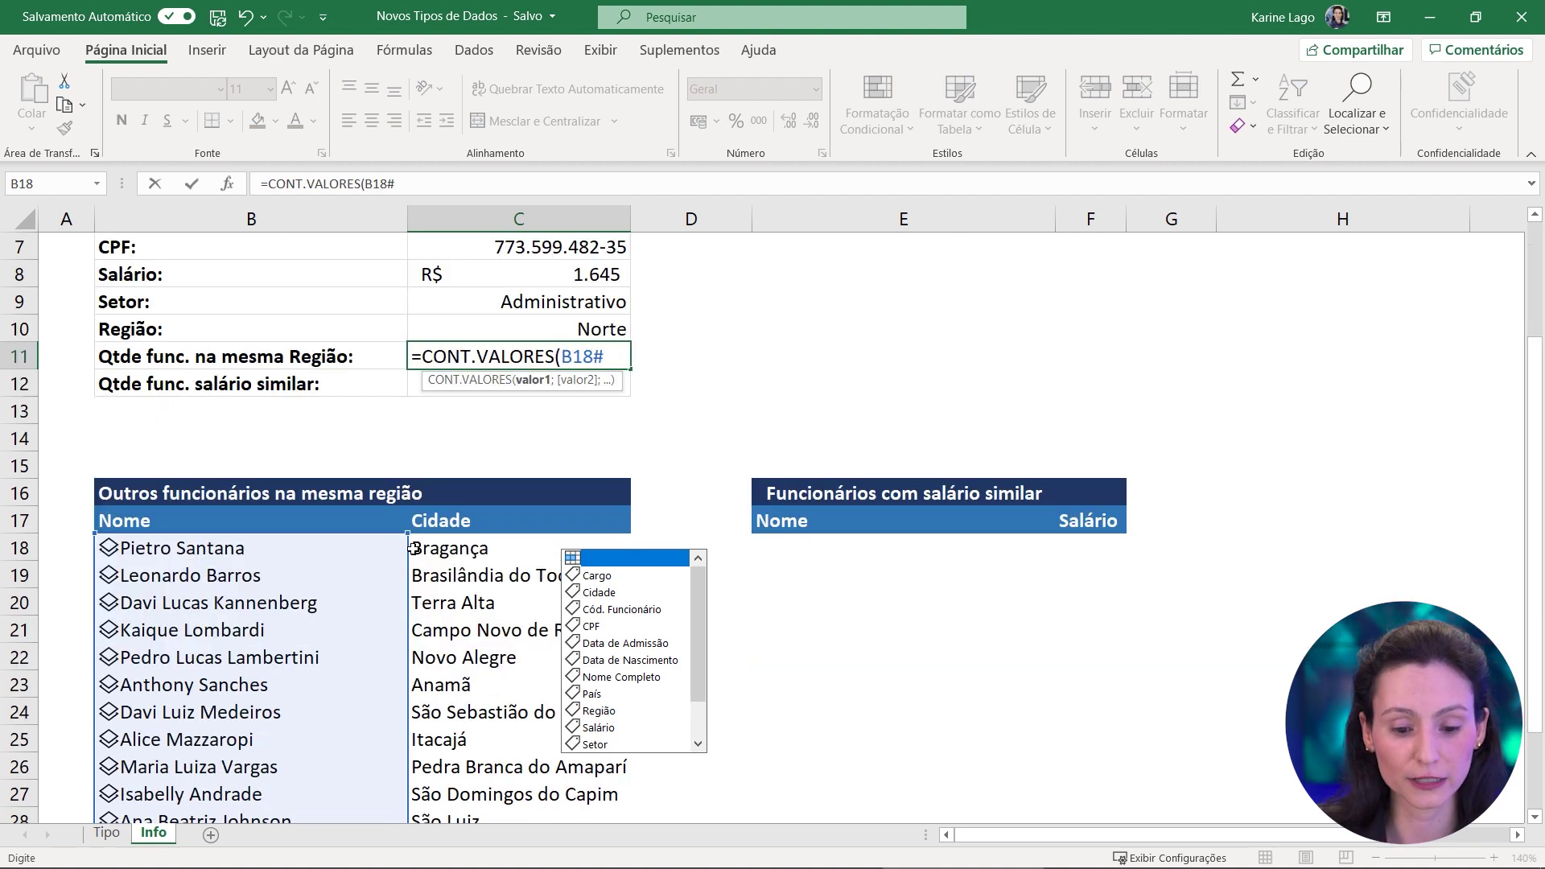
scroll(381, 462, down, 5)
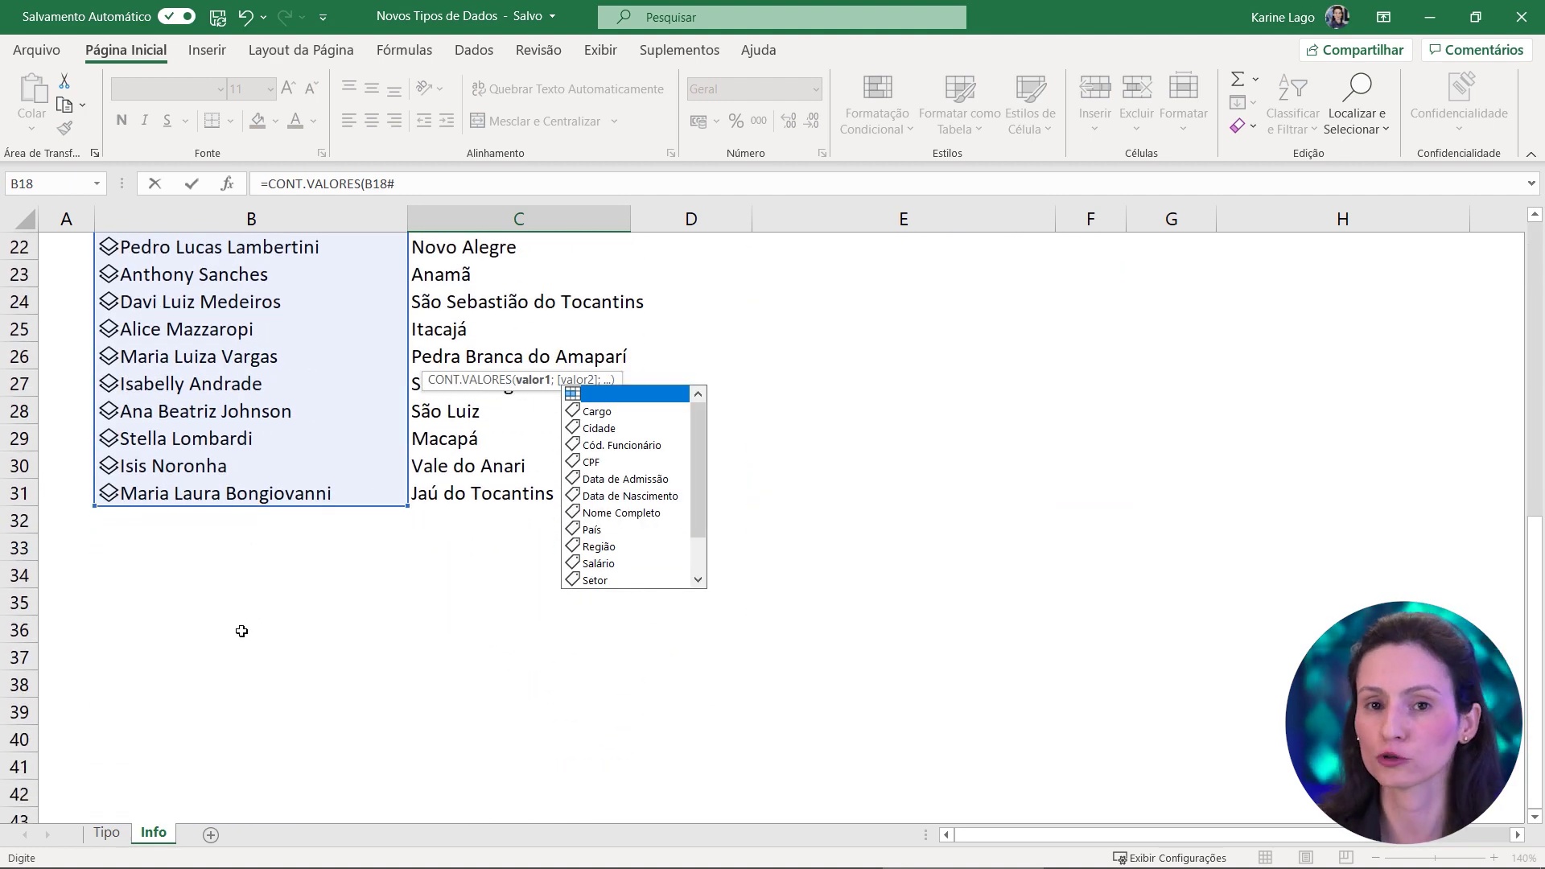
scroll(234, 655, up, 5)
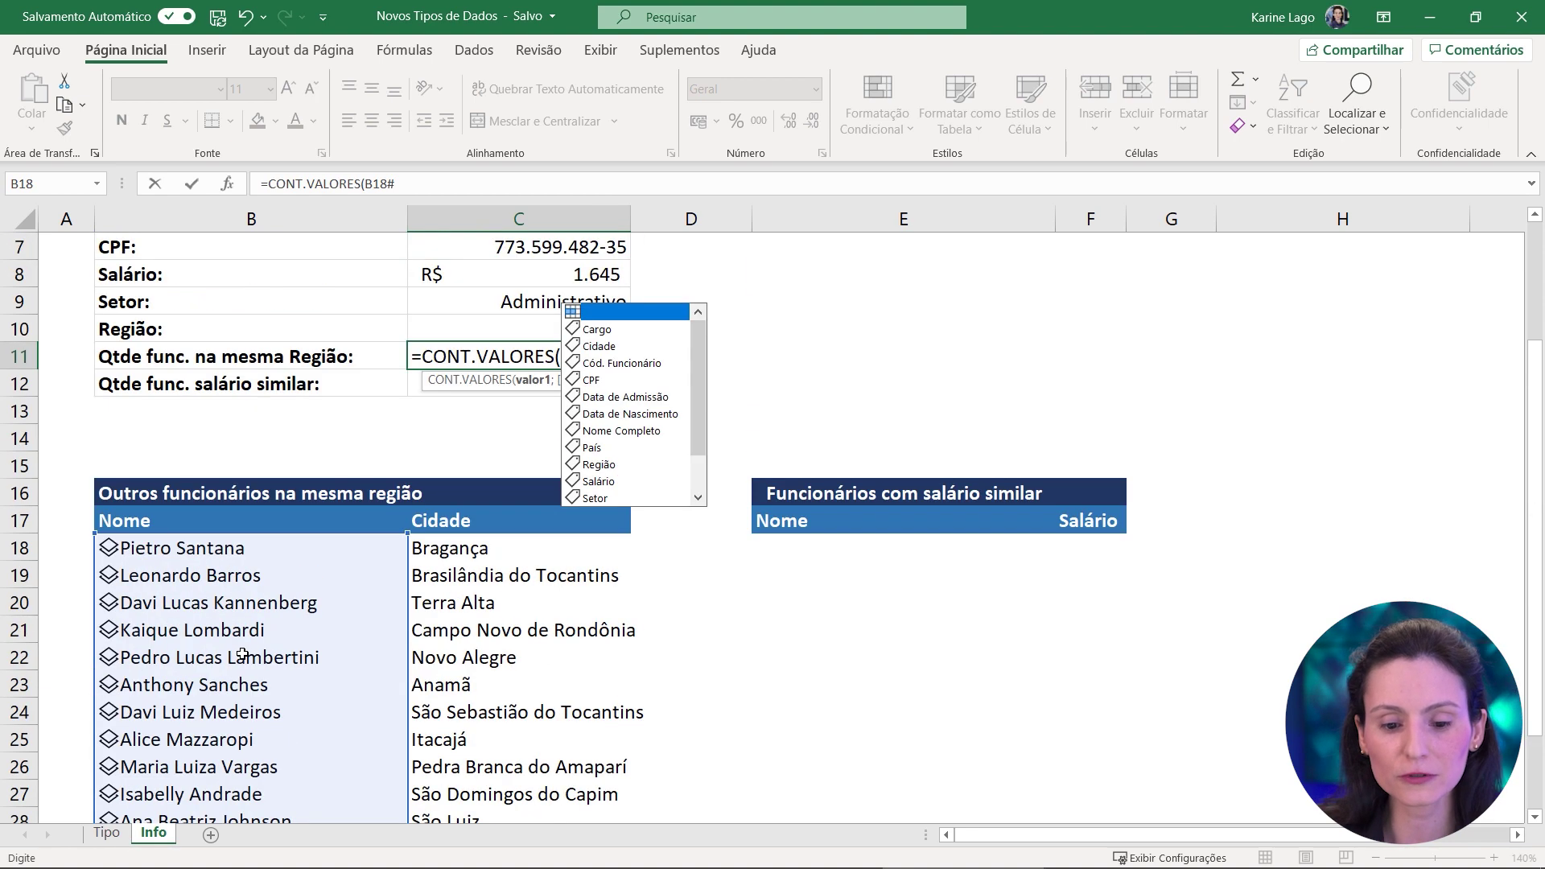
click(567, 359)
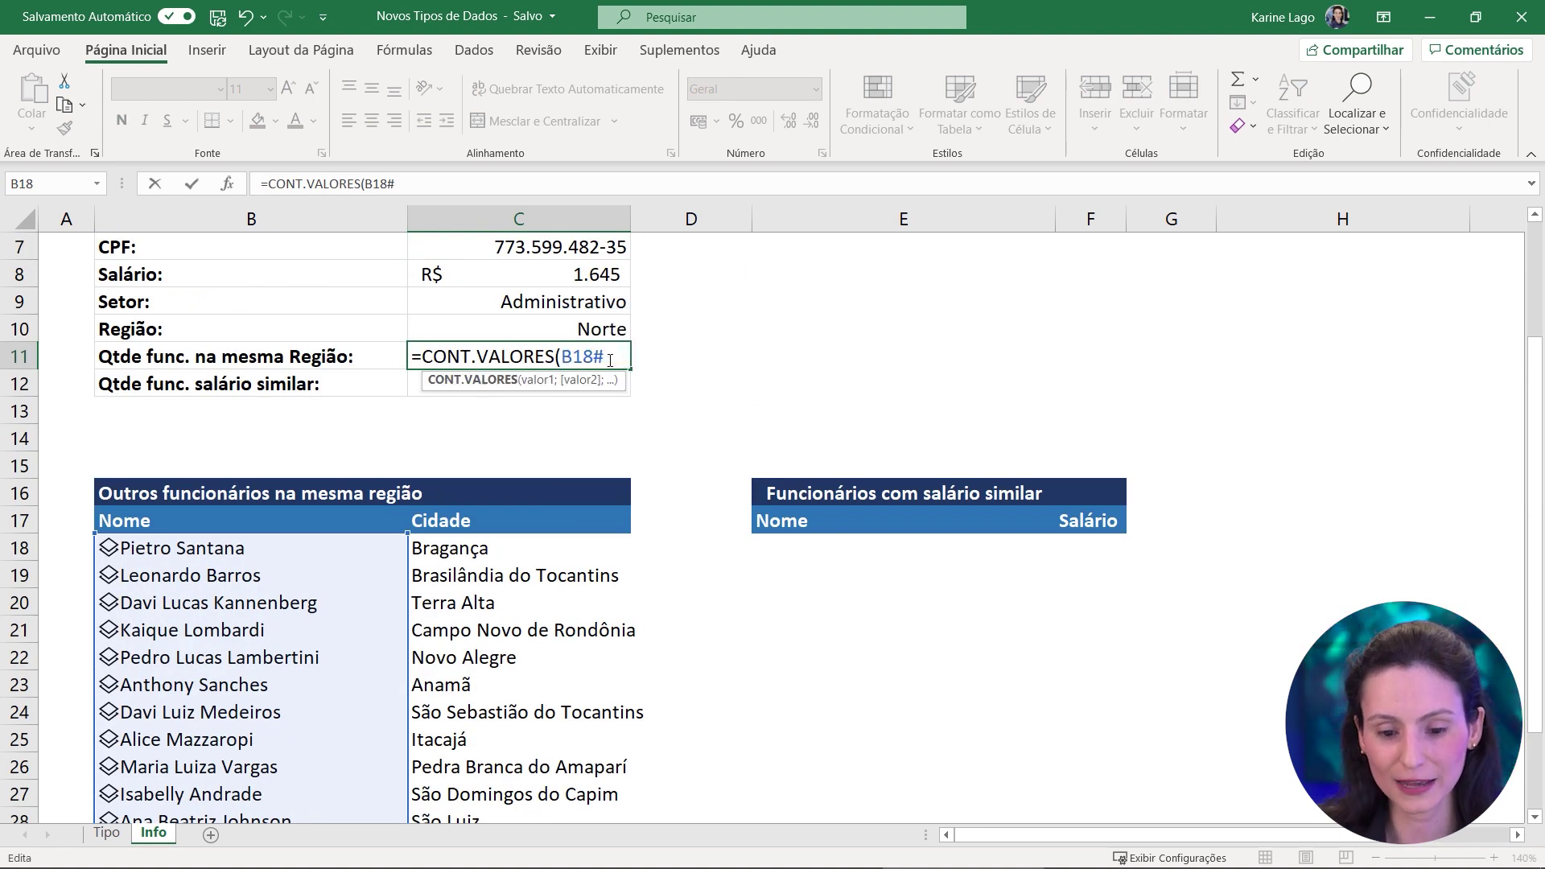
drag(622, 359, 562, 359)
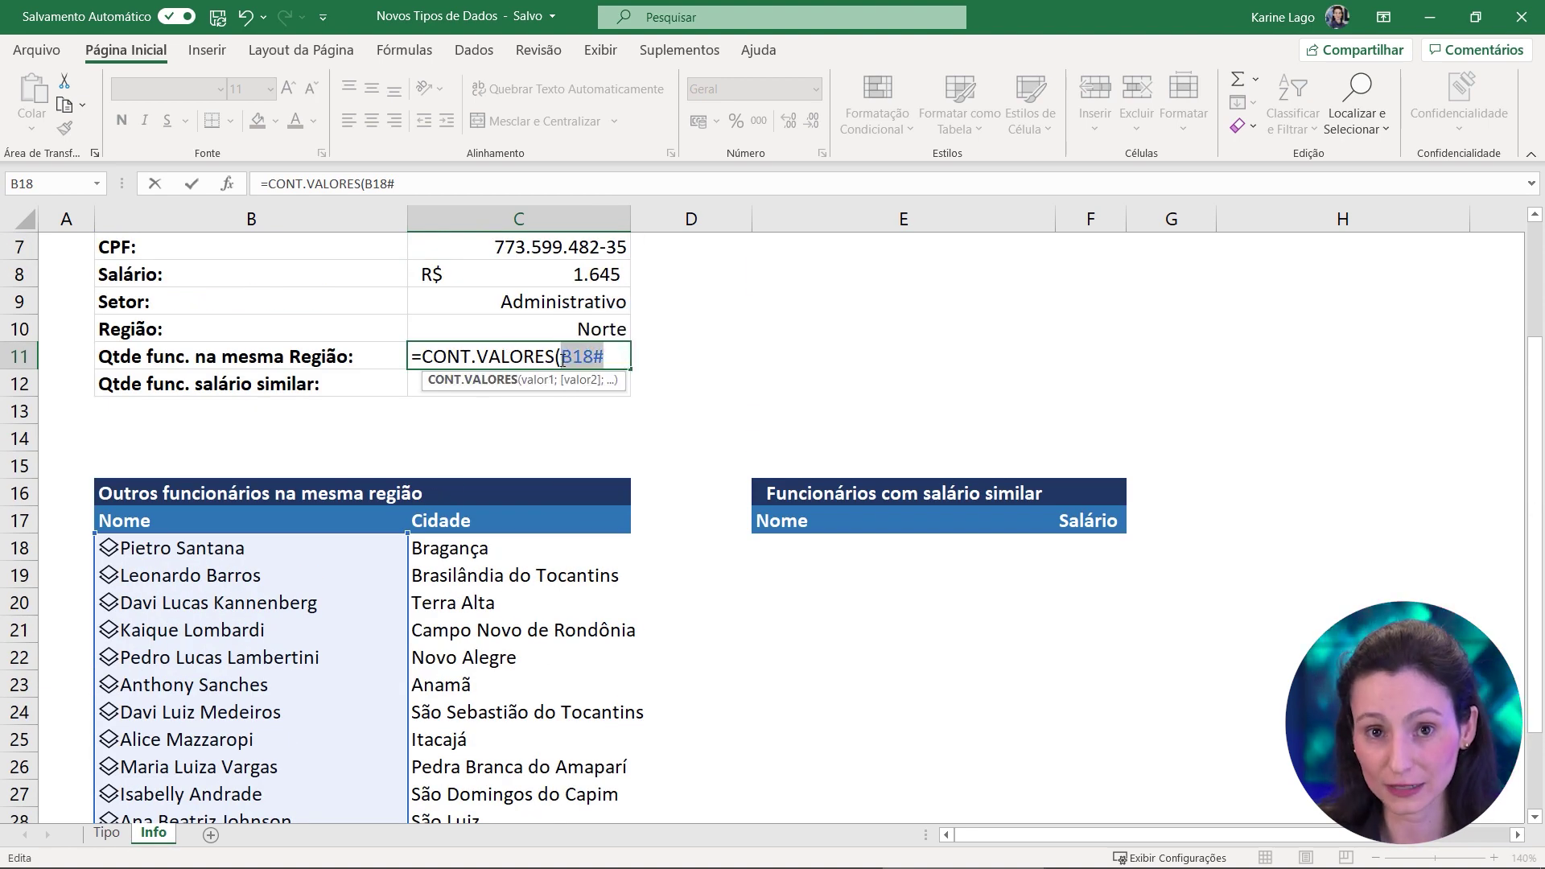
scroll(564, 354, up, 1)
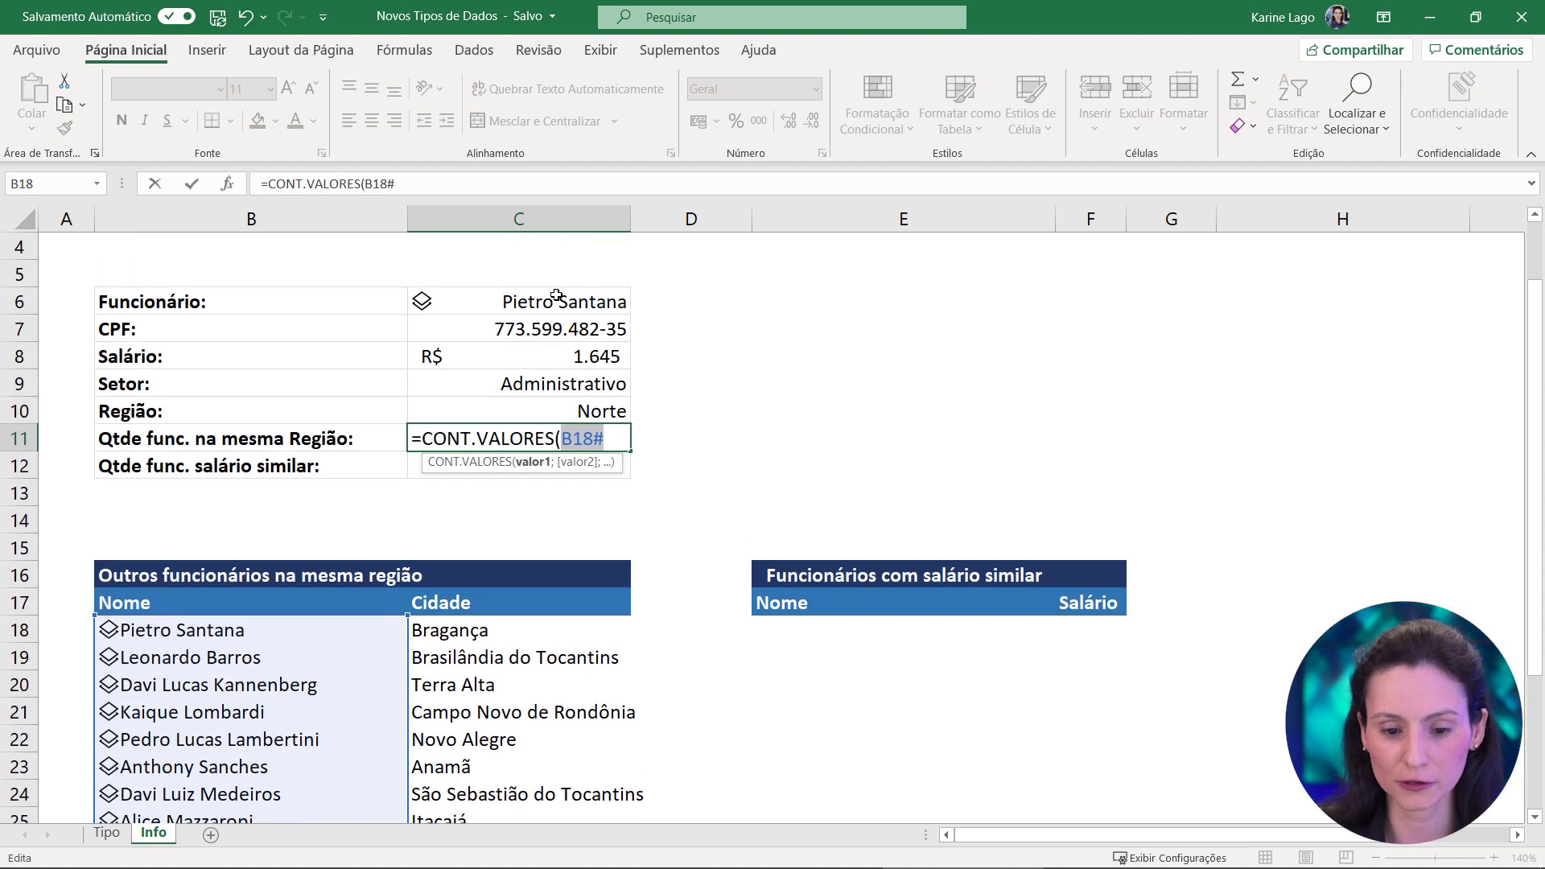
scroll(580, 308, down, 3)
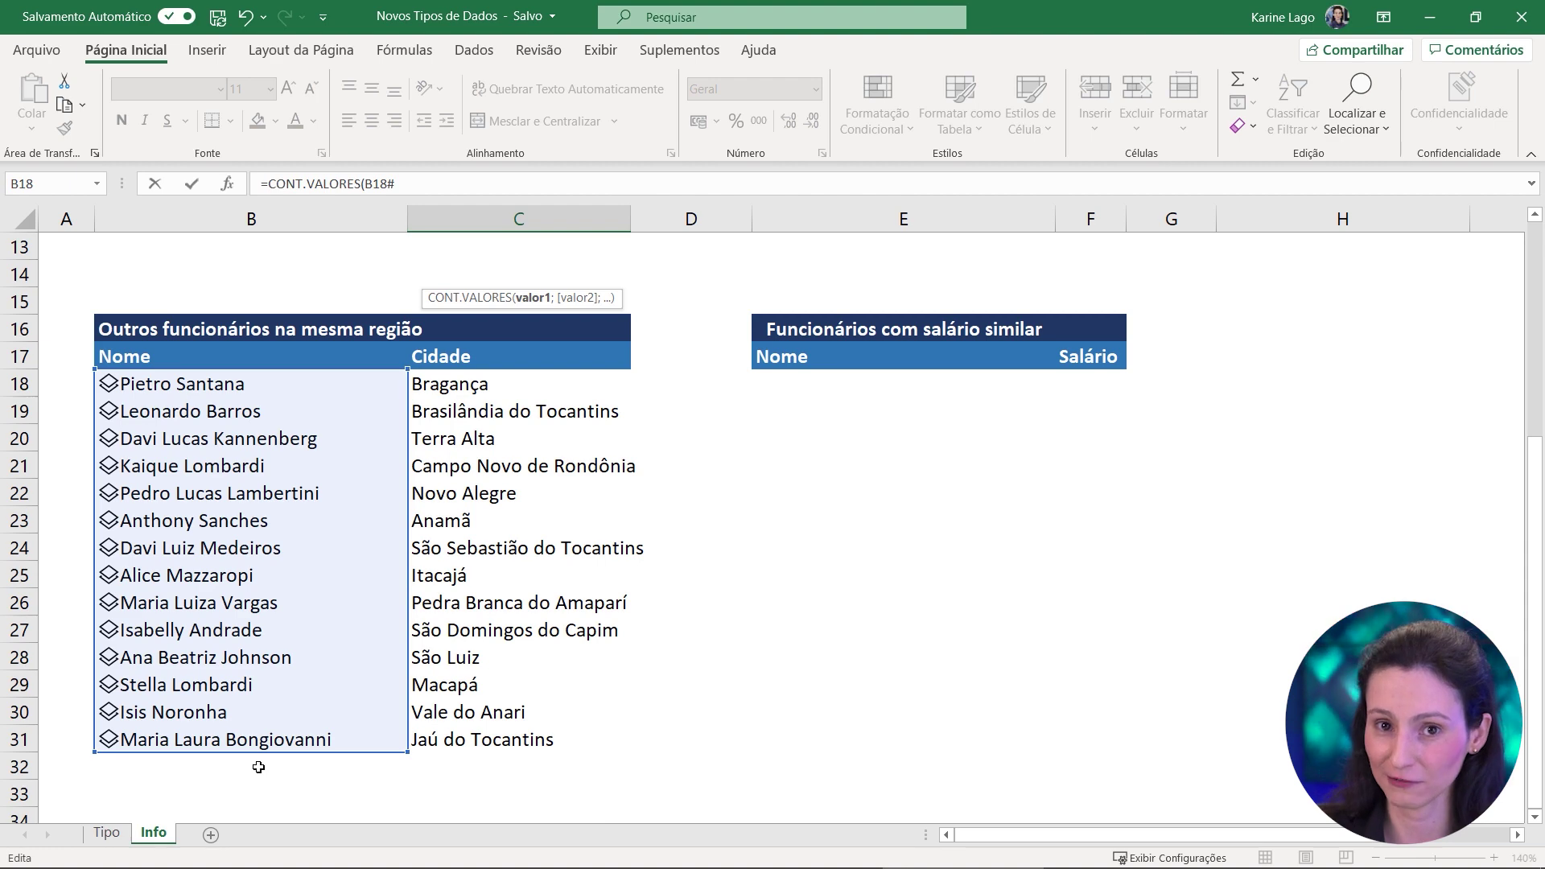
scroll(362, 709, up, 4)
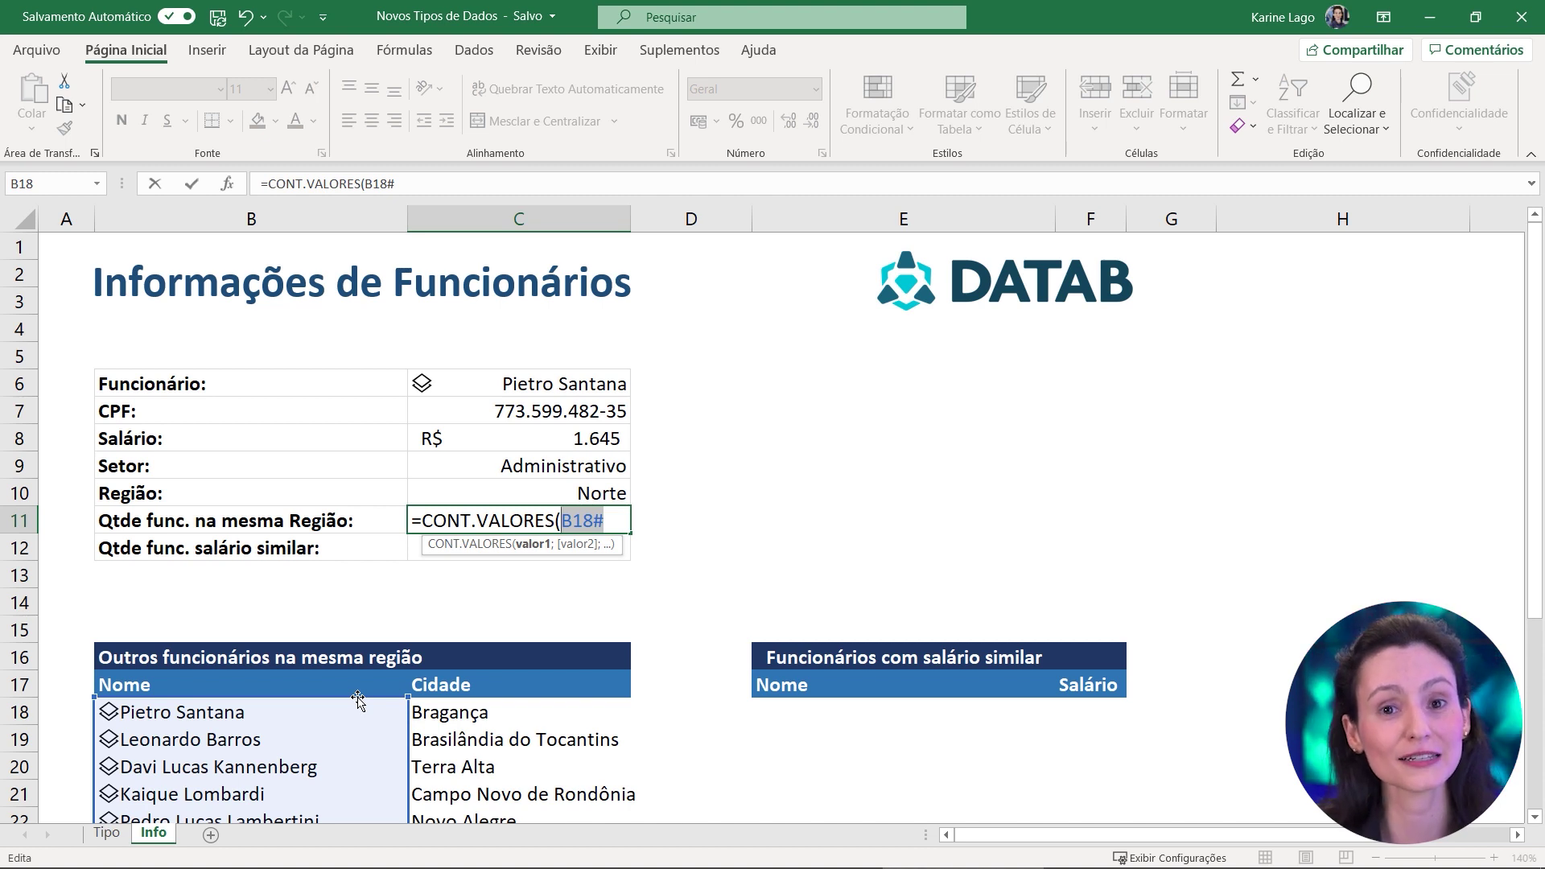
Close the parenthesis and enter =CONT.VALORES(B18#) in C11
click(613, 524)
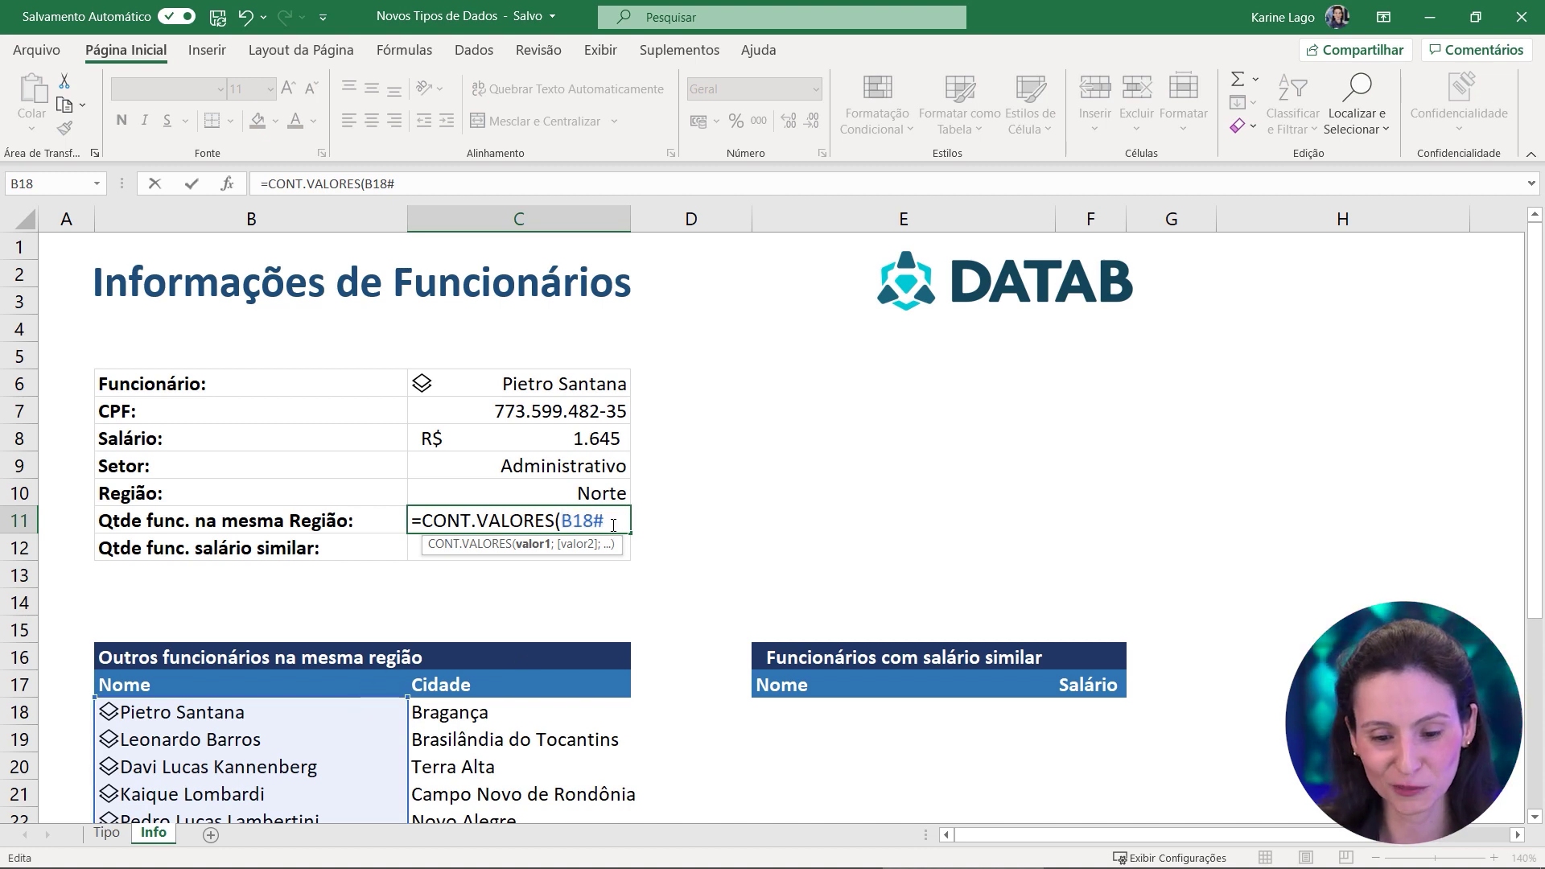
text())
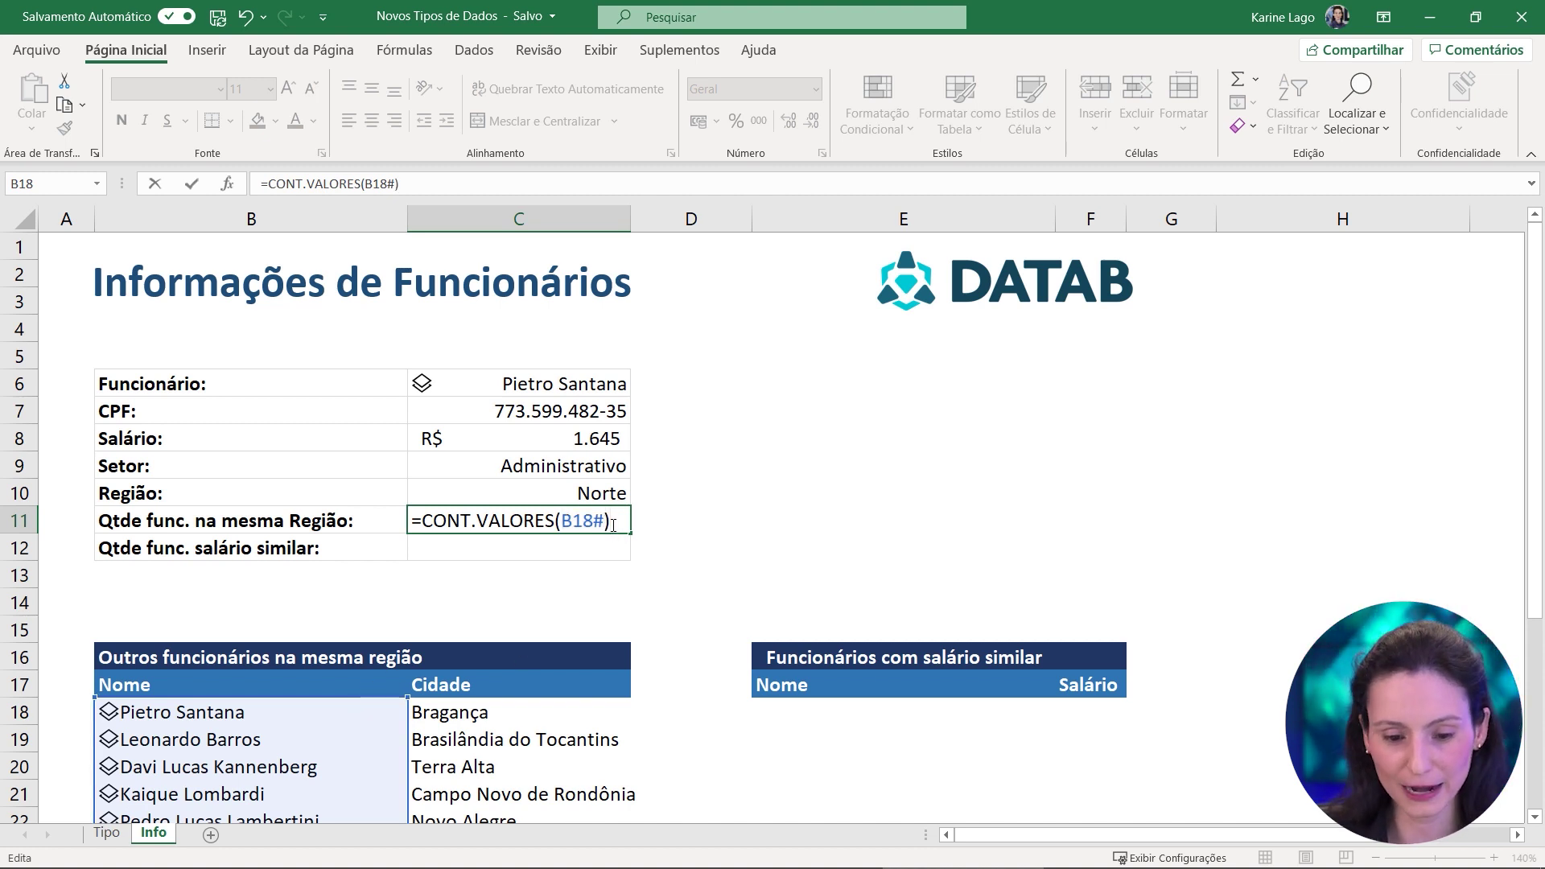
key(Return)
Check the employee count in C11 against the number of names selected from B18 to the end of the list
scroll(604, 545, down, 2)
click(586, 355)
scroll(428, 545, down, 1)
drag(248, 459, 283, 687)
scroll(241, 652, down, 2)
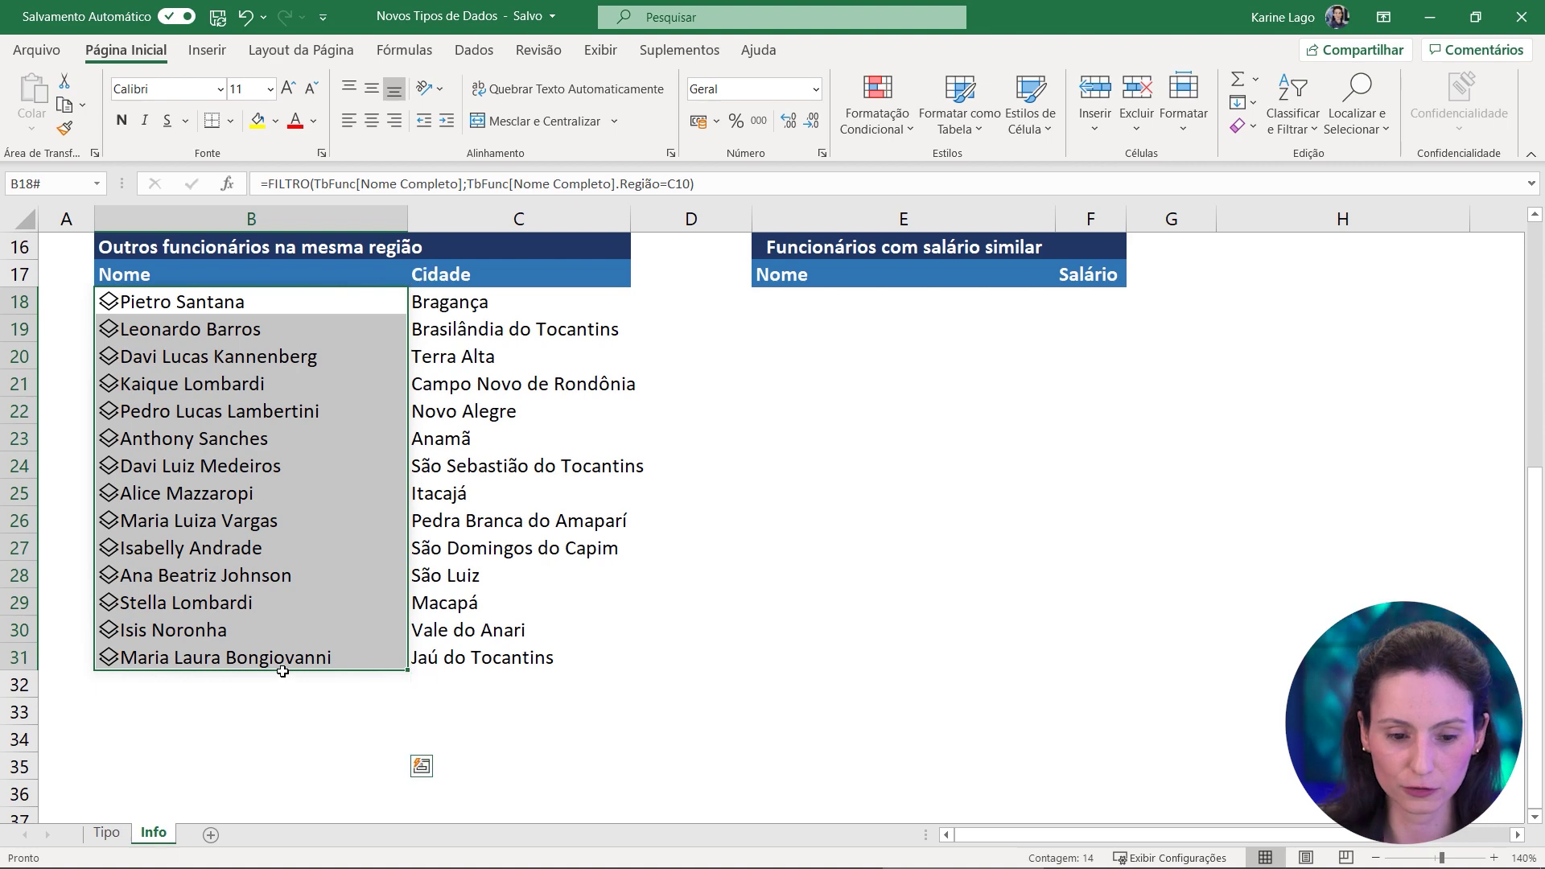
scroll(181, 508, up, 3)
scroll(167, 547, up, 2)
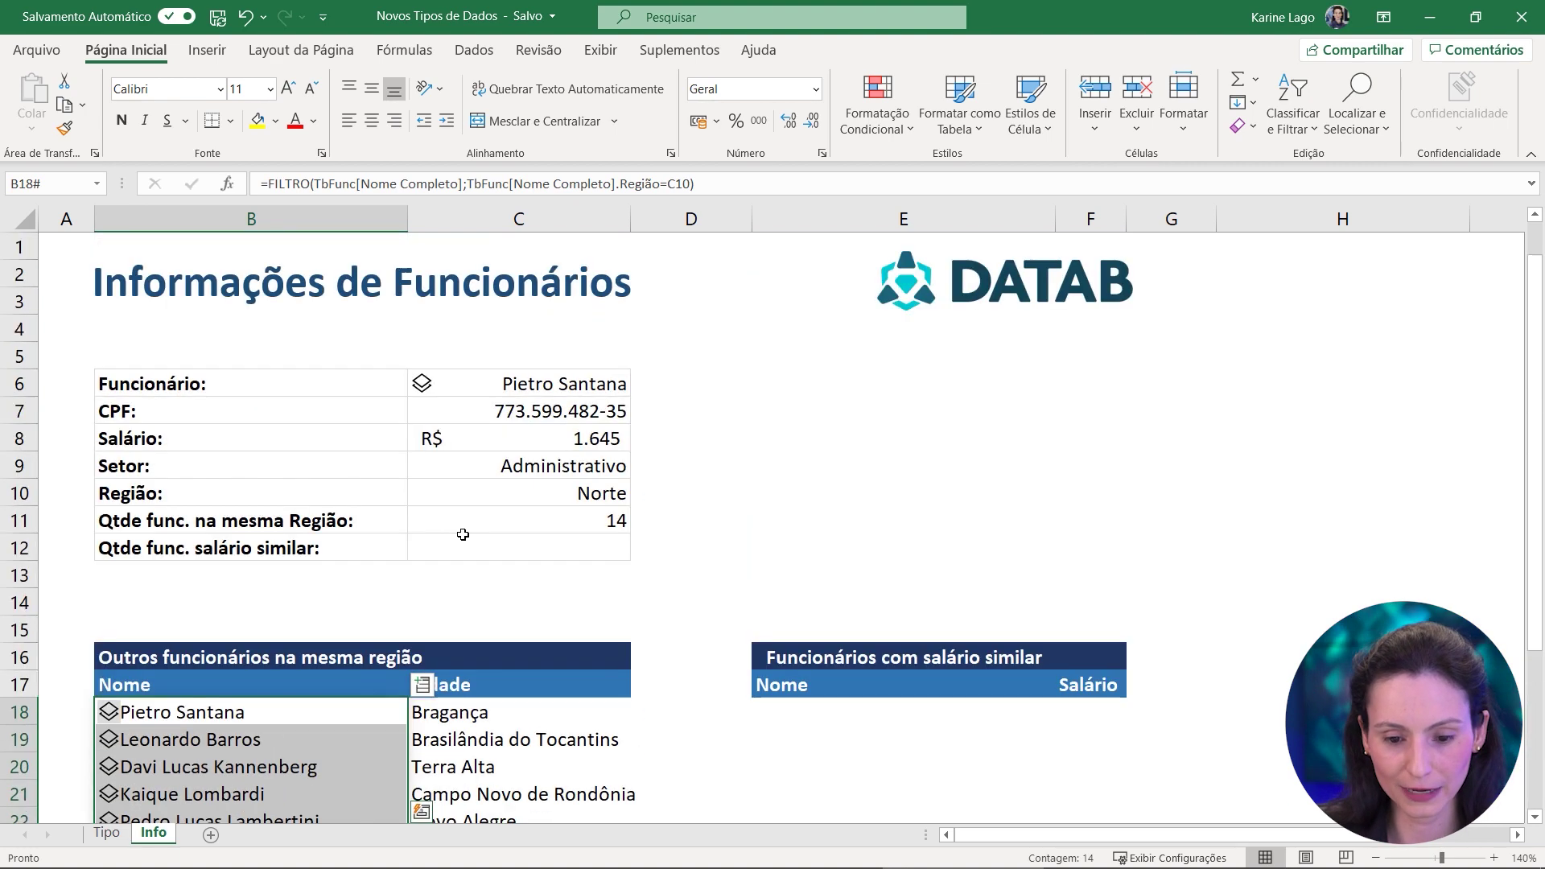
Subtract 1 from the employee count in C11 so the formula reads =CONT.VALORES(B18#)-1
click(563, 521)
click(483, 182)
text(-1)
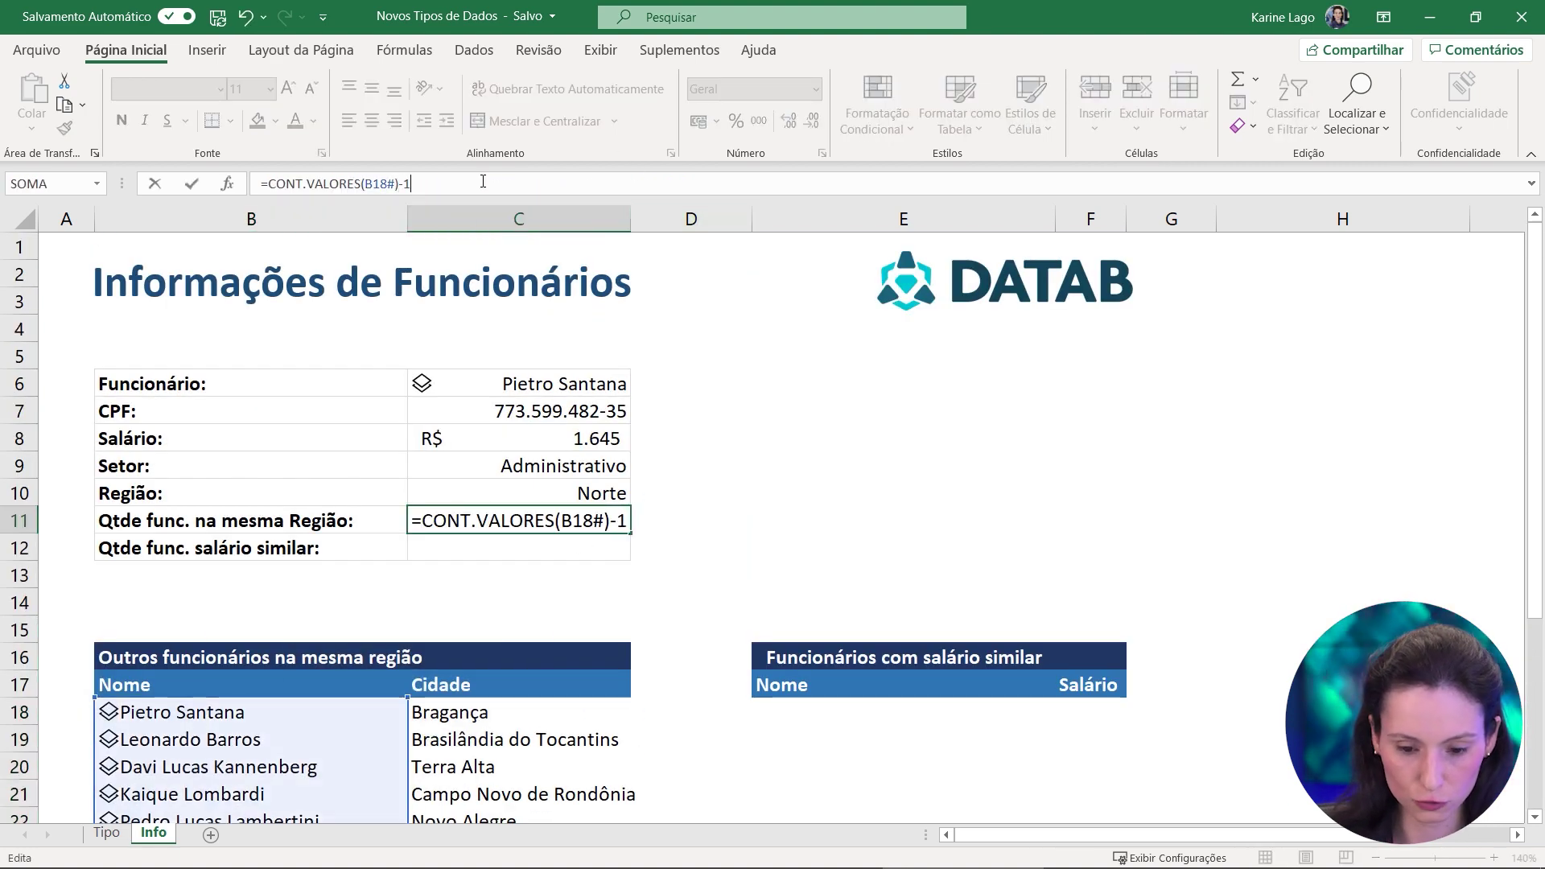
key(Return)
click(606, 521)
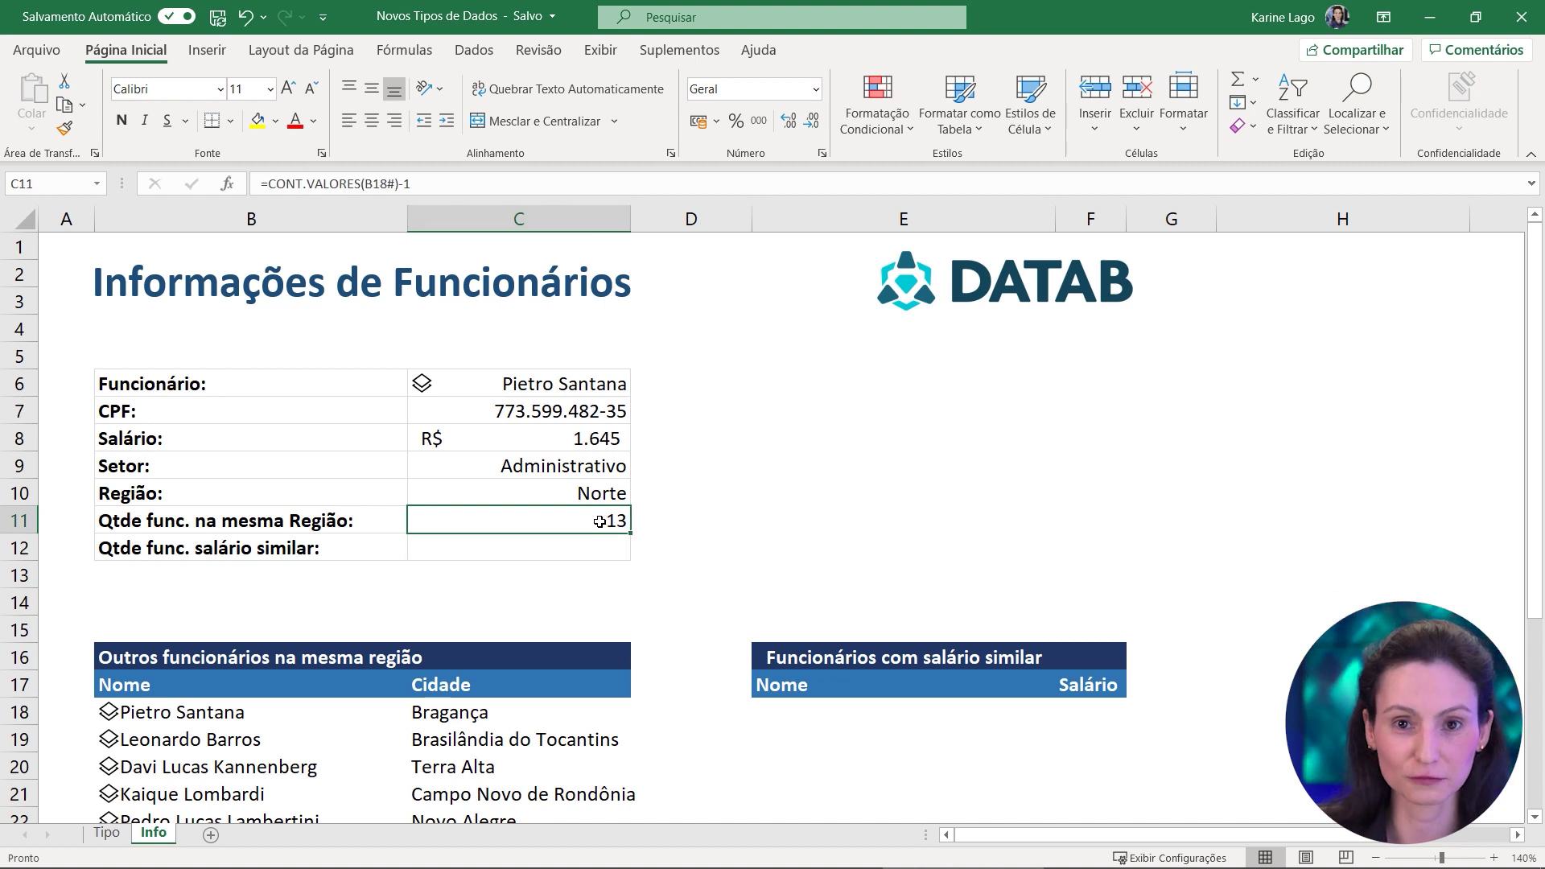
Choose a different employee in C6, one from the Sudeste region
click(602, 376)
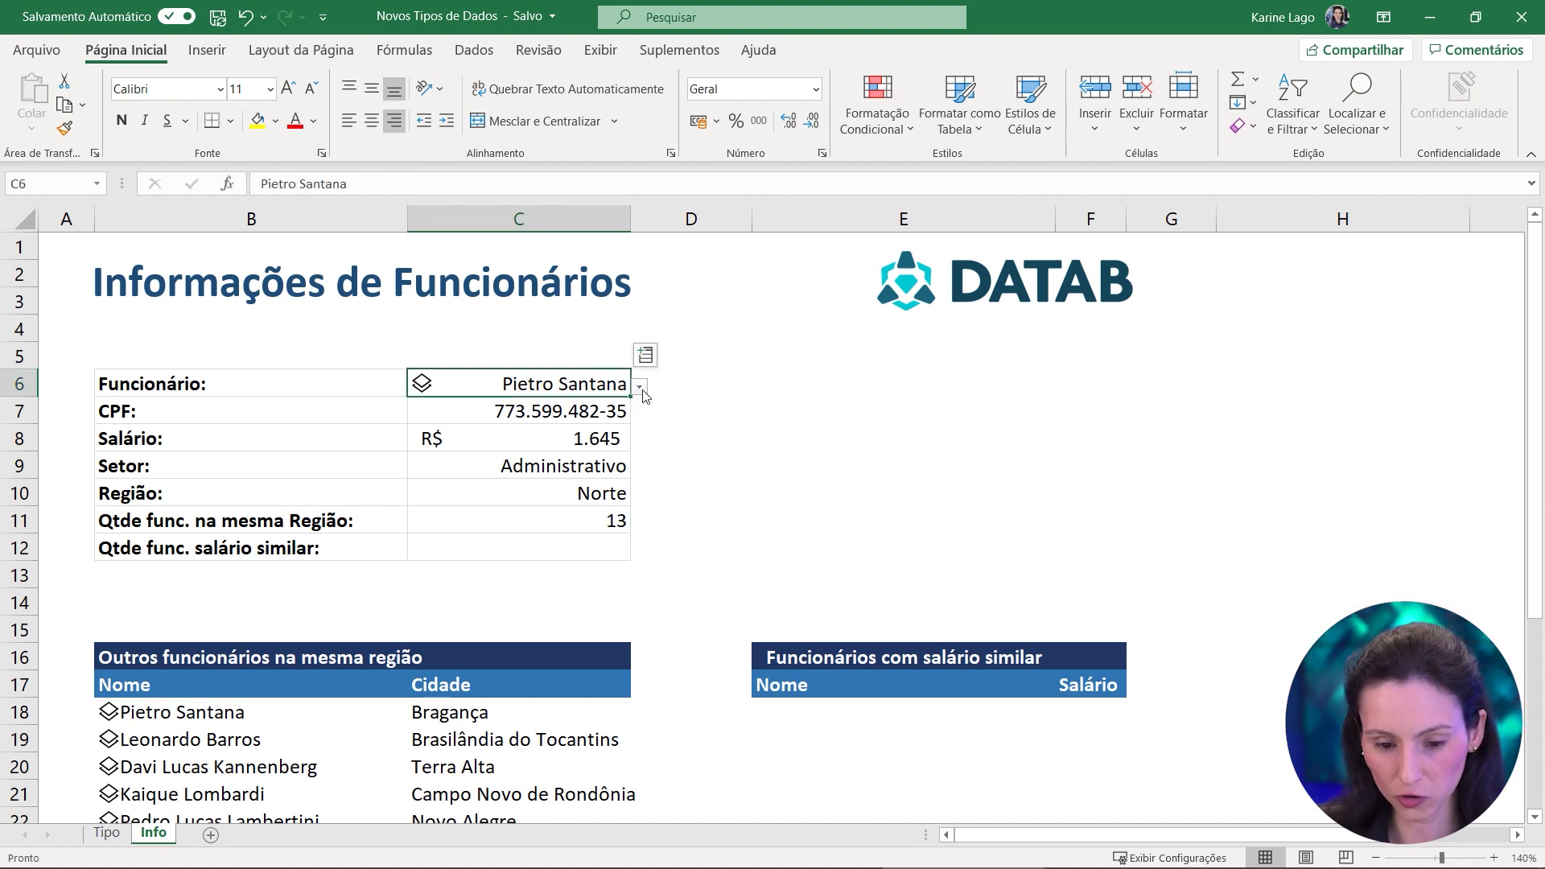
click(641, 387)
click(568, 504)
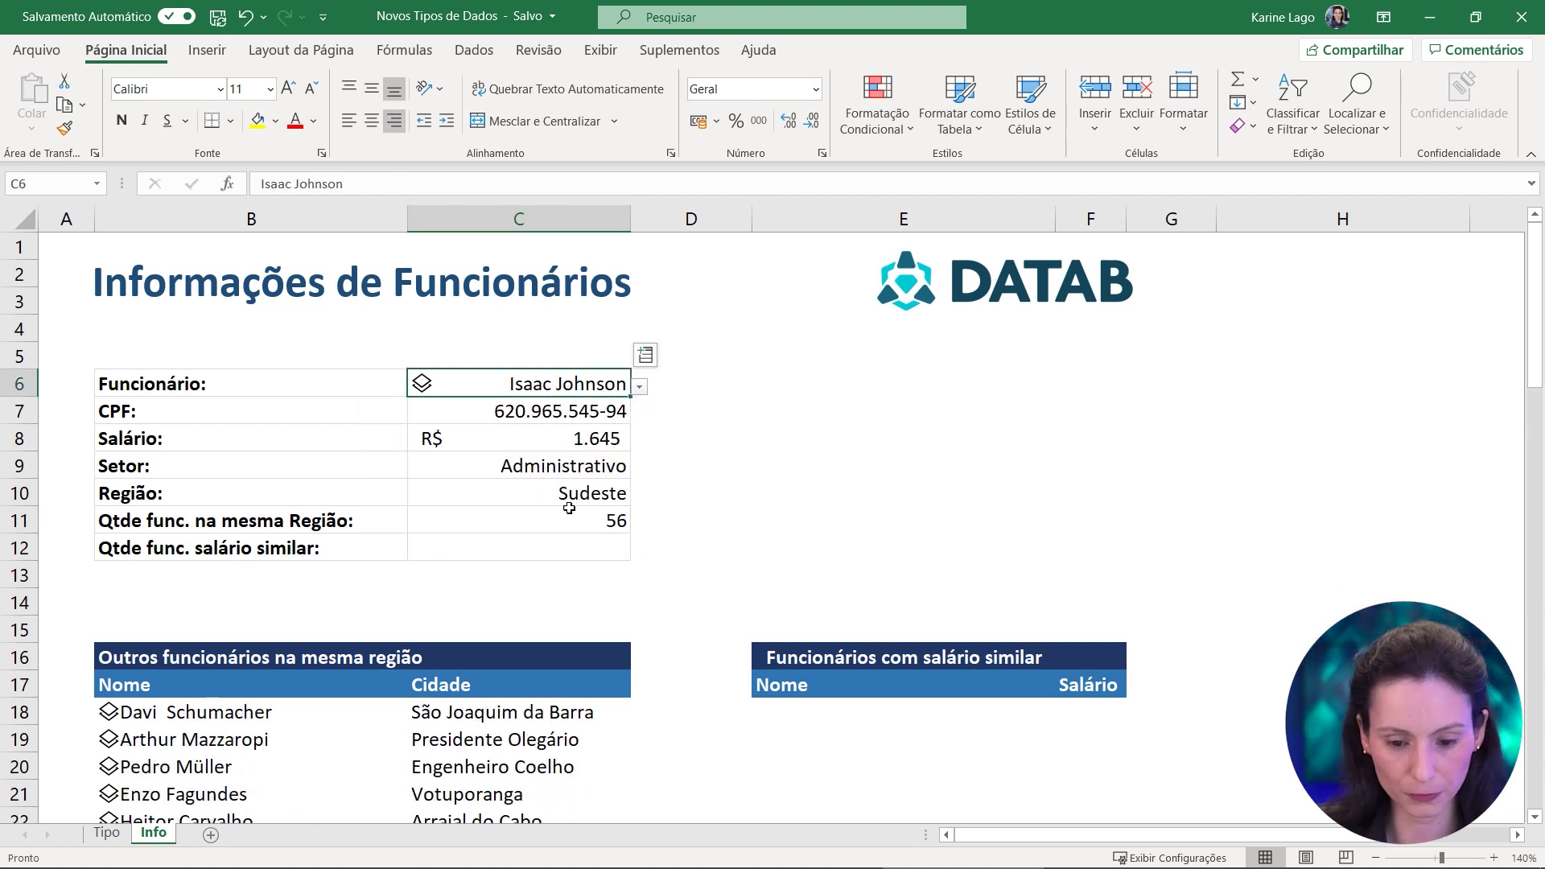
Compare the C11 count for the Sudeste region with the number of names from B18 down to the list's last row
click(605, 501)
click(236, 714)
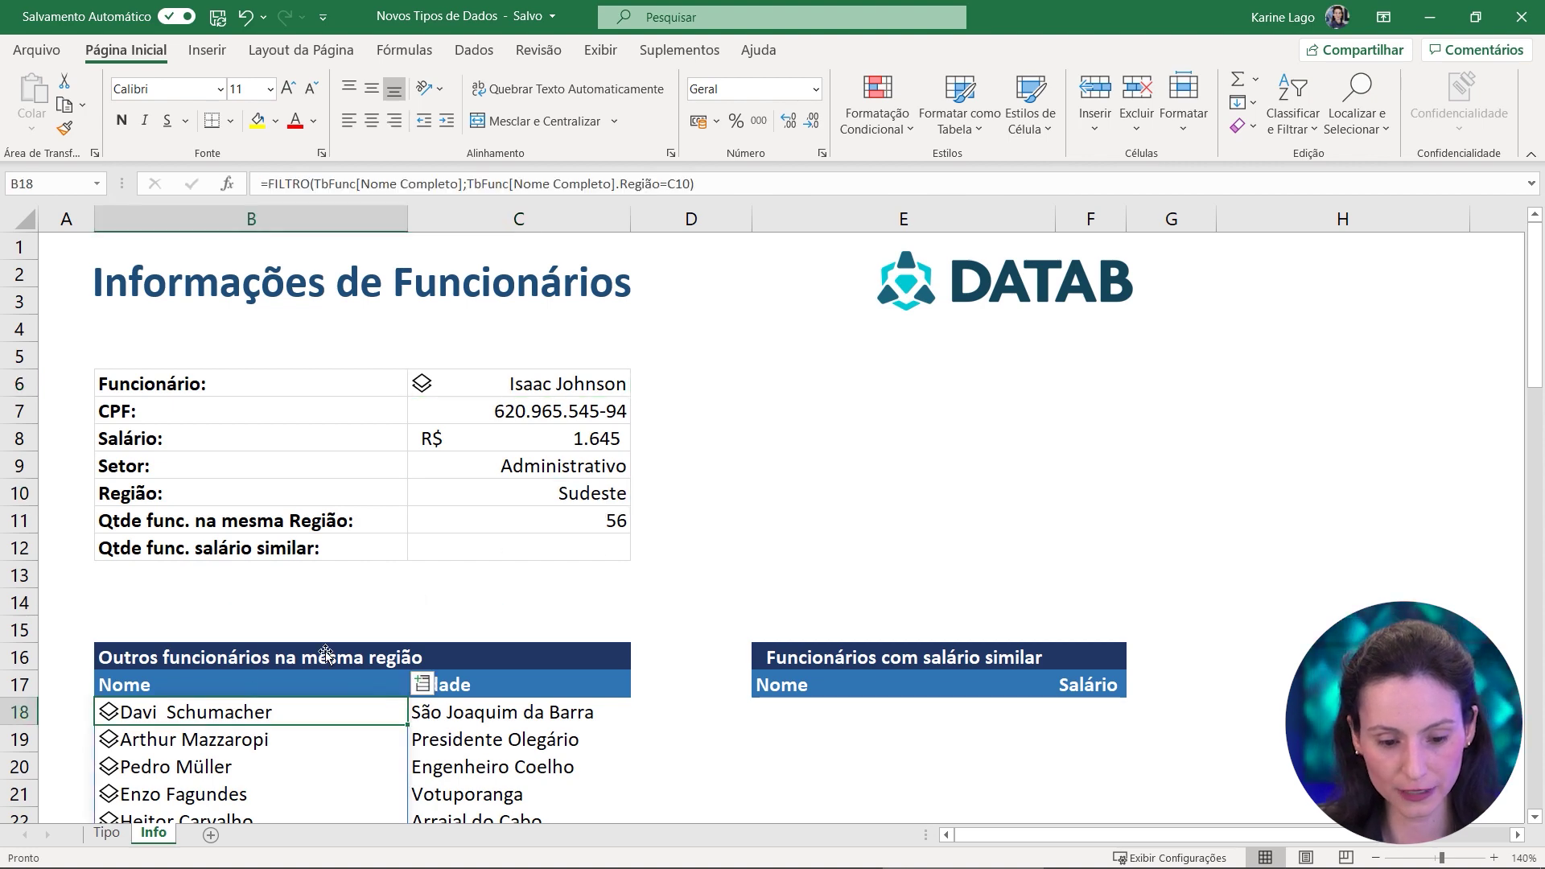
key(ctrl+shift+Down)
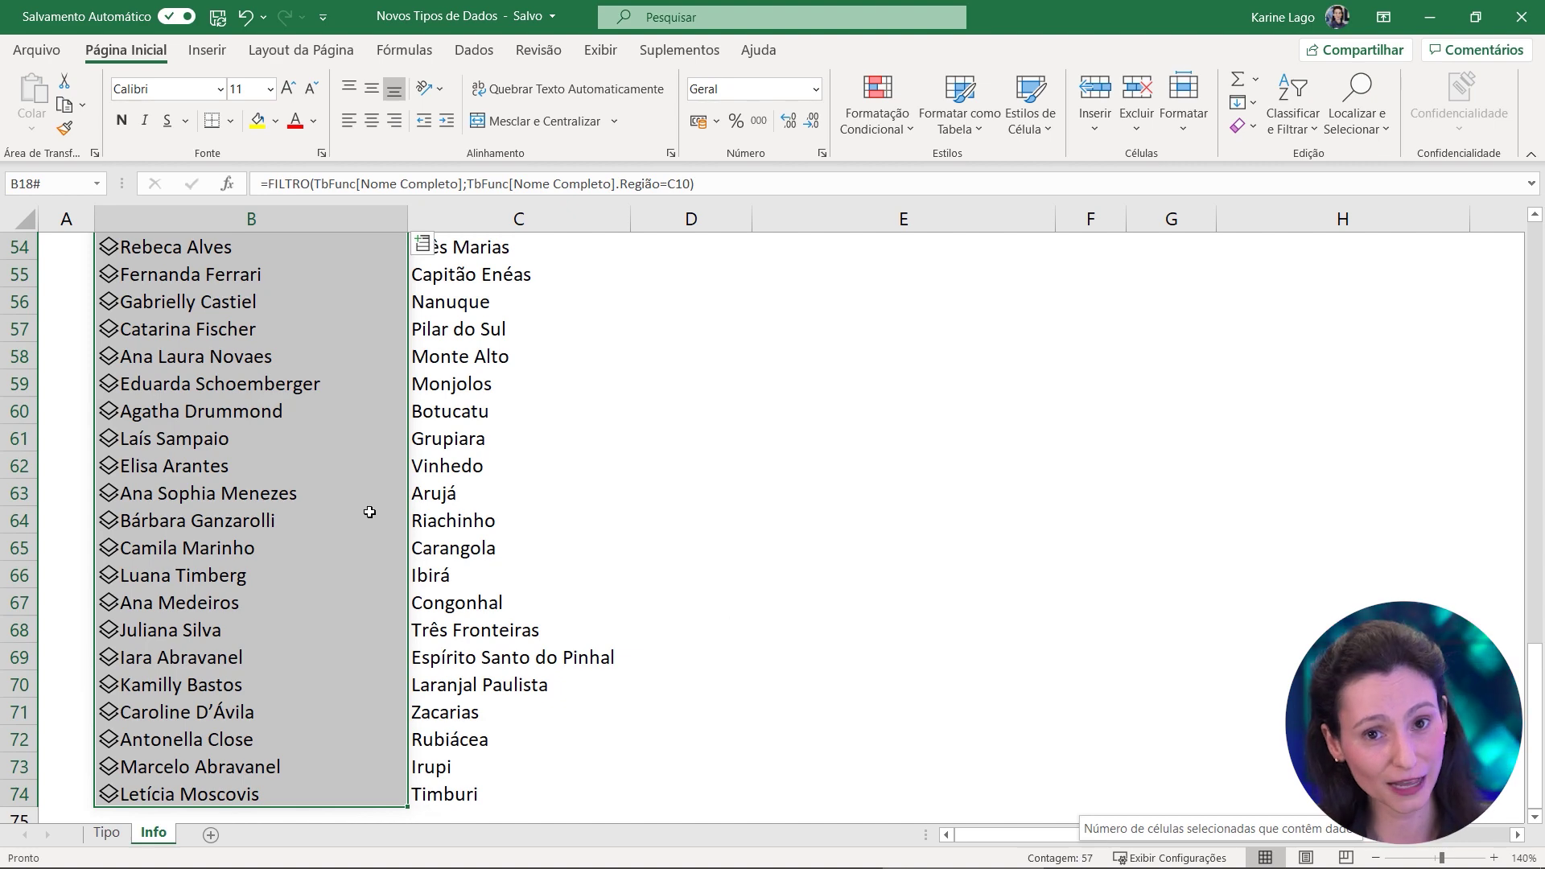
click(238, 485)
key(ctrl+Up)
scroll(194, 459, up, 3)
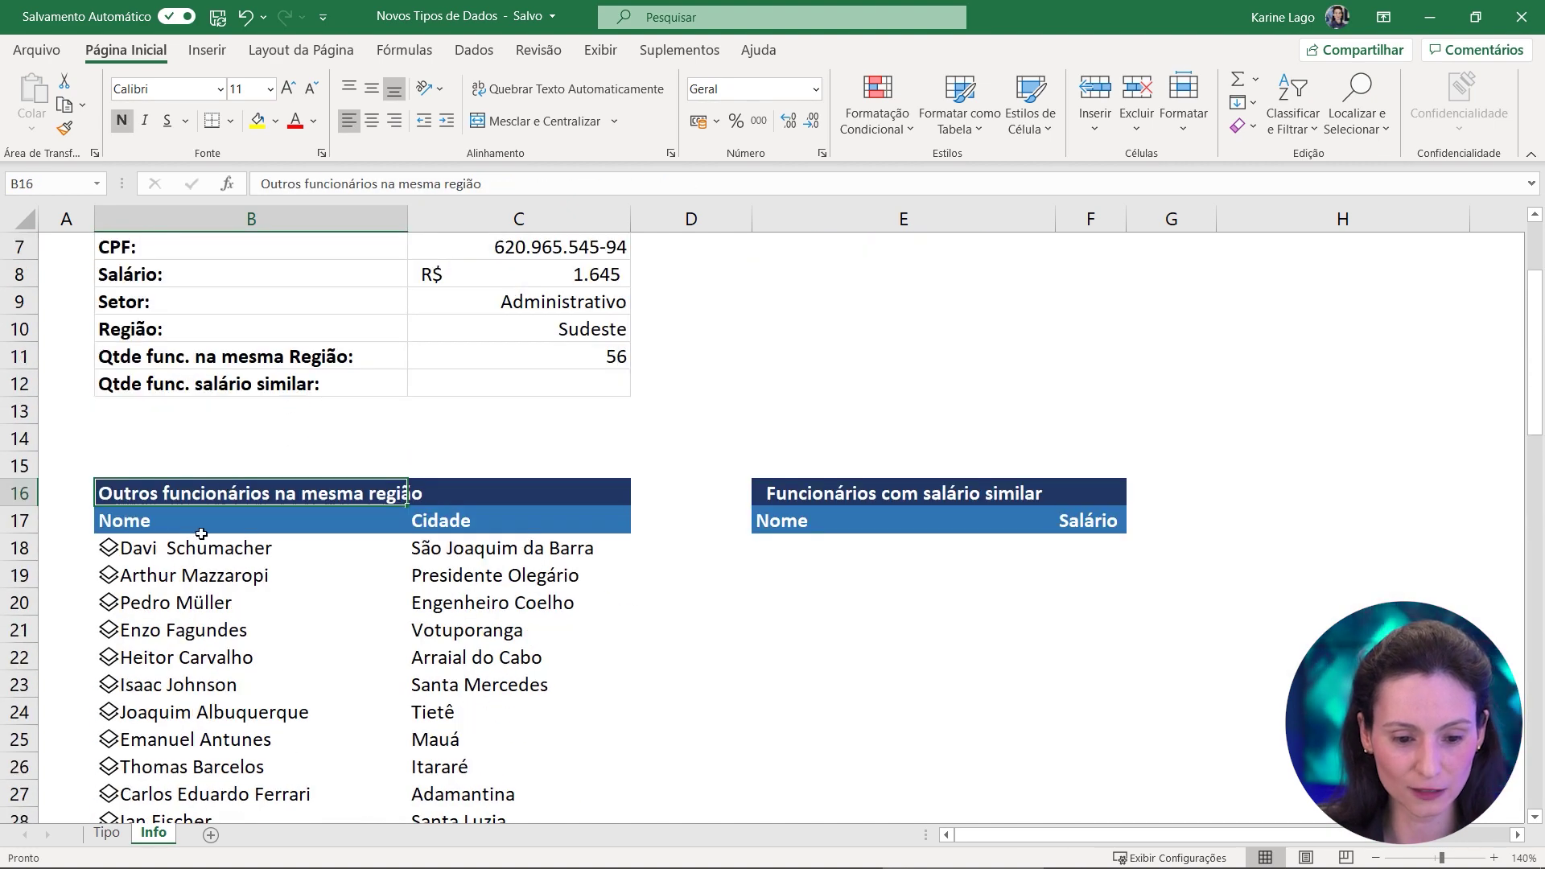
scroll(462, 335, up, 2)
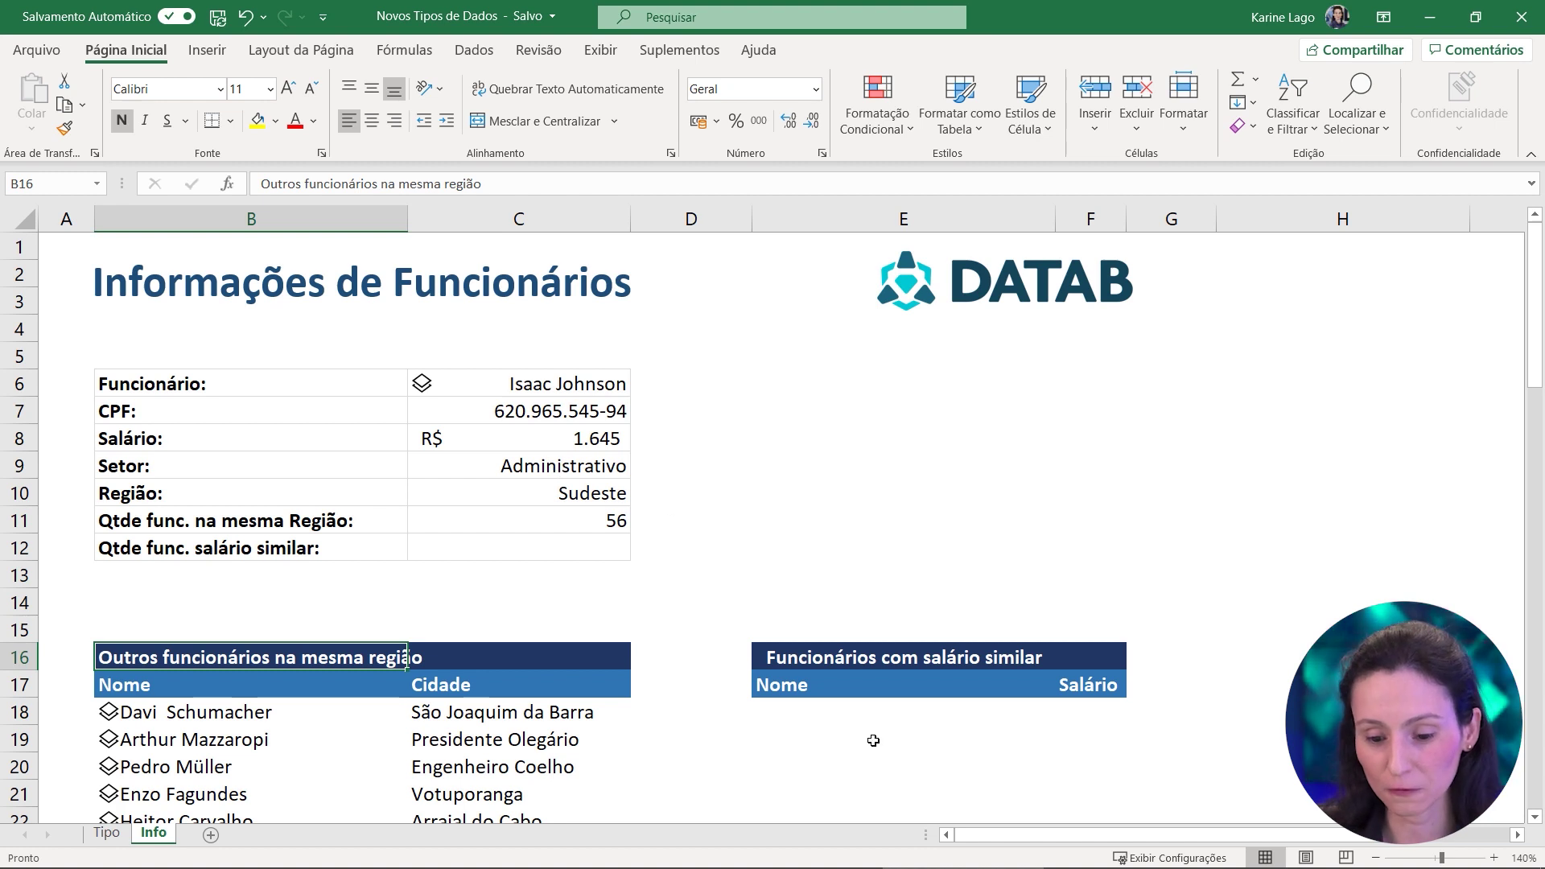
Start a FILTRO formula in E18 with TbFunc[Nome Completo] as the array to return
click(829, 707)
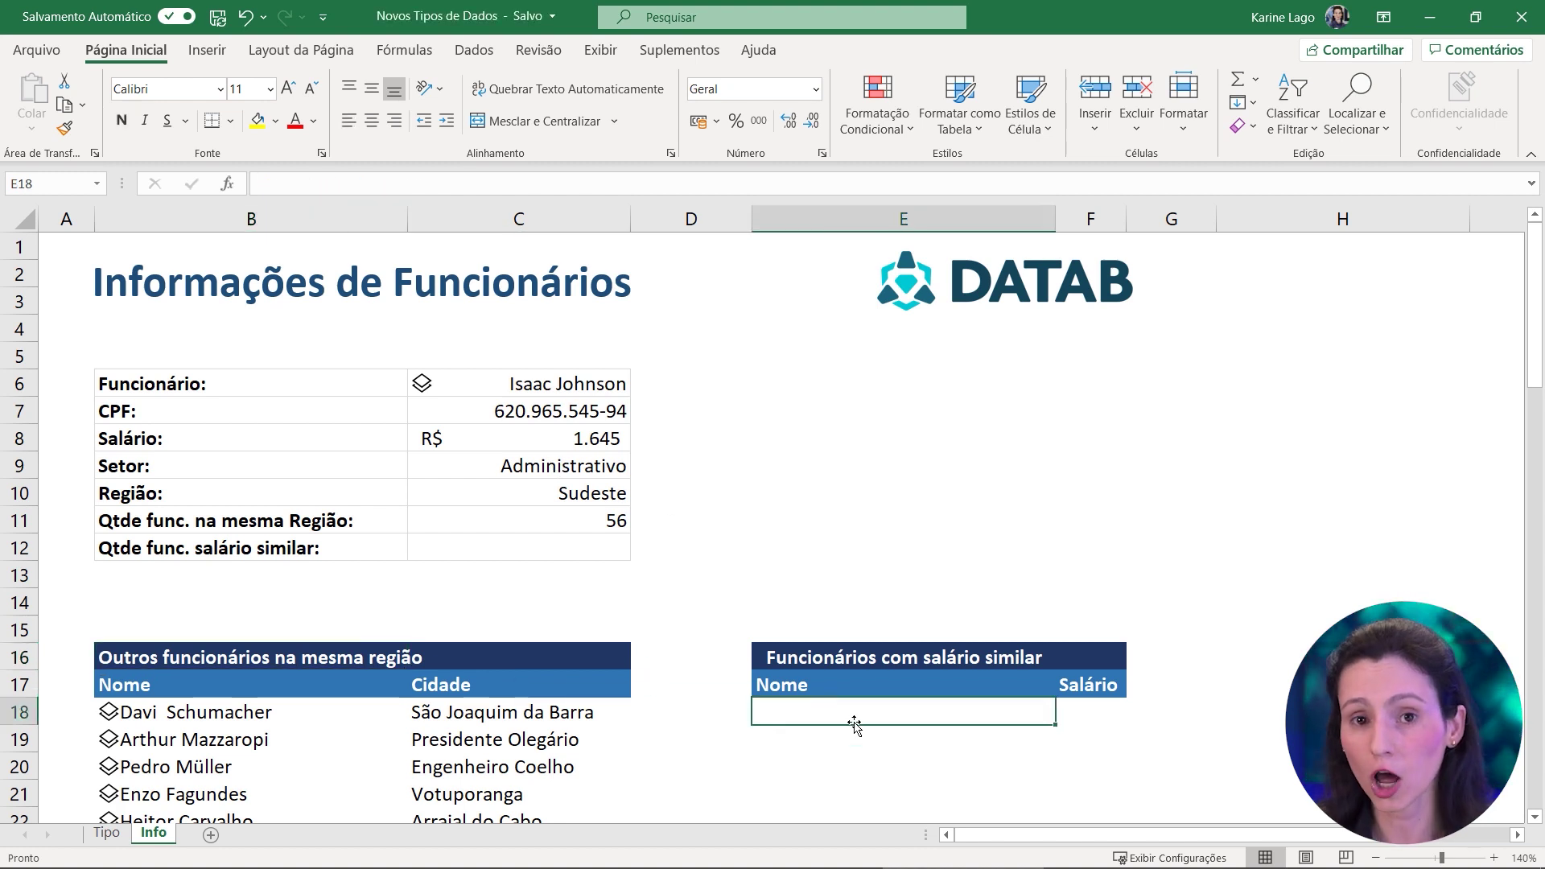
text(=FILTRO()
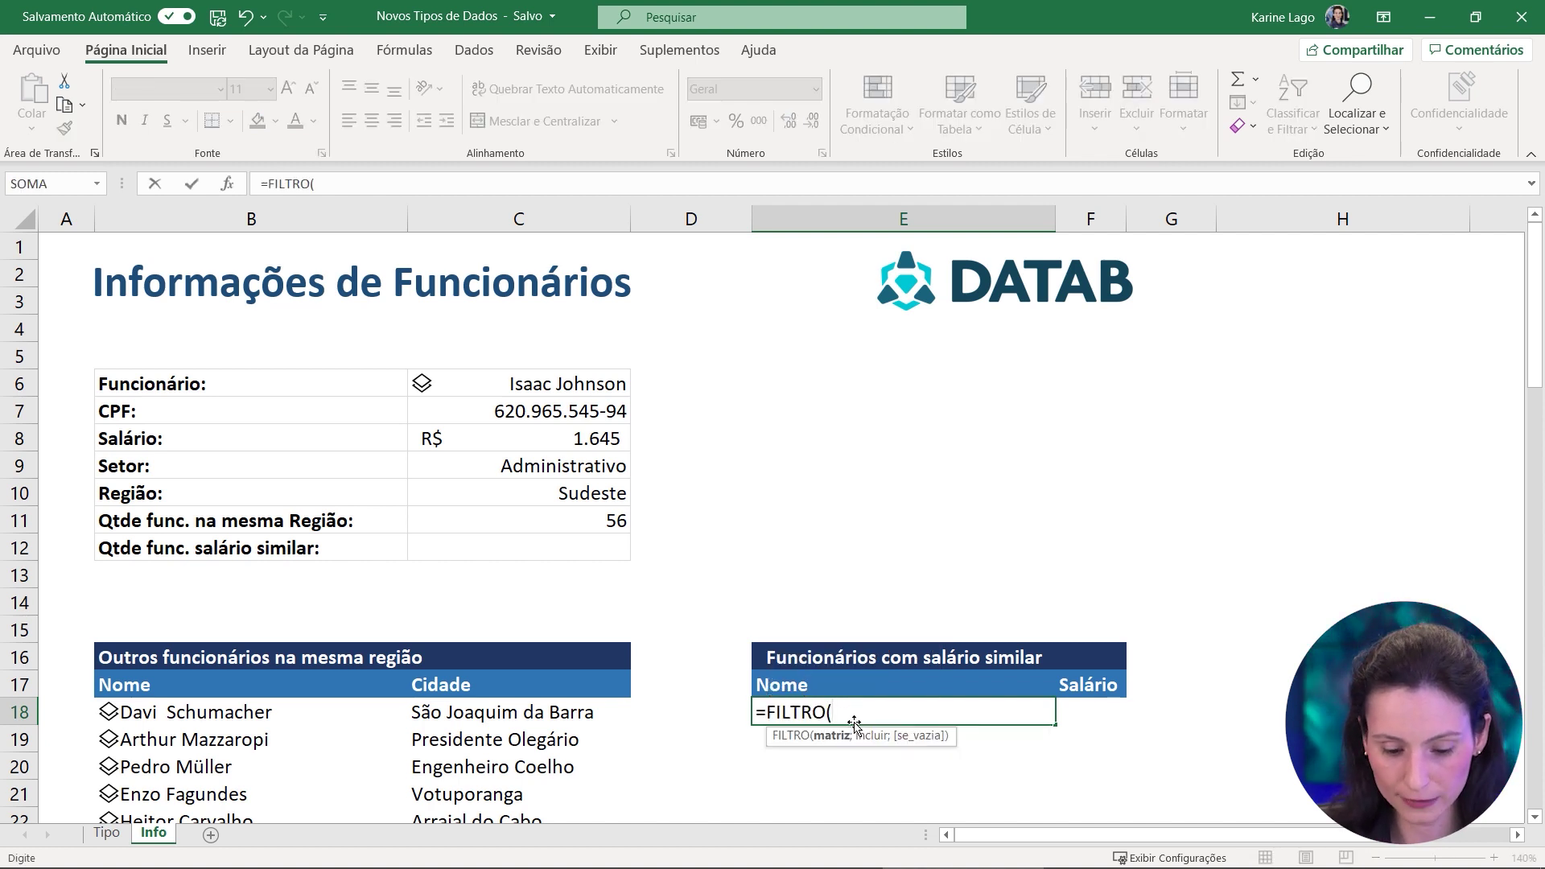
text(Tb)
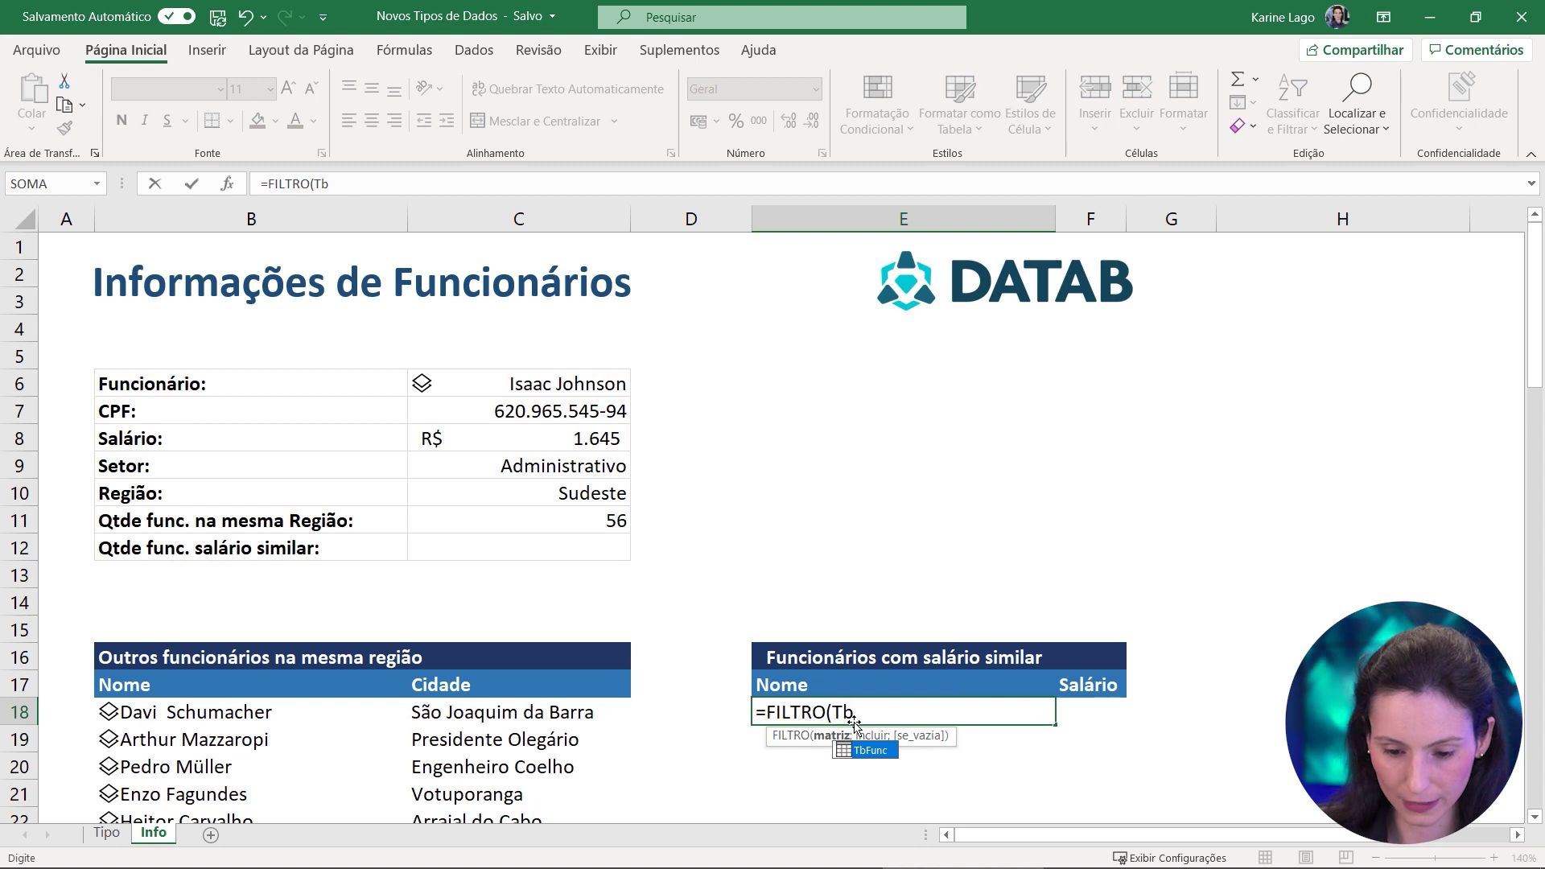
double_click(875, 750)
text([)
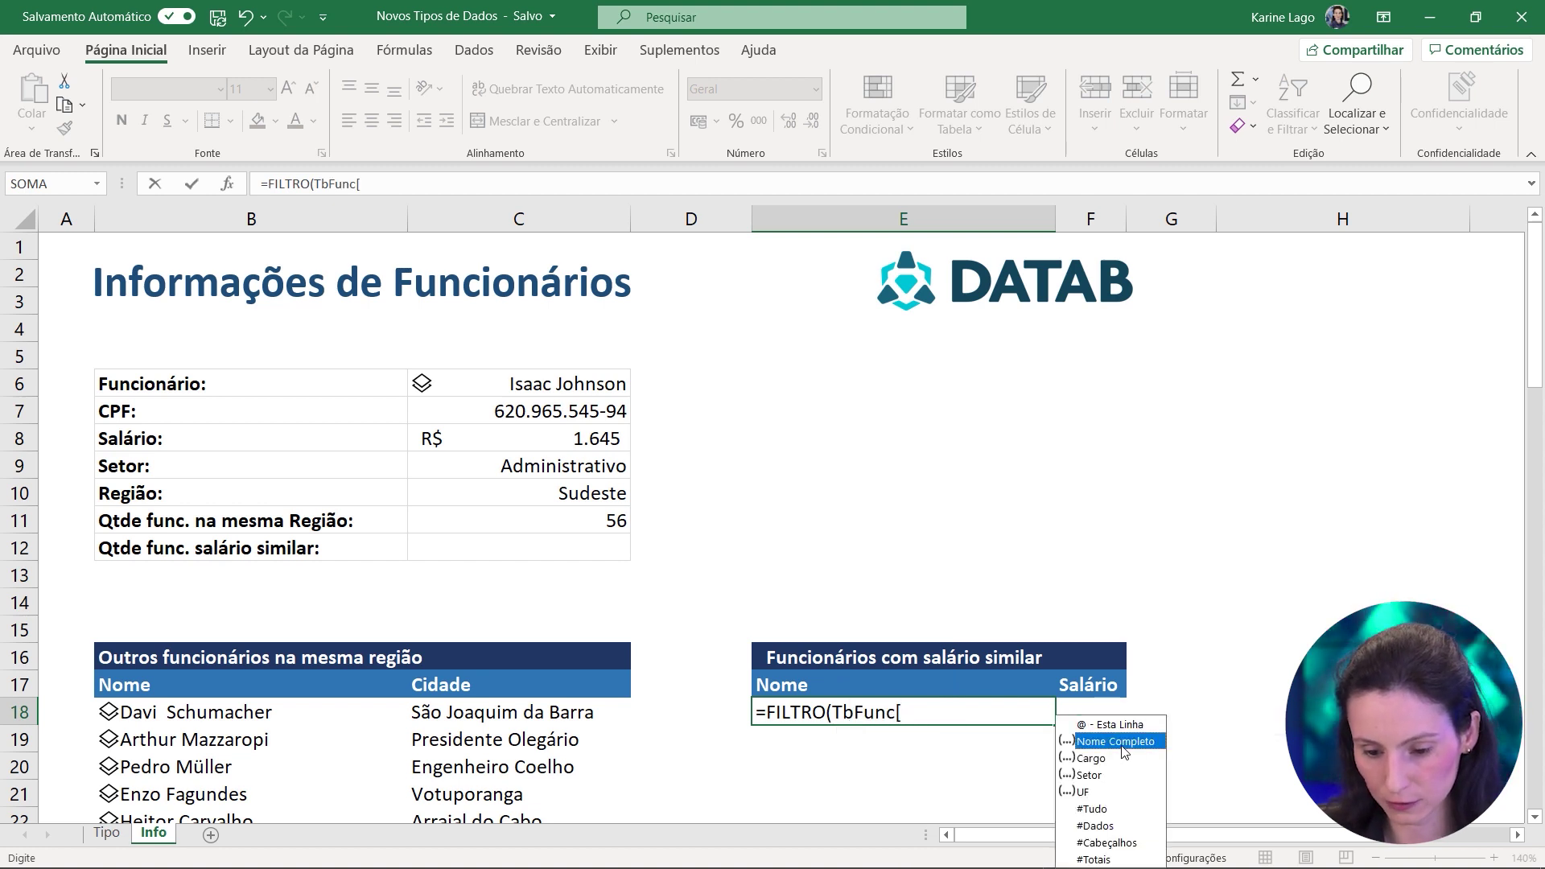
double_click(1116, 742)
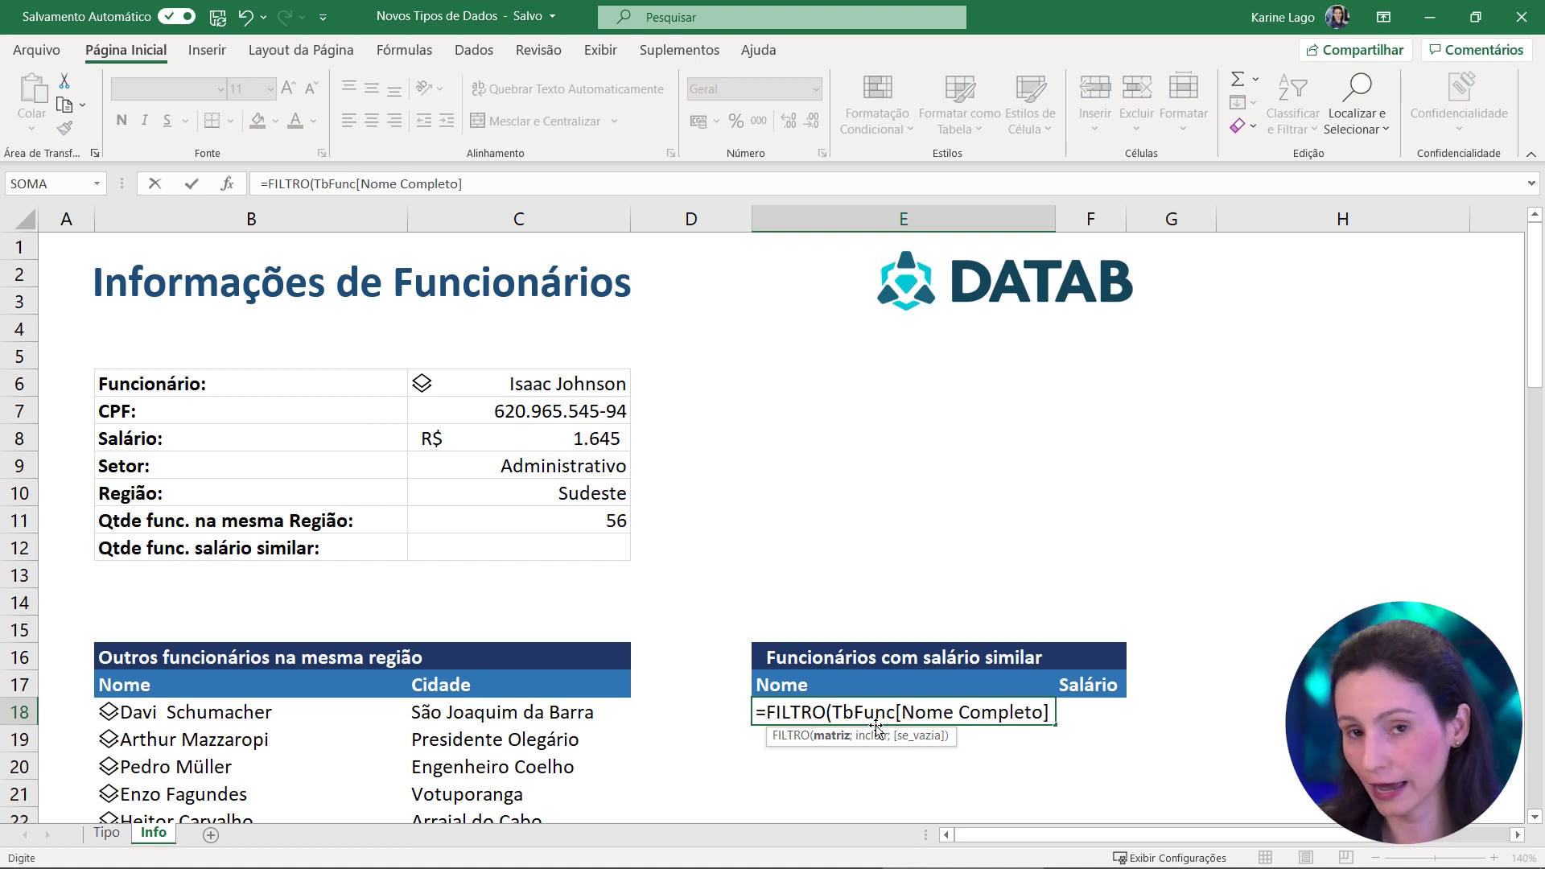
text(];)
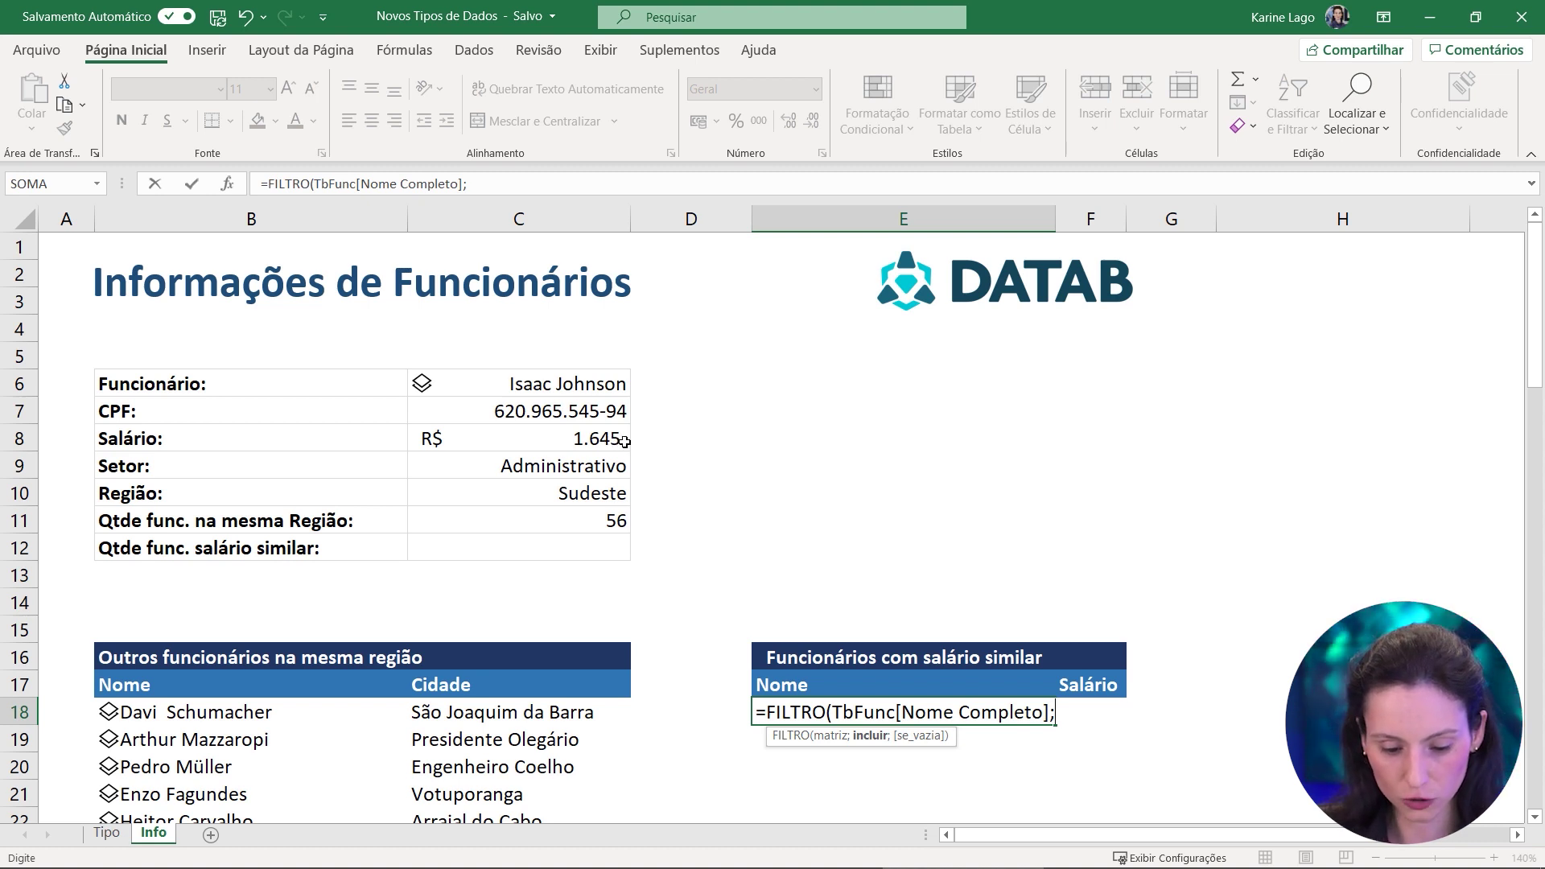
Add the lower salary condition TbFunc[Nome Completo].Salário>C8*90% as the include argument of the E18 formula
text(TbFun)
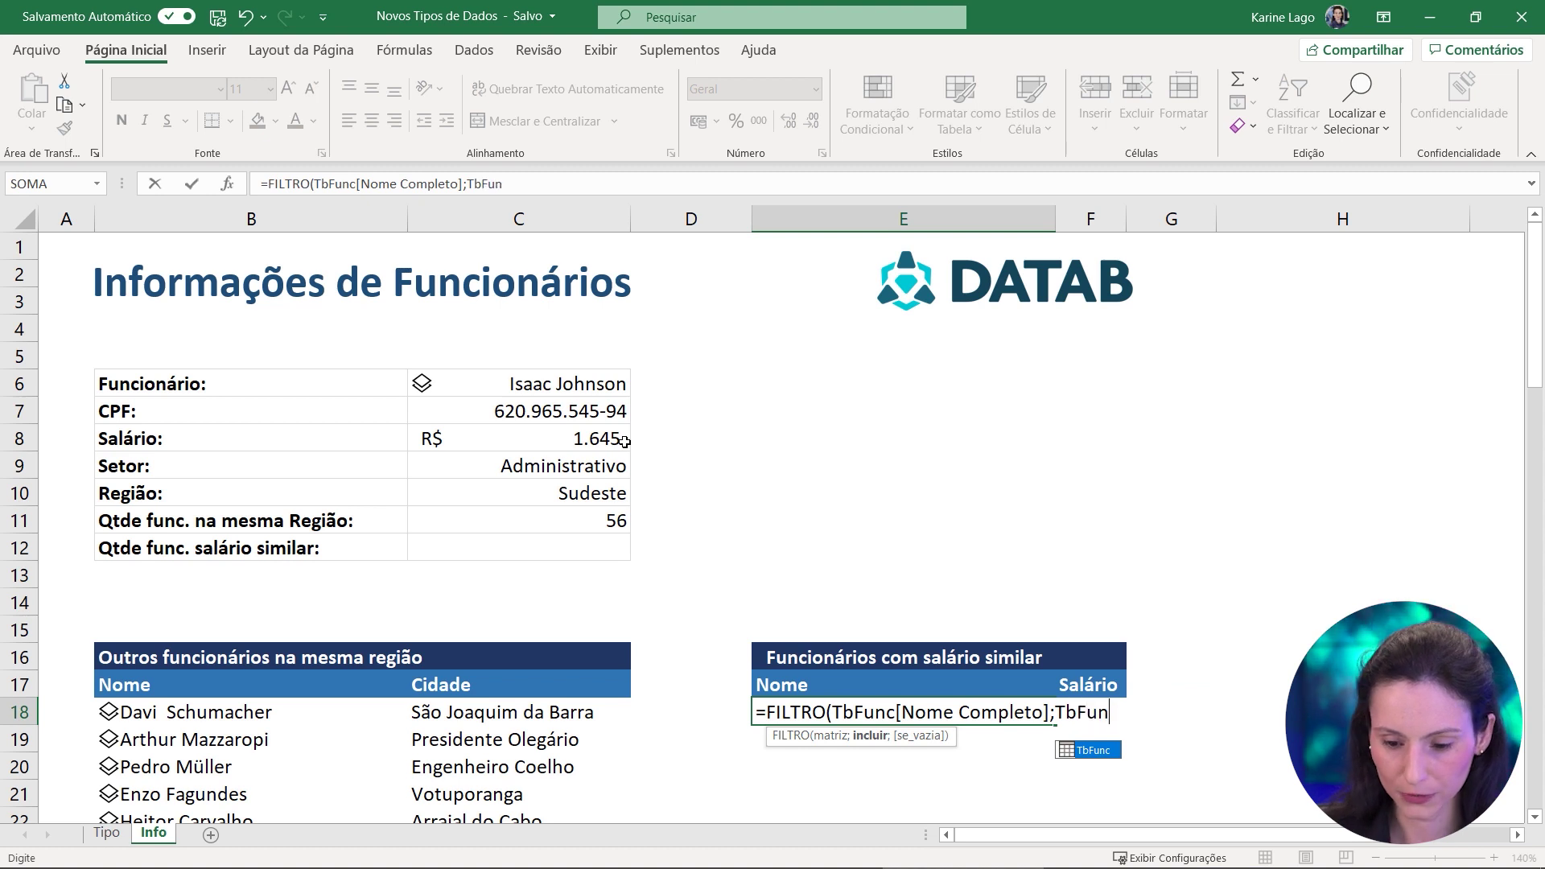
text(c[)
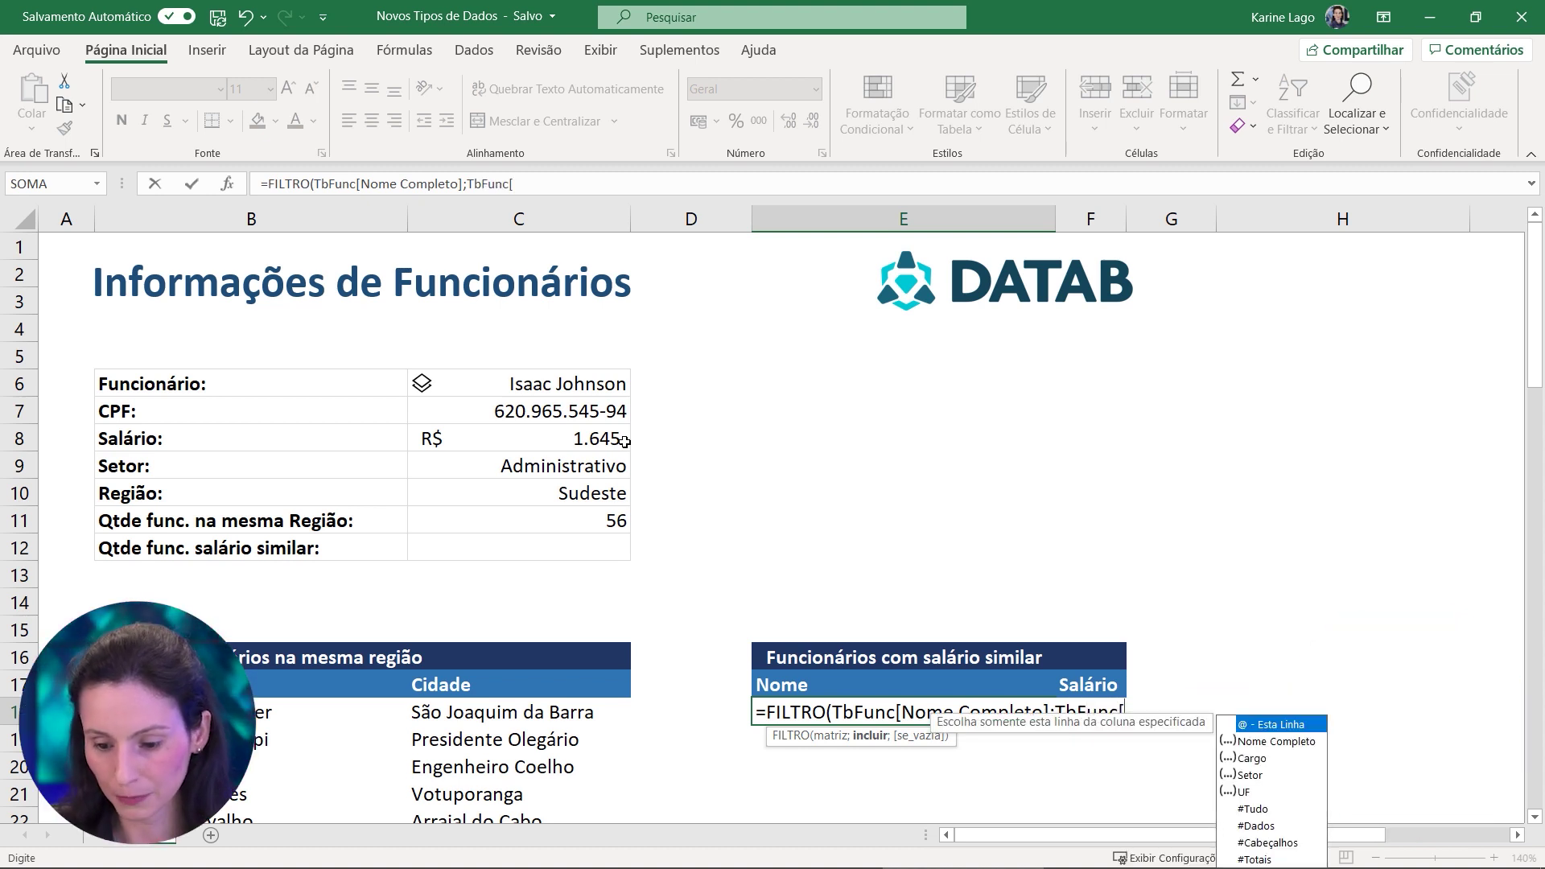
click(1277, 742)
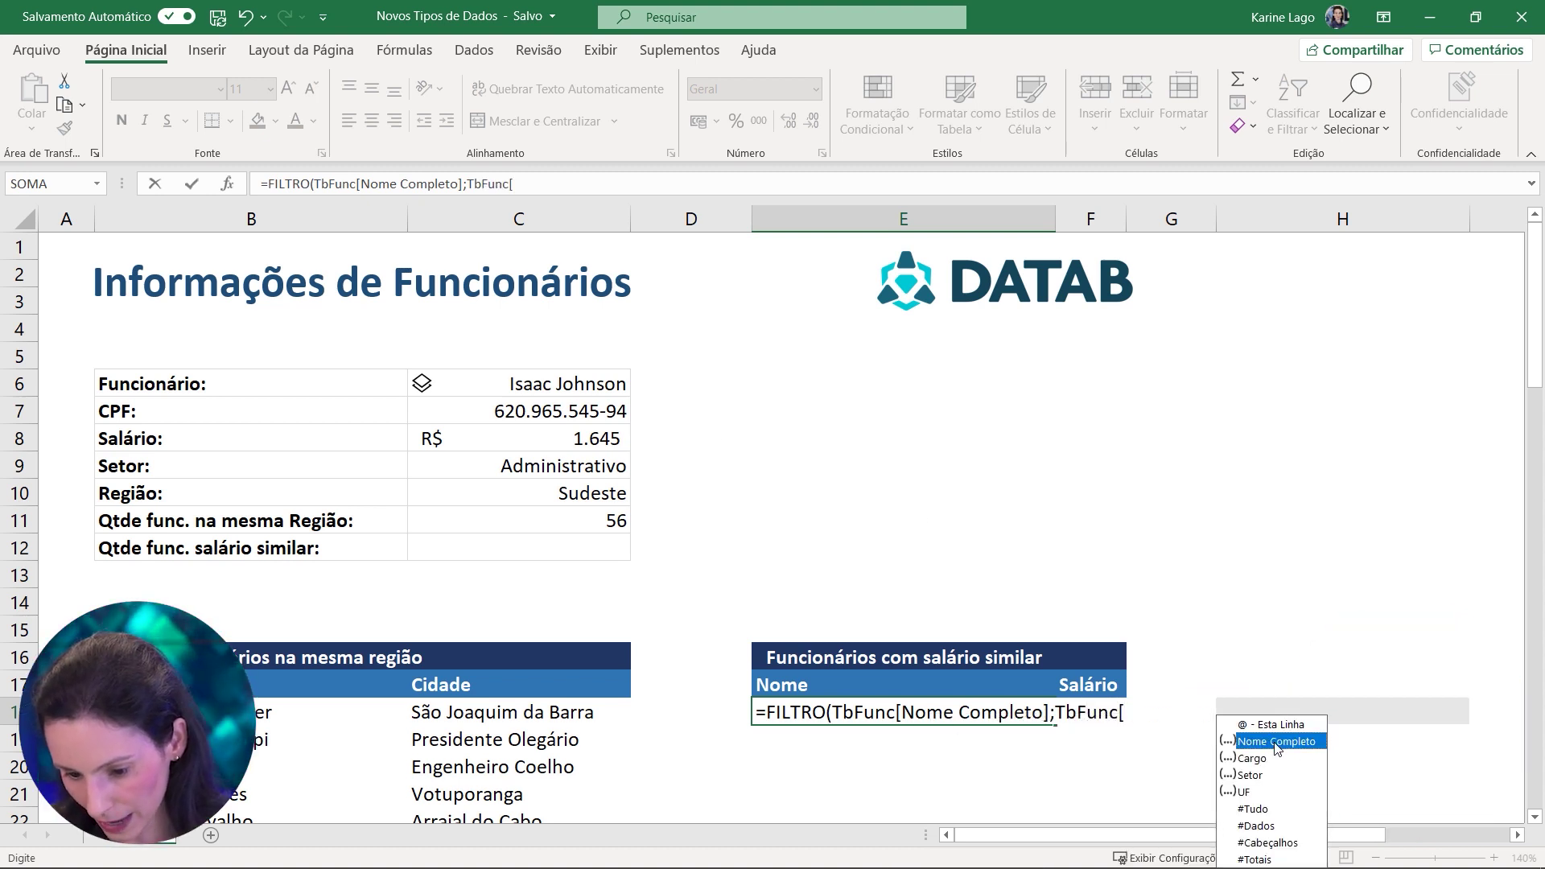
double_click(1278, 742)
text(])
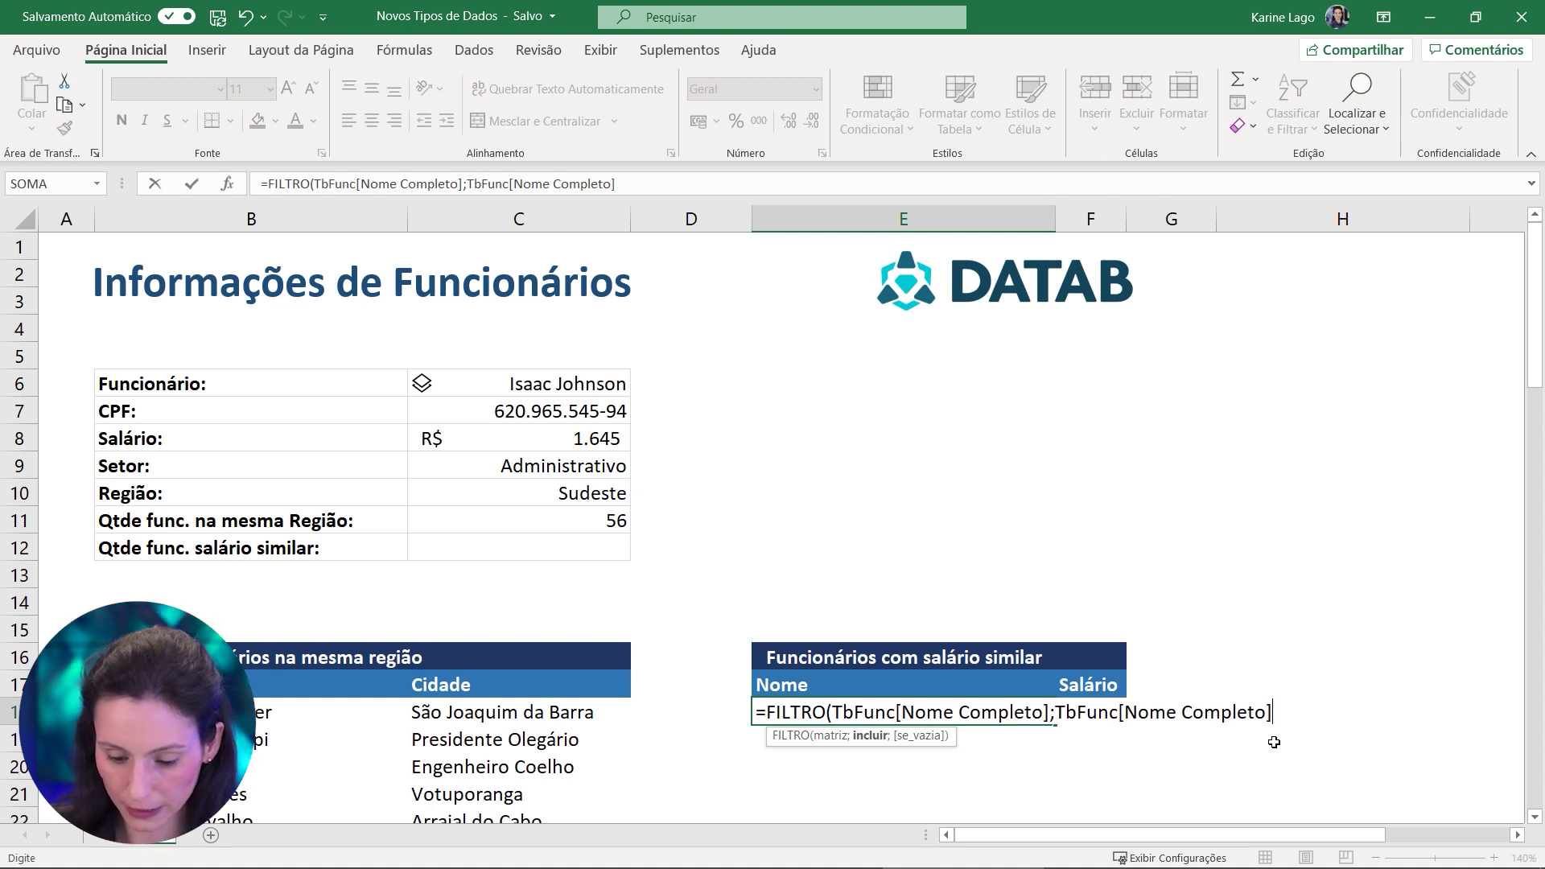
text(.Salário)
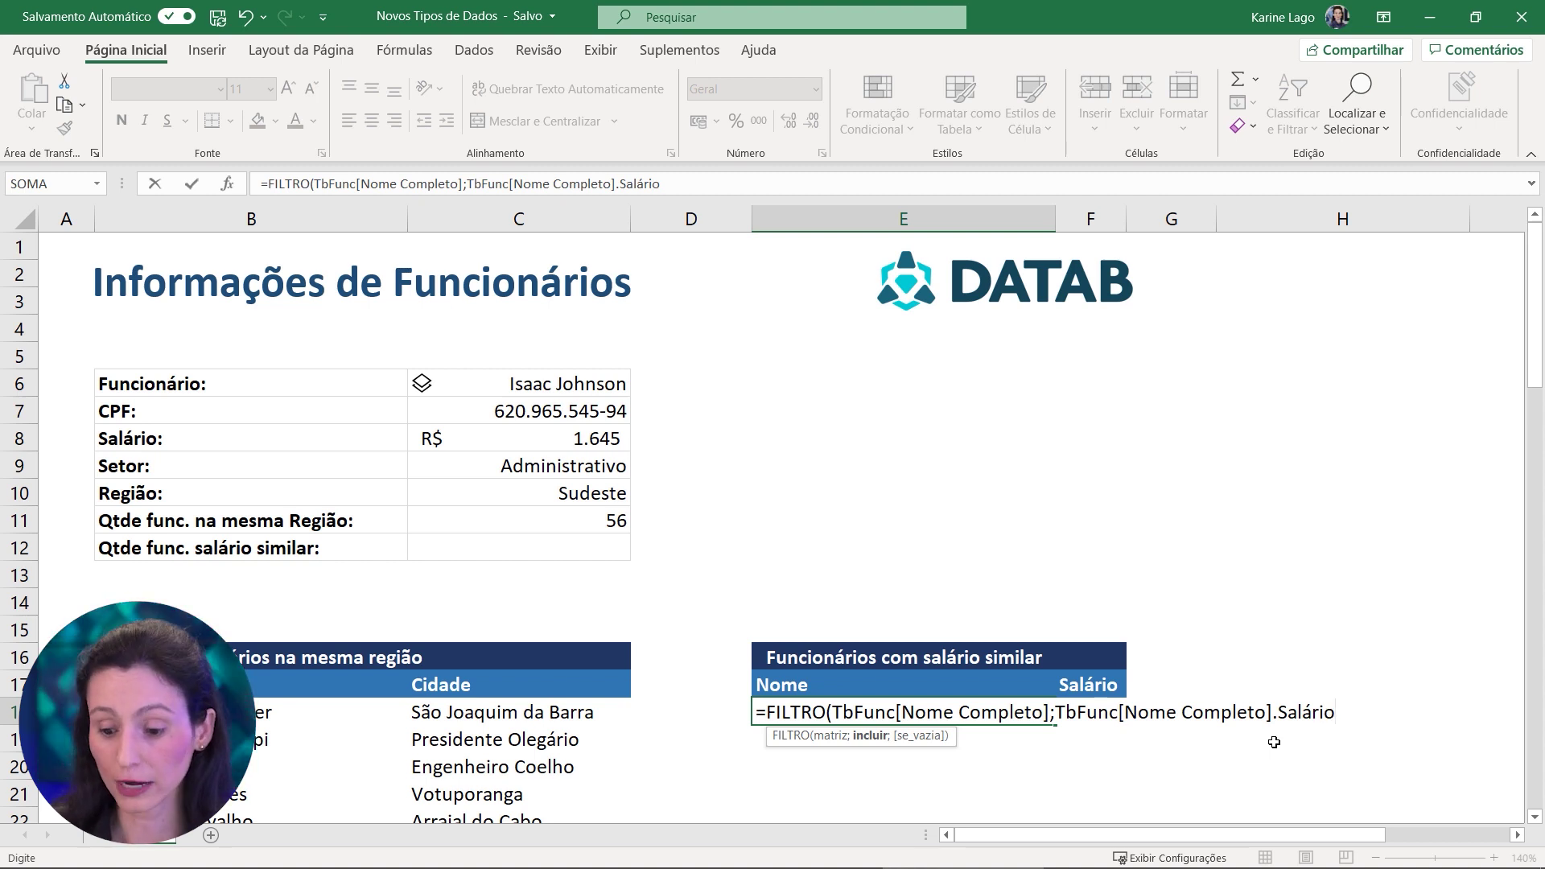
text(>)
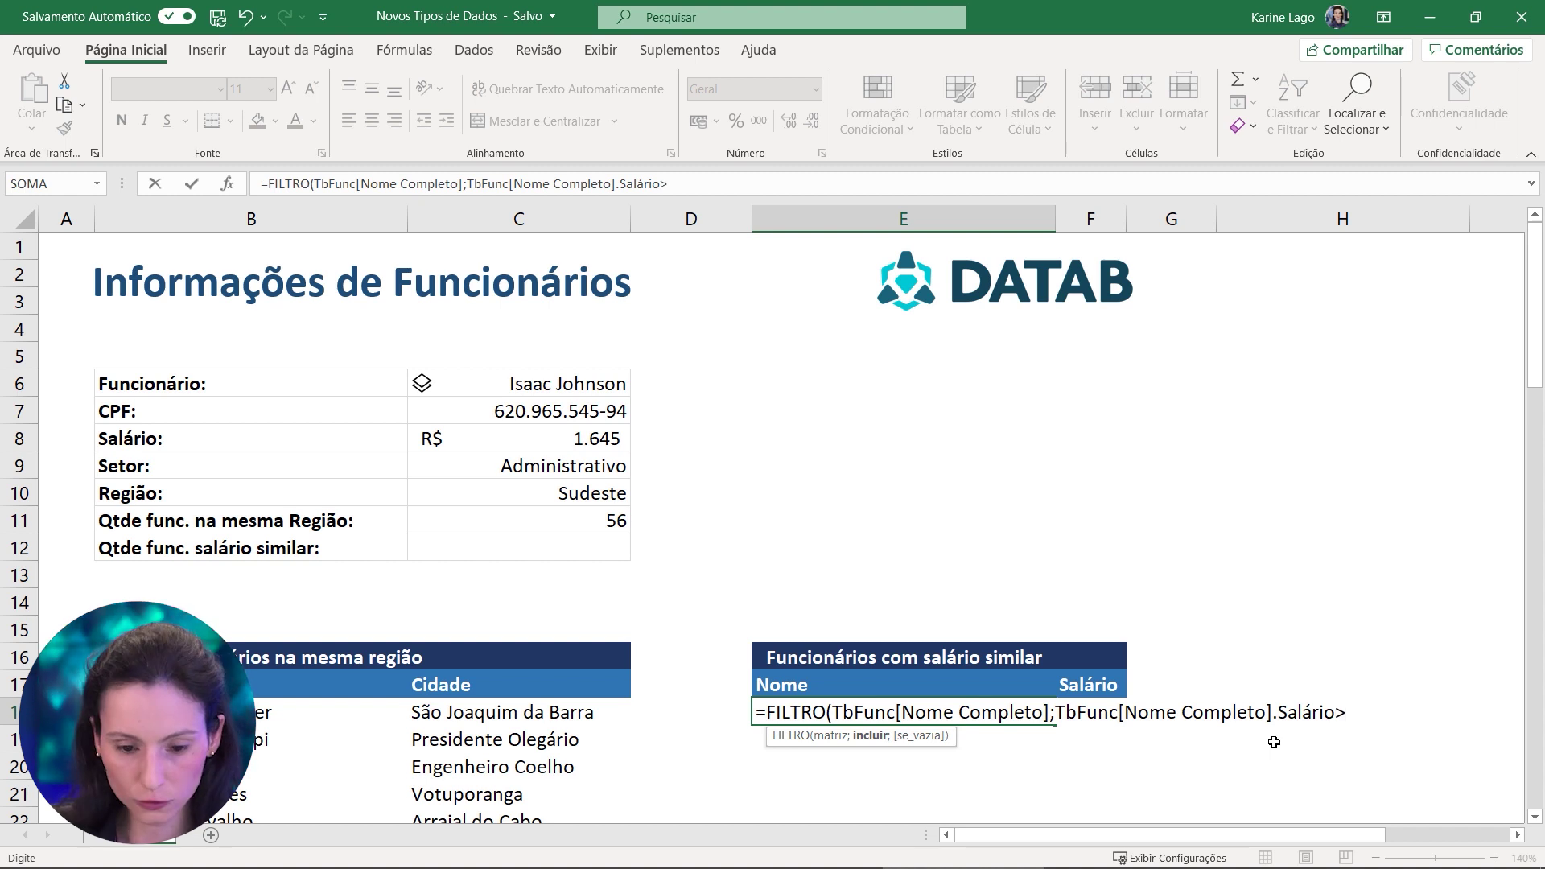
click(602, 438)
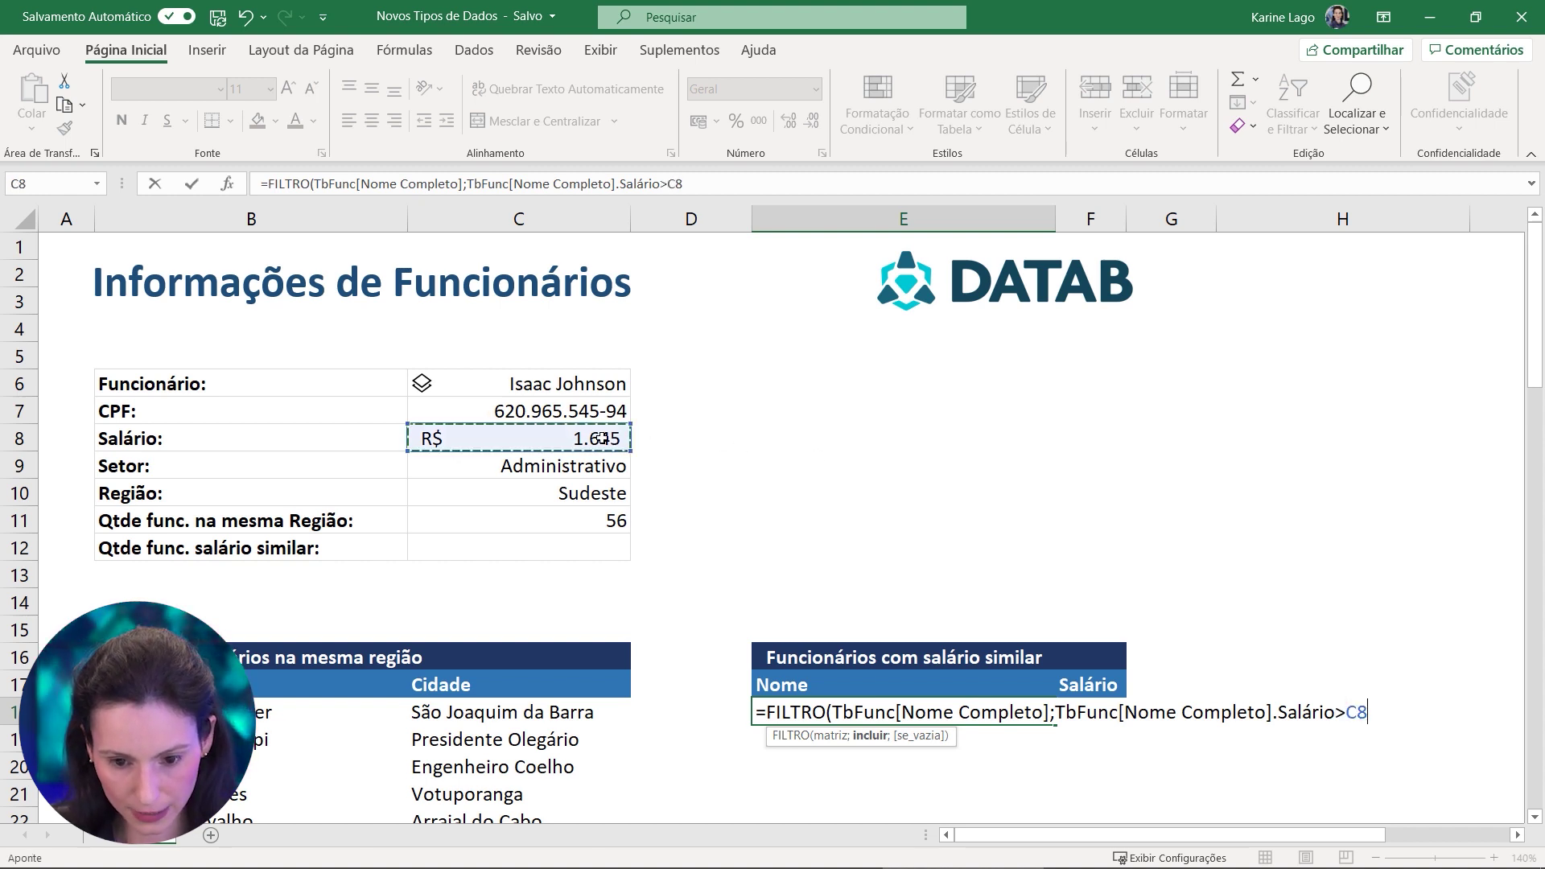
text(*90%)
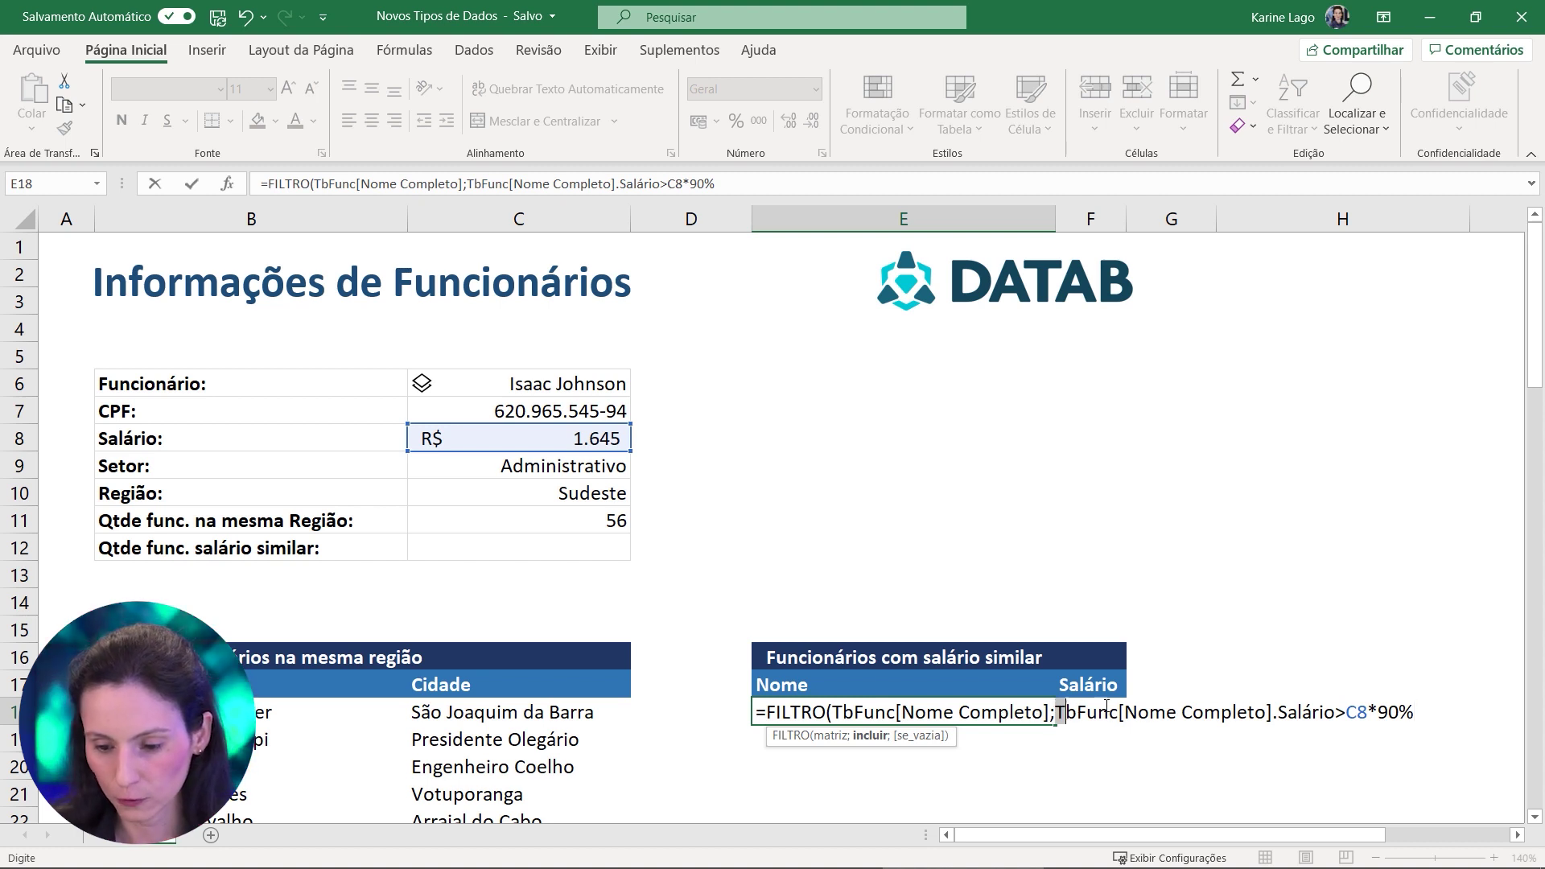
Enclose the lower salary condition in parentheses and append the * operator after it
drag(1055, 712, 1431, 697)
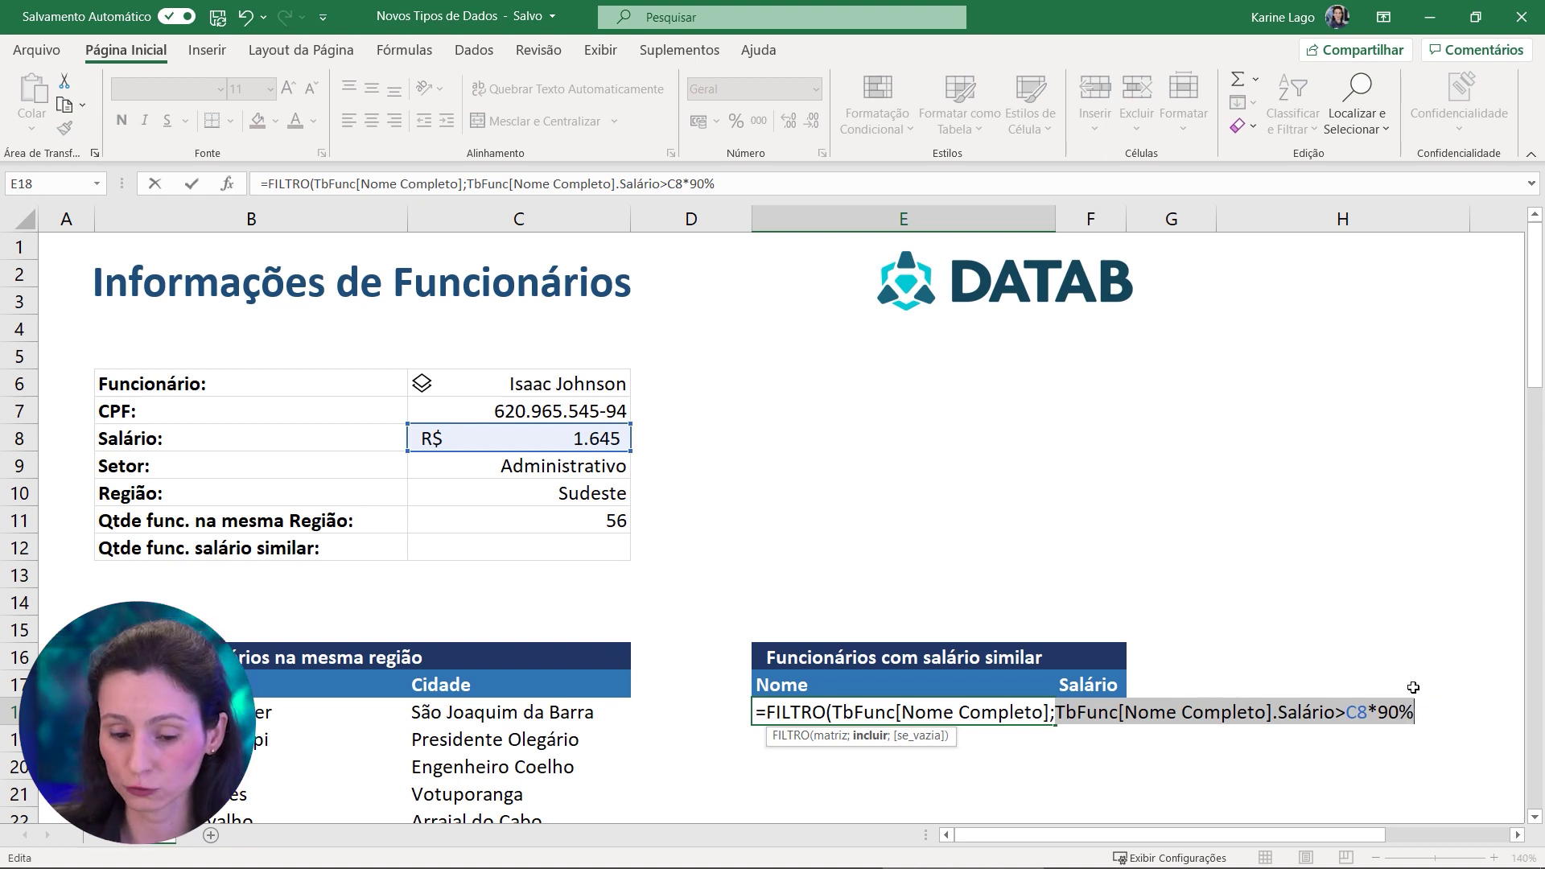
click(1419, 715)
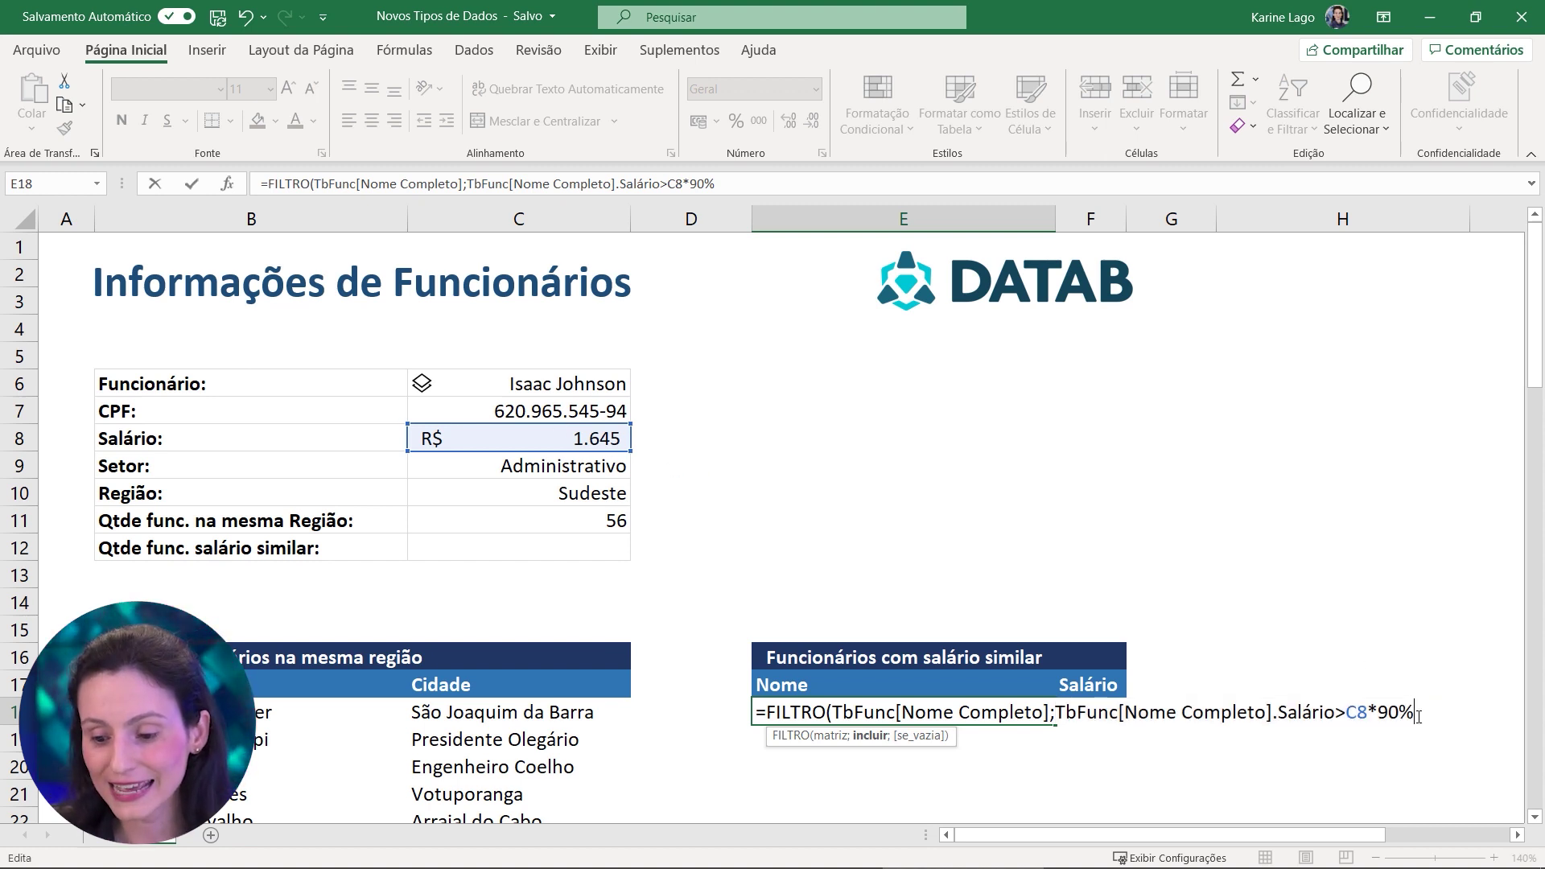
click(1057, 712)
text(()
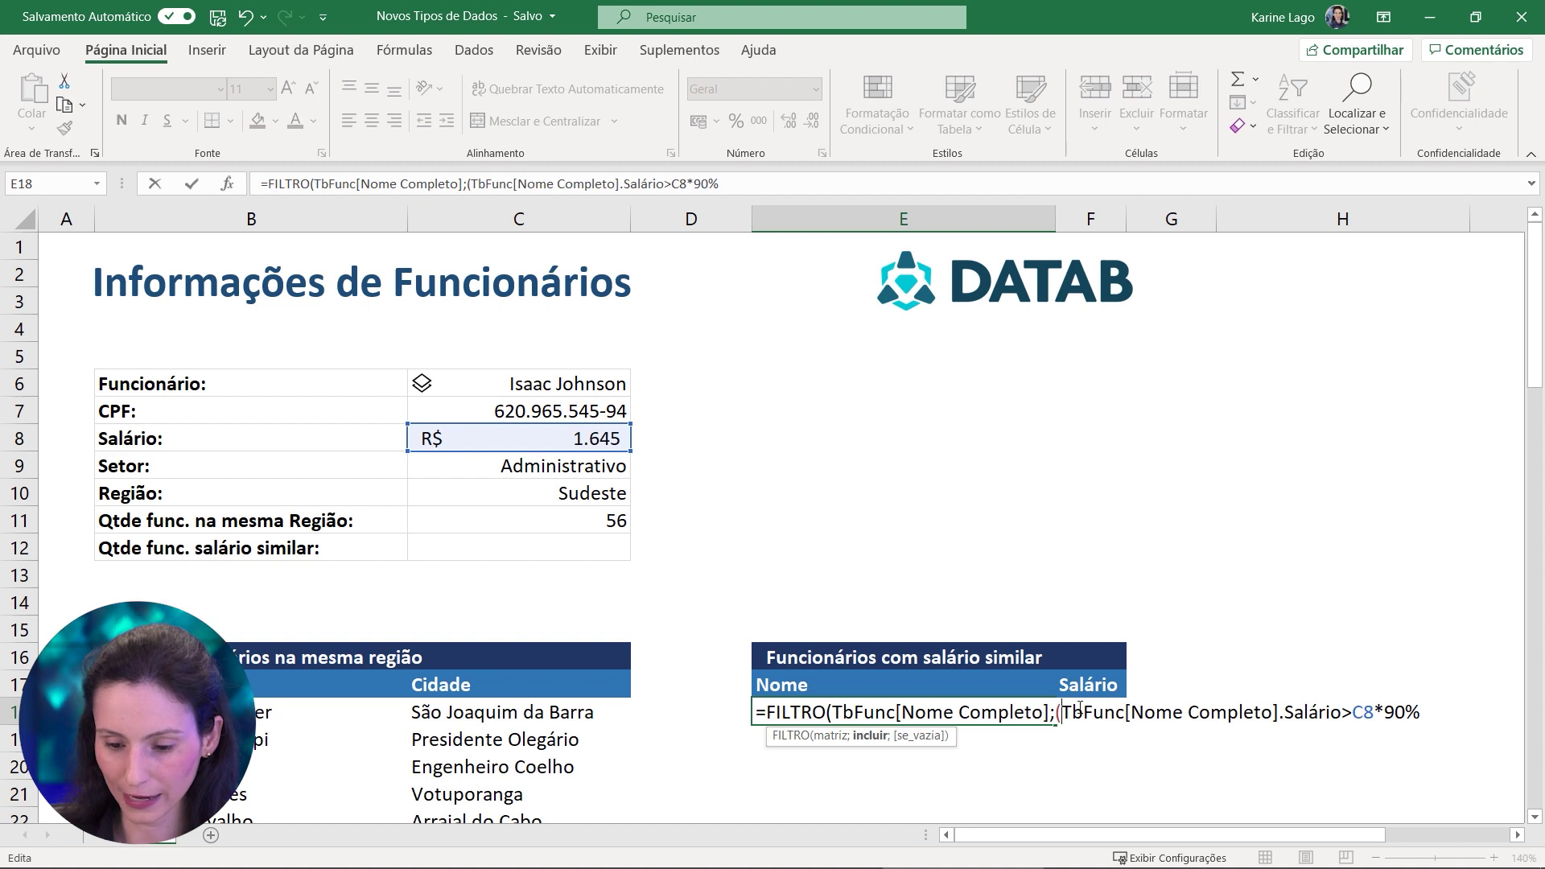
text())
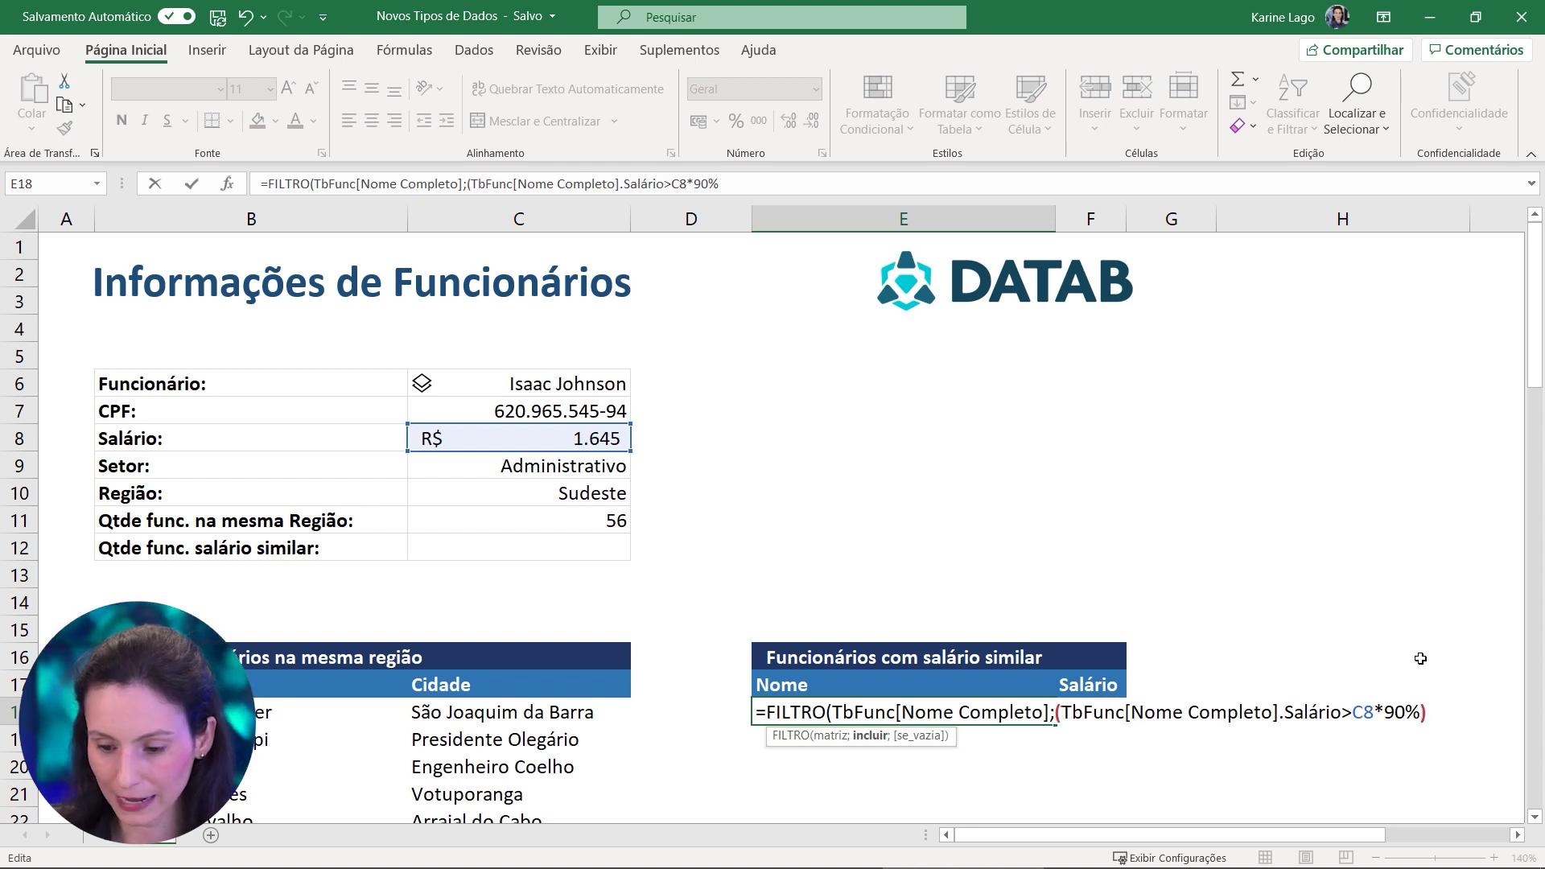
text(*)
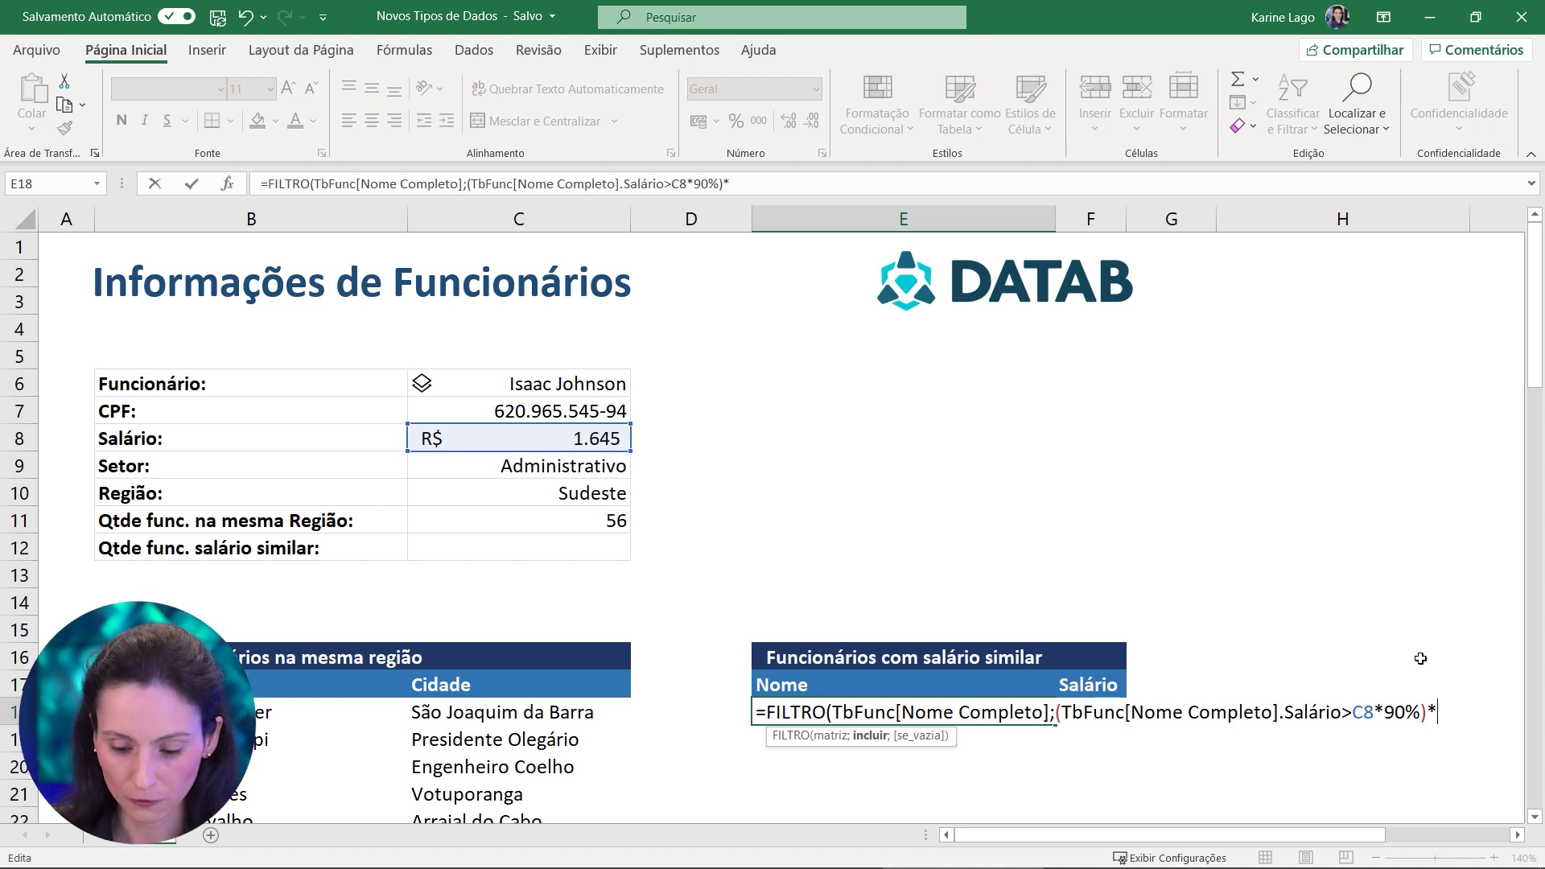
Add the upper salary condition (TbFunc[Nome Completo].Salário < C8*110%) and close the FILTRO function's parenthesis
text((TbFu)
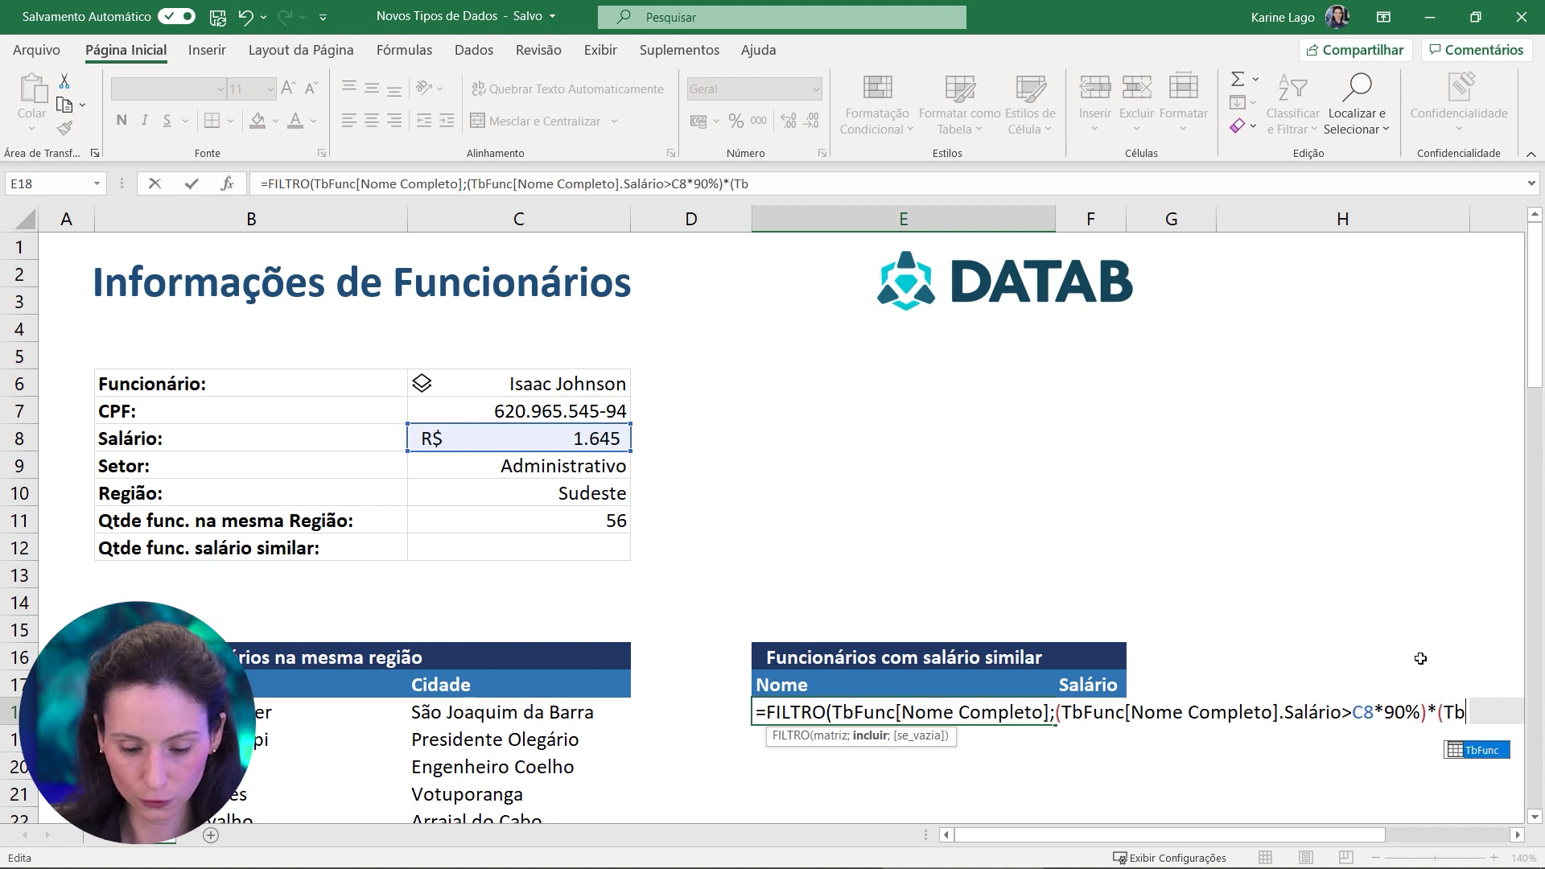
key(Tab)
text([)
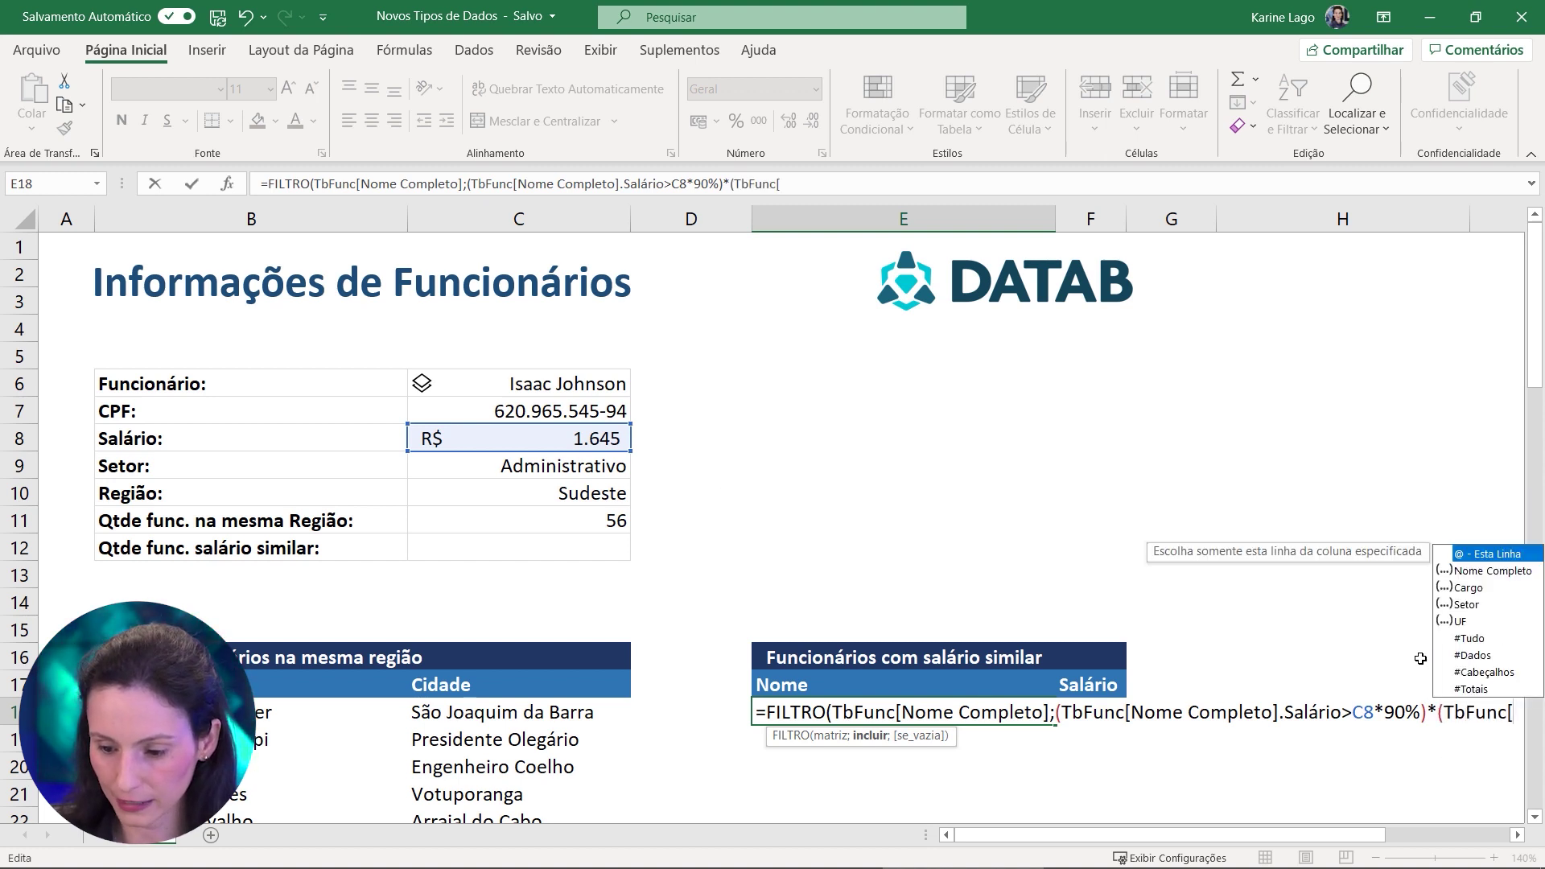
double_click(1506, 570)
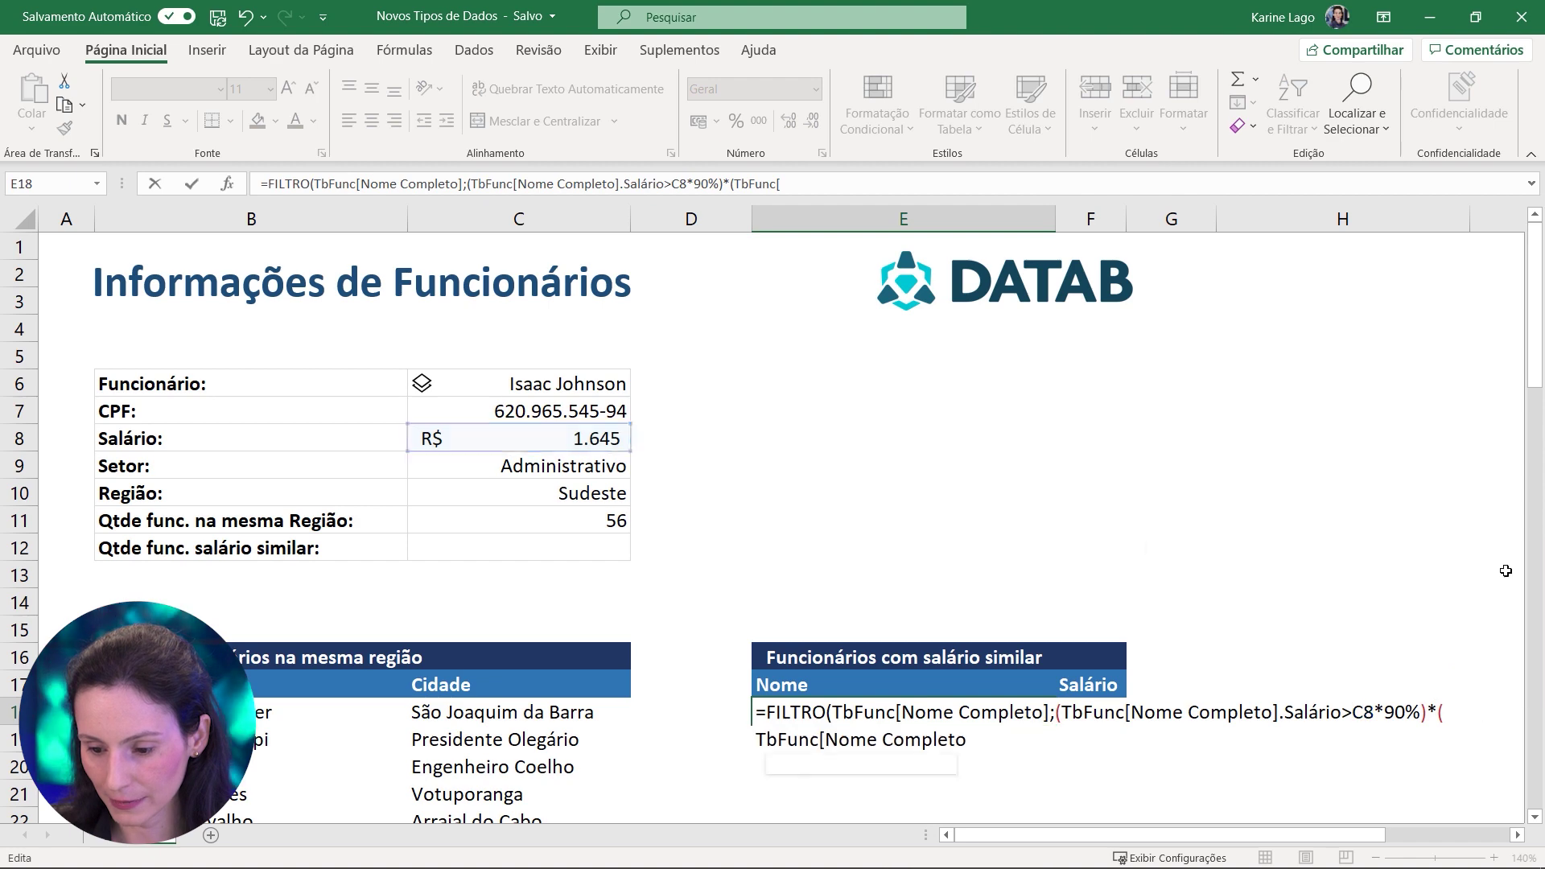
text(].Salá)
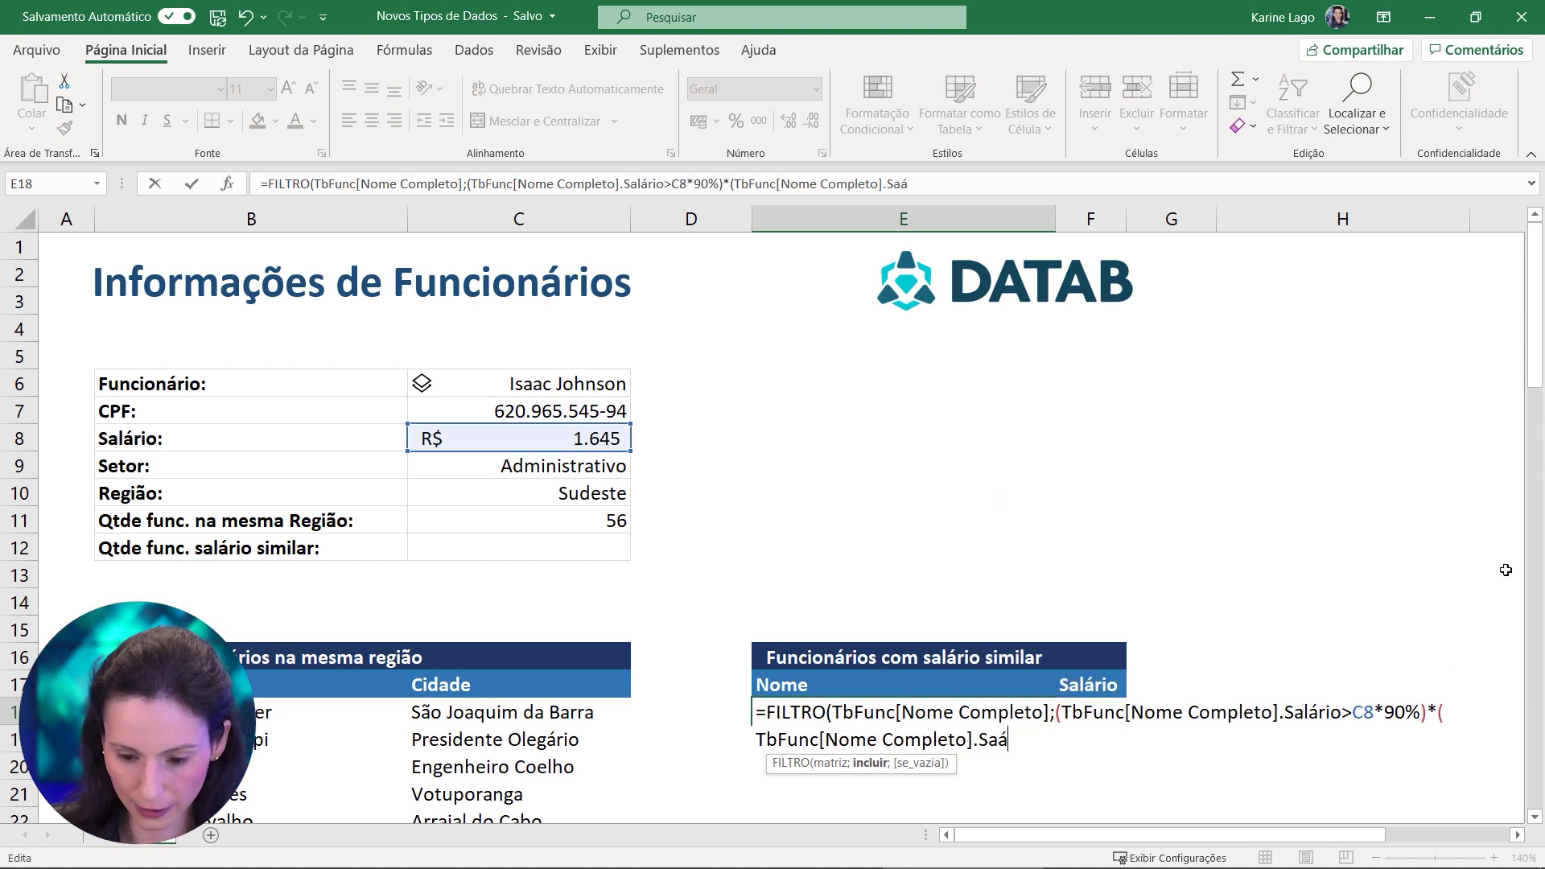
text(rio <)
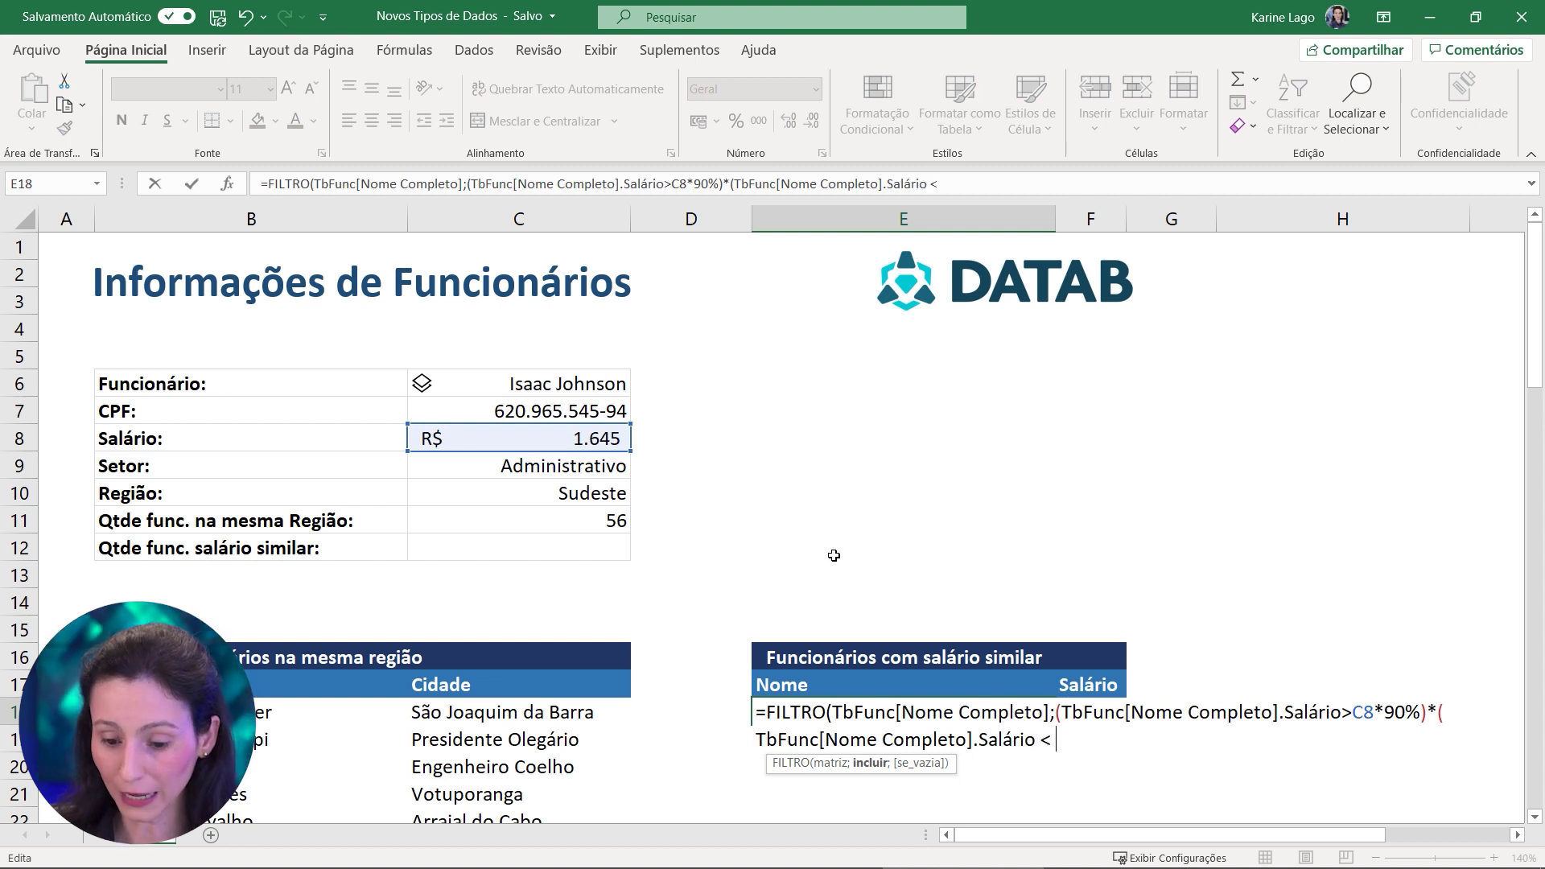
click(541, 439)
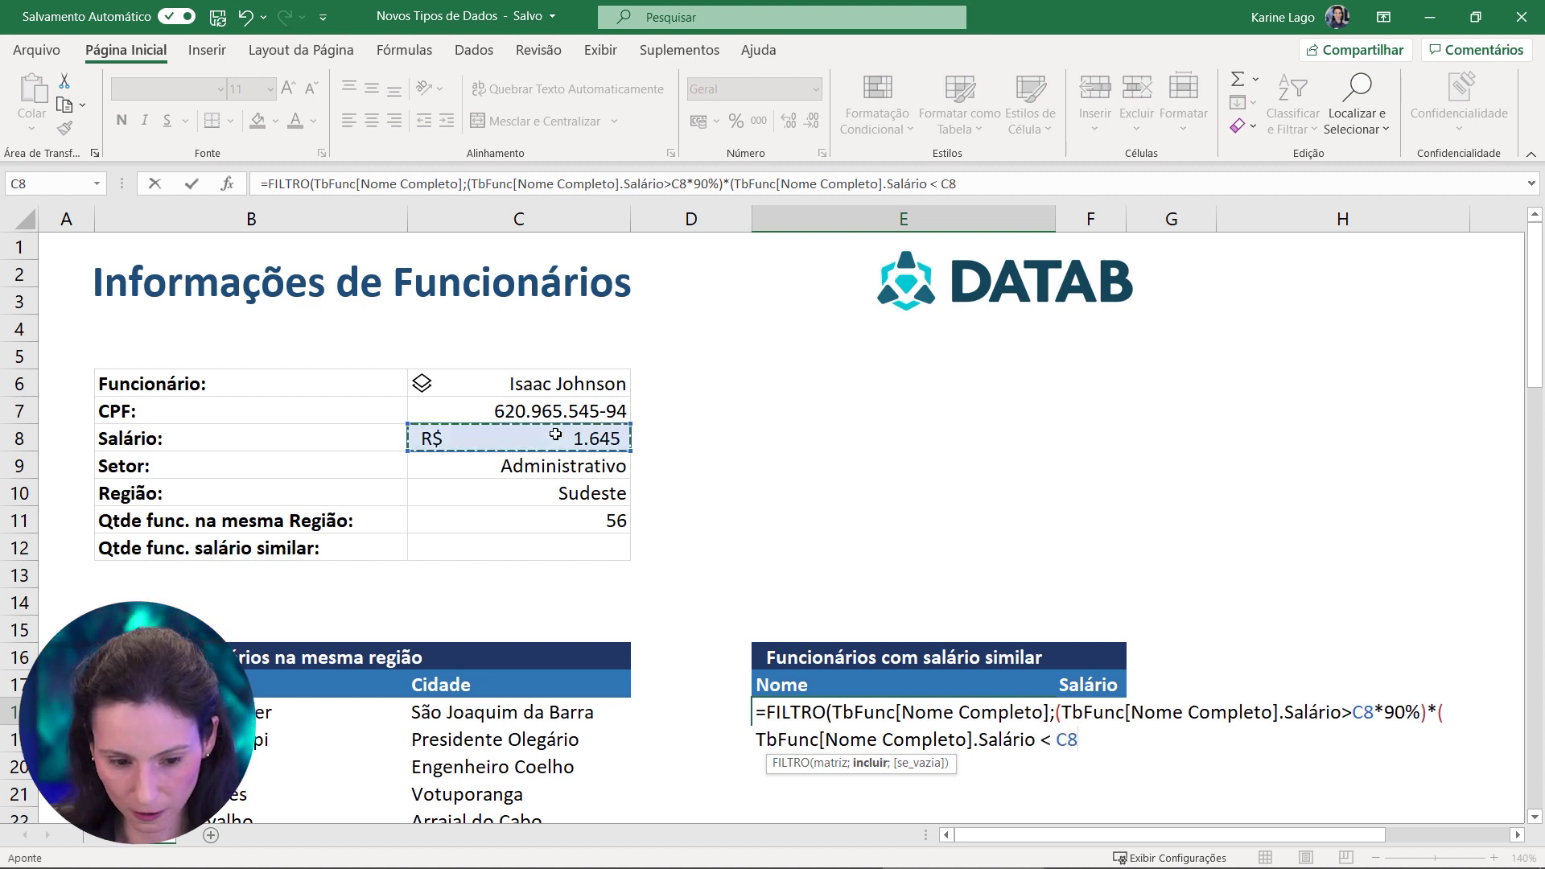
text(*)
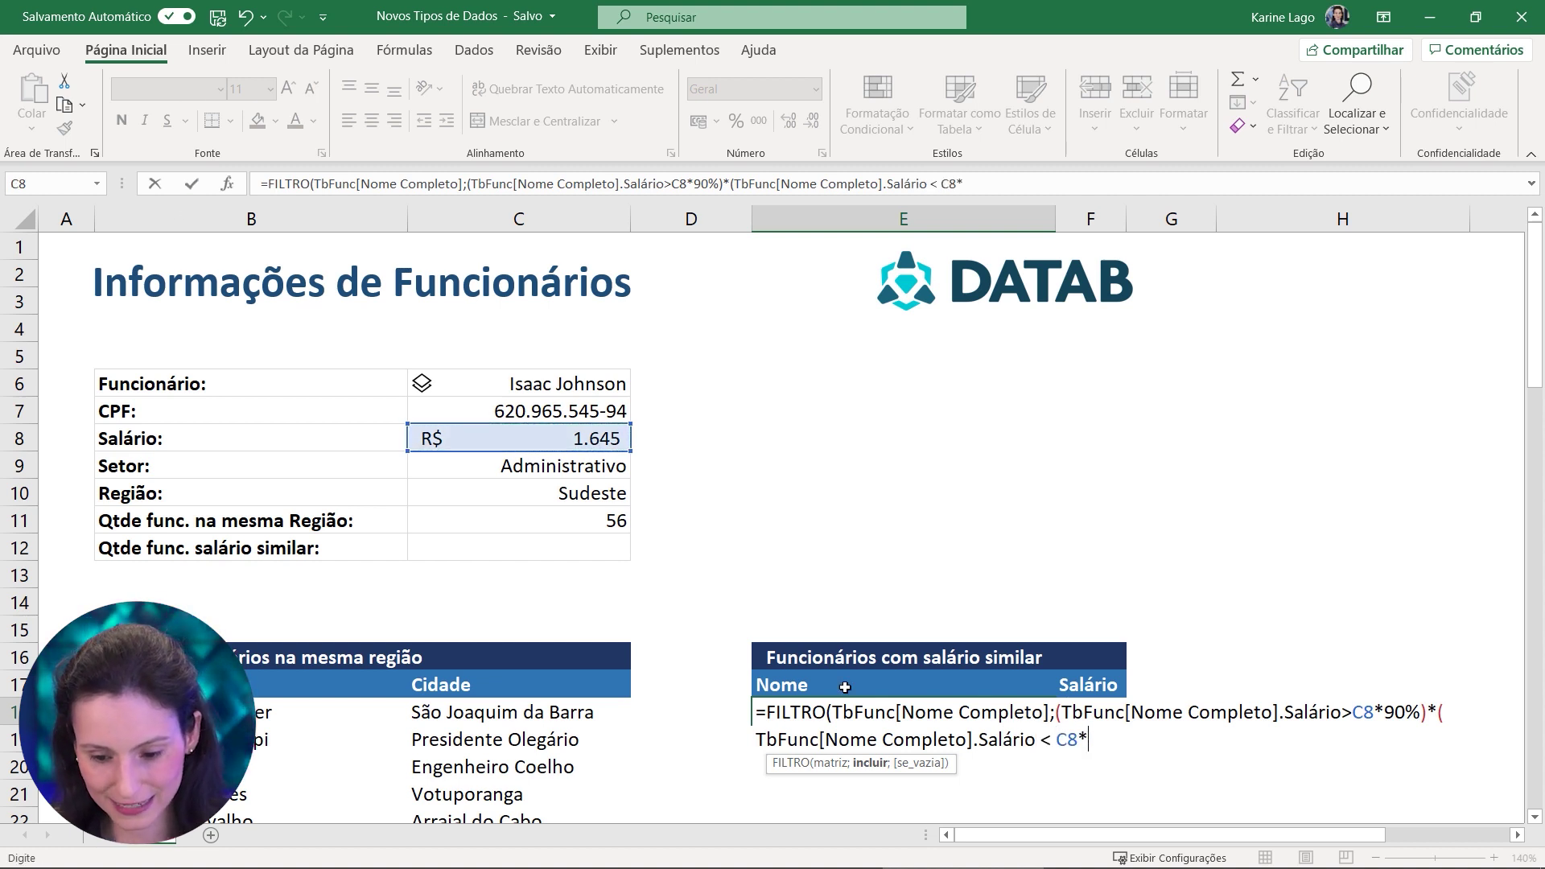
text(110%)))
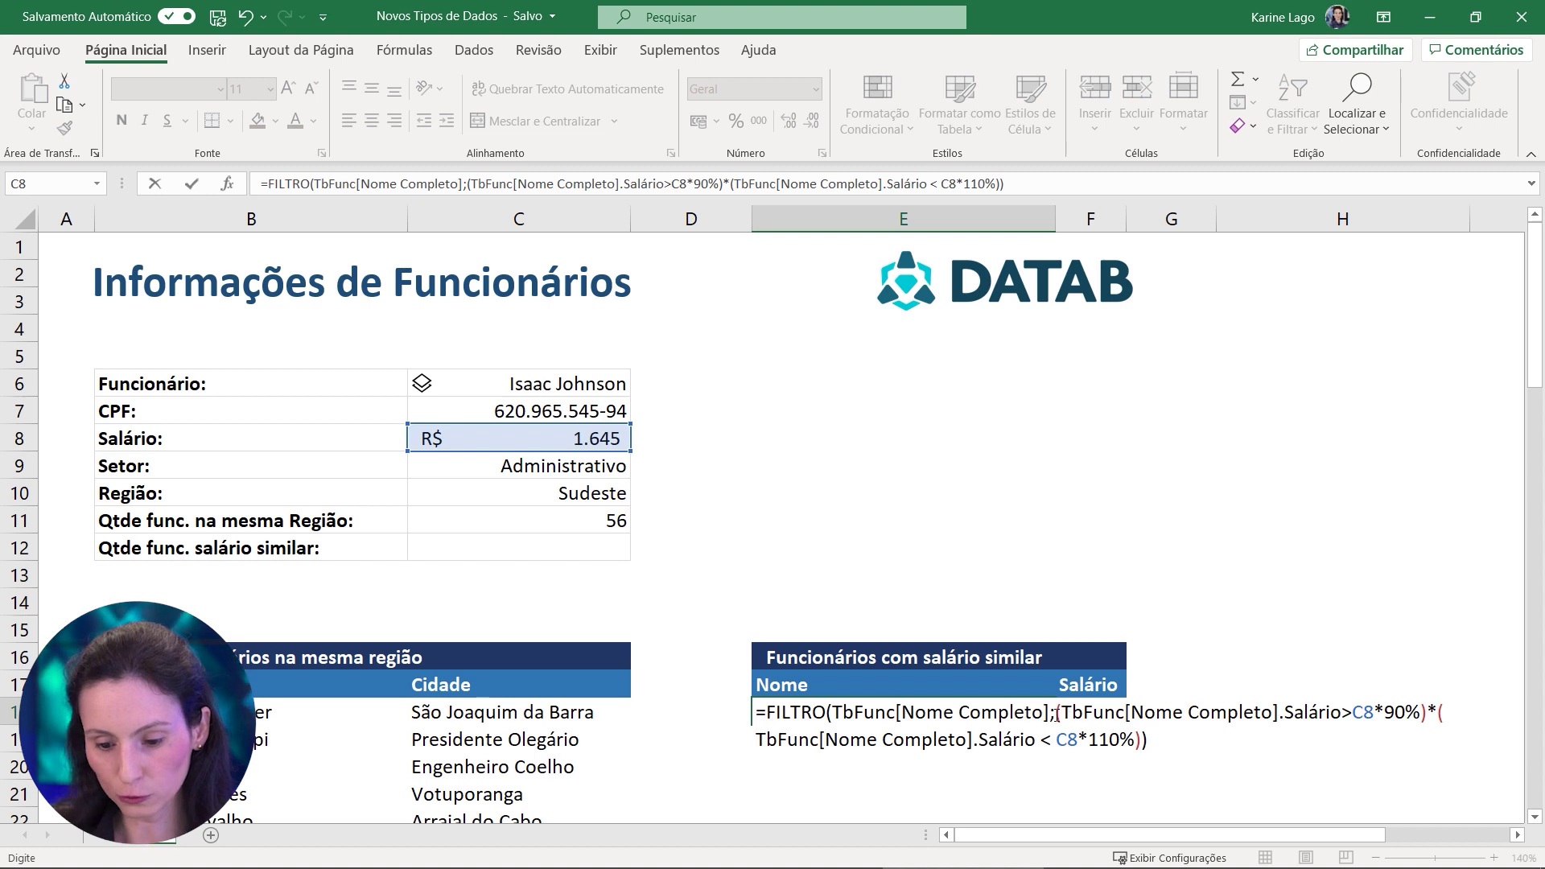
Commit the completed FILTRO formula in E18 and review the list of employees with similar salaries
drag(1054, 714, 829, 714)
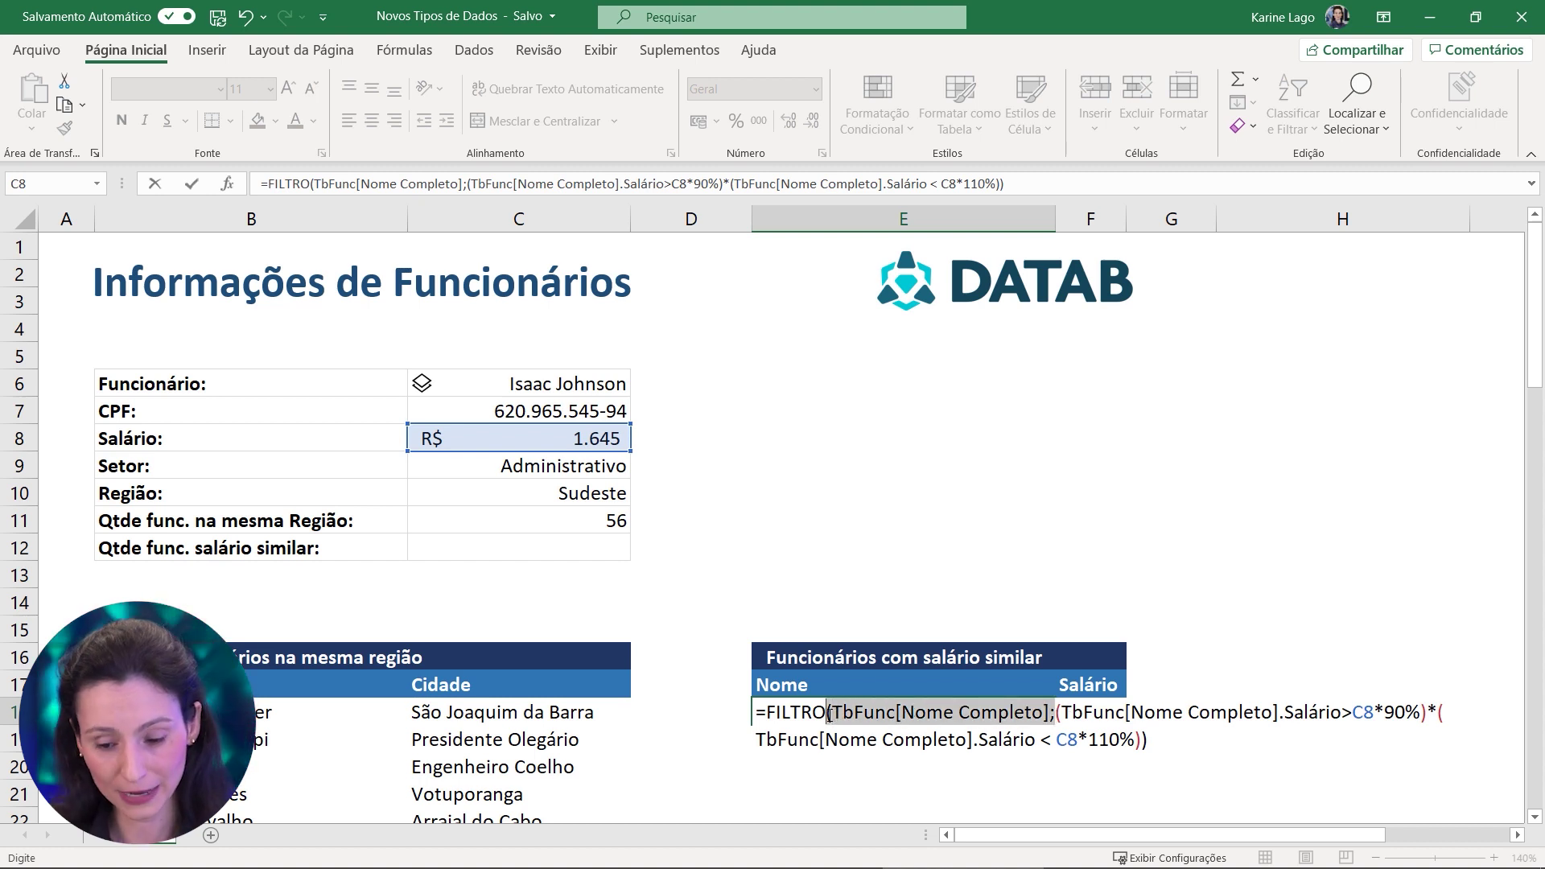
click(1077, 712)
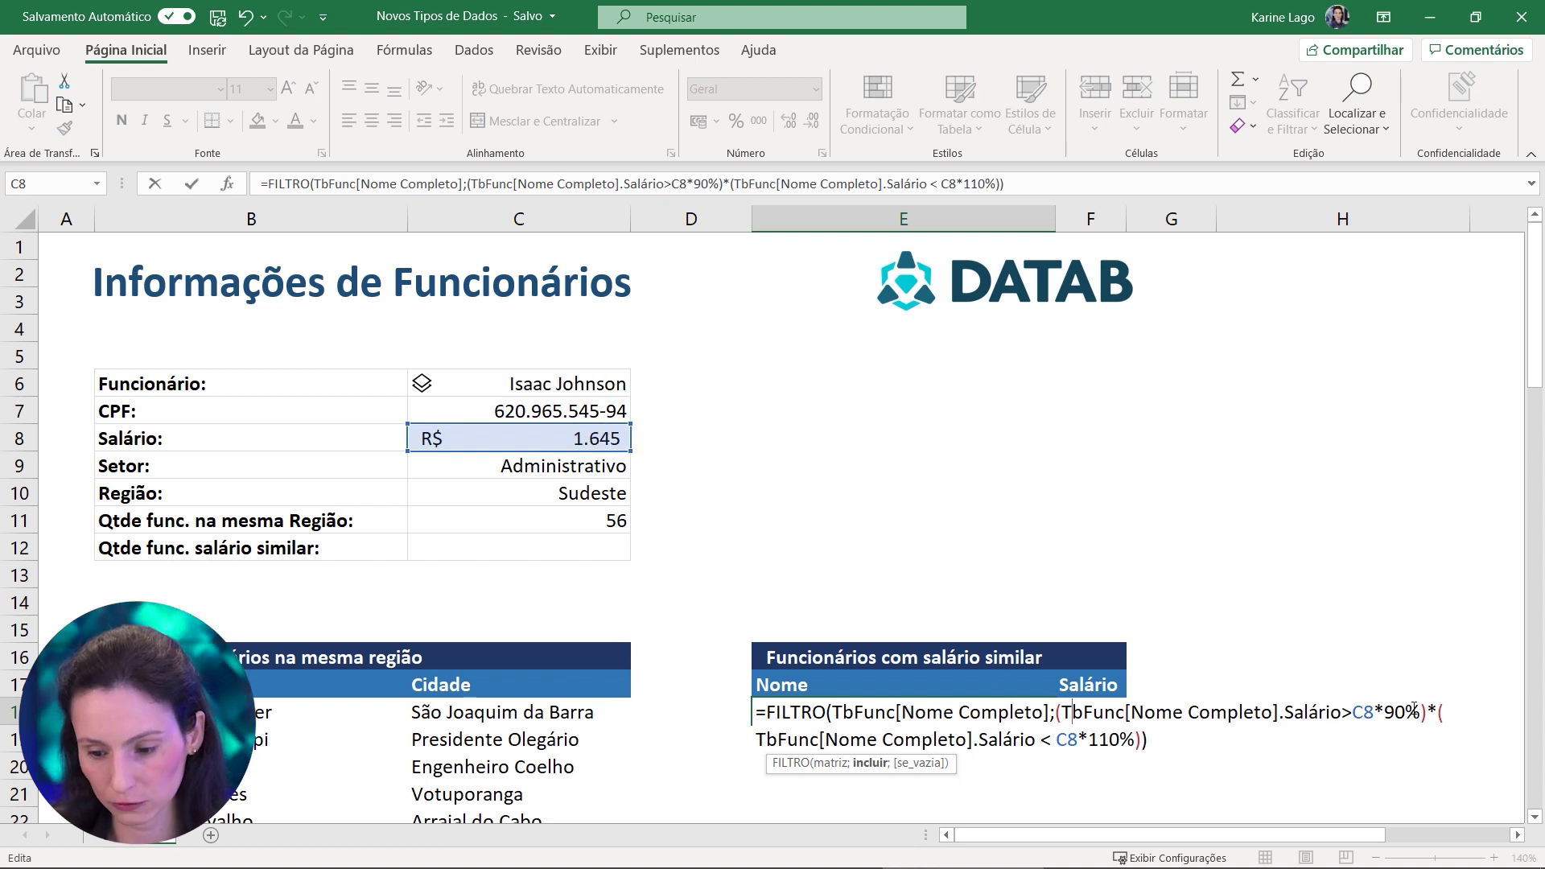
drag(1436, 709, 1430, 714)
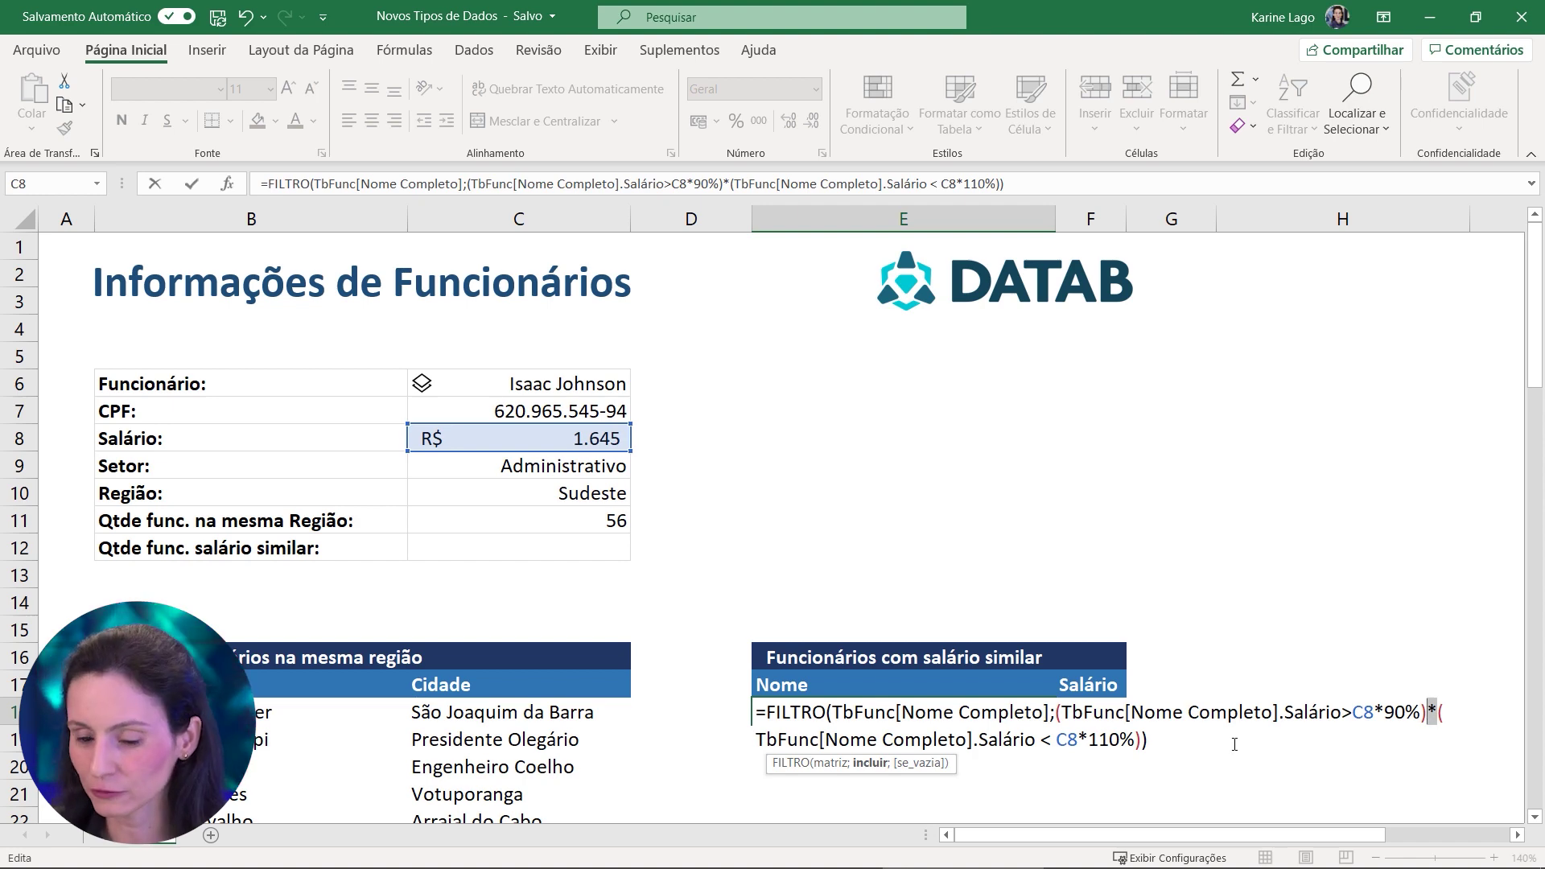
key(Return)
scroll(1161, 724, down, 4)
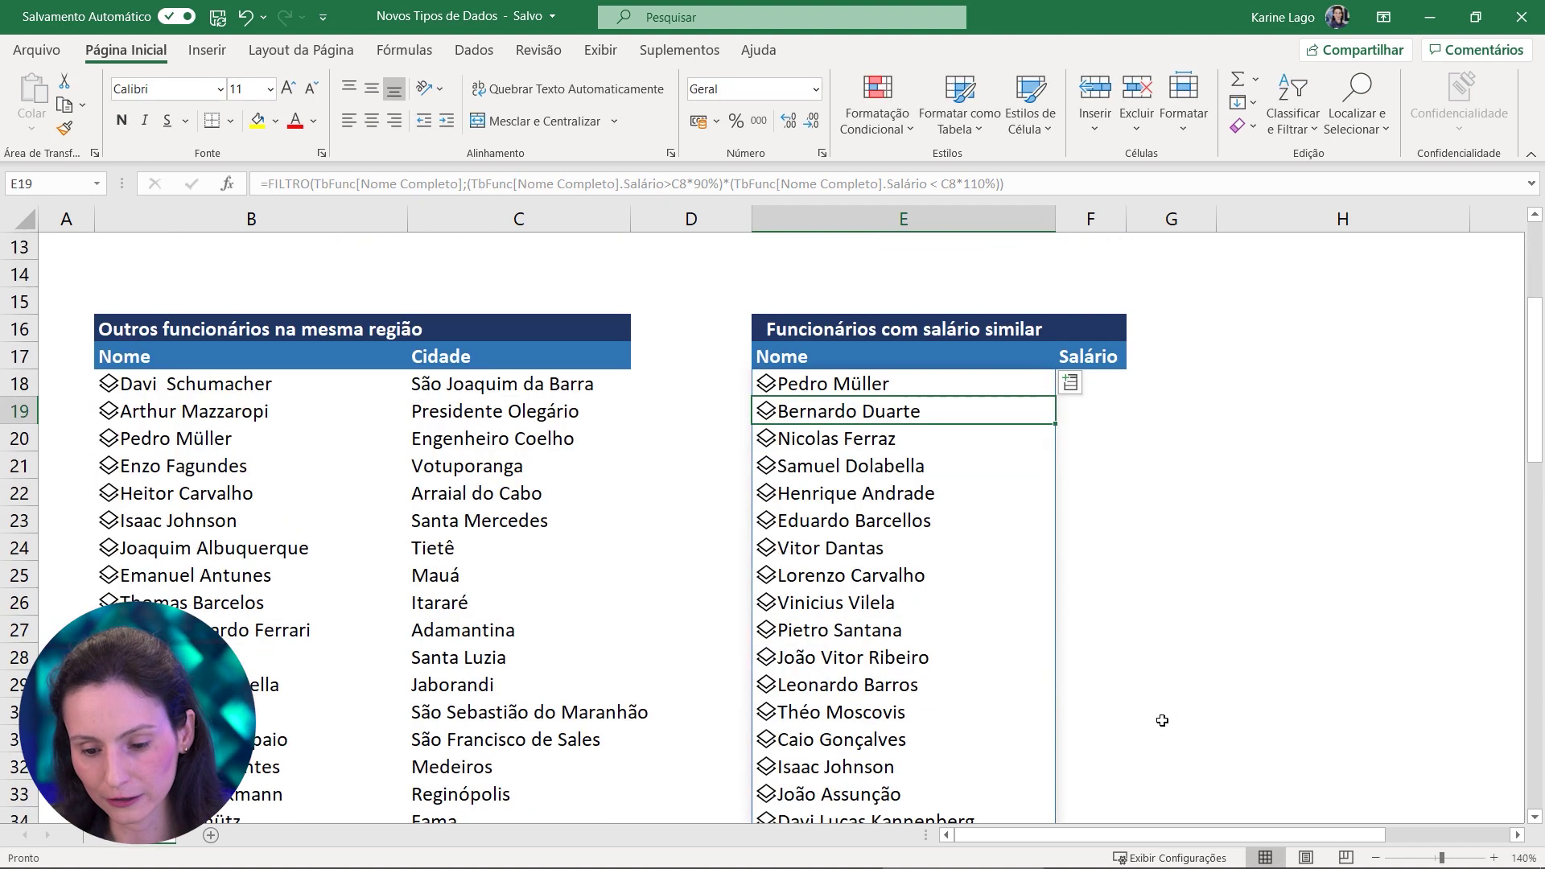
scroll(987, 471, down, 4)
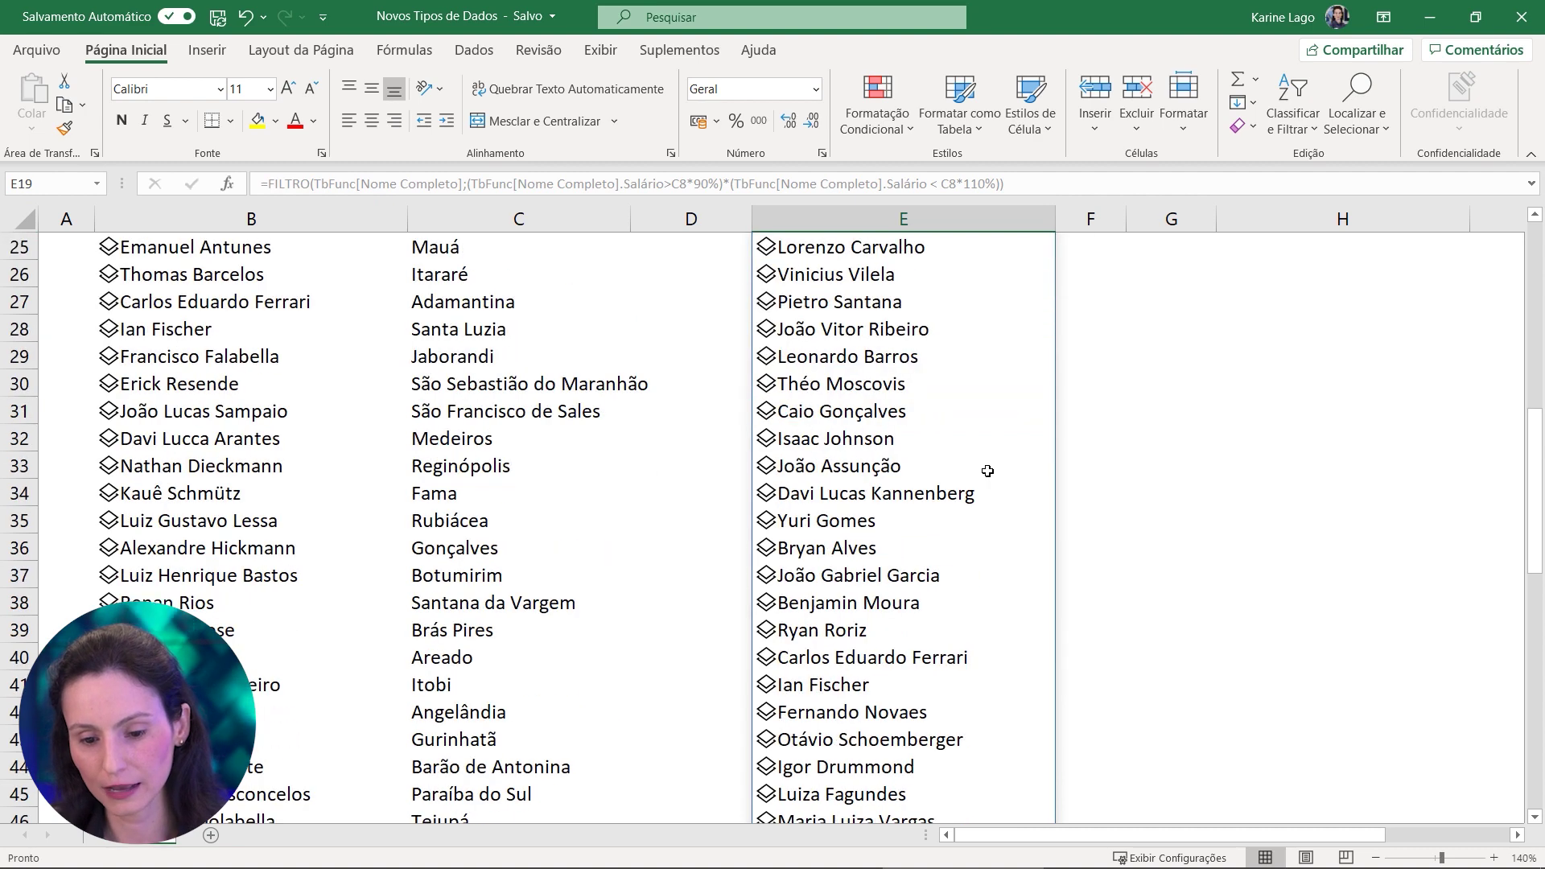
scroll(987, 470, up, 6)
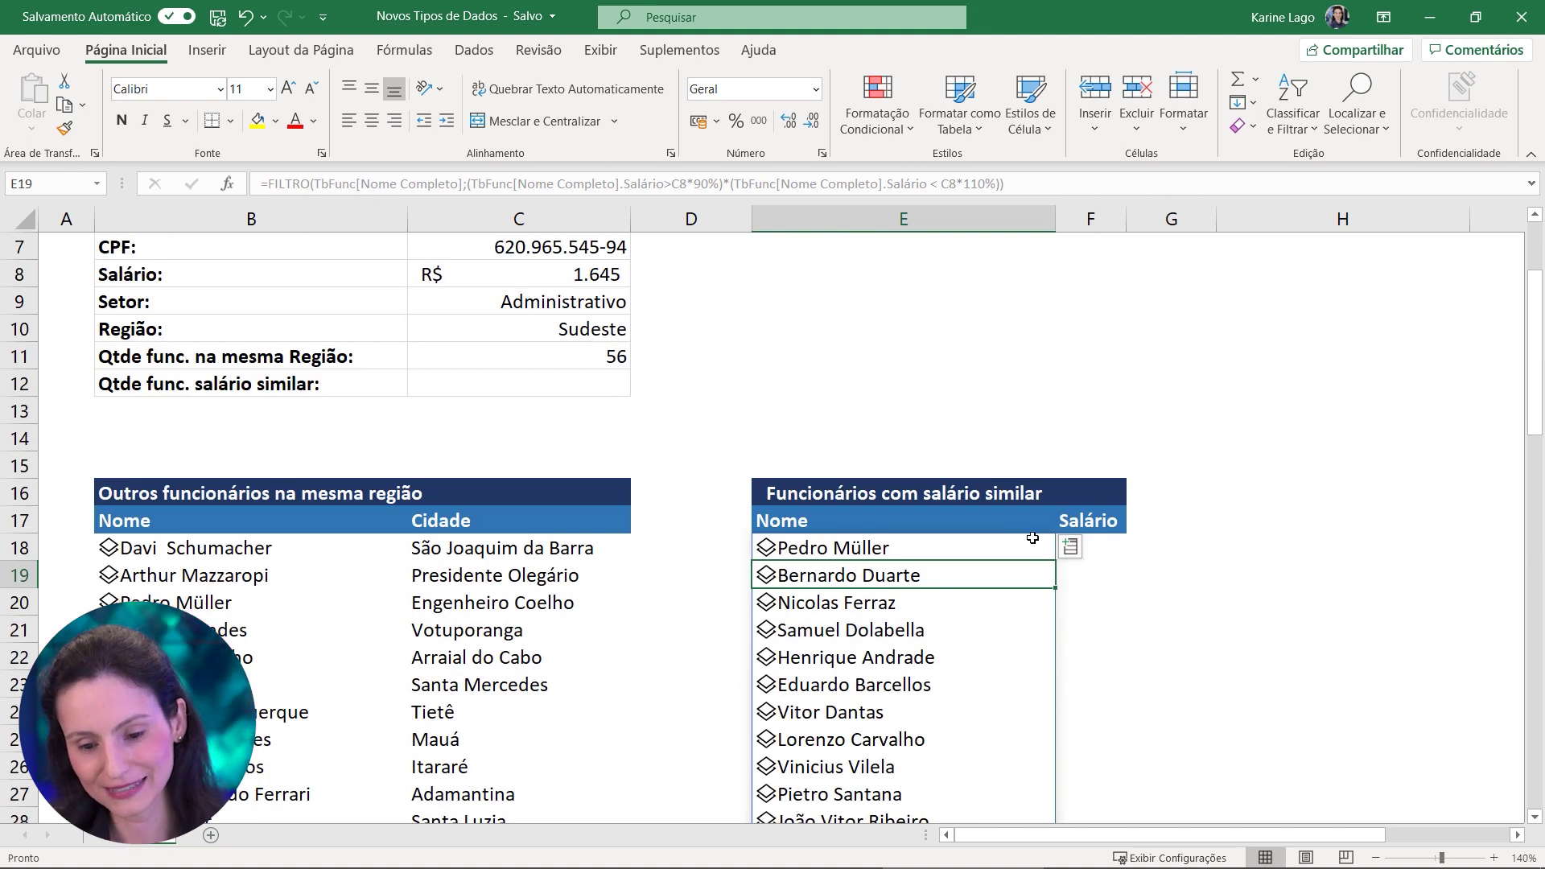
Enter =E18#.Salário in F18 to return the salary of every employee in the similar-salary list
click(1104, 549)
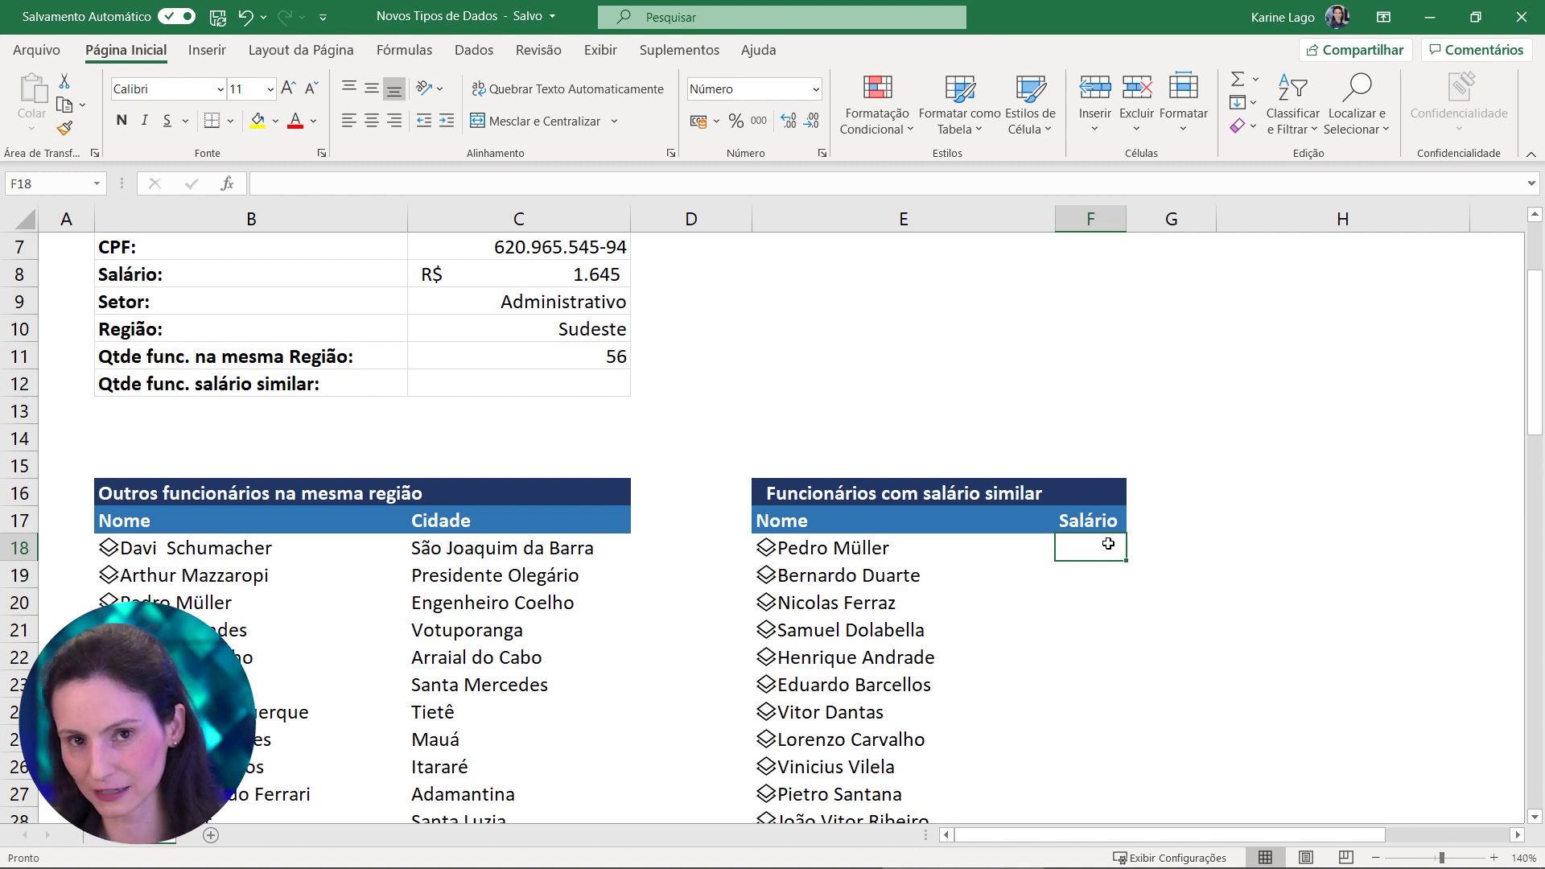
text(=)
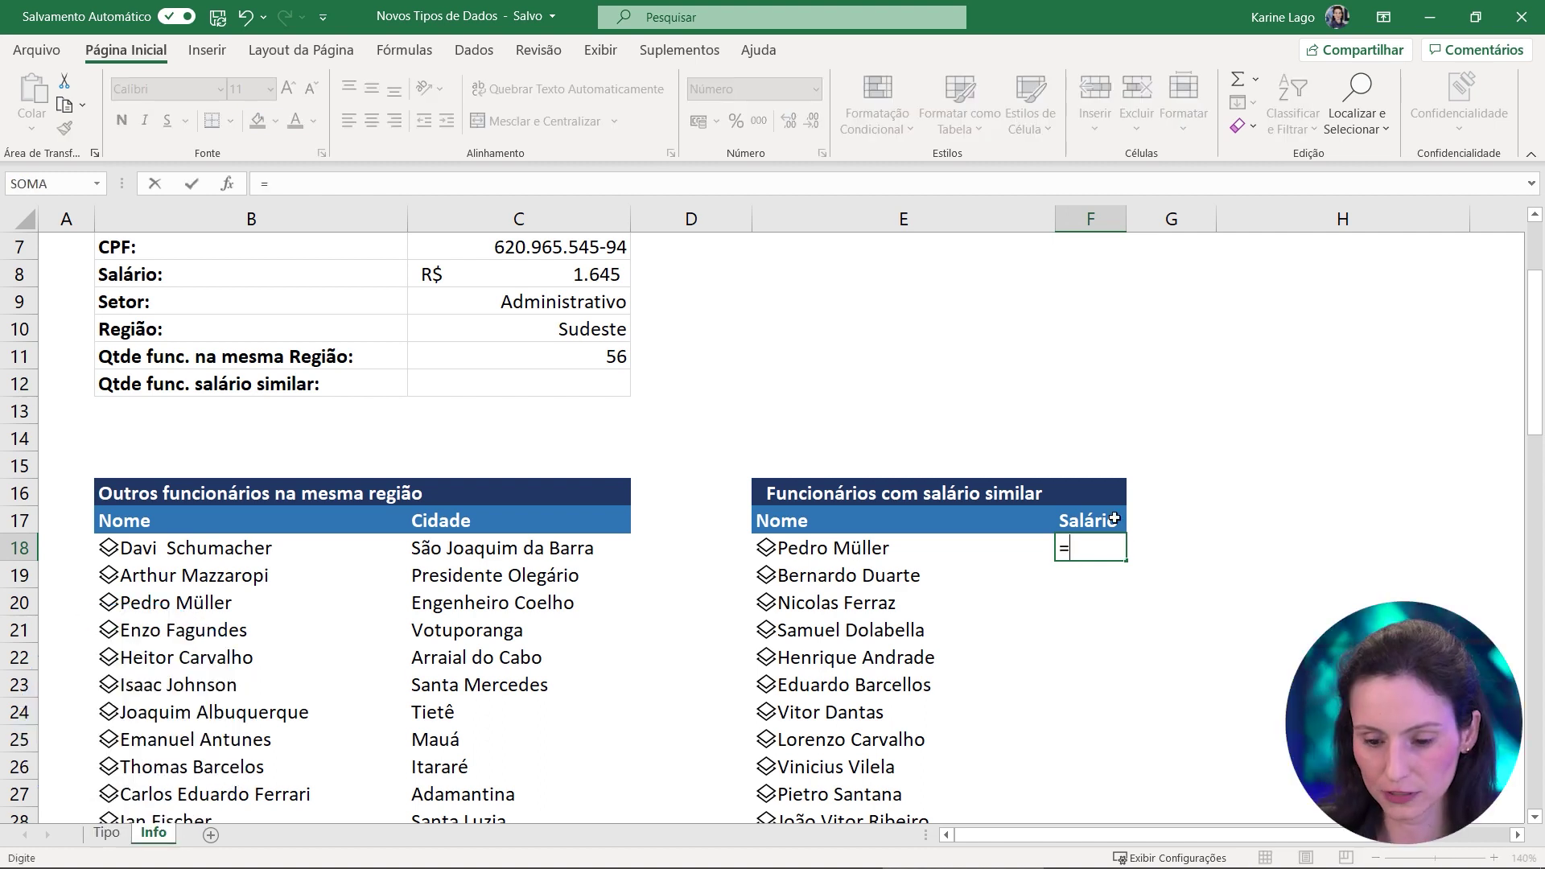
click(870, 544)
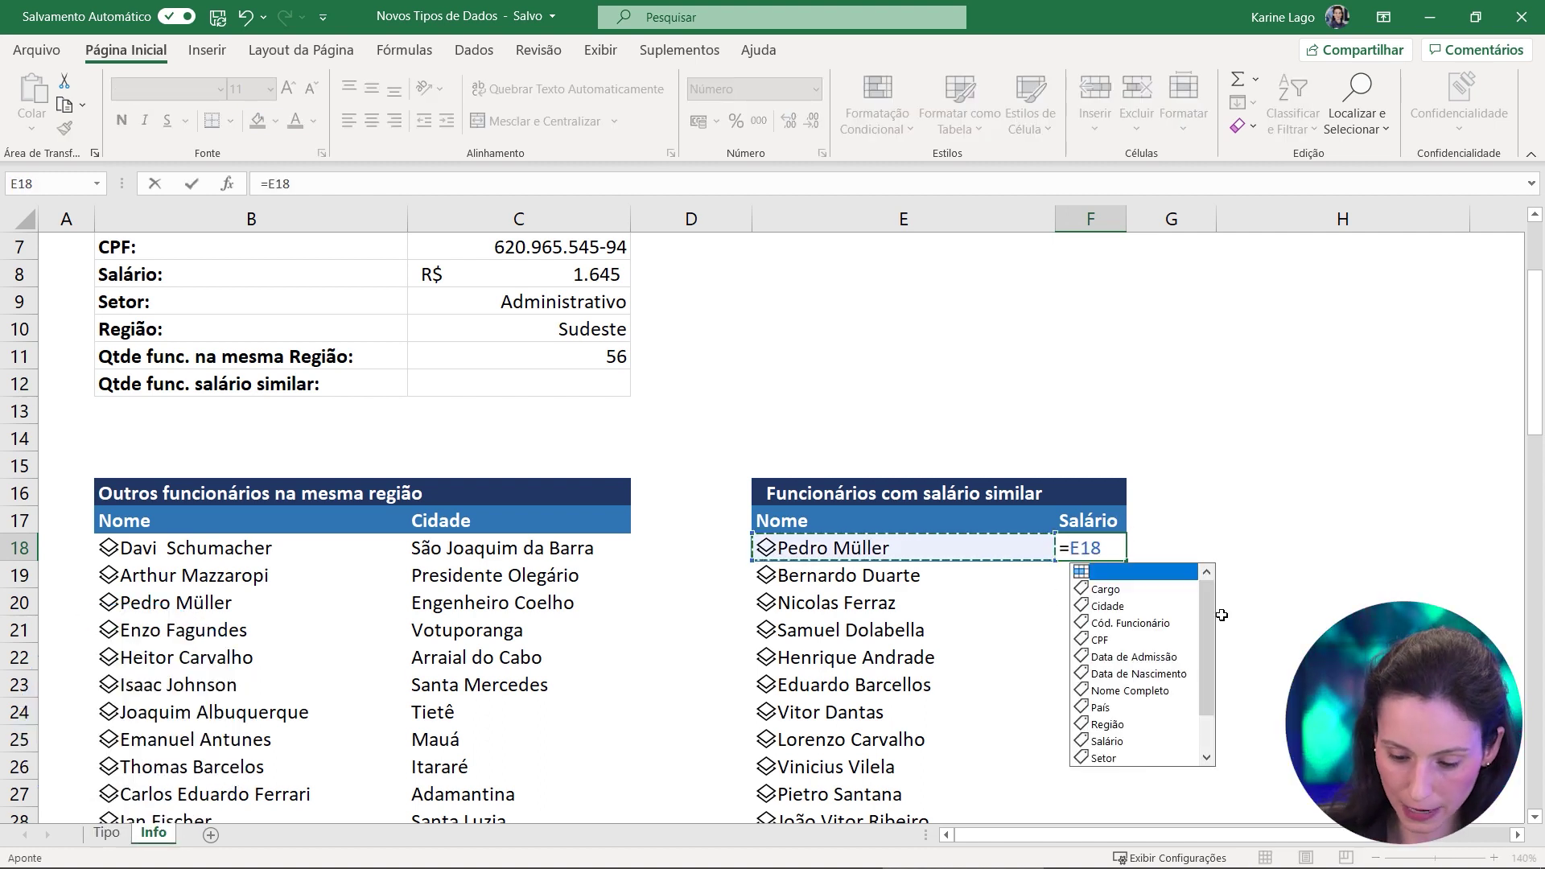
text(#)
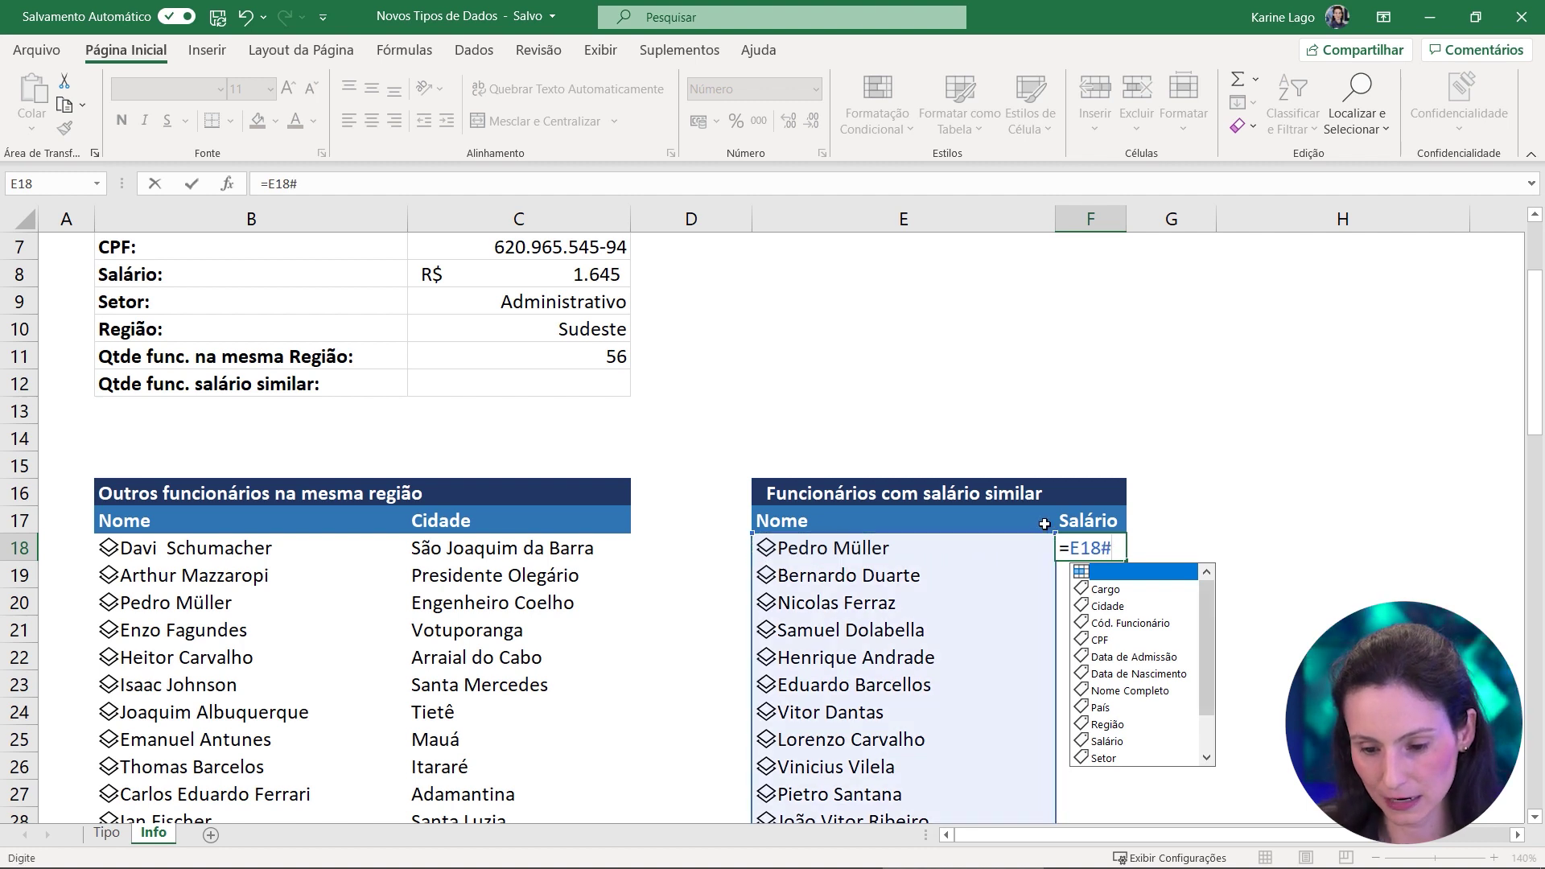
text(.Sa)
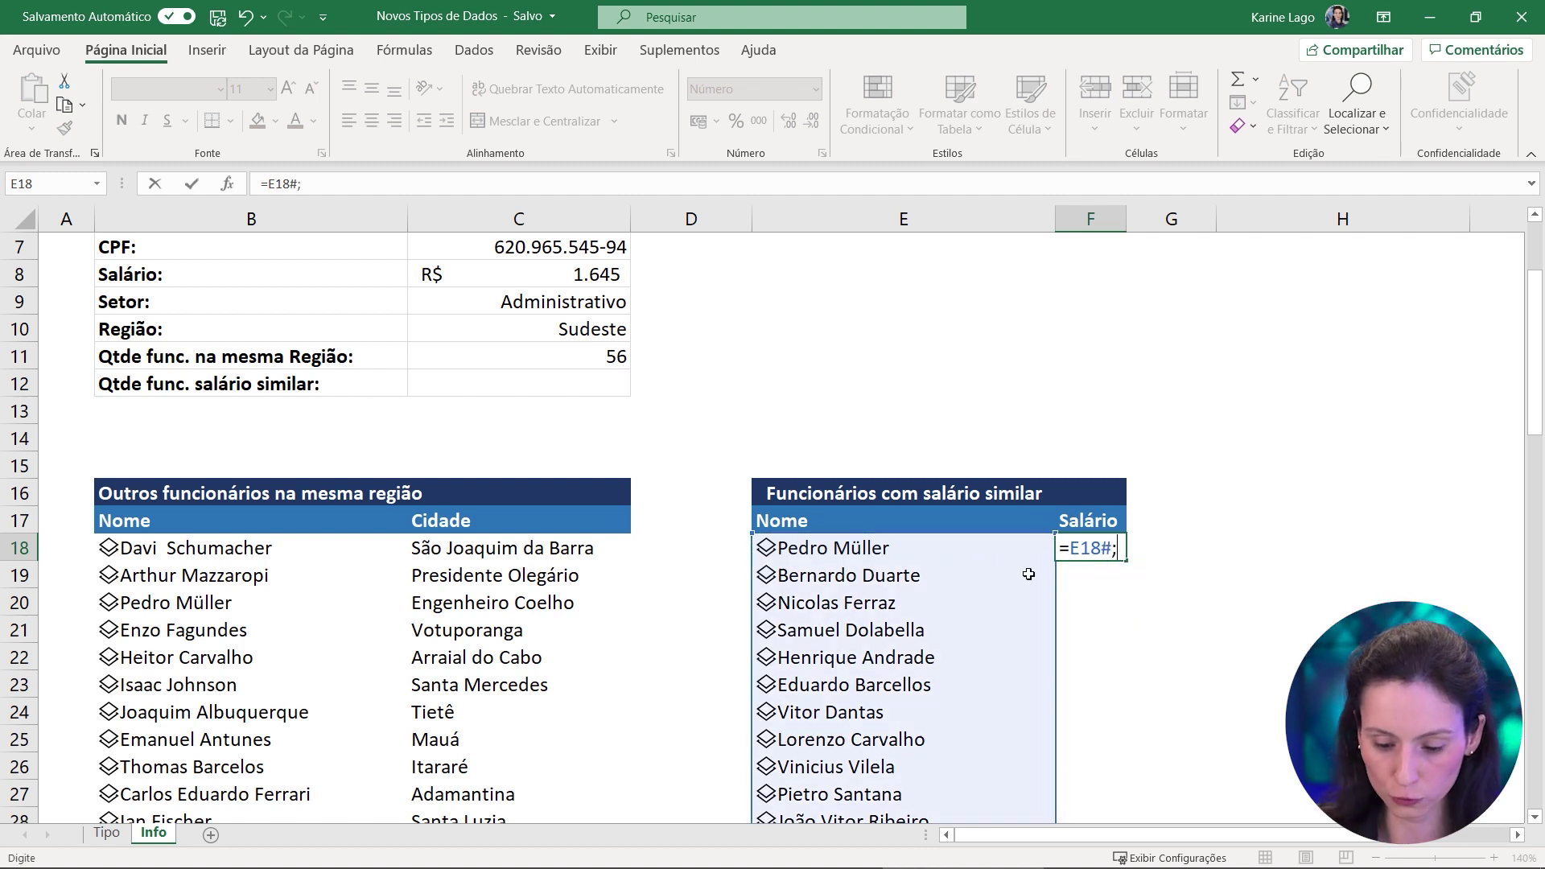
double_click(1099, 573)
key(ctrl+Return)
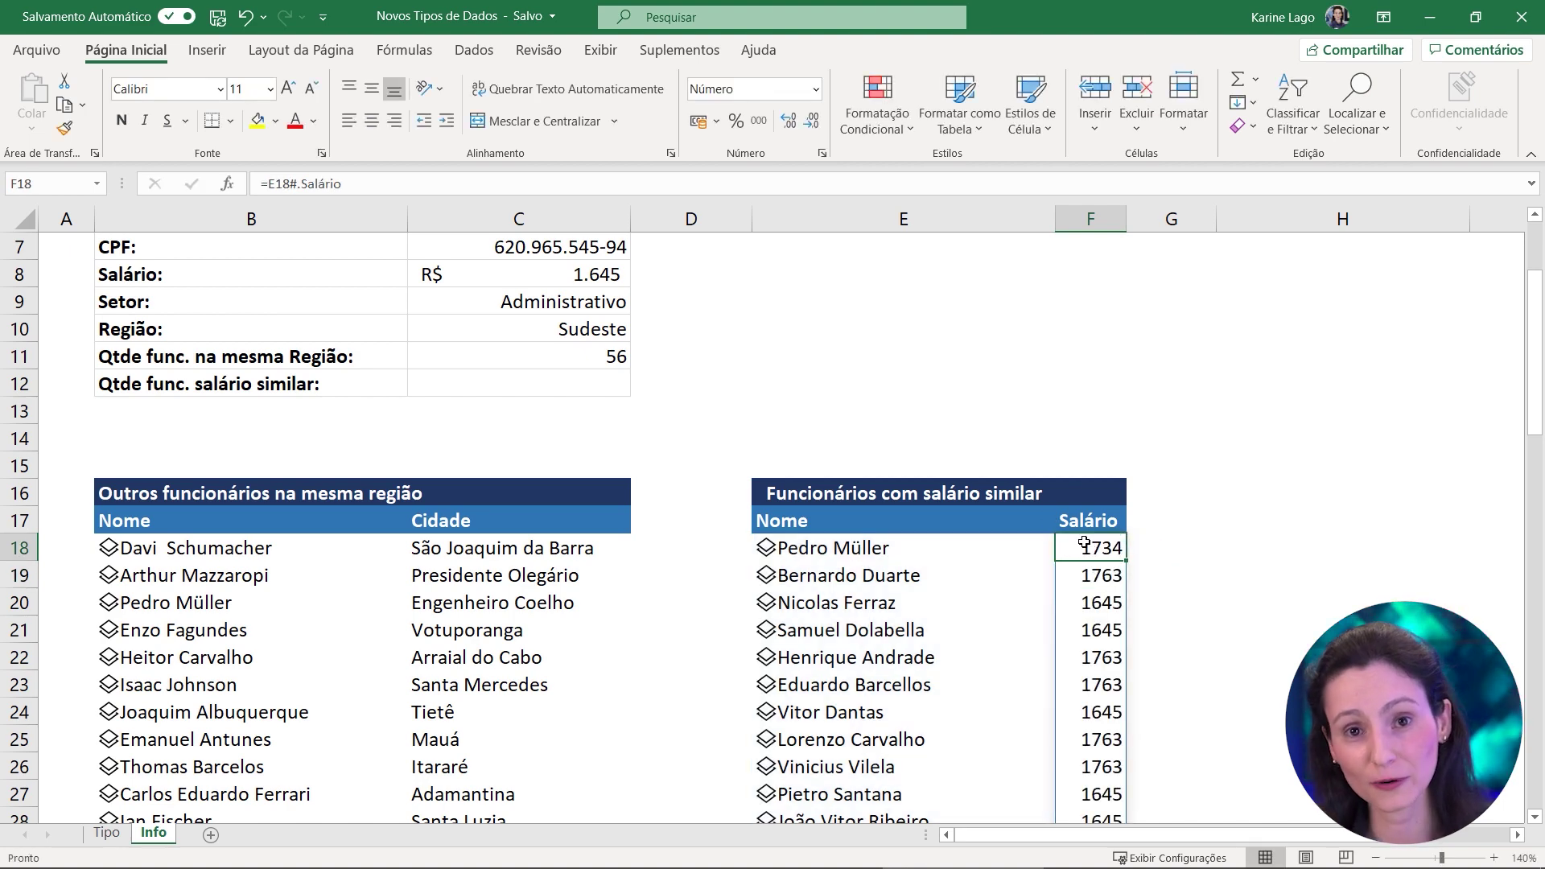
Compare the salaries in the similar-salary list with the selected employee's salary in C8
click(620, 276)
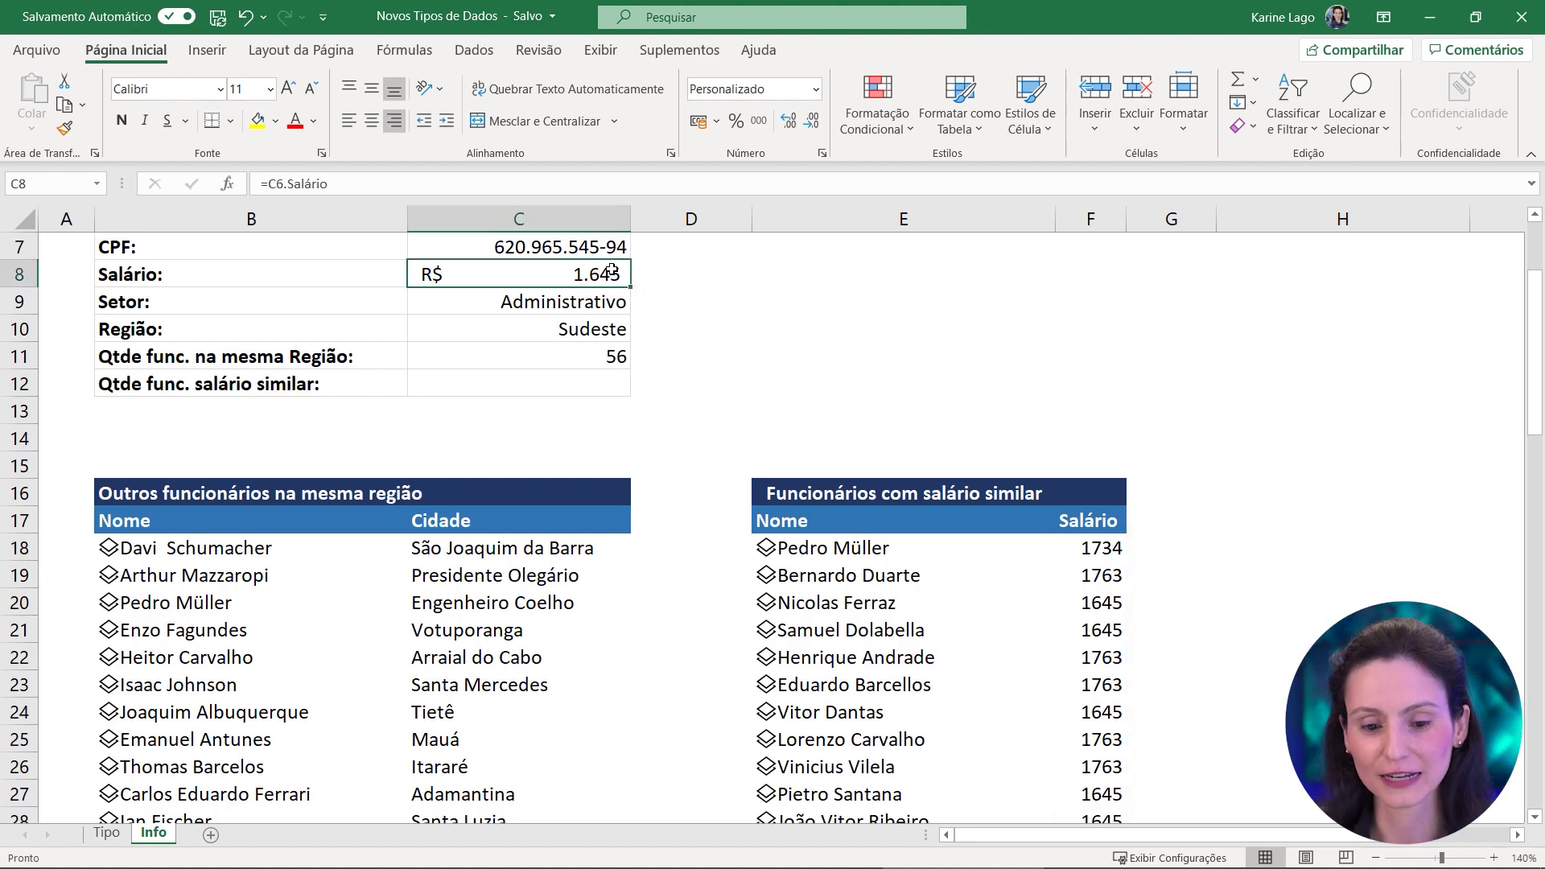
scroll(1120, 625, down, 8)
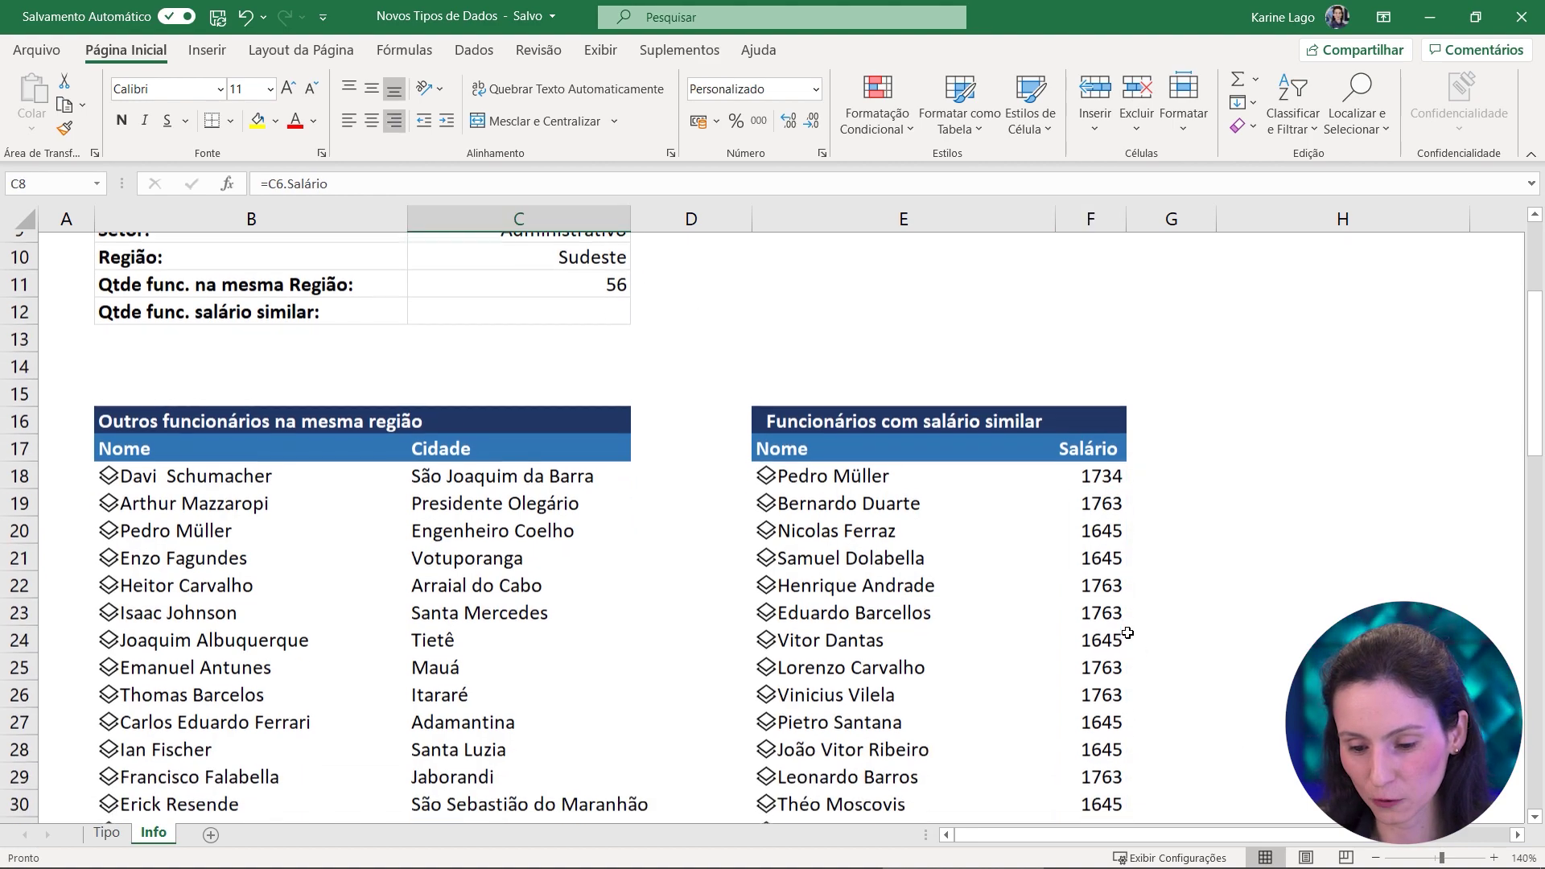
scroll(1120, 621, down, 4)
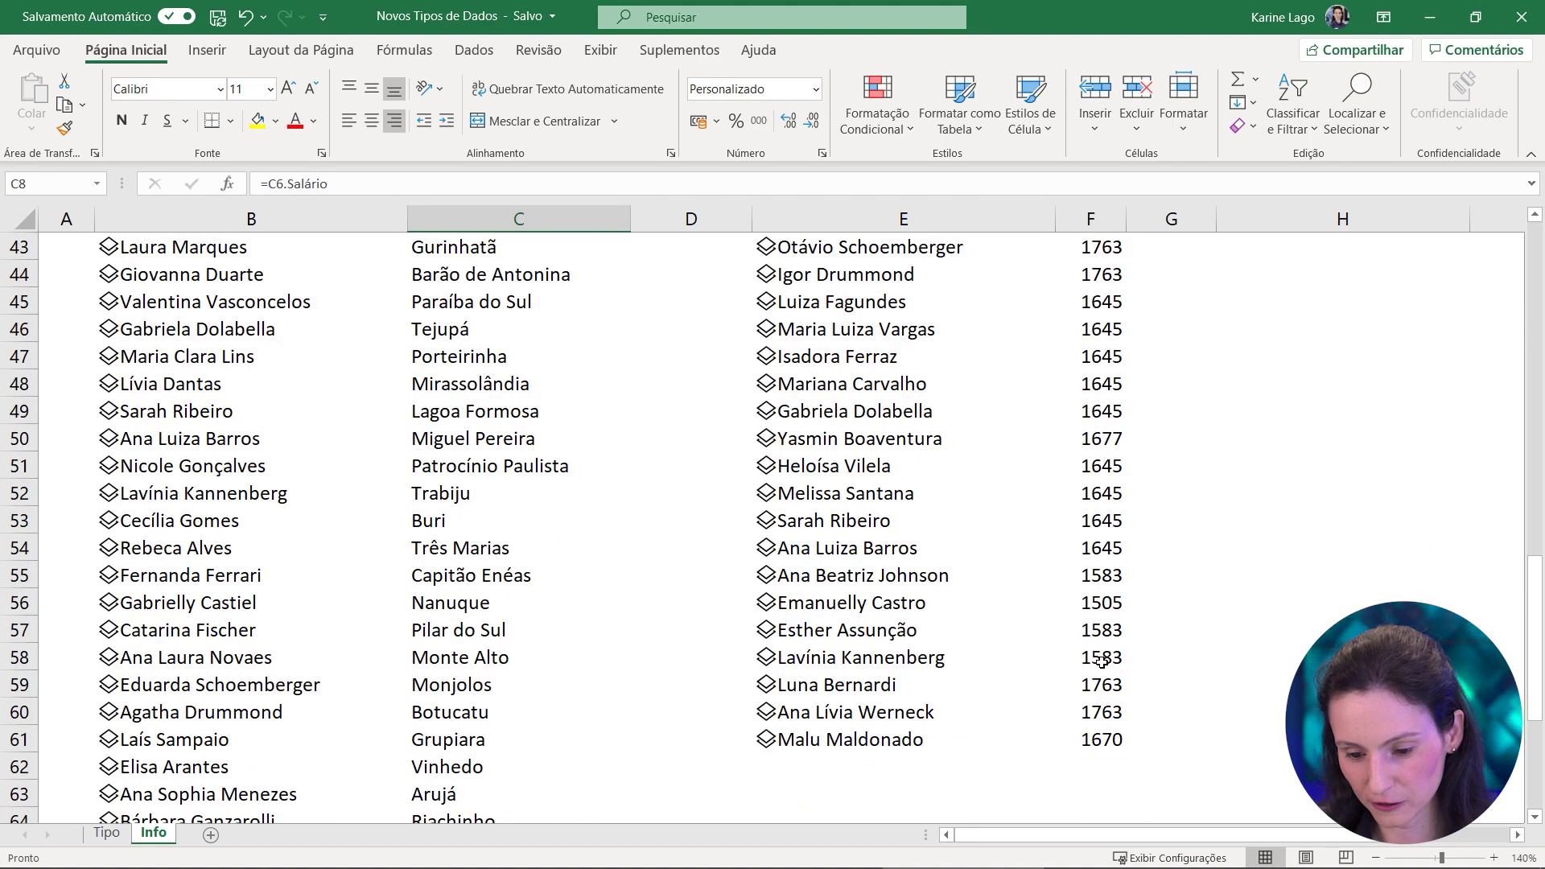
click(1071, 661)
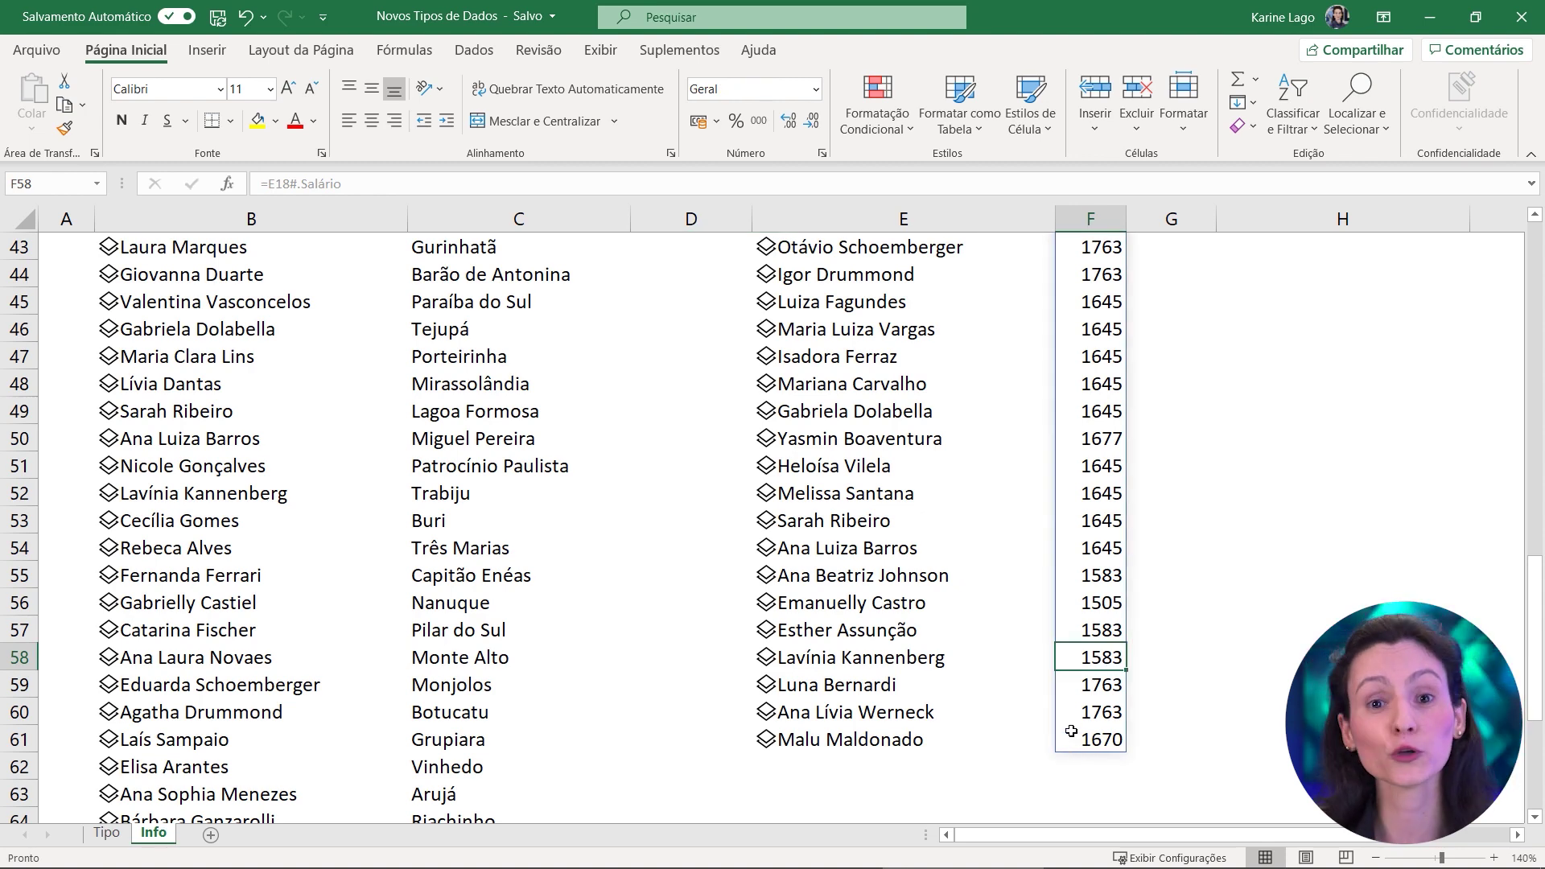
scroll(1071, 730, up, 14)
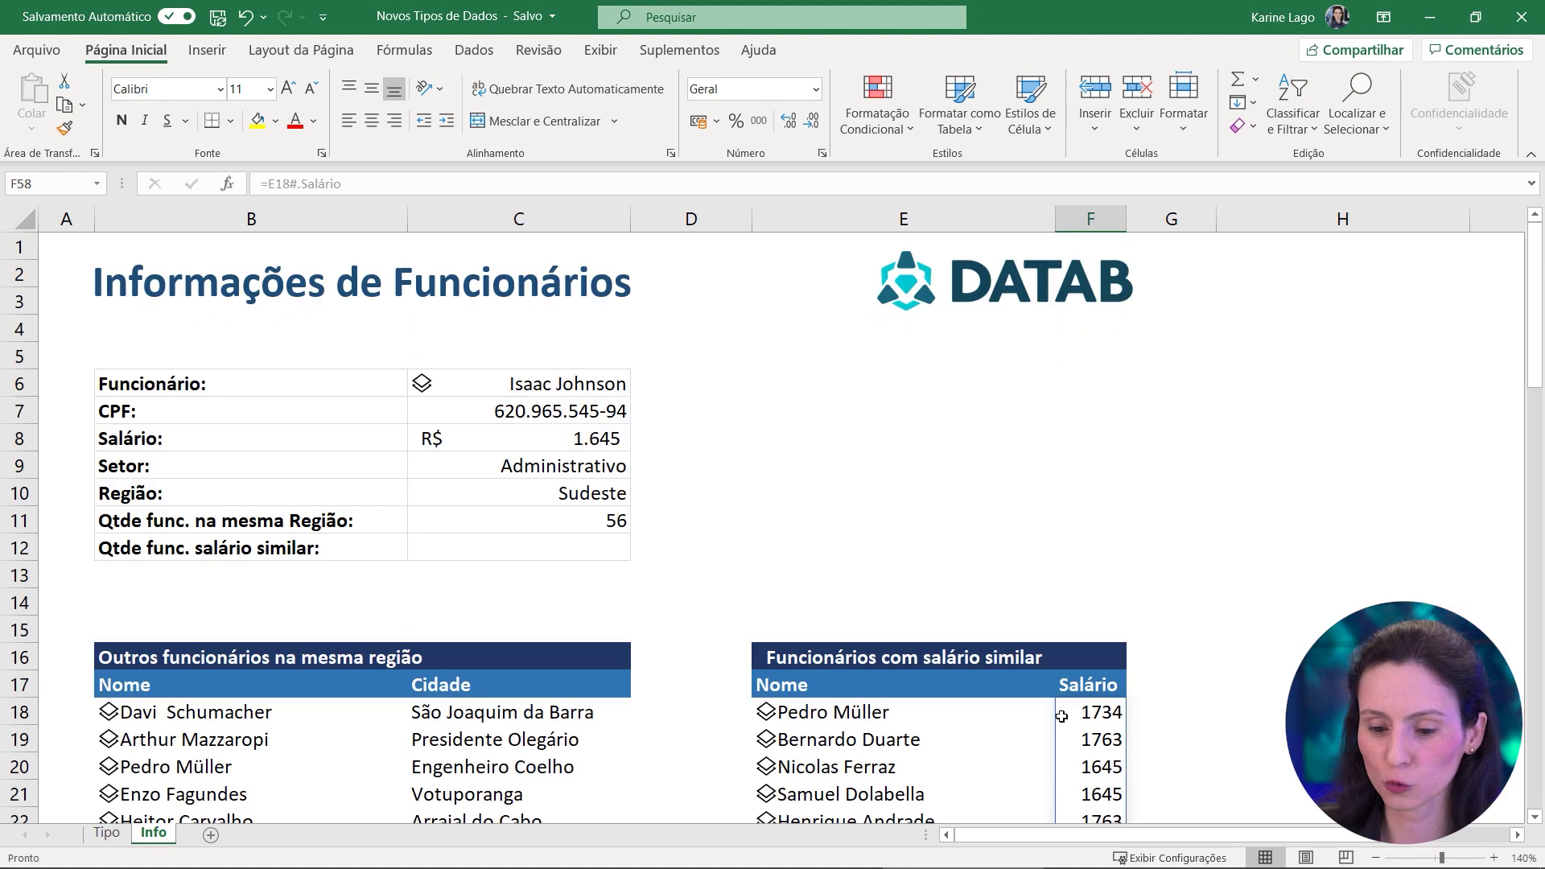
Check the Tipo table for a Gerente, choose the first employee listed there in C6 of Info, and check the similar-salary list
click(615, 389)
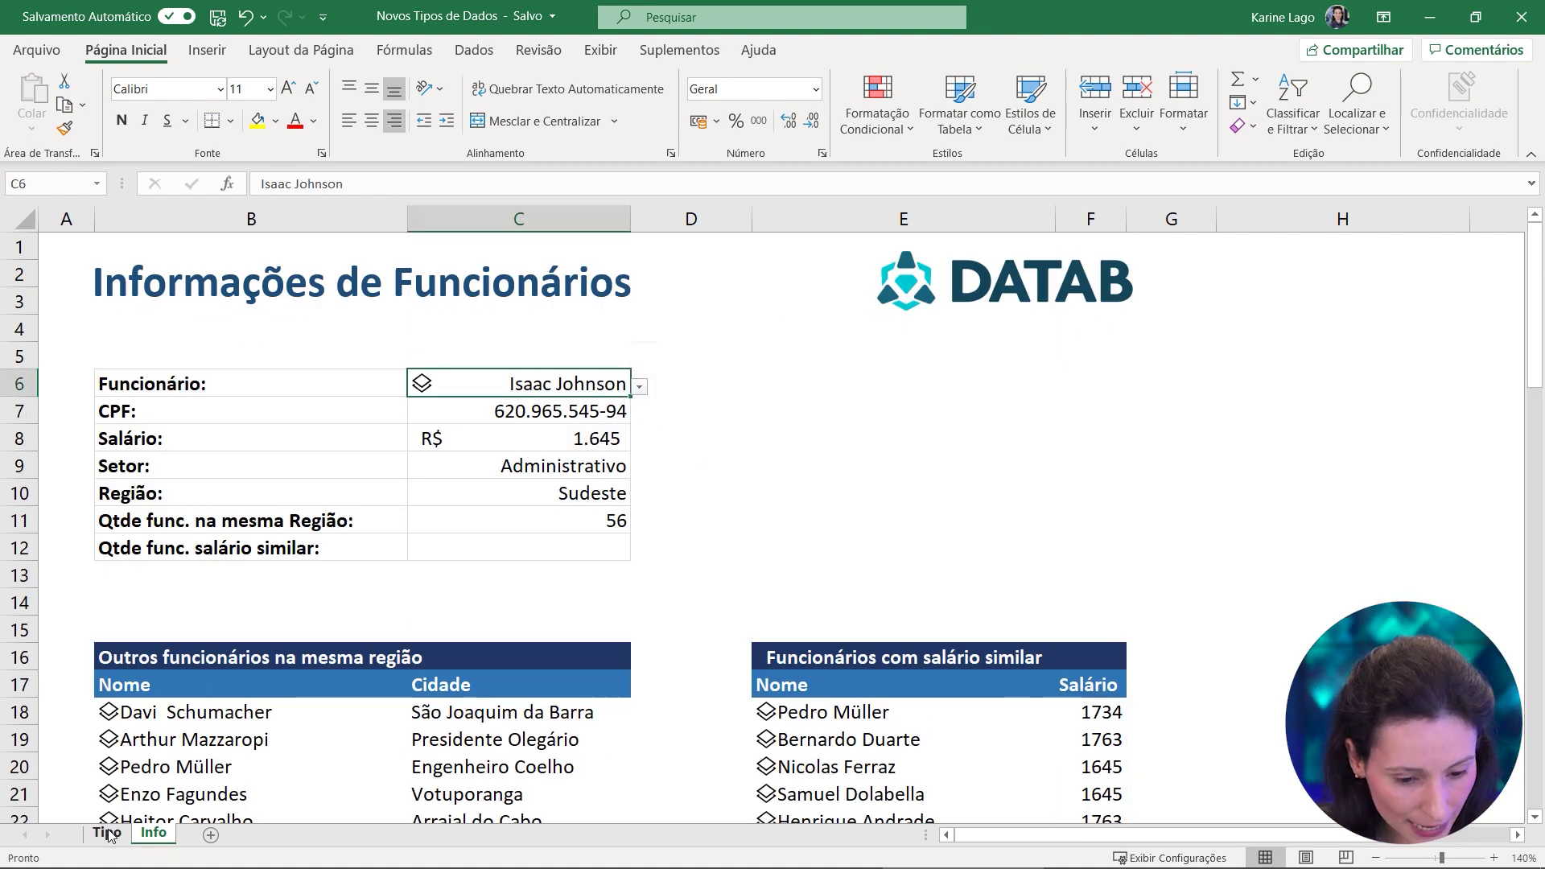
click(106, 833)
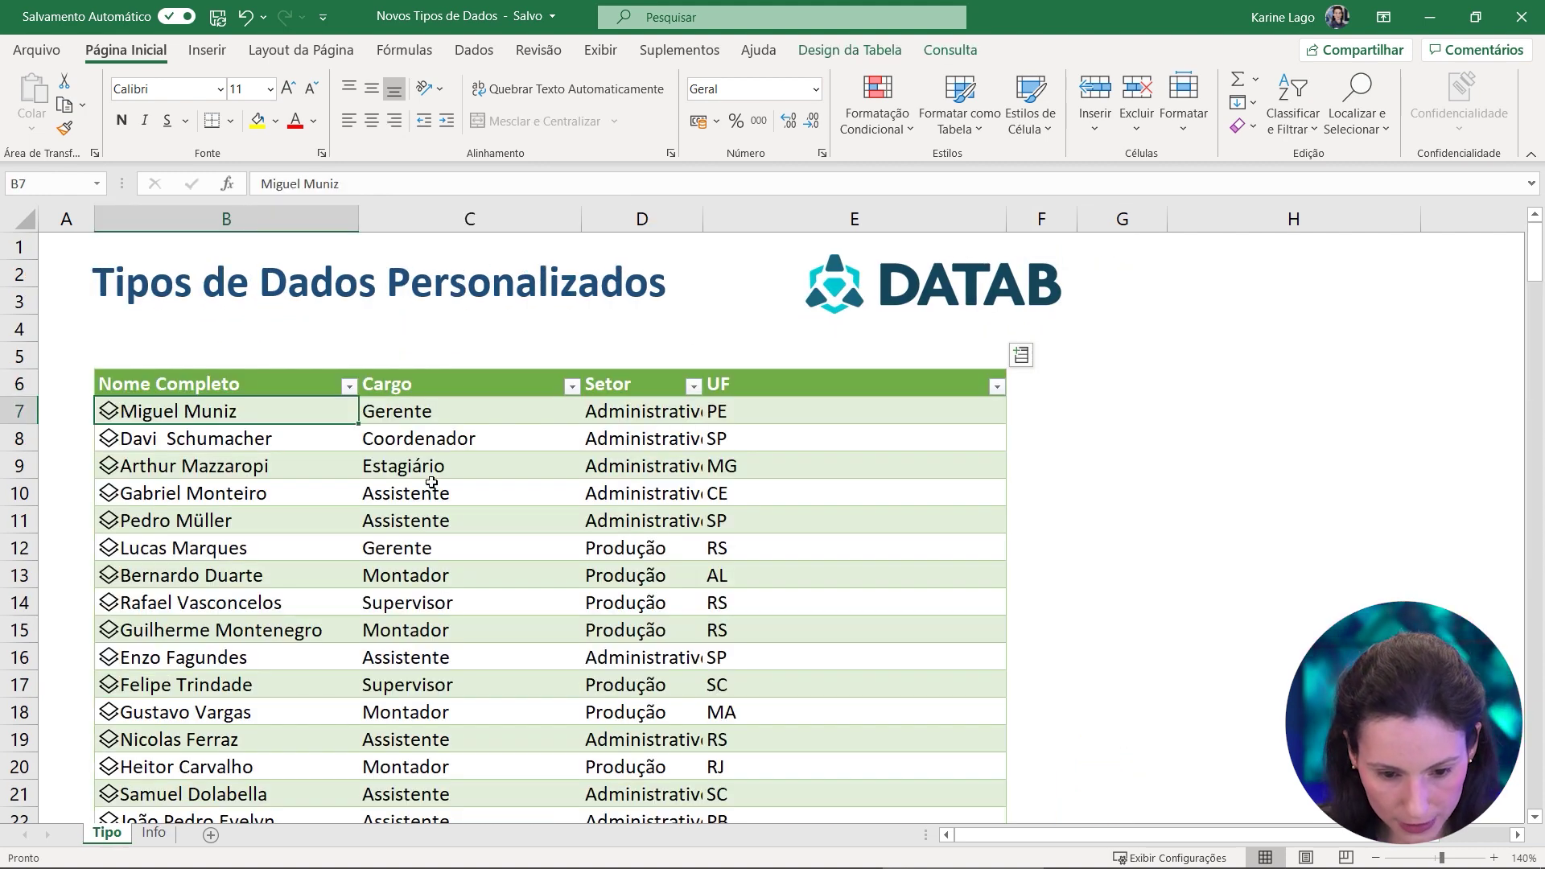
click(426, 419)
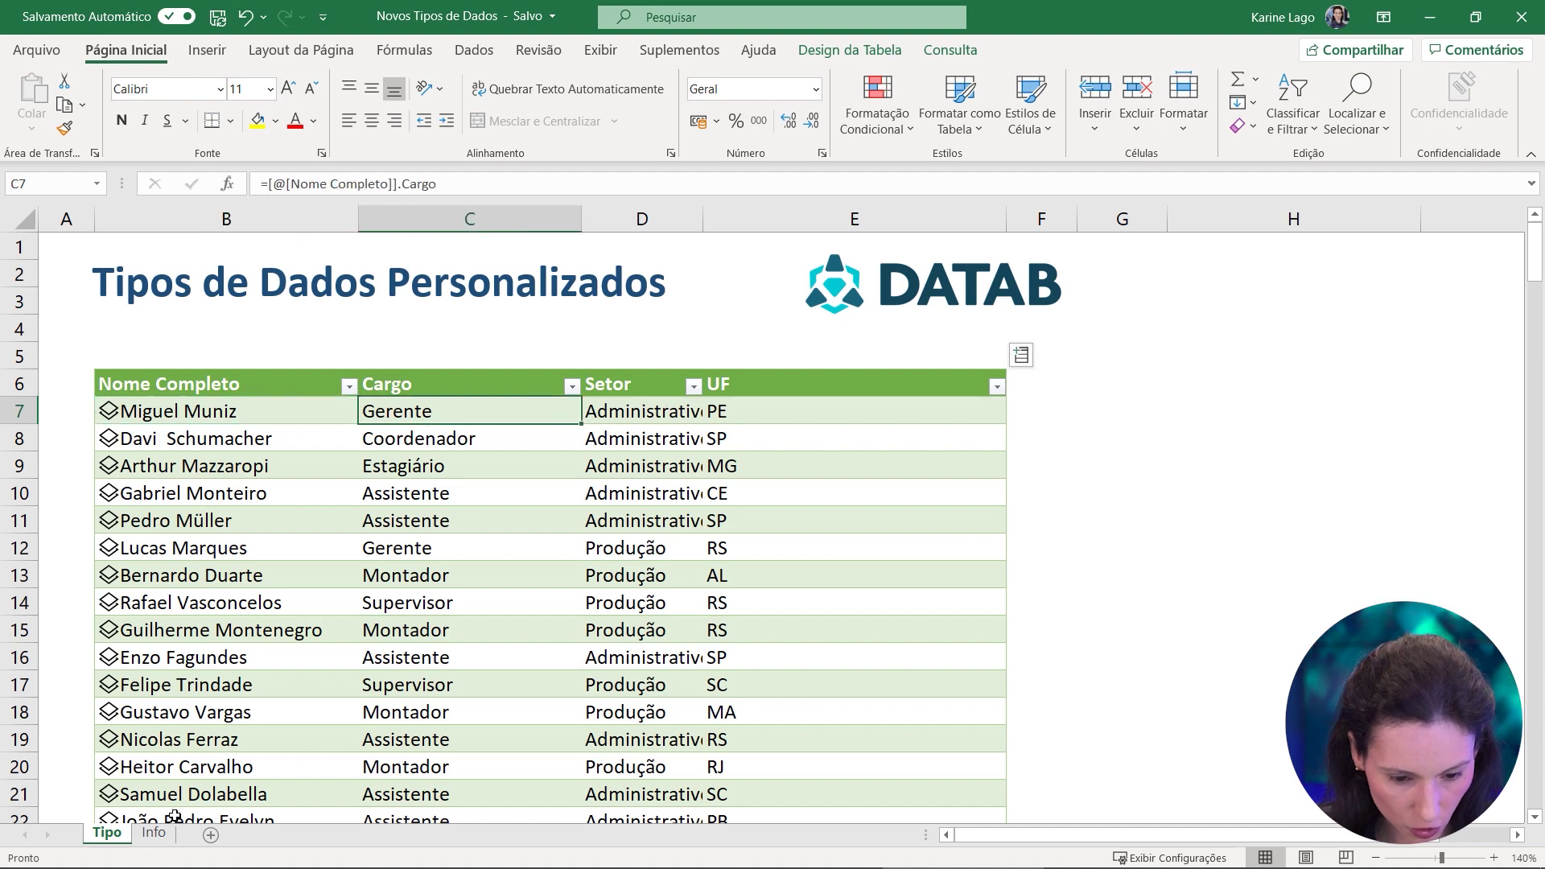
click(153, 833)
click(639, 387)
drag(638, 456, 634, 424)
click(475, 407)
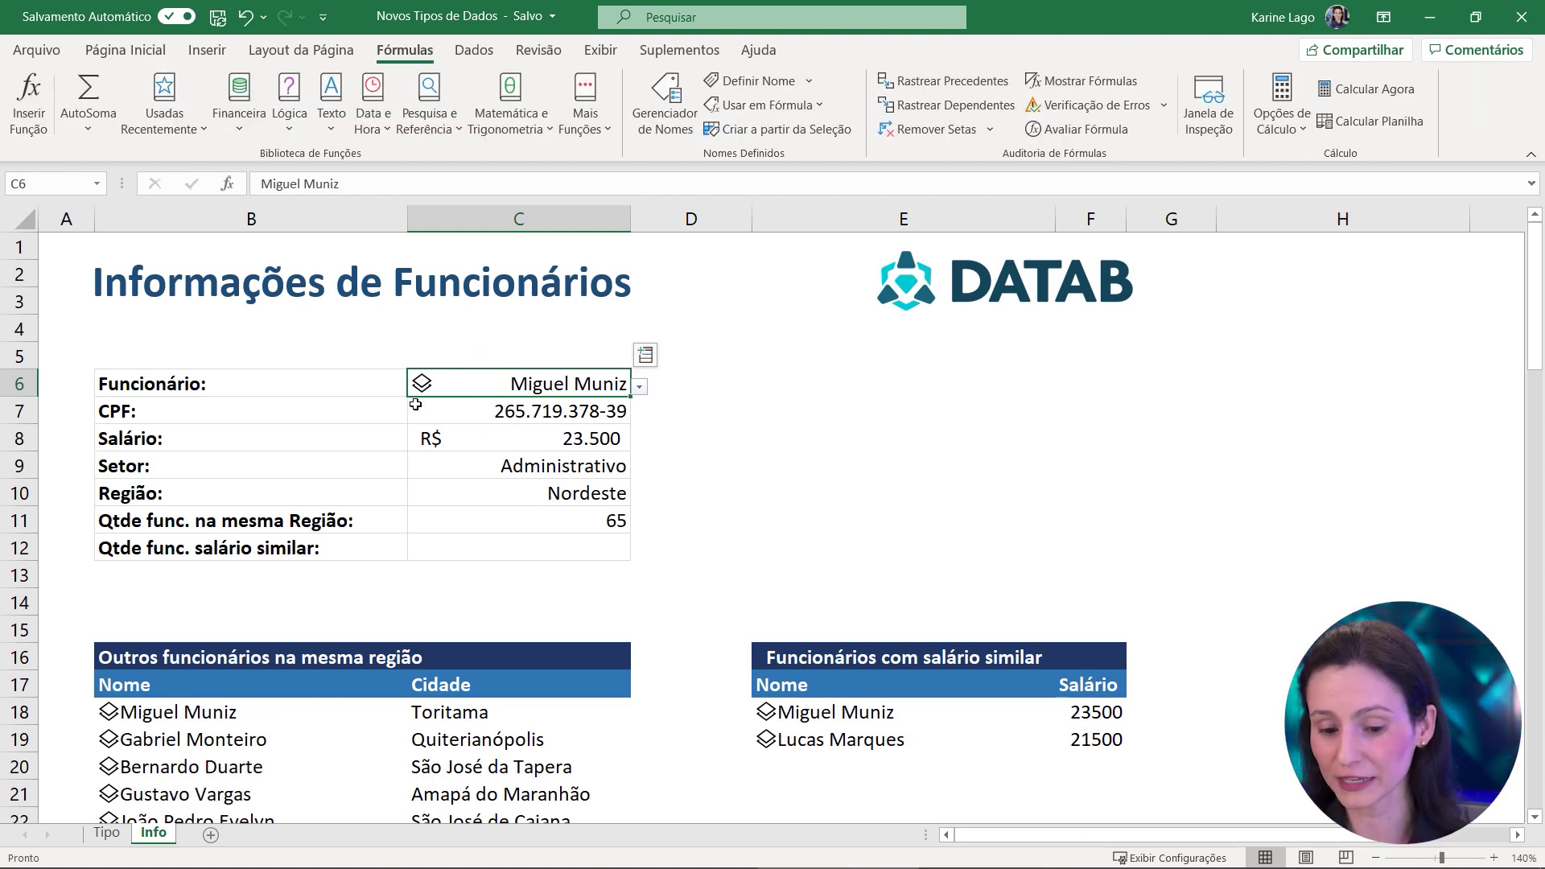
click(1098, 745)
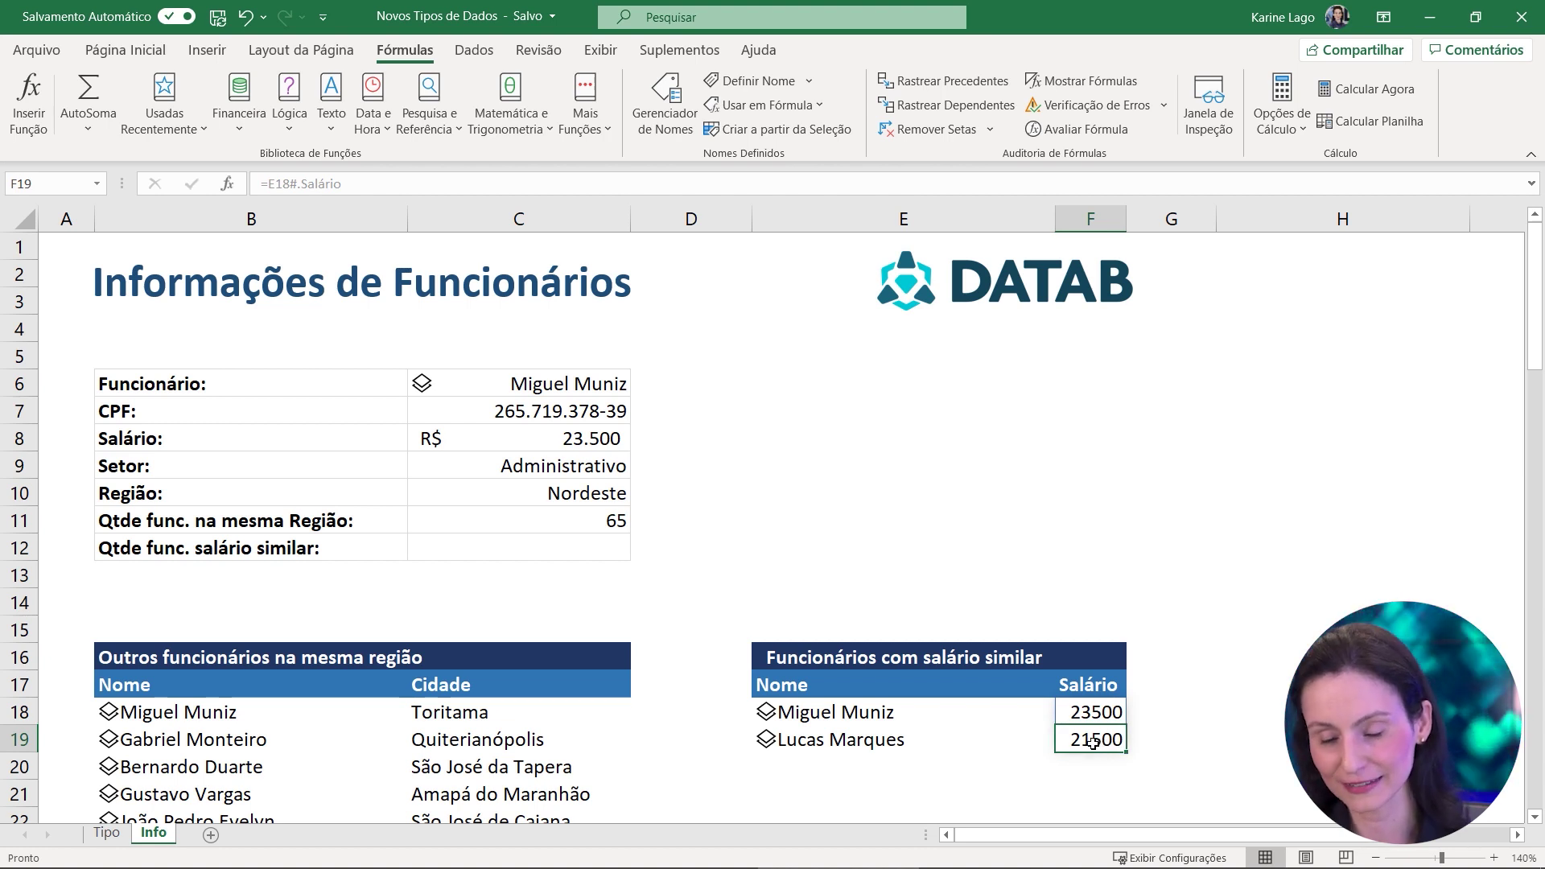
Examine the lower and upper salary conditions in the E18 FILTRO formula, leaving the formula as it is
double_click(859, 713)
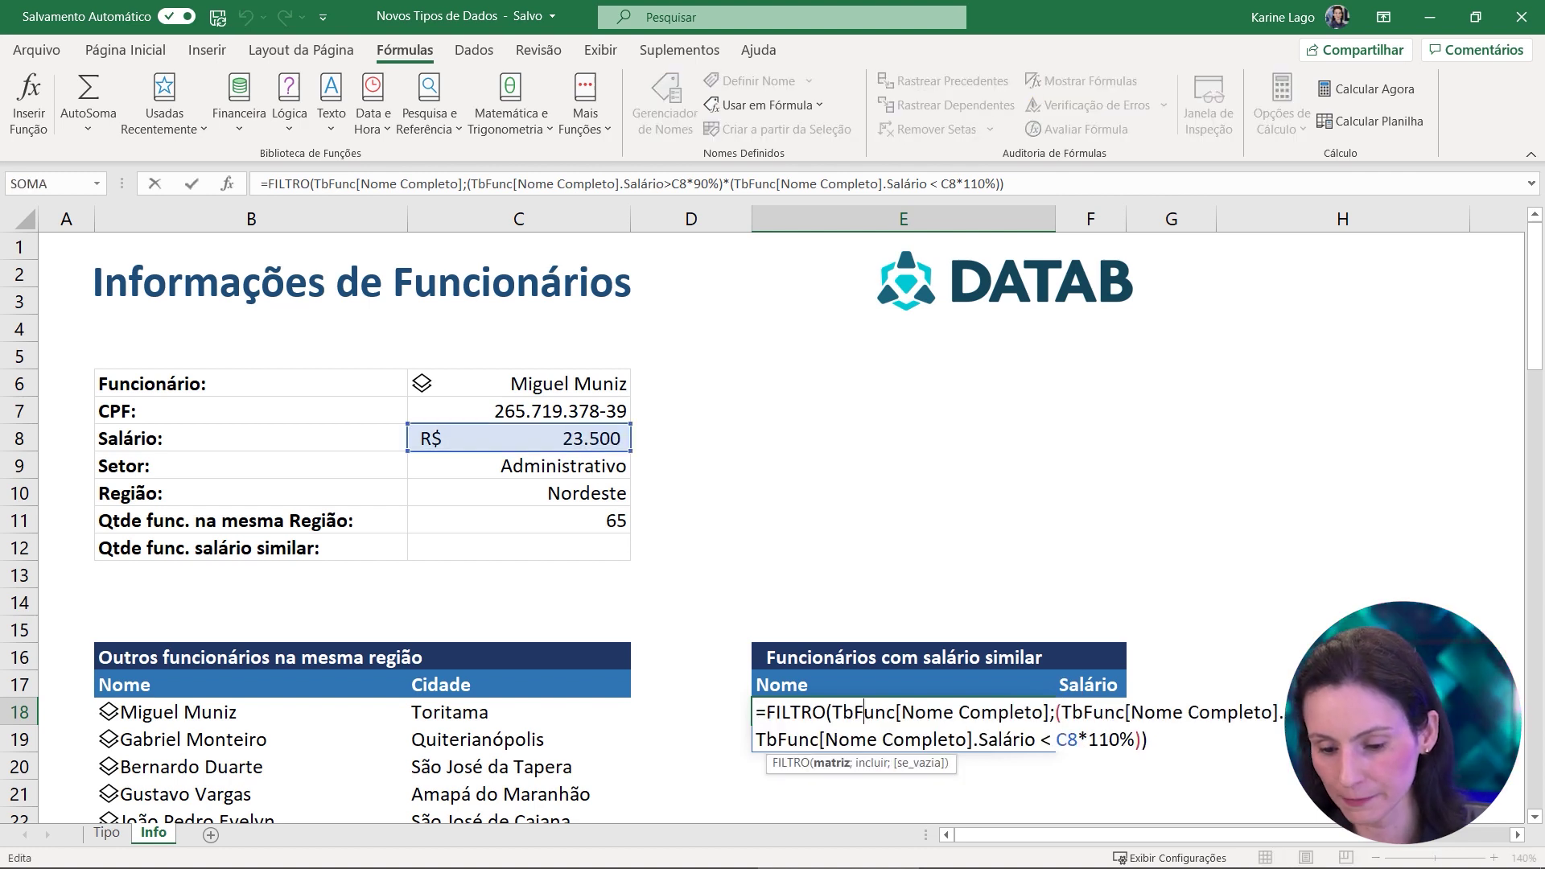
key(Escape)
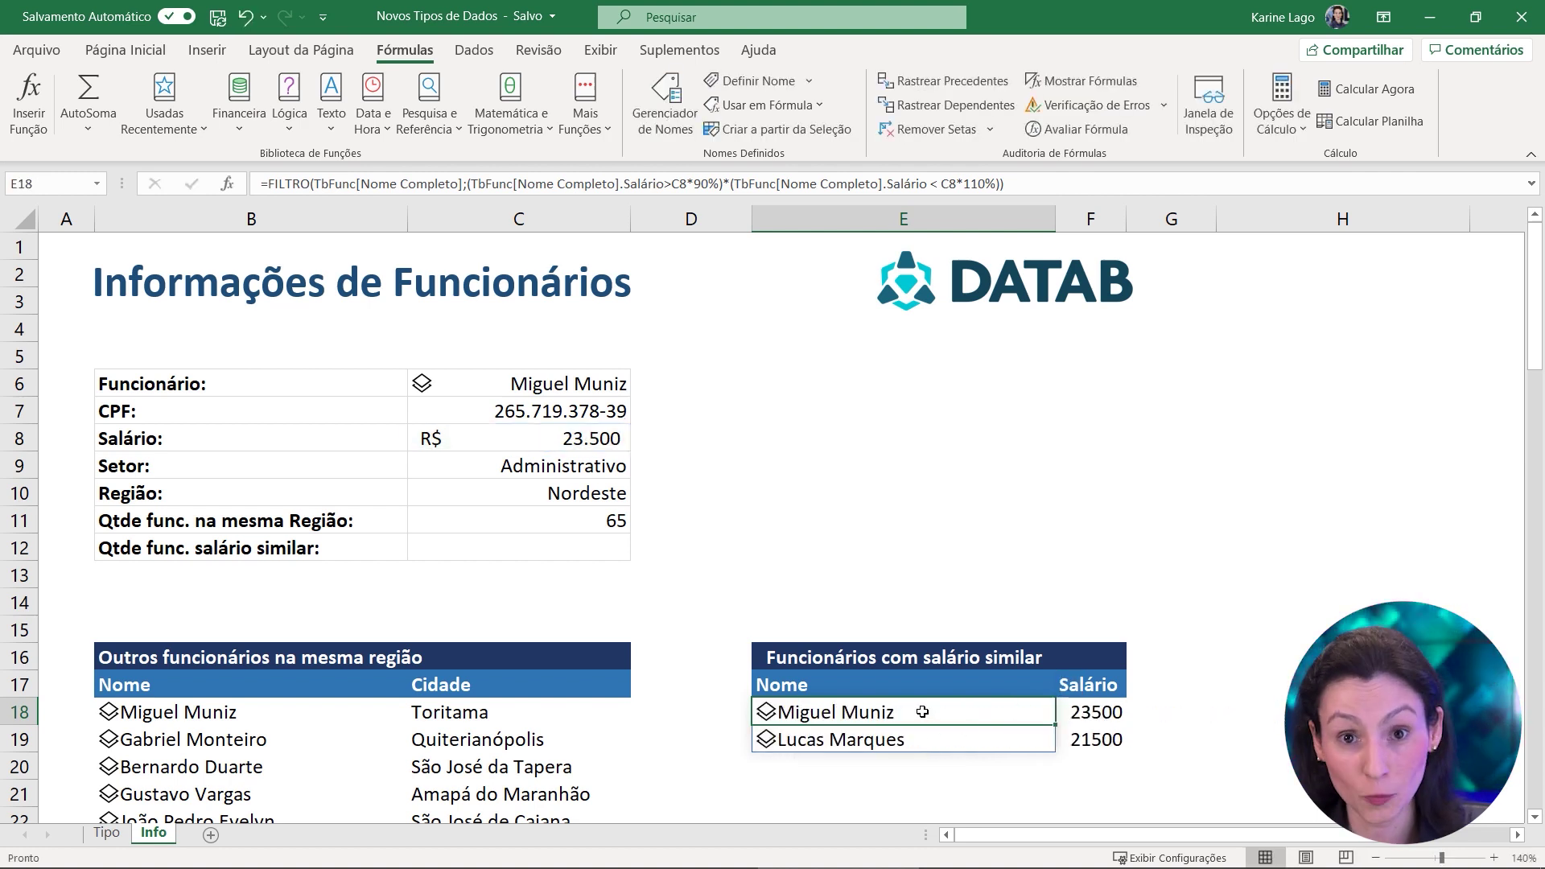
double_click(922, 712)
drag(833, 714, 1133, 737)
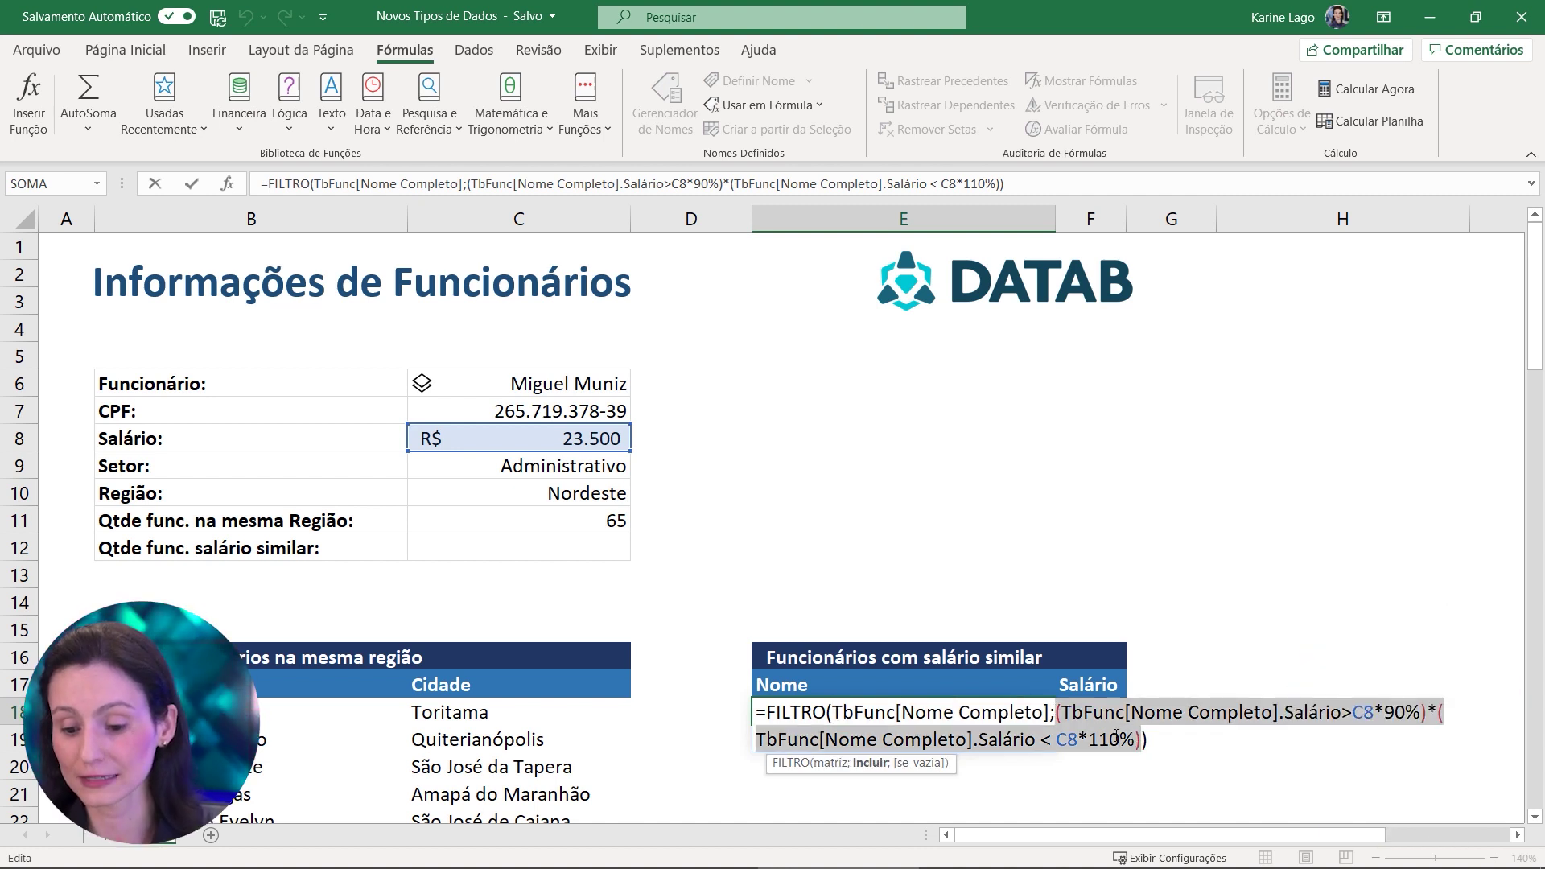
click(1066, 712)
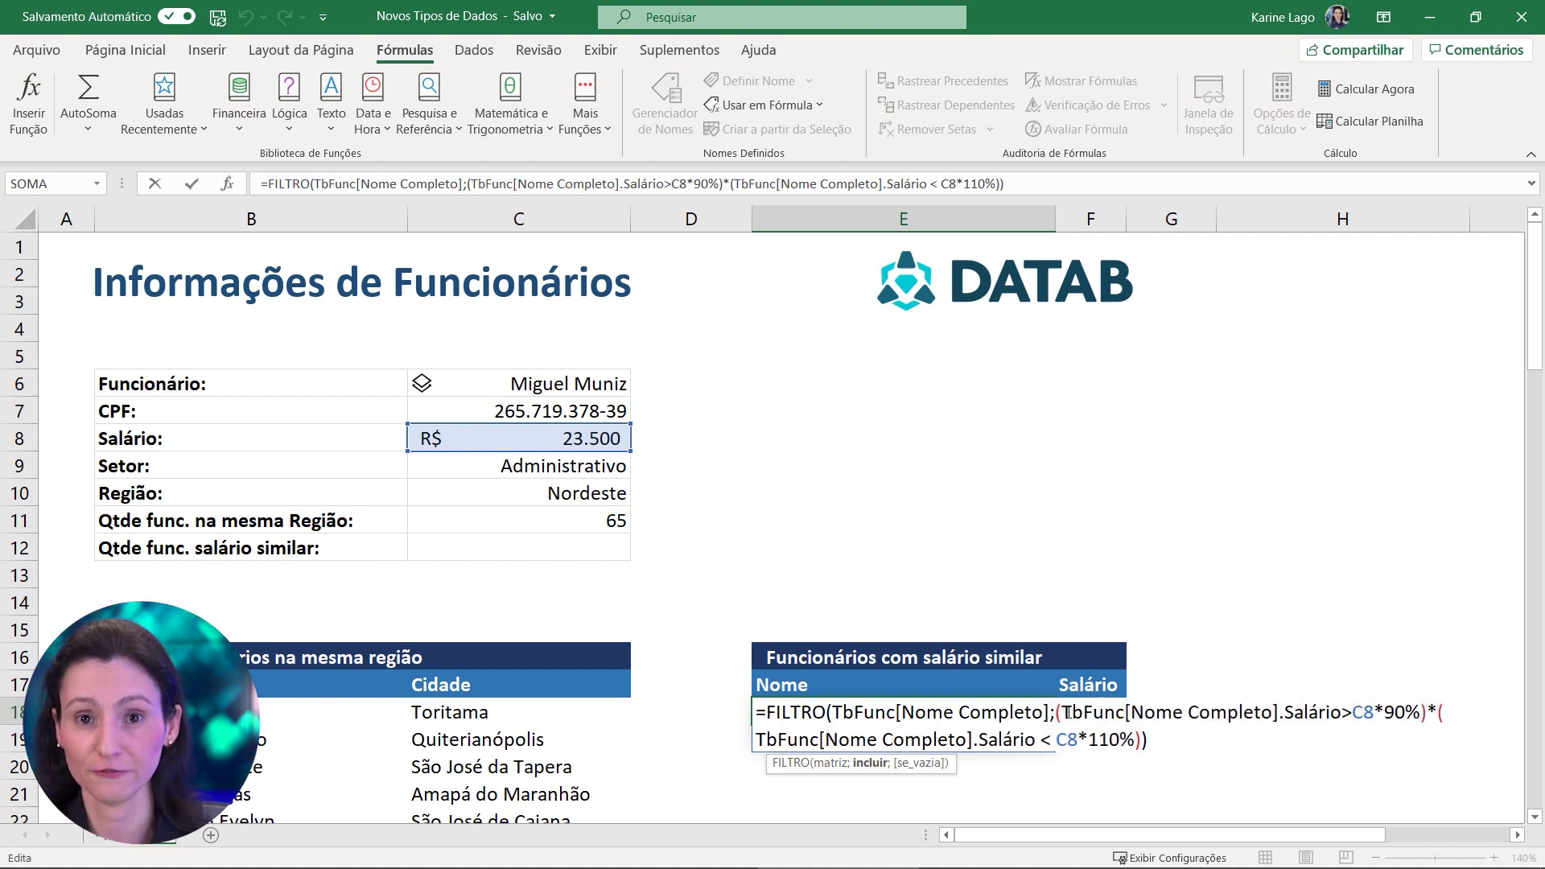
drag(1056, 715, 1352, 715)
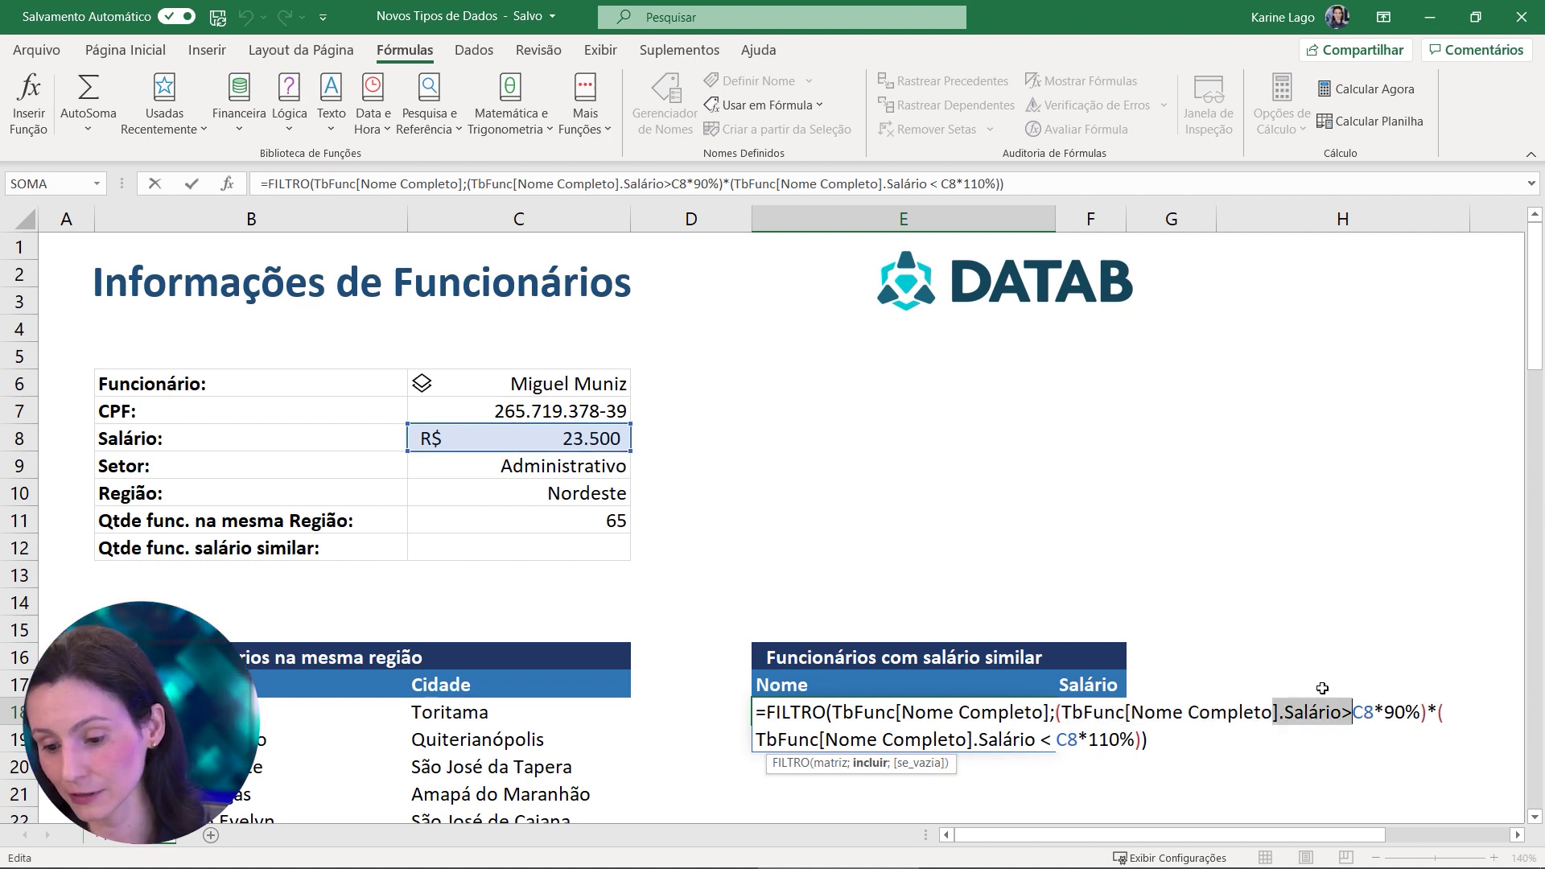
drag(1422, 713, 1088, 714)
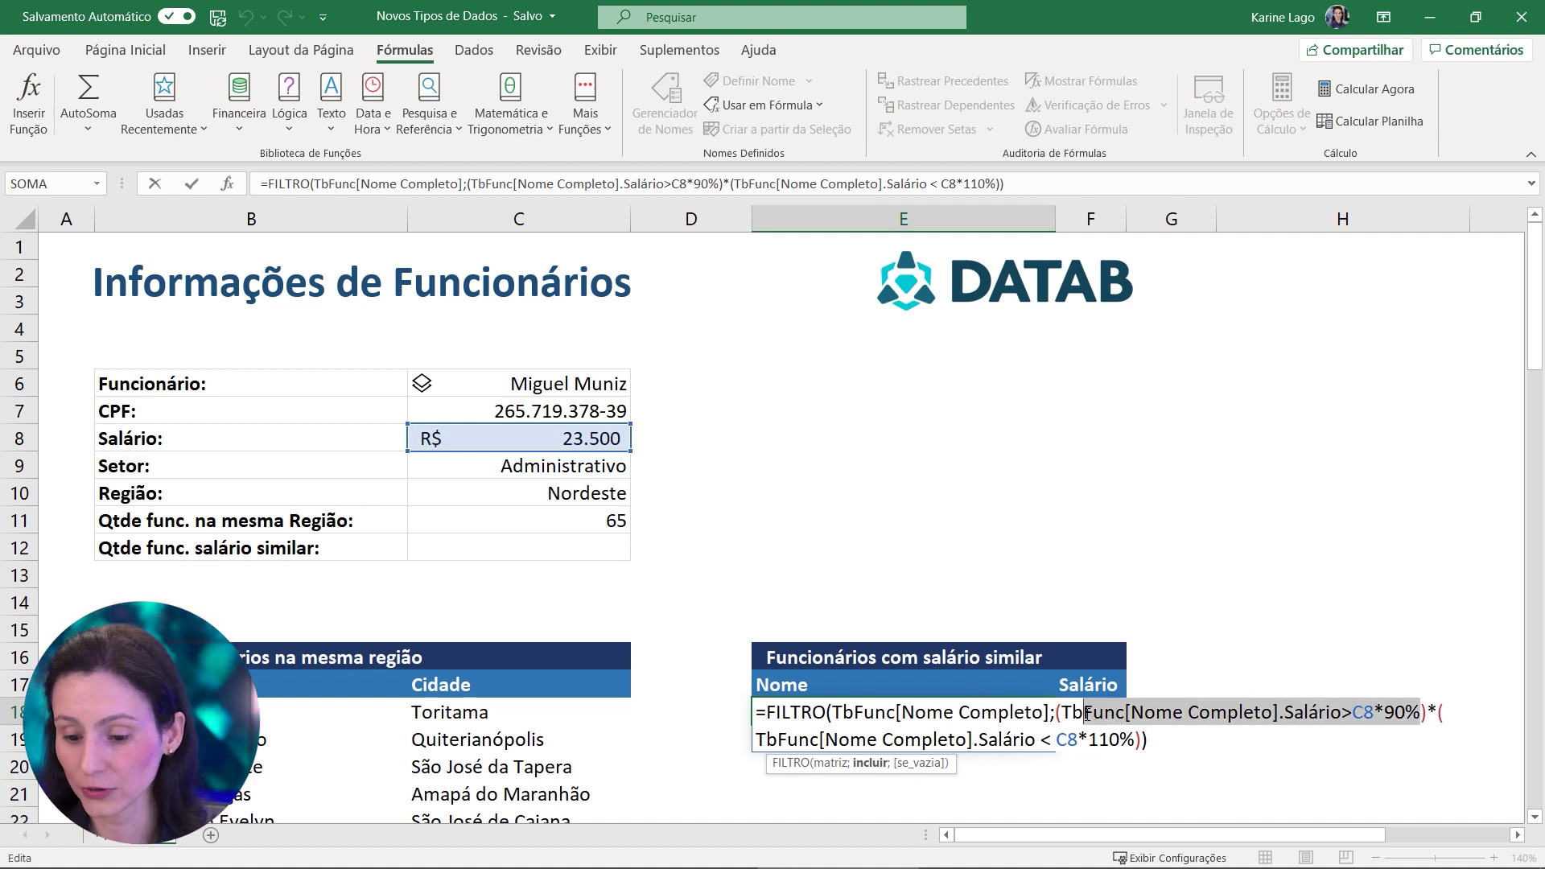
drag(1135, 741, 749, 742)
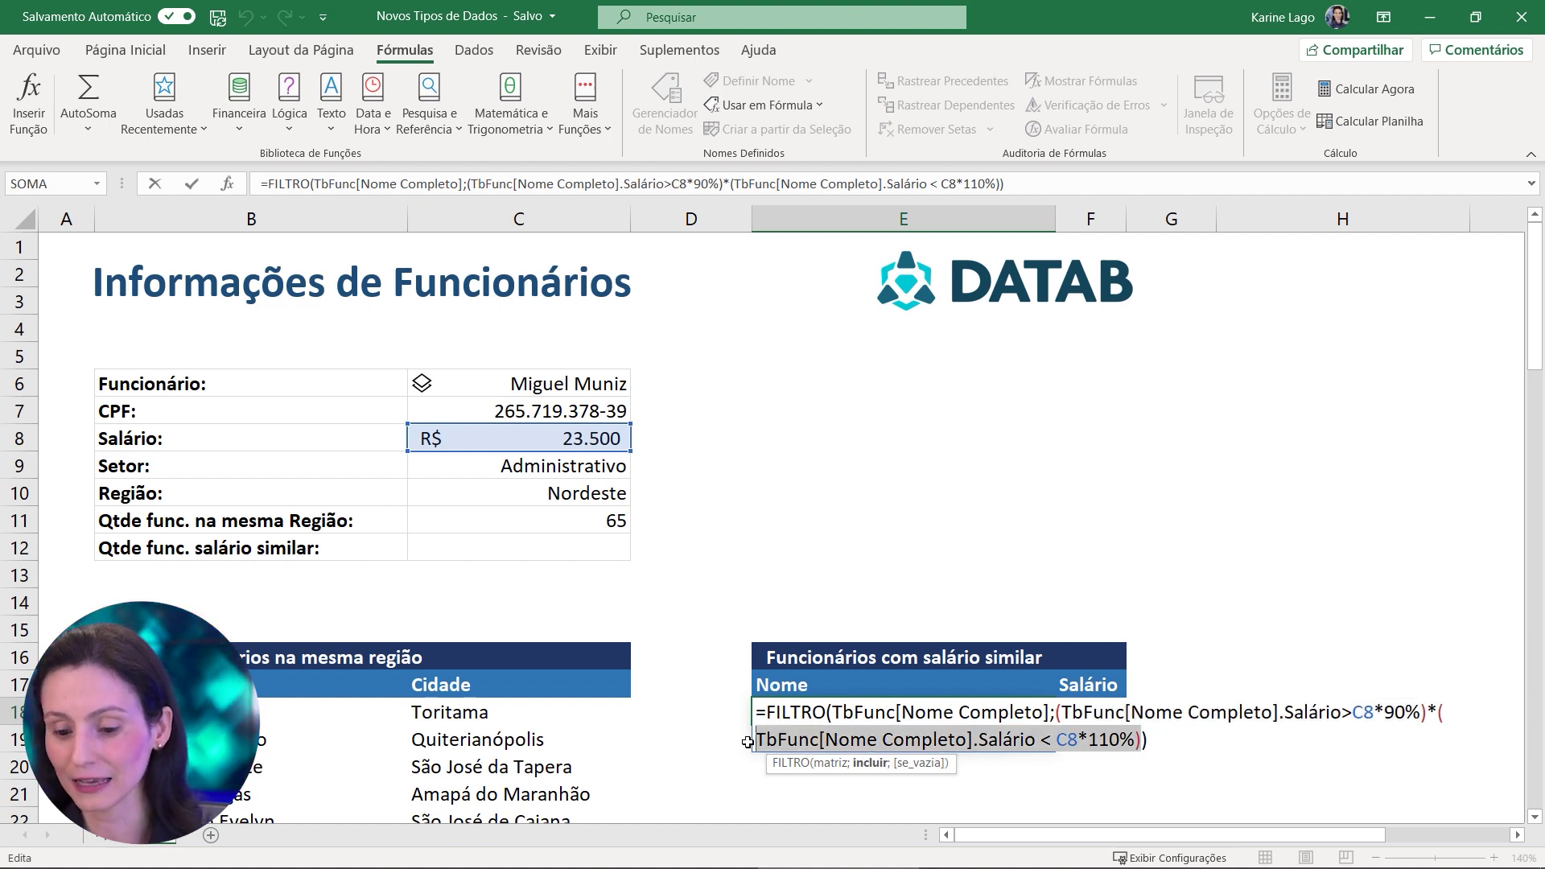
key(ctrl+Return)
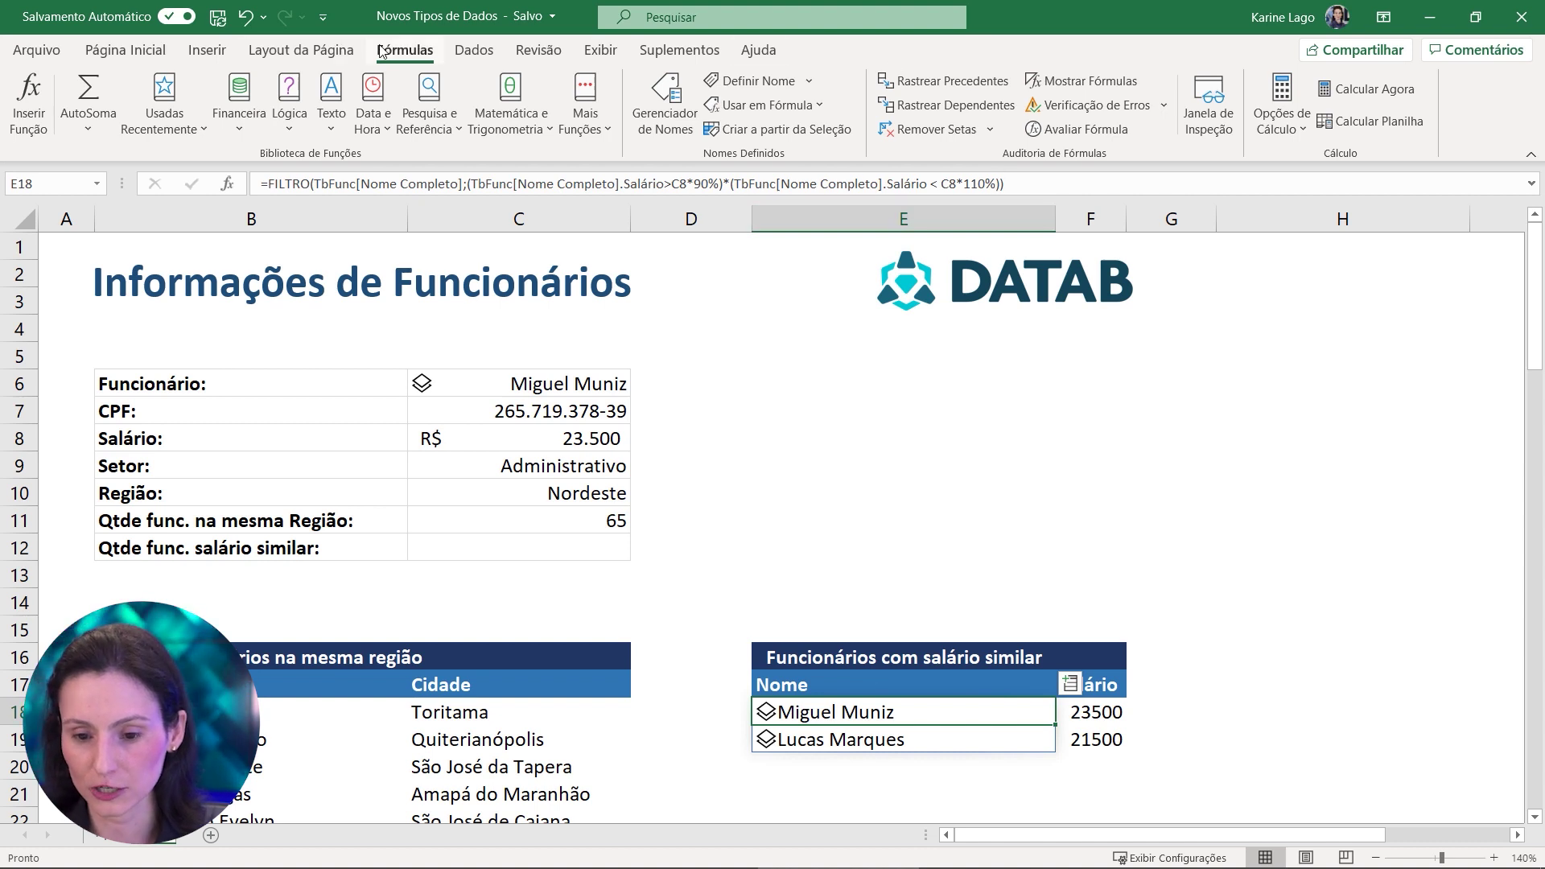
Evaluate the E18 FILTRO formula in stages until the first condition's employee references resolve to the full array of salaries
click(1087, 134)
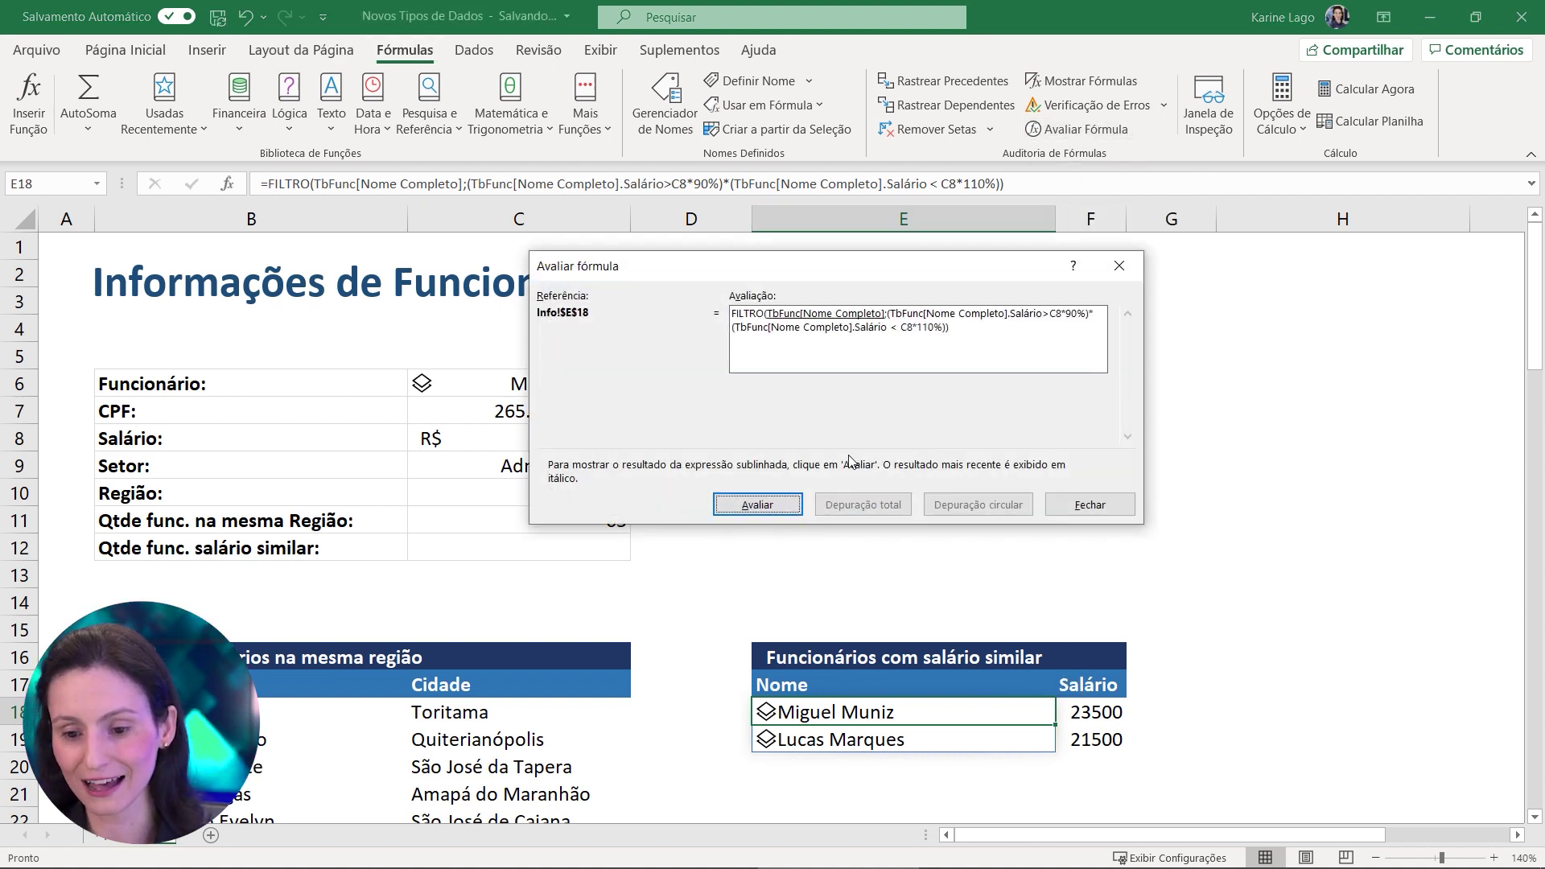
click(779, 513)
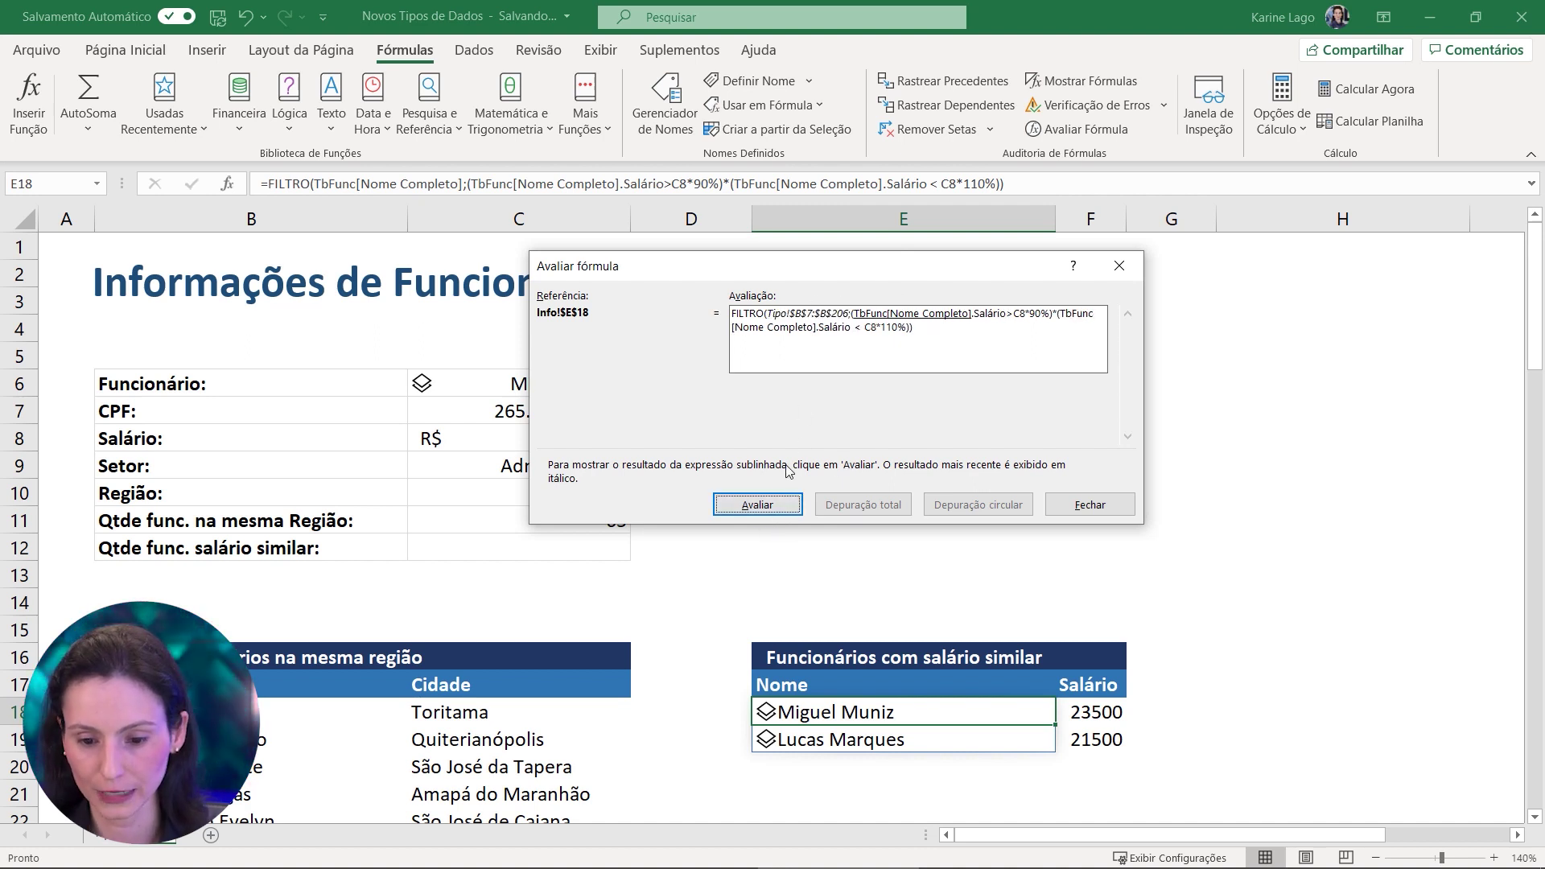
click(765, 505)
click(764, 507)
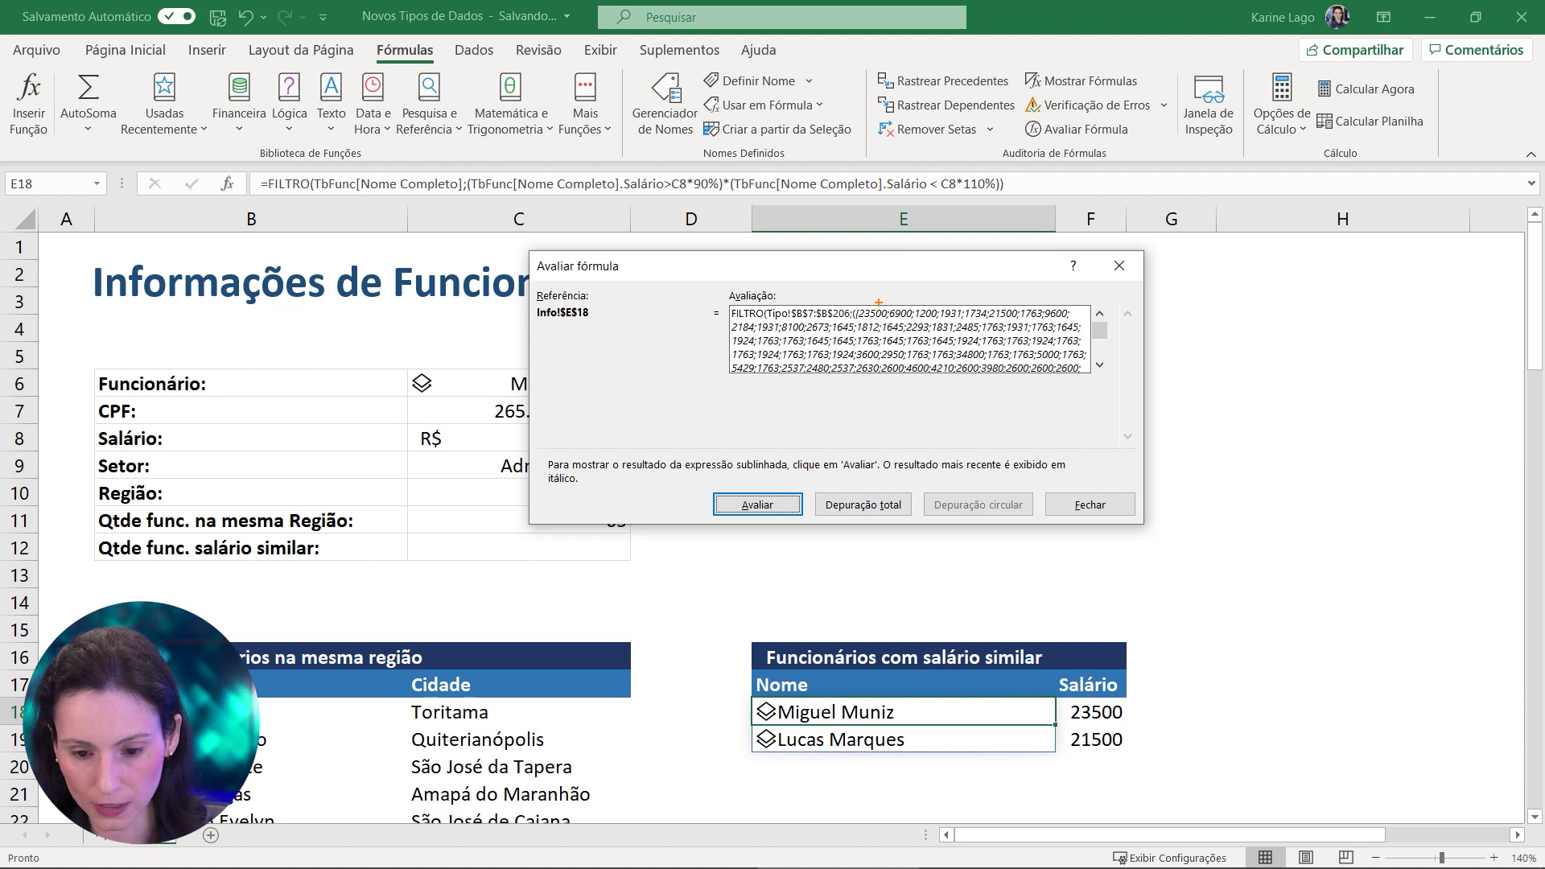
drag(876, 303, 891, 250)
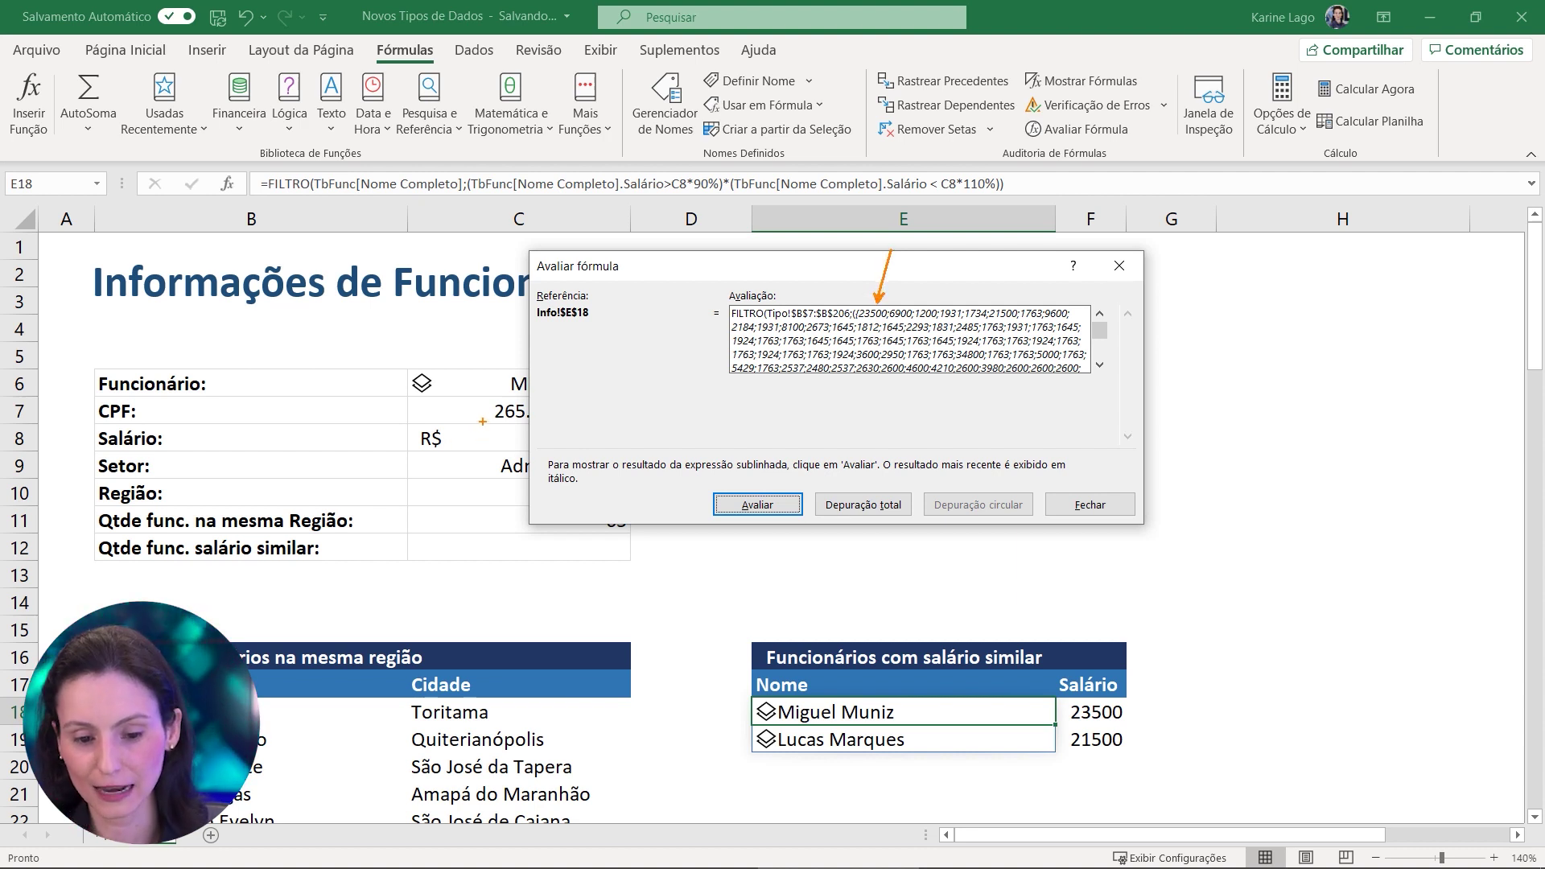
drag(904, 305, 918, 250)
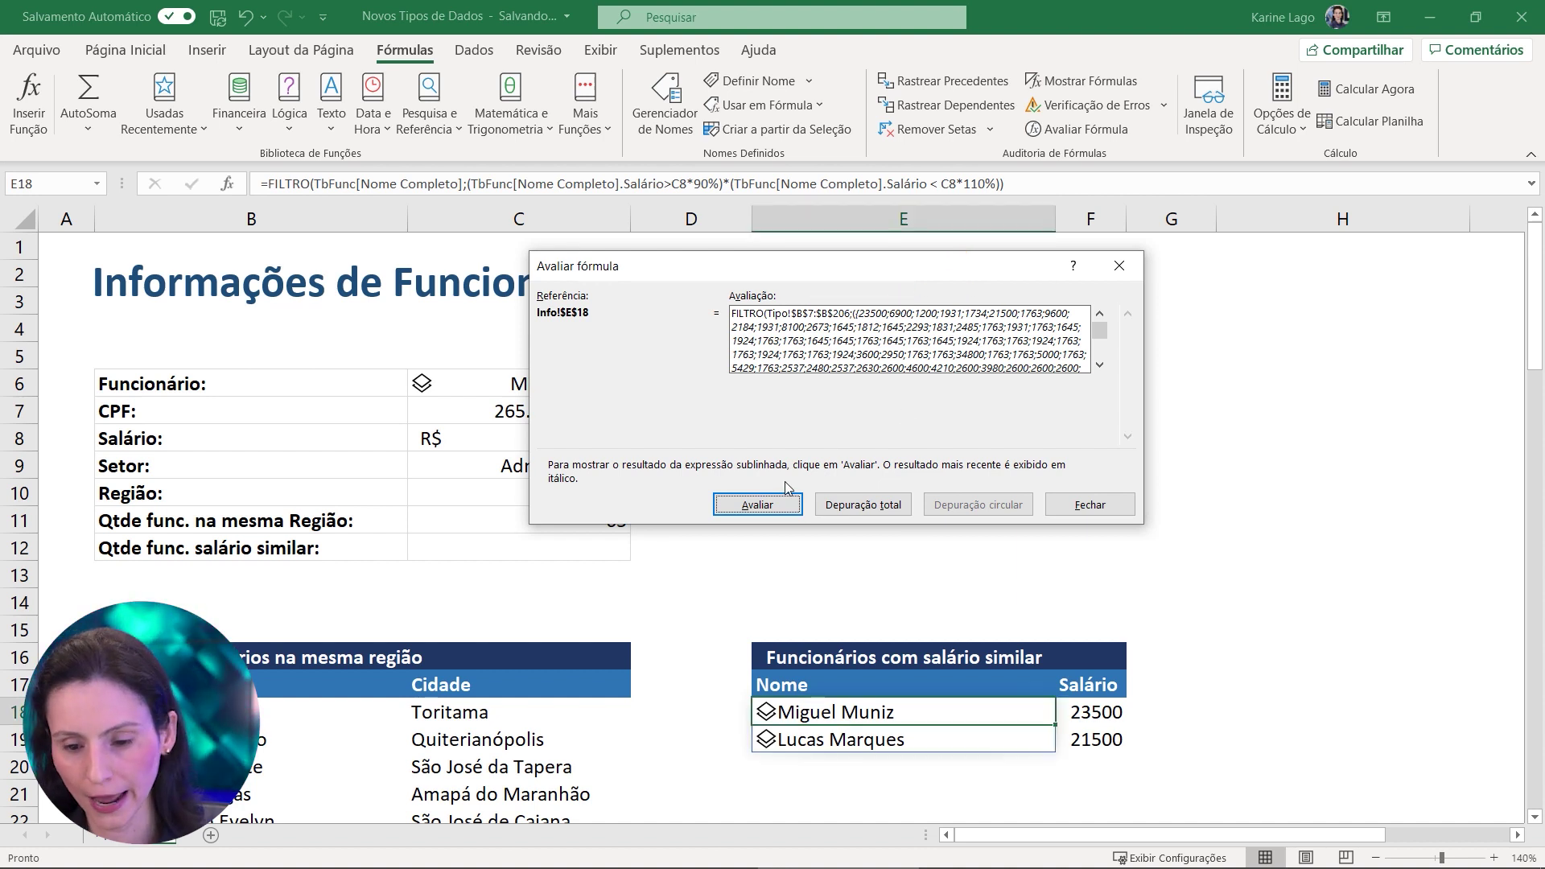
Evaluate the lower-limit condition, salary above C8*90%, and examine its logical array through to the multiplication by the second condition
click(765, 505)
click(768, 505)
click(769, 506)
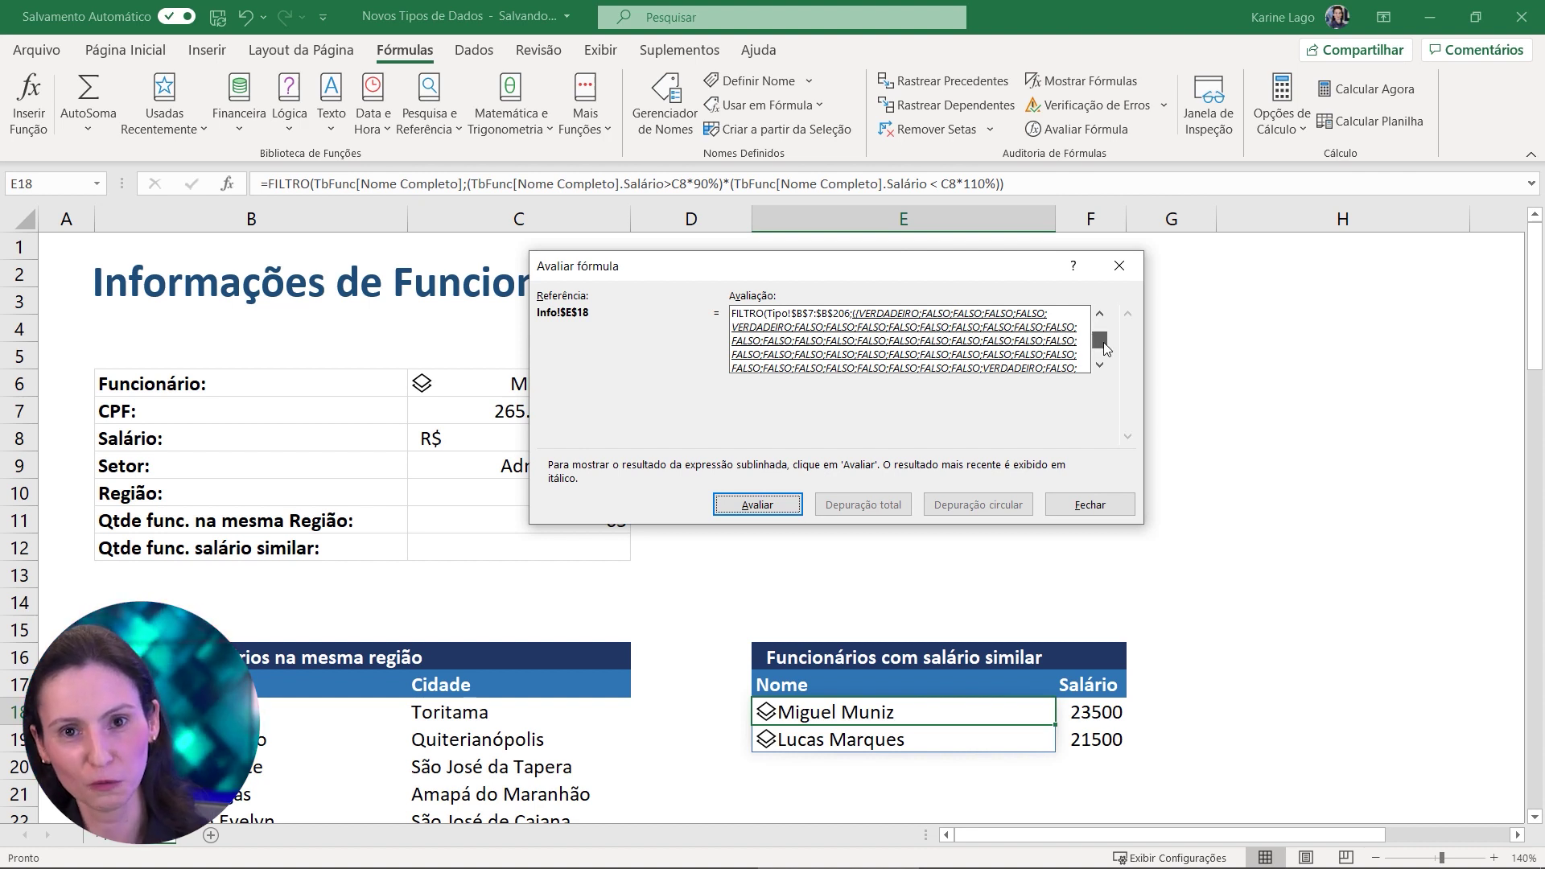
drag(1100, 330, 1107, 365)
click(1100, 316)
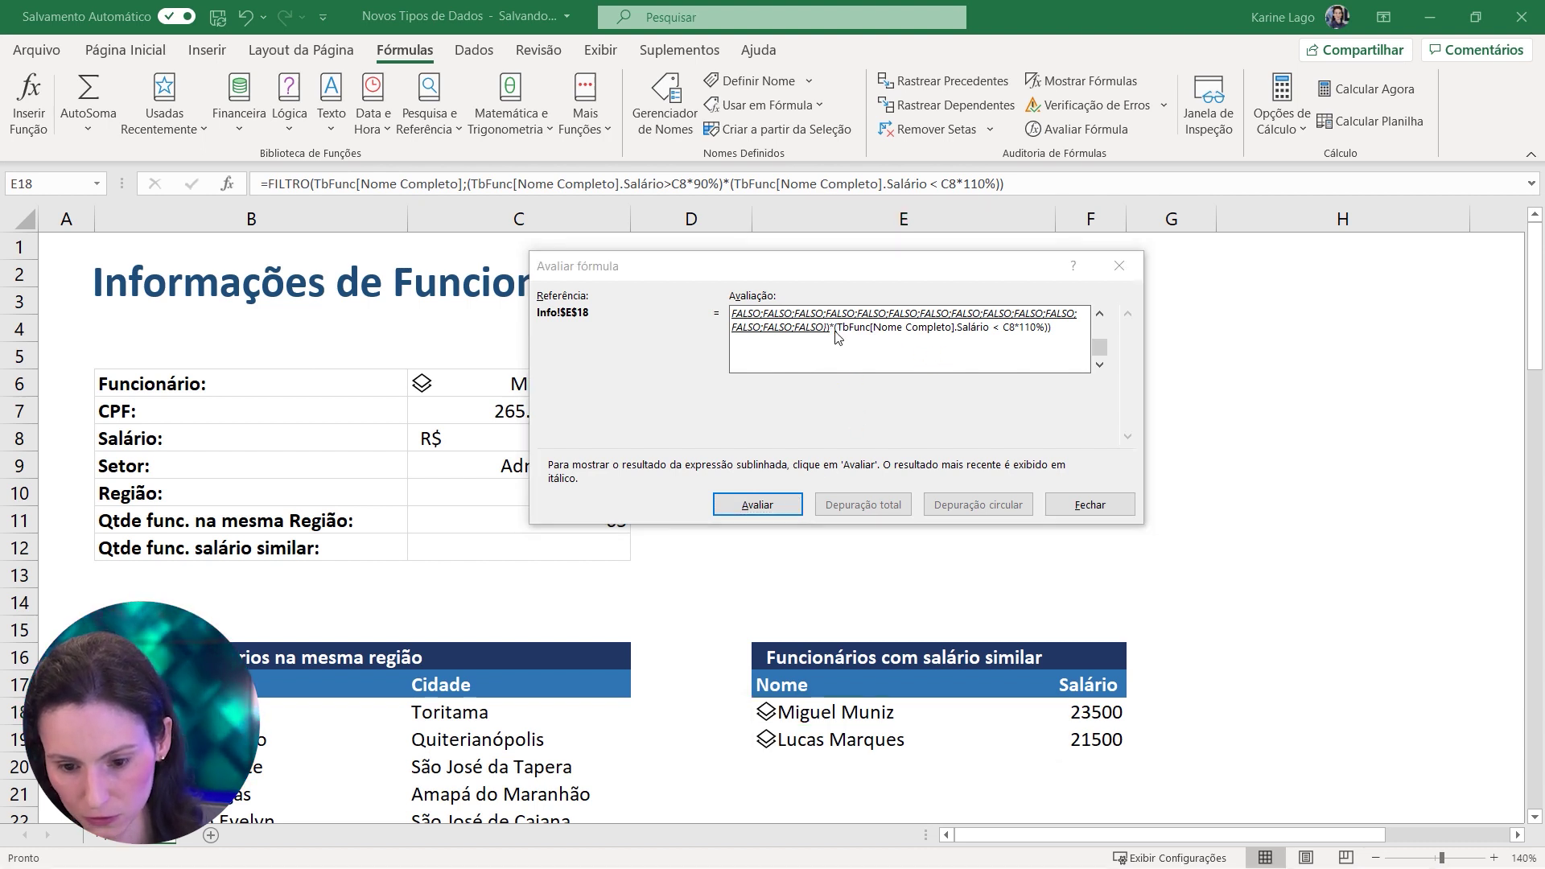
click(768, 508)
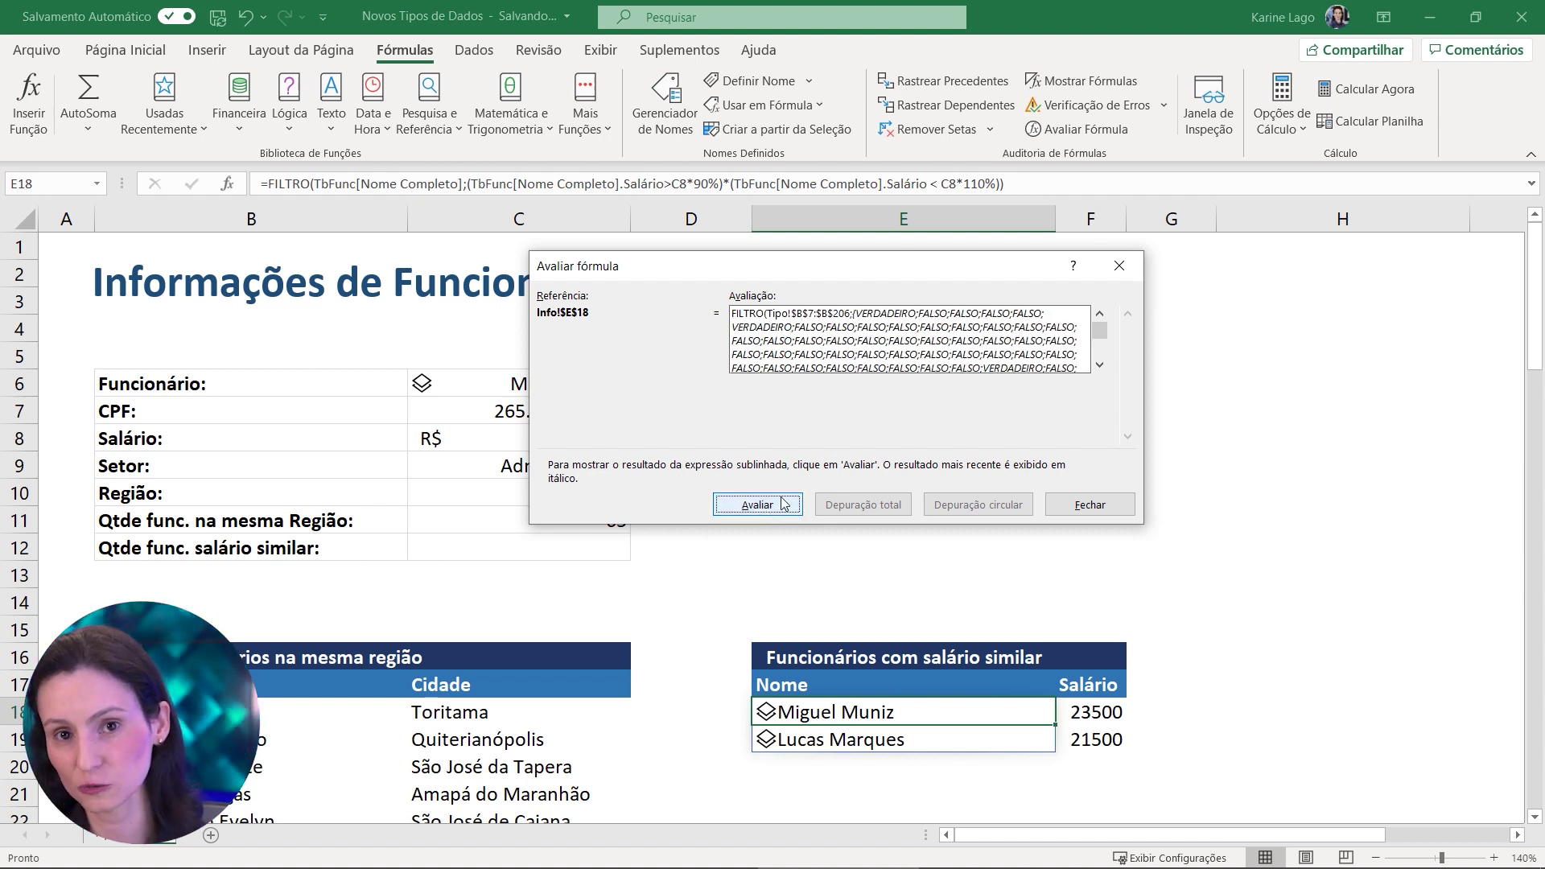
click(1100, 365)
click(1099, 364)
click(1100, 365)
click(1101, 365)
click(1101, 365)
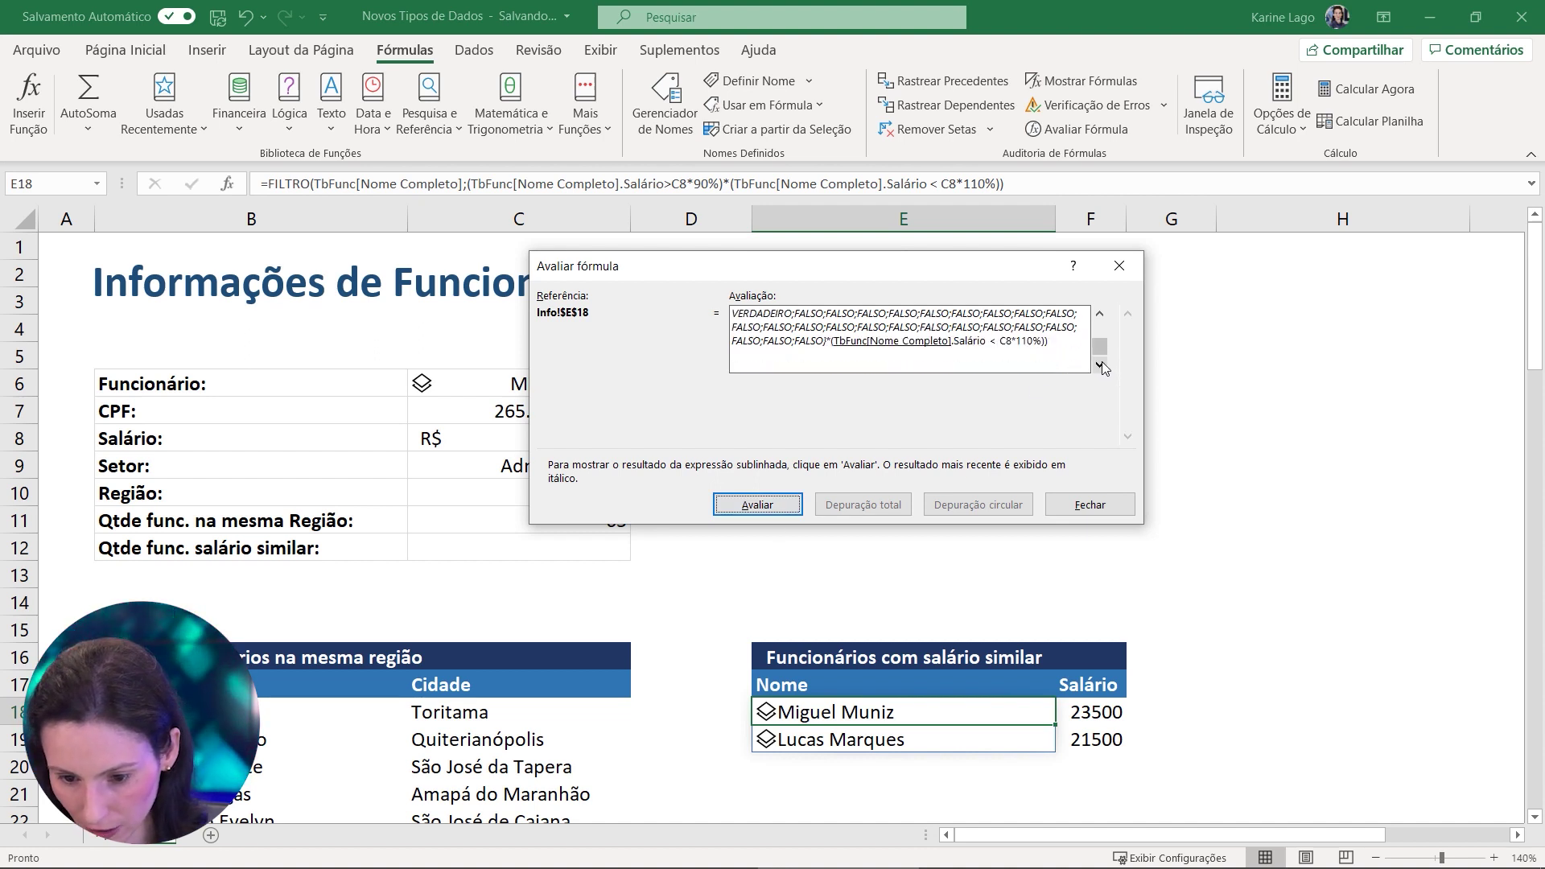
Evaluate the upper-limit condition, salary below C8*110%, stage by stage until it resolves to a logical array
click(758, 507)
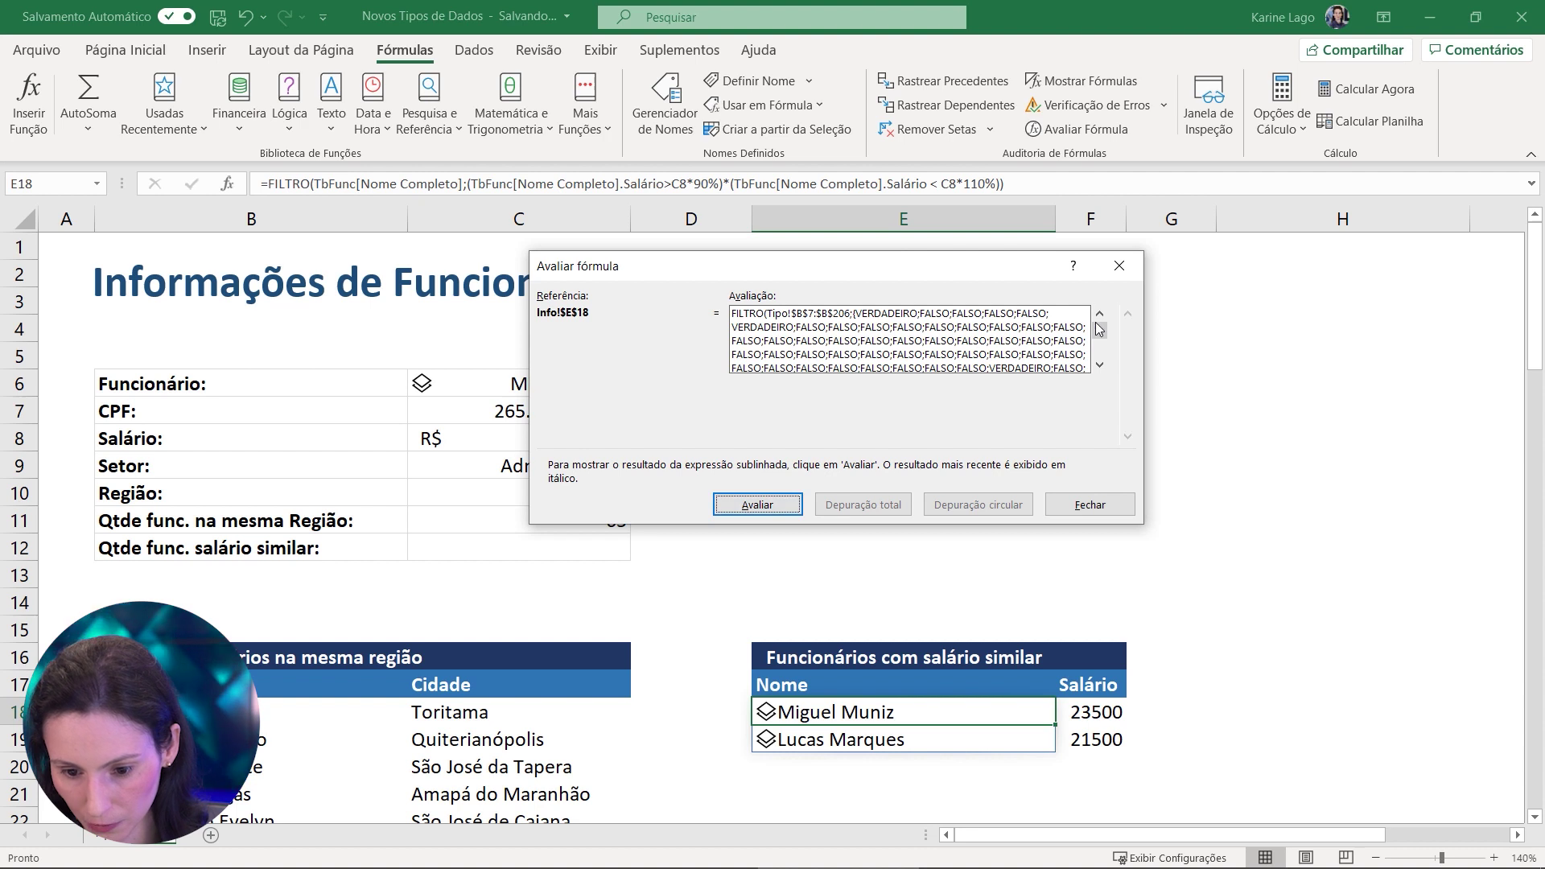
drag(1096, 328, 1093, 381)
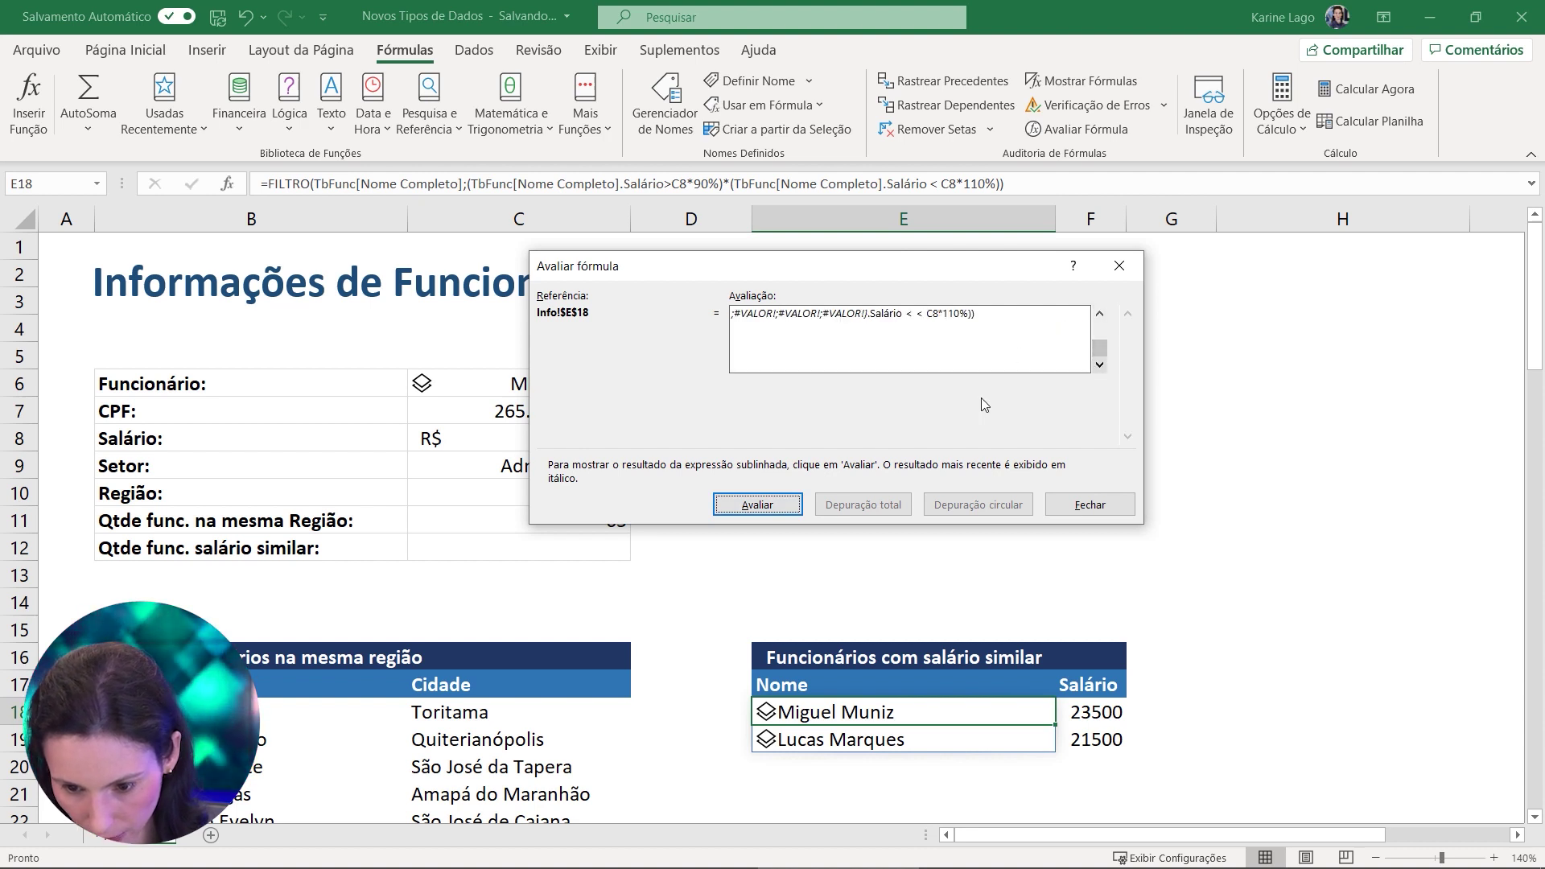
click(774, 507)
drag(1095, 328, 1104, 364)
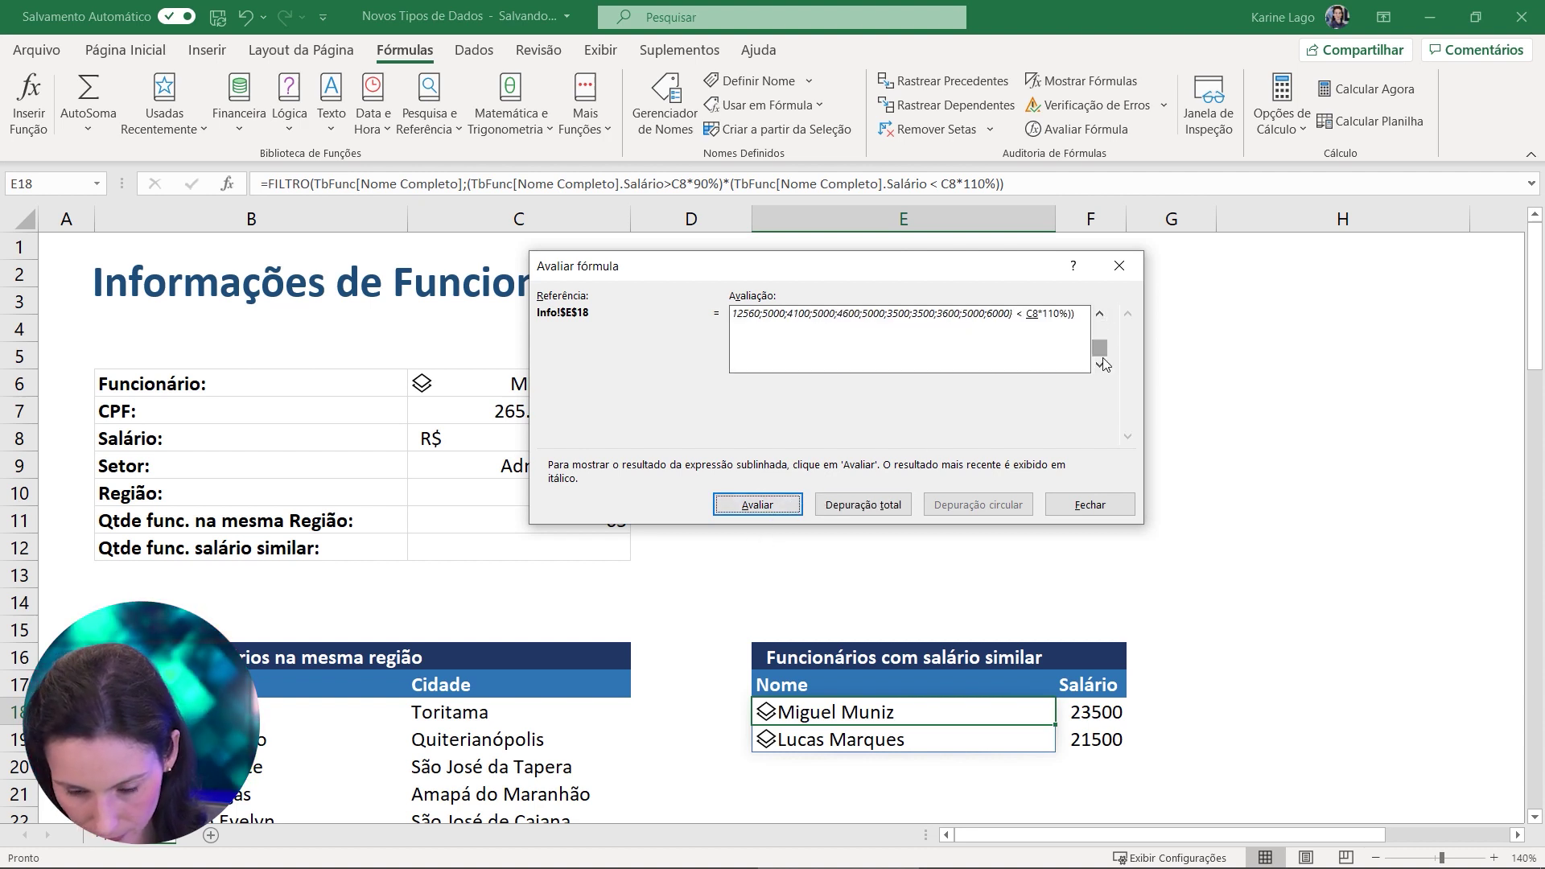
click(776, 510)
drag(1100, 341, 1101, 384)
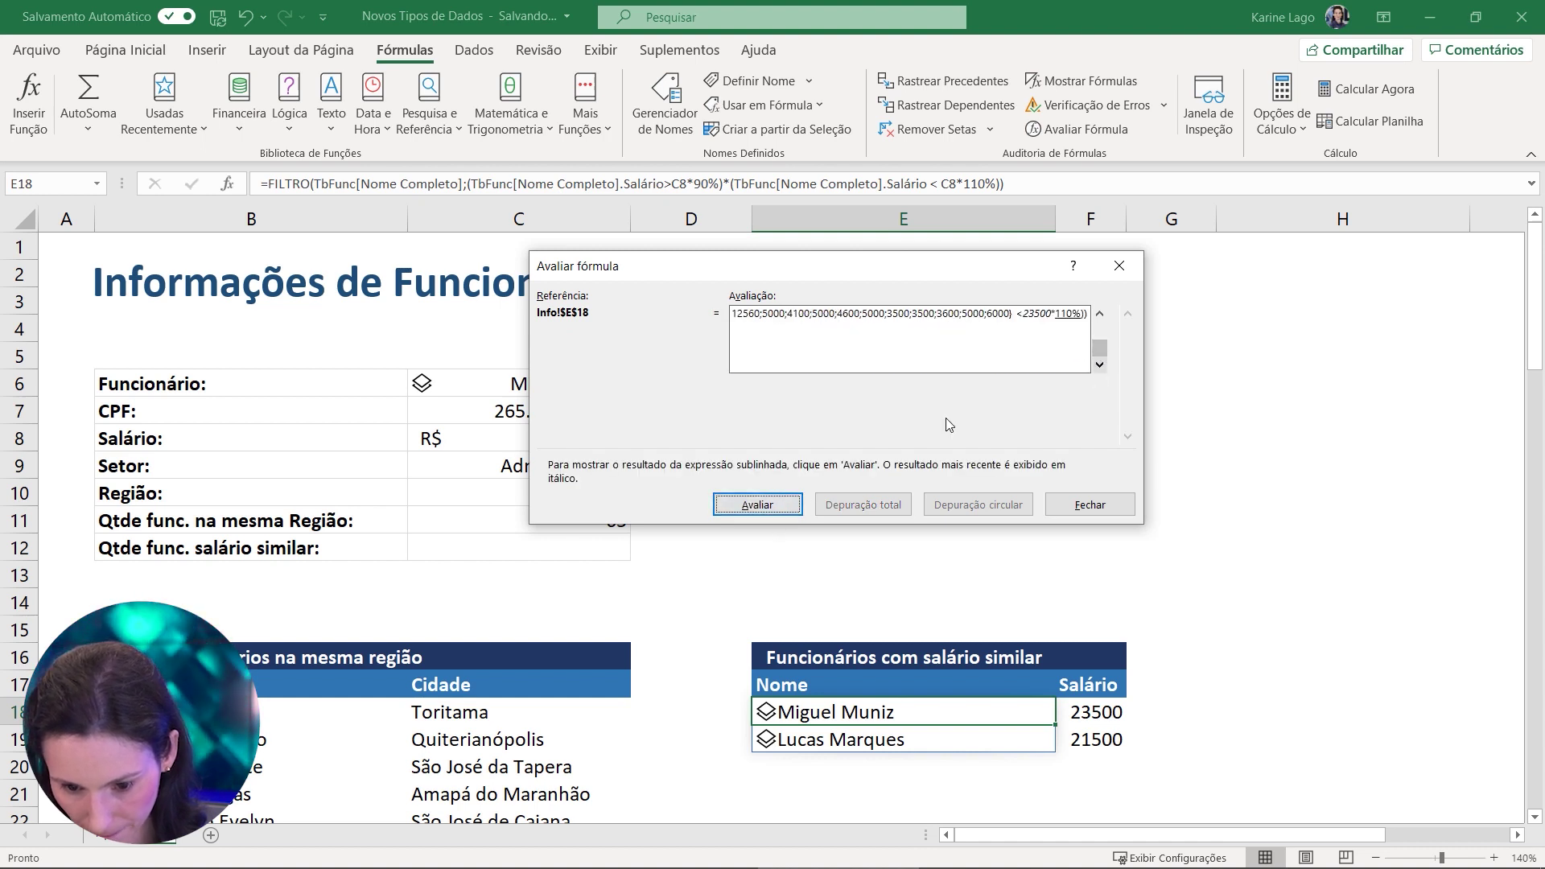
click(779, 509)
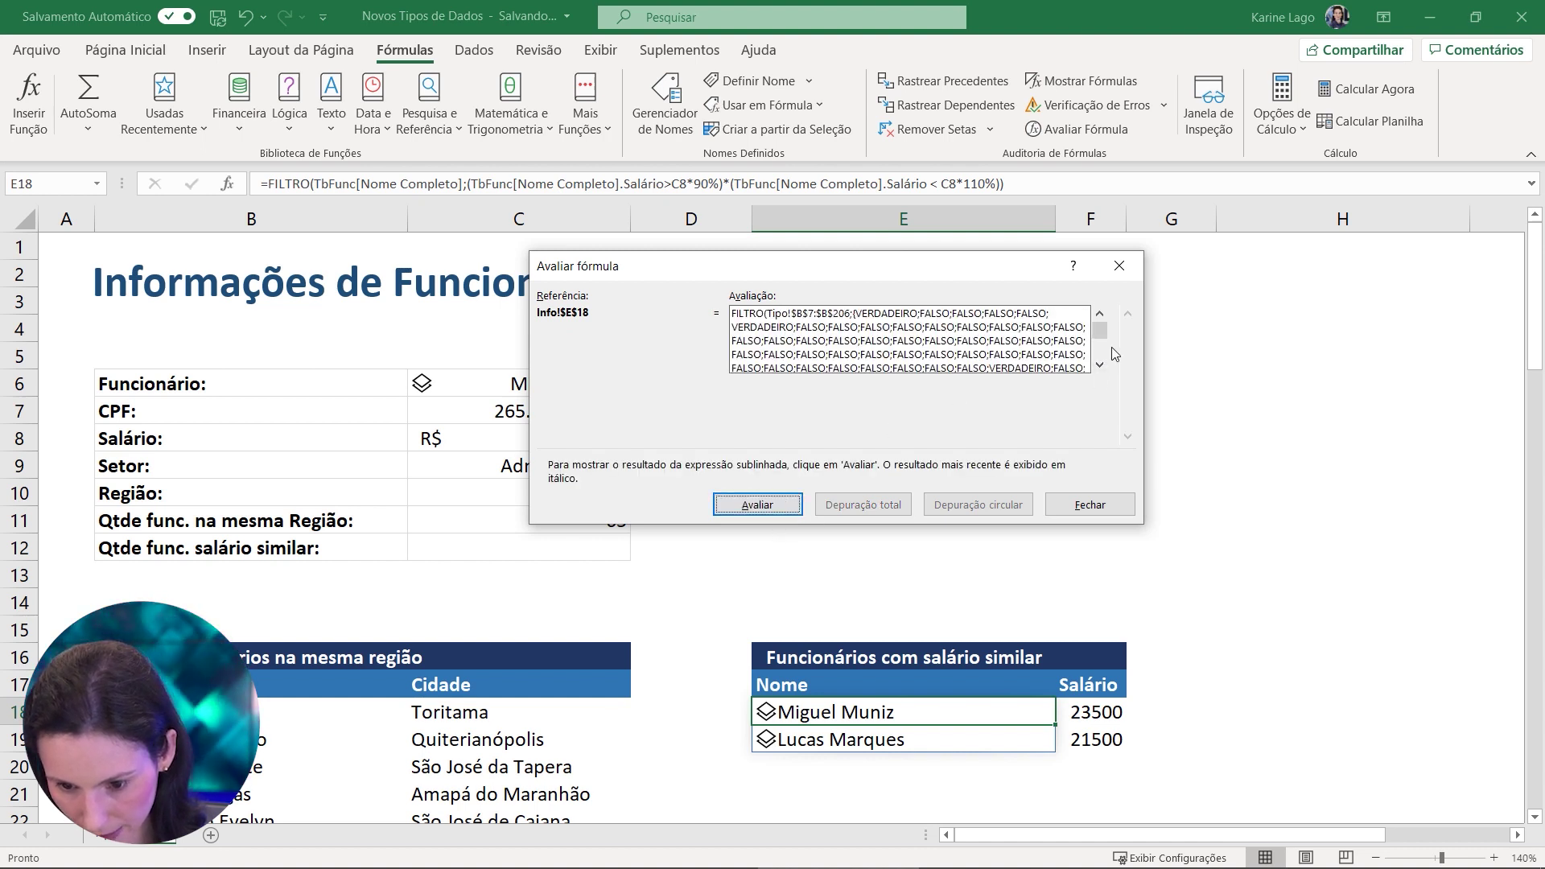
drag(1101, 337, 1101, 358)
click(777, 514)
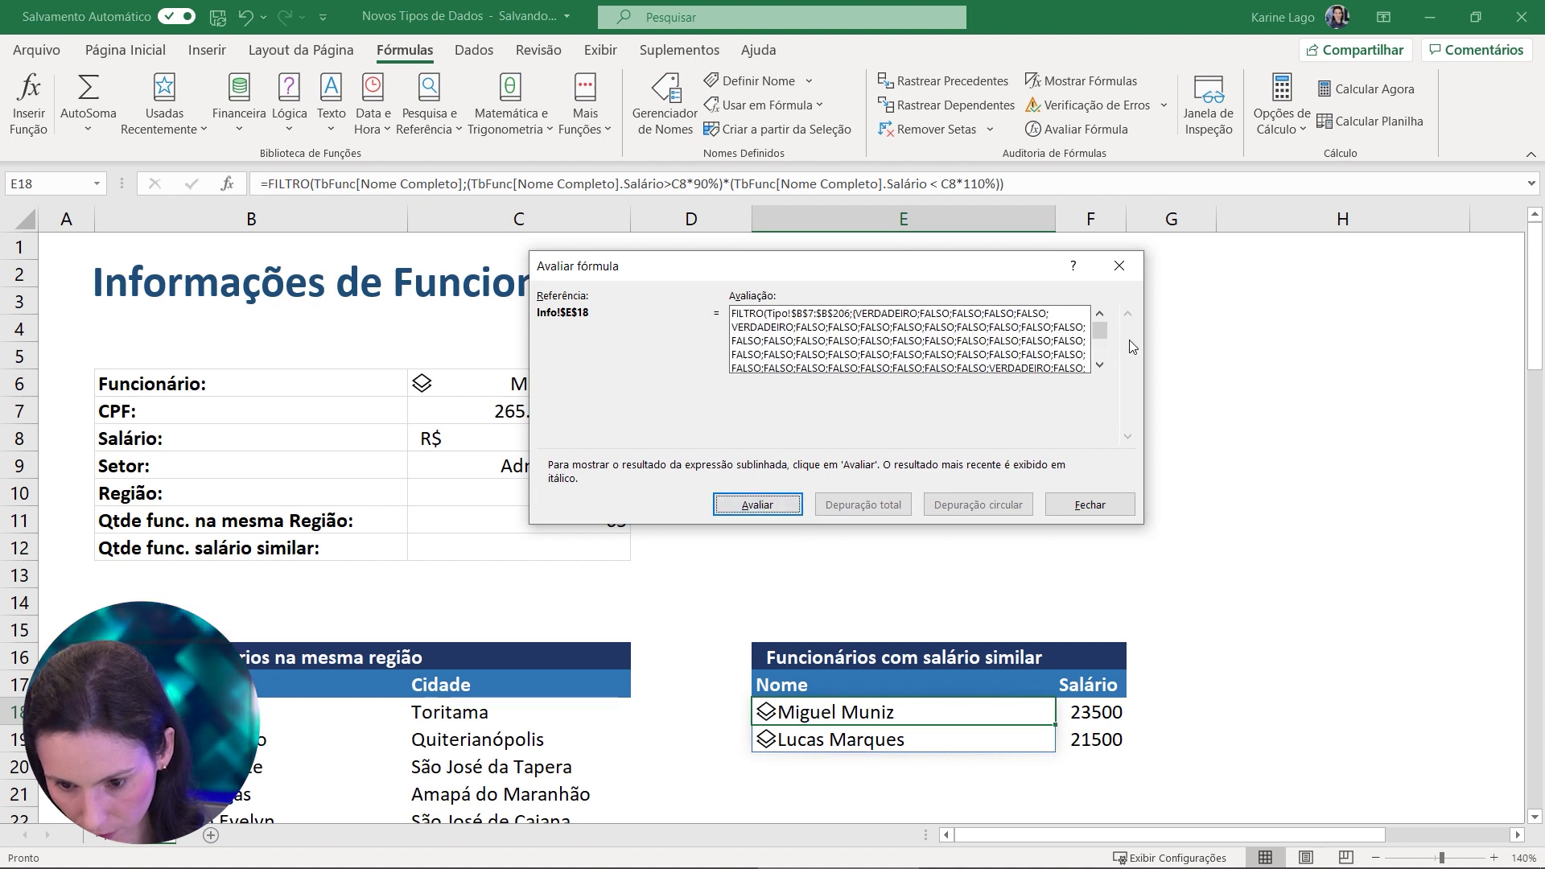
click(785, 513)
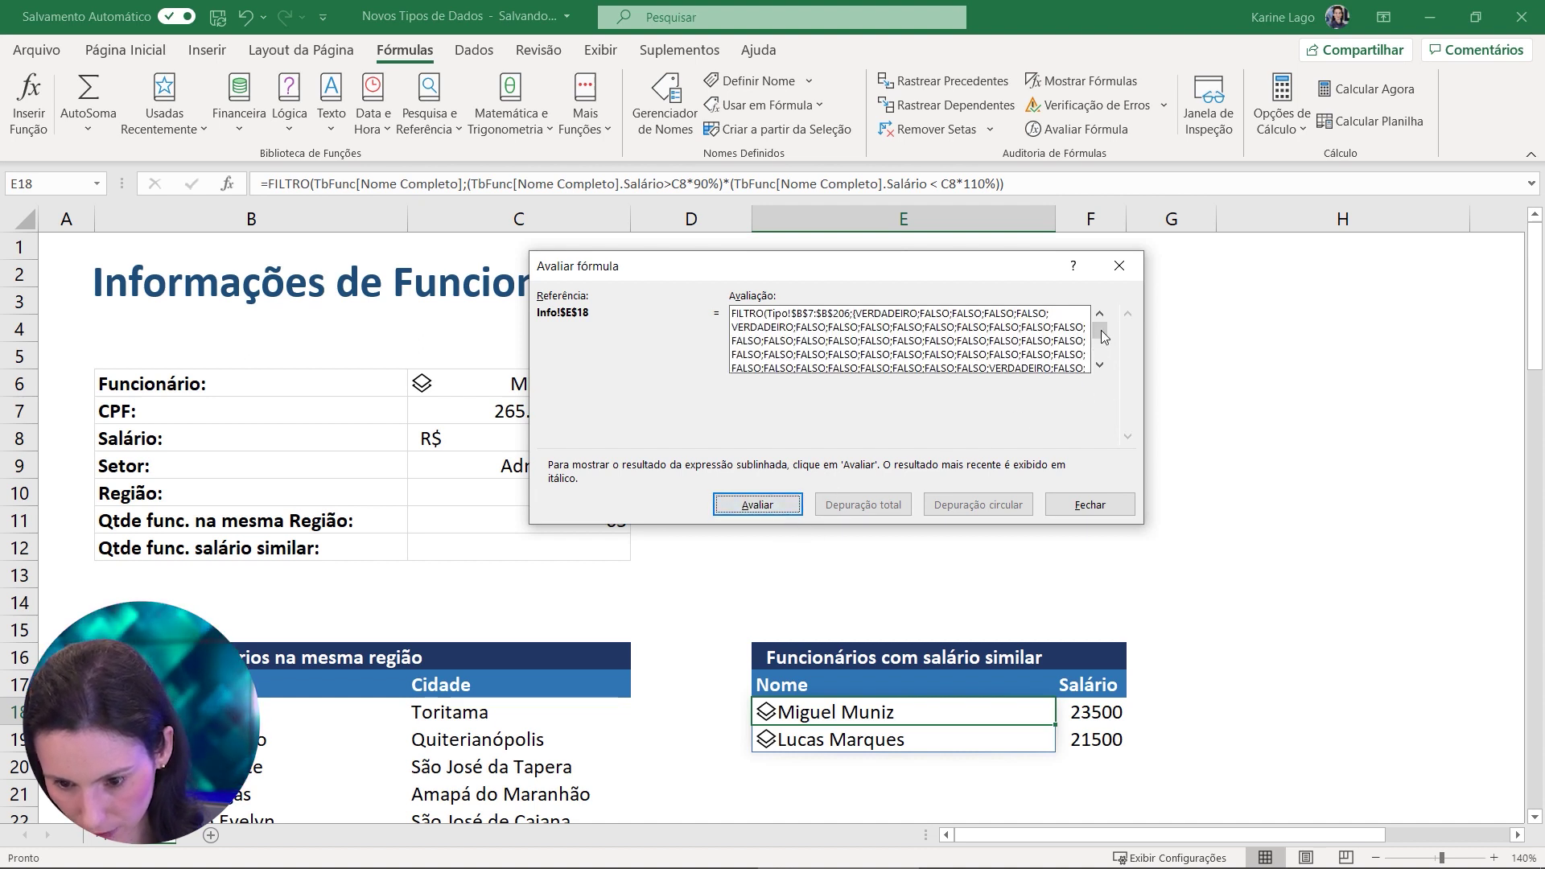
Examine how the logical arrays of the two salary conditions are multiplied together inside the FILTRO evaluation
drag(1105, 371, 1104, 372)
click(1099, 315)
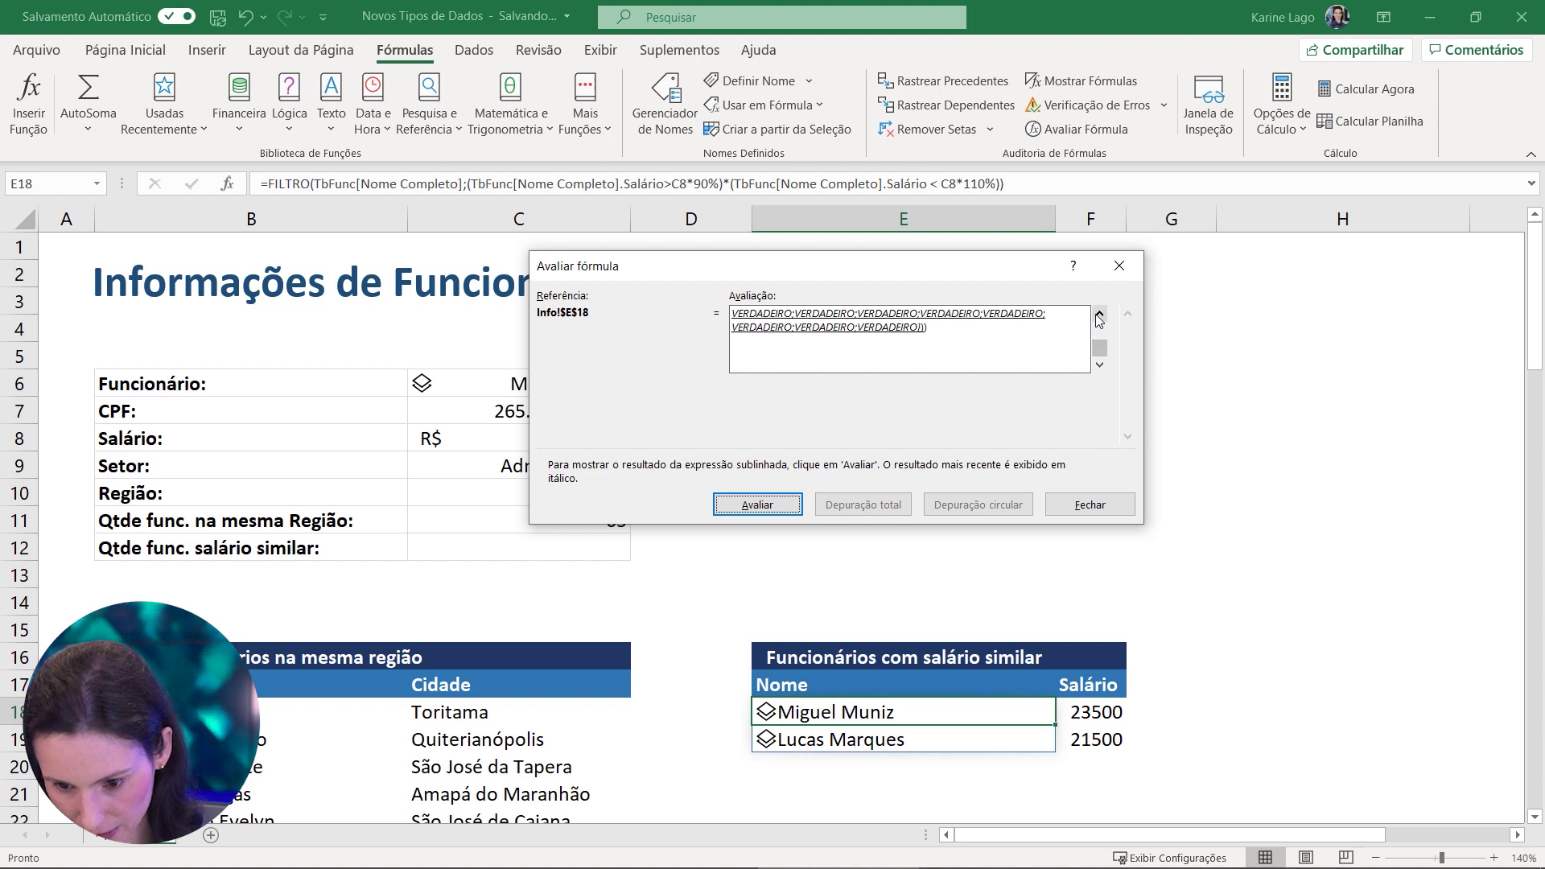
click(1099, 316)
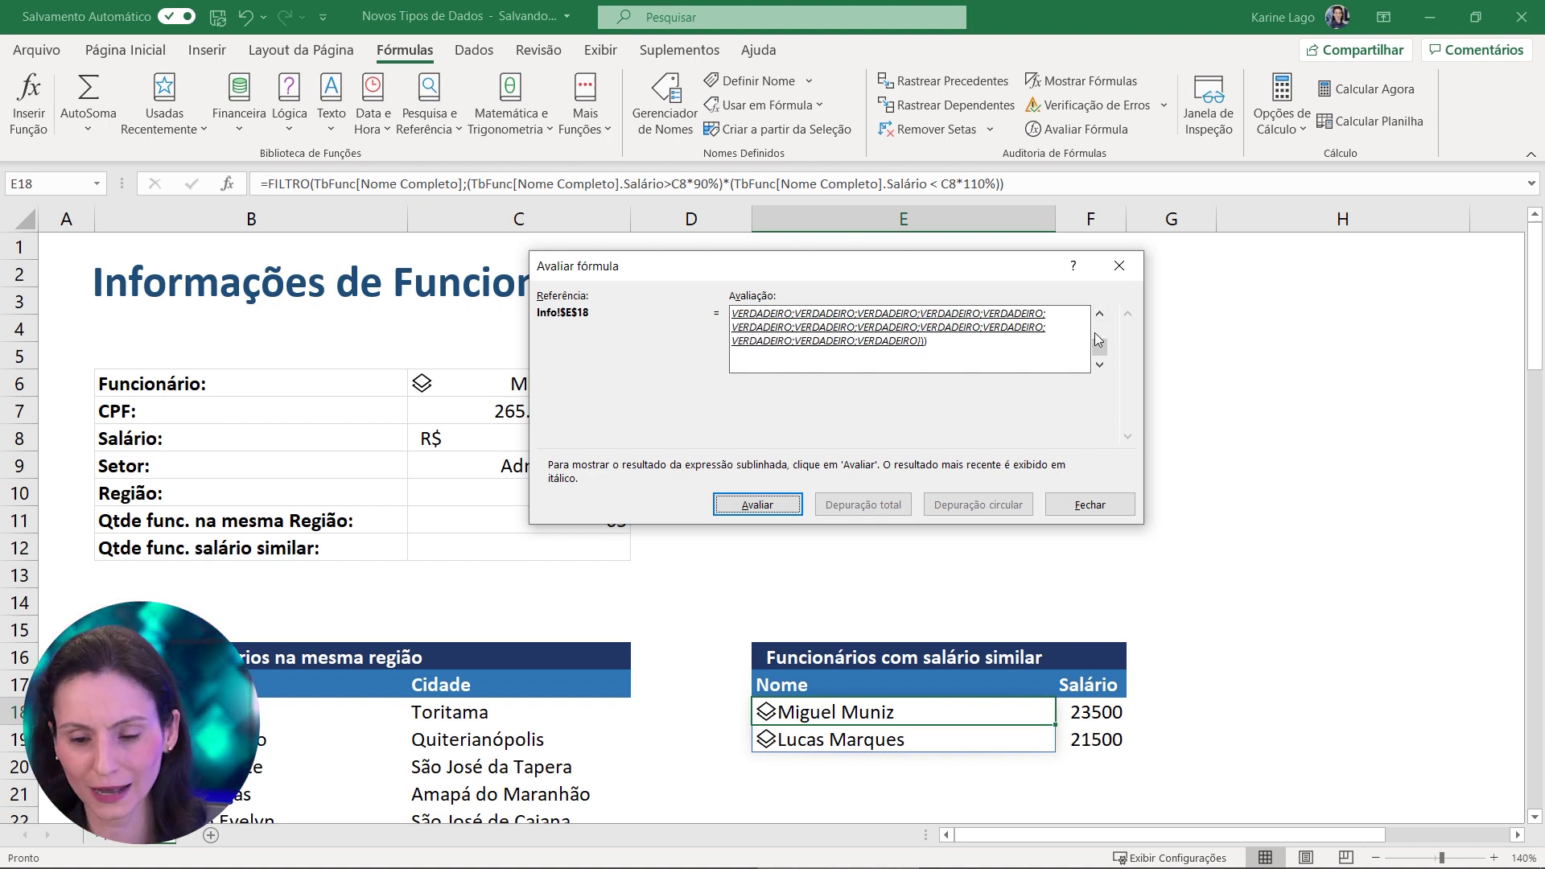
click(1099, 315)
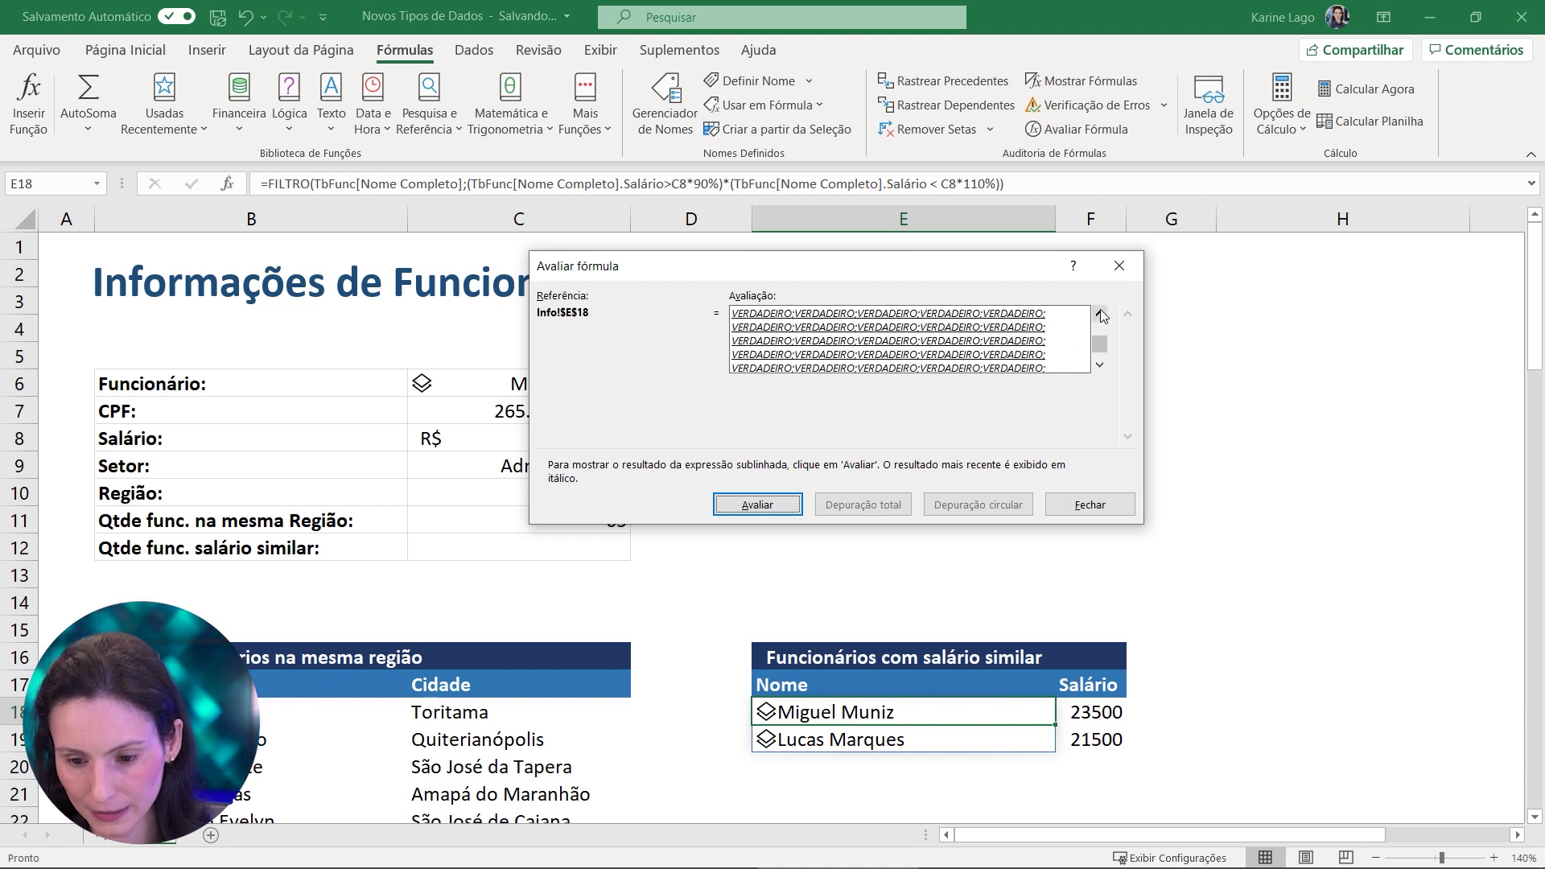
click(1099, 315)
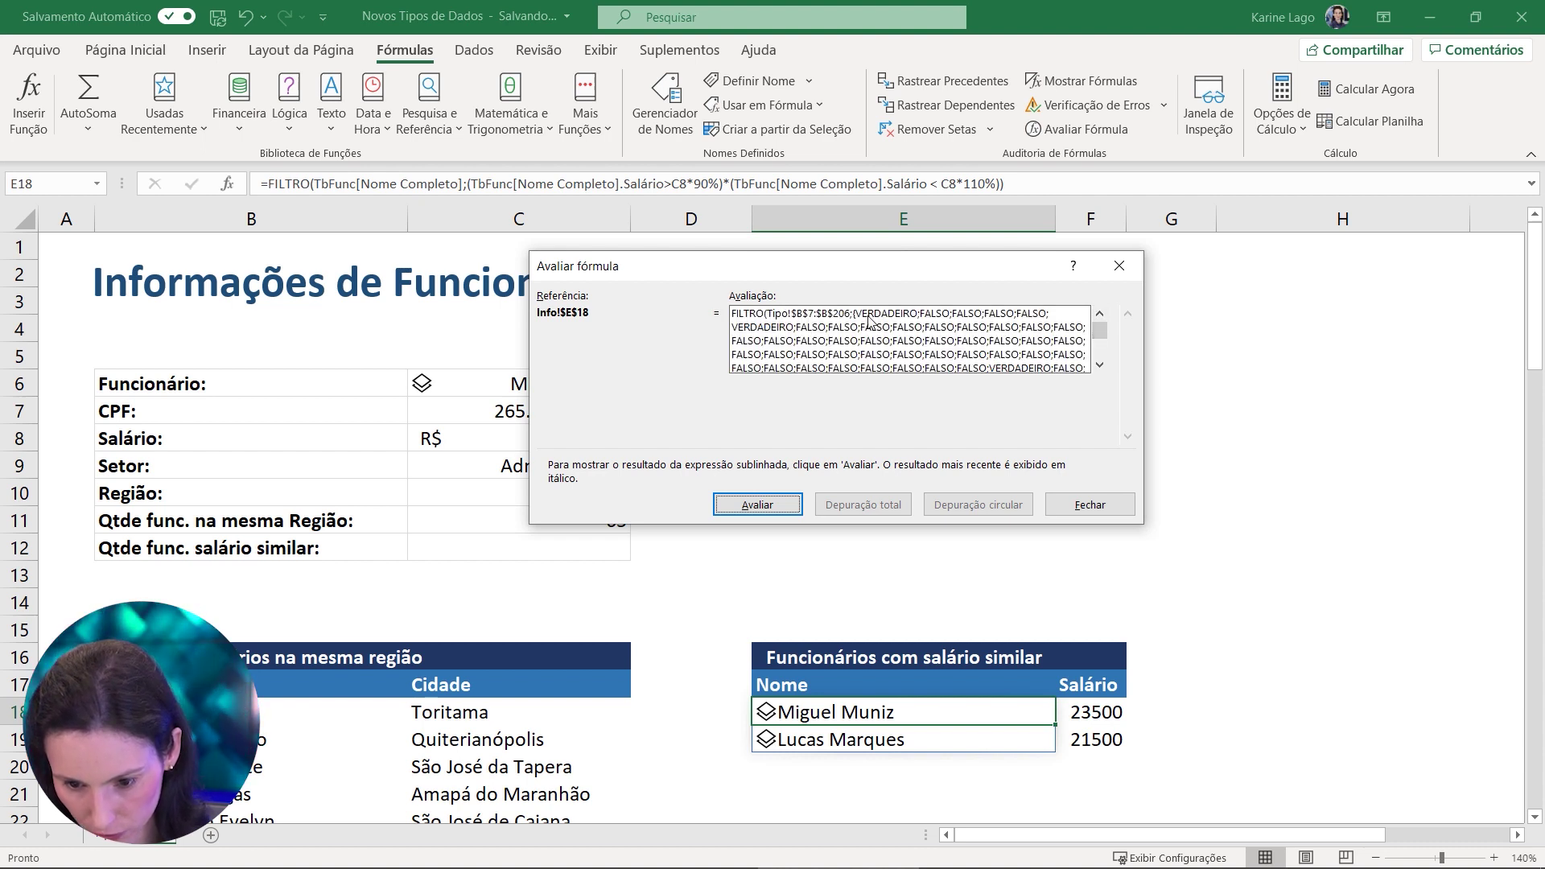
click(1100, 365)
click(1100, 366)
click(1100, 366)
click(1100, 365)
click(1100, 366)
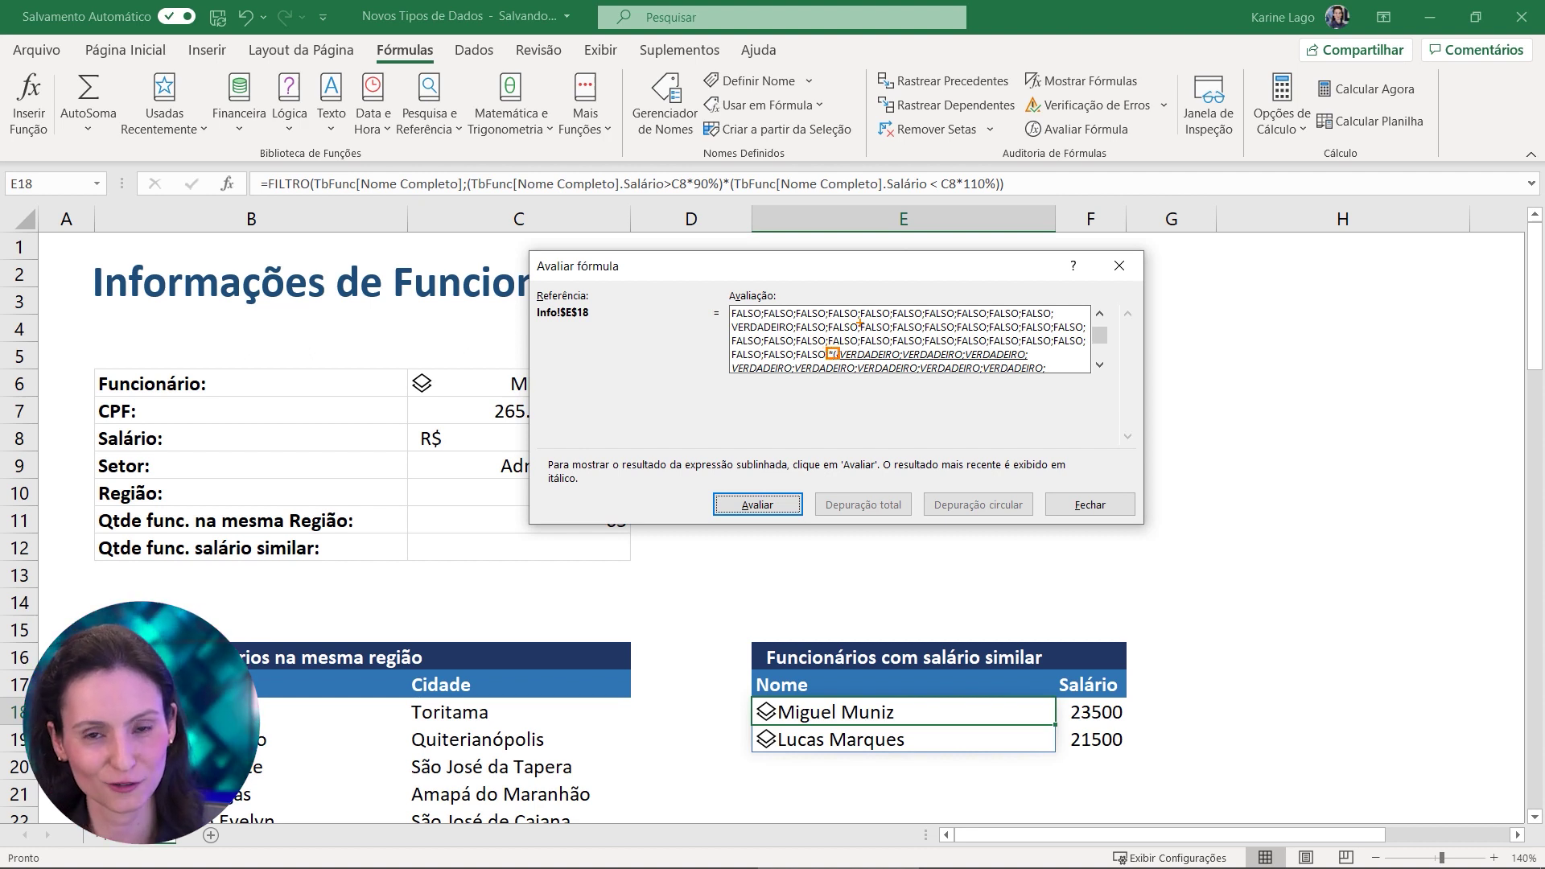
drag(869, 348, 871, 301)
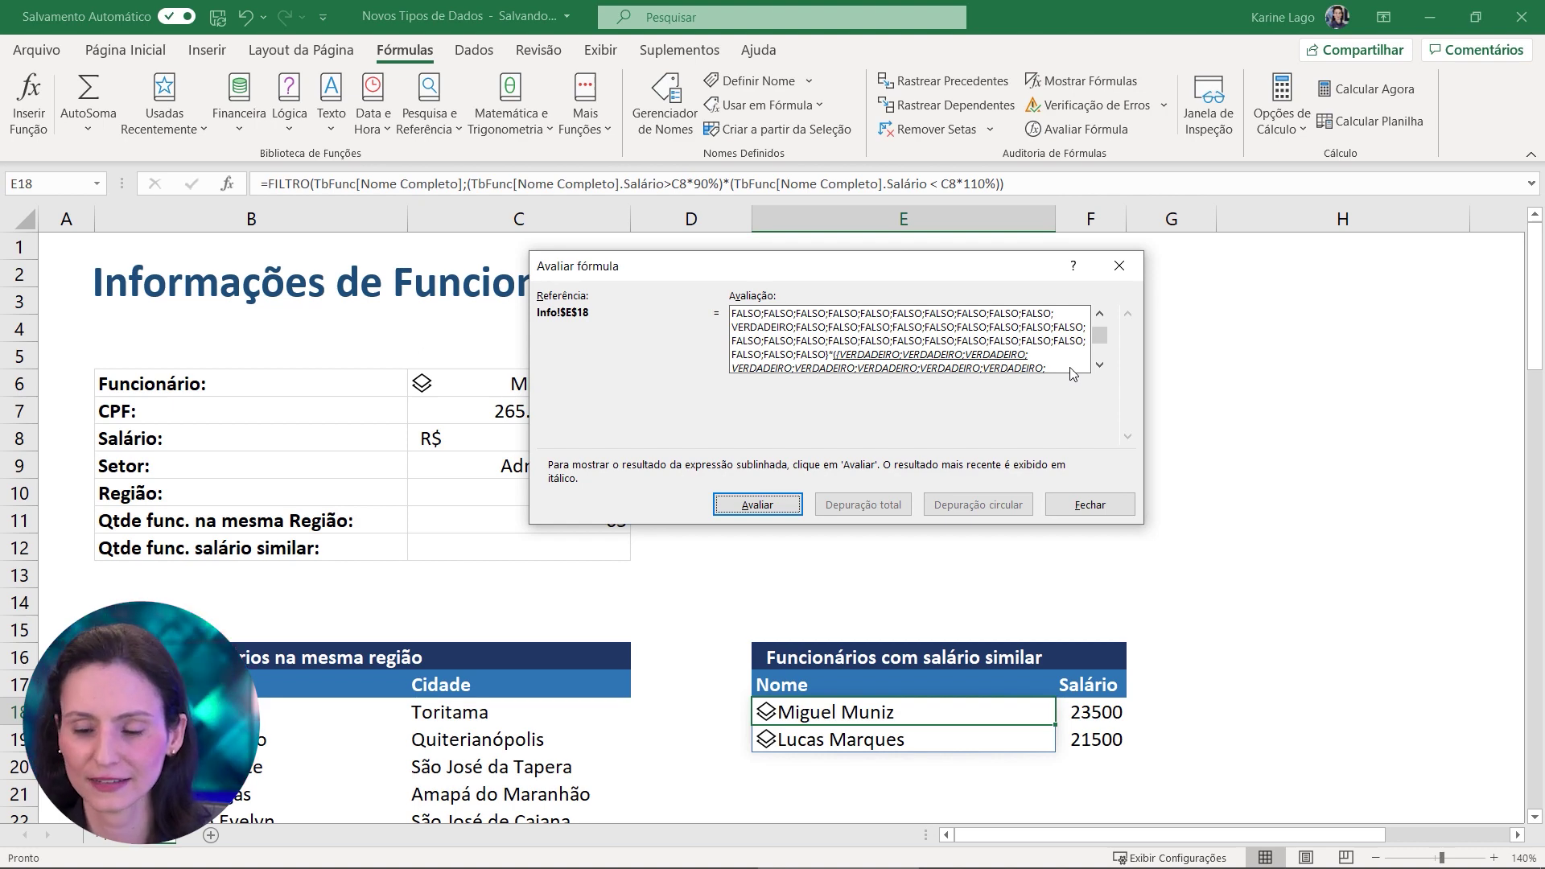
drag(1101, 335, 1101, 324)
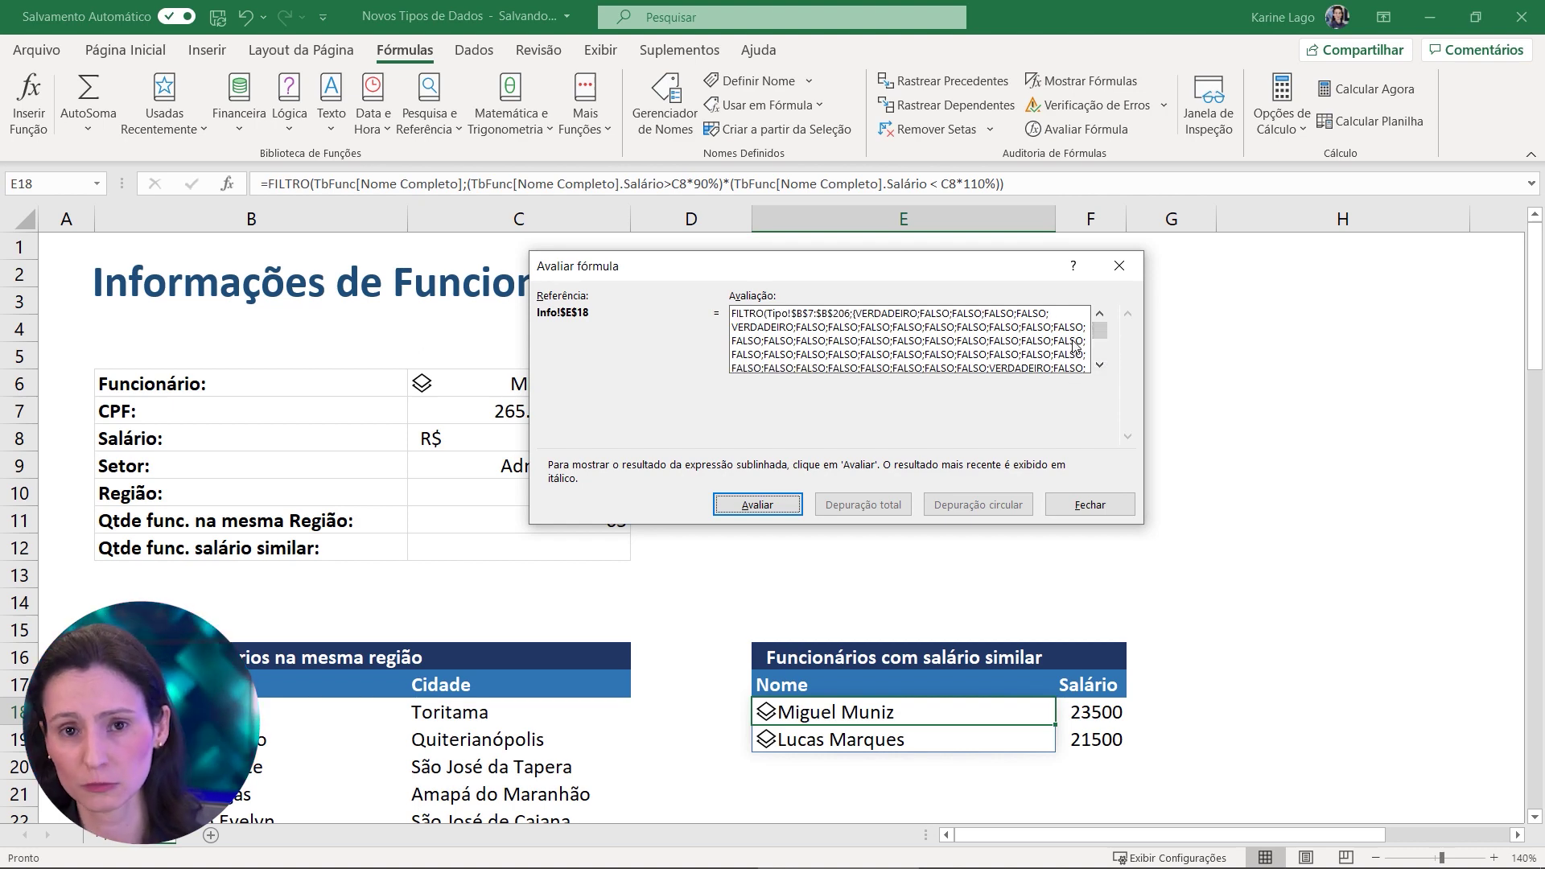
Close the formula evaluation and check the formulas behind salary cell F19 and CPF cell C7
click(1089, 505)
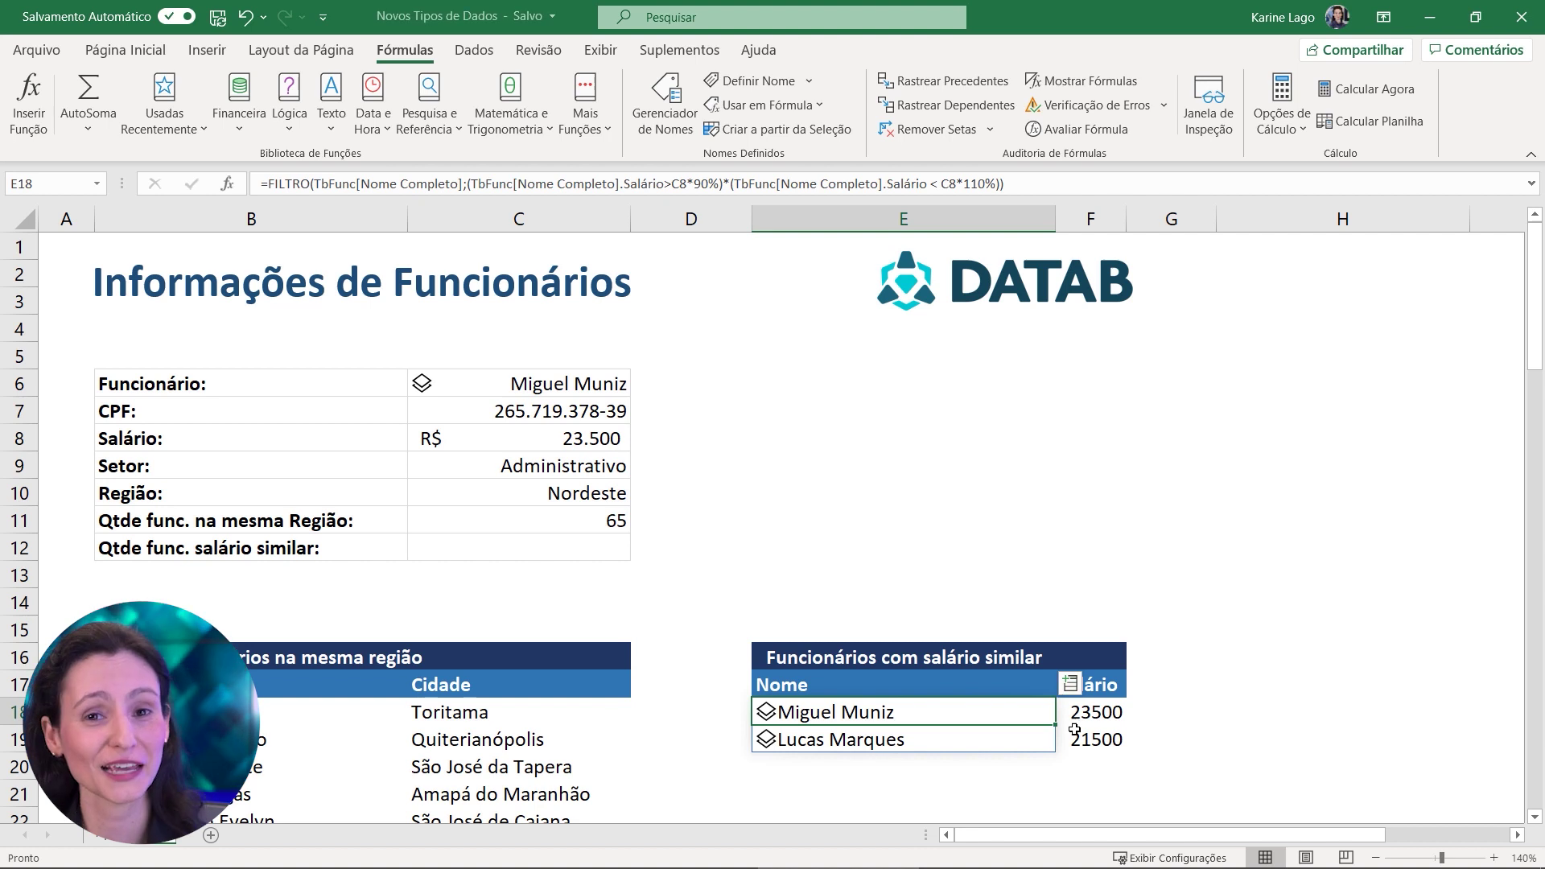
click(1070, 739)
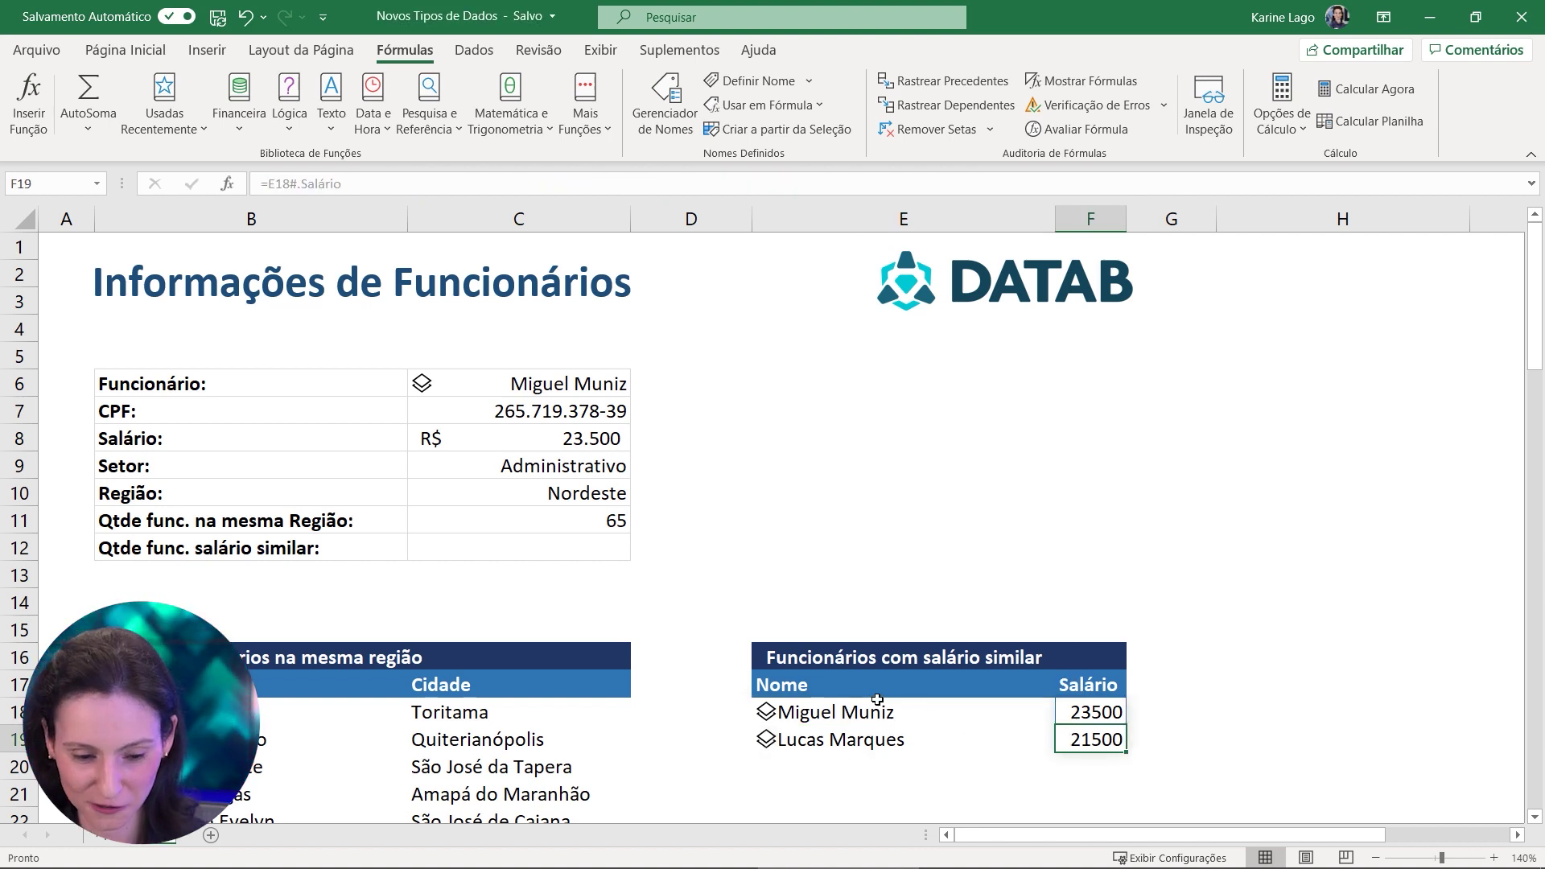
click(609, 411)
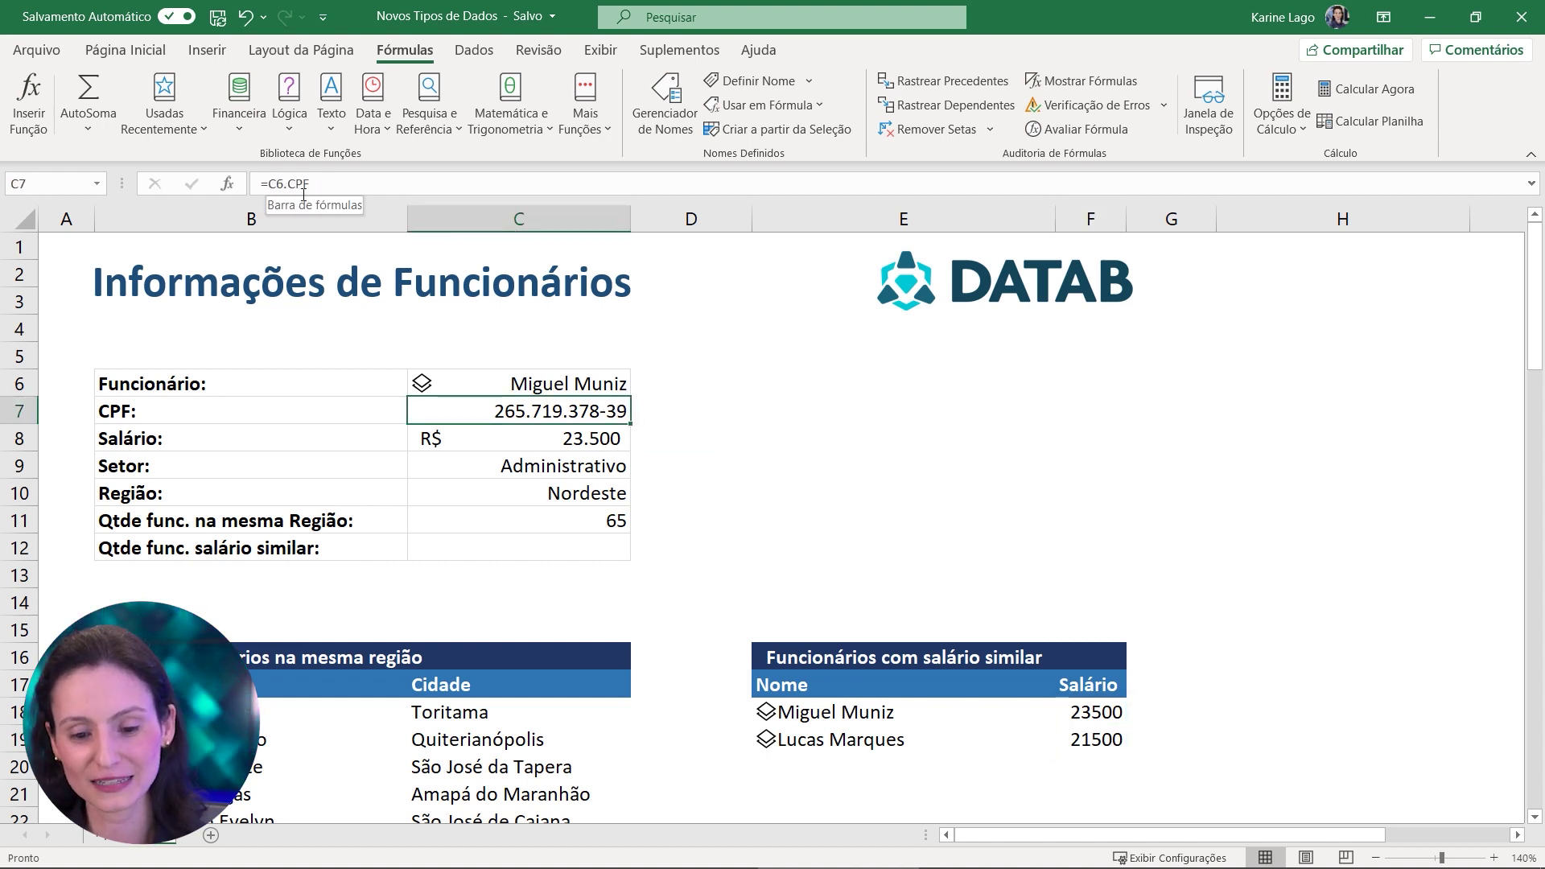
Enter =CONT.NÚM(F18#) in C12 to count the employees with a similar salary, and check the formula
click(529, 541)
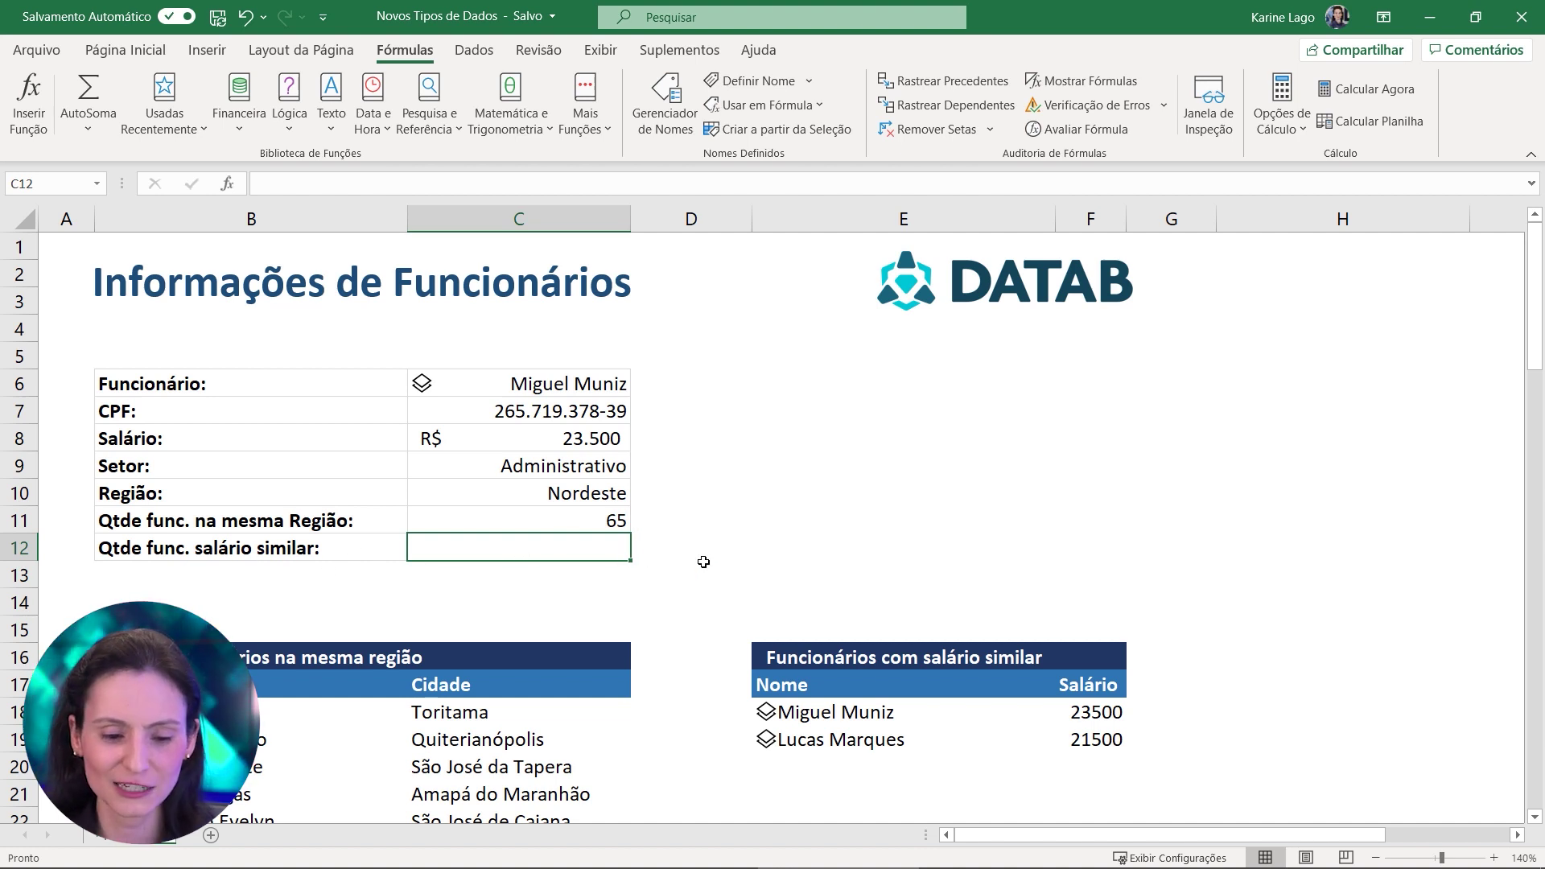
text(=CO)
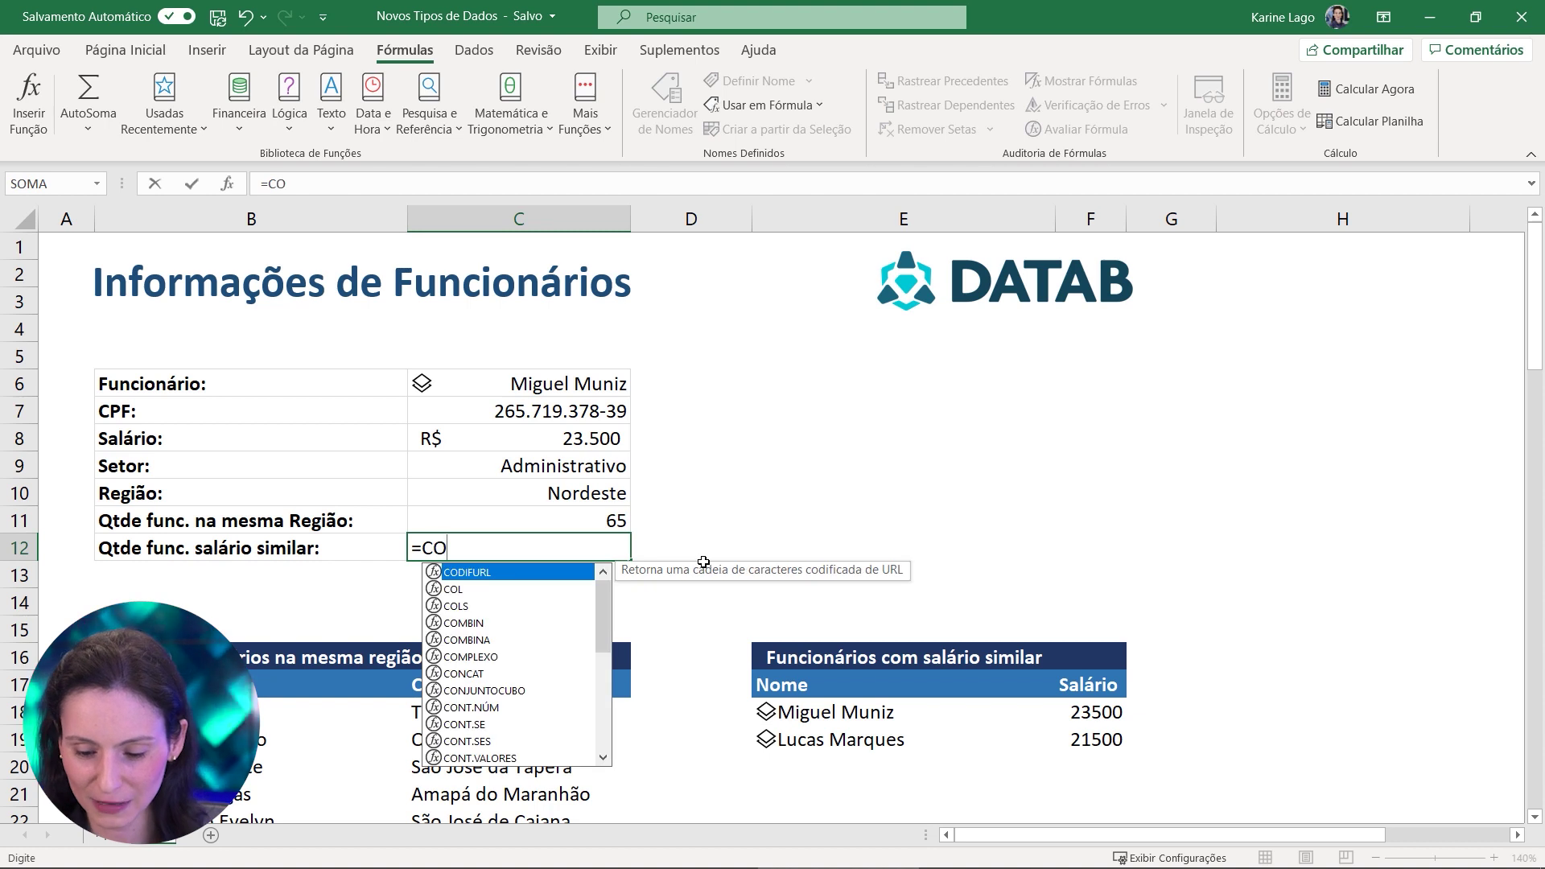
text(NT)
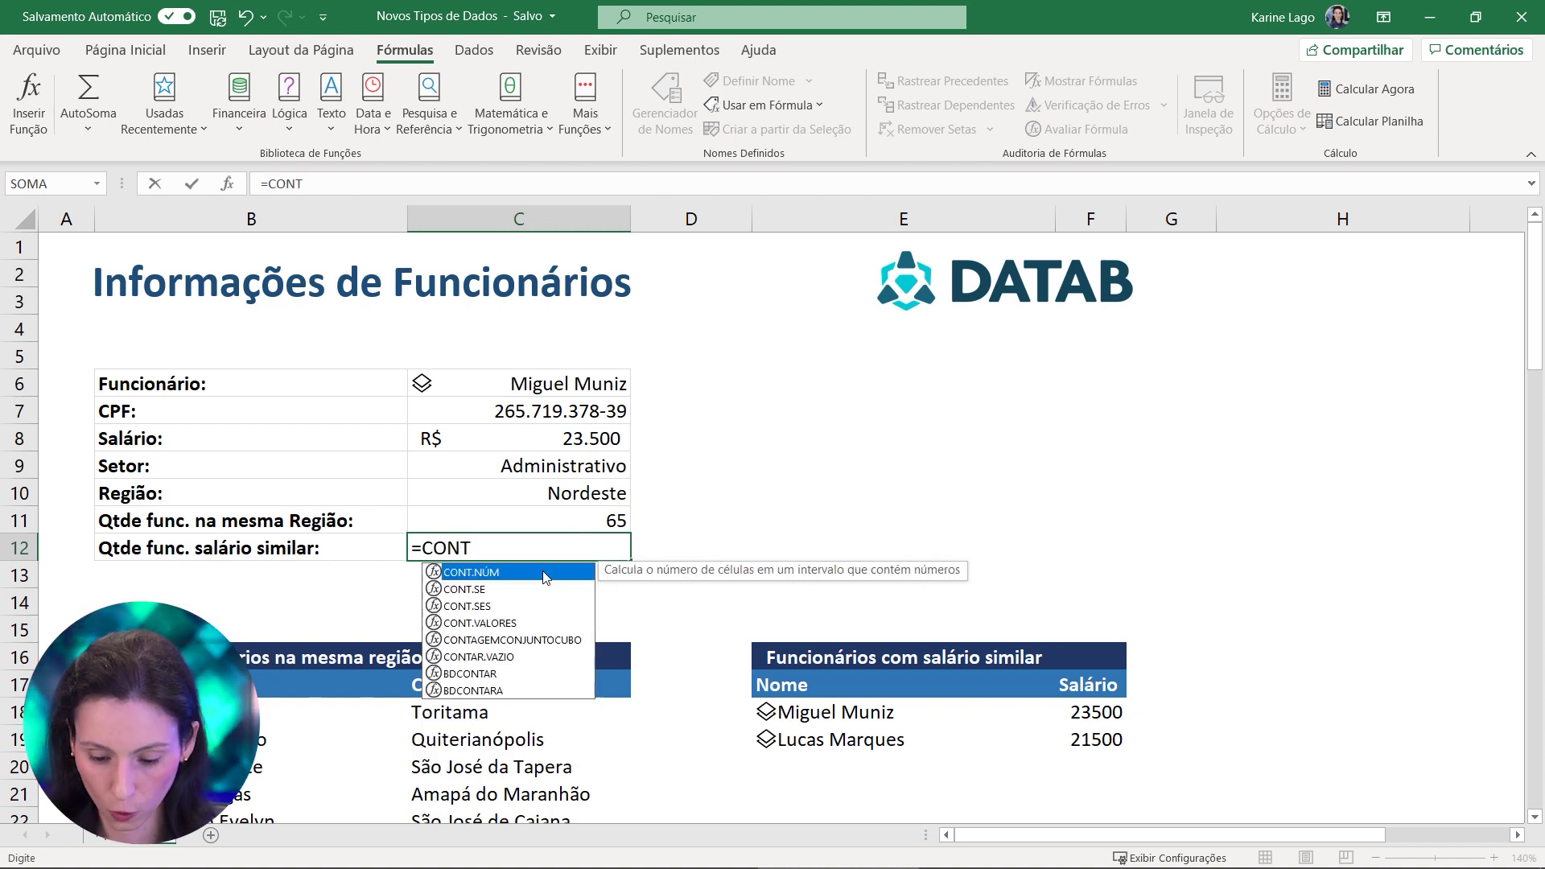
double_click(544, 578)
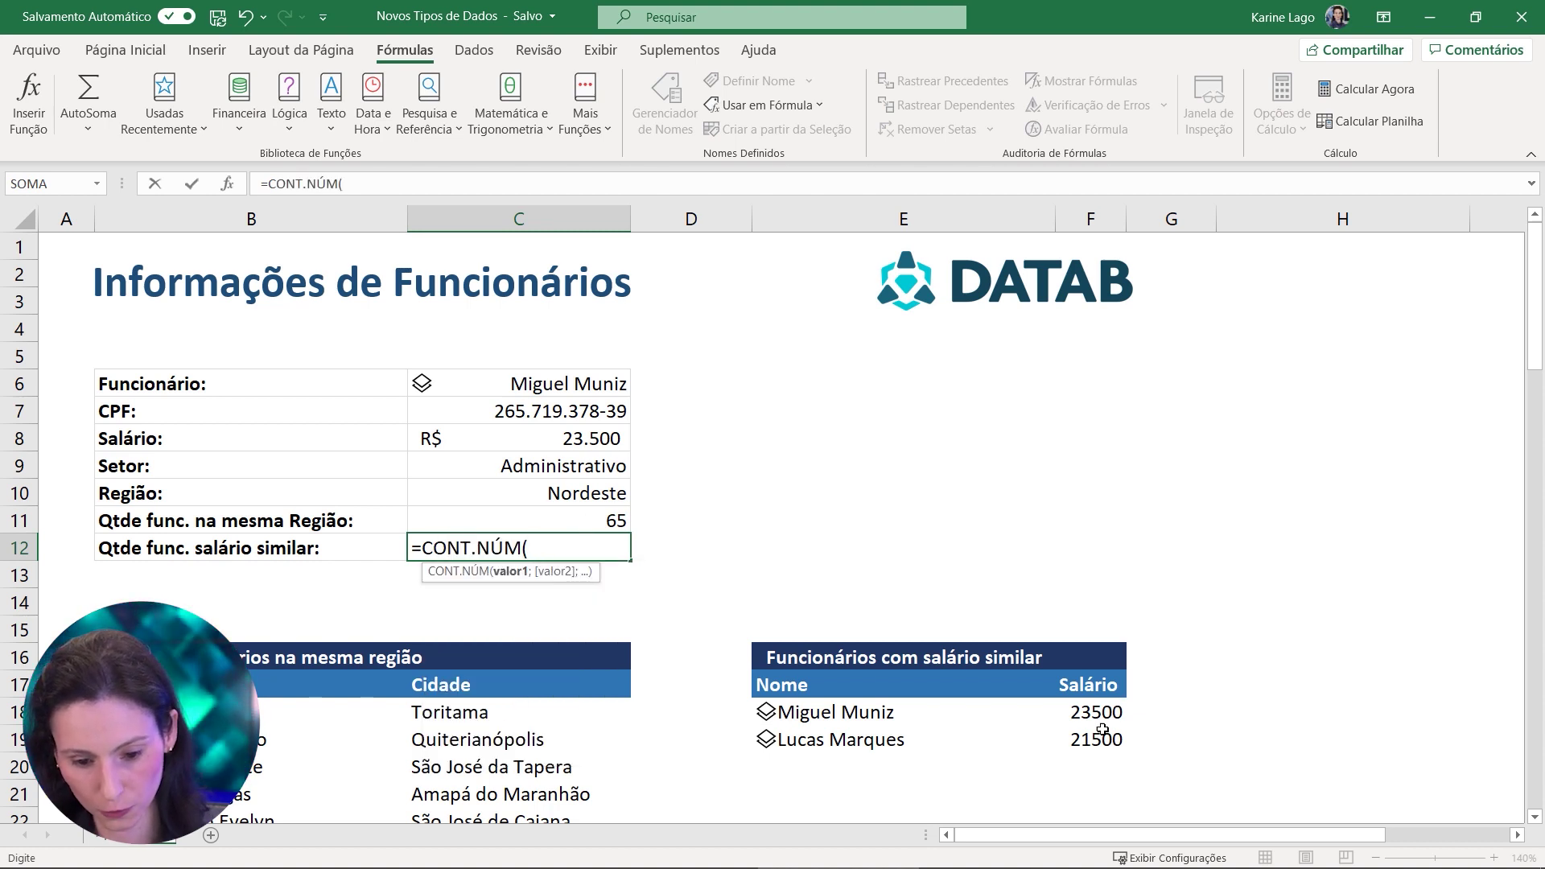
click(1106, 712)
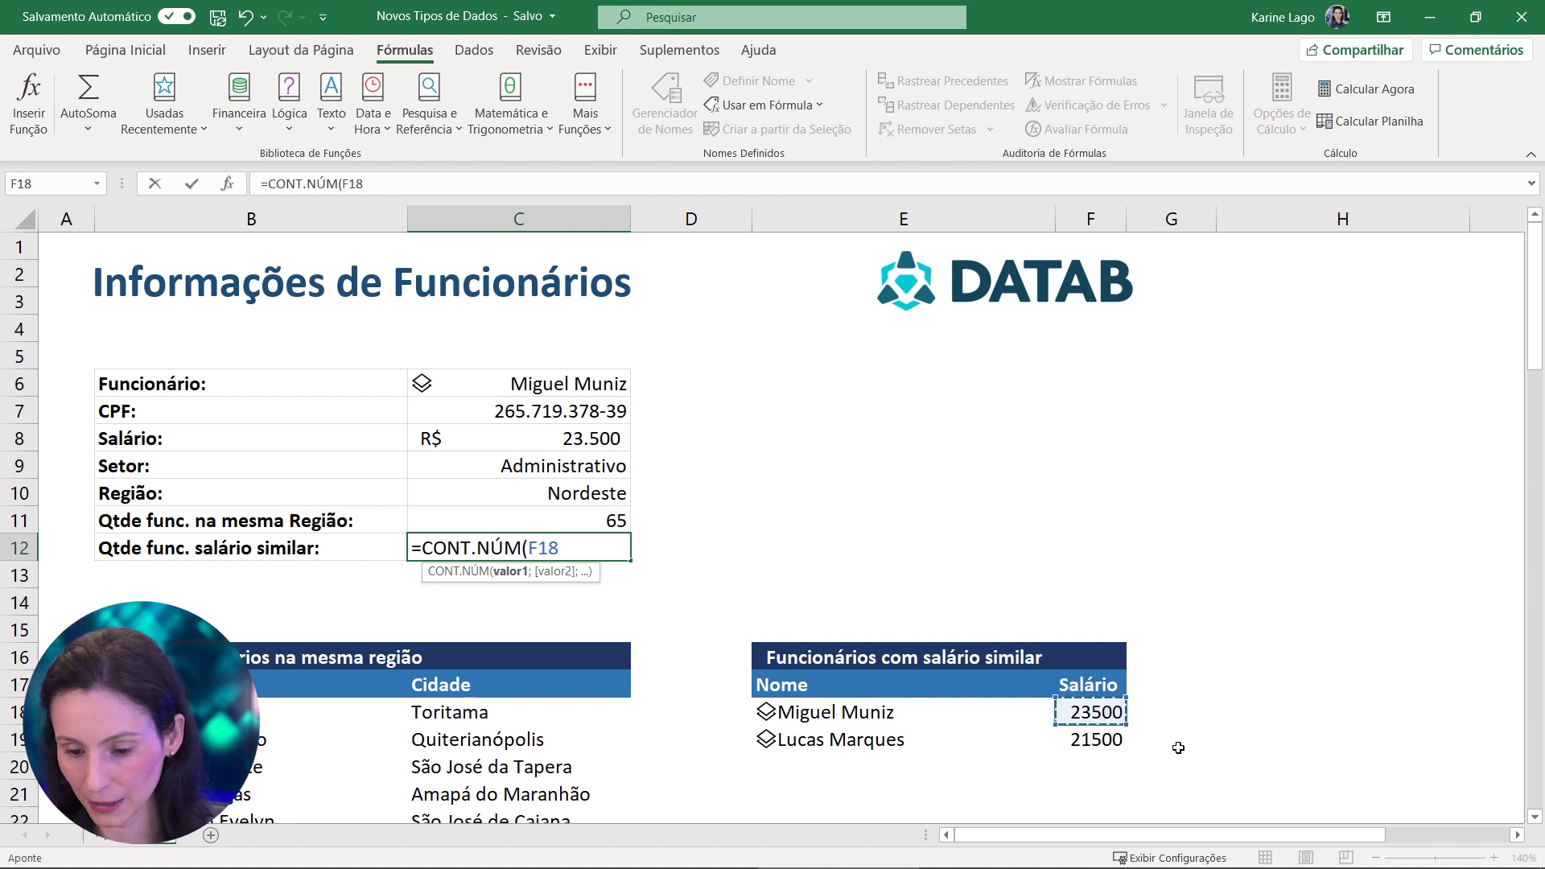
text(#)
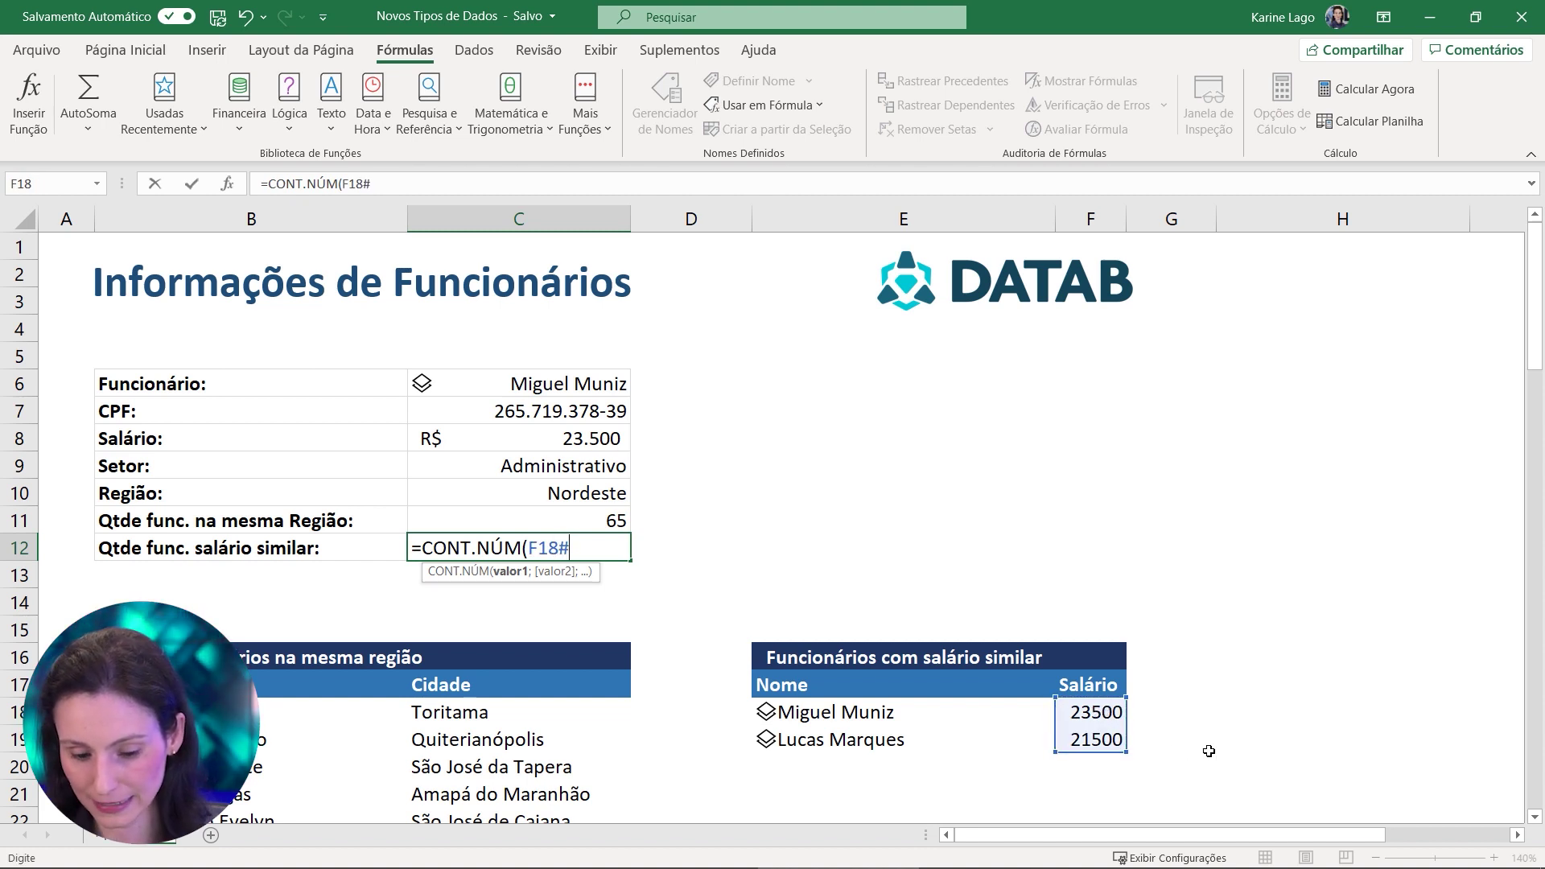
text(()
key(BackSpace)
text())
key(Return)
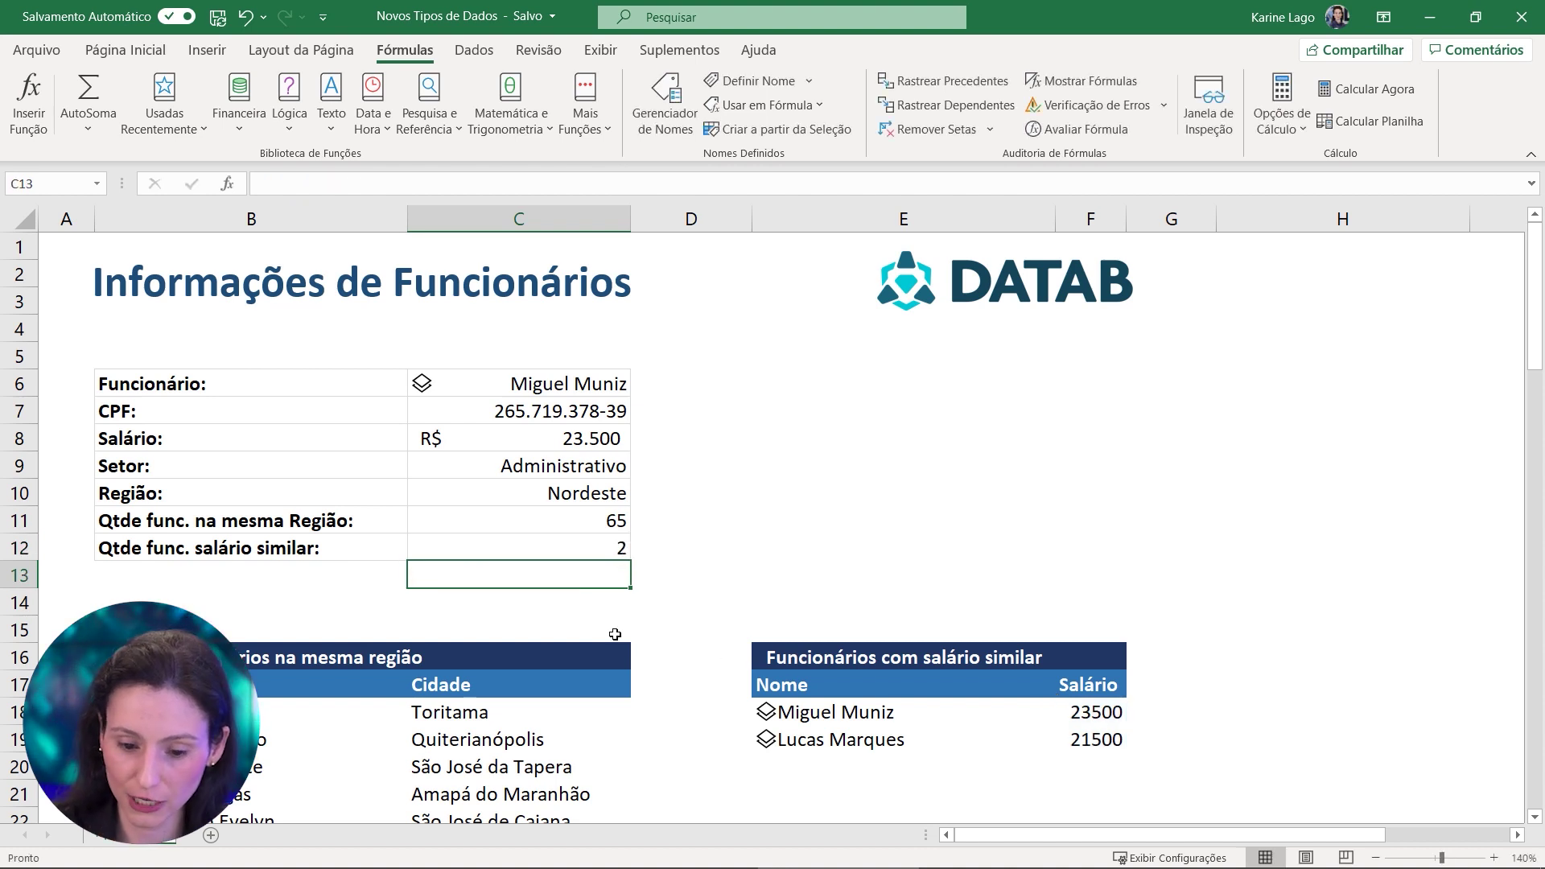
click(607, 544)
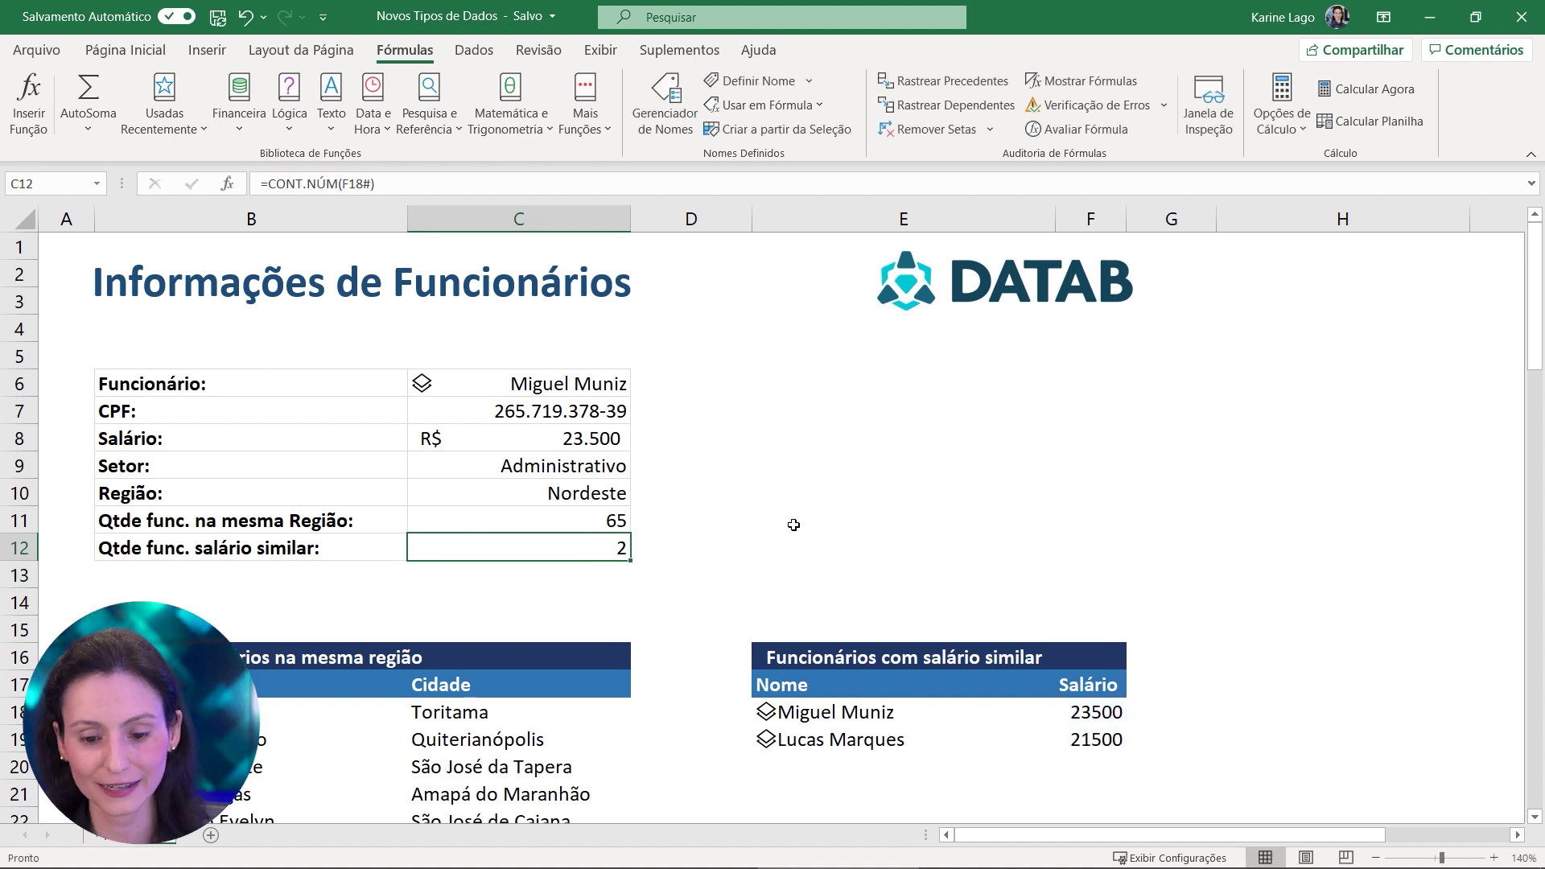
Try other employees in C6, ending with the Produção employee from the Sul region whose salary is 8.100
click(616, 384)
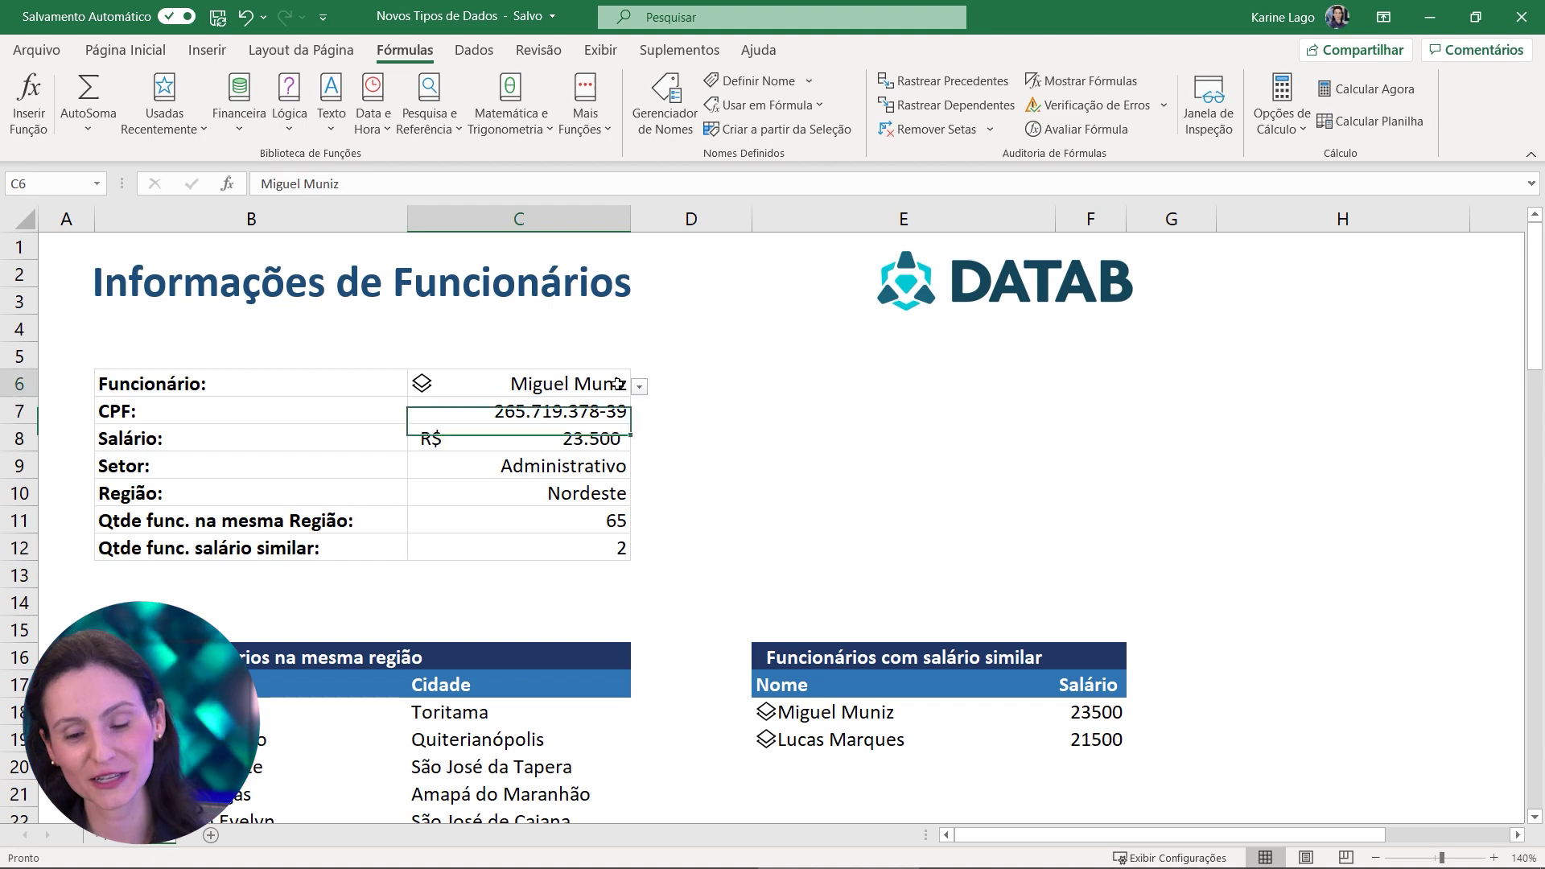
click(639, 387)
click(413, 491)
click(639, 387)
click(501, 523)
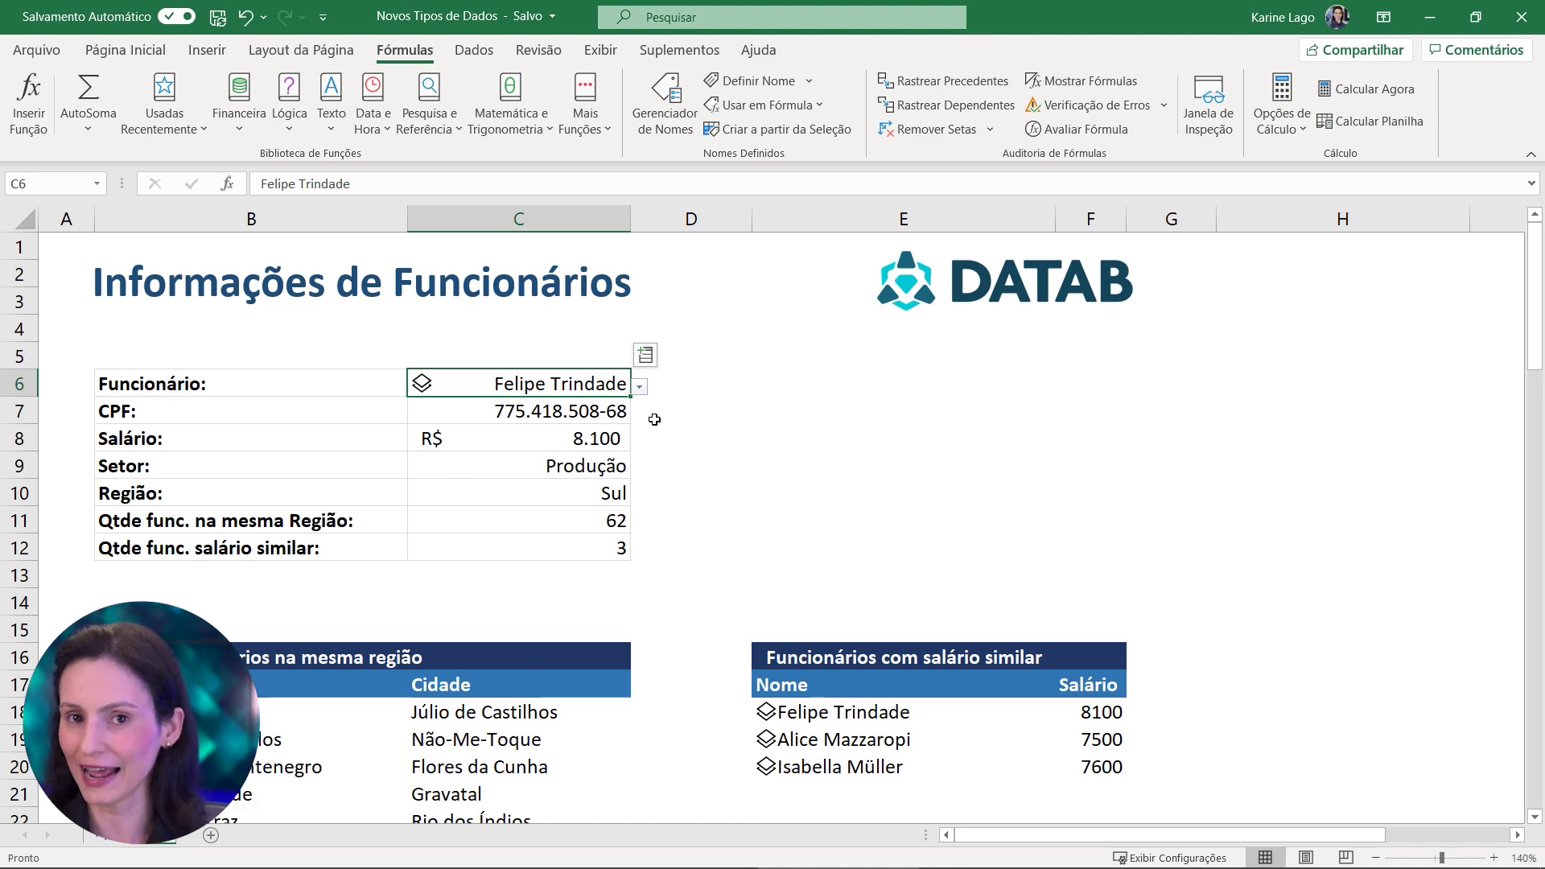
Review the same-region list starting at B18 and the selected employee's details in C7:C10
scroll(654, 420, down, 3)
click(169, 466)
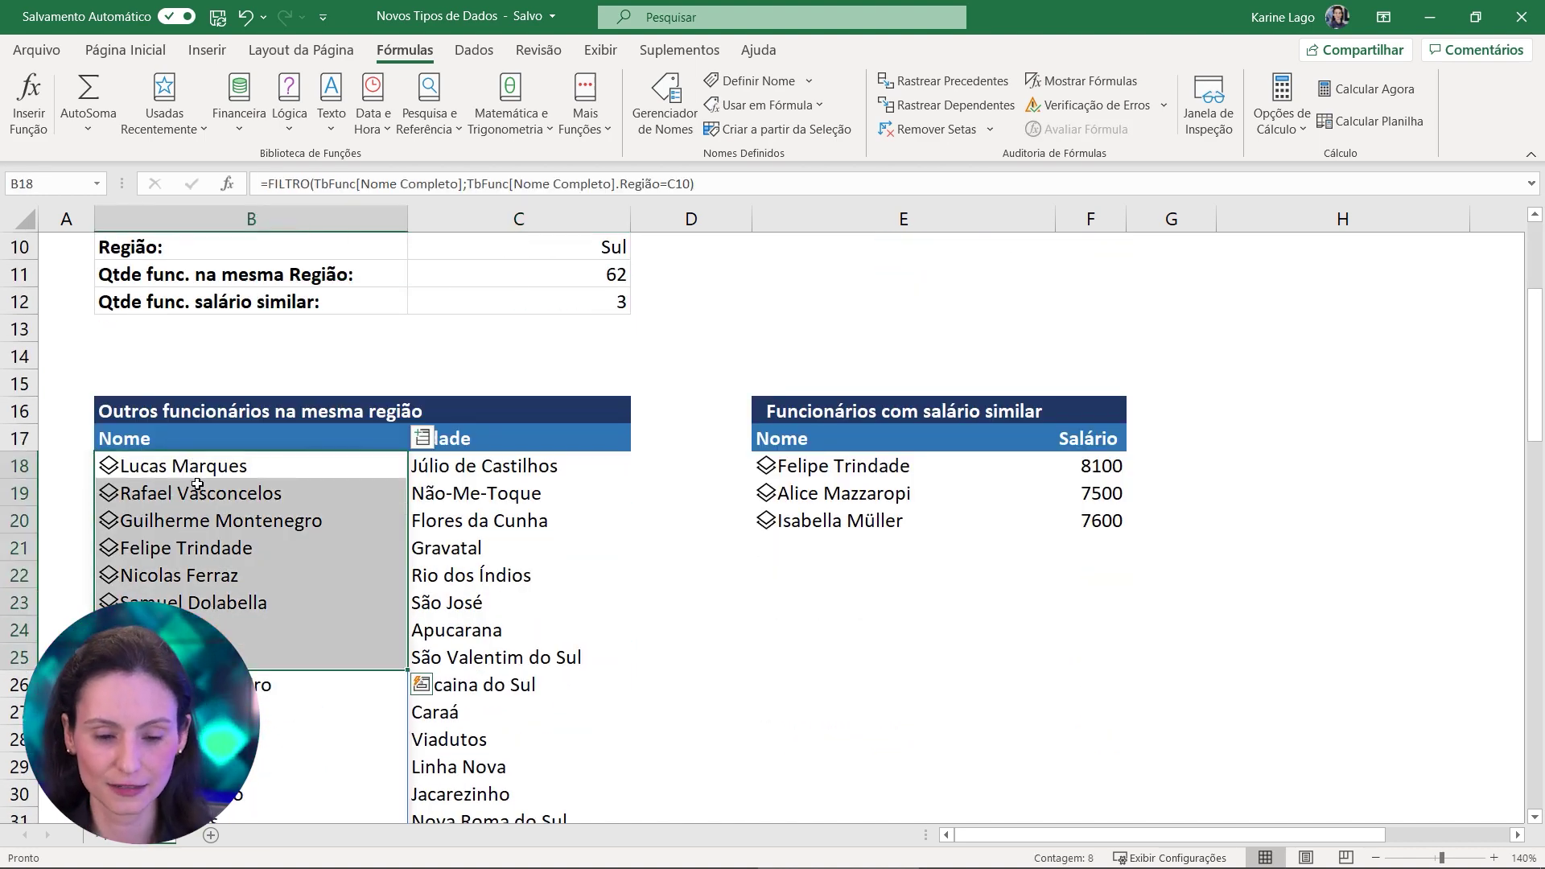
scroll(305, 484, up, 3)
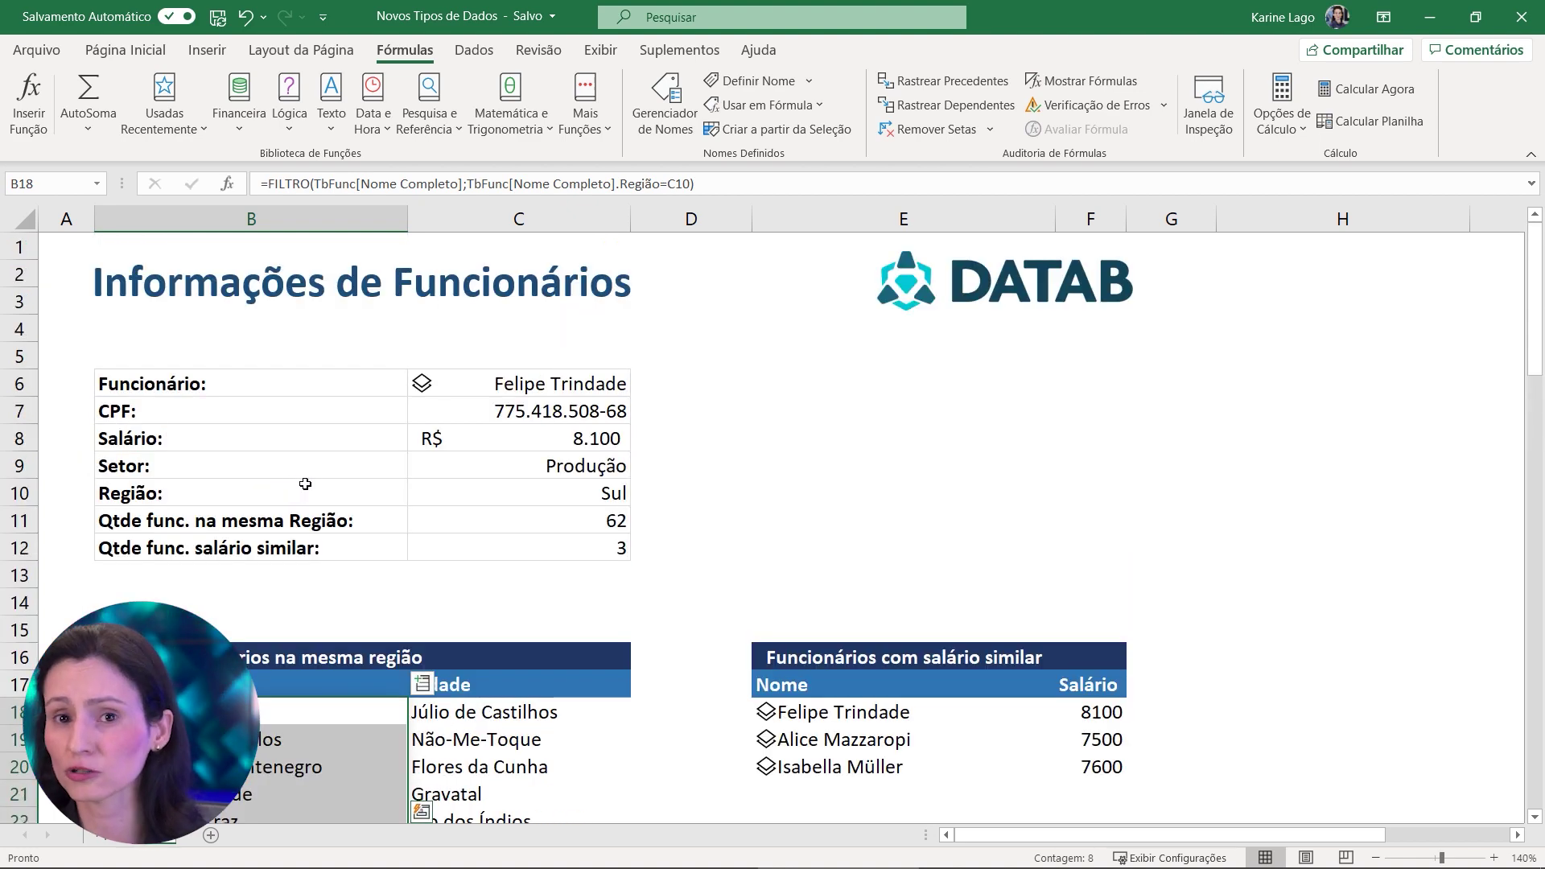
drag(556, 409, 561, 487)
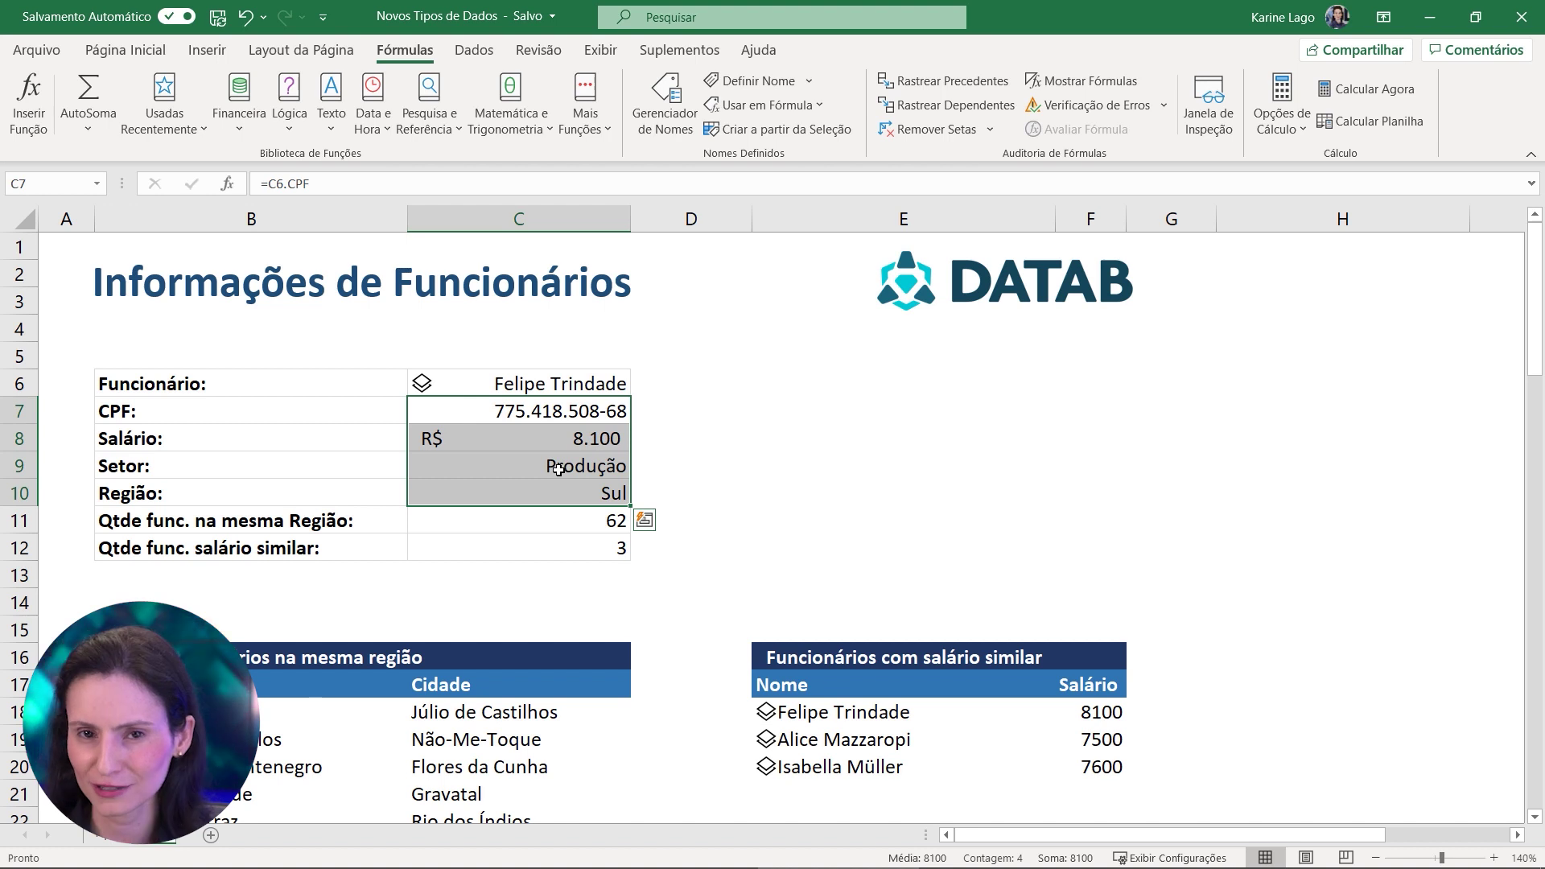